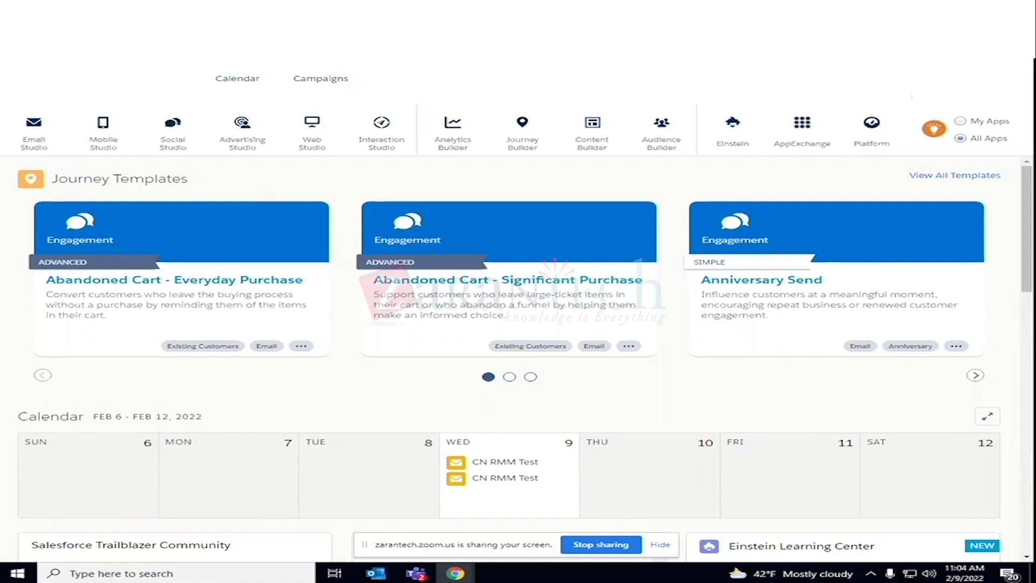
Open Contact Builder from the Audience Builder apps
{"action": "mouse_move", "coordinate": [216, 146]}
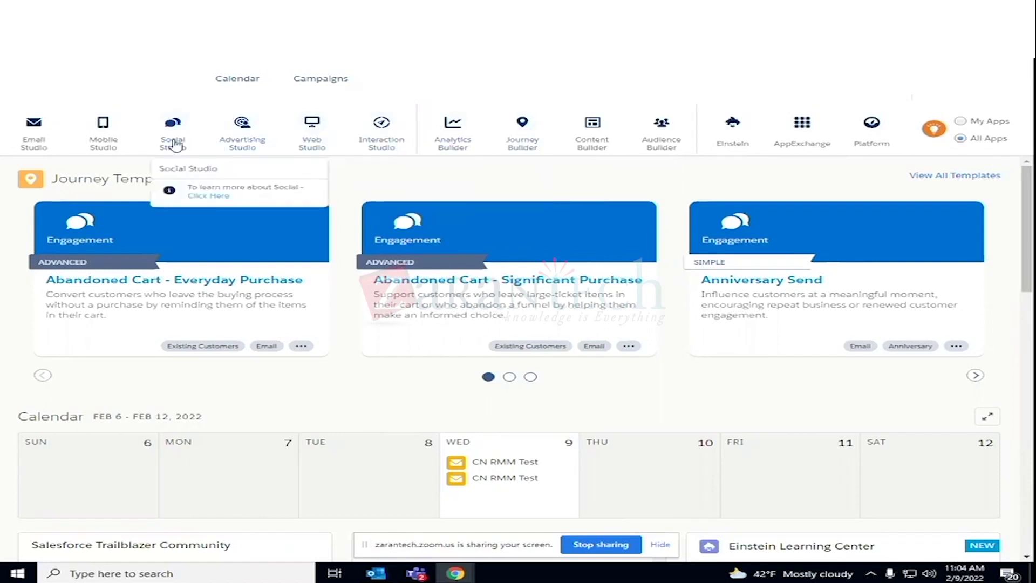
{"action": "mouse_move", "coordinate": [579, 141]}
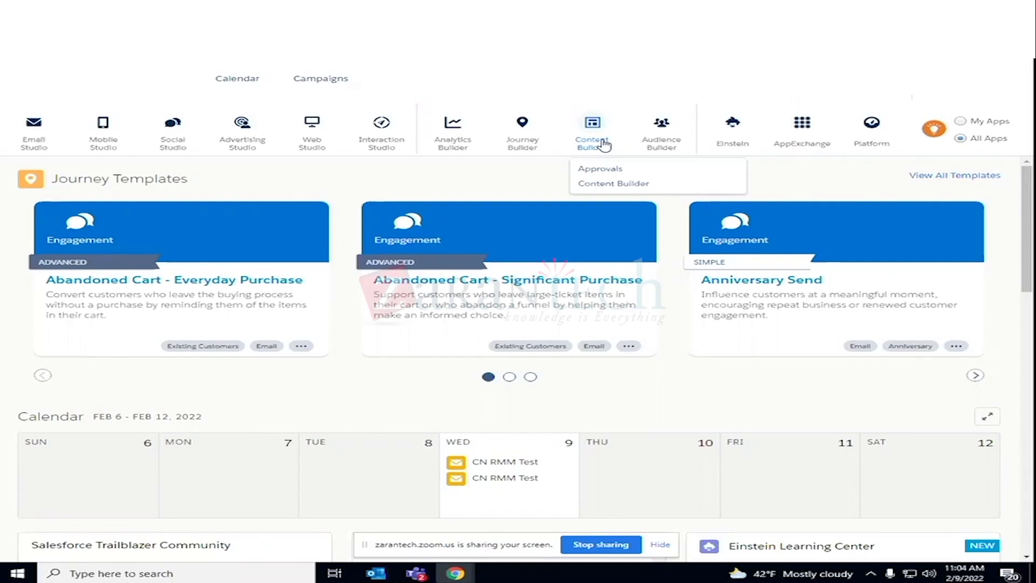
{"action": "mouse_move", "coordinate": [666, 141]}
{"action": "left_click", "coordinate": [679, 170]}
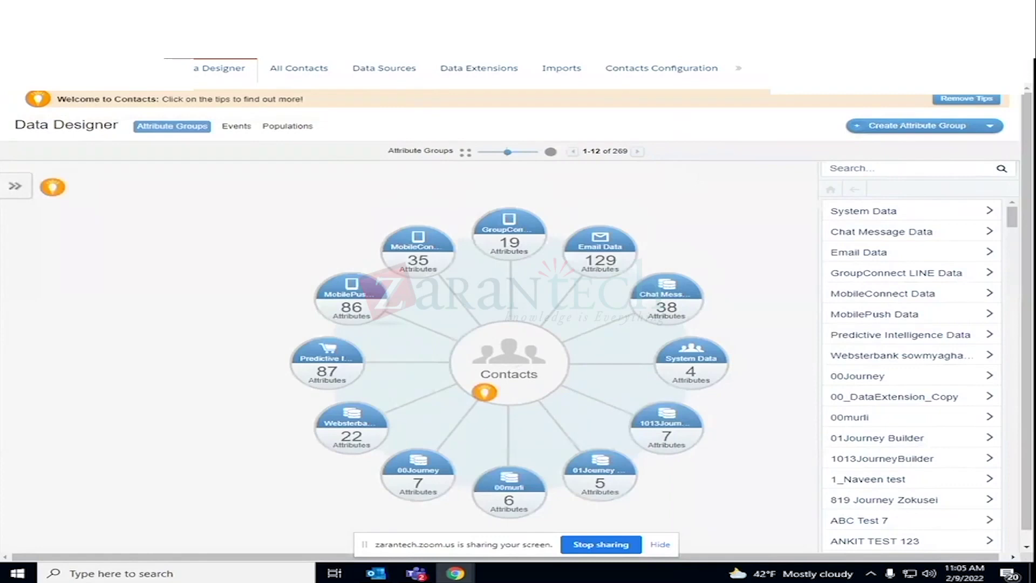
Open the Websterbank source among the synchronized data sources
{"action": "left_click", "coordinate": [402, 72]}
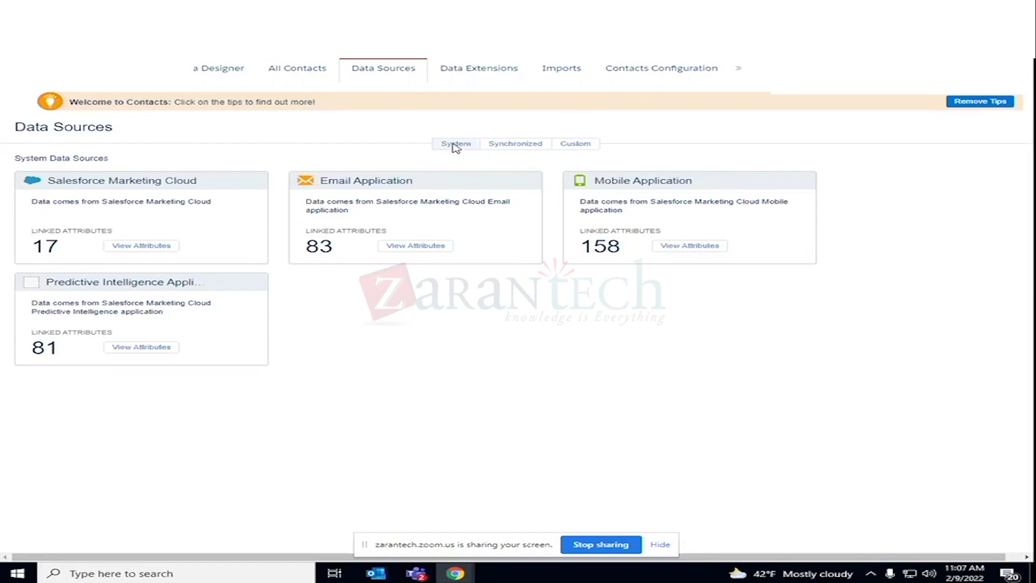
{"action": "left_click", "coordinate": [525, 147]}
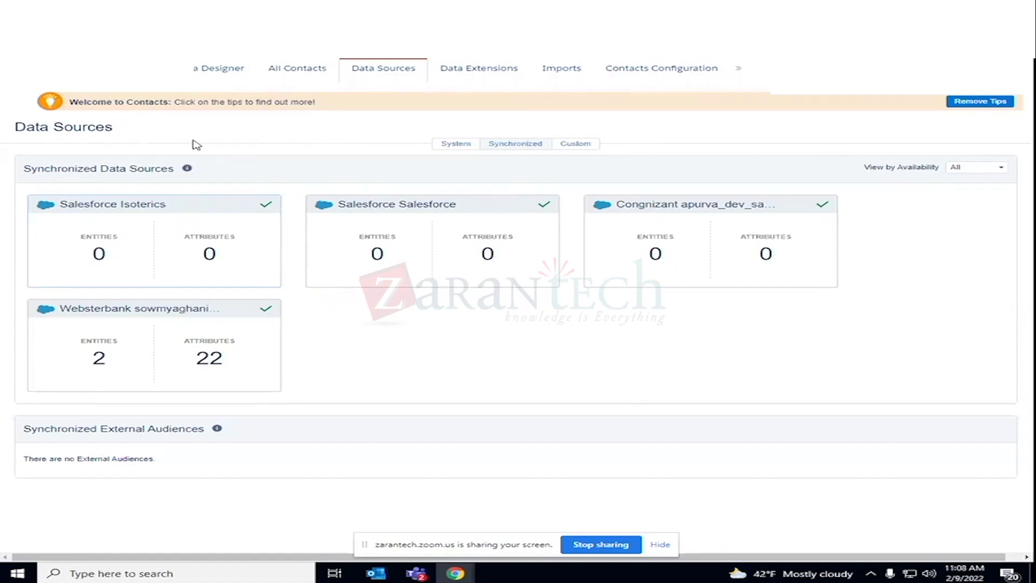
{"action": "left_click", "coordinate": [173, 330]}
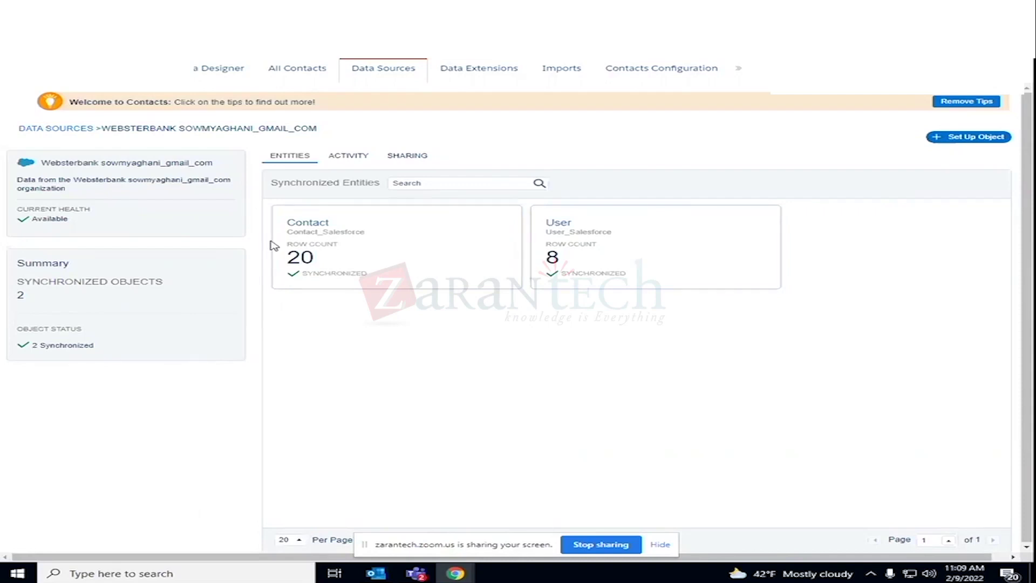
Start setting up another object for the Websterbank source and browse the entities available for synchronization
{"action": "left_click", "coordinate": [940, 138]}
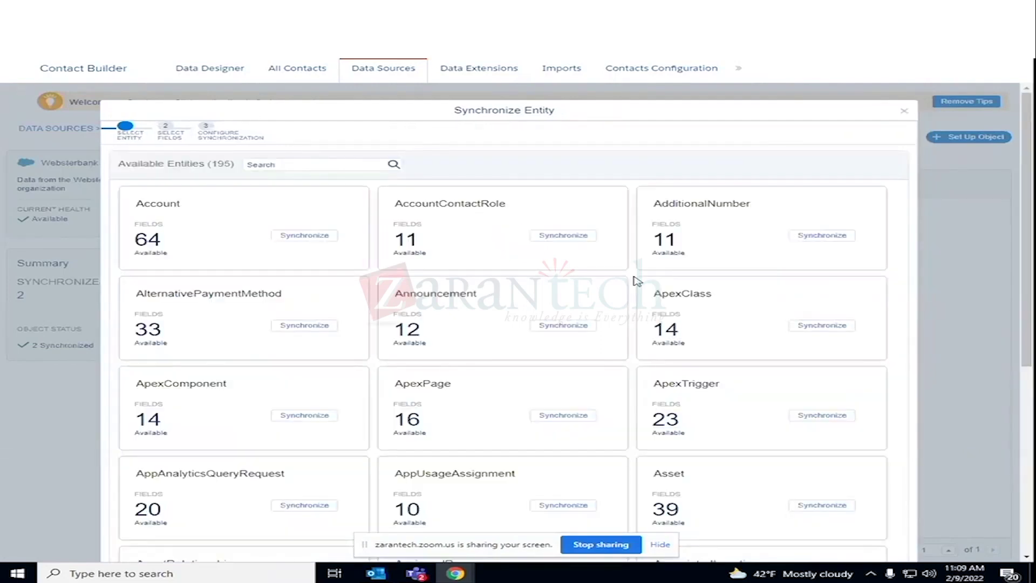
{"action": "scroll", "coordinate": [514, 289], "scroll_direction": "down", "scroll_amount": 1}
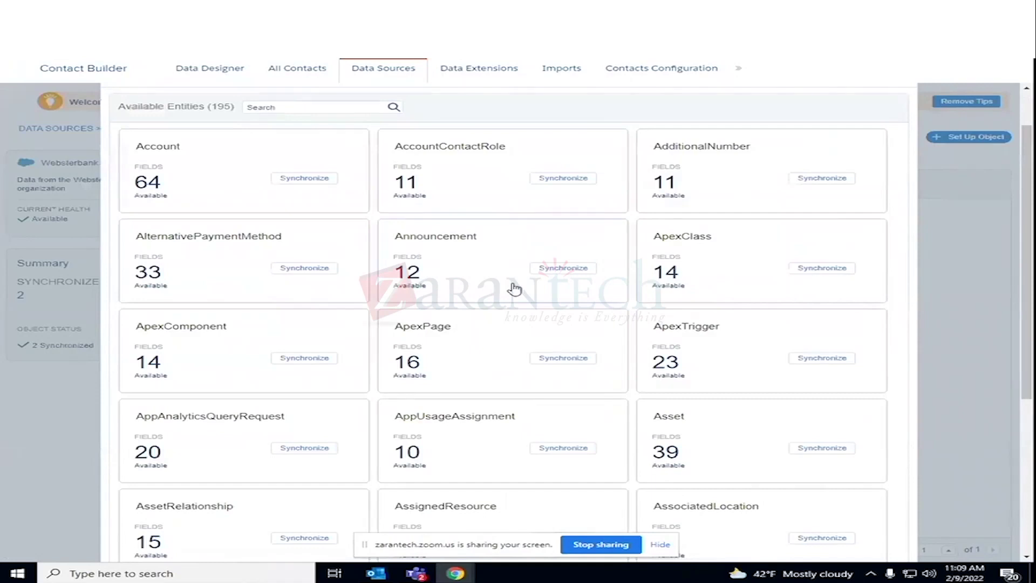
{"action": "scroll", "coordinate": [514, 289], "scroll_direction": "down", "scroll_amount": 1}
{"action": "scroll", "coordinate": [515, 289], "scroll_direction": "up", "scroll_amount": 2}
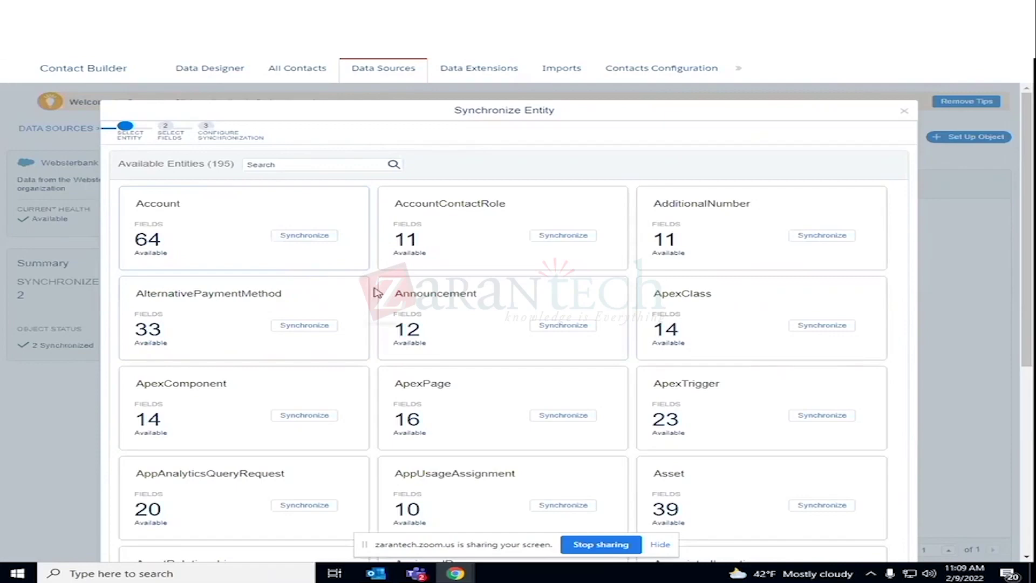
{"action": "scroll", "coordinate": [377, 294], "scroll_direction": "down", "scroll_amount": 6}
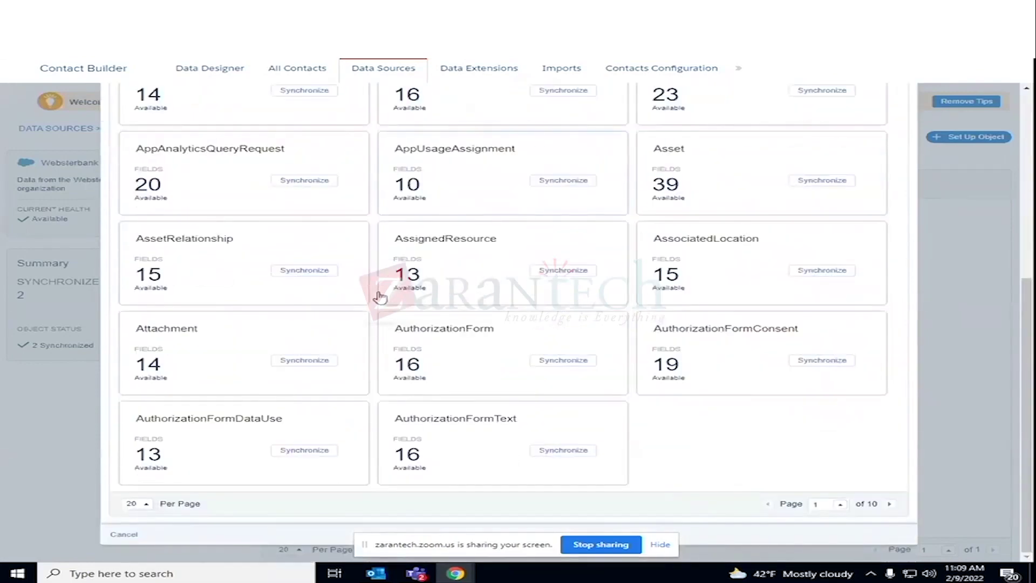
{"action": "scroll", "coordinate": [381, 296], "scroll_direction": "up", "scroll_amount": 6}
{"action": "scroll", "coordinate": [381, 297], "scroll_direction": "down", "scroll_amount": 6}
{"action": "scroll", "coordinate": [381, 296], "scroll_direction": "up", "scroll_amount": 1}
{"action": "scroll", "coordinate": [381, 297], "scroll_direction": "up", "scroll_amount": 4}
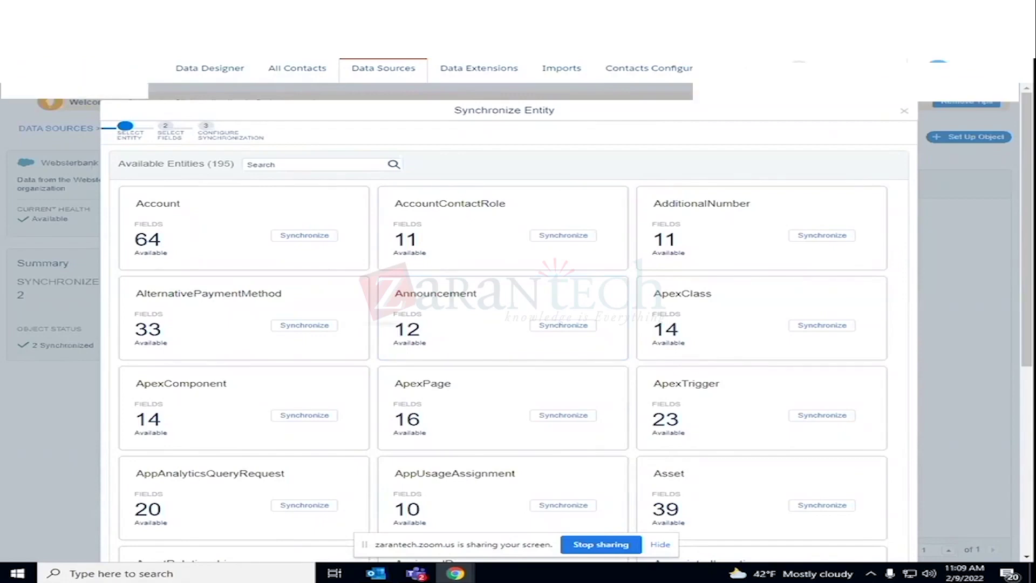
Switch to Salesforce Setup, search it for "obj" and open the custom objects list under Create
{"action": "left_click", "coordinate": [377, 9]}
{"action": "left_click", "coordinate": [402, 225]}
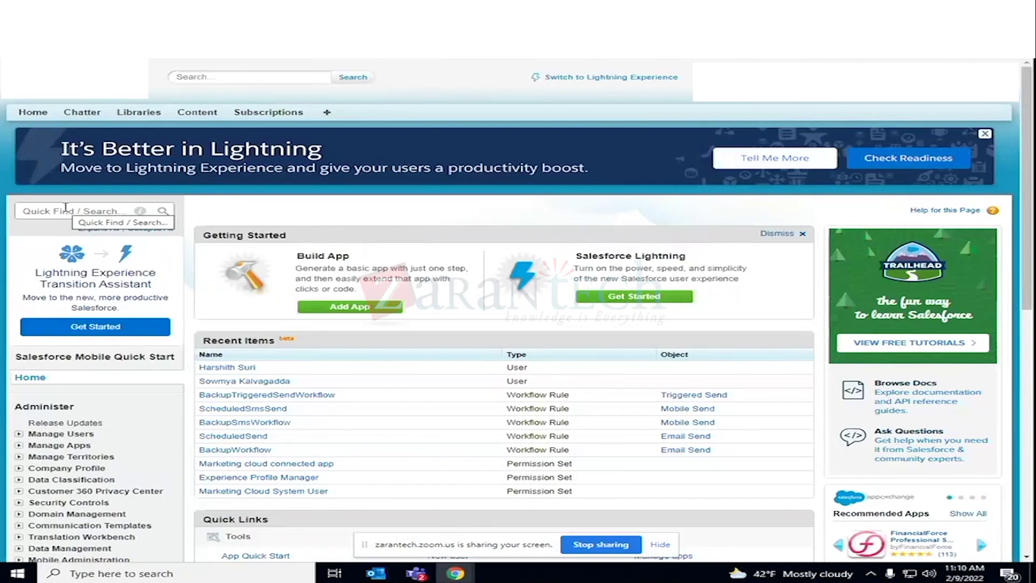
{"action": "left_click", "coordinate": [65, 210]}
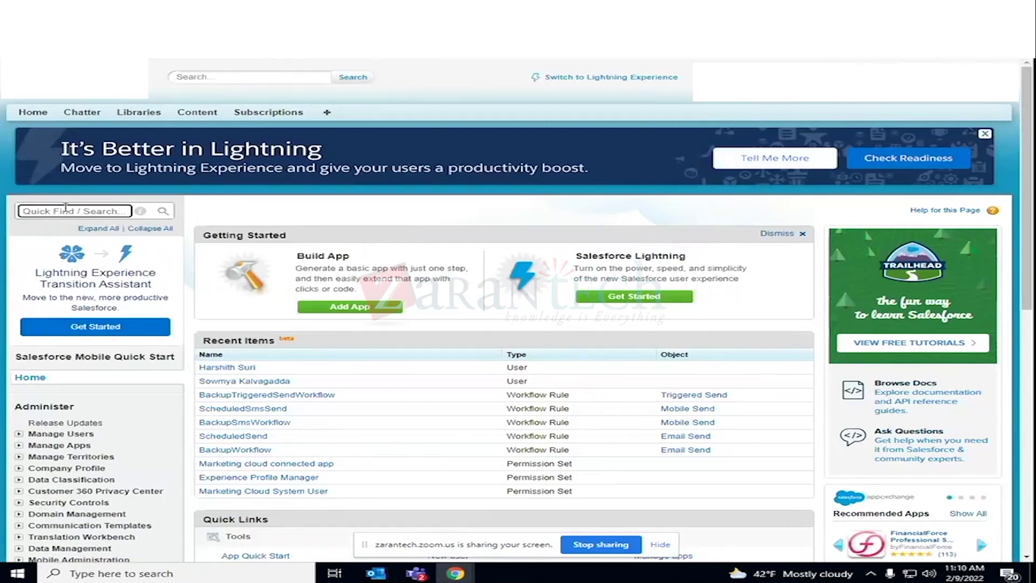
{"action": "type", "text": "obj"}
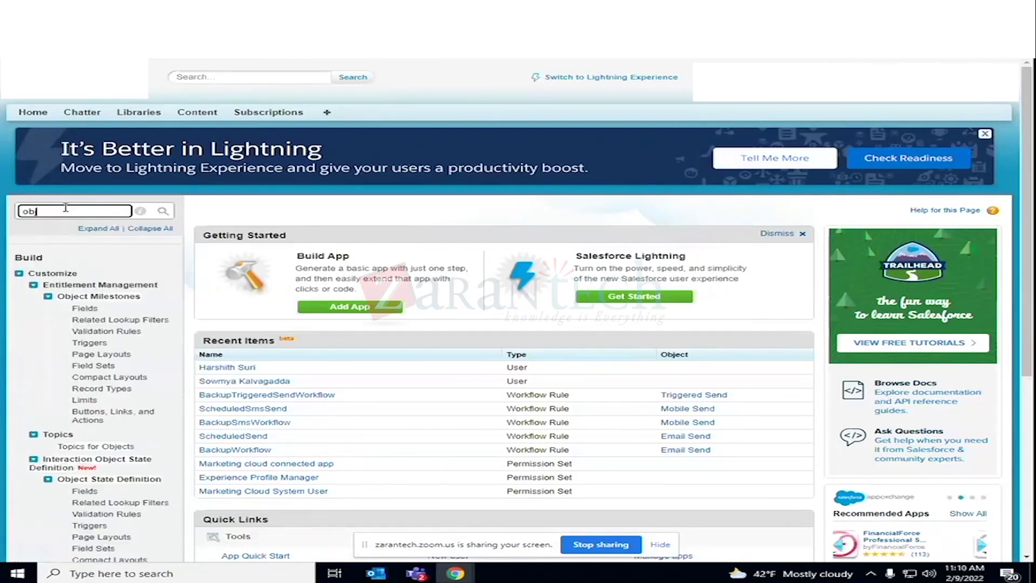
{"action": "scroll", "coordinate": [87, 340], "scroll_direction": "down", "scroll_amount": 2}
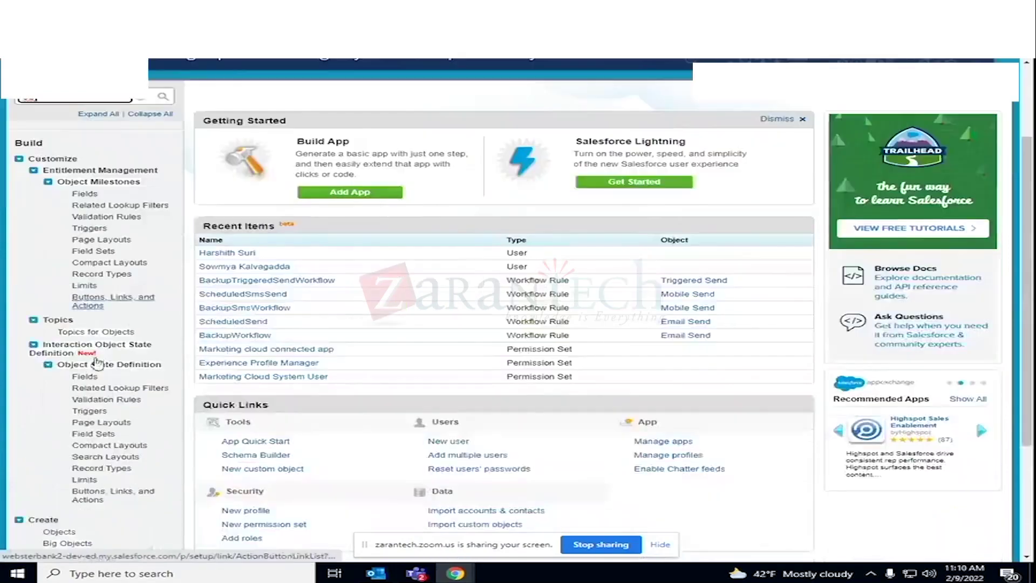
{"action": "scroll", "coordinate": [92, 417], "scroll_direction": "down", "scroll_amount": 2}
{"action": "left_click", "coordinate": [60, 419]}
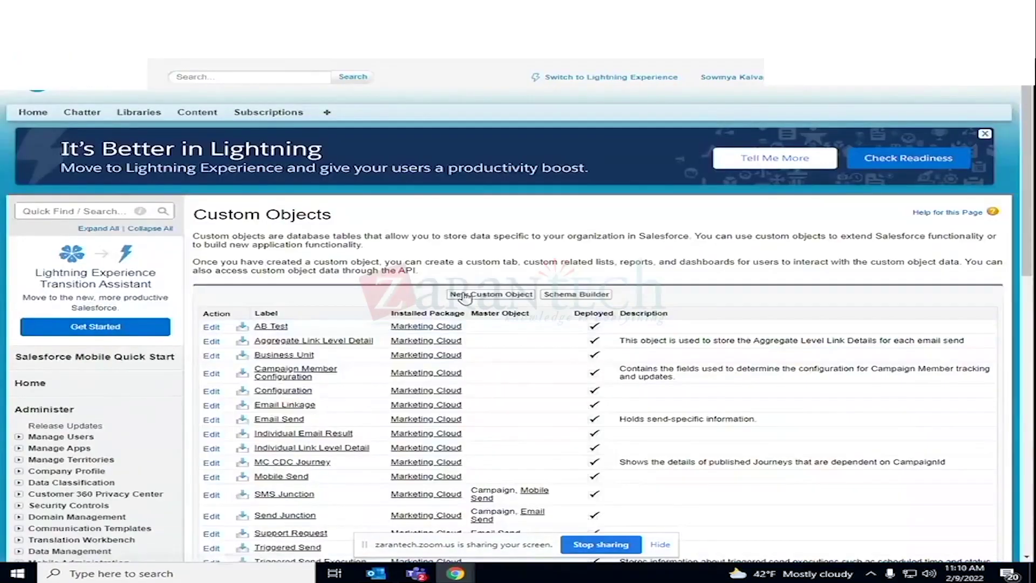
Start a new custom object and label it "custom1_Sow"
{"action": "left_click", "coordinate": [467, 296]}
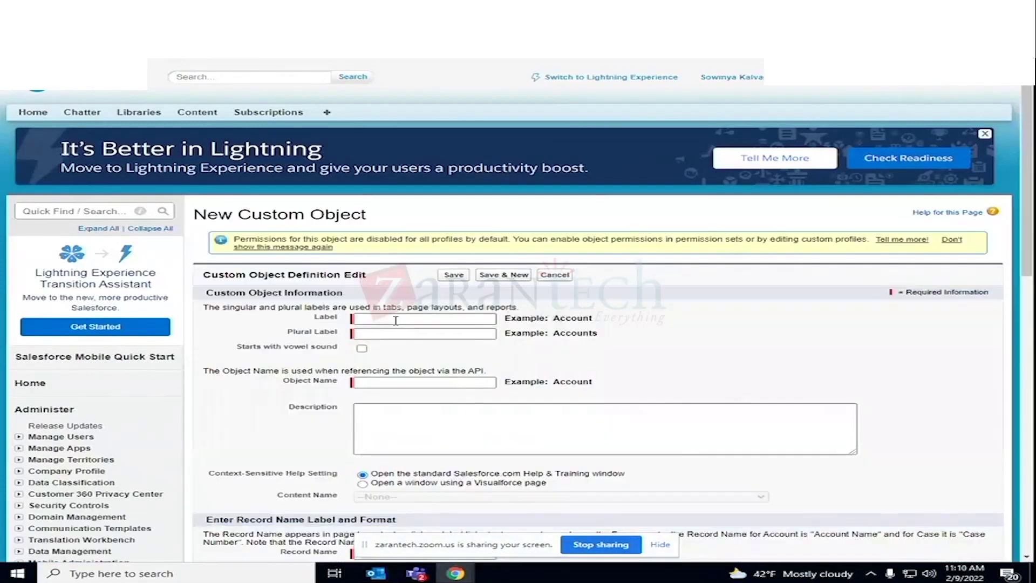
{"action": "left_click", "coordinate": [396, 319]}
{"action": "type", "text": "custom "}
{"action": "type", "text": "_Sow"}
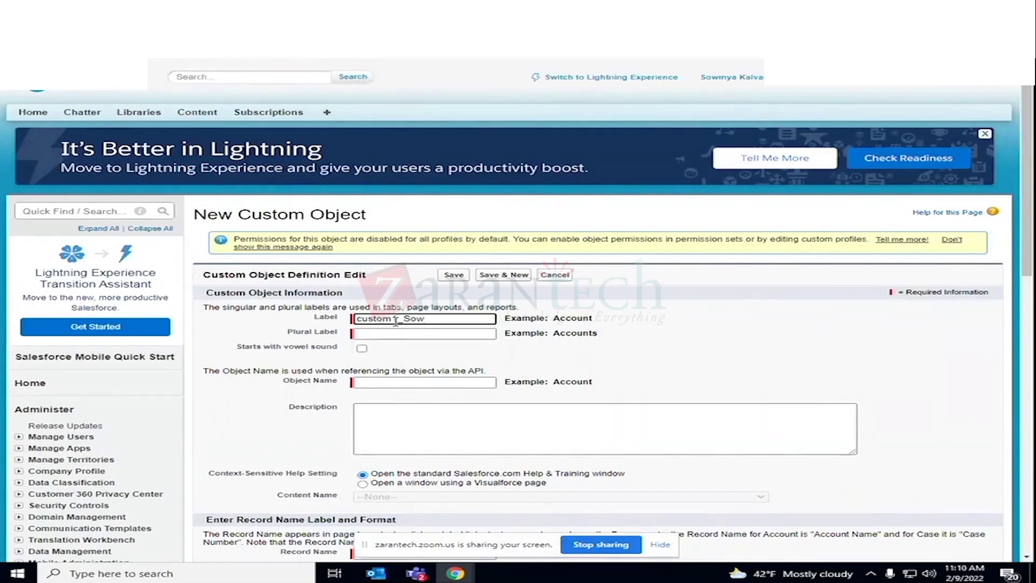
{"action": "left_click", "coordinate": [394, 334]}
Enable the optional features Allow Reports, Allow Activities, Track Field History and Allow in Chatter Groups for the object
{"action": "scroll", "coordinate": [420, 411], "scroll_direction": "down", "scroll_amount": 2}
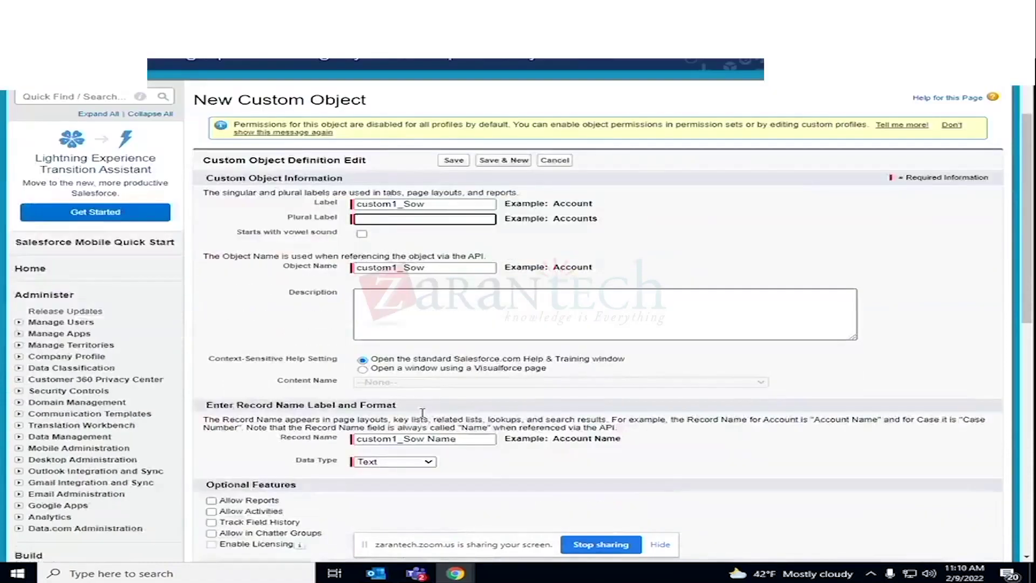
{"action": "scroll", "coordinate": [422, 413], "scroll_direction": "down", "scroll_amount": 2}
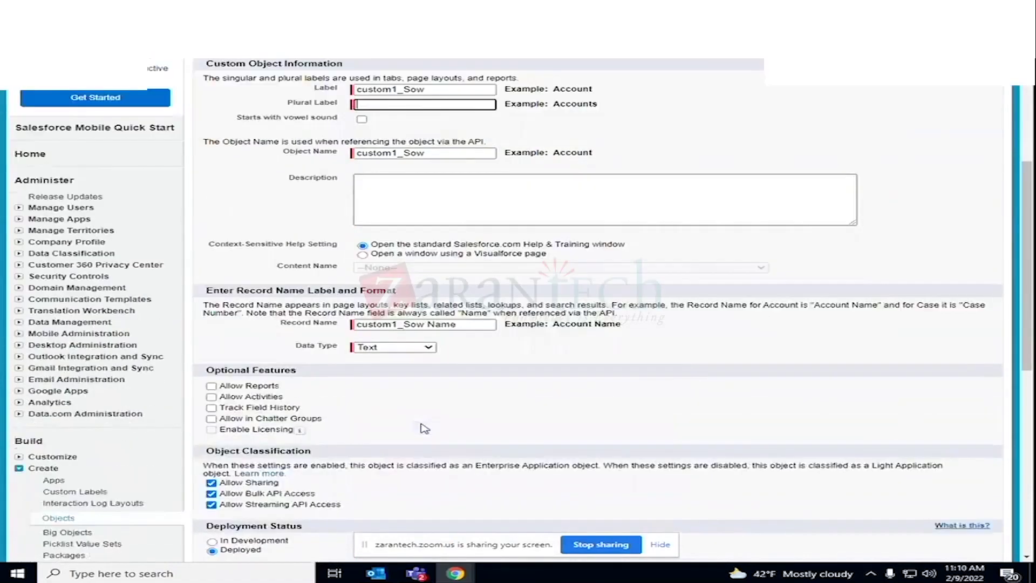
{"action": "scroll", "coordinate": [425, 428], "scroll_direction": "down", "scroll_amount": 1}
{"action": "left_click", "coordinate": [211, 329]}
{"action": "left_click", "coordinate": [211, 339]}
{"action": "left_click", "coordinate": [211, 351]}
{"action": "left_click", "coordinate": [211, 361]}
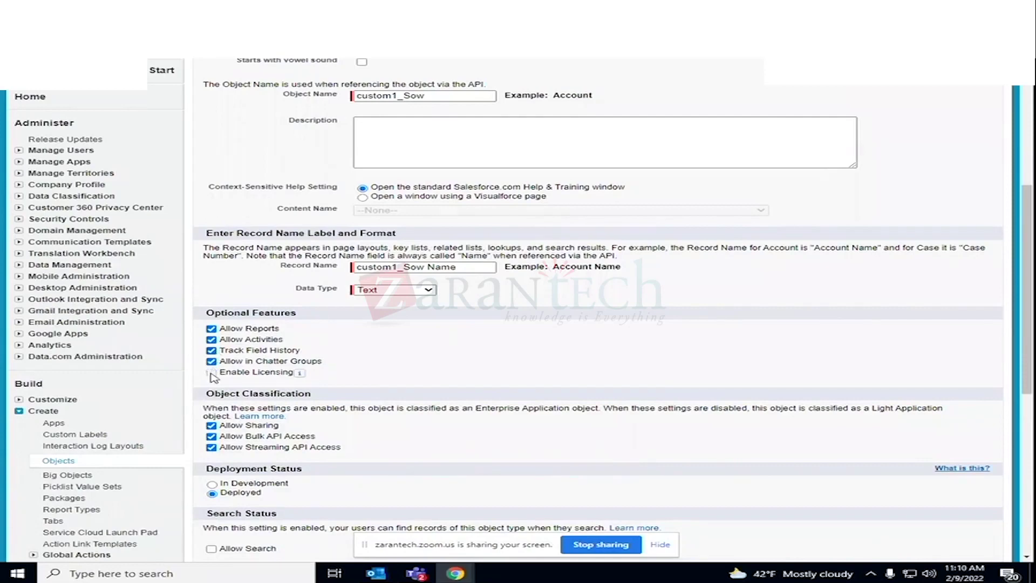
Keep the deployment status Deployed, enable Allow Search and both object creation options, and try to save the custom object
{"action": "scroll", "coordinate": [386, 393], "scroll_direction": "down", "scroll_amount": 3}
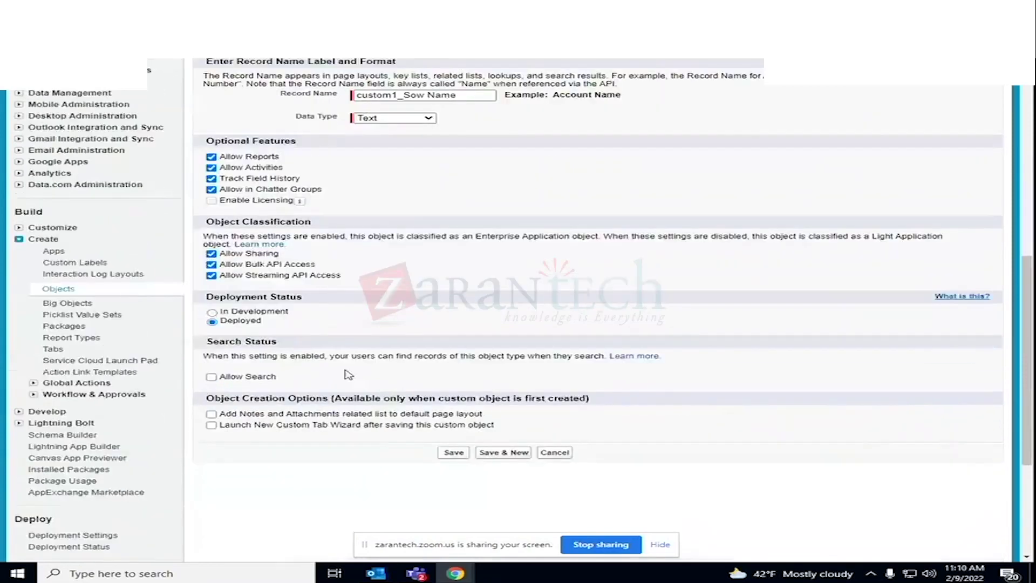
{"action": "left_click", "coordinate": [213, 313]}
{"action": "left_click", "coordinate": [212, 321]}
{"action": "scroll", "coordinate": [237, 396], "scroll_direction": "down", "scroll_amount": 2}
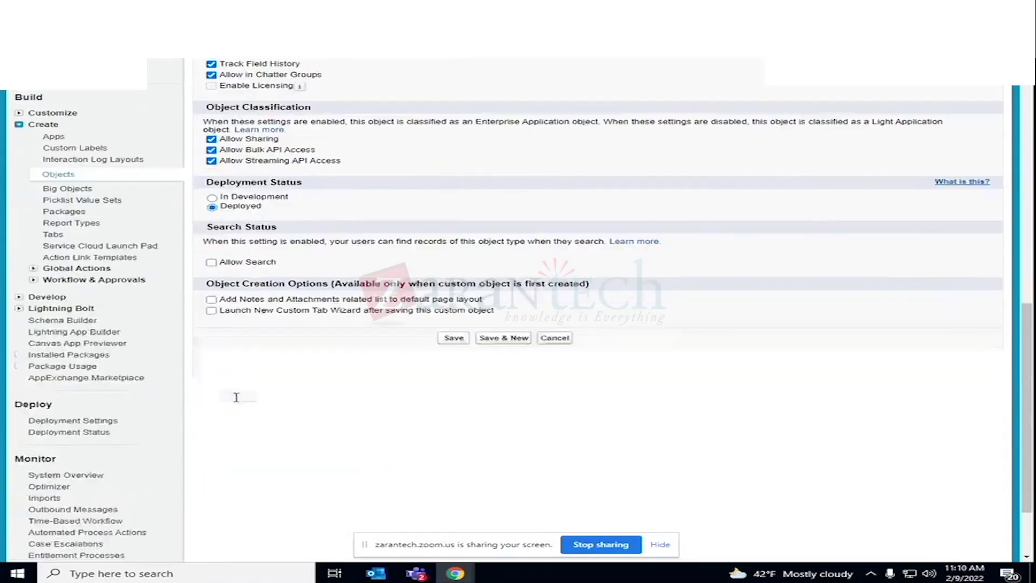
{"action": "left_click", "coordinate": [211, 311]}
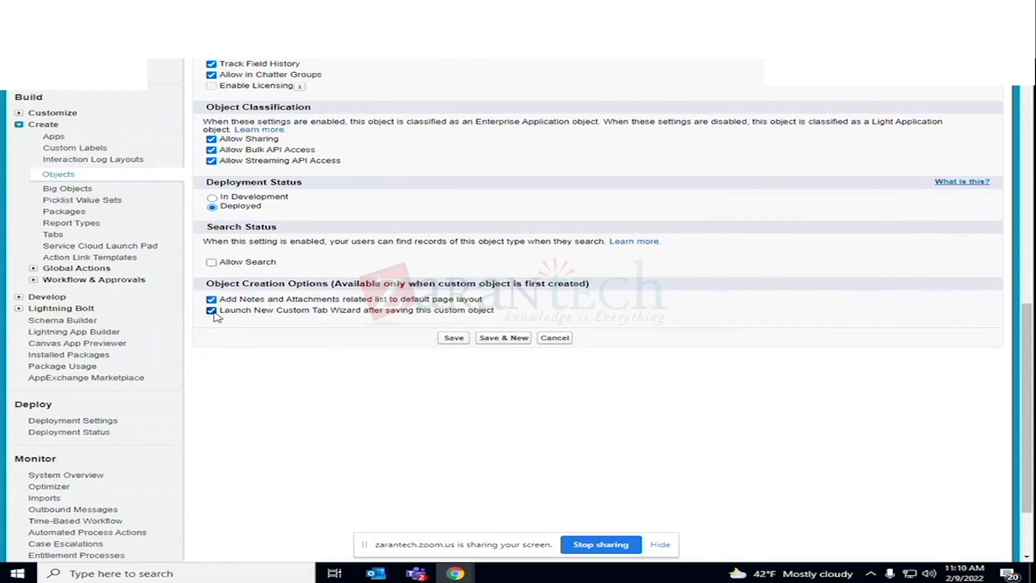
{"action": "left_click", "coordinate": [212, 262]}
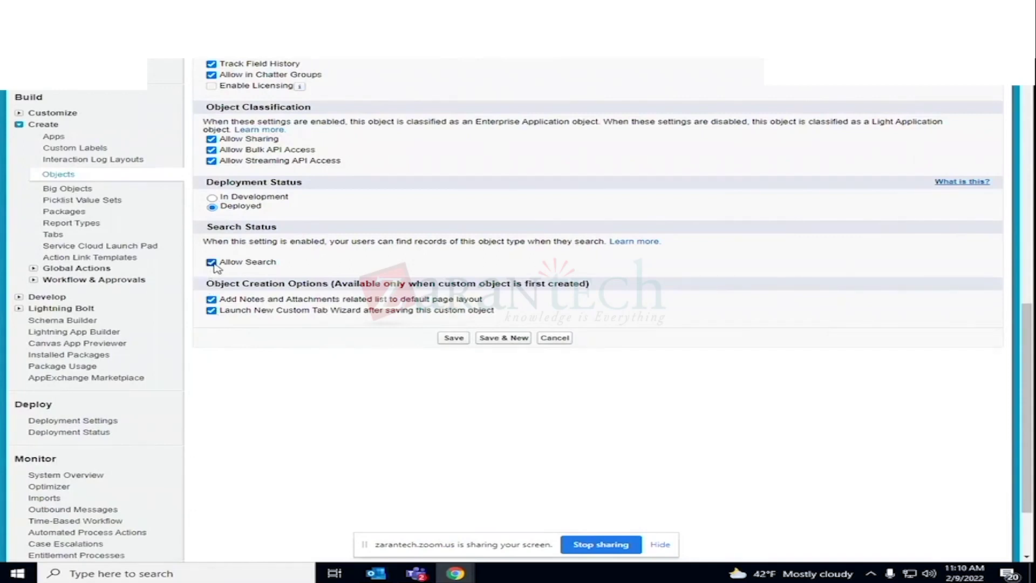
{"action": "left_click", "coordinate": [454, 338]}
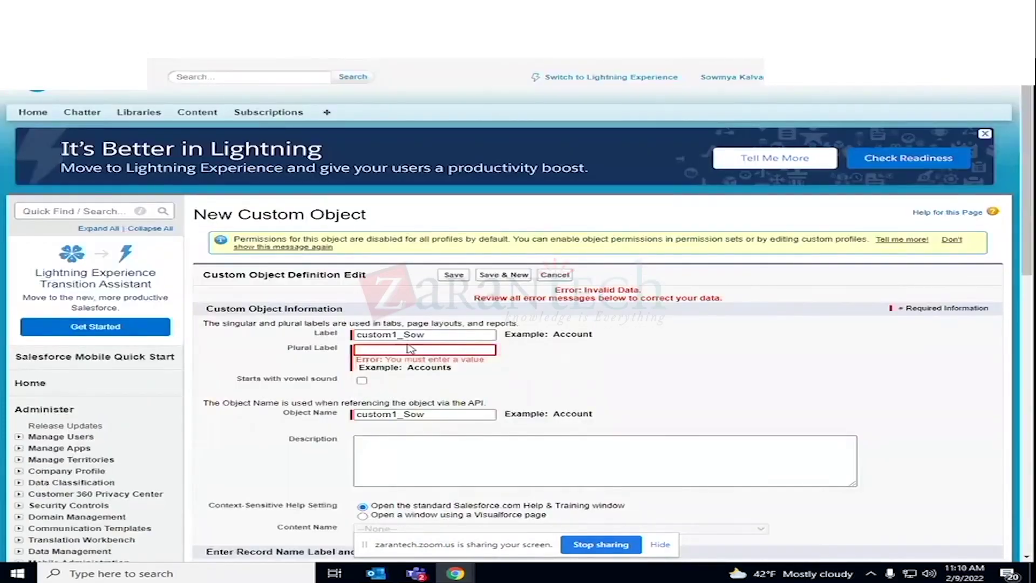
Fill the required Plural Label of the custom object with the clipboard text
{"action": "key", "text": "ctrl+a"}
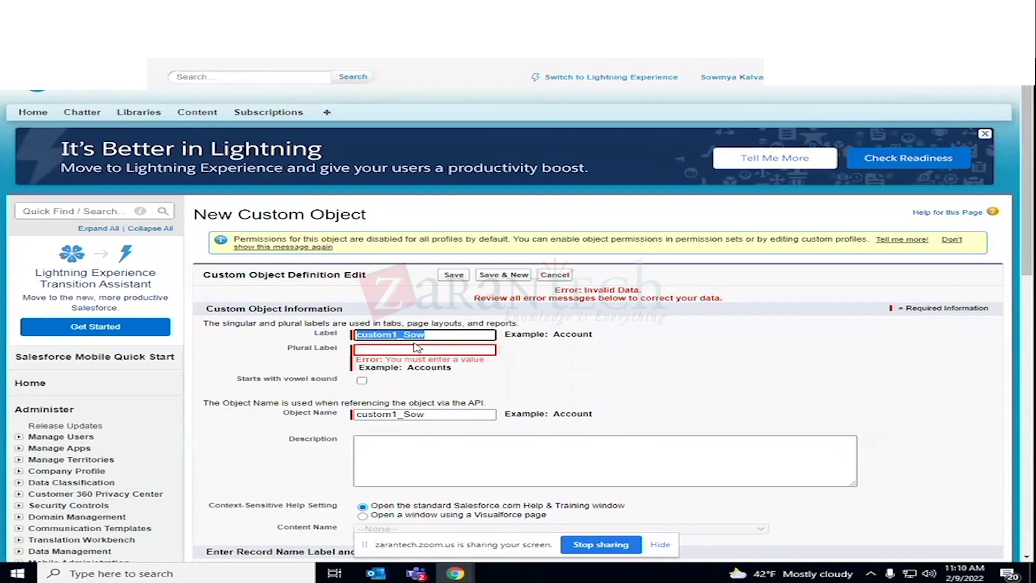
{"action": "left_click", "coordinate": [407, 350]}
{"action": "key", "text": "ctrl+v"}
{"action": "scroll", "coordinate": [502, 381], "scroll_direction": "down", "scroll_amount": 1}
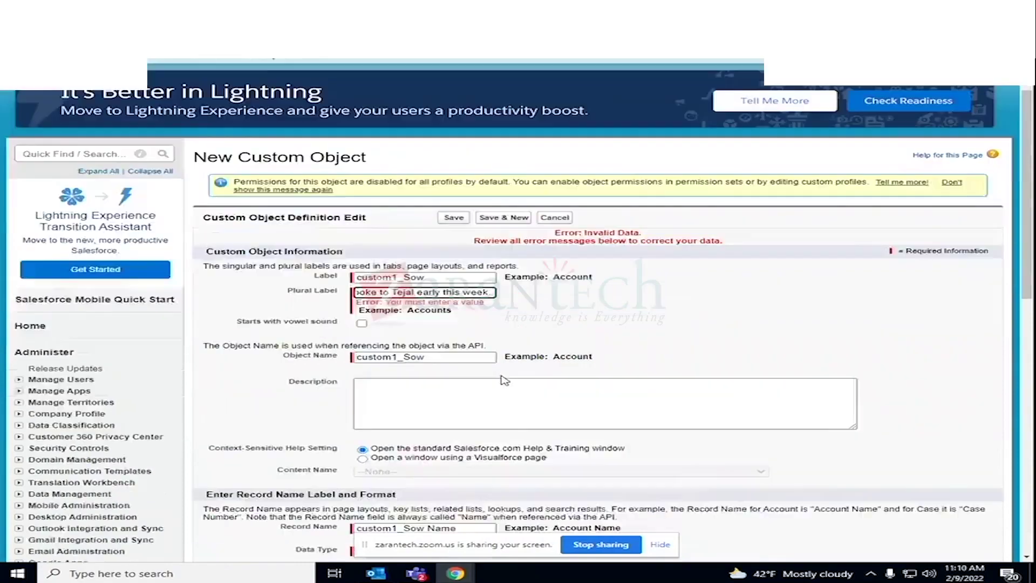
Keep Text as the record name's data type and save the custom object
{"action": "scroll", "coordinate": [502, 380], "scroll_direction": "down", "scroll_amount": 5}
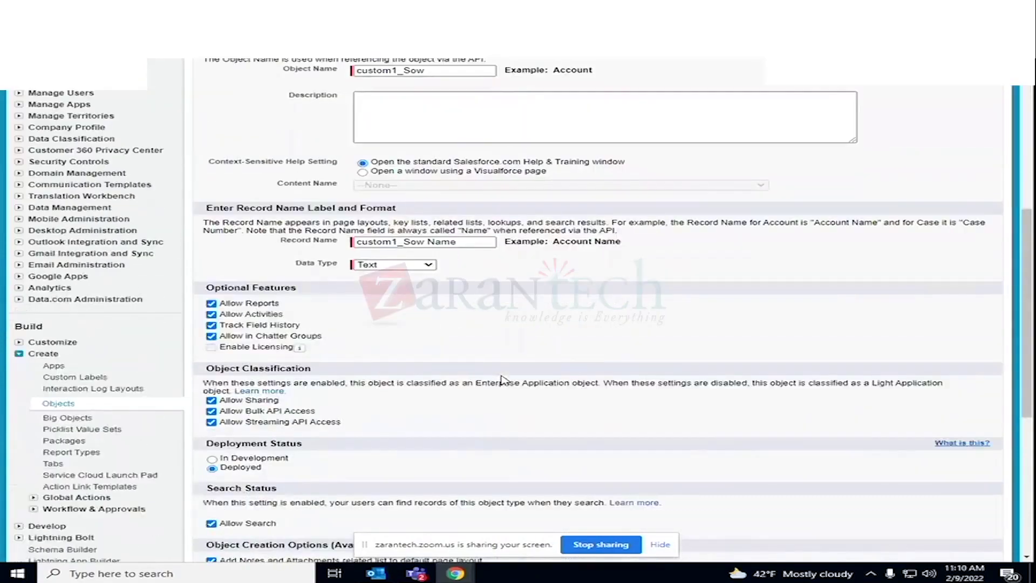
{"action": "left_click", "coordinate": [424, 265]}
{"action": "left_click", "coordinate": [384, 275]}
{"action": "scroll", "coordinate": [696, 504], "scroll_direction": "down", "scroll_amount": 5}
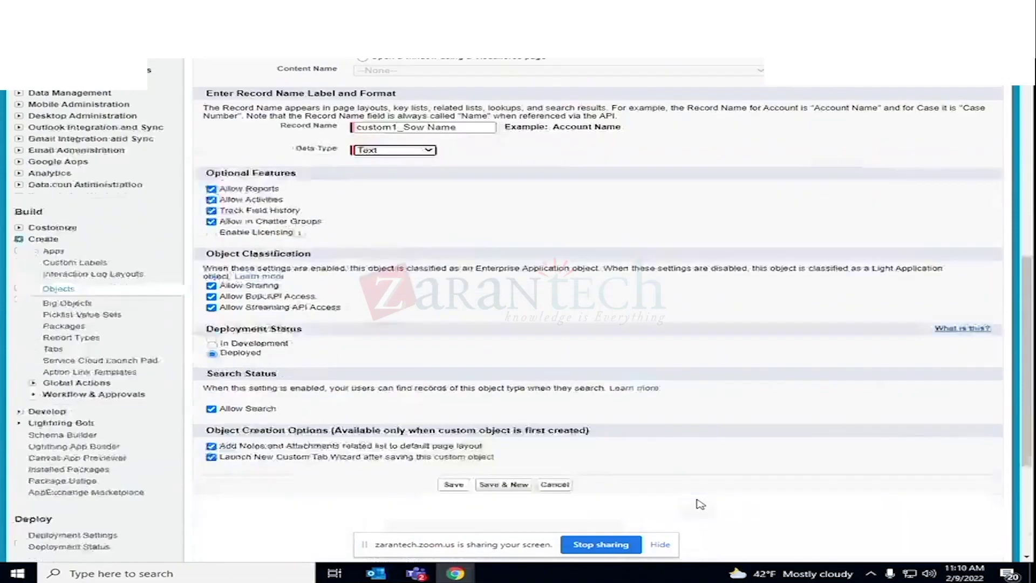
{"action": "left_click", "coordinate": [453, 314]}
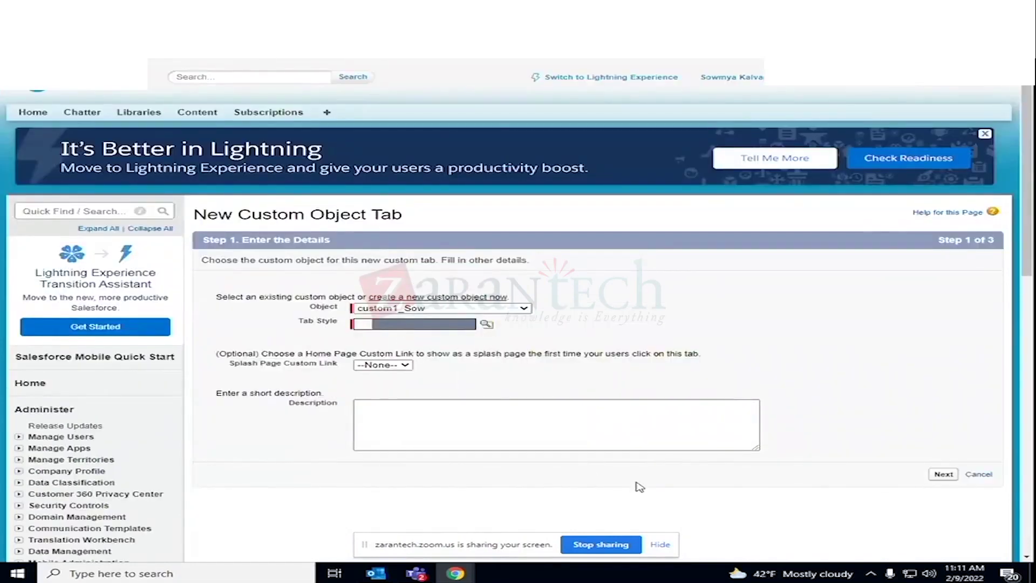
Choose the Airplane tab style for the custom1_Sow object tab and continue to the wizard's next stage
{"action": "scroll", "coordinate": [635, 483], "scroll_direction": "down", "scroll_amount": 5}
{"action": "scroll", "coordinate": [825, 271], "scroll_direction": "down", "scroll_amount": 3}
{"action": "scroll", "coordinate": [824, 271], "scroll_direction": "up", "scroll_amount": 3}
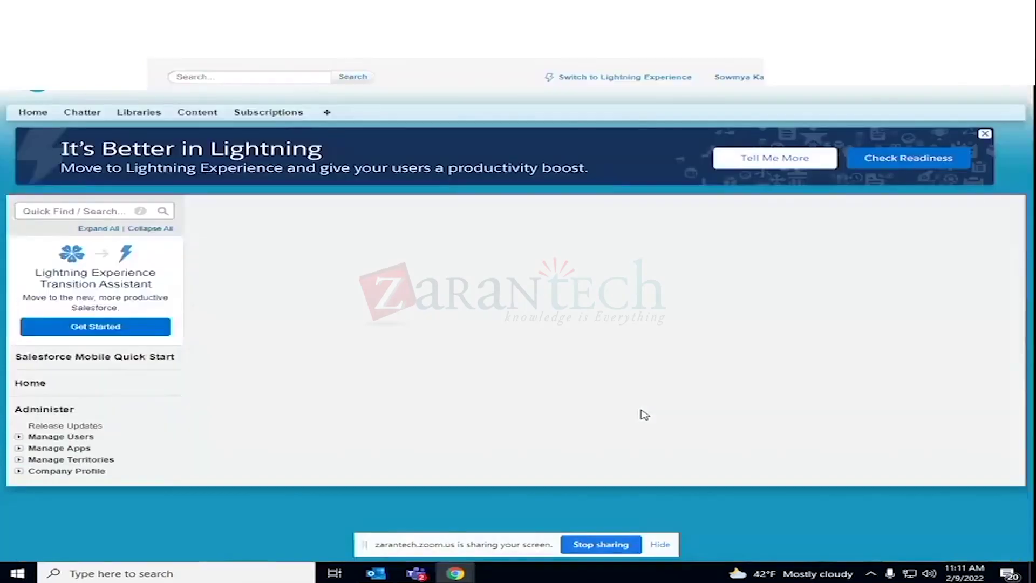
{"action": "left_click", "coordinate": [487, 342]}
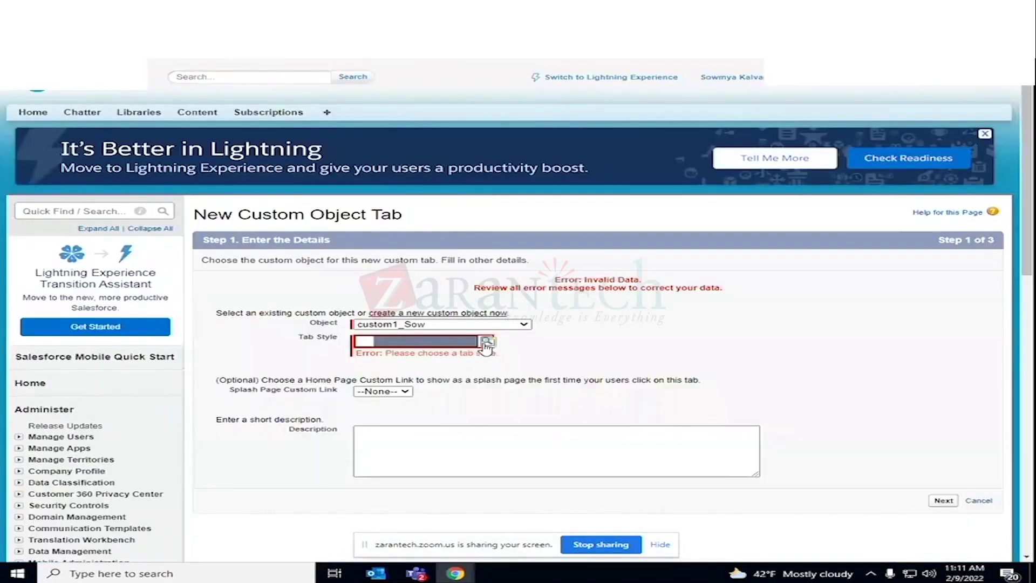
{"action": "left_click", "coordinate": [138, 319]}
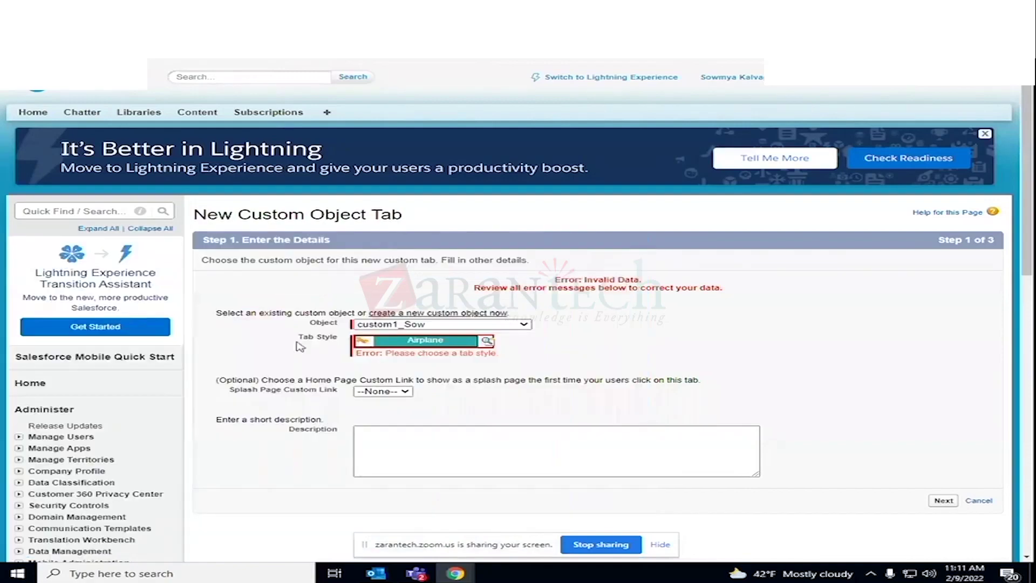
{"action": "left_click", "coordinate": [943, 501]}
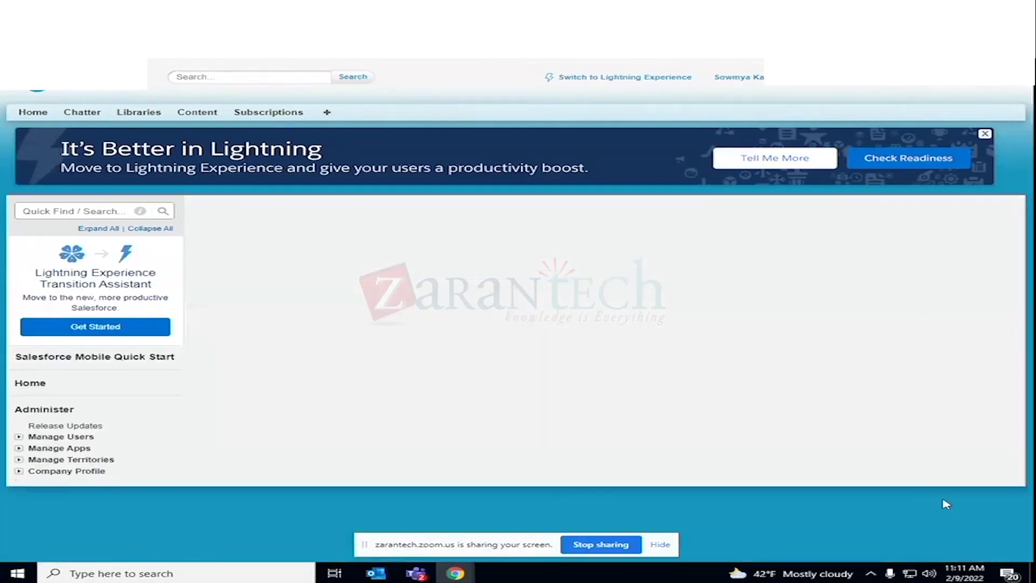
Keep the tab visibility Default On for all profiles, include the tab in every custom app, and save the custom object tab
{"action": "scroll", "coordinate": [726, 418], "scroll_direction": "down", "scroll_amount": 8}
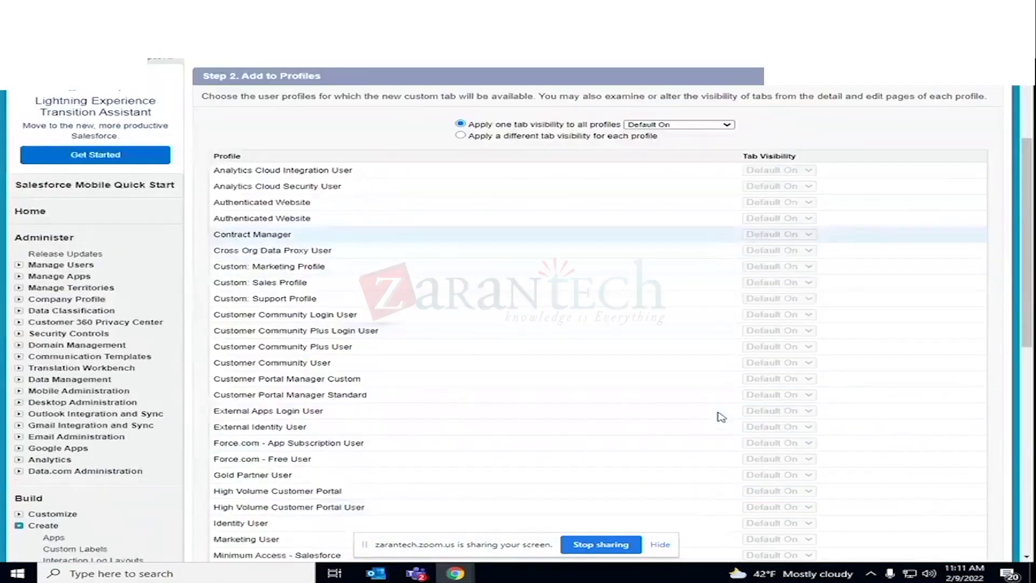
{"action": "scroll", "coordinate": [720, 416], "scroll_direction": "up", "scroll_amount": 7}
{"action": "scroll", "coordinate": [721, 417], "scroll_direction": "up", "scroll_amount": 1}
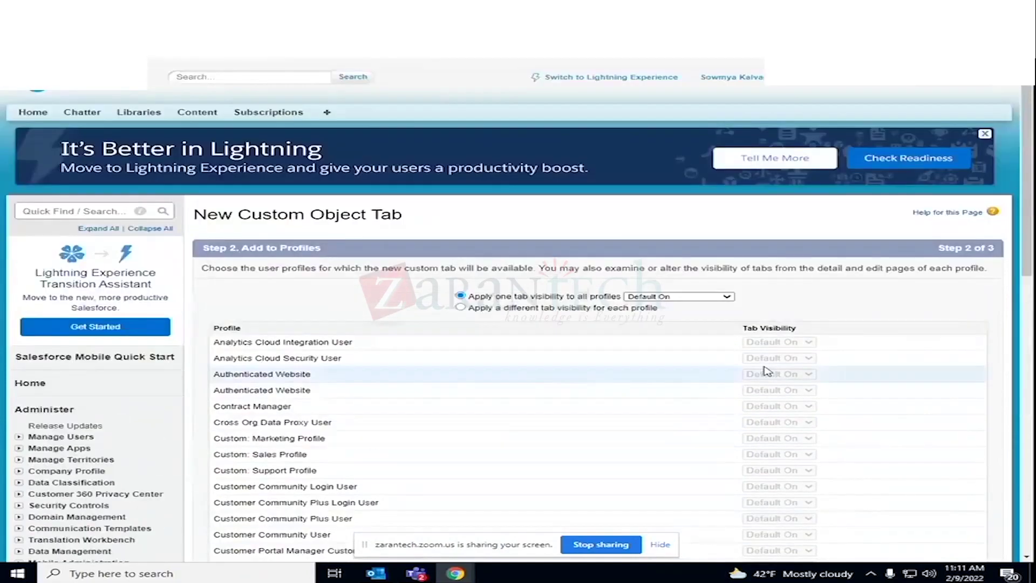
{"action": "left_click", "coordinate": [693, 298]}
{"action": "left_click", "coordinate": [693, 300]}
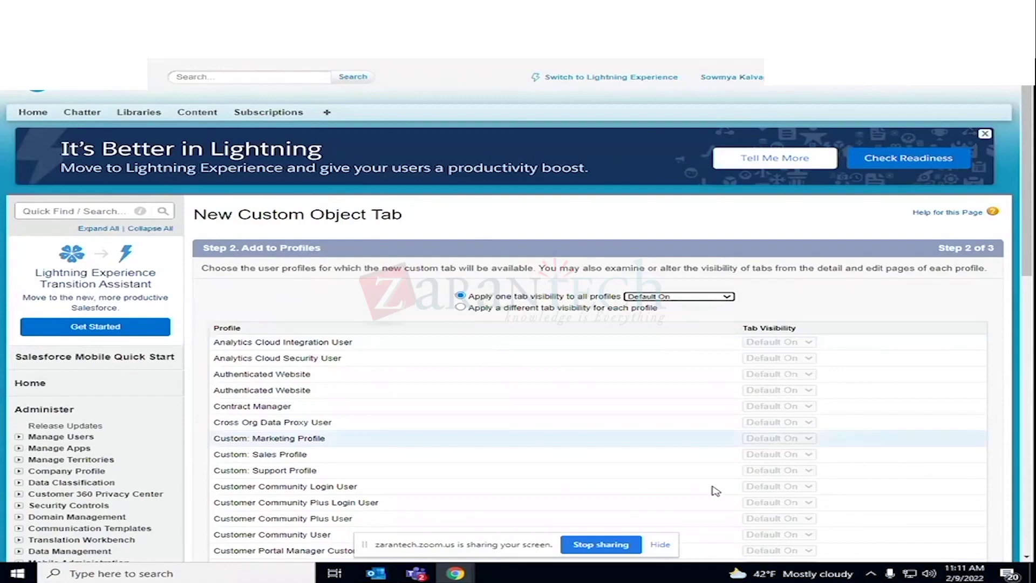
{"action": "scroll", "coordinate": [712, 555], "scroll_direction": "down", "scroll_amount": 10}
{"action": "left_click", "coordinate": [943, 296]}
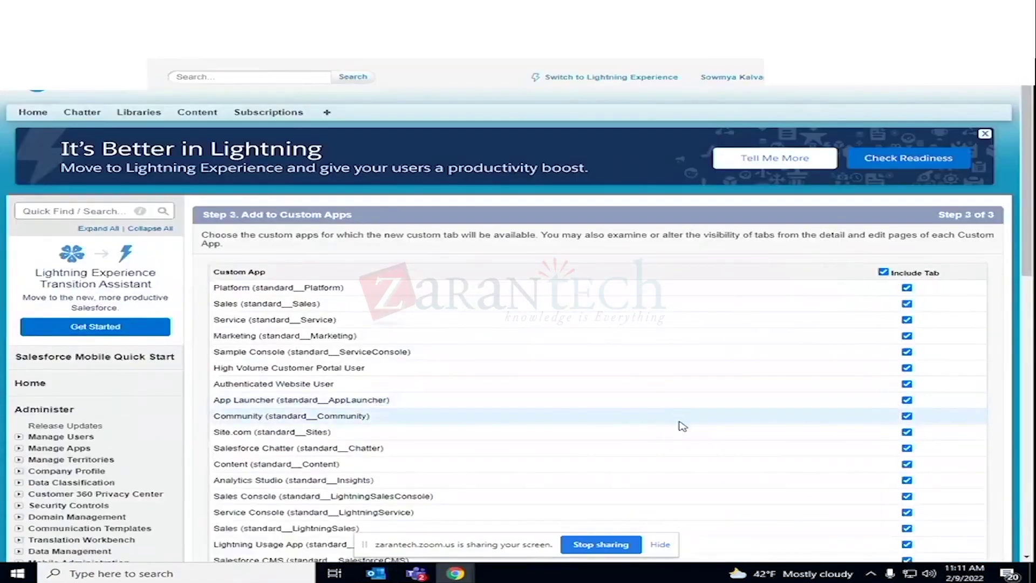
{"action": "scroll", "coordinate": [682, 426], "scroll_direction": "down", "scroll_amount": 8}
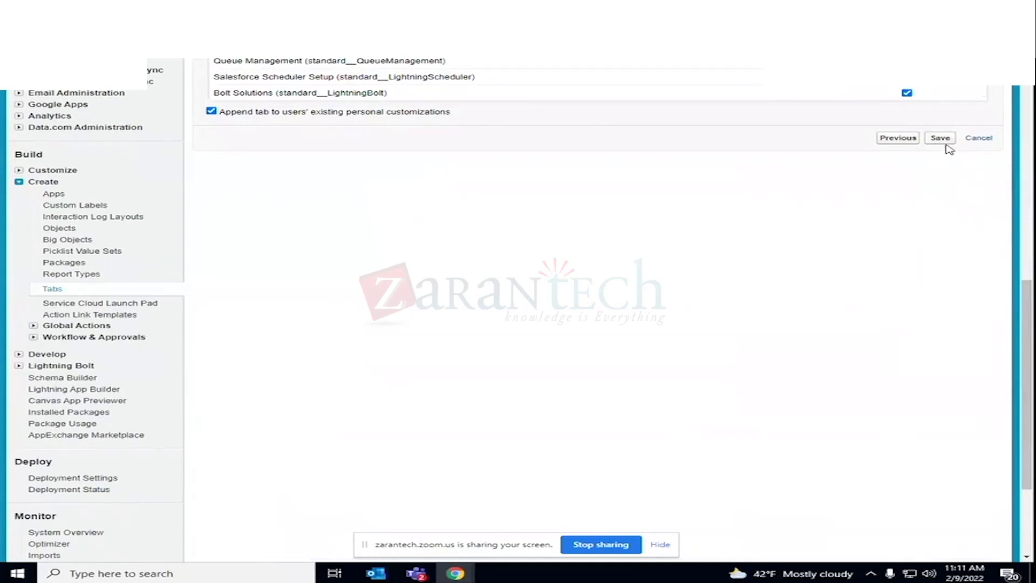
{"action": "left_click", "coordinate": [941, 142]}
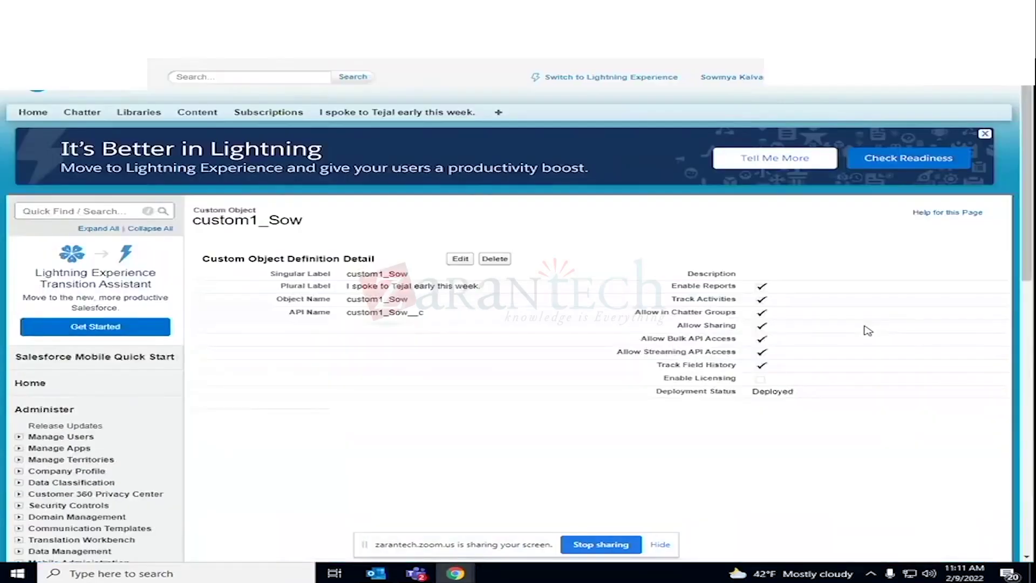
Start a new custom field on the custom1_Sow object and choose Text as its data type
{"action": "scroll", "coordinate": [610, 377], "scroll_direction": "down", "scroll_amount": 2}
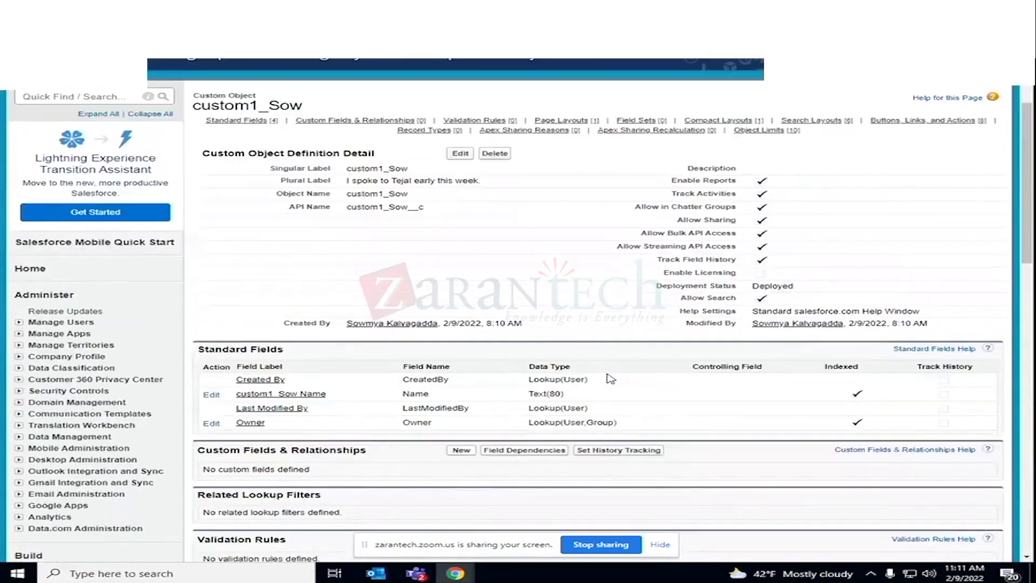
{"action": "scroll", "coordinate": [610, 377], "scroll_direction": "down", "scroll_amount": 2}
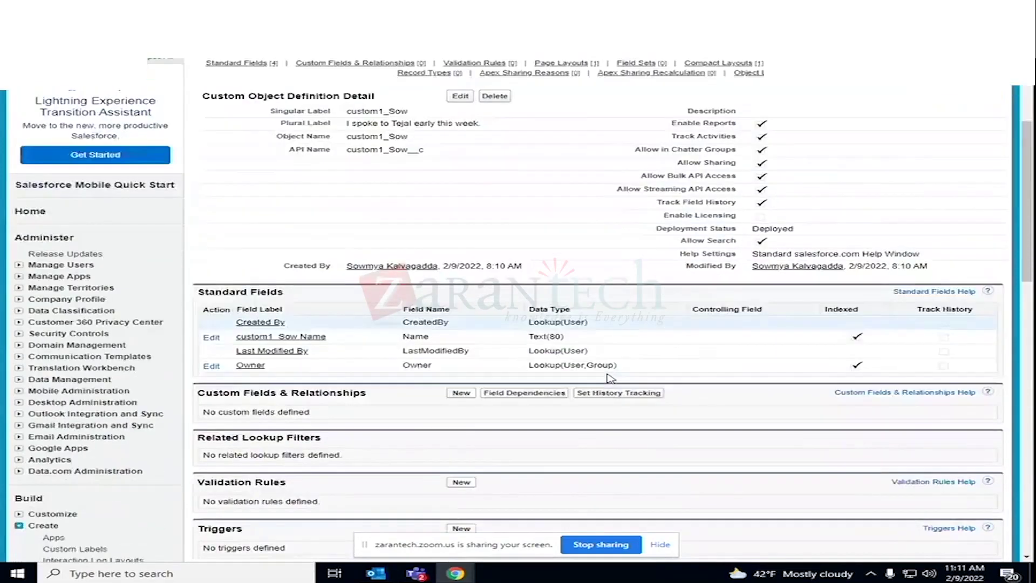
{"action": "scroll", "coordinate": [610, 377], "scroll_direction": "up", "scroll_amount": 4}
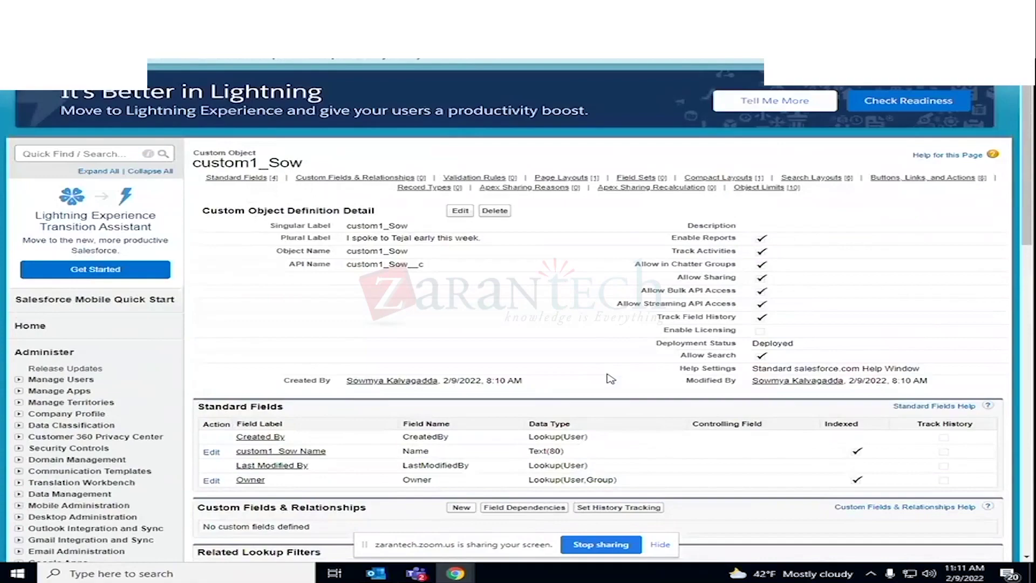
{"action": "scroll", "coordinate": [610, 377], "scroll_direction": "down", "scroll_amount": 12}
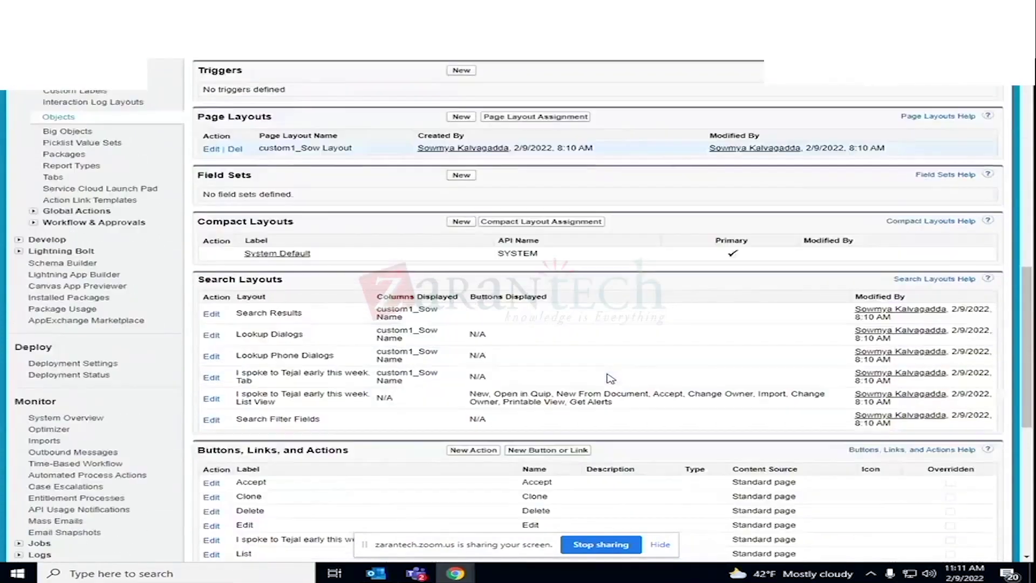
{"action": "scroll", "coordinate": [610, 378], "scroll_direction": "up", "scroll_amount": 12}
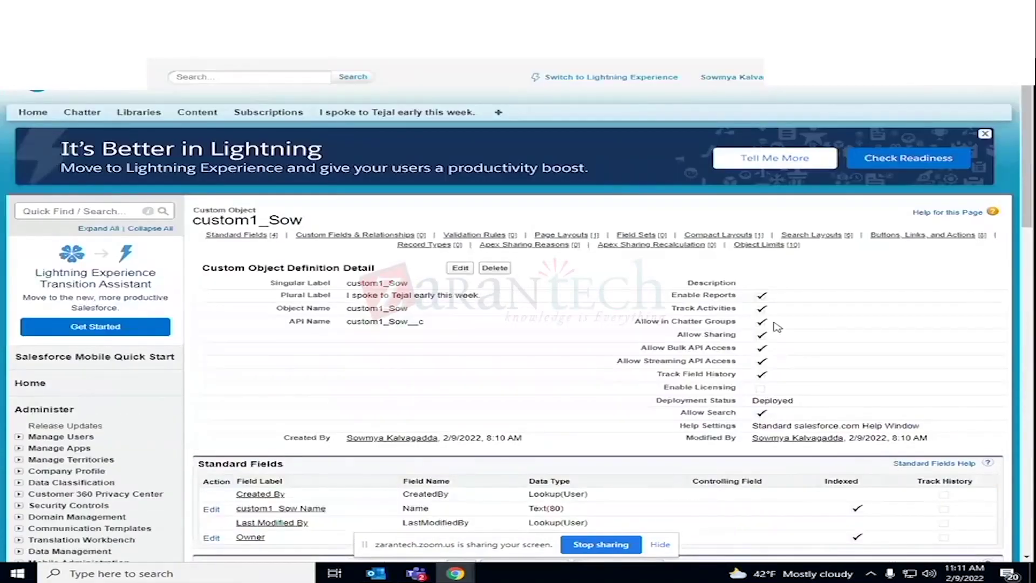
{"action": "mouse_move", "coordinate": [761, 244]}
{"action": "scroll", "coordinate": [608, 473], "scroll_direction": "down", "scroll_amount": 10}
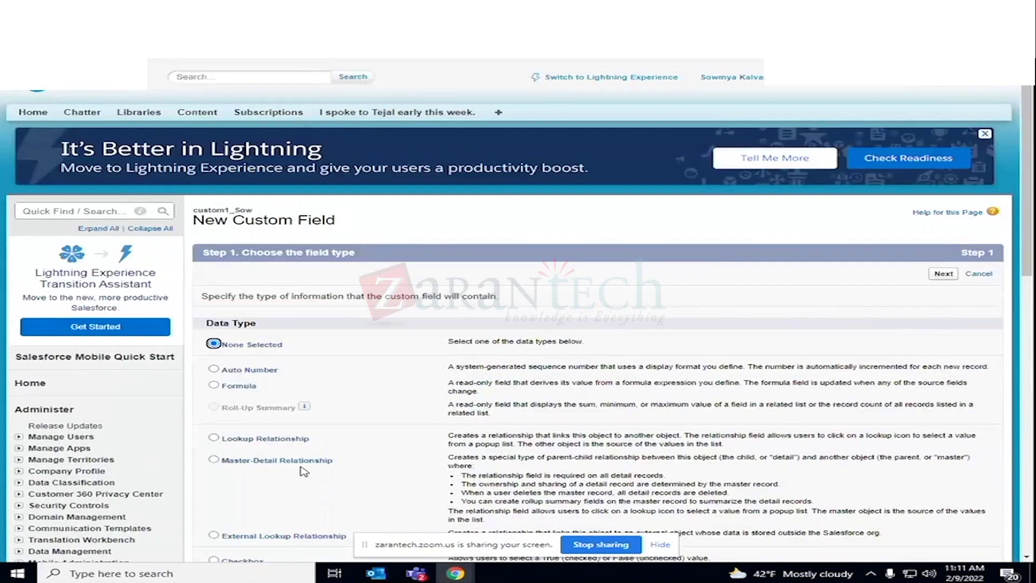
{"action": "scroll", "coordinate": [304, 471], "scroll_direction": "down", "scroll_amount": 5}
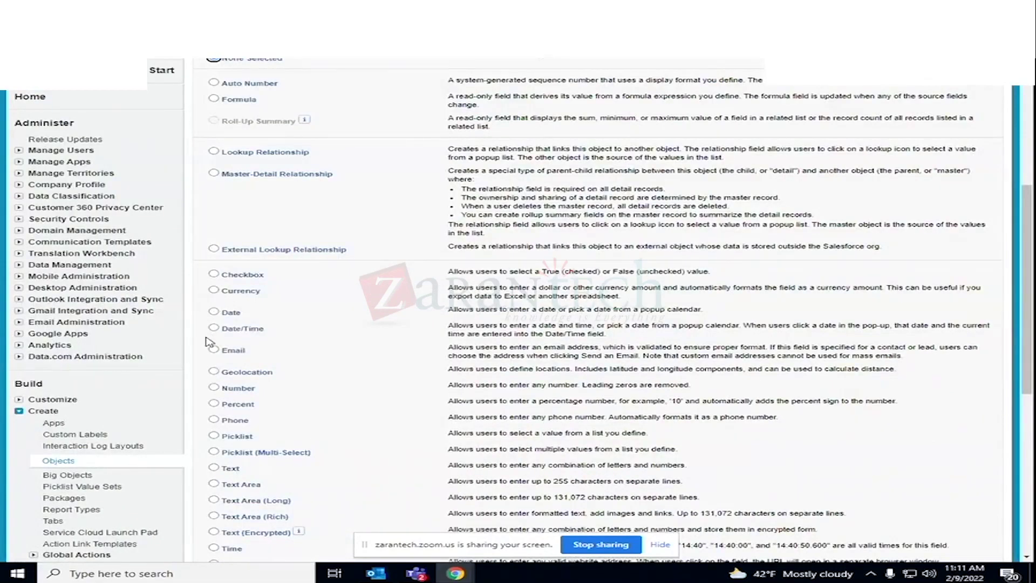
{"action": "scroll", "coordinate": [302, 317], "scroll_direction": "down", "scroll_amount": 2}
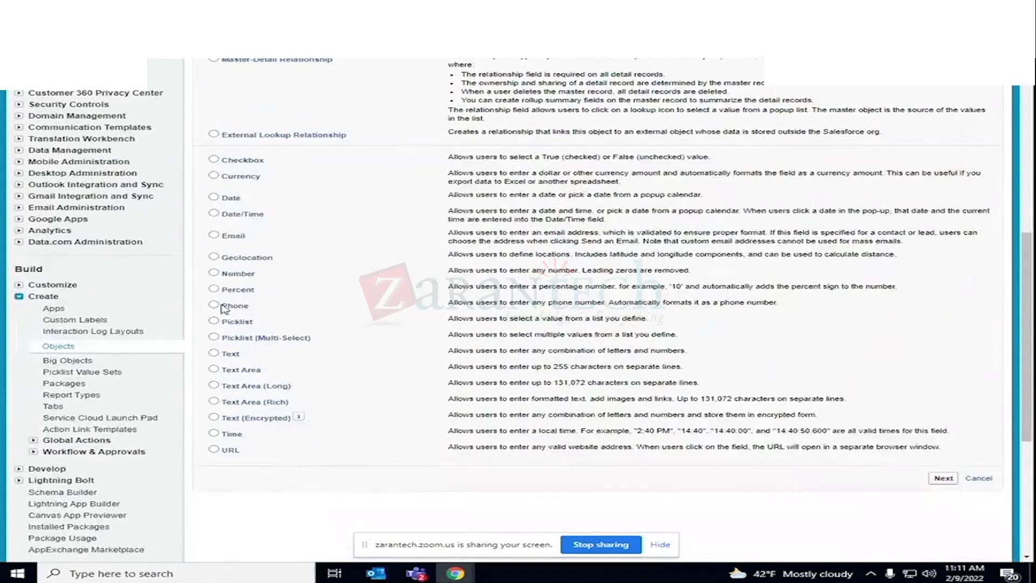
{"action": "left_click", "coordinate": [214, 353]}
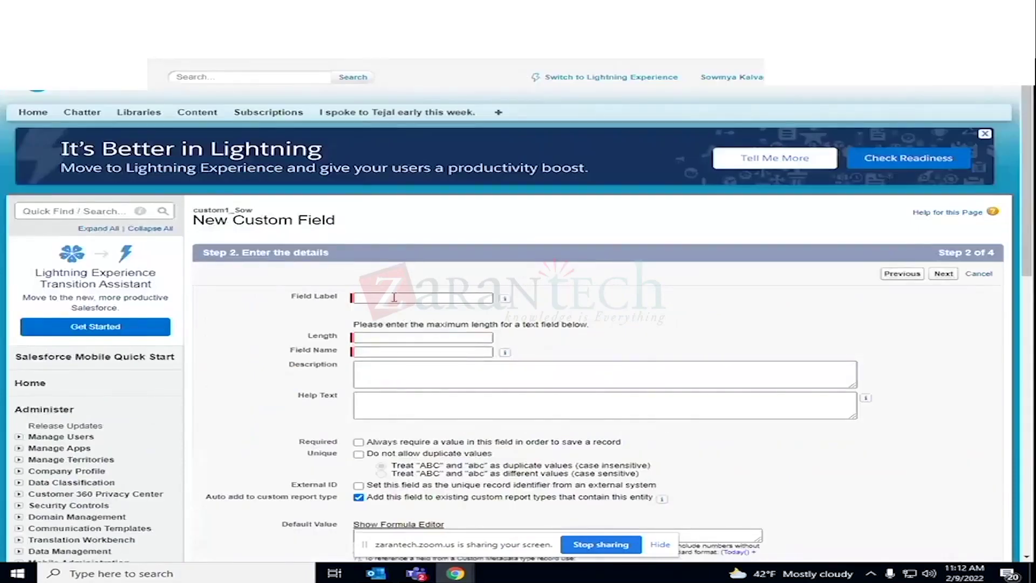
Enter name as the field label, set the length to 60, and continue to the field-level security stage
{"action": "left_click", "coordinate": [394, 297]}
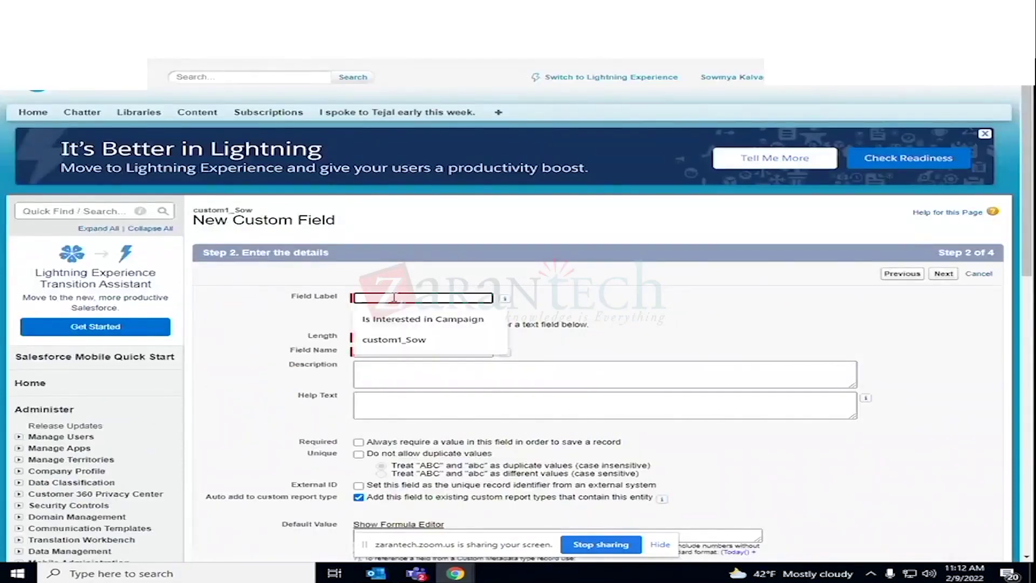
{"action": "type", "text": "name"}
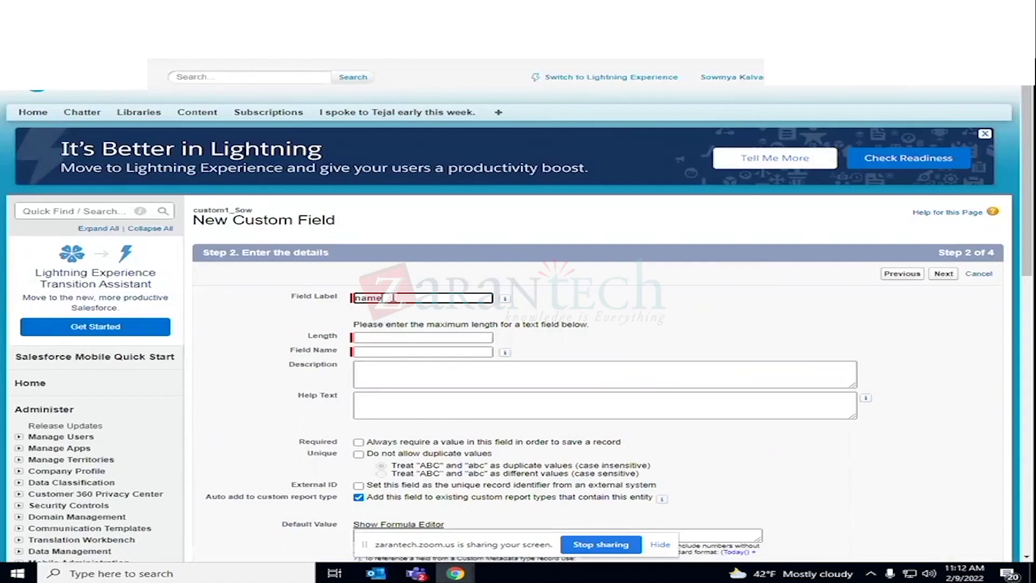
{"action": "left_click", "coordinate": [414, 336]}
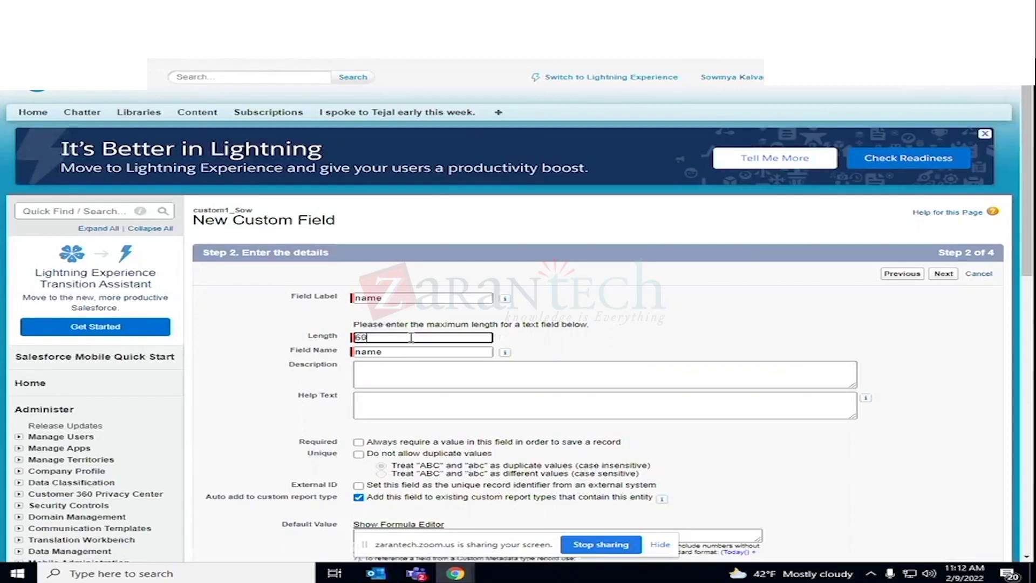
{"action": "scroll", "coordinate": [539, 378], "scroll_direction": "down", "scroll_amount": 3}
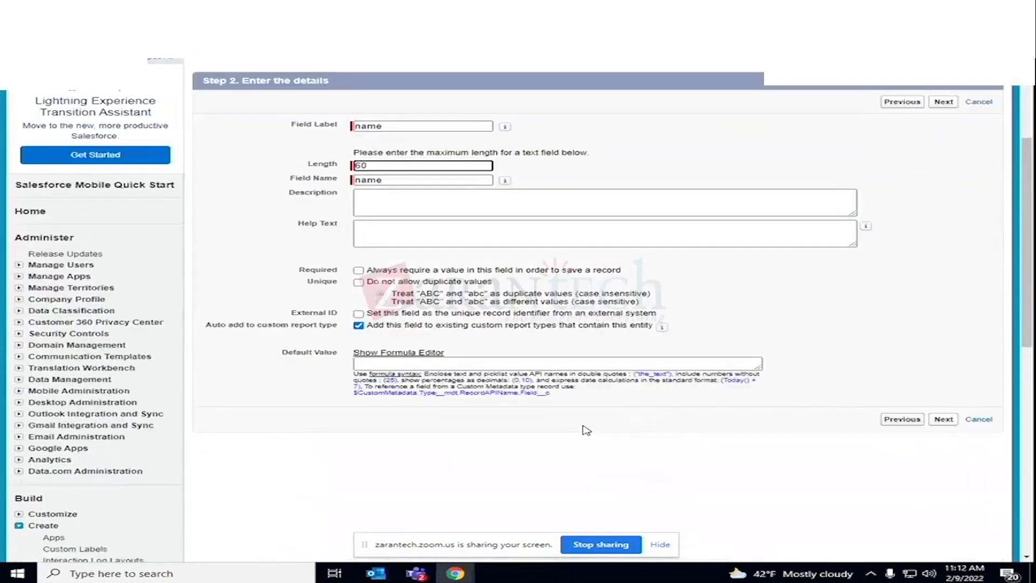
{"action": "left_click", "coordinate": [939, 422]}
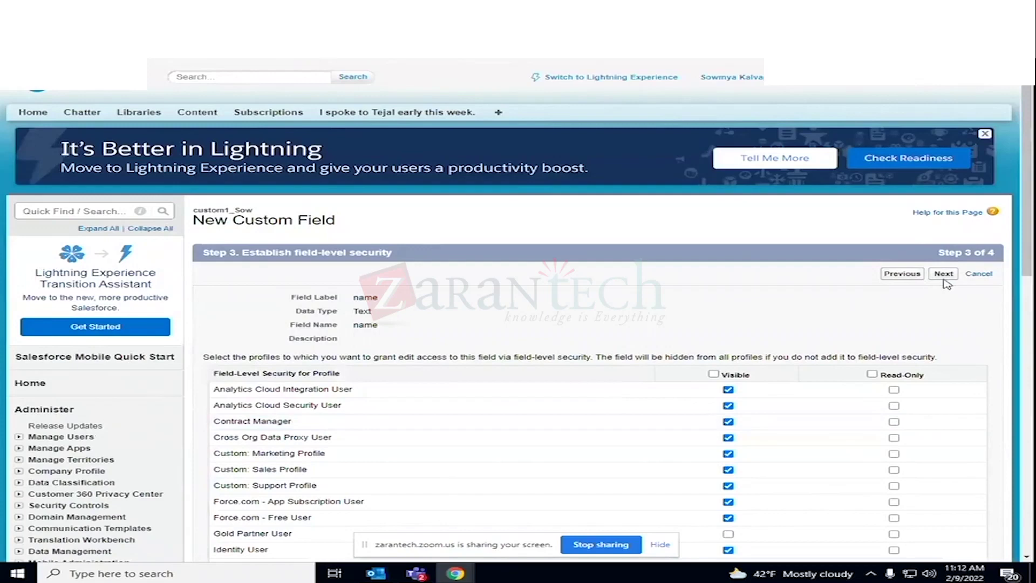
Keep the default field-level security and the custom1_Sow Layout page layout, and save the new field
{"action": "left_click", "coordinate": [945, 280]}
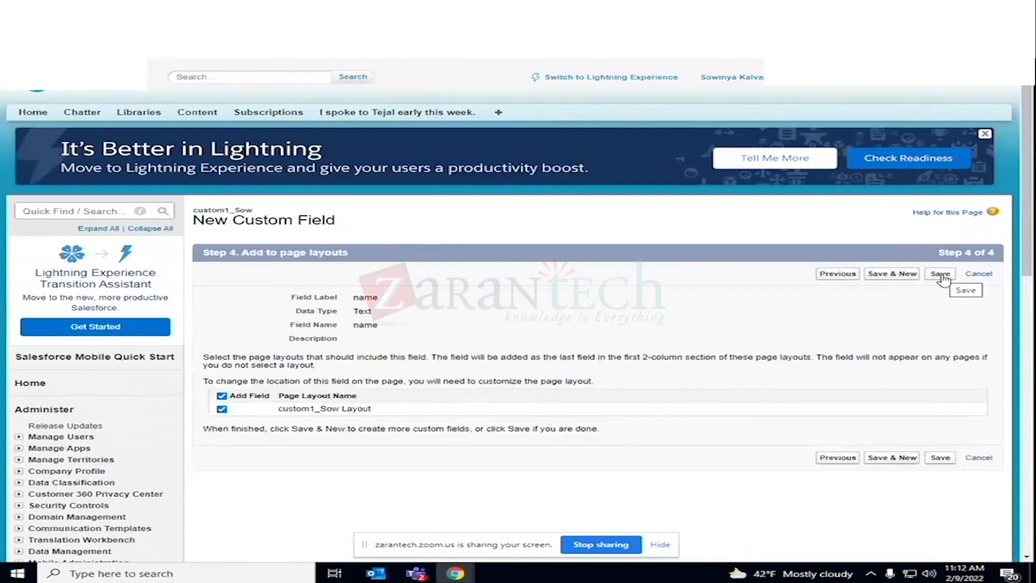
{"action": "left_click", "coordinate": [941, 275]}
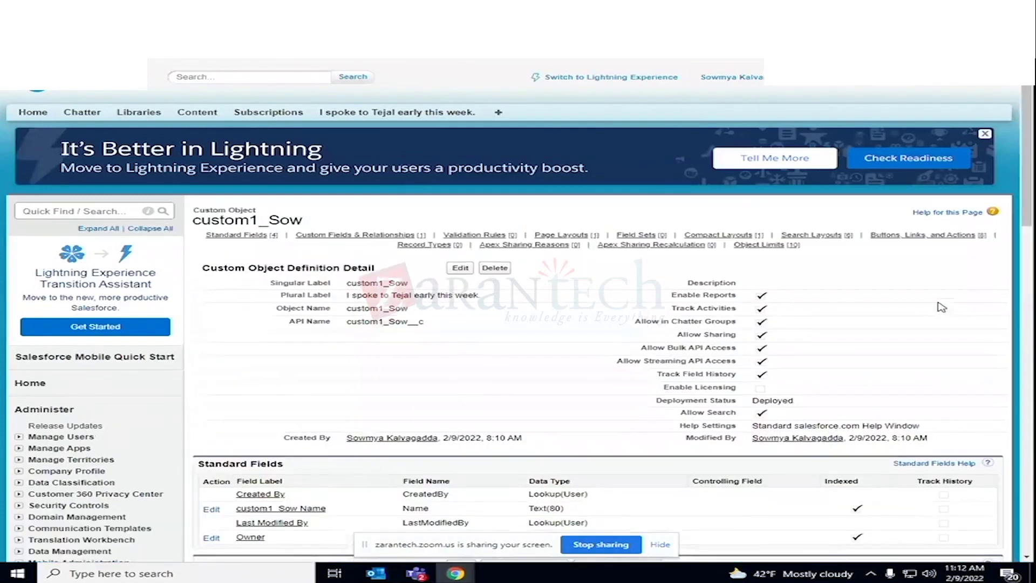
{"action": "scroll", "coordinate": [707, 399], "scroll_direction": "down", "scroll_amount": 1}
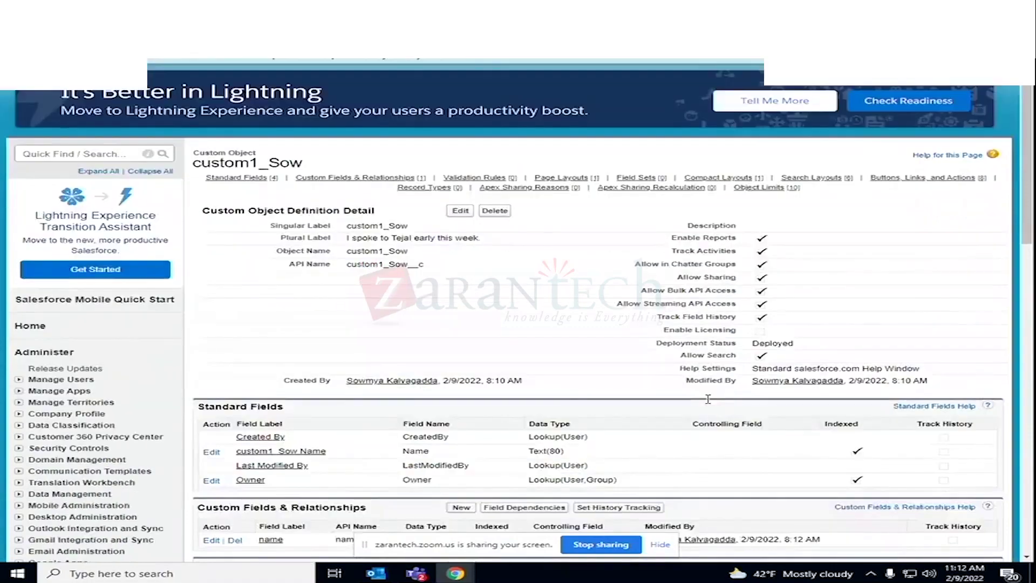
{"action": "scroll", "coordinate": [708, 400], "scroll_direction": "up", "scroll_amount": 1}
Switch to Marketing Cloud Contact Builder, look through the entities available for synchronization, and cancel the Synchronize Entity dialog
{"action": "left_click", "coordinate": [302, 8]}
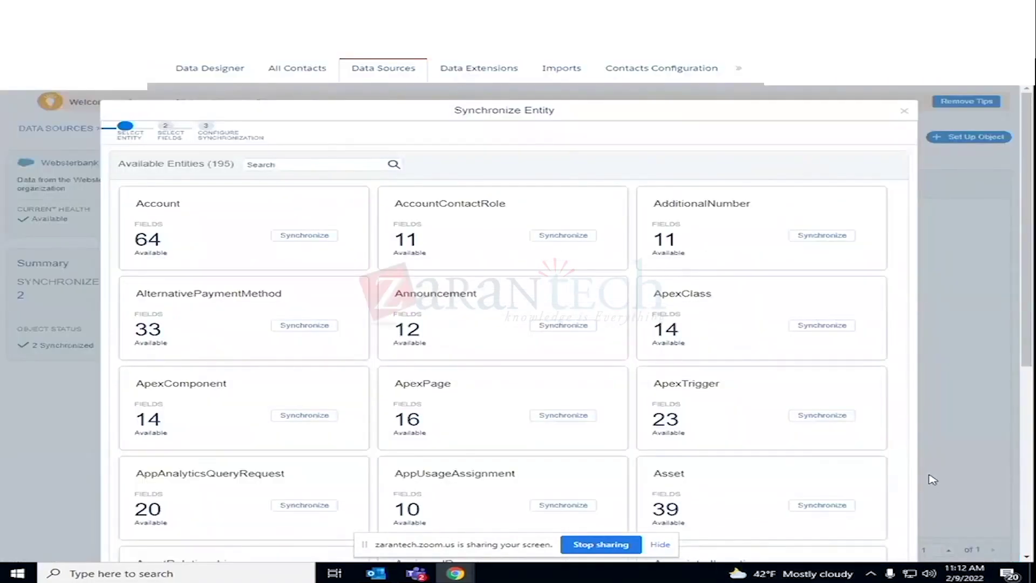
{"action": "scroll", "coordinate": [902, 495], "scroll_direction": "down", "scroll_amount": 3}
{"action": "left_click", "coordinate": [660, 544]}
{"action": "scroll", "coordinate": [728, 483], "scroll_direction": "down", "scroll_amount": 3}
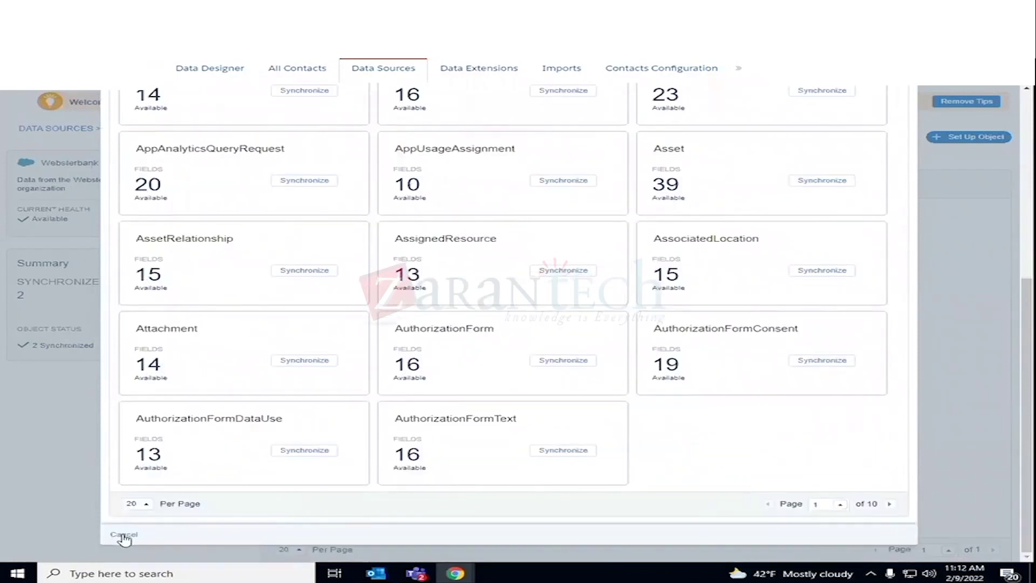
{"action": "left_click", "coordinate": [124, 534]}
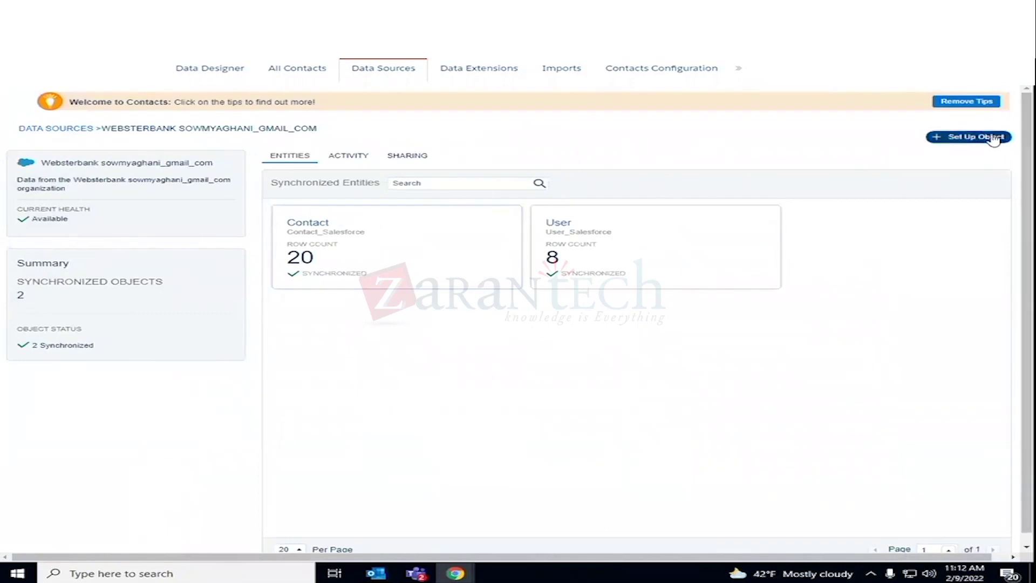
Reopen the object setup for the data source, recheck the available entities, and close the dialog
{"action": "left_click", "coordinate": [993, 138]}
{"action": "scroll", "coordinate": [798, 259], "scroll_direction": "down", "scroll_amount": 6}
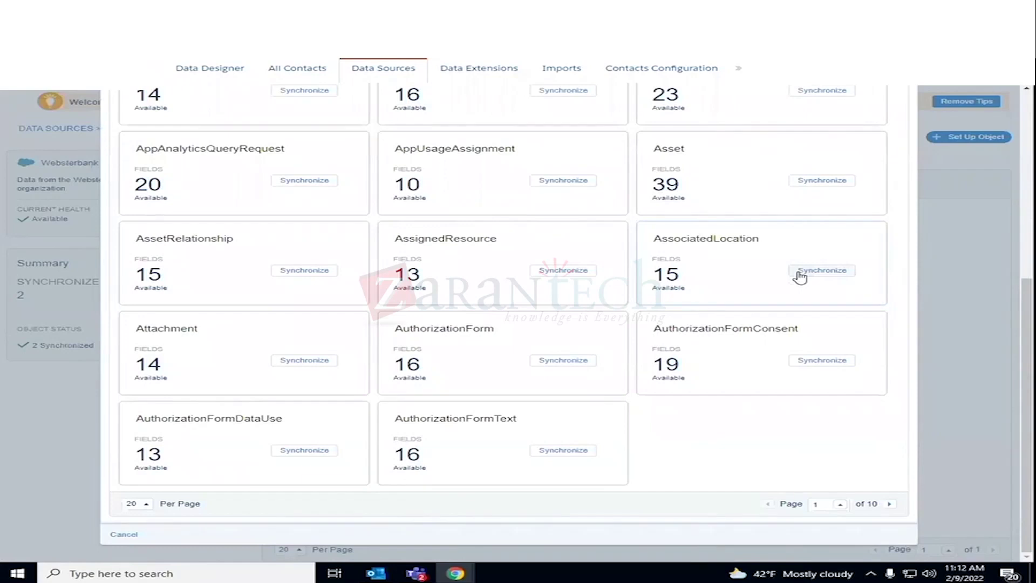
{"action": "scroll", "coordinate": [799, 277], "scroll_direction": "up", "scroll_amount": 8}
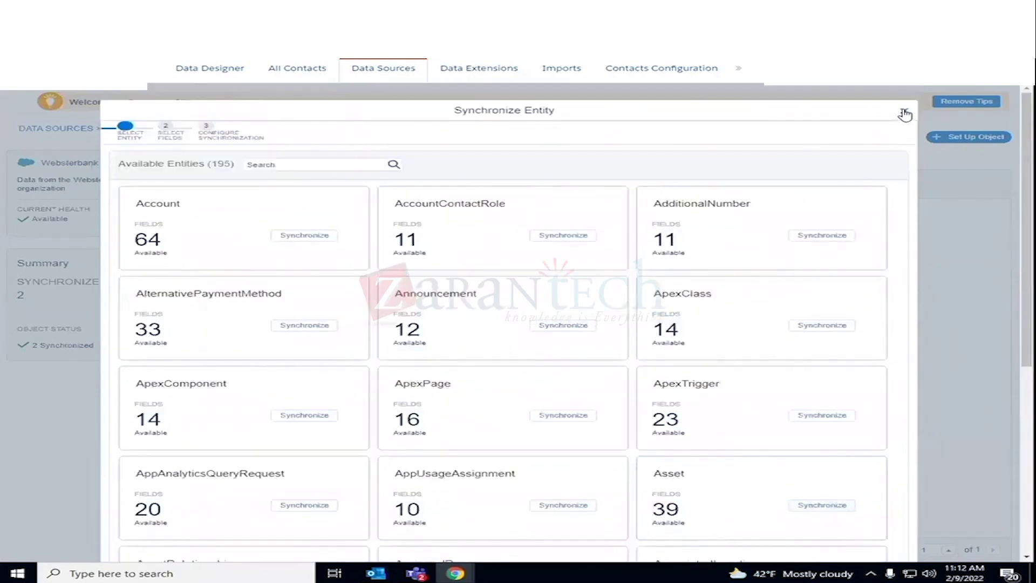
{"action": "left_click", "coordinate": [904, 114]}
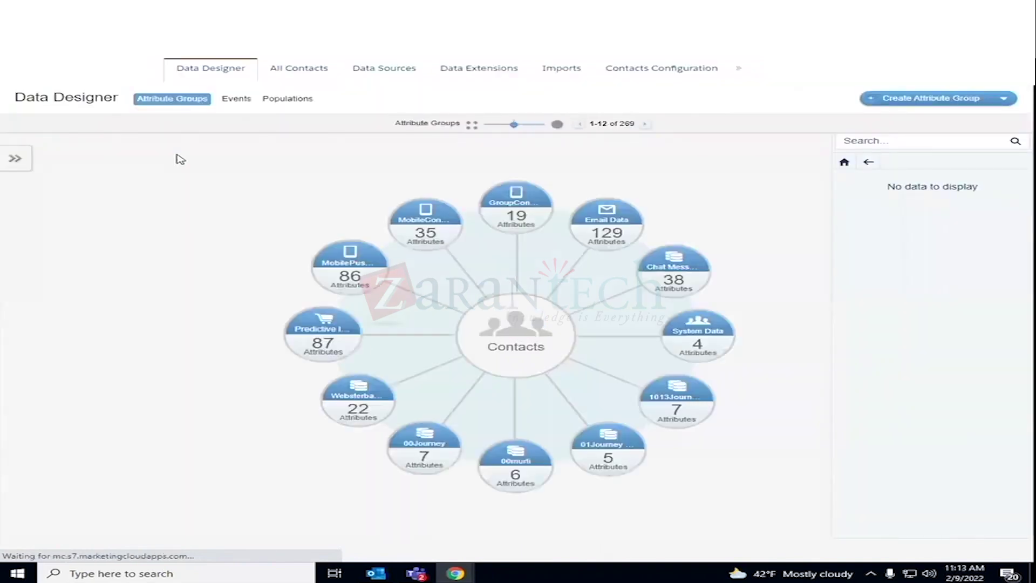
Open the synchronized Websterbank data source in Data Sources and start setting up an object
{"action": "left_click", "coordinate": [396, 72]}
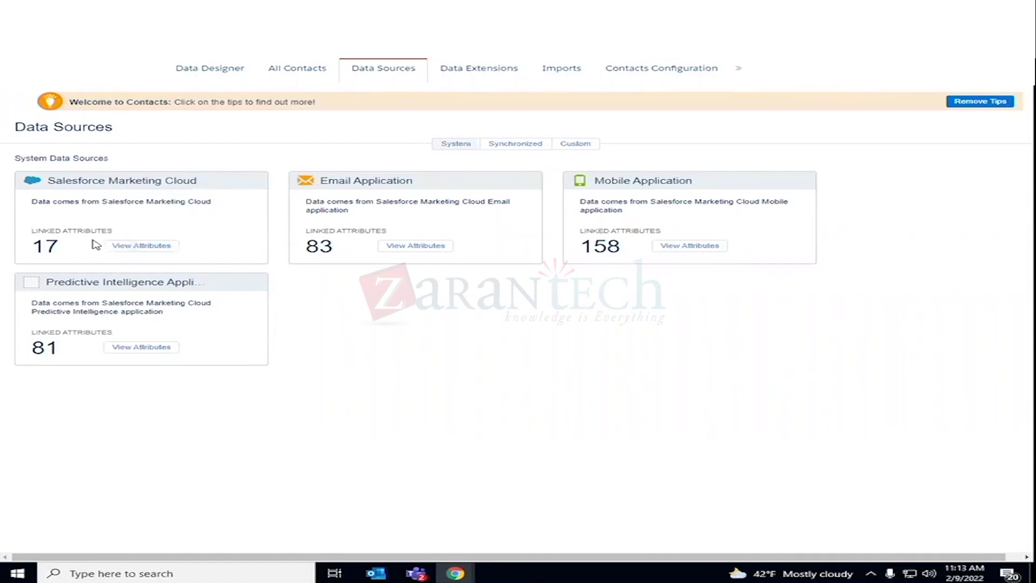
{"action": "left_click", "coordinate": [511, 143]}
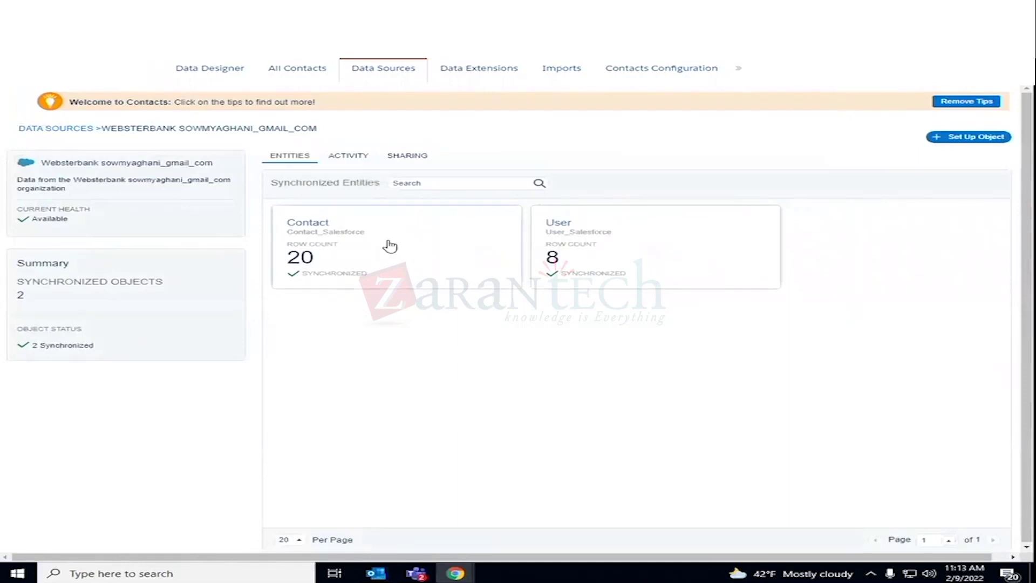
{"action": "left_click", "coordinate": [936, 139]}
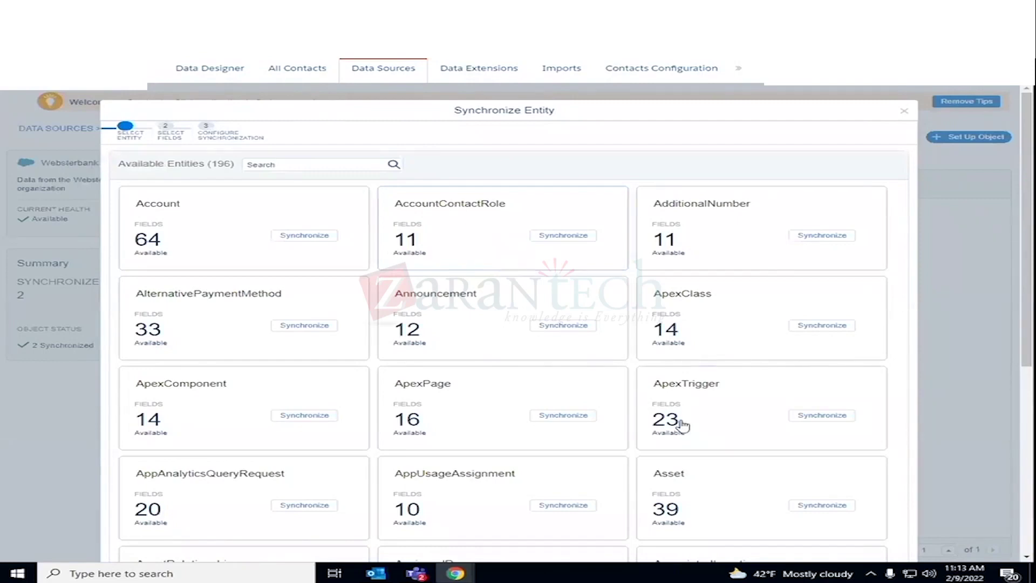
Look through the available entities and compare them with the custom1_Sow object definition in Salesforce, returning to the Synchronize Entity dialog
{"action": "scroll", "coordinate": [735, 415], "scroll_direction": "down", "scroll_amount": 6}
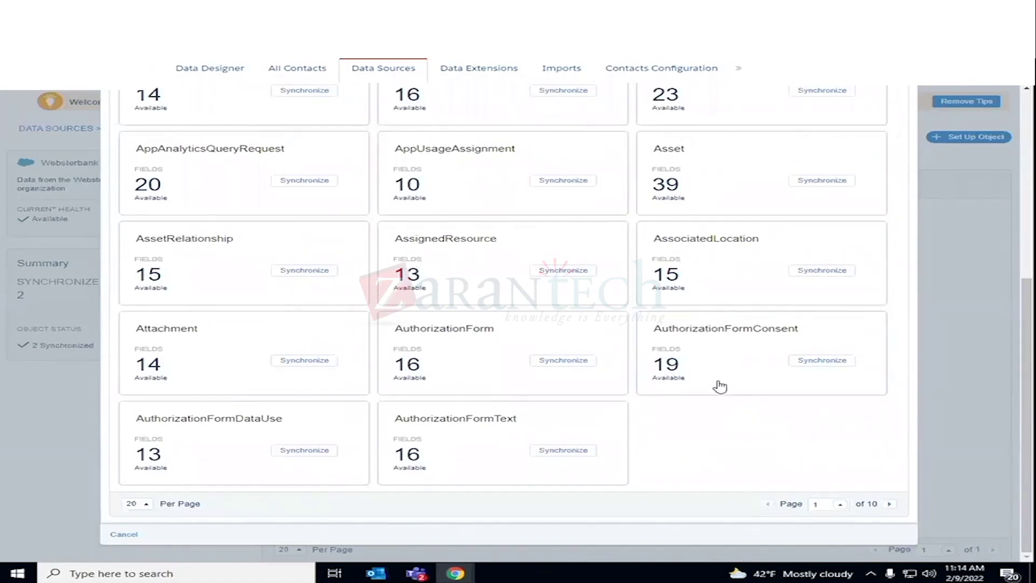
{"action": "scroll", "coordinate": [720, 383], "scroll_direction": "up", "scroll_amount": 2}
{"action": "scroll", "coordinate": [720, 383], "scroll_direction": "up", "scroll_amount": 1}
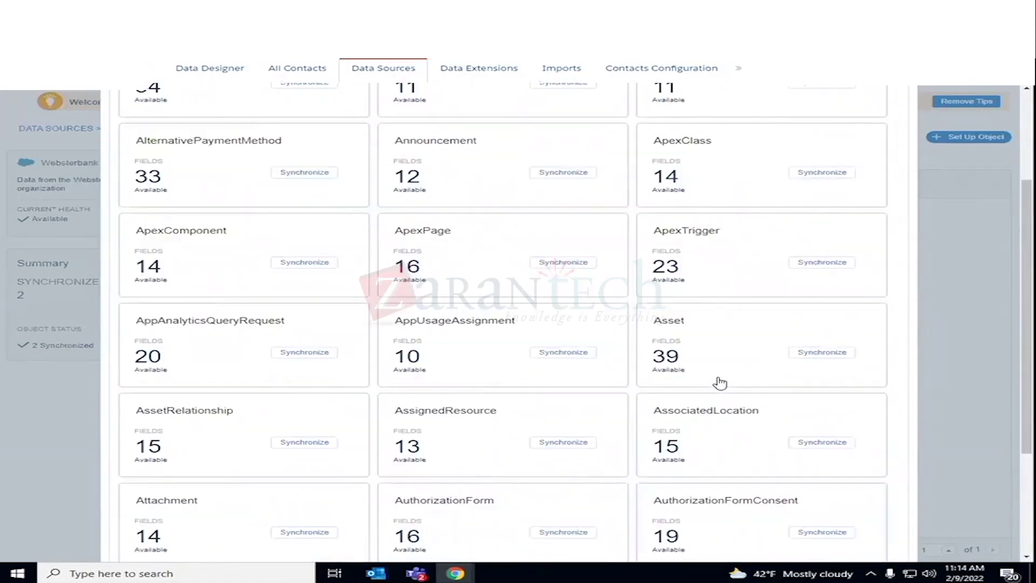
{"action": "scroll", "coordinate": [721, 383], "scroll_direction": "up", "scroll_amount": 2}
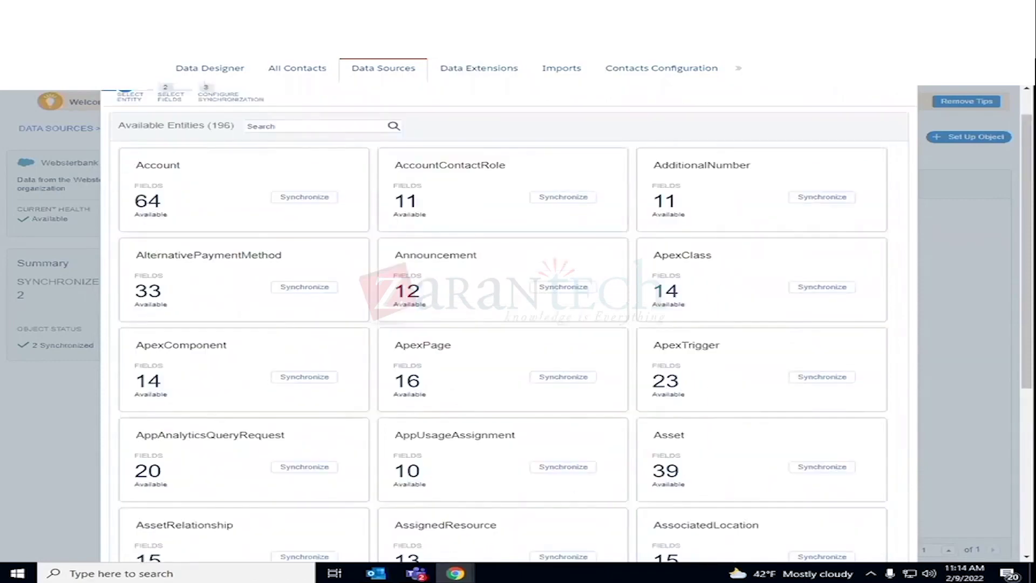
{"action": "left_click", "coordinate": [356, 11]}
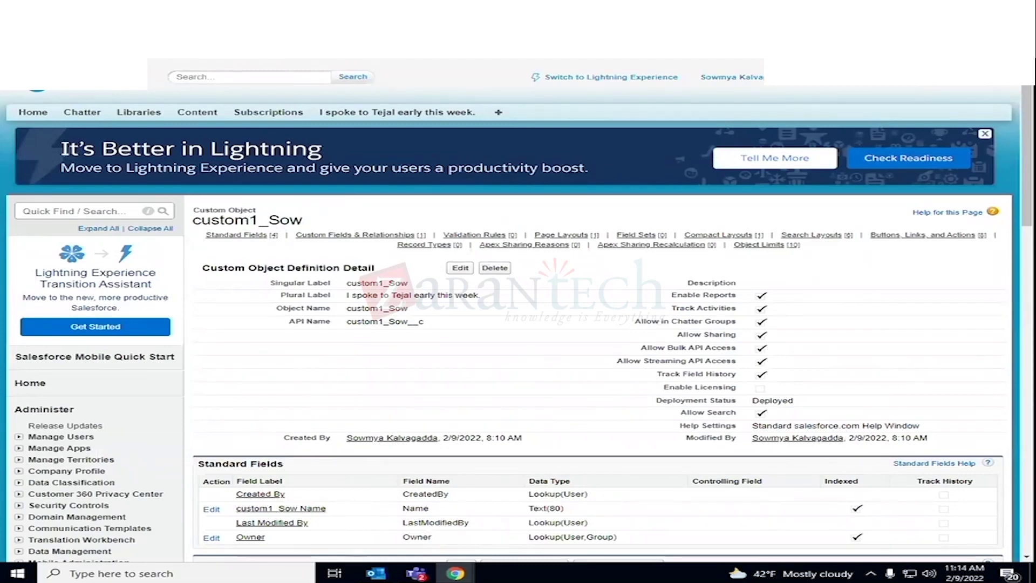
{"action": "left_click", "coordinate": [259, 11]}
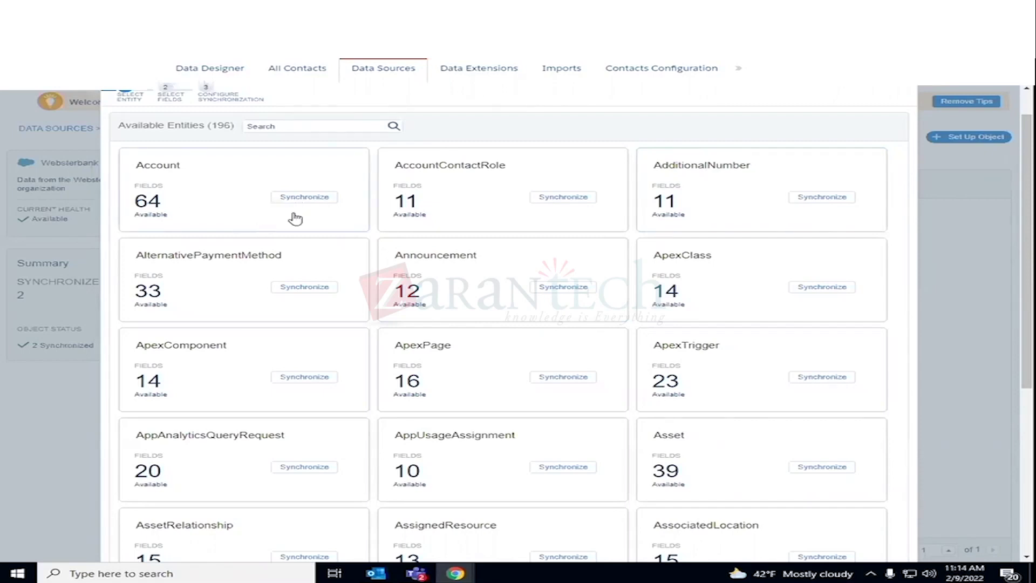
Start synchronizing the Account entity and include its Phone, Rating, Site and AccountSource fields
{"action": "left_click", "coordinate": [311, 202]}
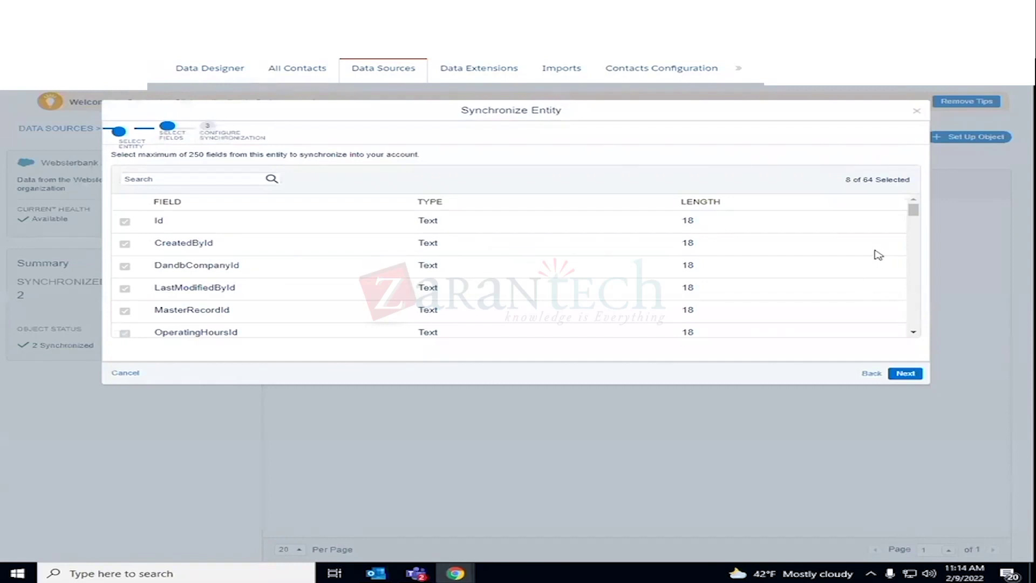
{"action": "scroll", "coordinate": [307, 318], "scroll_direction": "down", "scroll_amount": 5}
{"action": "scroll", "coordinate": [307, 318], "scroll_direction": "up", "scroll_amount": 5}
{"action": "scroll", "coordinate": [305, 317], "scroll_direction": "down", "scroll_amount": 3}
{"action": "scroll", "coordinate": [303, 318], "scroll_direction": "down", "scroll_amount": 3}
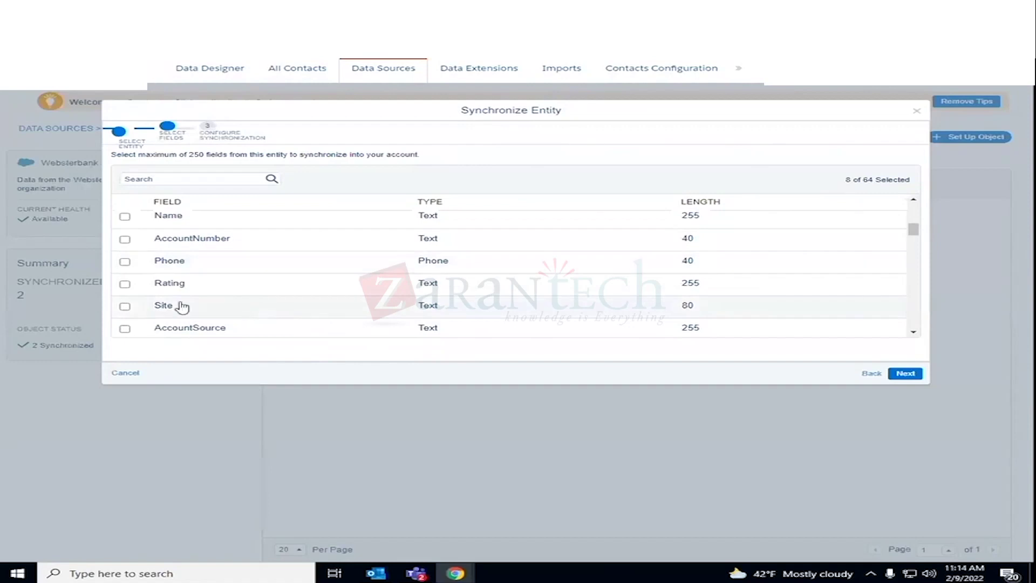
{"action": "left_click", "coordinate": [125, 262]}
{"action": "left_click", "coordinate": [125, 284]}
{"action": "left_click", "coordinate": [125, 306]}
{"action": "left_click", "coordinate": [125, 328]}
Add the AnnualRevenue, BillingCity, BillingCountry and BillingLatitude fields to the Account synchronization
{"action": "scroll", "coordinate": [215, 324], "scroll_direction": "down", "scroll_amount": 3}
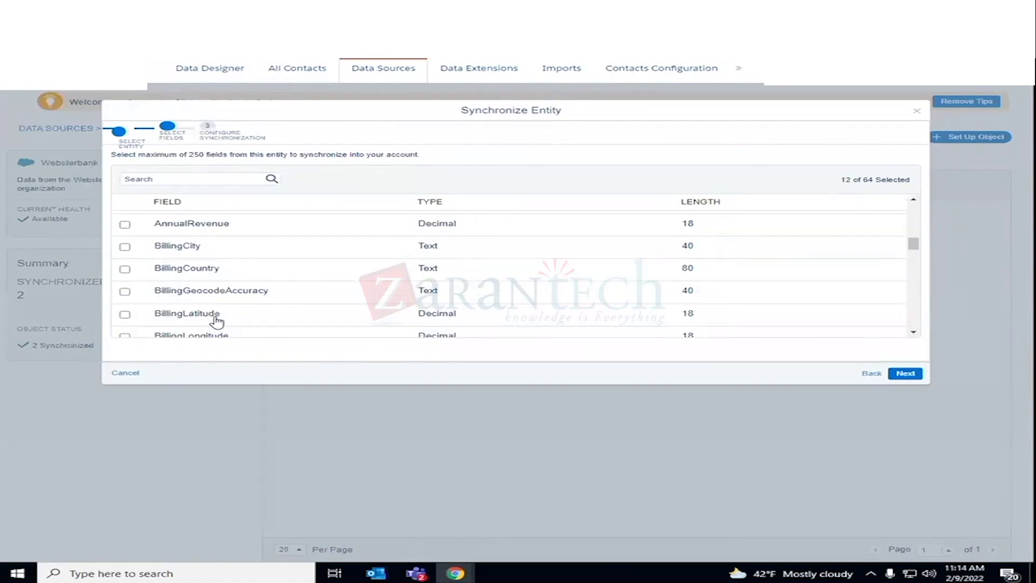
{"action": "left_click", "coordinate": [125, 269]}
{"action": "left_click", "coordinate": [124, 246]}
{"action": "left_click", "coordinate": [124, 224]}
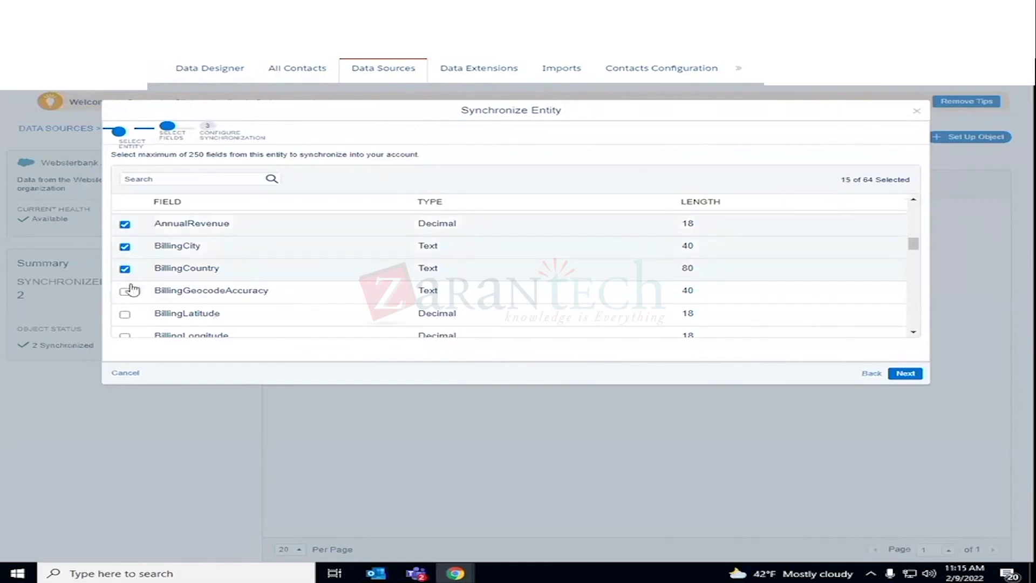
{"action": "left_click", "coordinate": [124, 314]}
Include the DunsNumber, IsDeleted and NumberOfEmployees fields in the Account synchronization
{"action": "scroll", "coordinate": [160, 297], "scroll_direction": "down", "scroll_amount": 3}
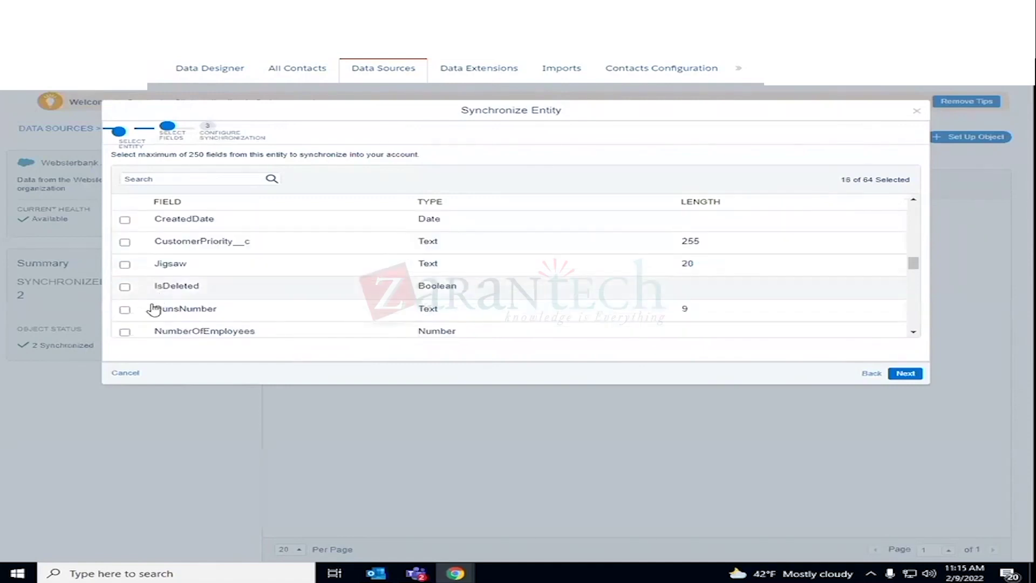
{"action": "left_click", "coordinate": [125, 309]}
{"action": "left_click", "coordinate": [126, 287]}
{"action": "left_click", "coordinate": [126, 331]}
Review the whole Account field list, checking which fields are selected and which remain available
{"action": "scroll", "coordinate": [347, 319], "scroll_direction": "up", "scroll_amount": 1}
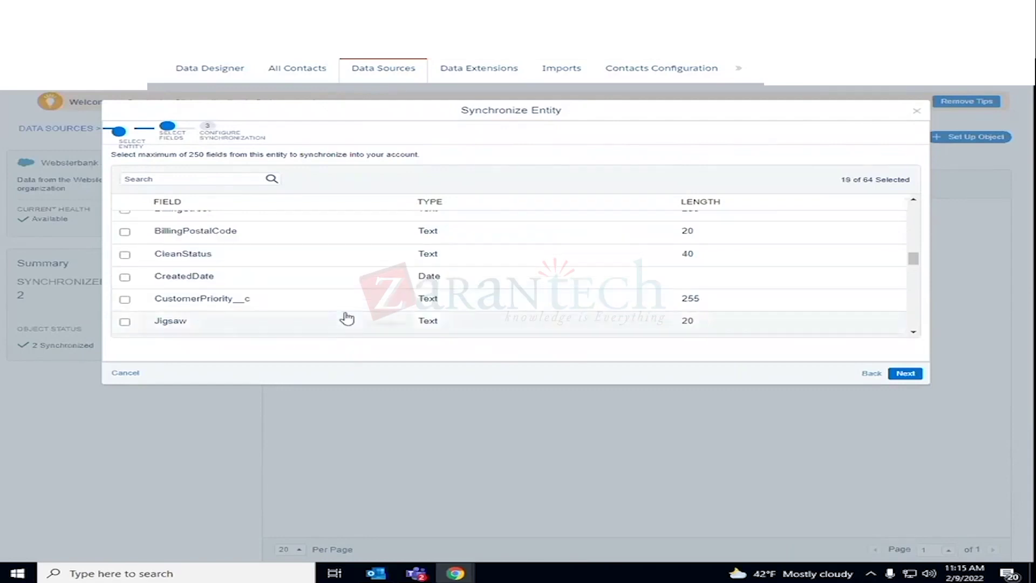
{"action": "scroll", "coordinate": [347, 318], "scroll_direction": "up", "scroll_amount": 4}
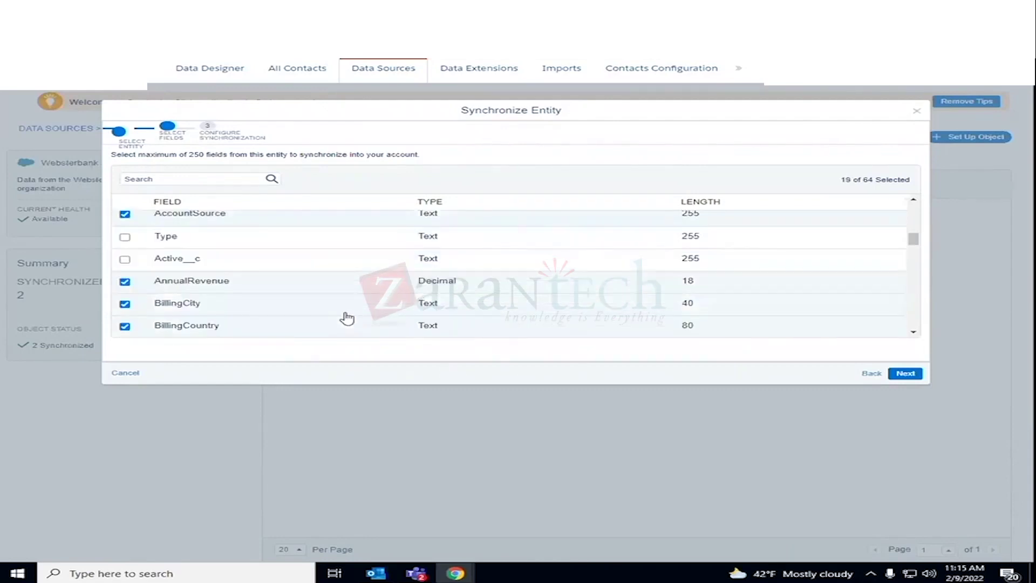
{"action": "scroll", "coordinate": [347, 318], "scroll_direction": "up", "scroll_amount": 1}
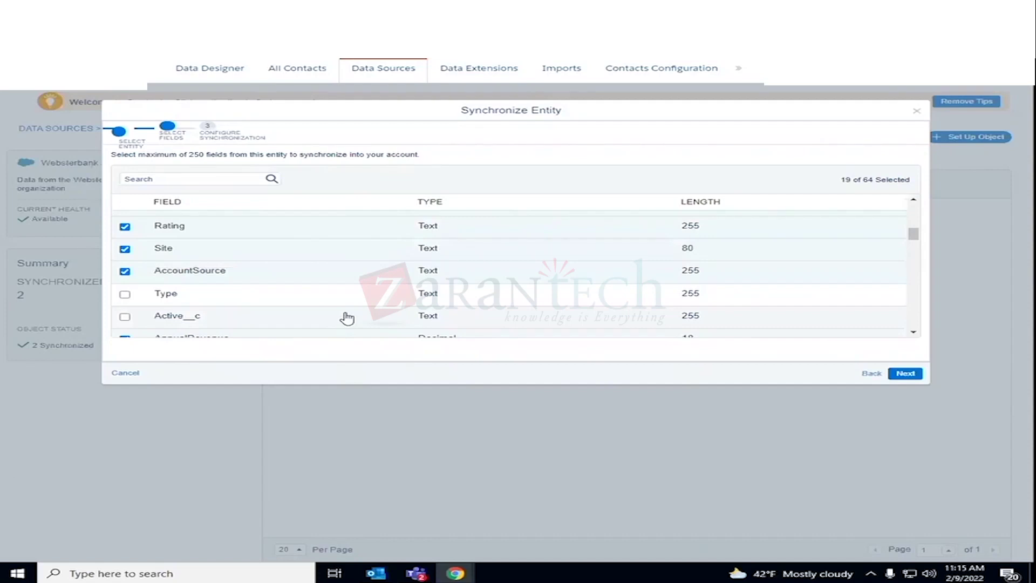
{"action": "scroll", "coordinate": [347, 318], "scroll_direction": "down", "scroll_amount": 10}
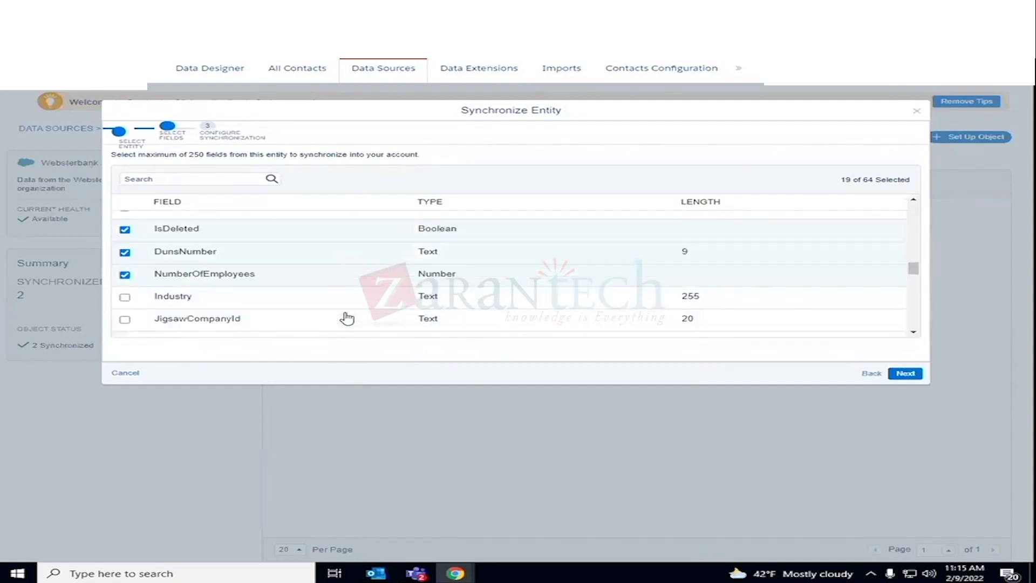
{"action": "scroll", "coordinate": [346, 318], "scroll_direction": "down", "scroll_amount": 2}
{"action": "scroll", "coordinate": [347, 318], "scroll_direction": "up", "scroll_amount": 8}
{"action": "scroll", "coordinate": [346, 316], "scroll_direction": "up", "scroll_amount": 4}
{"action": "scroll", "coordinate": [345, 313], "scroll_direction": "up", "scroll_amount": 6}
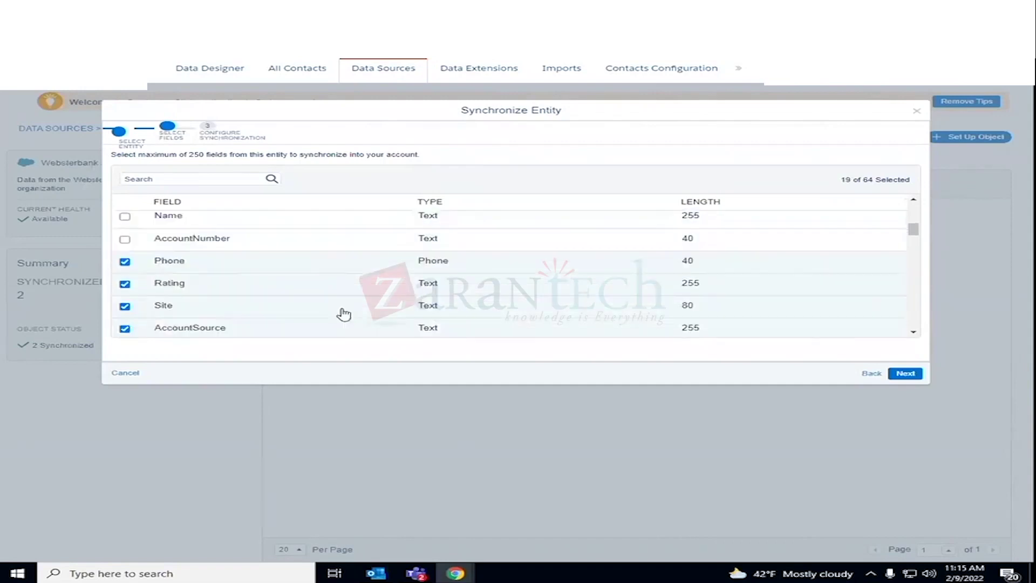
{"action": "scroll", "coordinate": [343, 314], "scroll_direction": "up", "scroll_amount": 2}
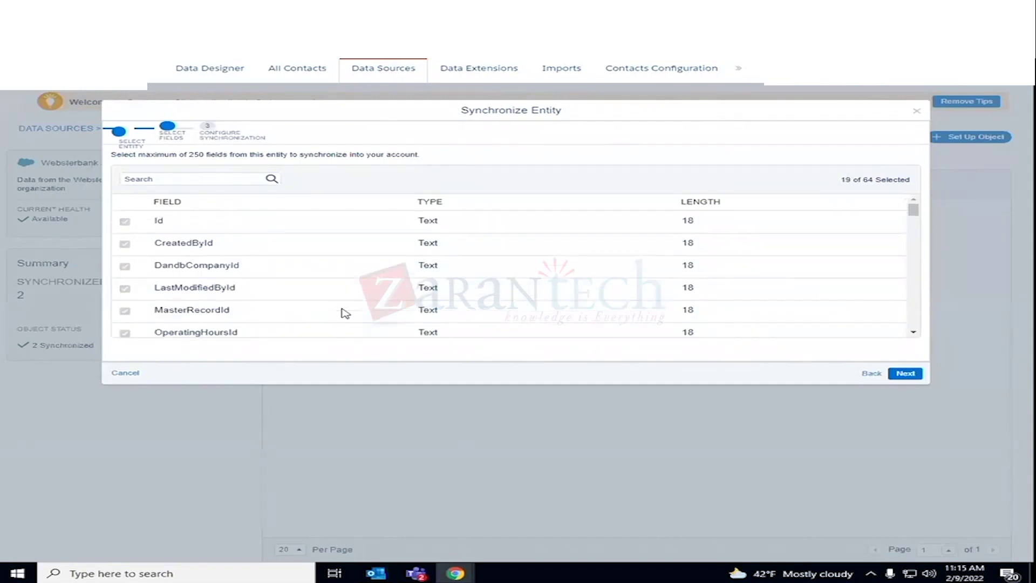
{"action": "scroll", "coordinate": [258, 278], "scroll_direction": "down", "scroll_amount": 5}
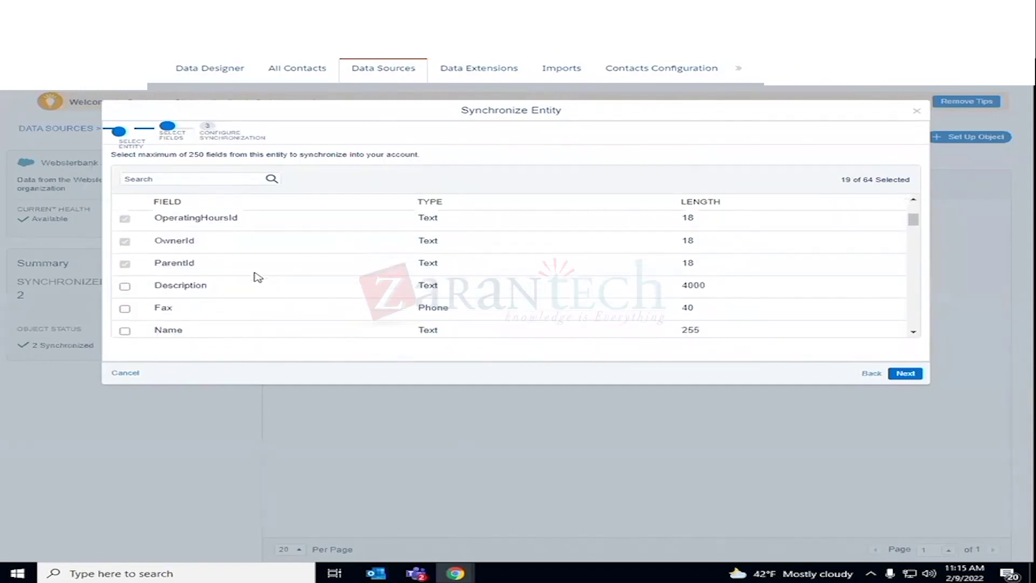
{"action": "scroll", "coordinate": [258, 278], "scroll_direction": "down", "scroll_amount": 10}
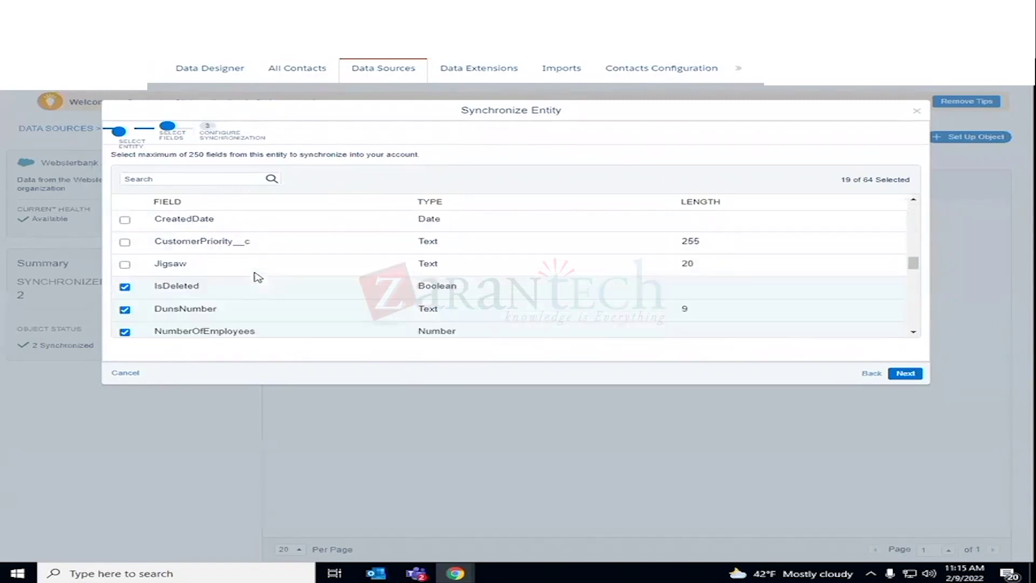
{"action": "scroll", "coordinate": [258, 277], "scroll_direction": "down", "scroll_amount": 5}
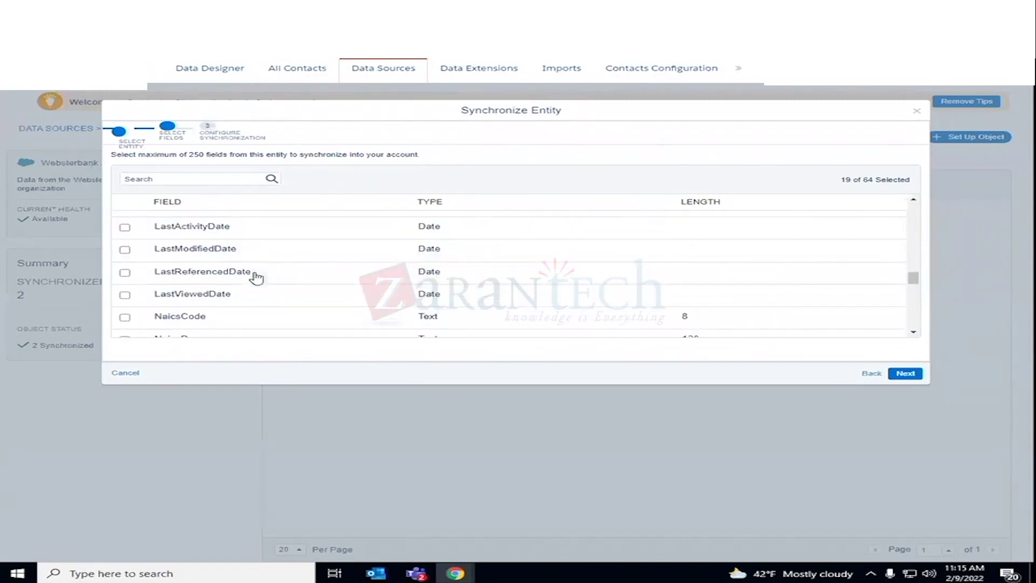
{"action": "scroll", "coordinate": [257, 277], "scroll_direction": "down", "scroll_amount": 3}
{"action": "scroll", "coordinate": [257, 277], "scroll_direction": "down", "scroll_amount": 5}
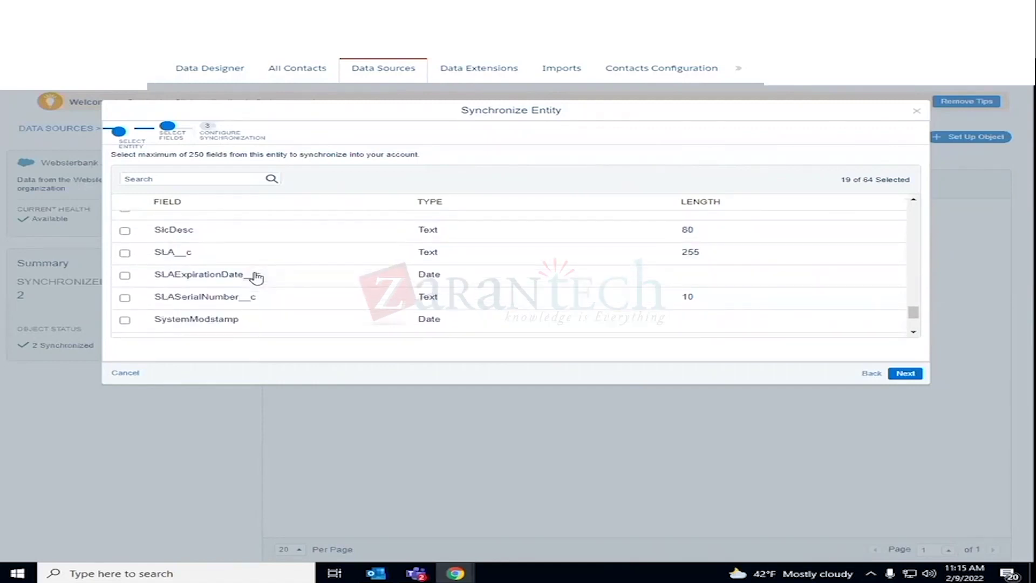
{"action": "scroll", "coordinate": [257, 278], "scroll_direction": "down", "scroll_amount": 2}
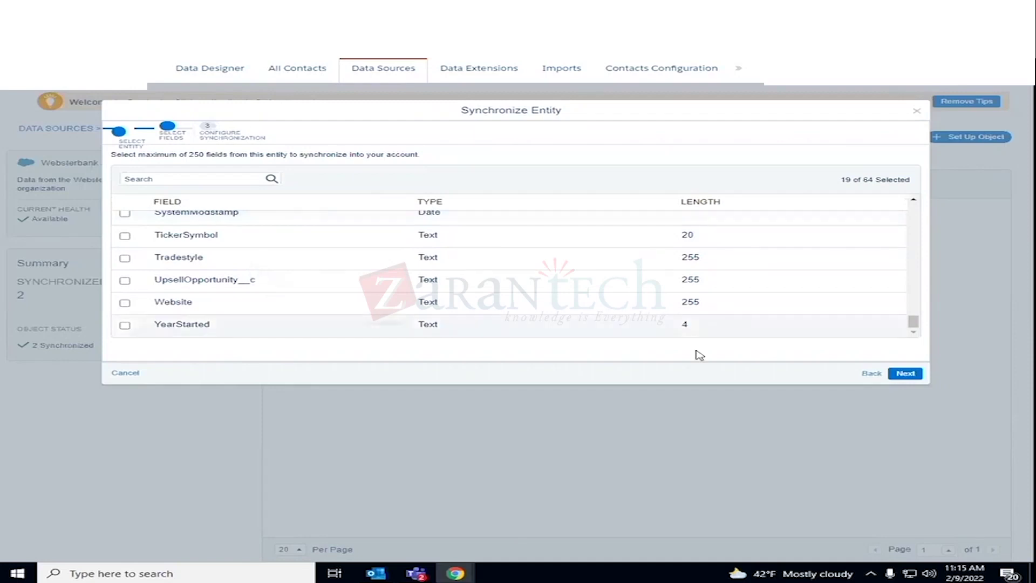
Continue to the synchronization configuration, try the created-since and IsDeleted record filters, and cancel the dialog
{"action": "left_click", "coordinate": [905, 373]}
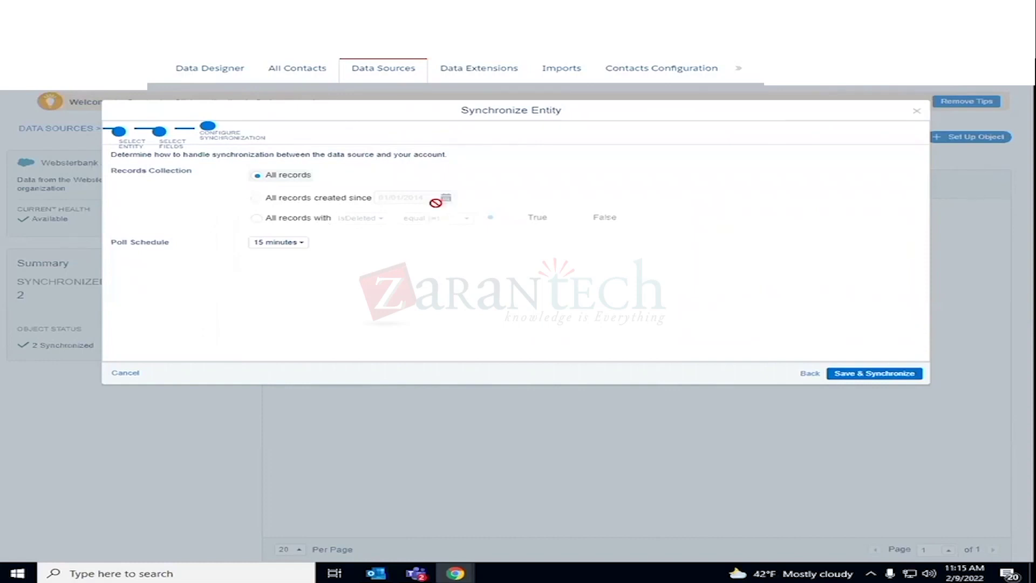
{"action": "left_click", "coordinate": [256, 199]}
{"action": "left_click", "coordinate": [263, 220]}
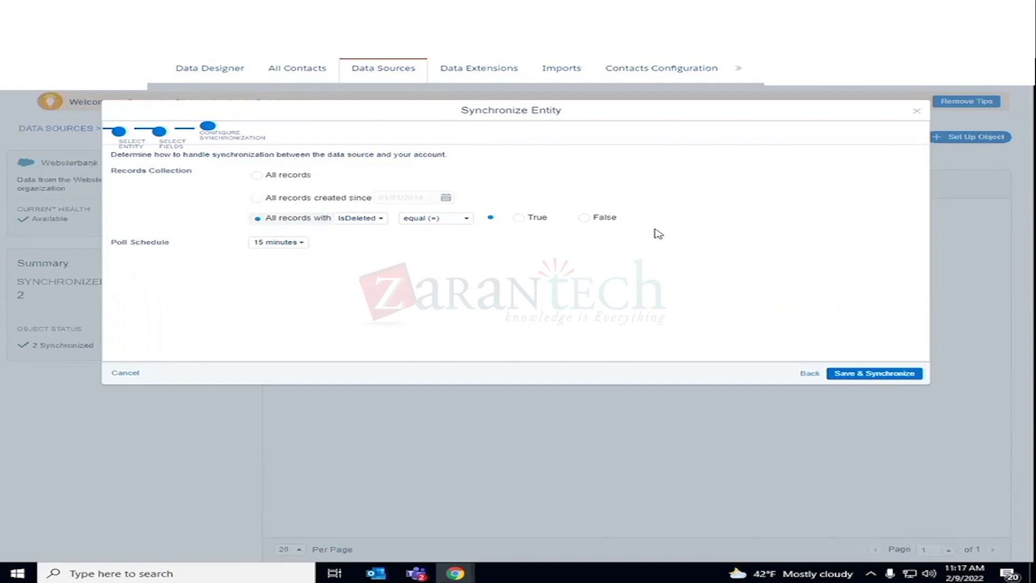
{"action": "left_click", "coordinate": [381, 218]}
{"action": "left_click", "coordinate": [378, 232]}
{"action": "left_click", "coordinate": [466, 219]}
{"action": "left_click", "coordinate": [467, 219]}
{"action": "left_click", "coordinate": [136, 375]}
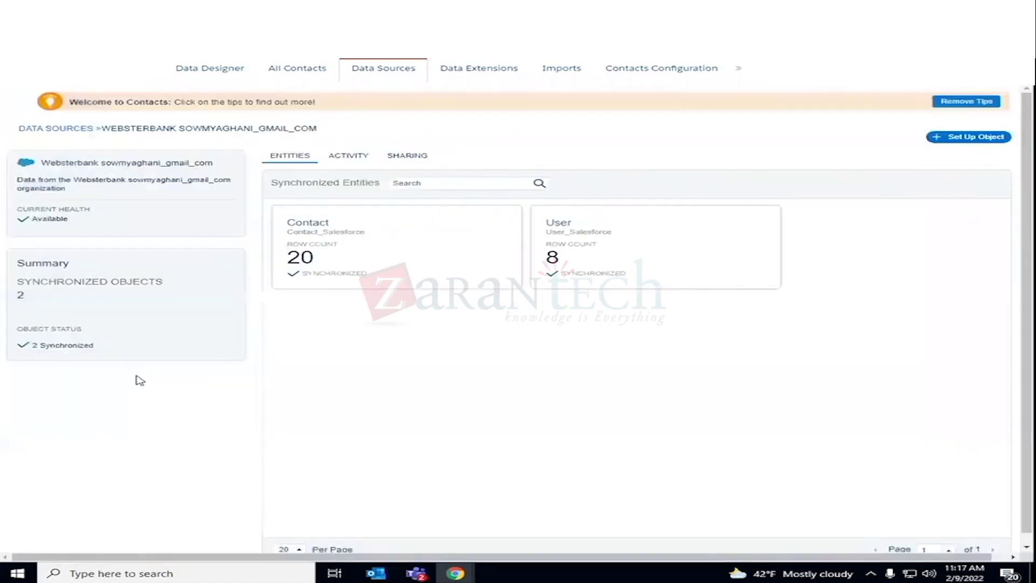
Reopen the object setup for the Account entity and examine its field list, including the selected fields and their types
{"action": "left_click", "coordinate": [971, 141]}
{"action": "left_click", "coordinate": [311, 240]}
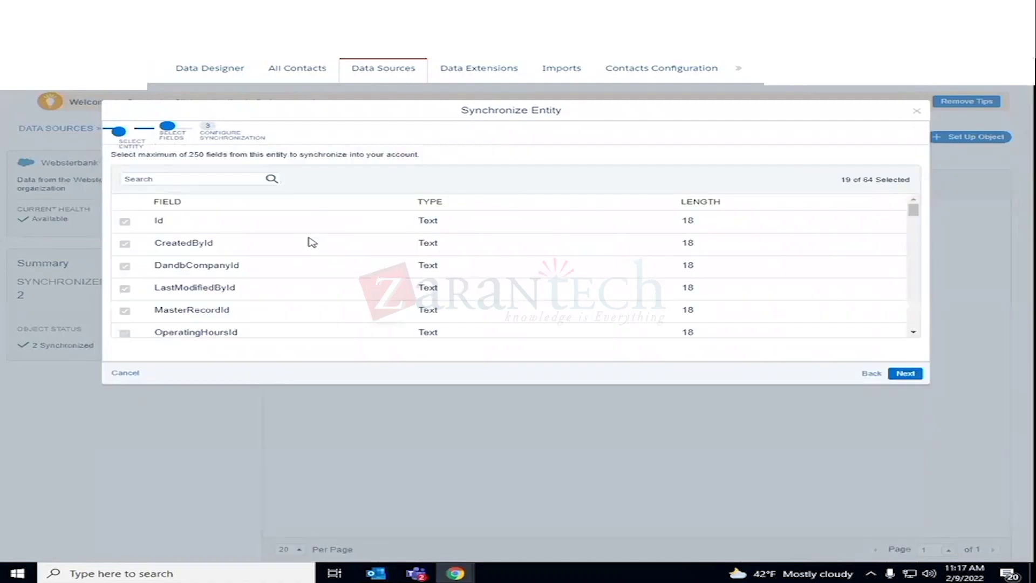
{"action": "scroll", "coordinate": [187, 296], "scroll_direction": "down", "scroll_amount": 6}
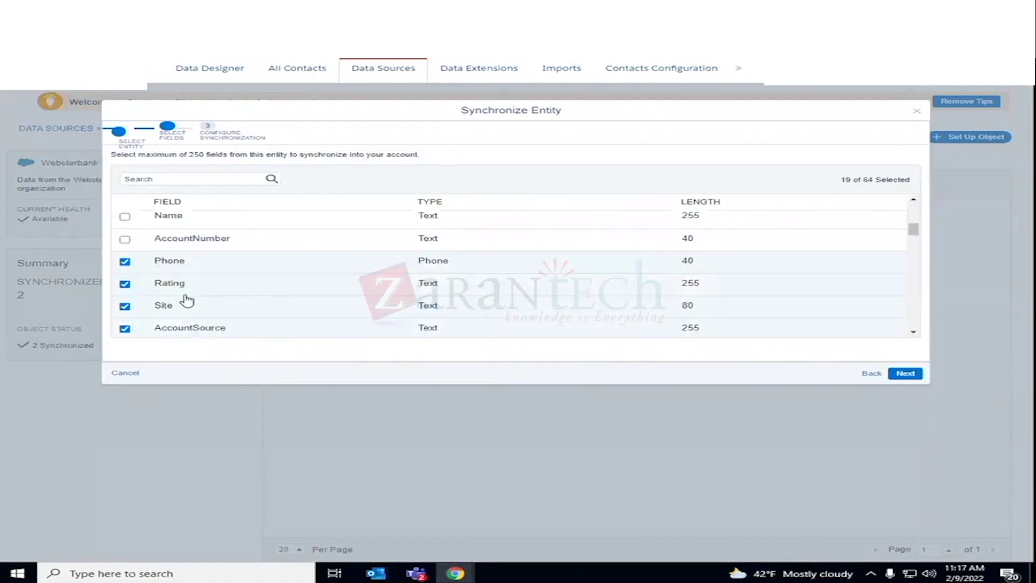
{"action": "scroll", "coordinate": [189, 300], "scroll_direction": "down", "scroll_amount": 10}
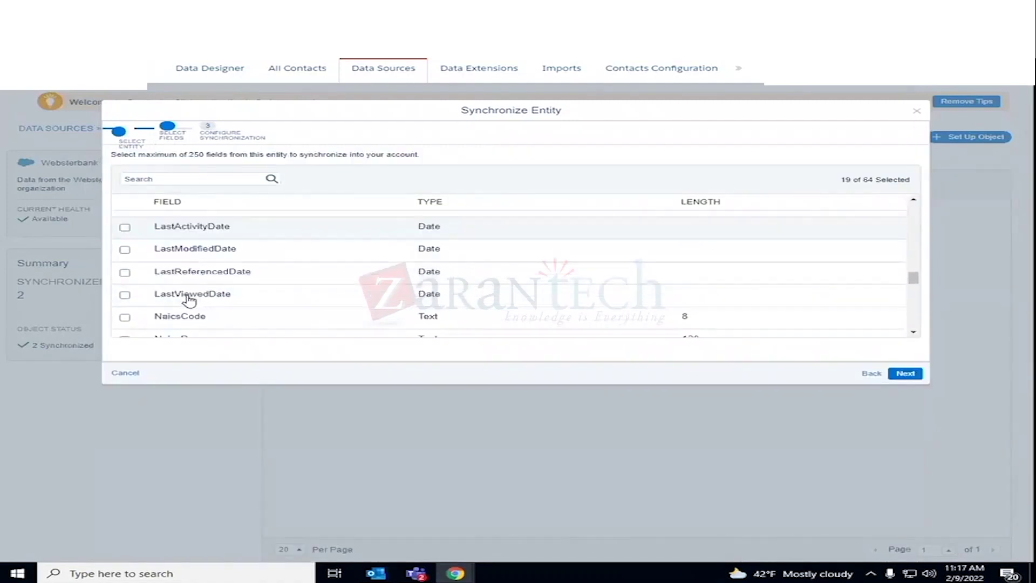
{"action": "scroll", "coordinate": [189, 301], "scroll_direction": "down", "scroll_amount": 8}
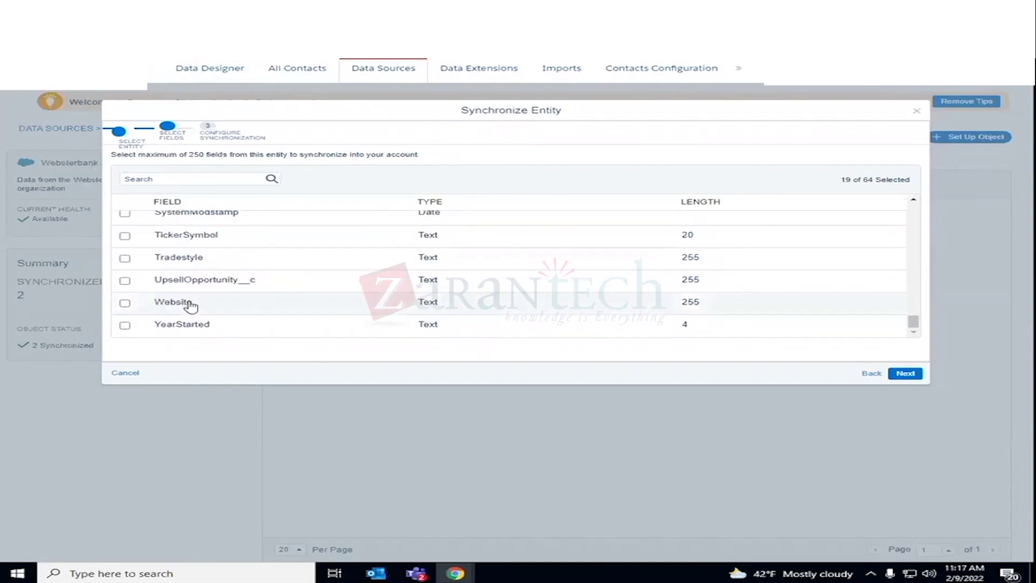
{"action": "scroll", "coordinate": [190, 305], "scroll_direction": "up", "scroll_amount": 20}
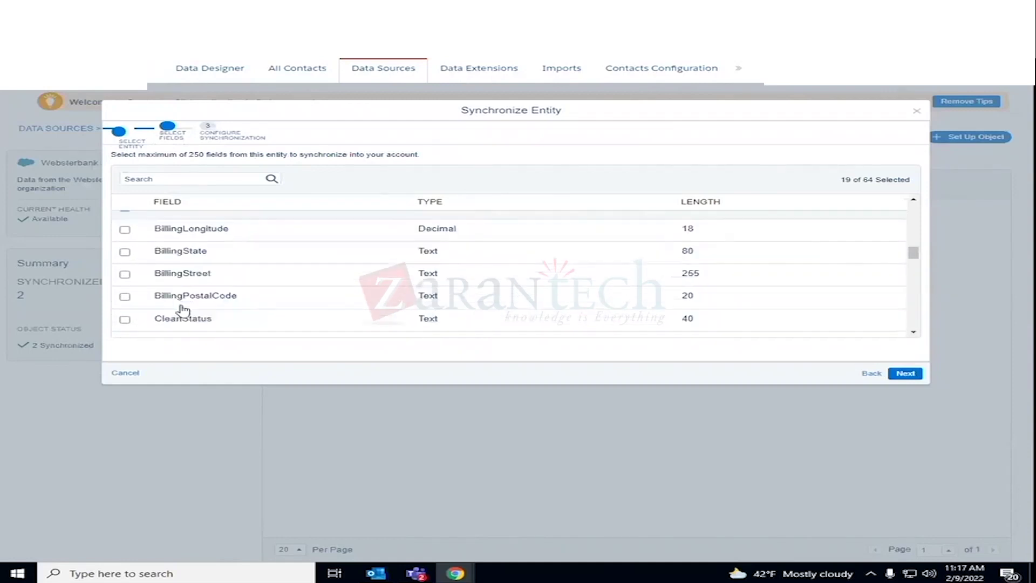
{"action": "scroll", "coordinate": [183, 310], "scroll_direction": "up", "scroll_amount": 10}
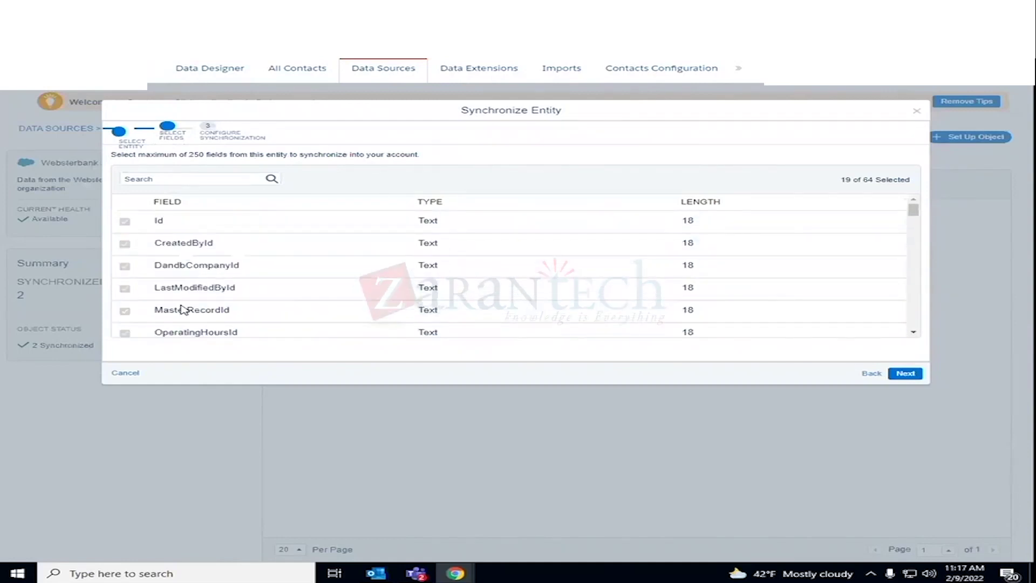
{"action": "scroll", "coordinate": [183, 309], "scroll_direction": "down", "scroll_amount": 8}
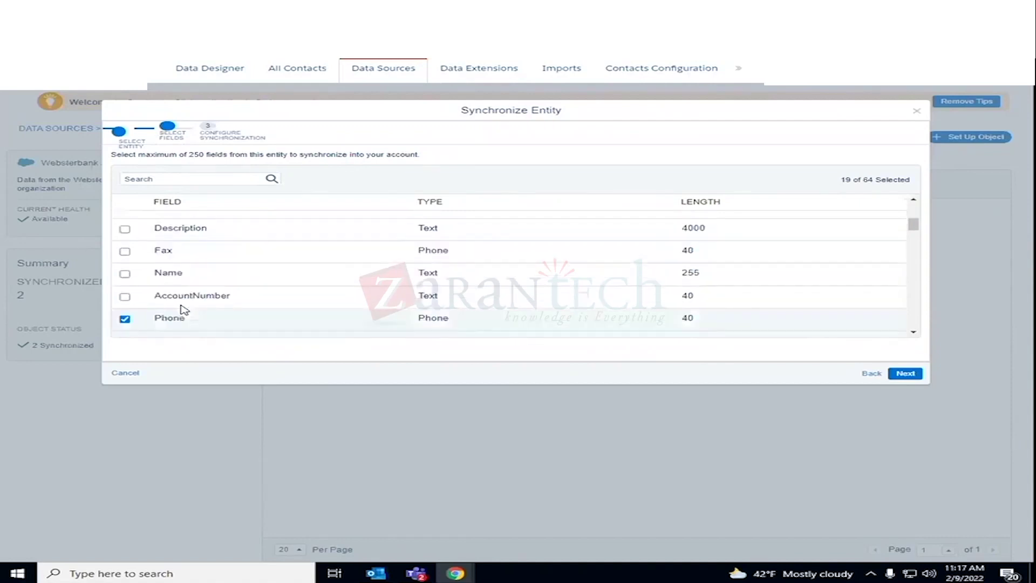
{"action": "scroll", "coordinate": [183, 309], "scroll_direction": "down", "scroll_amount": 2}
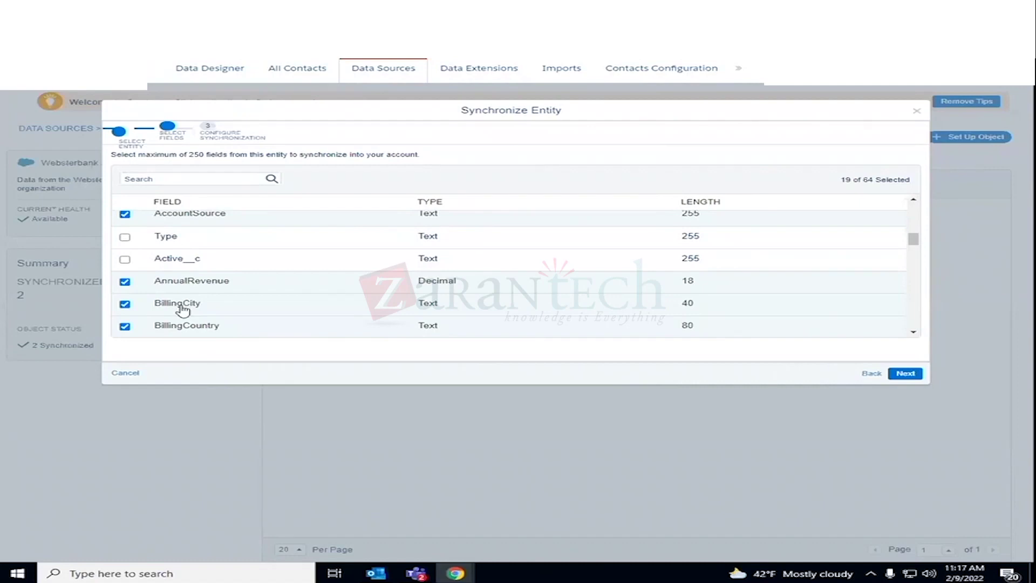
{"action": "scroll", "coordinate": [507, 285], "scroll_direction": "down", "scroll_amount": 2}
{"action": "scroll", "coordinate": [507, 285], "scroll_direction": "down", "scroll_amount": 15}
{"action": "scroll", "coordinate": [468, 307], "scroll_direction": "down", "scroll_amount": 6}
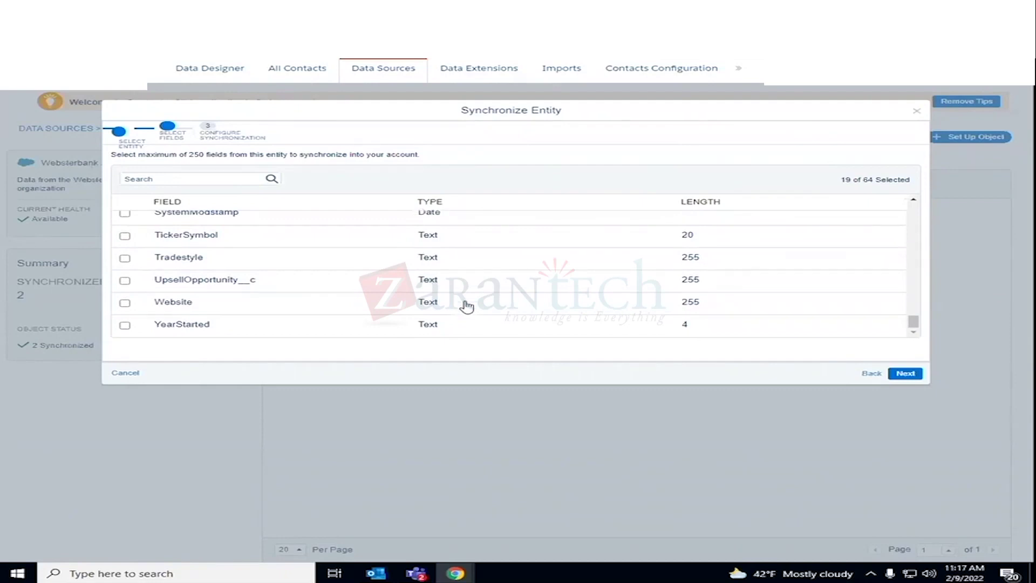
{"action": "scroll", "coordinate": [468, 307], "scroll_direction": "up", "scroll_amount": 18}
{"action": "scroll", "coordinate": [461, 307], "scroll_direction": "up", "scroll_amount": 10}
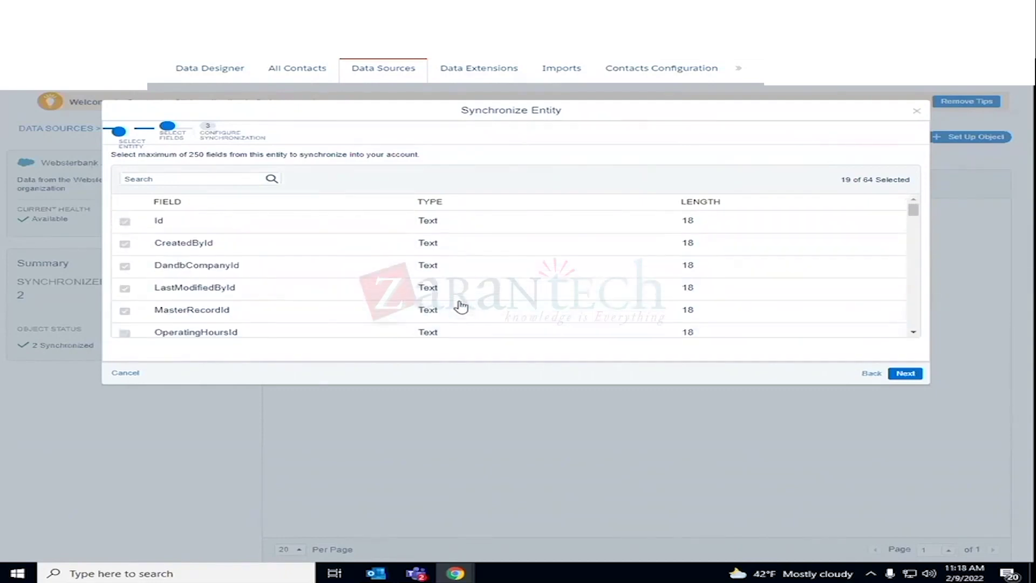
{"action": "scroll", "coordinate": [461, 306], "scroll_direction": "down", "scroll_amount": 15}
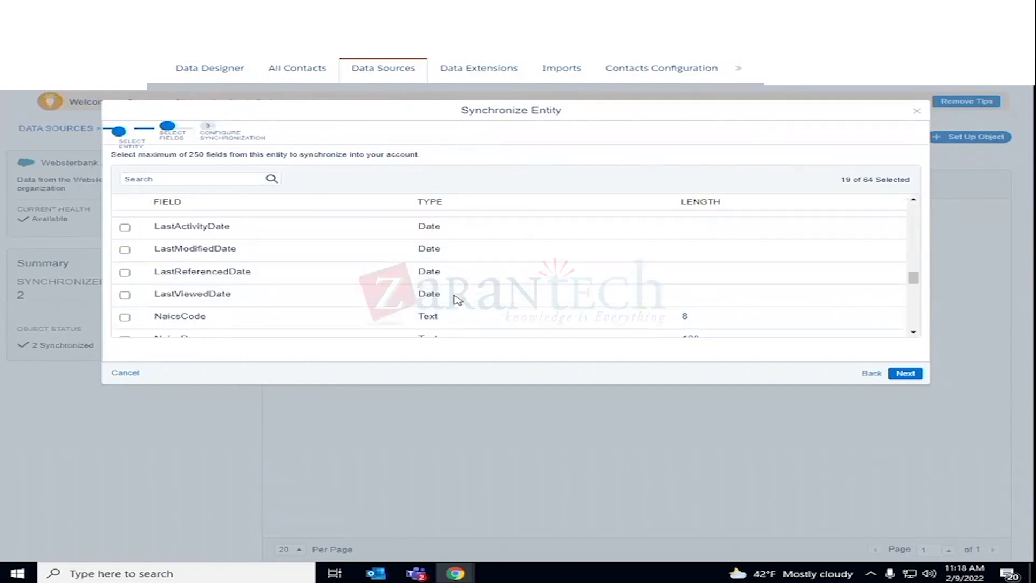
Check the rest of the Account field list and continue to the synchronization configuration
{"action": "scroll", "coordinate": [457, 300], "scroll_direction": "down", "scroll_amount": 2}
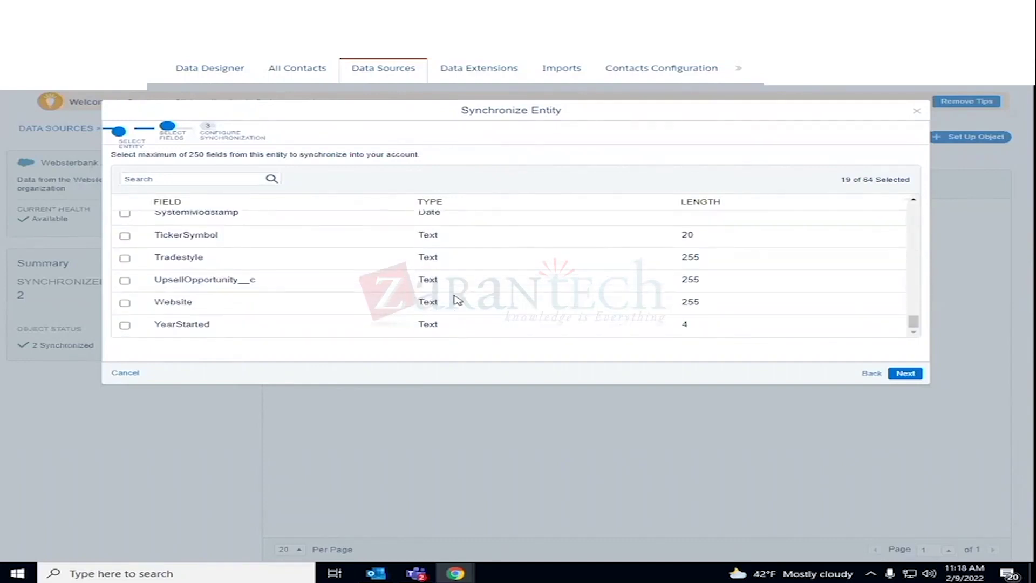
{"action": "scroll", "coordinate": [457, 300], "scroll_direction": "up", "scroll_amount": 12}
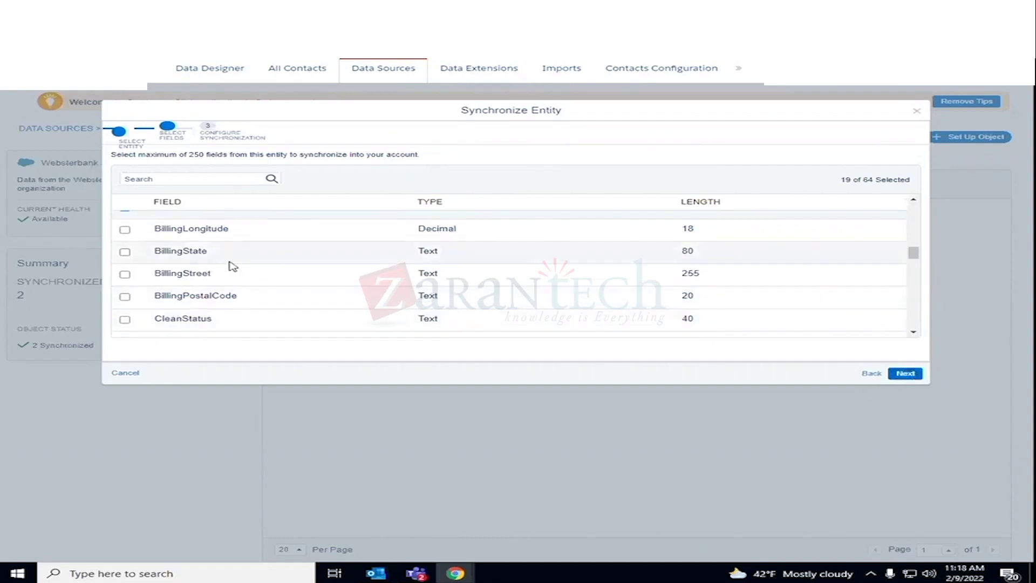
{"action": "scroll", "coordinate": [231, 266], "scroll_direction": "up", "scroll_amount": 6}
{"action": "left_click", "coordinate": [906, 374]}
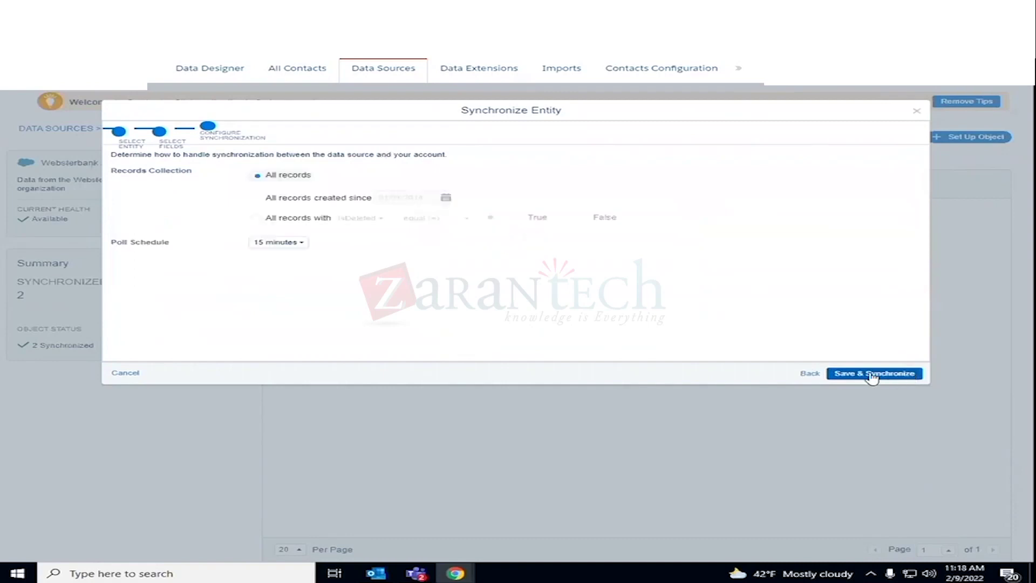
Set the Account poll schedule to 15 minutes, save the configuration for all records and start the synchronization
{"action": "left_click", "coordinate": [294, 246]}
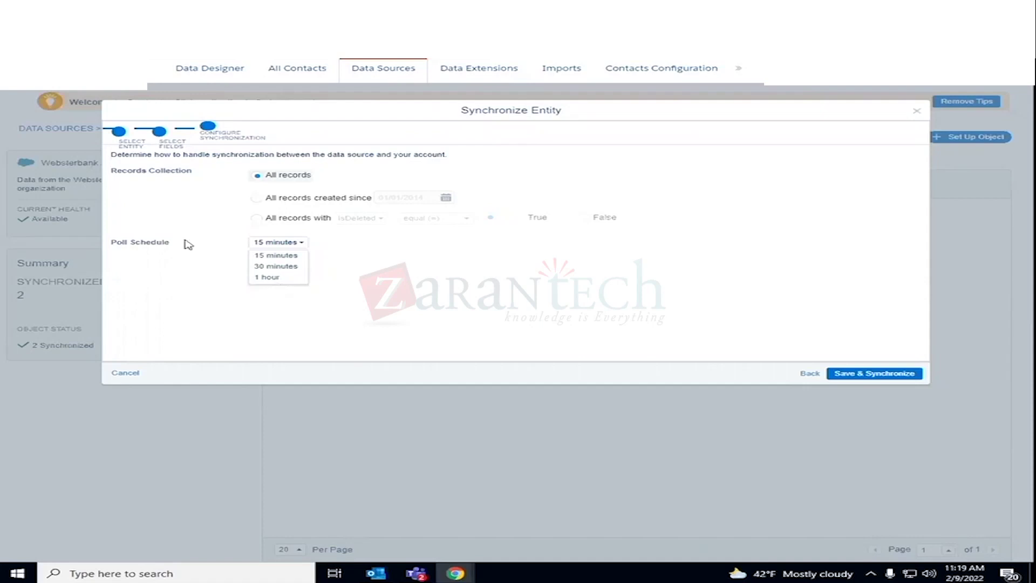
{"action": "left_click", "coordinate": [269, 256]}
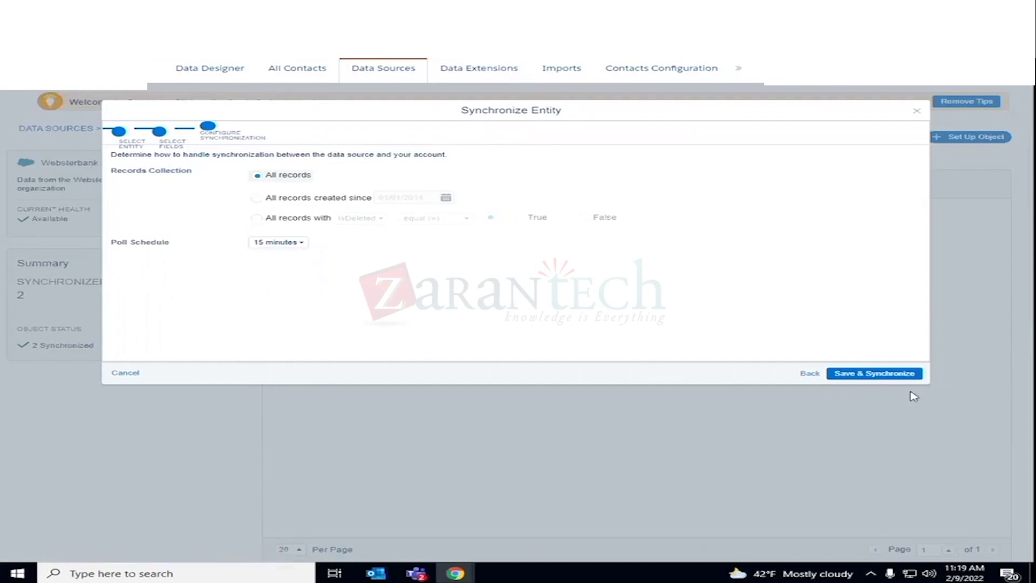
{"action": "left_click", "coordinate": [897, 374]}
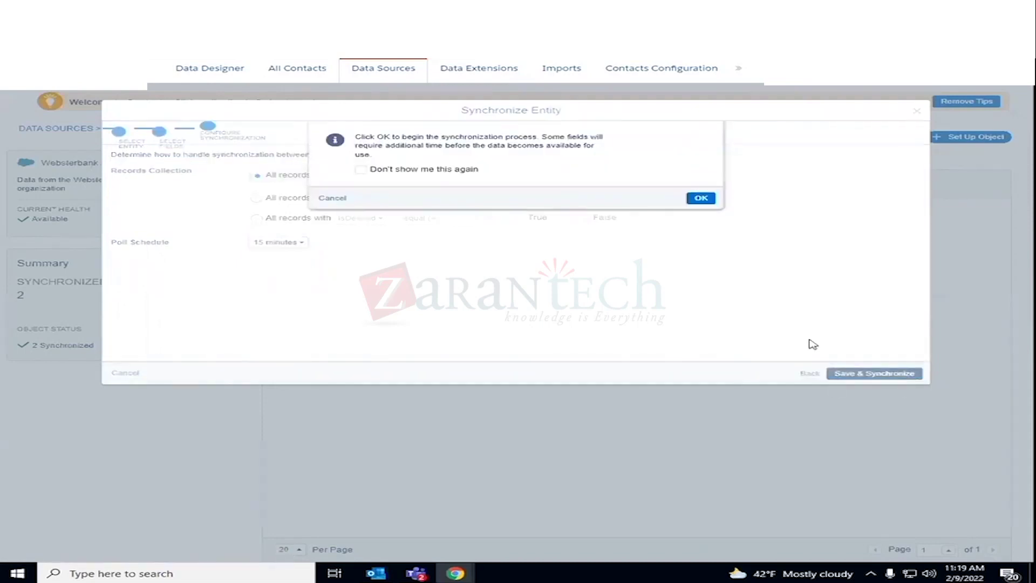
{"action": "left_click", "coordinate": [358, 170]}
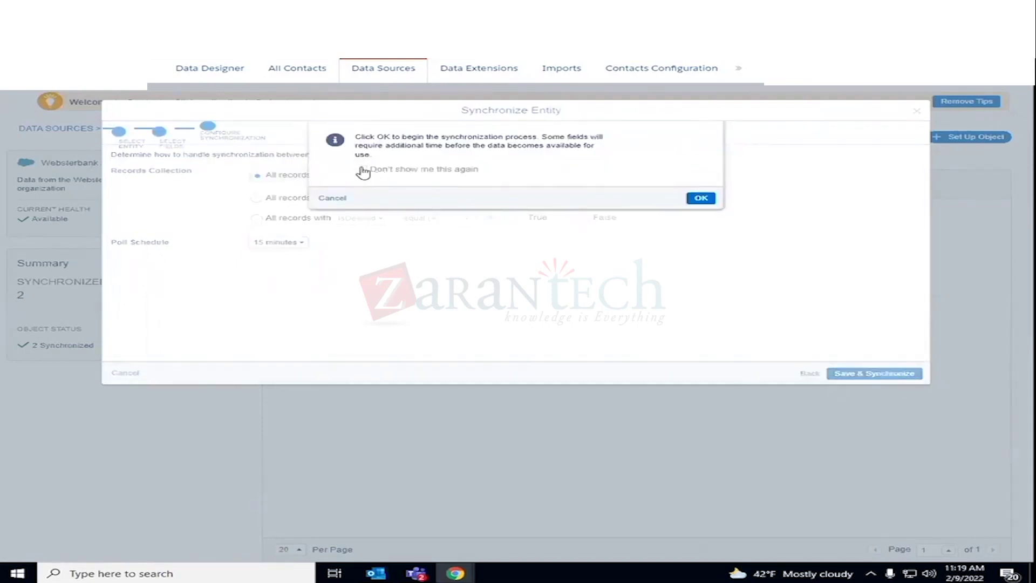
{"action": "left_click", "coordinate": [709, 200]}
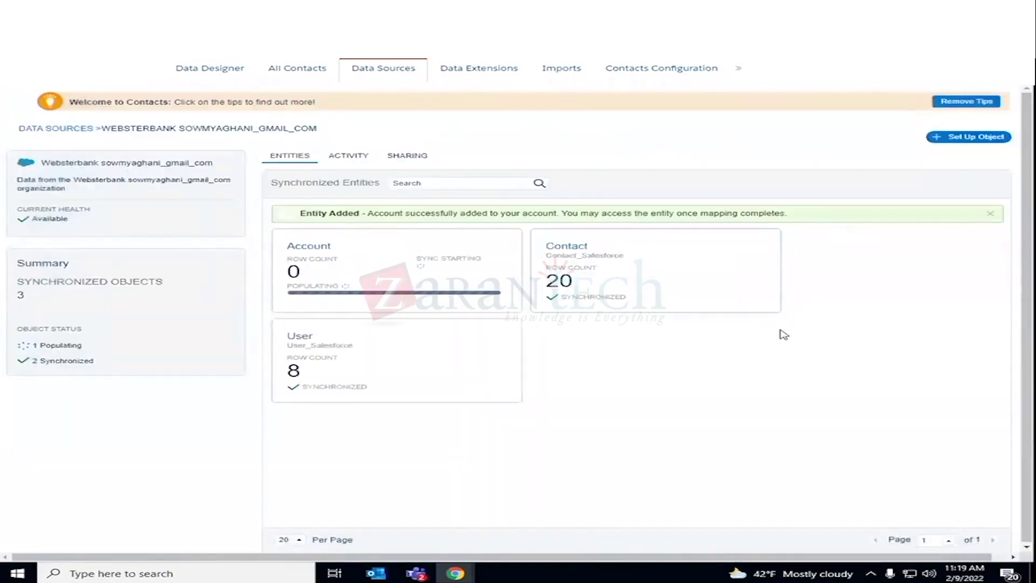
Look at the synchronized Contact entity's details and the list of available entities, and return to the synchronized entities
{"action": "left_click", "coordinate": [652, 272]}
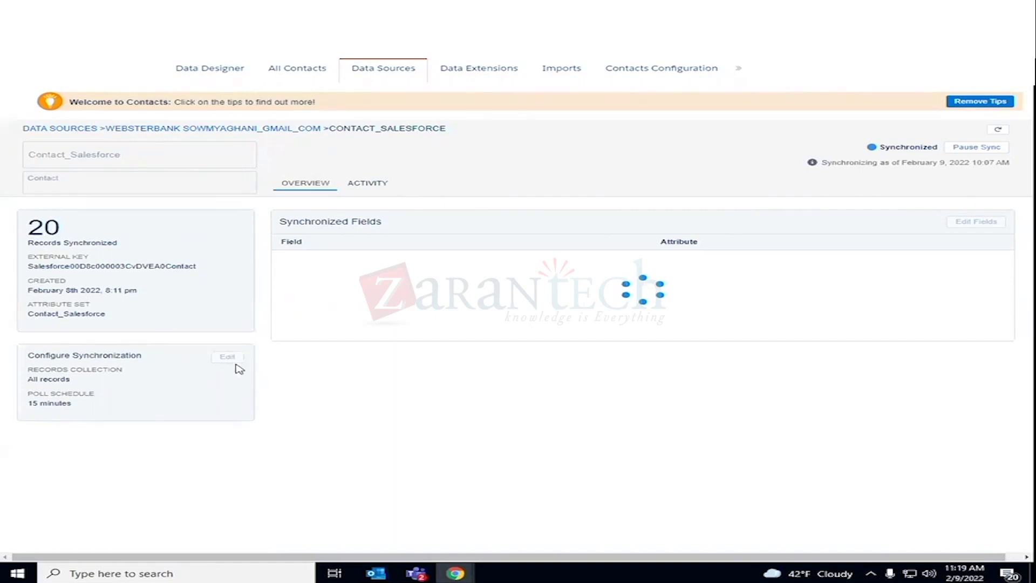
{"action": "key", "text": "alt+Left"}
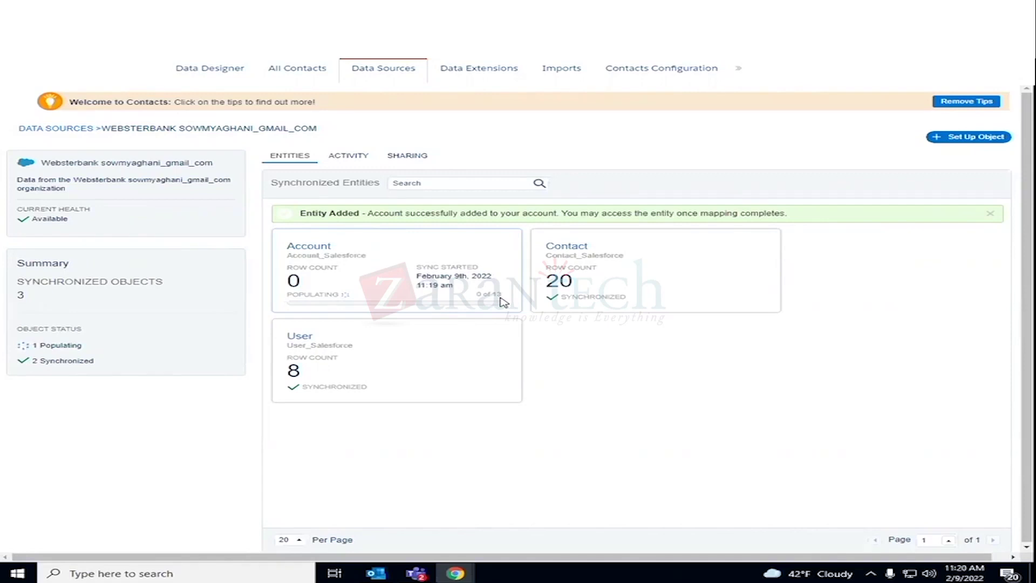
{"action": "left_click", "coordinate": [950, 141]}
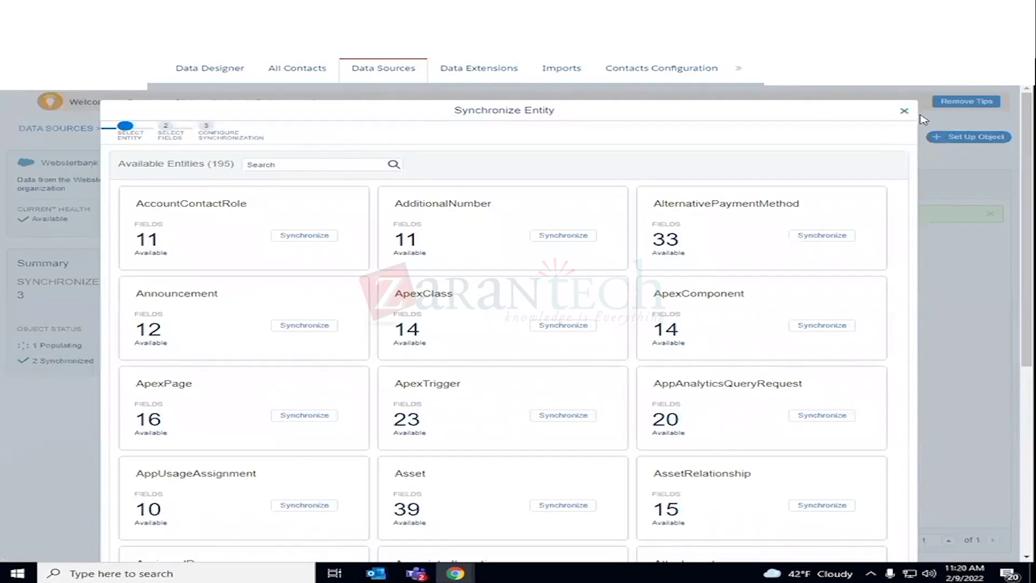
{"action": "left_click", "coordinate": [904, 110]}
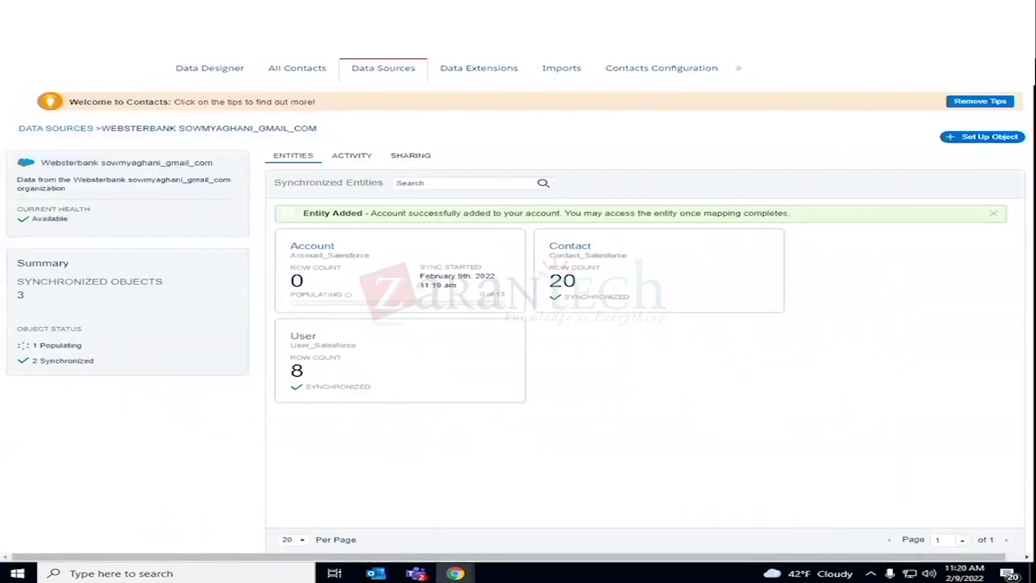
Switch to the custom1_Sow object definition in Salesforce Setup and start a new custom field
{"action": "key", "text": "F5"}
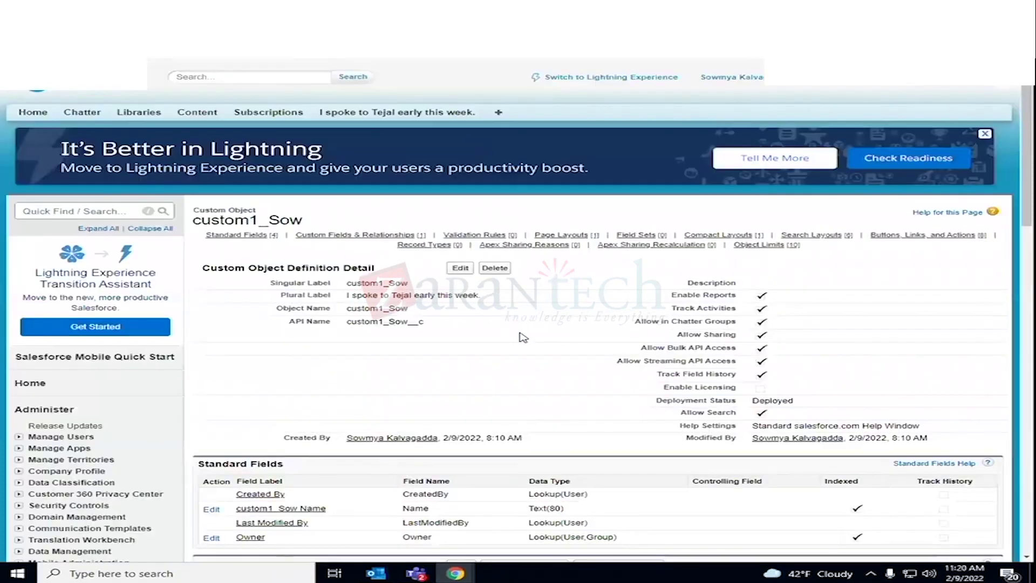
{"action": "scroll", "coordinate": [523, 337], "scroll_direction": "down", "scroll_amount": 10}
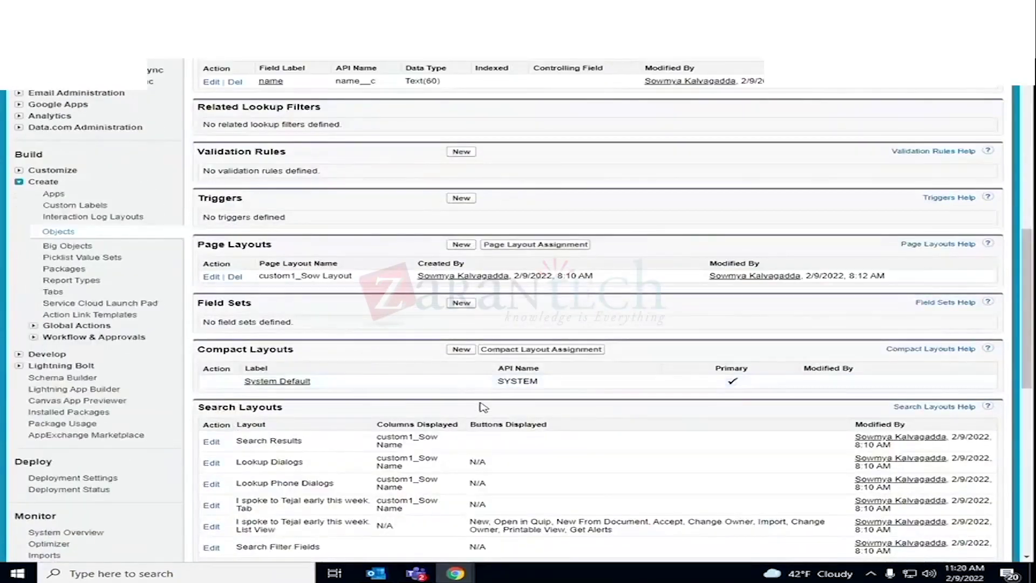
{"action": "scroll", "coordinate": [447, 361], "scroll_direction": "down", "scroll_amount": 5}
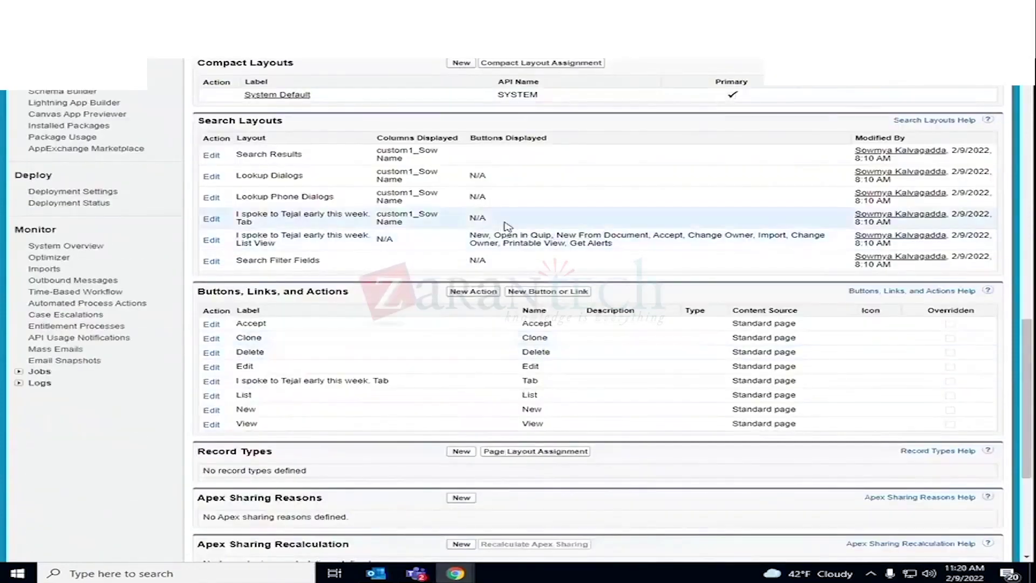
{"action": "scroll", "coordinate": [497, 326], "scroll_direction": "down", "scroll_amount": 3}
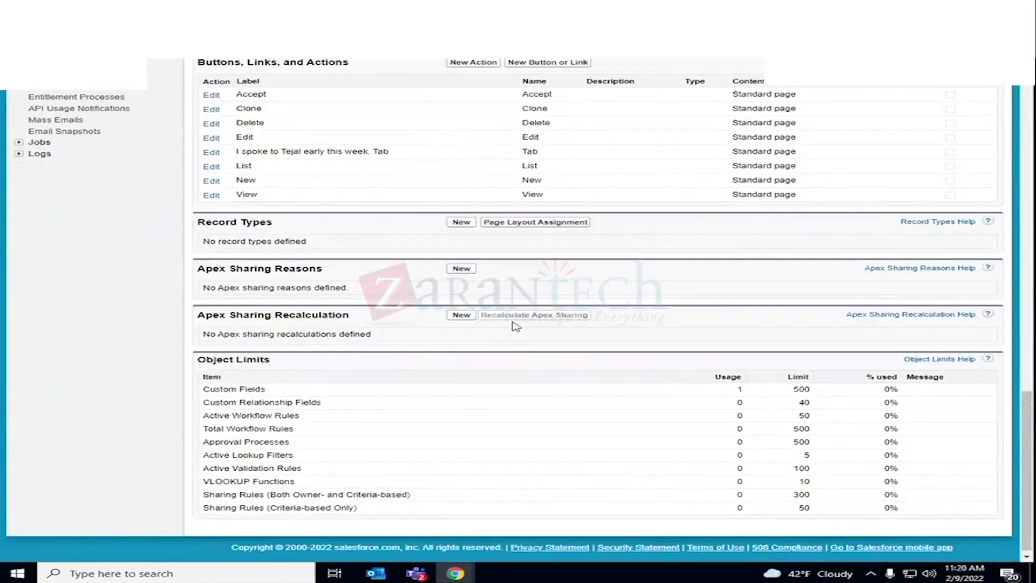
{"action": "scroll", "coordinate": [520, 323], "scroll_direction": "up", "scroll_amount": 18}
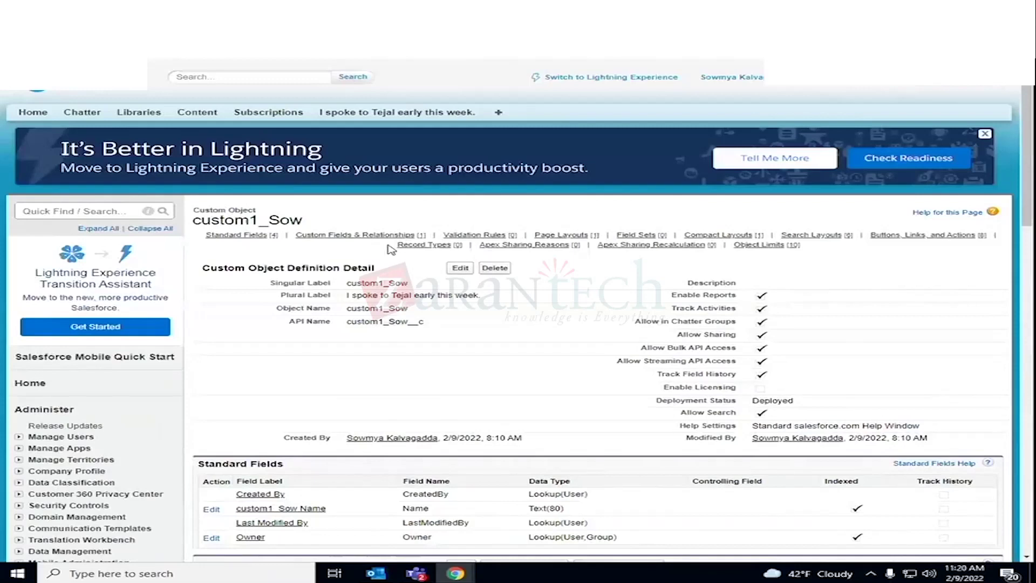
{"action": "mouse_move", "coordinate": [389, 238]}
{"action": "left_click", "coordinate": [388, 237]}
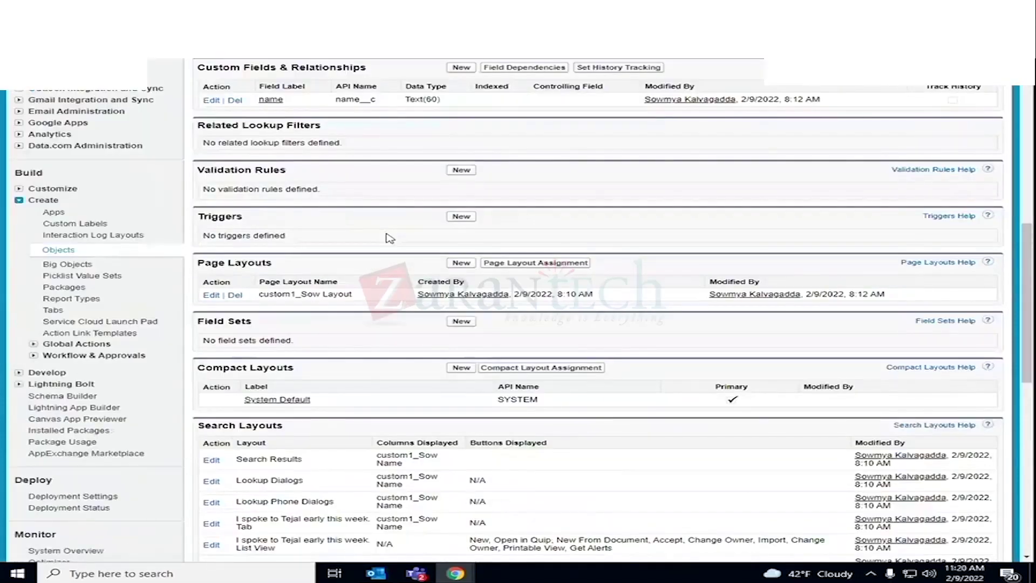
{"action": "left_click", "coordinate": [461, 68]}
Choose Checkbox as the new field's data type and continue to the field details
{"action": "scroll", "coordinate": [321, 400], "scroll_direction": "down", "scroll_amount": 2}
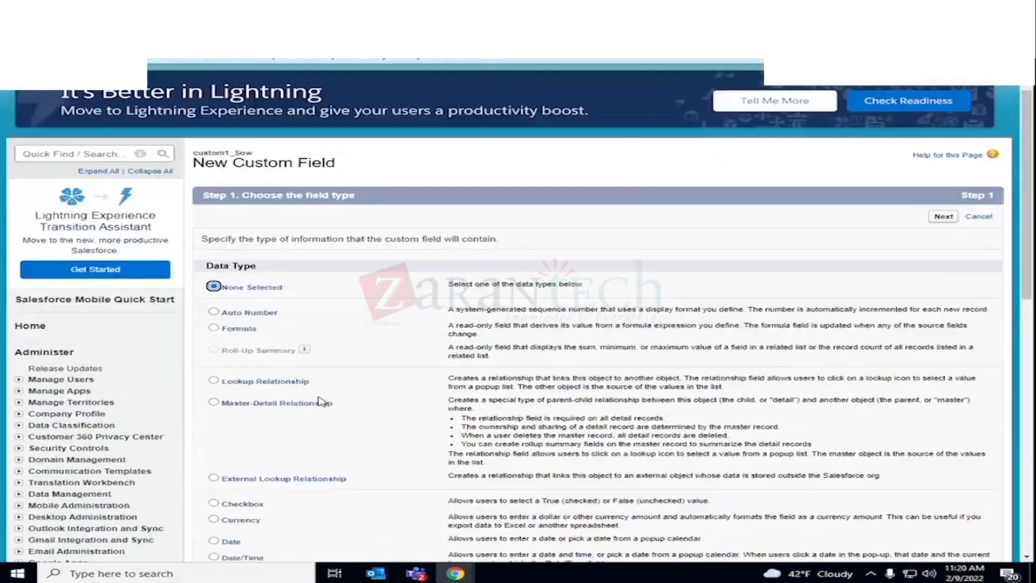
{"action": "scroll", "coordinate": [321, 400], "scroll_direction": "down", "scroll_amount": 1}
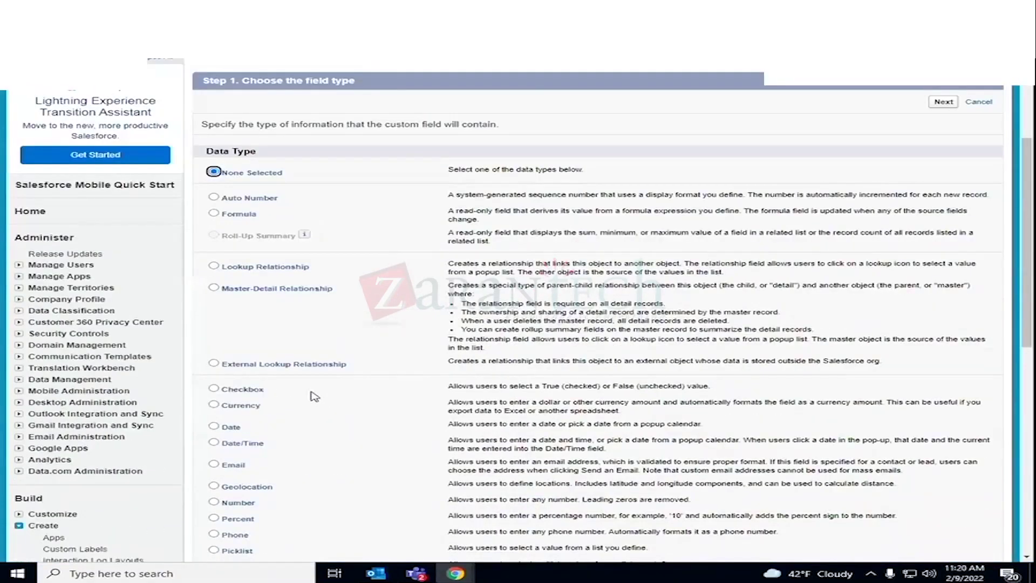
{"action": "left_click", "coordinate": [215, 389]}
{"action": "scroll", "coordinate": [382, 382], "scroll_direction": "down", "scroll_amount": 2}
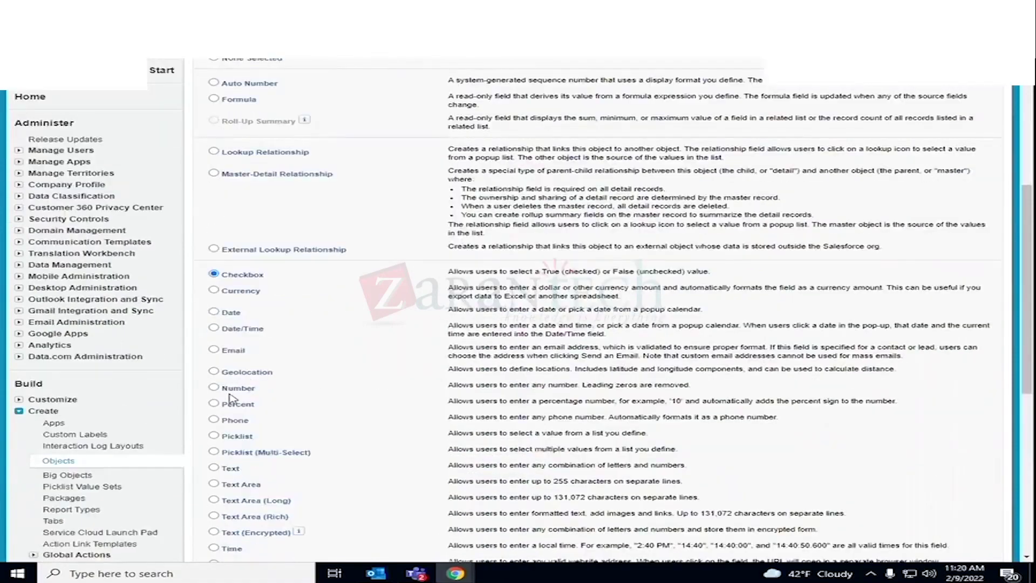
{"action": "scroll", "coordinate": [309, 360], "scroll_direction": "down", "scroll_amount": 2}
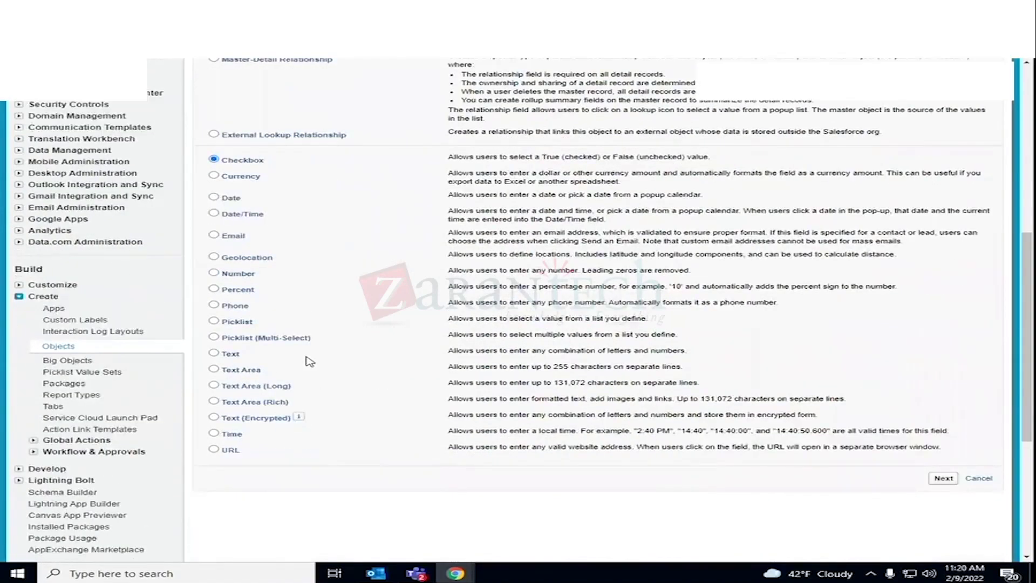
{"action": "left_click", "coordinate": [941, 479]}
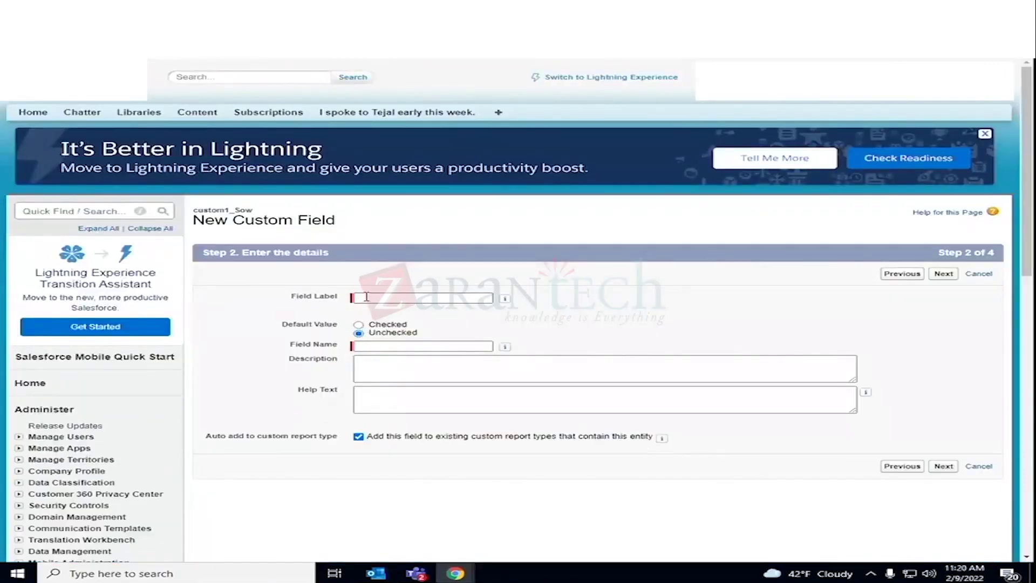
Label the field Is Interested in Campaign, keep its default security and page layout settings, and save it
{"action": "left_click", "coordinate": [366, 296]}
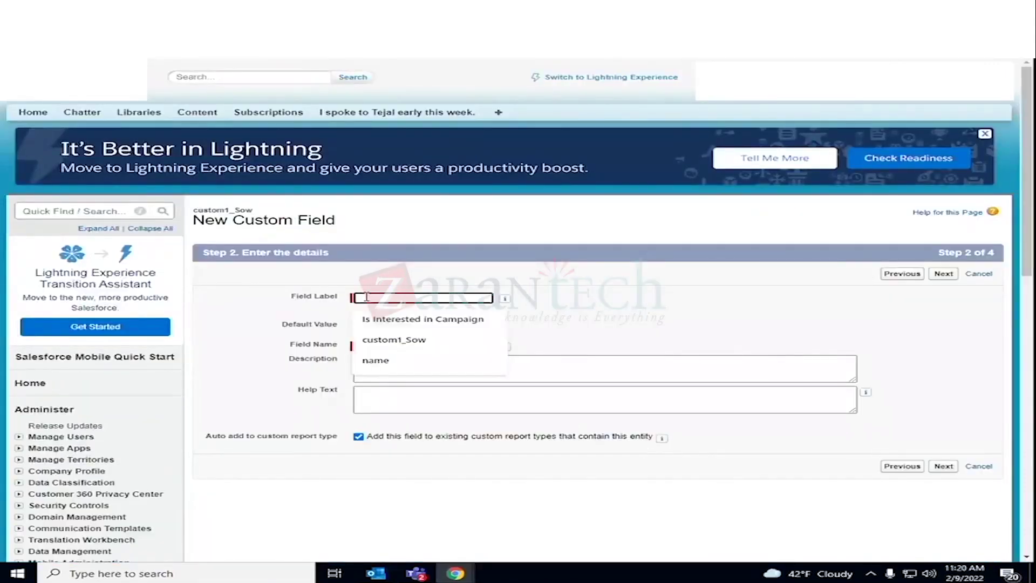
{"action": "left_click", "coordinate": [393, 319]}
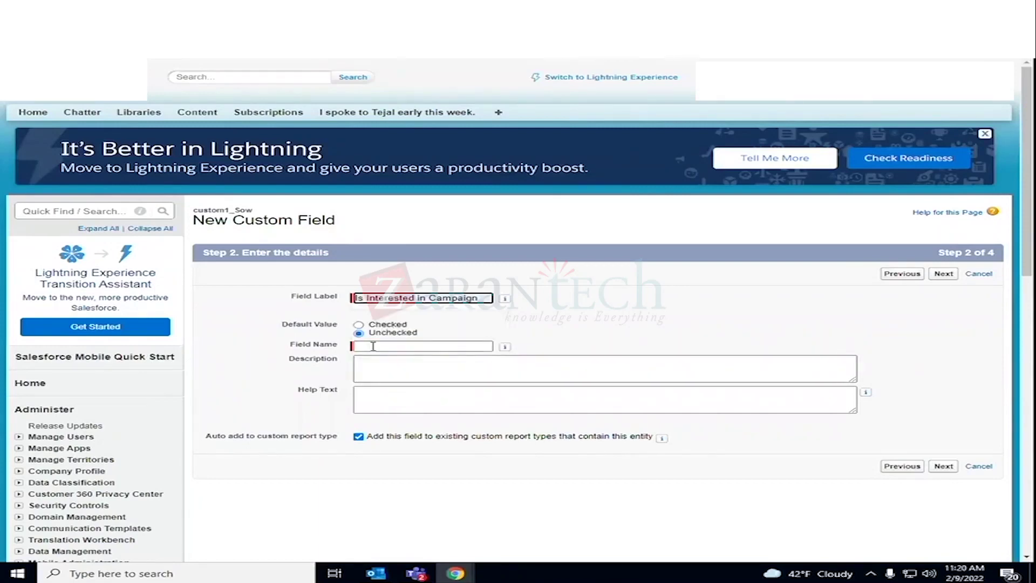
{"action": "left_click", "coordinate": [373, 345]}
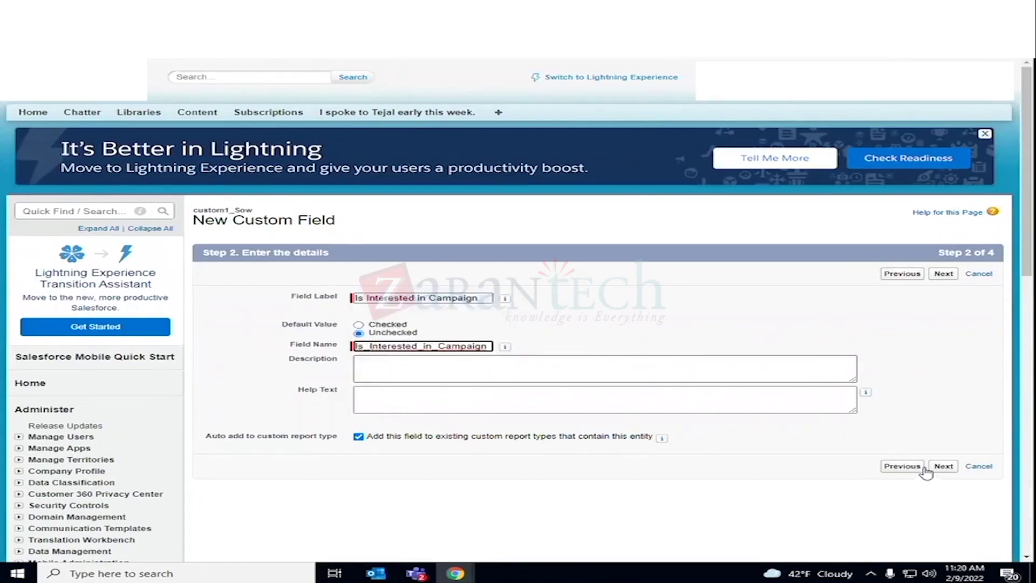
{"action": "left_click", "coordinate": [944, 468]}
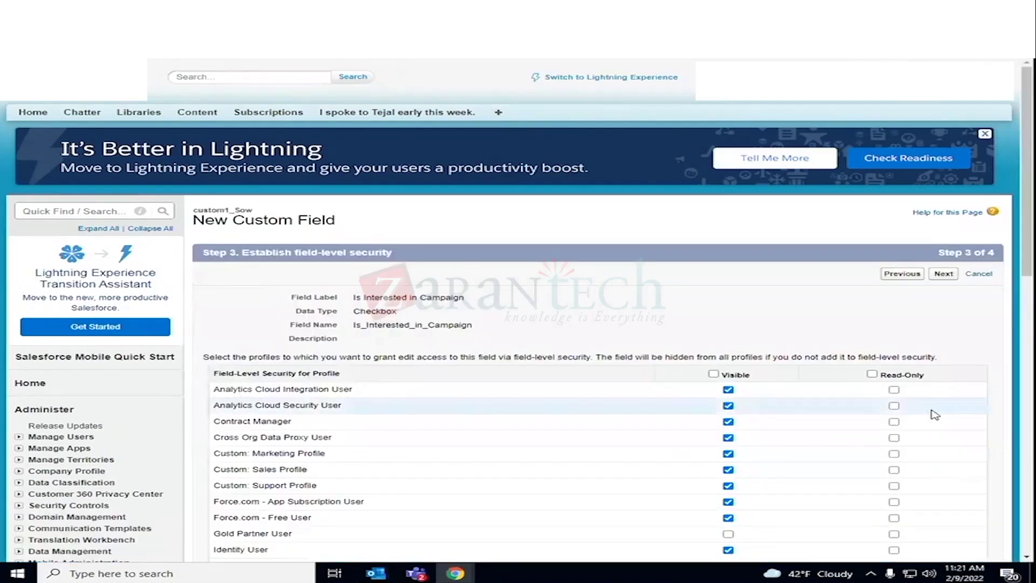
{"action": "left_click", "coordinate": [944, 274]}
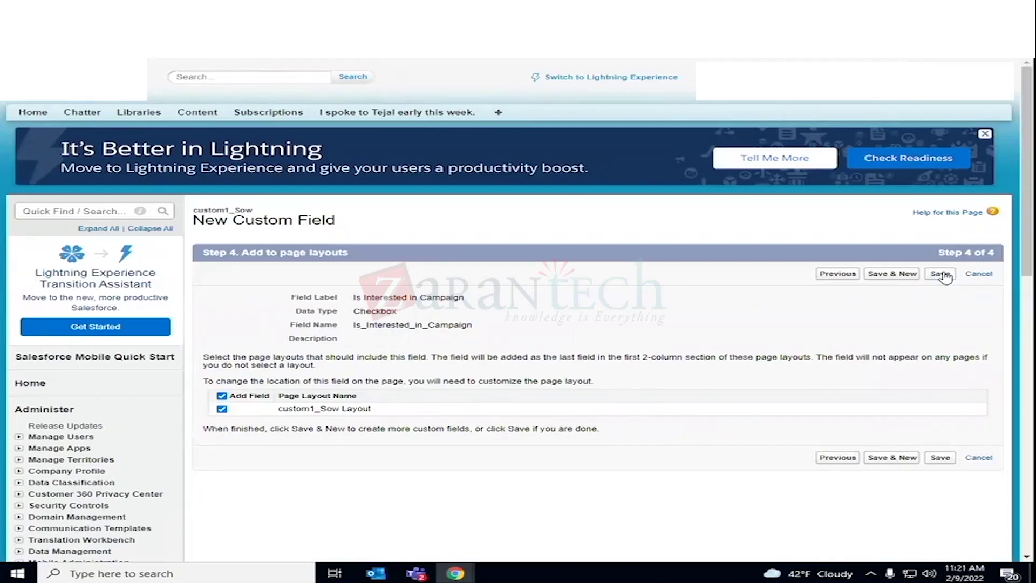
{"action": "left_click", "coordinate": [941, 274]}
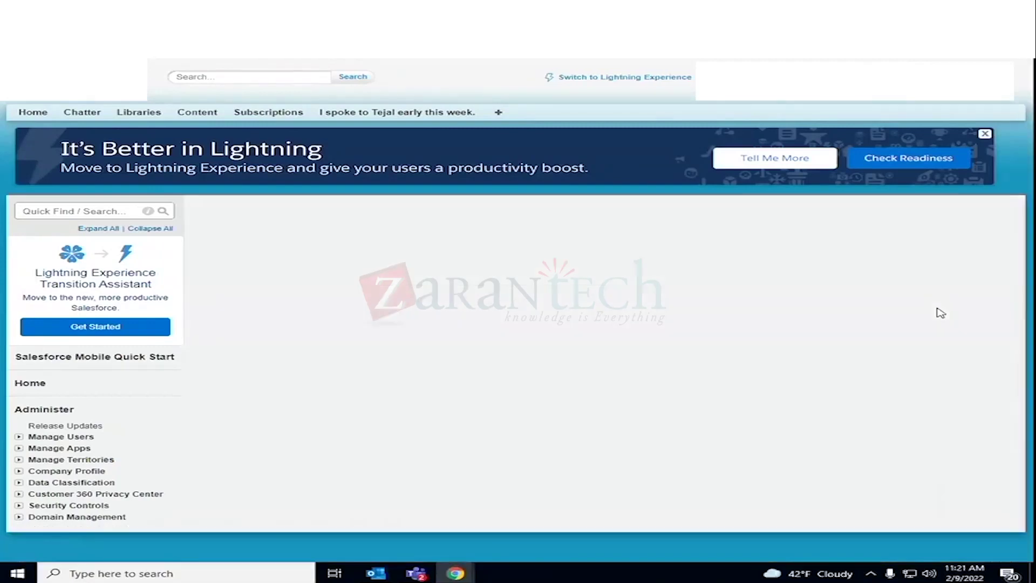
Start another custom field on the custom1_Sow object, choose Checkbox as its data type, and continue to the field details
{"action": "key", "text": "ctrl+Tab"}
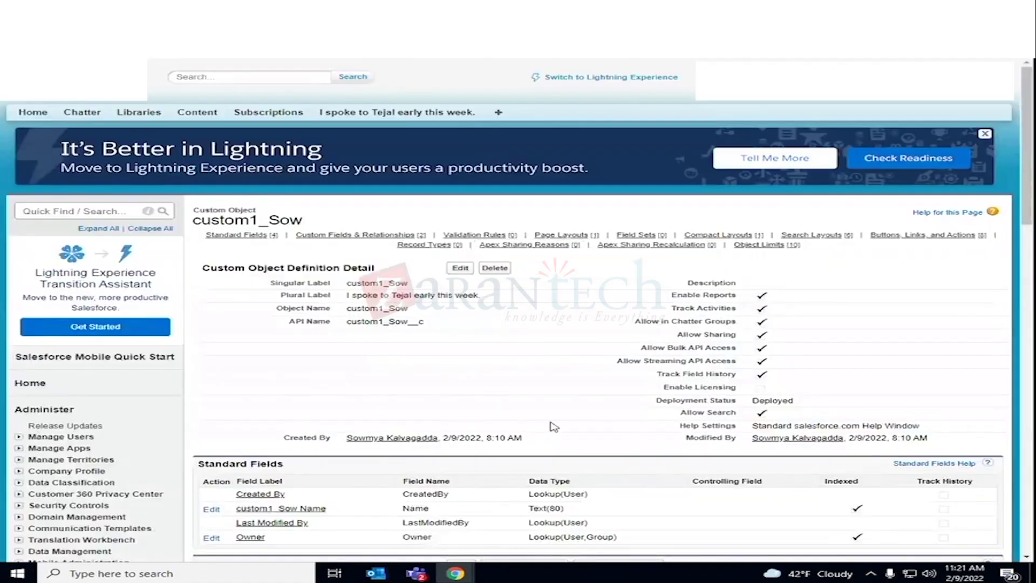
{"action": "scroll", "coordinate": [540, 424], "scroll_direction": "down", "scroll_amount": 4}
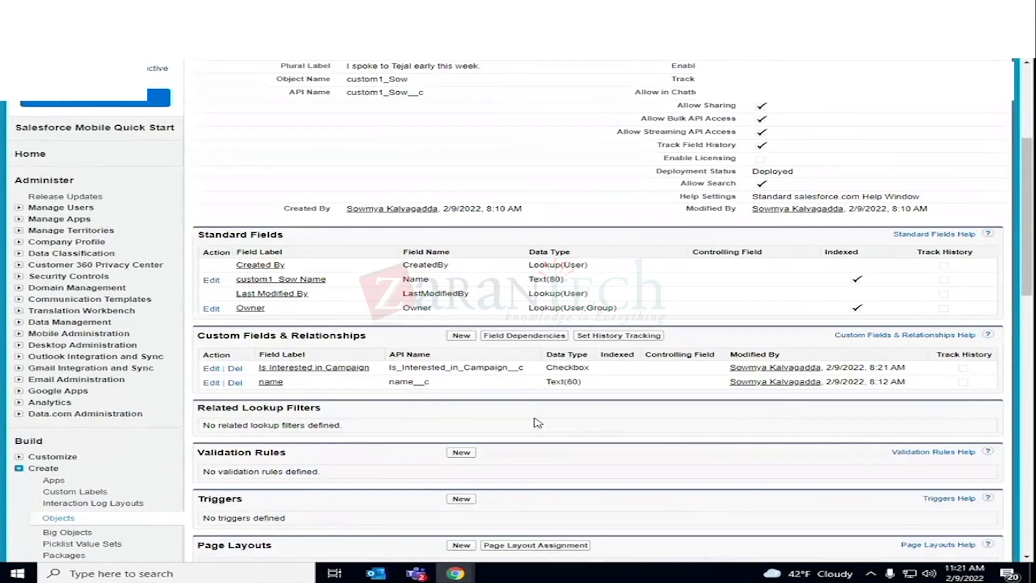
{"action": "left_click", "coordinate": [458, 337]}
{"action": "scroll", "coordinate": [239, 475], "scroll_direction": "down", "scroll_amount": 3}
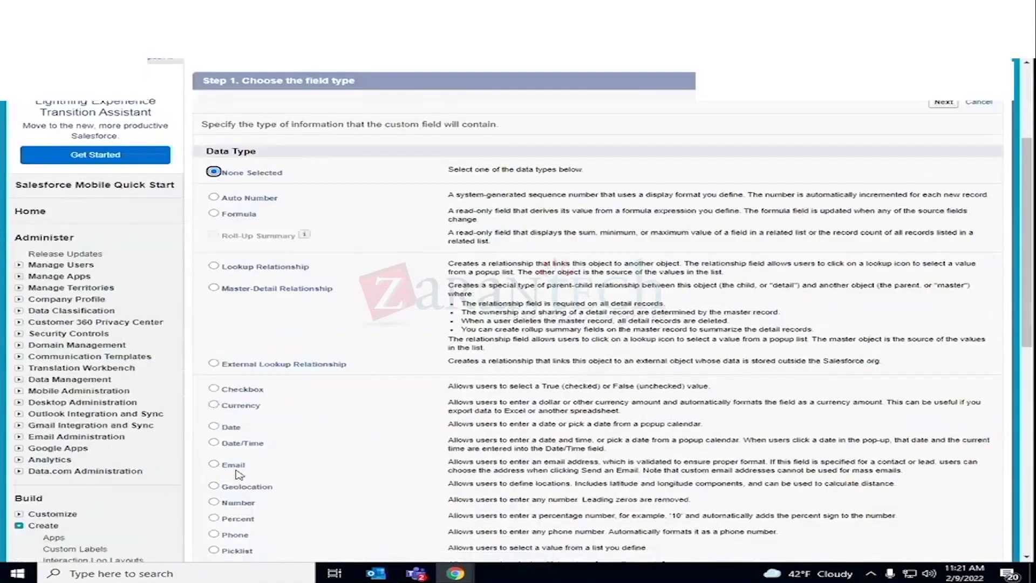
{"action": "left_click", "coordinate": [213, 388]}
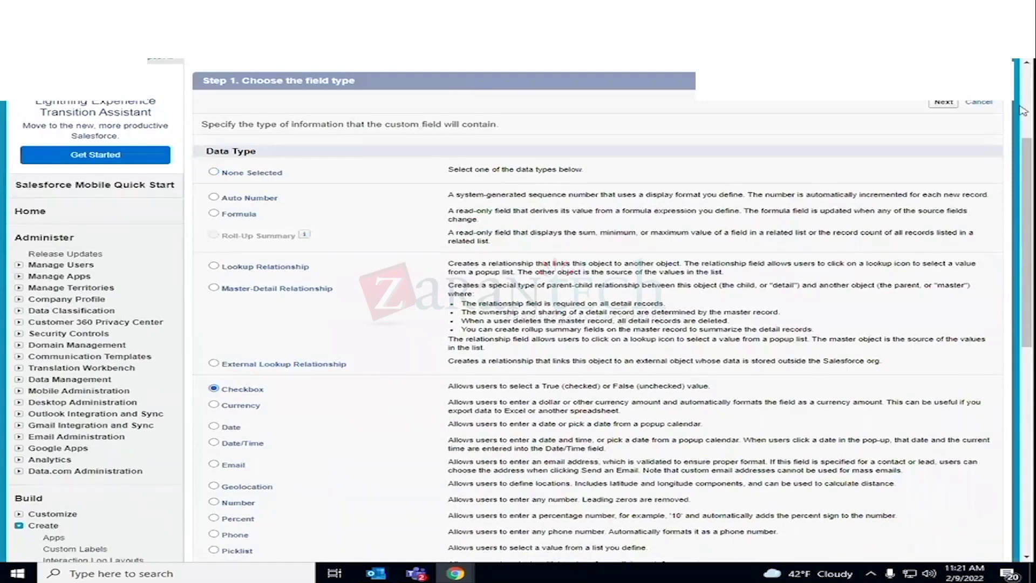
{"action": "left_click", "coordinate": [943, 102]}
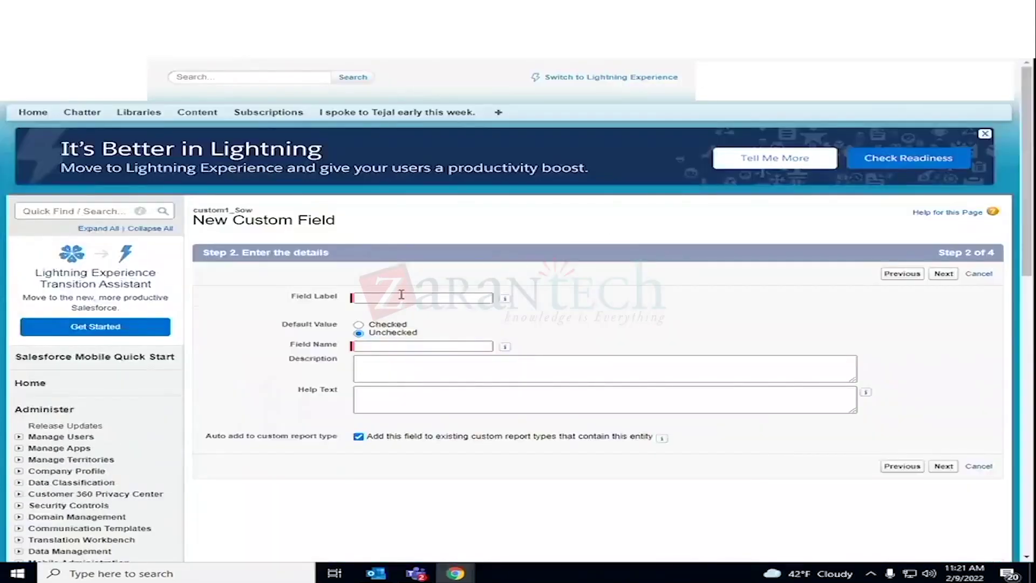
Label the checkbox field istrue with the matching field name, and continue with the default field-level security settings
{"action": "left_click", "coordinate": [381, 296]}
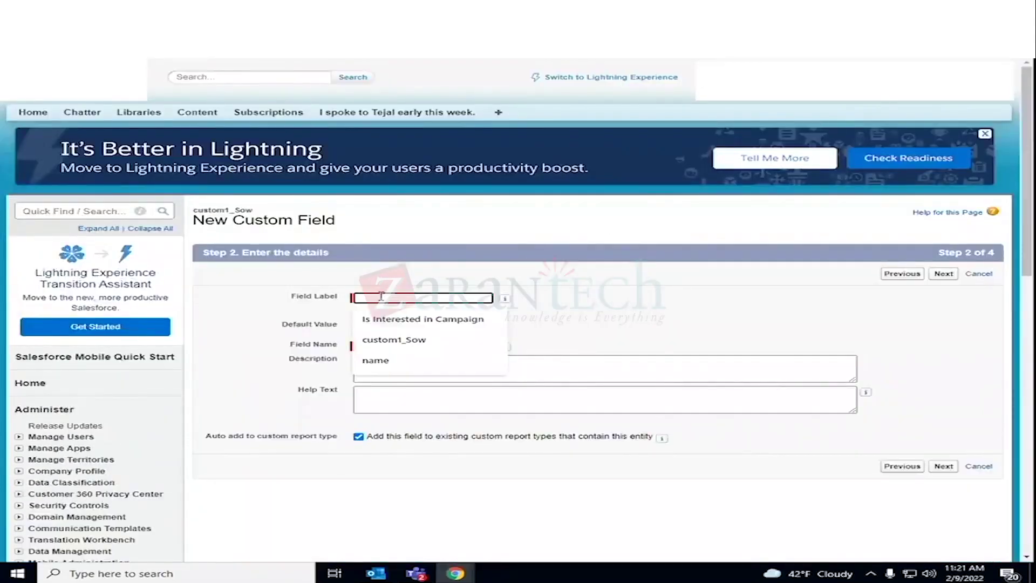
{"action": "type", "text": "Istr"}
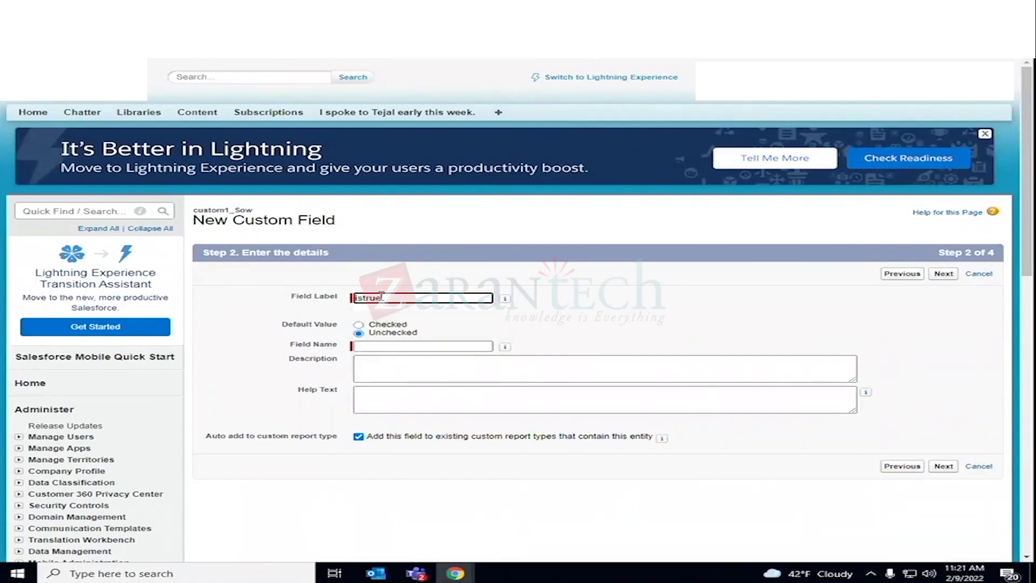
{"action": "type", "text": "ue"}
{"action": "left_click", "coordinate": [365, 347]}
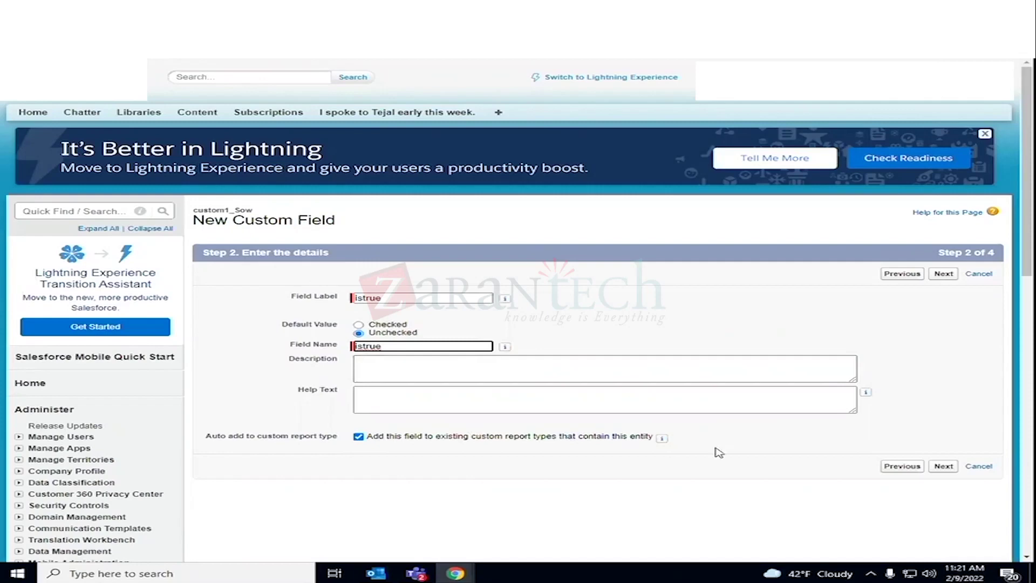
{"action": "left_click", "coordinate": [953, 469]}
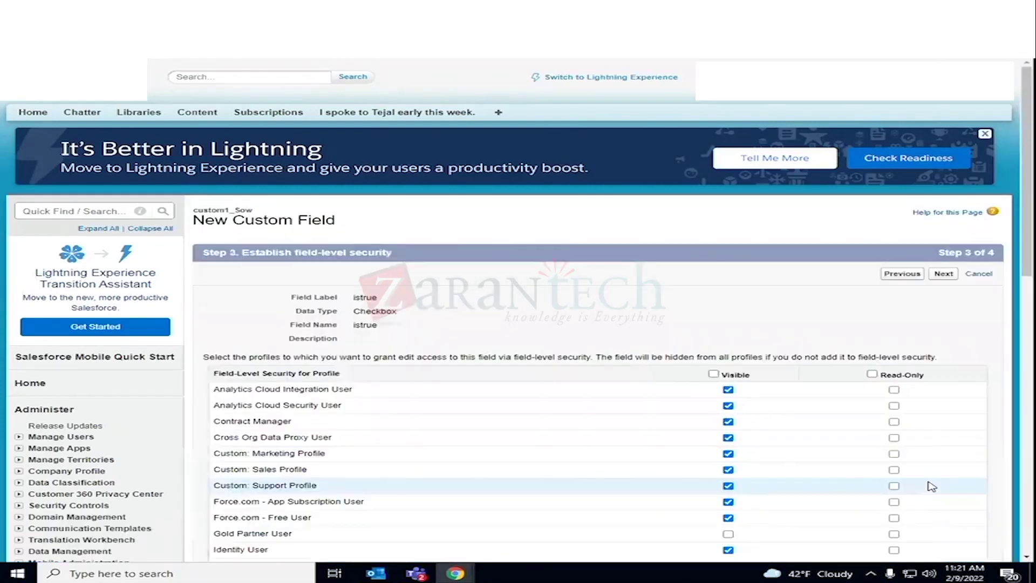
{"action": "left_click", "coordinate": [930, 274]}
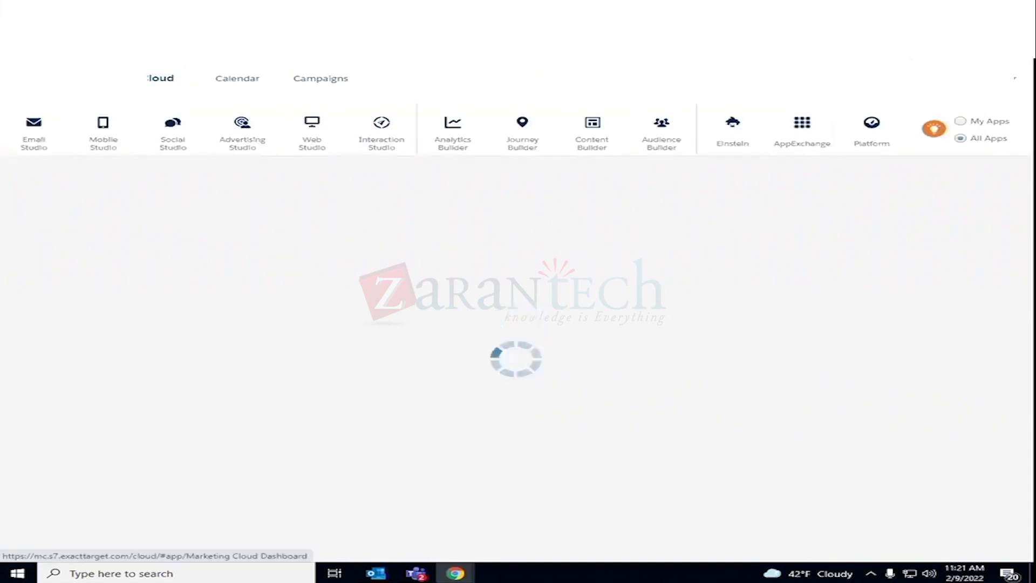
Switch to Contact Builder in Marketing Cloud, dismiss the data extensions introduction, and open the synchronized data sources
{"action": "mouse_move", "coordinate": [652, 155]}
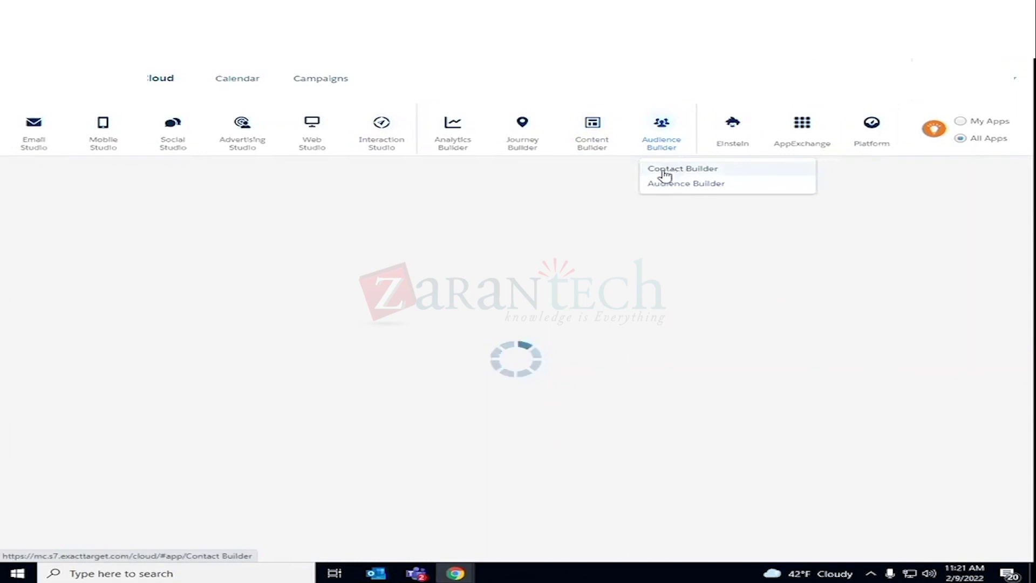
{"action": "left_click", "coordinate": [658, 183]}
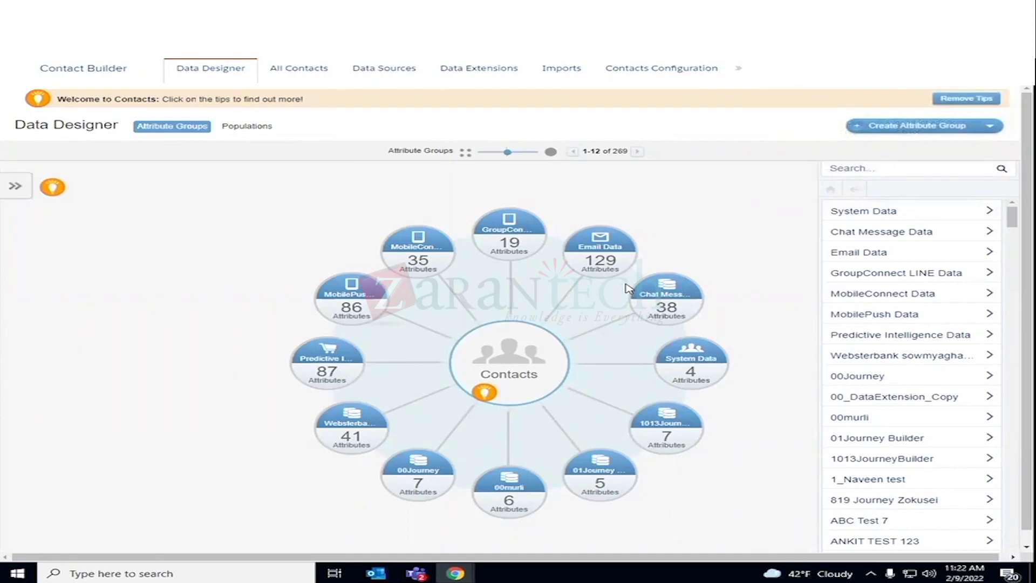
{"action": "left_click", "coordinate": [501, 71]}
{"action": "left_click", "coordinate": [388, 73]}
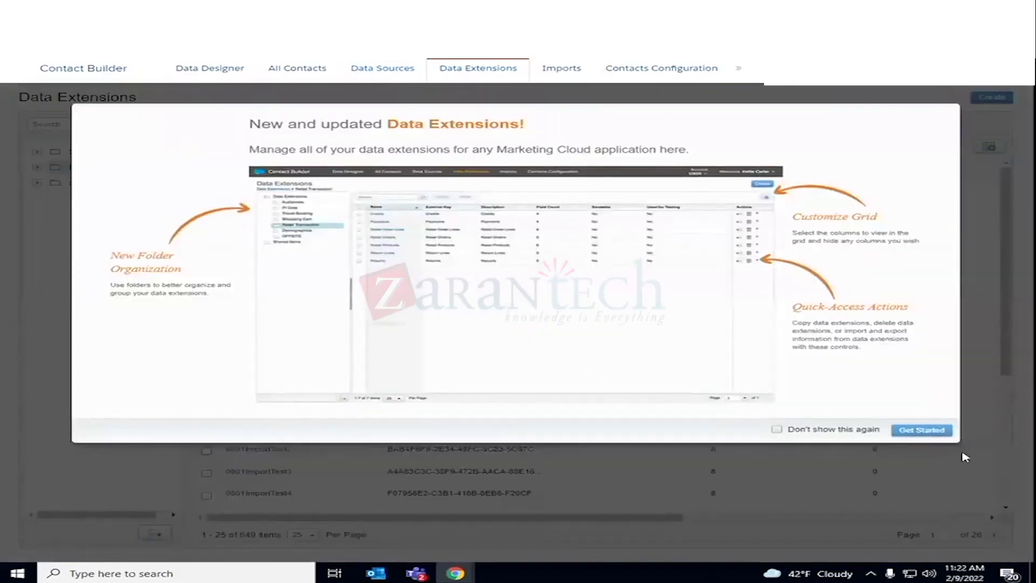
{"action": "left_click", "coordinate": [936, 432]}
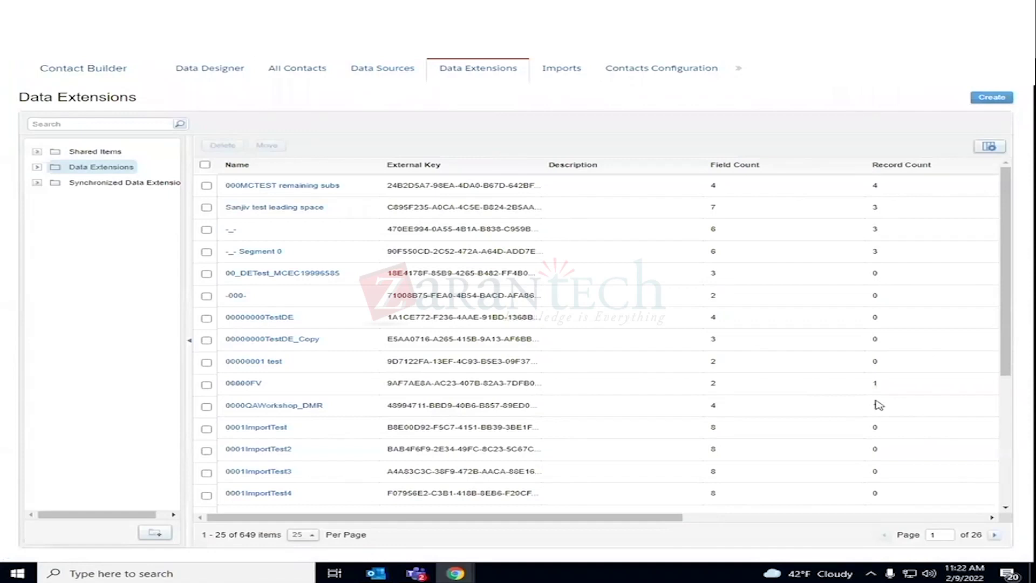
{"action": "left_click", "coordinate": [388, 76]}
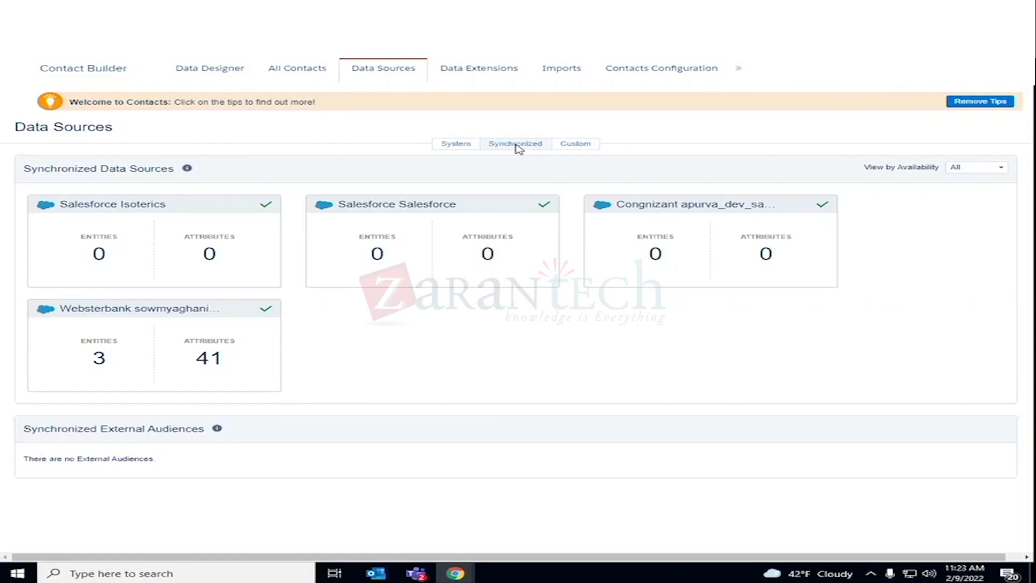
Open the Account entity of the Websterbank data source and examine its synchronized fields
{"action": "left_click", "coordinate": [184, 308]}
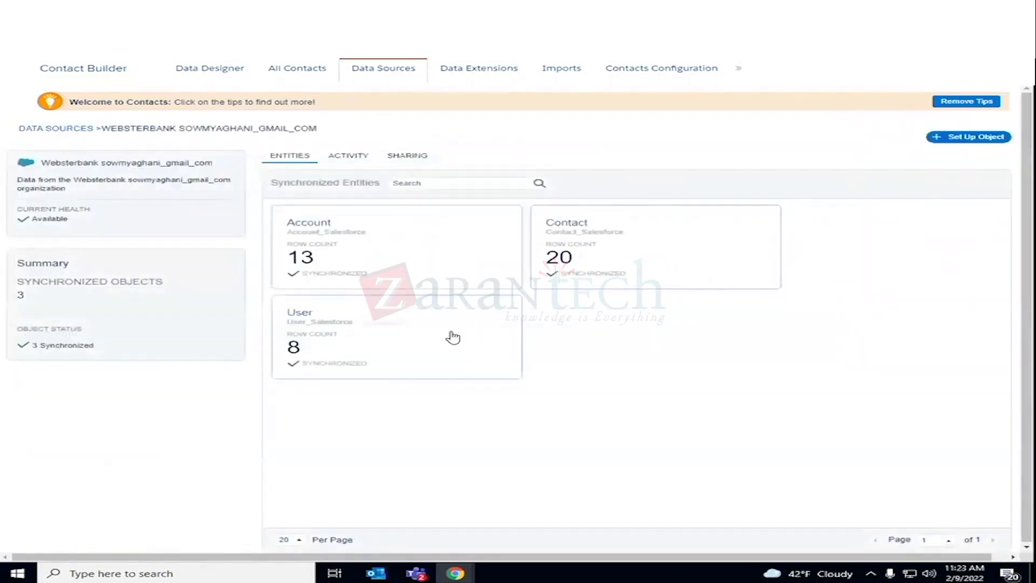
{"action": "left_click", "coordinate": [380, 253]}
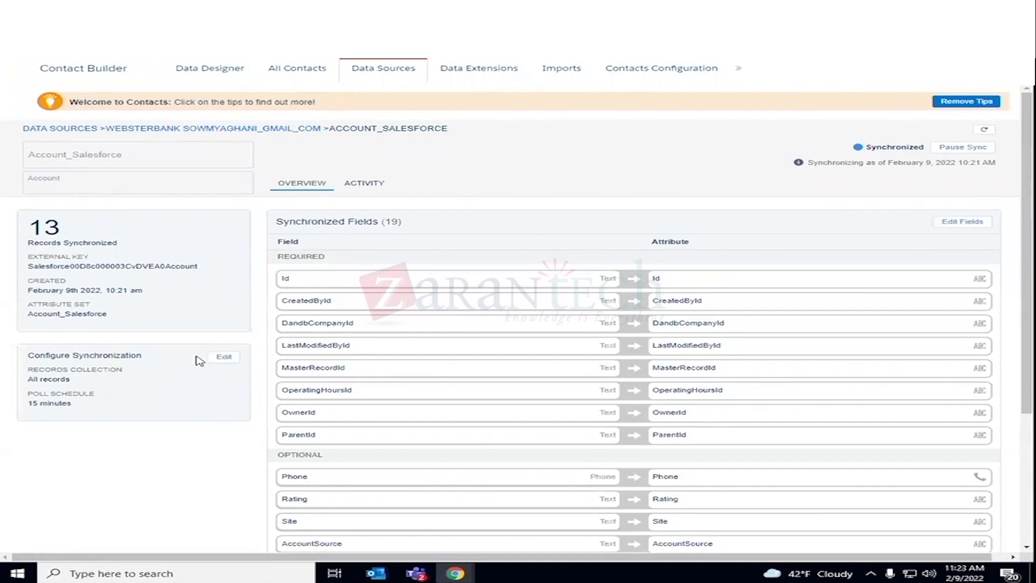
{"action": "scroll", "coordinate": [908, 321], "scroll_direction": "down", "scroll_amount": 3}
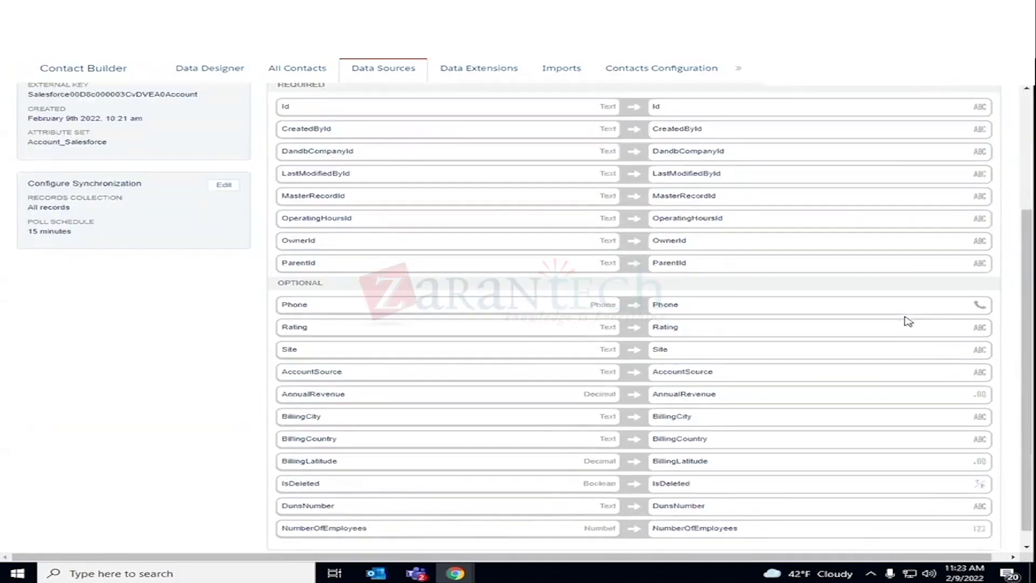
{"action": "scroll", "coordinate": [909, 321], "scroll_direction": "down", "scroll_amount": 1}
{"action": "scroll", "coordinate": [909, 321], "scroll_direction": "up", "scroll_amount": 5}
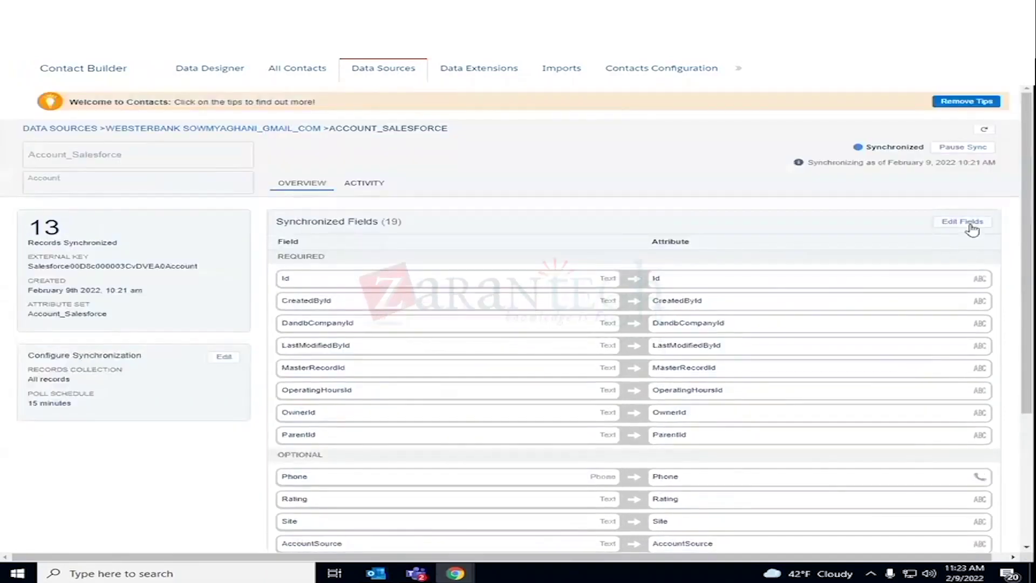
Add the YearStarted field to the Account entity's synchronized fields and save the selection
{"action": "left_click", "coordinate": [970, 223]}
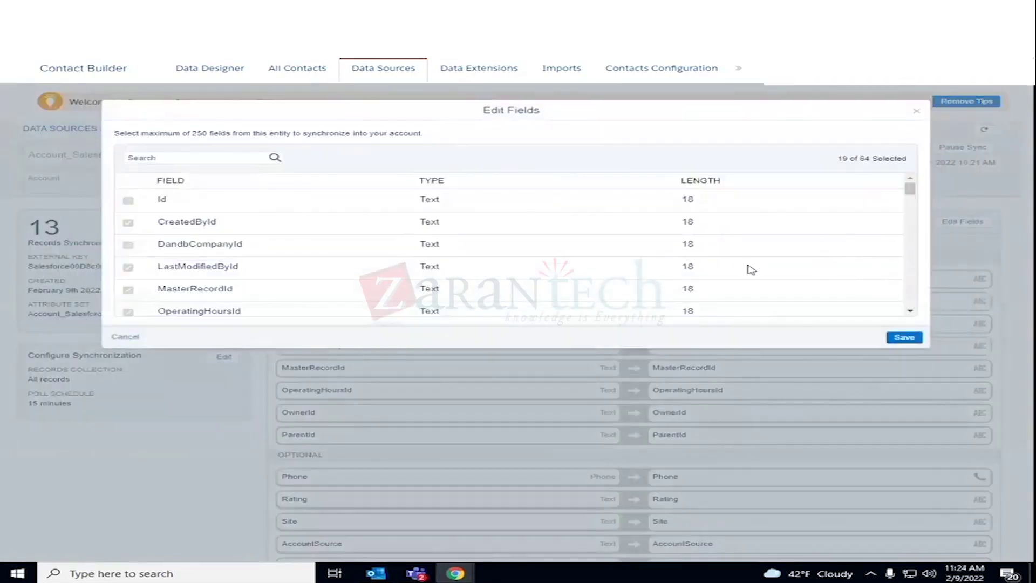
{"action": "scroll", "coordinate": [726, 268], "scroll_direction": "down", "scroll_amount": 5}
{"action": "scroll", "coordinate": [727, 269], "scroll_direction": "down", "scroll_amount": 15}
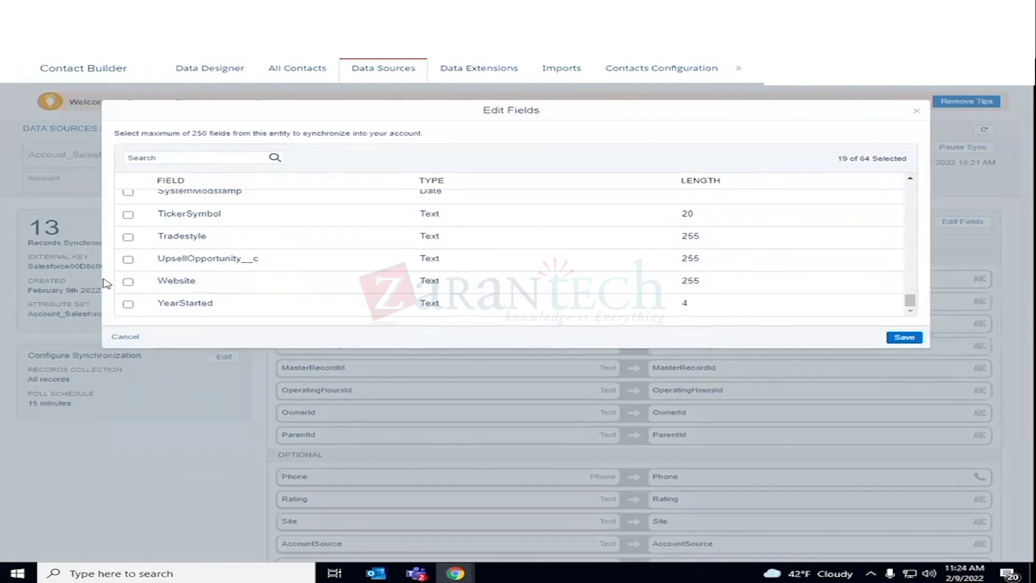
{"action": "left_click", "coordinate": [130, 304]}
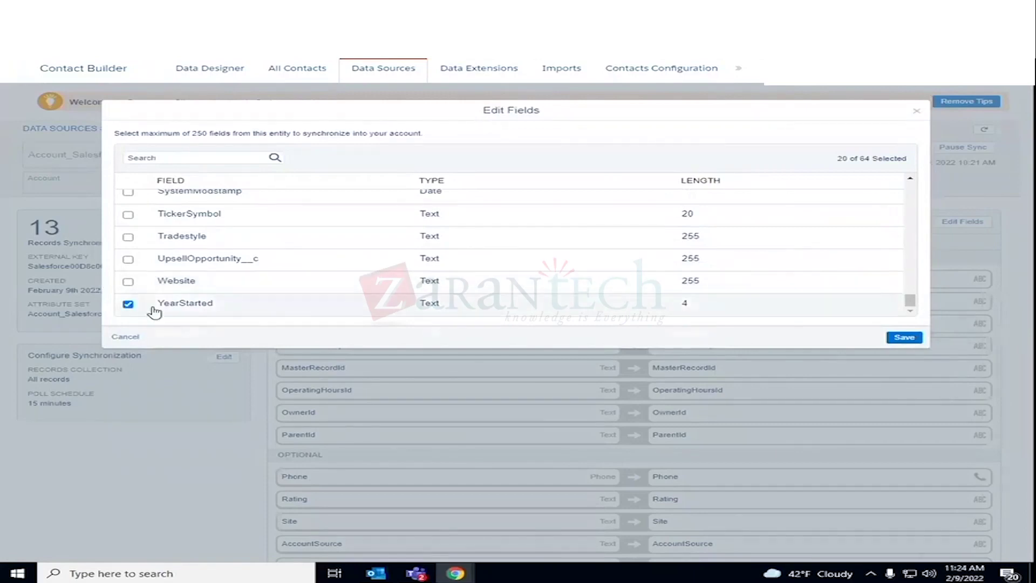
{"action": "left_click", "coordinate": [900, 339]}
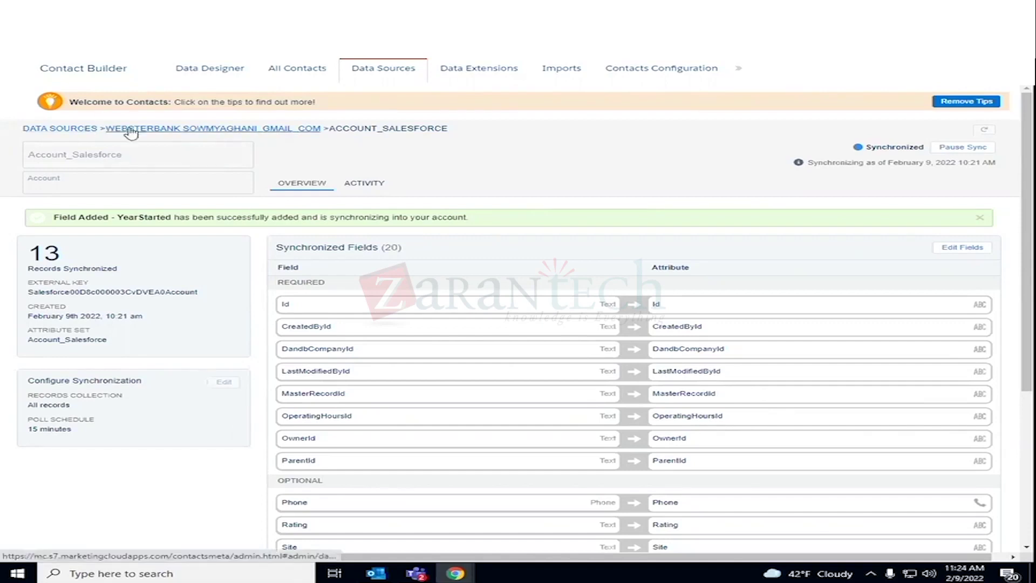
Return to the Websterbank data source's synchronized entities and open the Contact entity's details
{"action": "left_click", "coordinate": [62, 128]}
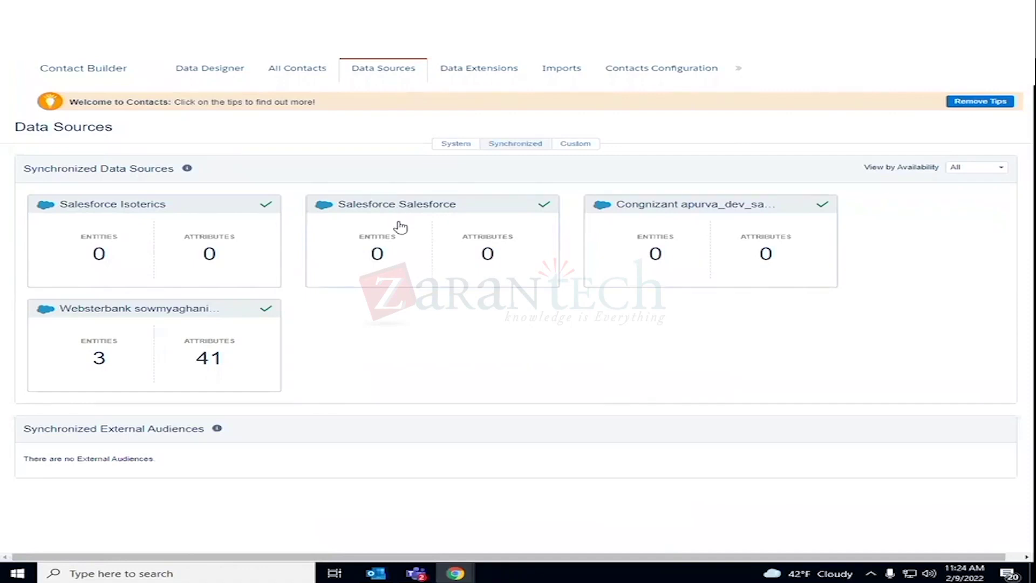
{"action": "left_click", "coordinate": [100, 339]}
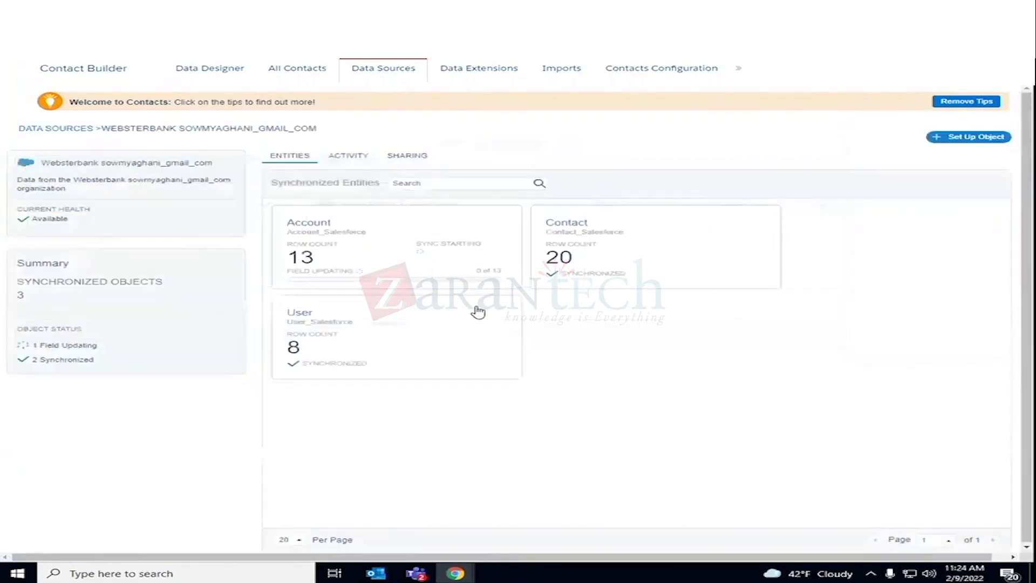
{"action": "left_click", "coordinate": [594, 267]}
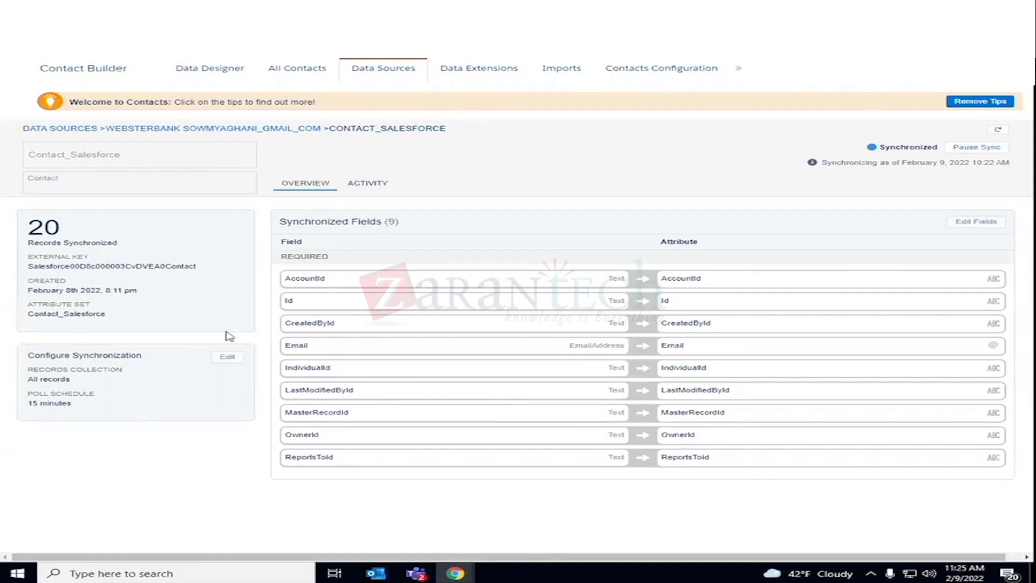
Try the created-since and email-address record collection options in the Contact entity's synchronization settings, and cancel the changes
{"action": "left_click", "coordinate": [228, 358]}
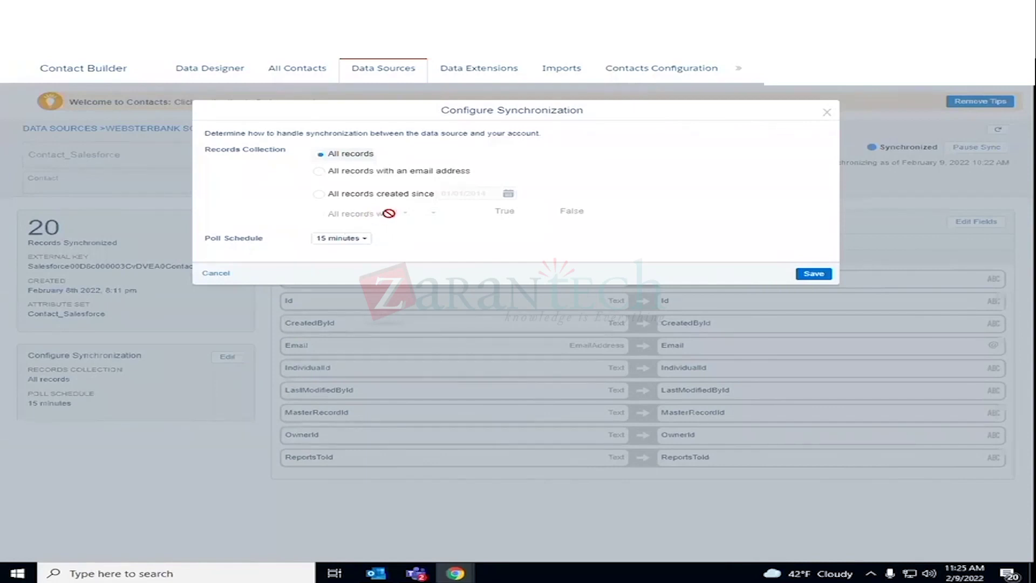
{"action": "left_click", "coordinate": [319, 195]}
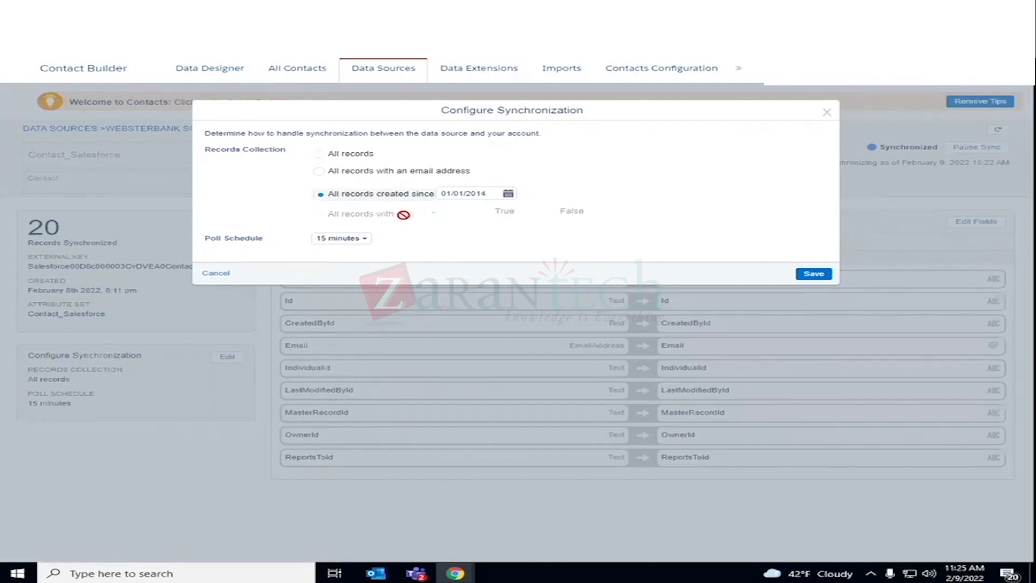
{"action": "left_click", "coordinate": [389, 178]}
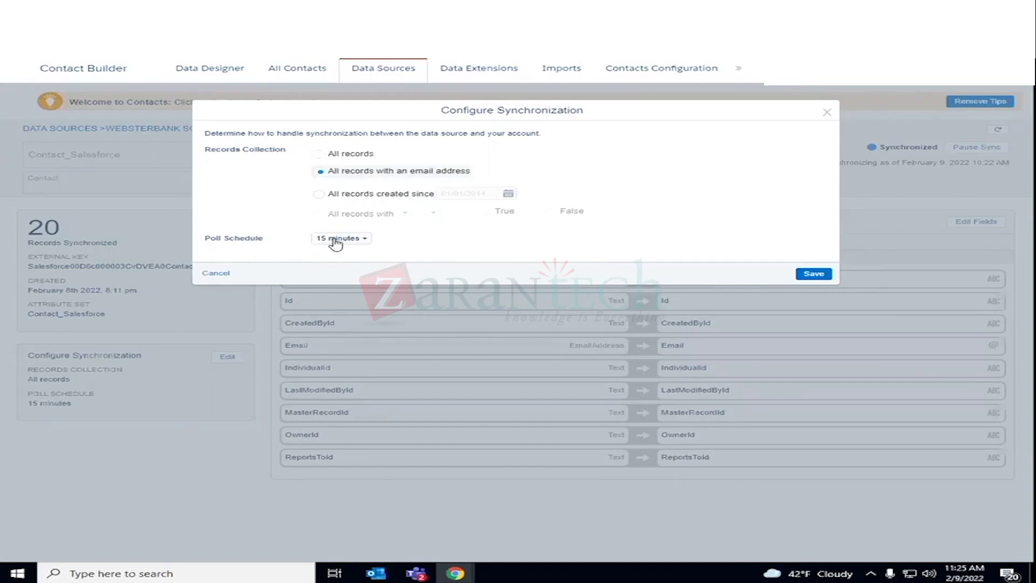
{"action": "left_click", "coordinate": [217, 273]}
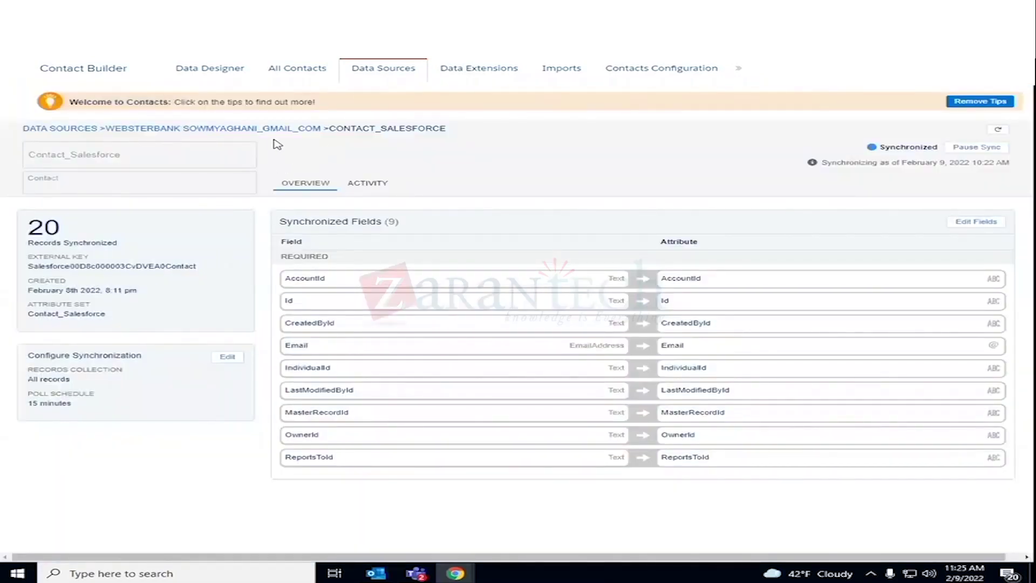
Return to the Websterbank data source's synchronized entities and start setting up another object
{"action": "left_click", "coordinate": [85, 129]}
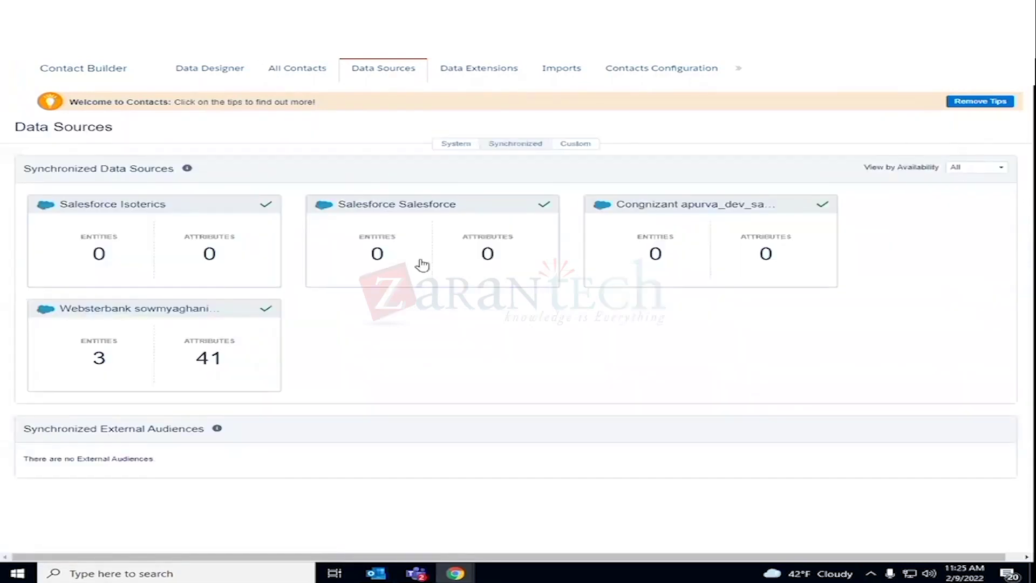
{"action": "left_click", "coordinate": [53, 341]}
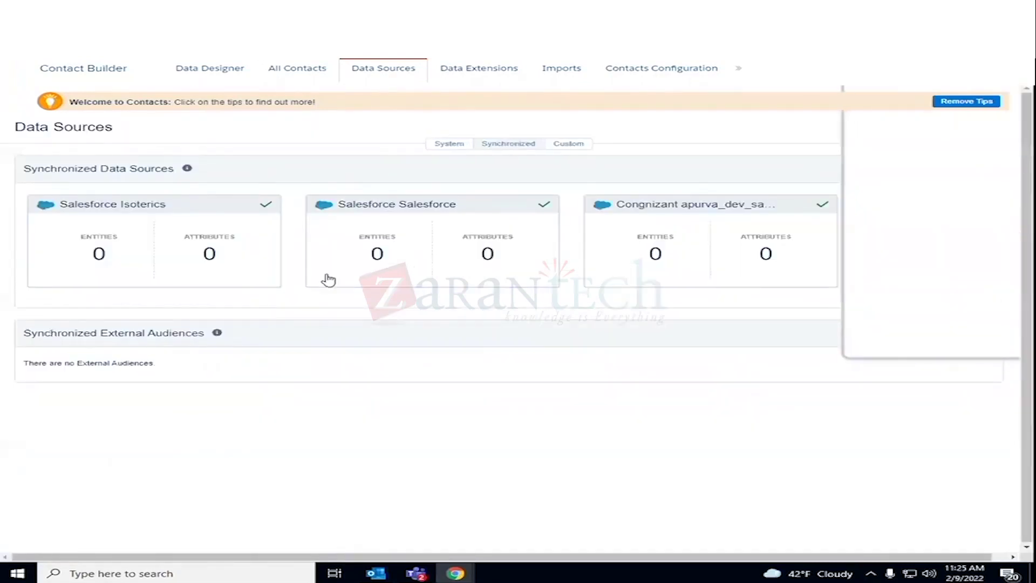
{"action": "left_click", "coordinate": [958, 138]}
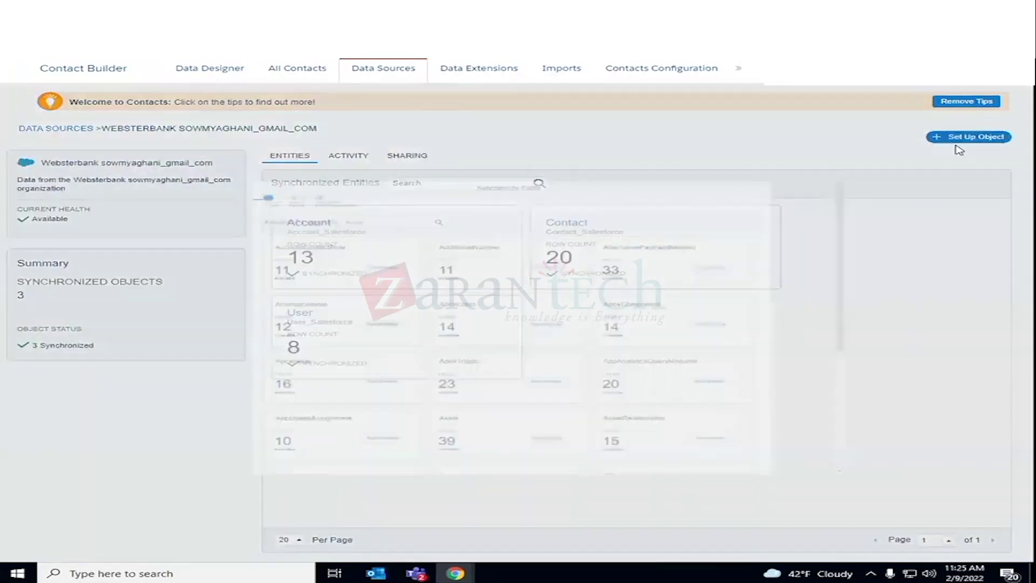
Search the available entities for "custom" and choose custom1_Sow__c for synchronization
{"action": "scroll", "coordinate": [672, 340], "scroll_direction": "down", "scroll_amount": 6}
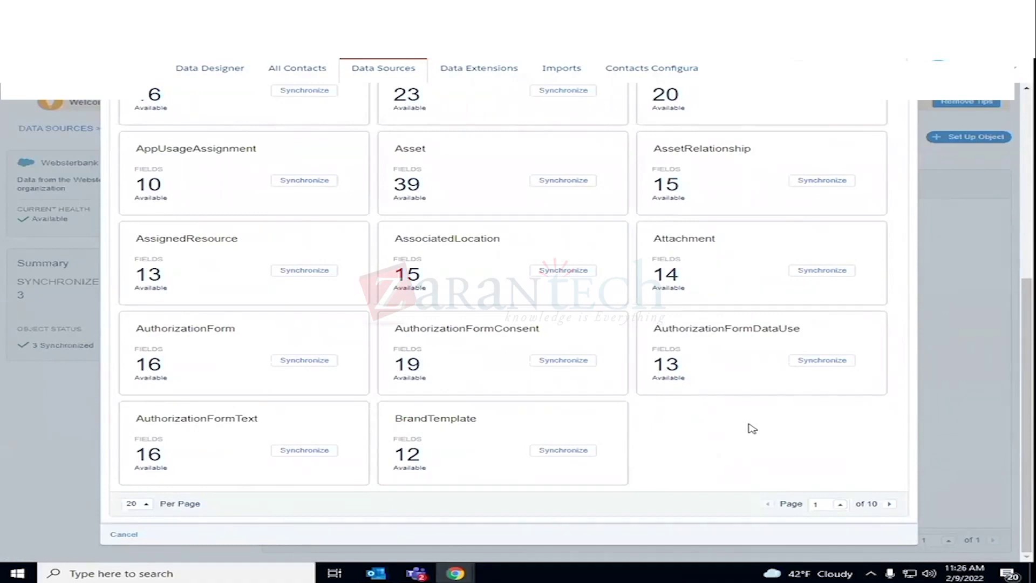
{"action": "scroll", "coordinate": [860, 490], "scroll_direction": "up", "scroll_amount": 7}
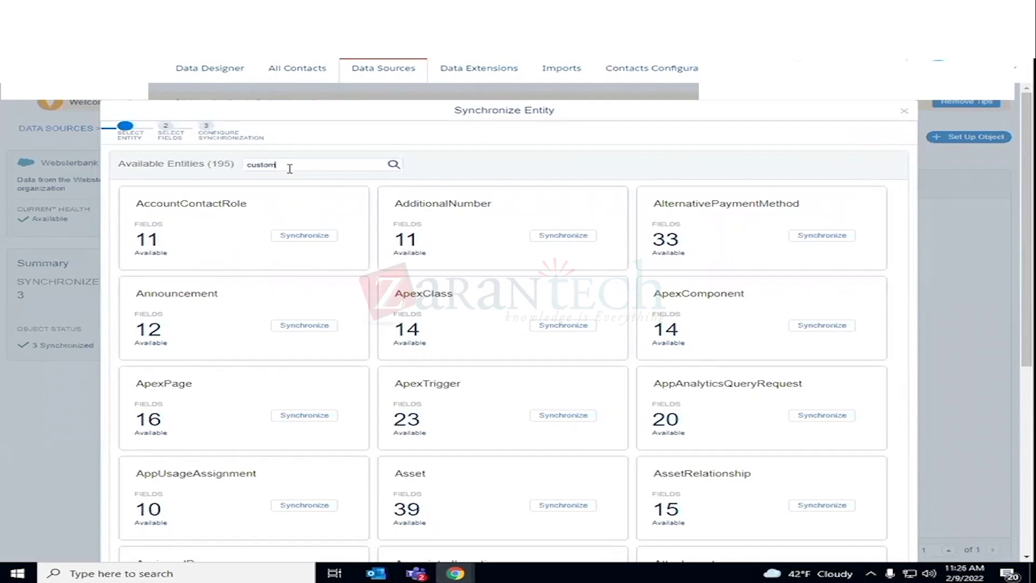
{"action": "key", "text": "Return"}
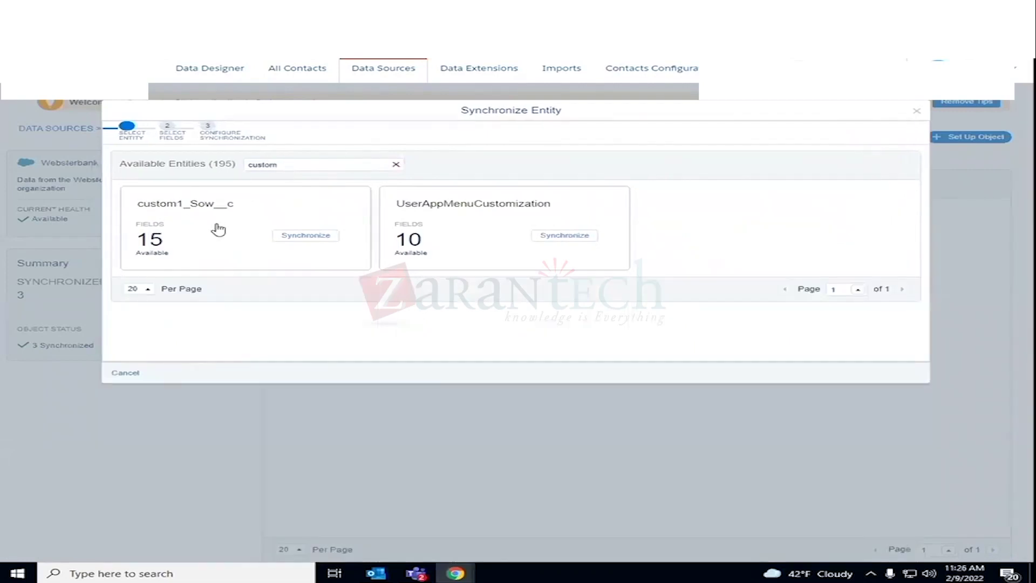
{"action": "left_click", "coordinate": [297, 238]}
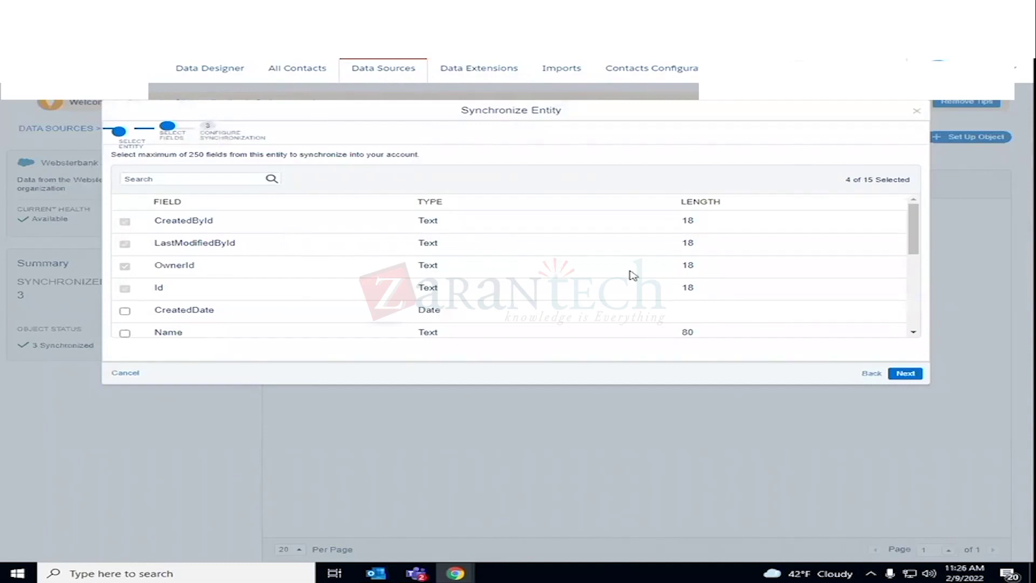
Select the Is_Interested_in_Campaign__c, istrue__c, CreatedDate and Name fields of custom1_Sow__c for synchronization
{"action": "left_click_drag", "start_coordinate": [919, 238], "coordinate": [920, 280]}
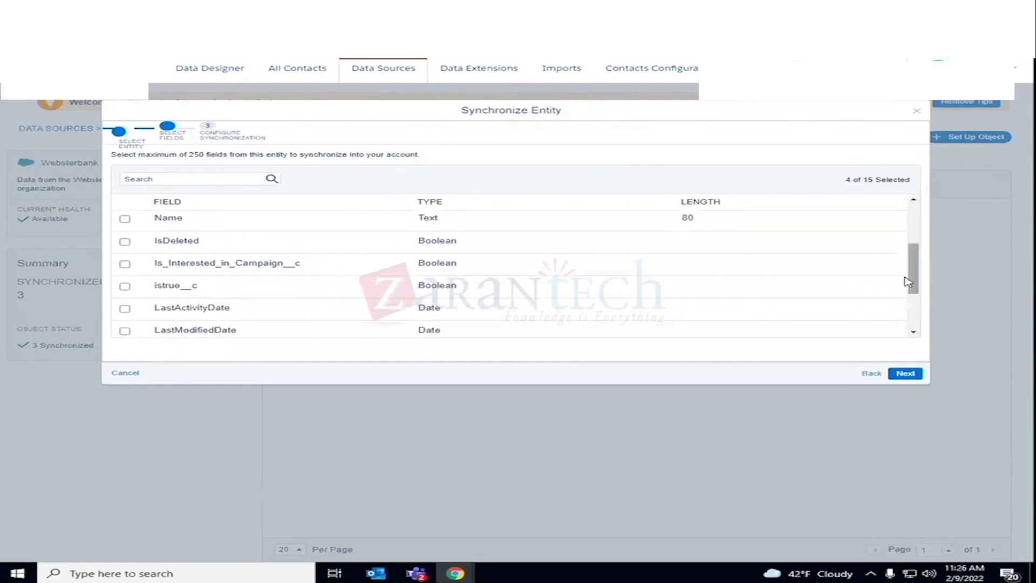
{"action": "left_click", "coordinate": [125, 264]}
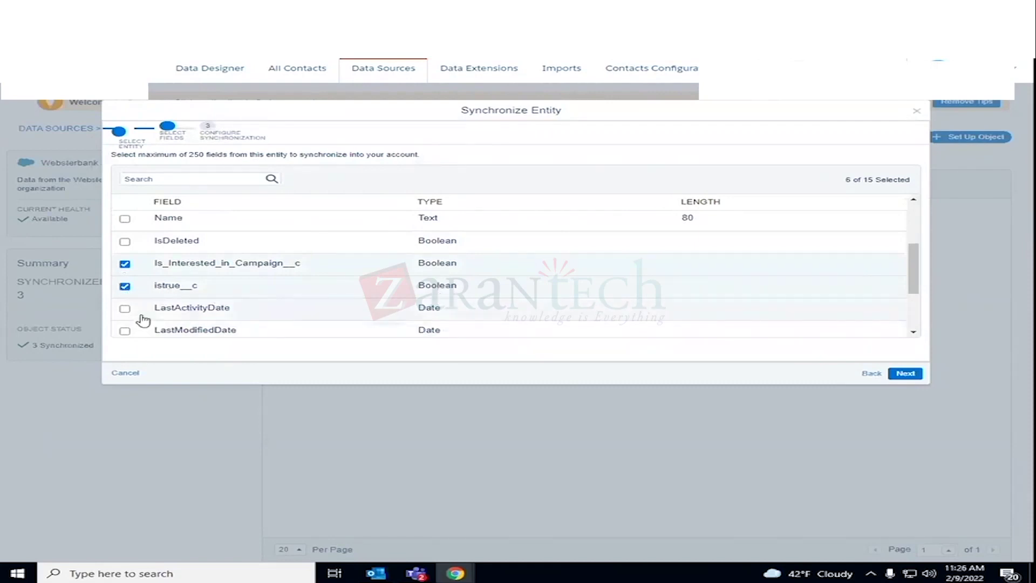
{"action": "scroll", "coordinate": [200, 293], "scroll_direction": "up", "scroll_amount": 2}
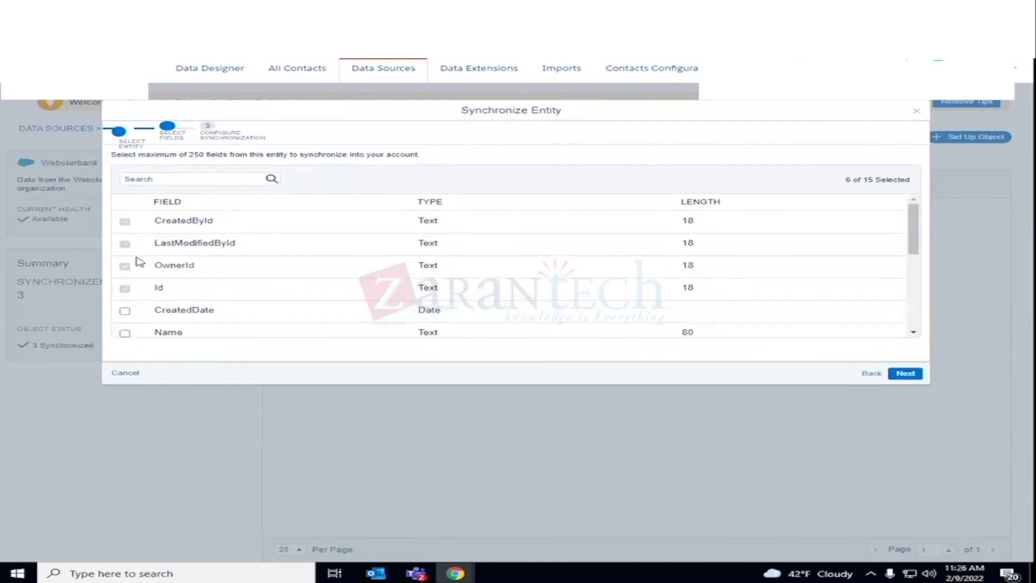
{"action": "left_click", "coordinate": [125, 311]}
{"action": "left_click", "coordinate": [126, 333]}
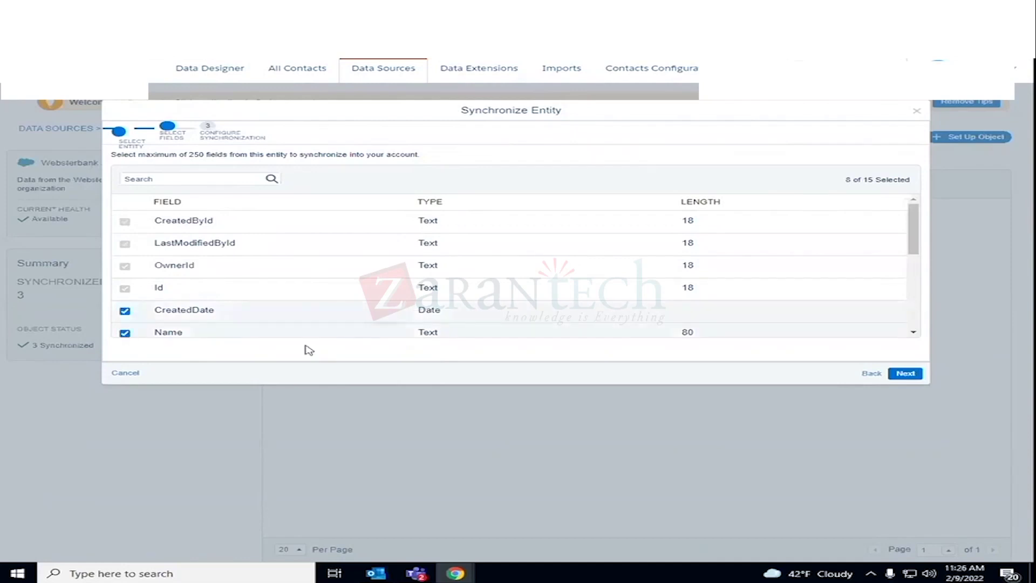
Add LastReferencedDate, name__c and SystemModstamp to the selected fields and continue to the synchronization configuration
{"action": "scroll", "coordinate": [275, 319], "scroll_direction": "down", "scroll_amount": 2}
{"action": "left_click", "coordinate": [124, 296]}
{"action": "scroll", "coordinate": [207, 298], "scroll_direction": "down", "scroll_amount": 2}
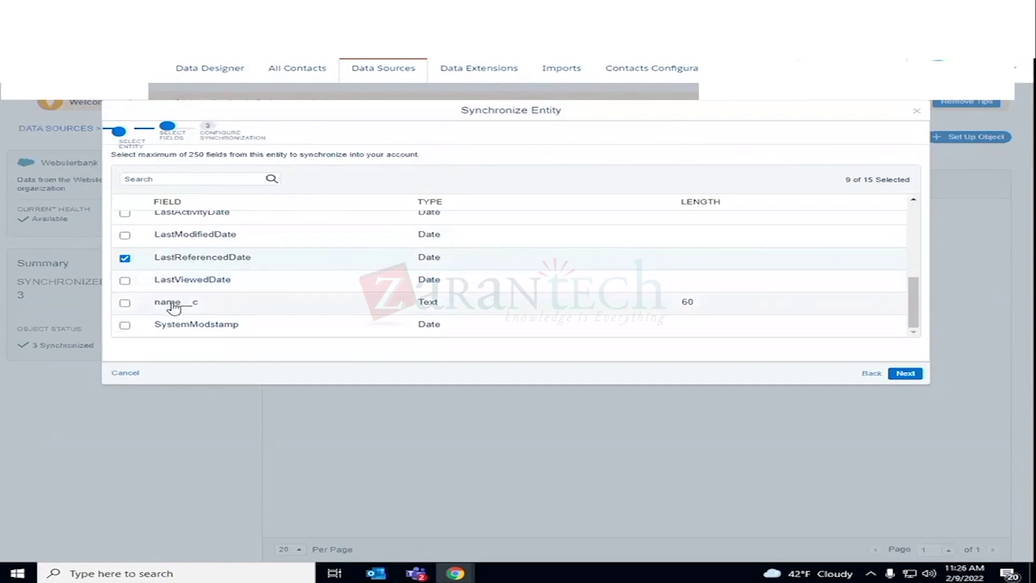
{"action": "left_click", "coordinate": [125, 303]}
{"action": "left_click", "coordinate": [124, 325]}
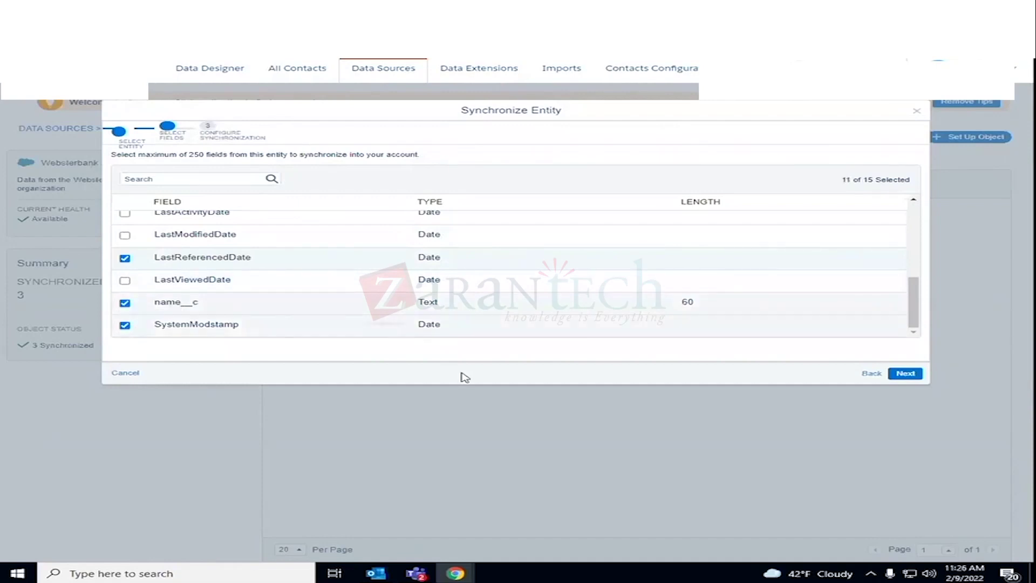
{"action": "left_click", "coordinate": [905, 374]}
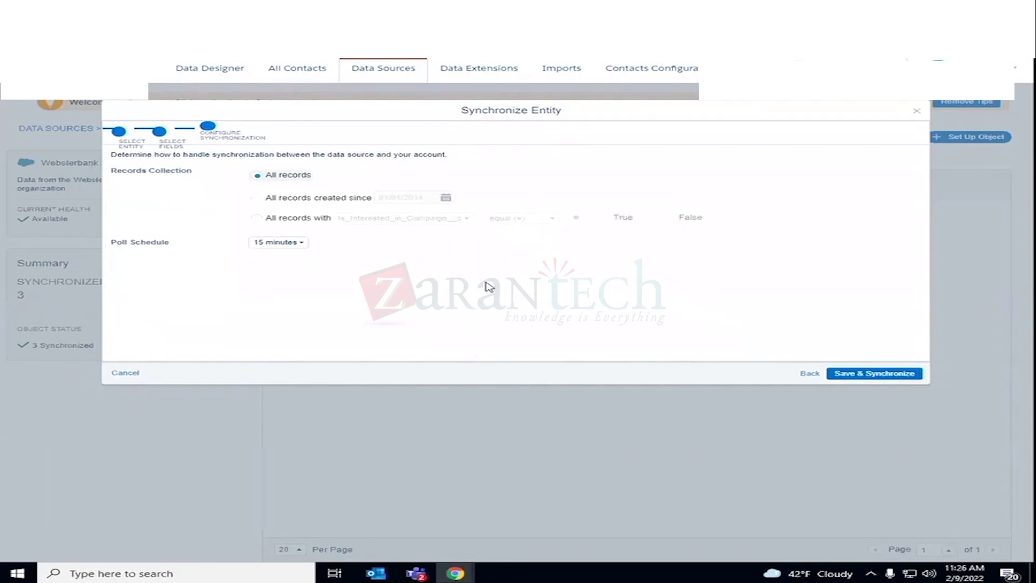
Try limiting the records collection with a field condition, switching between Is_Interested_in_Campaign__c and istrue__c
{"action": "left_click", "coordinate": [257, 220]}
{"action": "left_click", "coordinate": [454, 224]}
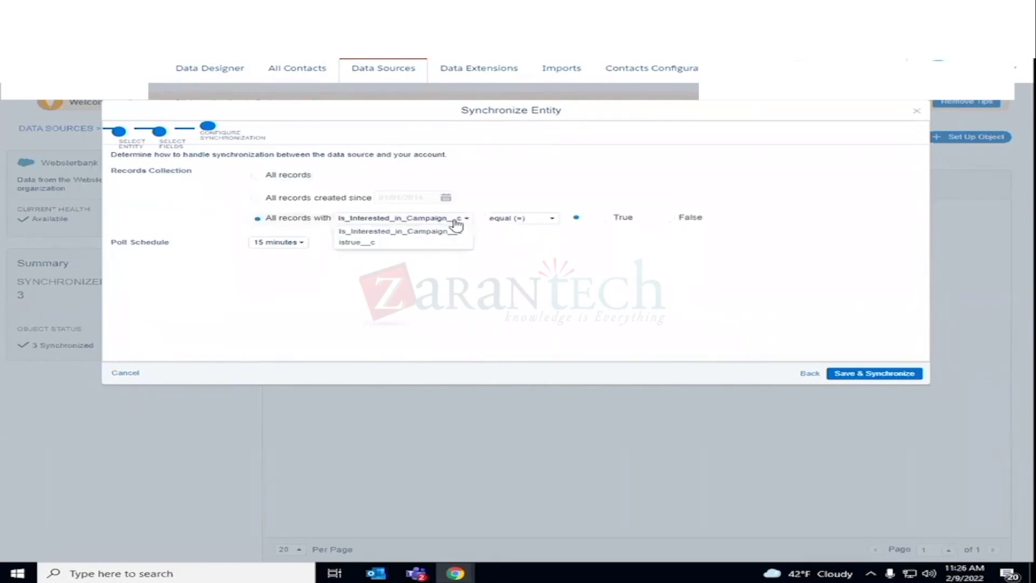
{"action": "left_click", "coordinate": [420, 232]}
{"action": "left_click", "coordinate": [434, 221]}
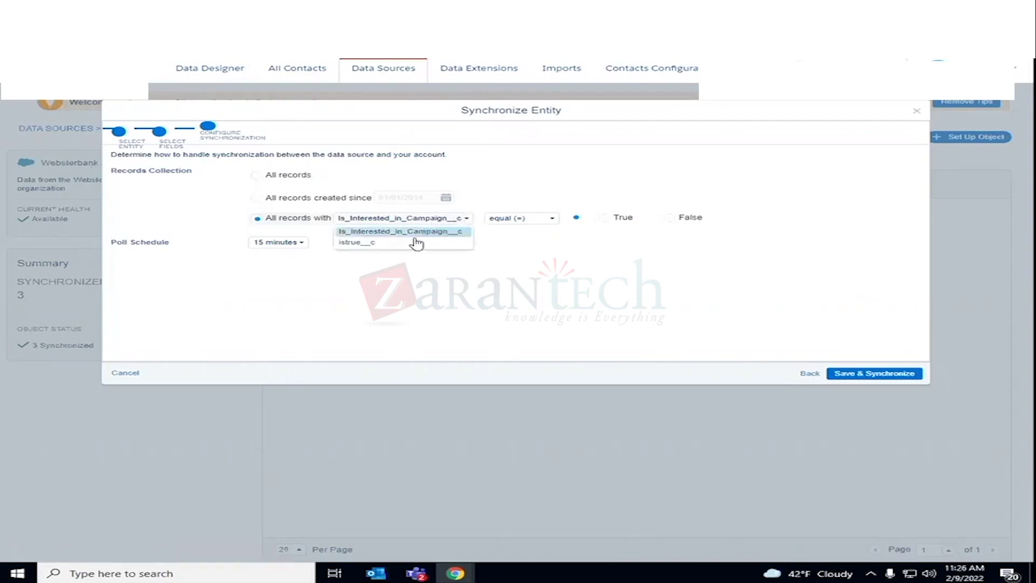
{"action": "left_click", "coordinate": [415, 242]}
{"action": "left_click", "coordinate": [418, 223]}
{"action": "left_click", "coordinate": [408, 232]}
{"action": "left_click", "coordinate": [424, 221]}
{"action": "left_click", "coordinate": [396, 243]}
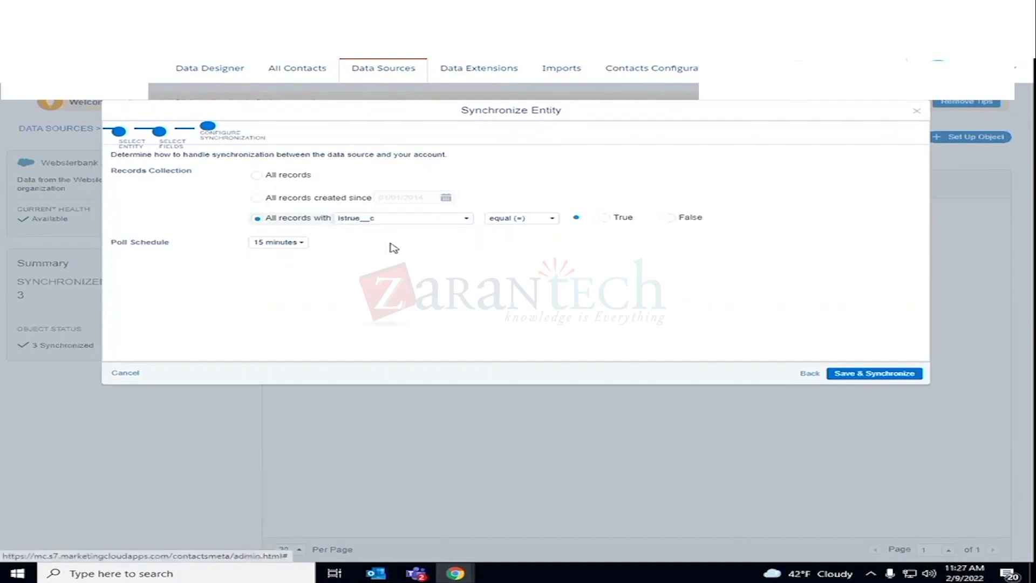
{"action": "left_click", "coordinate": [407, 221]}
{"action": "left_click", "coordinate": [389, 242]}
{"action": "left_click", "coordinate": [415, 223]}
{"action": "left_click", "coordinate": [407, 232]}
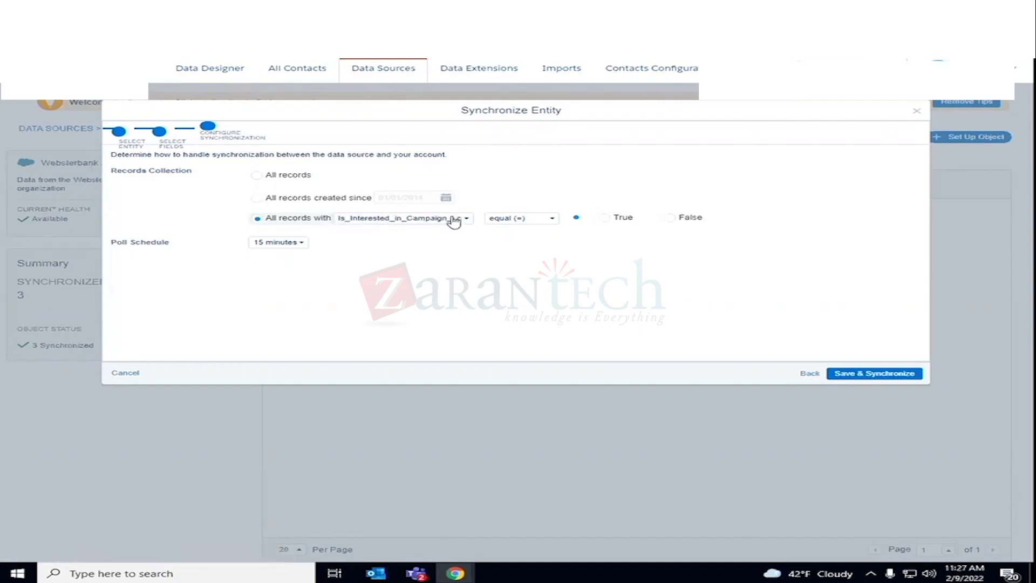
Try the equal operator and the False and True values for the Is_Interested_in_Campaign__c condition
{"action": "left_click", "coordinate": [552, 221]}
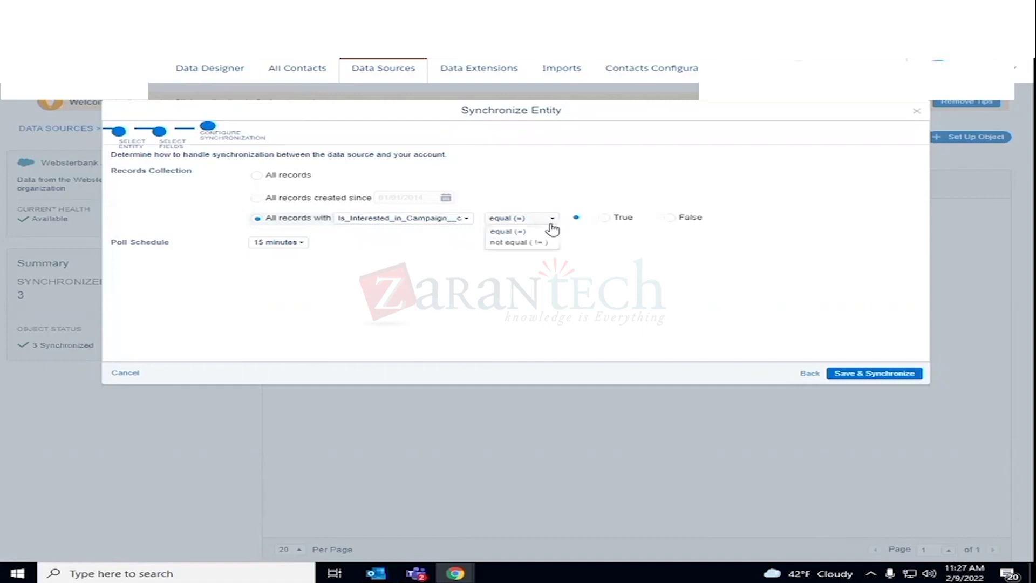
{"action": "left_click", "coordinate": [526, 236]}
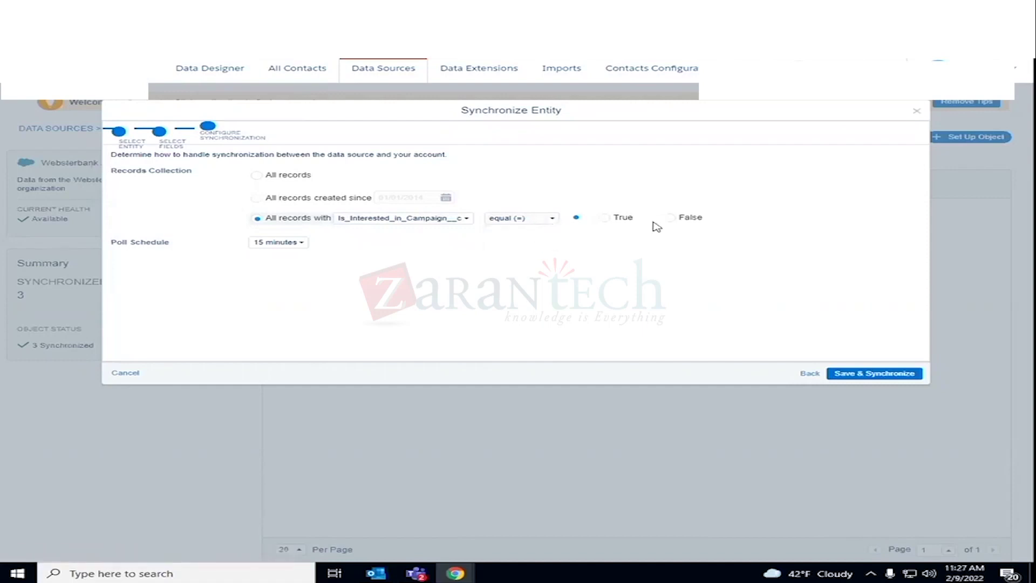
{"action": "left_click", "coordinate": [671, 218]}
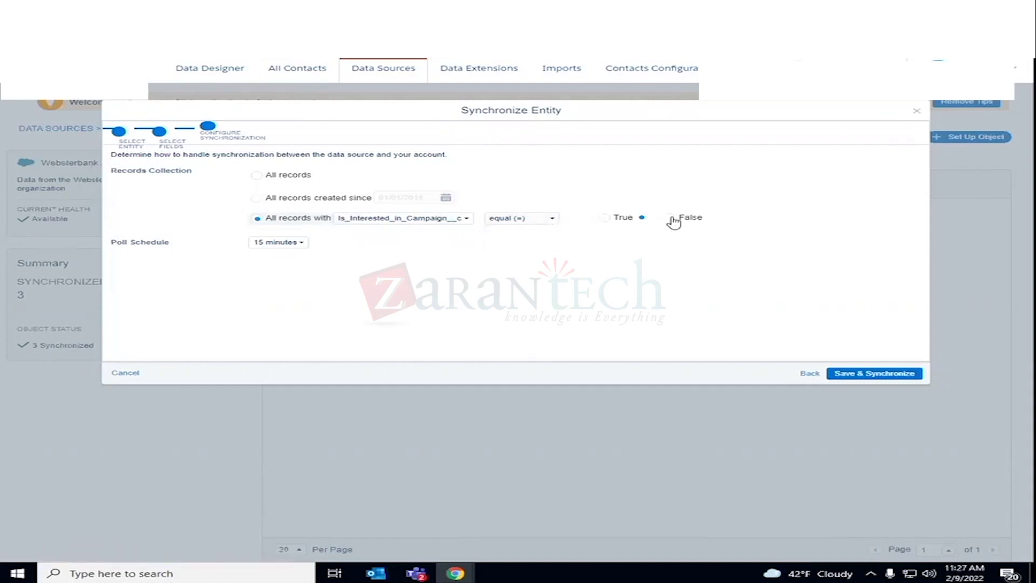
{"action": "left_click", "coordinate": [626, 220]}
{"action": "left_click", "coordinate": [425, 229]}
{"action": "left_click", "coordinate": [684, 327]}
Set the records collection to all records, and save and synchronize the custom1_Sow__c entity
{"action": "left_click", "coordinate": [257, 198]}
{"action": "left_click", "coordinate": [257, 176]}
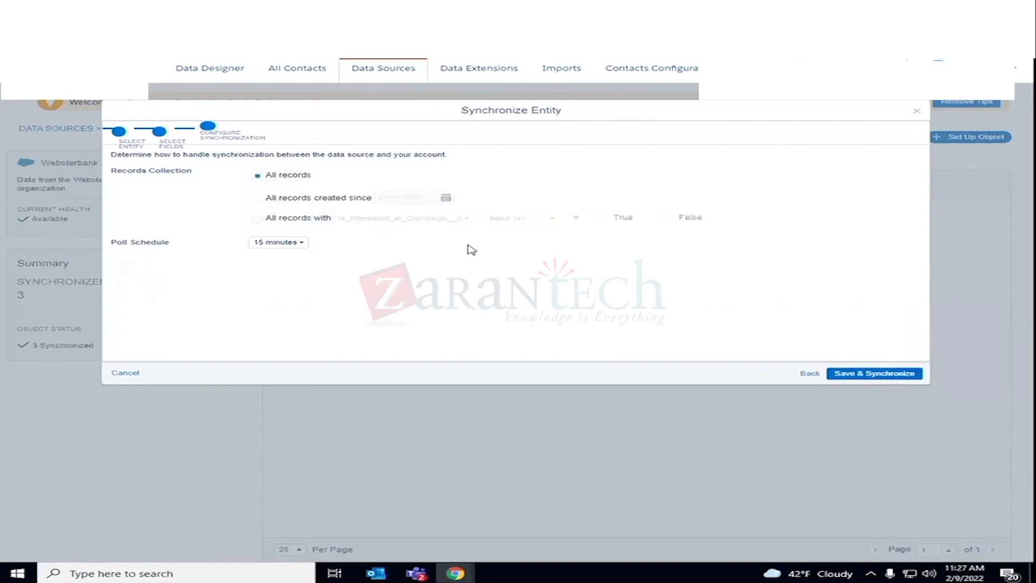
{"action": "left_click", "coordinate": [857, 377]}
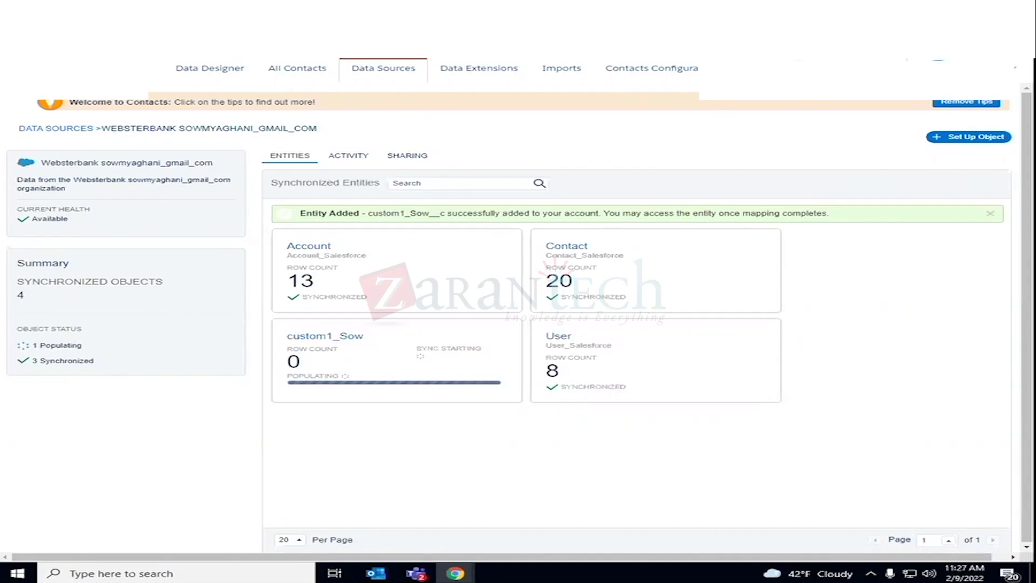
Switch to the custom1_Sow object definition in Salesforce and examine its details, standard fields and custom fields
{"action": "left_click", "coordinate": [451, 10]}
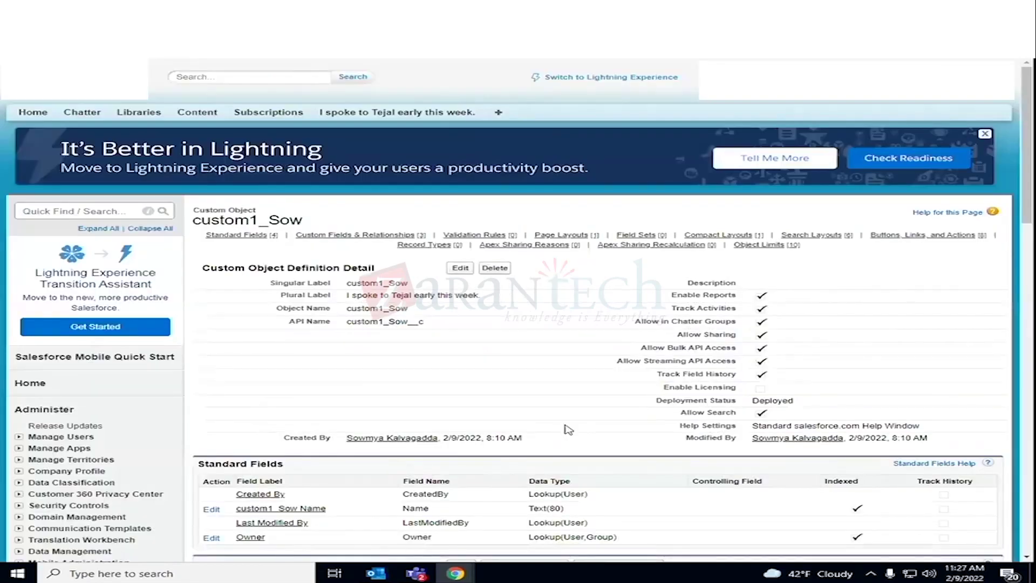
{"action": "scroll", "coordinate": [568, 429], "scroll_direction": "down", "scroll_amount": 5}
{"action": "scroll", "coordinate": [568, 429], "scroll_direction": "up", "scroll_amount": 5}
{"action": "scroll", "coordinate": [568, 429], "scroll_direction": "down", "scroll_amount": 3}
{"action": "scroll", "coordinate": [568, 429], "scroll_direction": "up", "scroll_amount": 3}
{"action": "scroll", "coordinate": [566, 429], "scroll_direction": "down", "scroll_amount": 1}
{"action": "scroll", "coordinate": [566, 429], "scroll_direction": "down", "scroll_amount": 1}
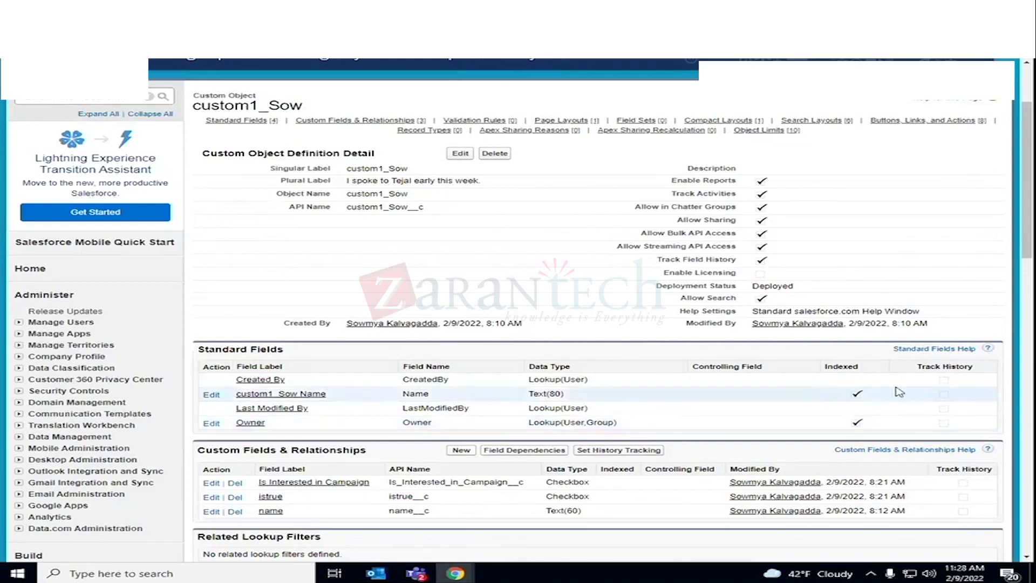
{"action": "scroll", "coordinate": [755, 390], "scroll_direction": "down", "scroll_amount": 2}
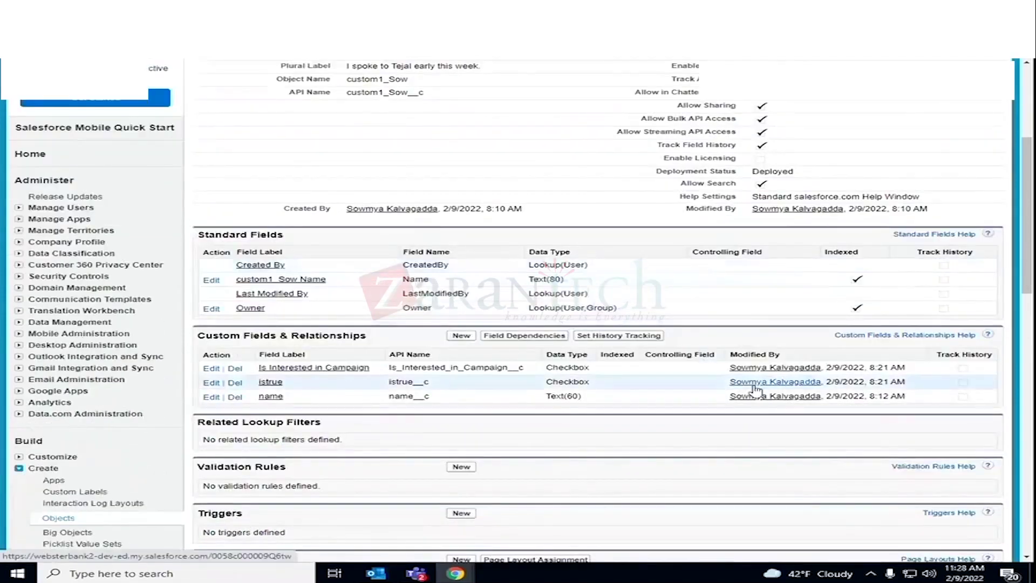
{"action": "scroll", "coordinate": [756, 390], "scroll_direction": "up", "scroll_amount": 3}
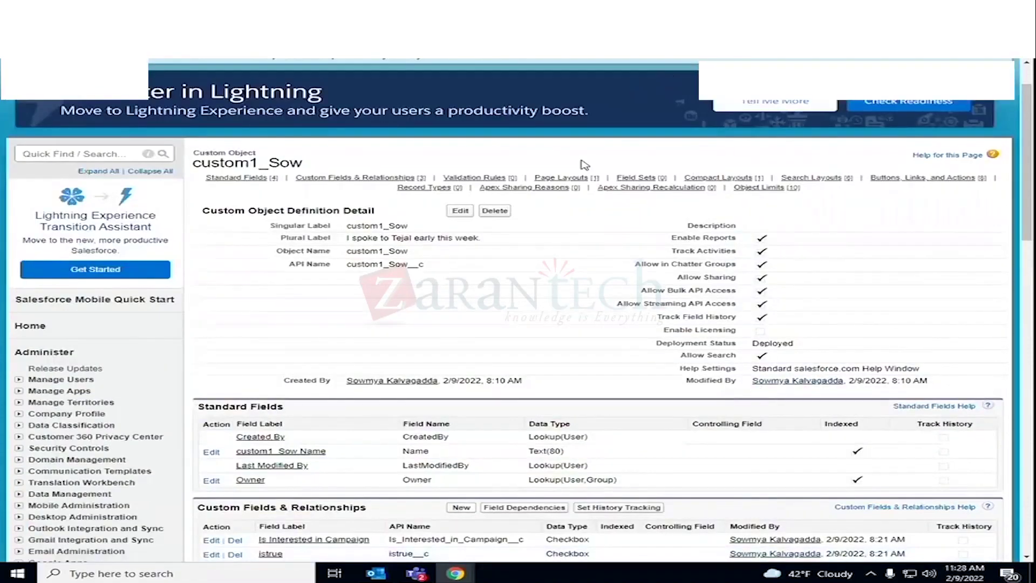
{"action": "scroll", "coordinate": [441, 172], "scroll_direction": "down", "scroll_amount": 3}
{"action": "scroll", "coordinate": [444, 204], "scroll_direction": "up", "scroll_amount": 4}
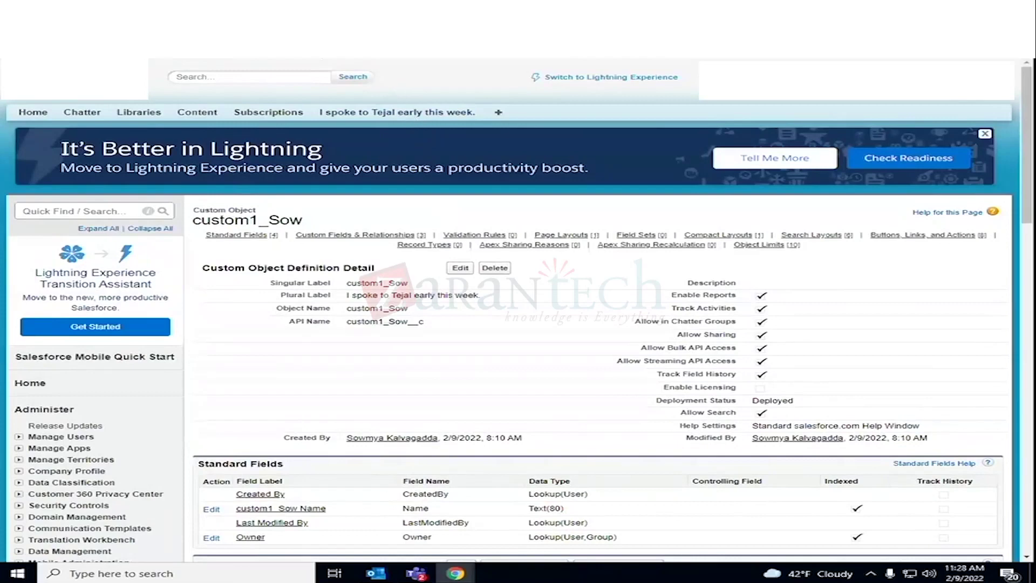
Open the bookmarked Workbench_Salesforce site in a new browser tab
{"action": "left_click", "coordinate": [315, 57]}
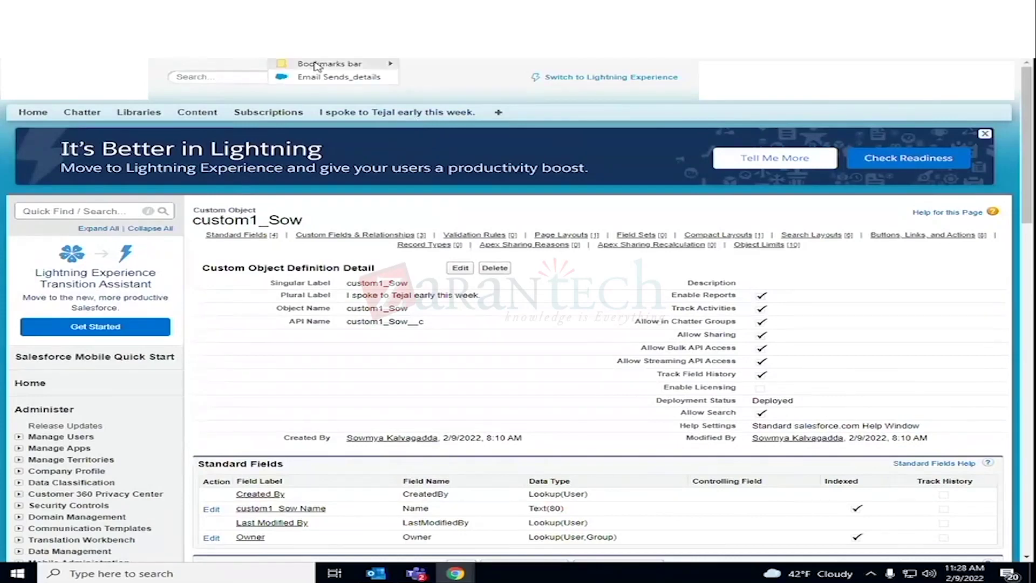
{"action": "mouse_move", "coordinate": [319, 63]}
{"action": "left_click", "coordinate": [458, 82]}
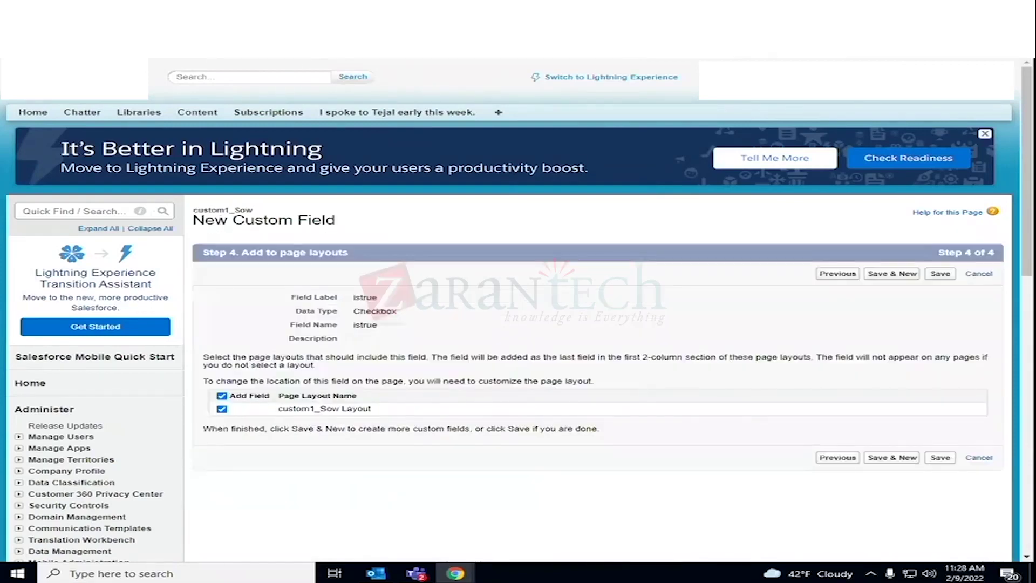
{"action": "key", "text": "ctrl+t"}
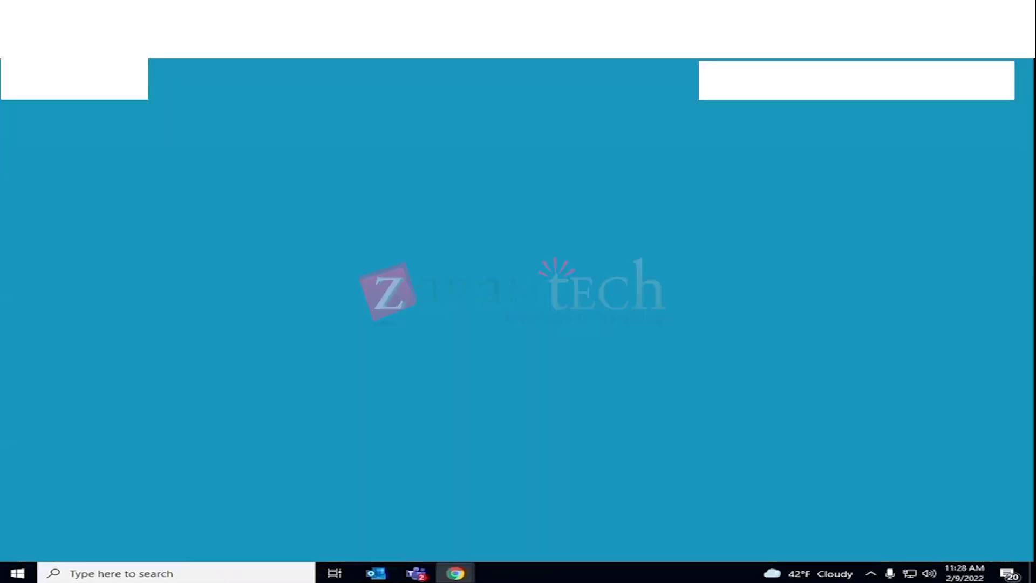
{"action": "left_click", "coordinate": [327, 51]}
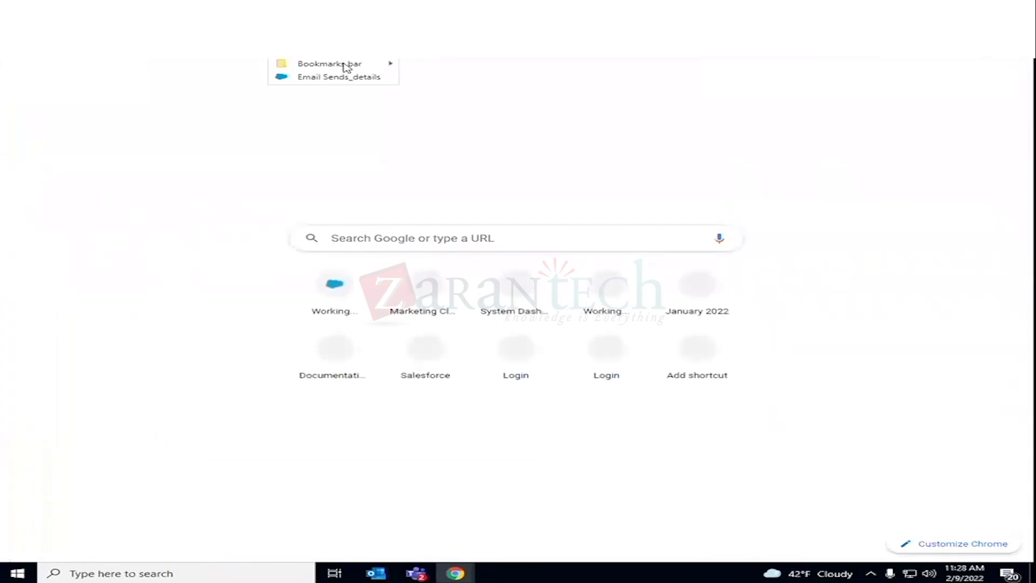
{"action": "mouse_move", "coordinate": [374, 66]}
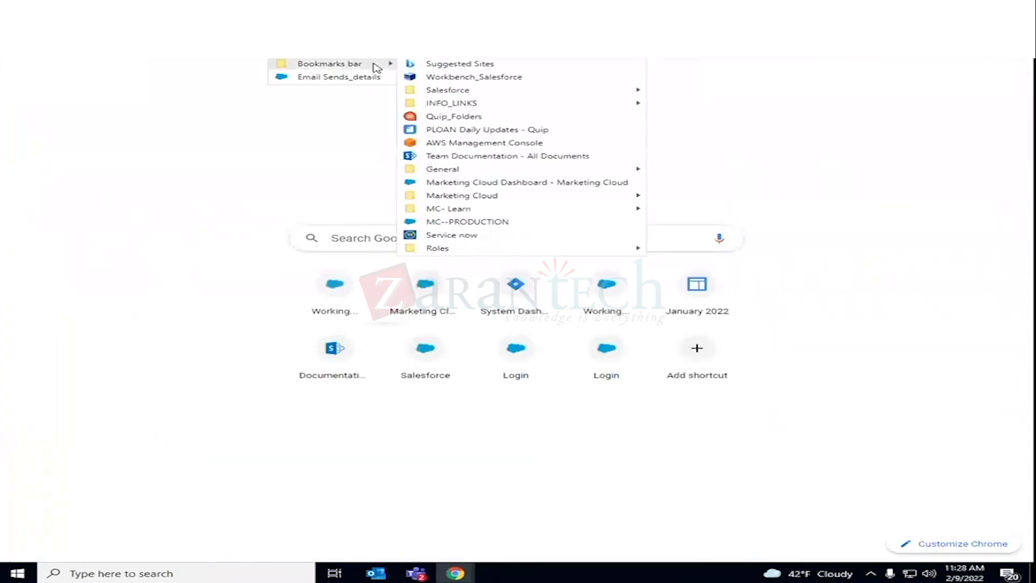
{"action": "left_click", "coordinate": [430, 79]}
Set the Workbench login environment to Sandbox and agree to the terms of service
{"action": "left_click", "coordinate": [451, 97]}
{"action": "left_click", "coordinate": [406, 114]}
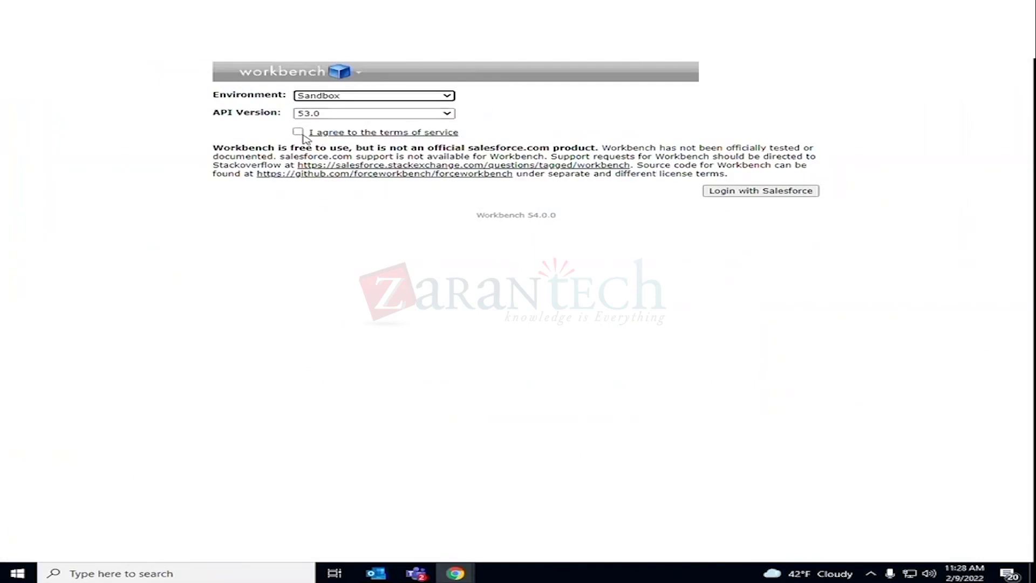
{"action": "left_click", "coordinate": [298, 132]}
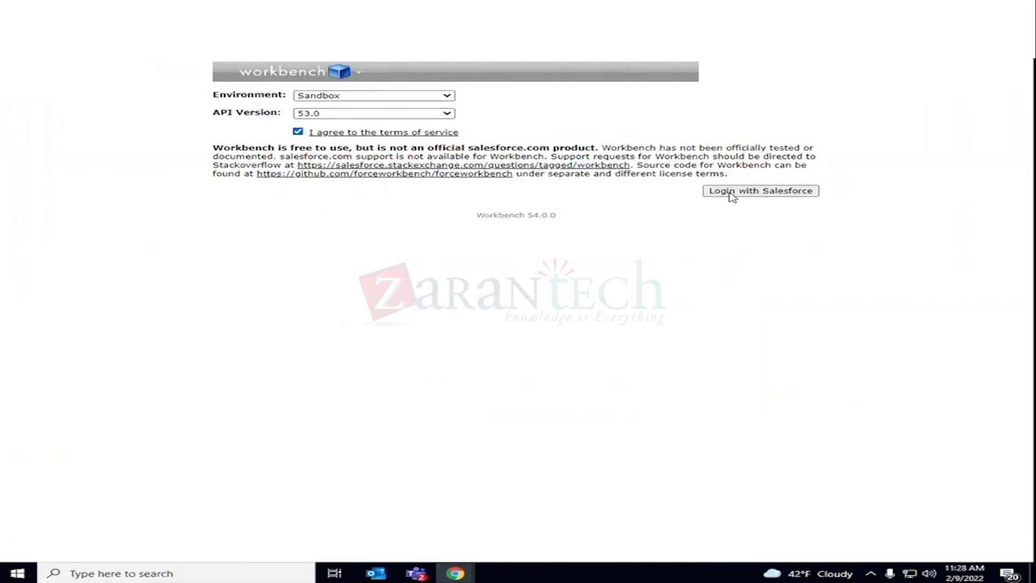
Start the Sandbox login with Salesforce, and reopen the bookmarked Workbench_Salesforce site in a new browser tab
{"action": "left_click", "coordinate": [732, 194]}
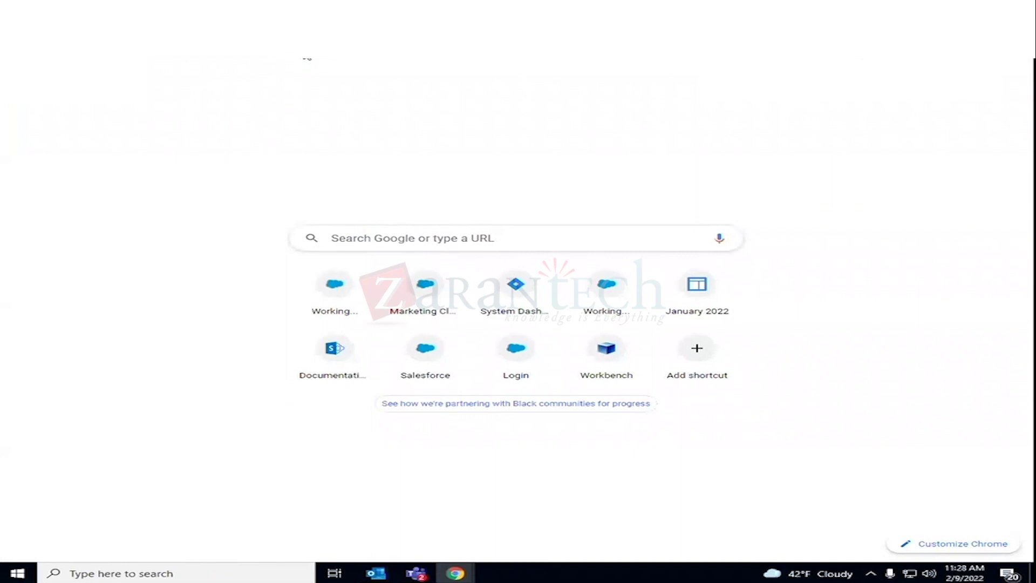
{"action": "left_click", "coordinate": [295, 48]}
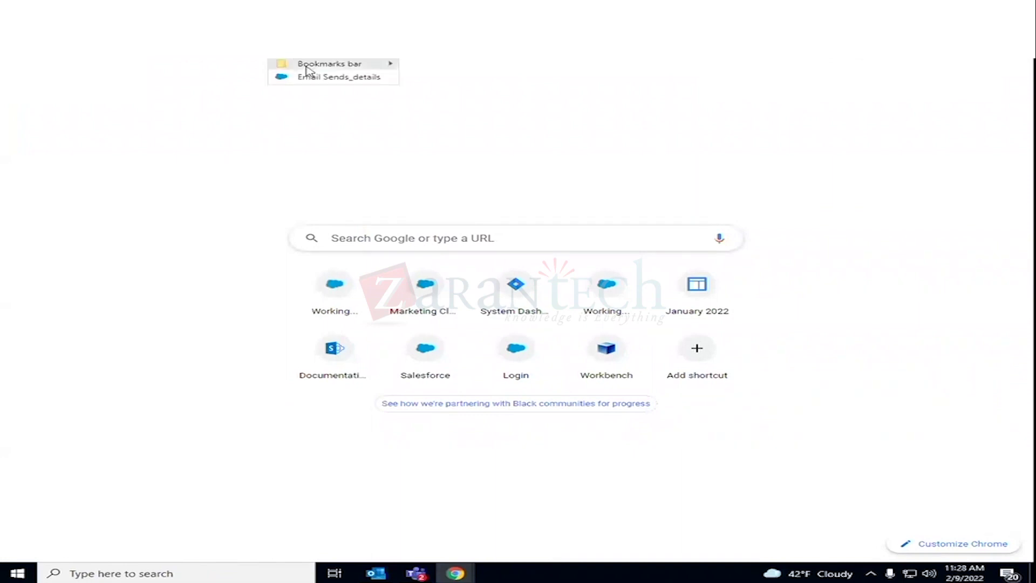
{"action": "mouse_move", "coordinate": [392, 71]}
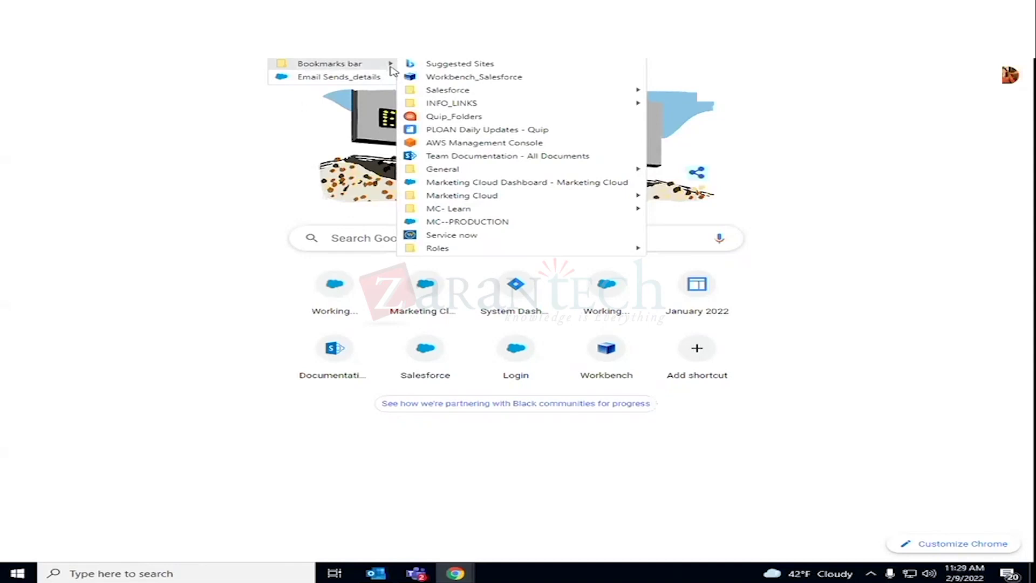
{"action": "left_click", "coordinate": [435, 78]}
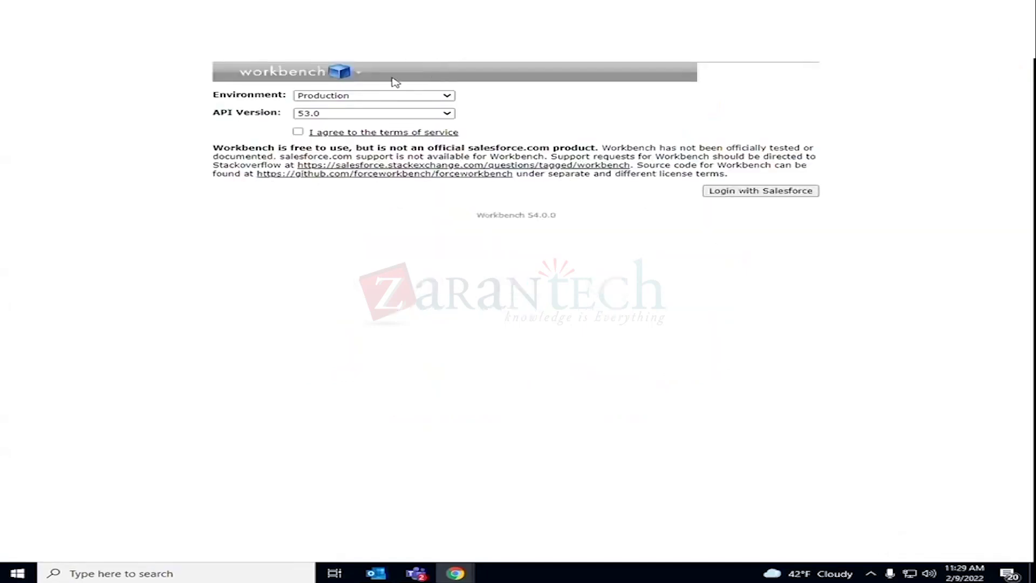
Set the Workbench environment to Production, agree to the terms of service, and start the login with Salesforce
{"action": "left_click", "coordinate": [370, 96]}
{"action": "left_click", "coordinate": [345, 115]}
{"action": "left_click", "coordinate": [298, 133]}
{"action": "left_click", "coordinate": [375, 96]}
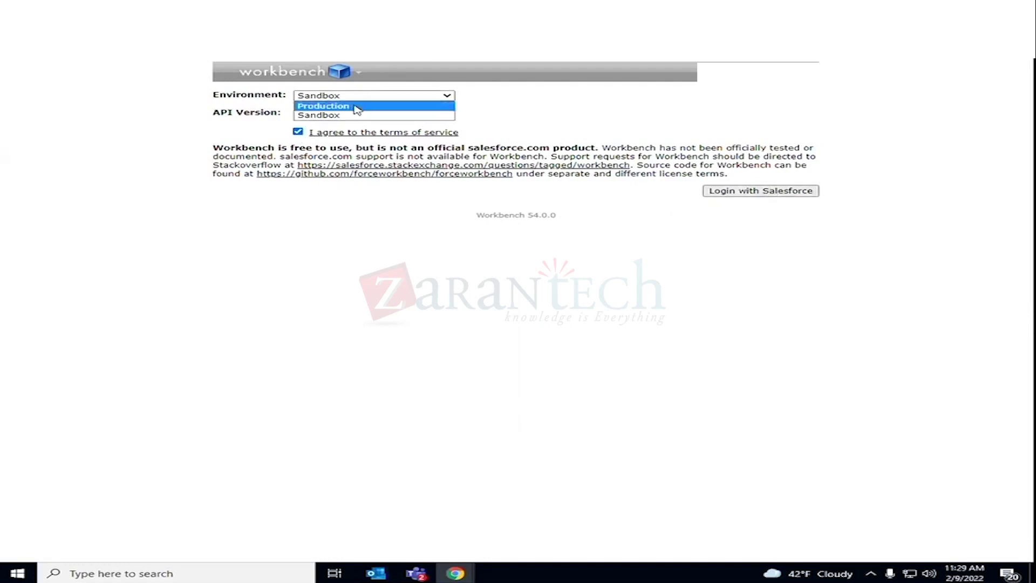
{"action": "left_click", "coordinate": [373, 107]}
{"action": "left_click", "coordinate": [740, 193]}
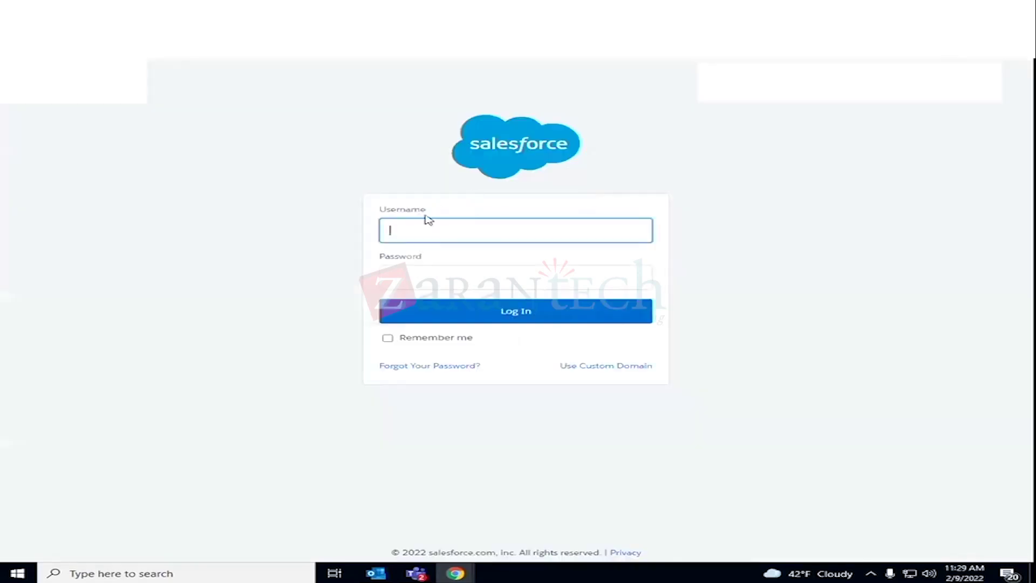
Log in to Salesforce with the saved username and password, and allow Workbench access to the account
{"action": "left_click", "coordinate": [425, 229]}
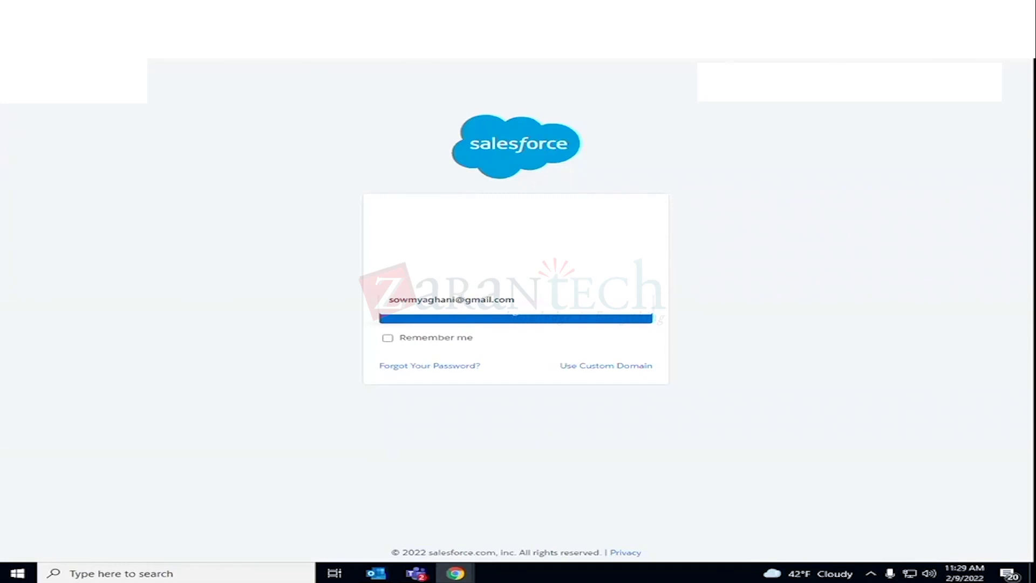
{"action": "left_click", "coordinate": [483, 297]}
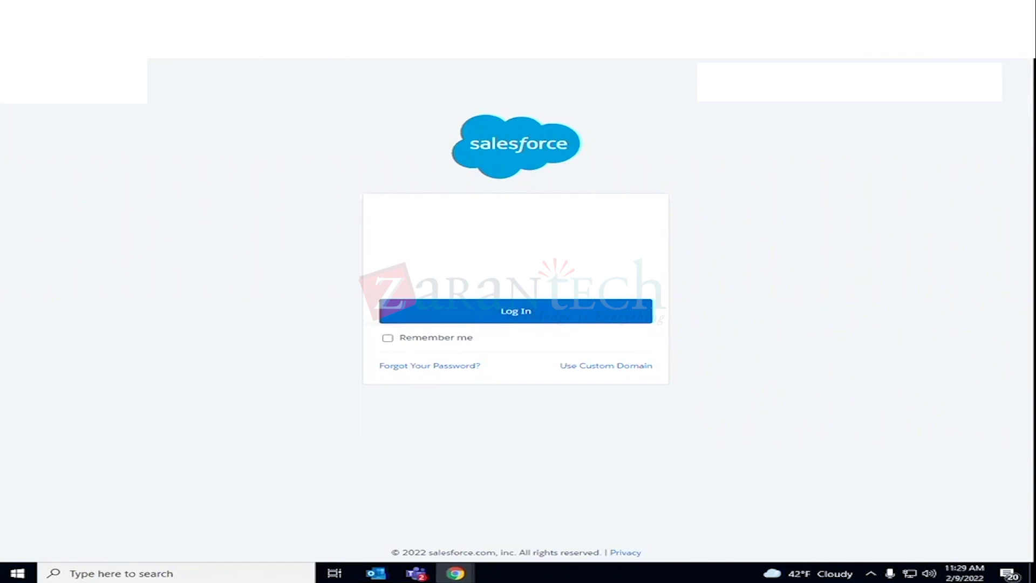
{"action": "left_click", "coordinate": [479, 318]}
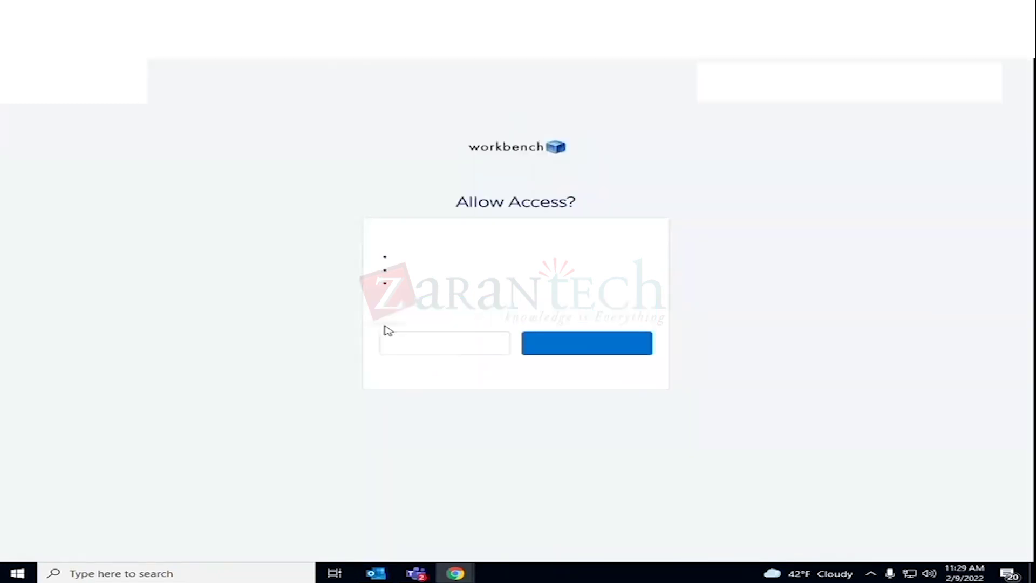
{"action": "left_click", "coordinate": [611, 355]}
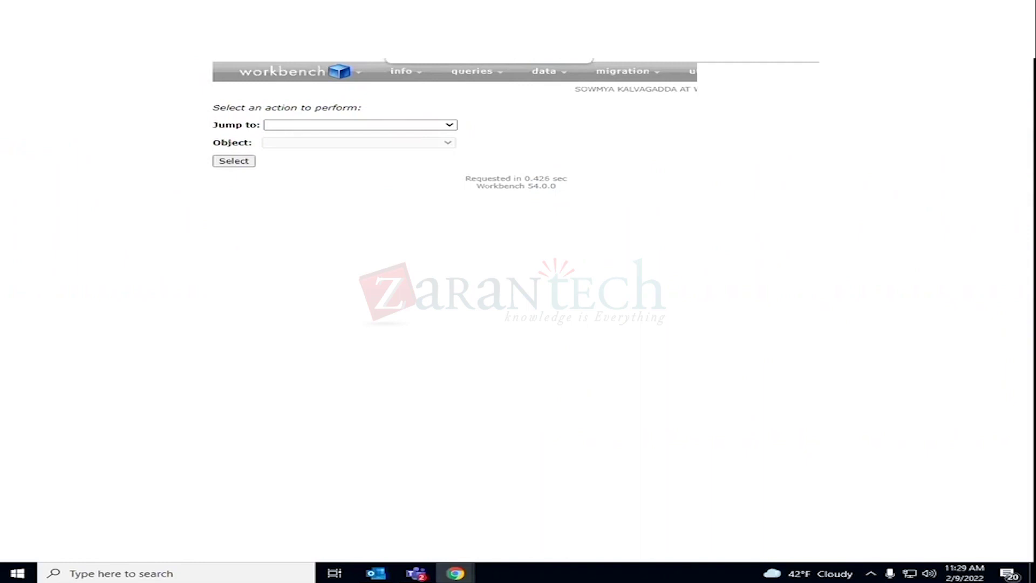
{"action": "mouse_move", "coordinate": [548, 72]}
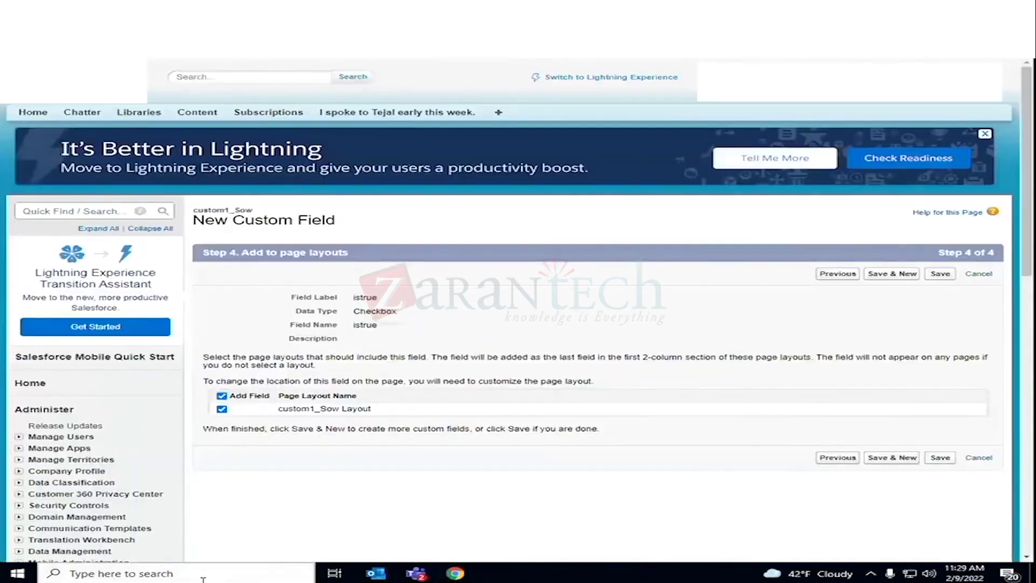
Find Excel 365 through the Windows search and launch it
{"action": "left_click", "coordinate": [203, 576]}
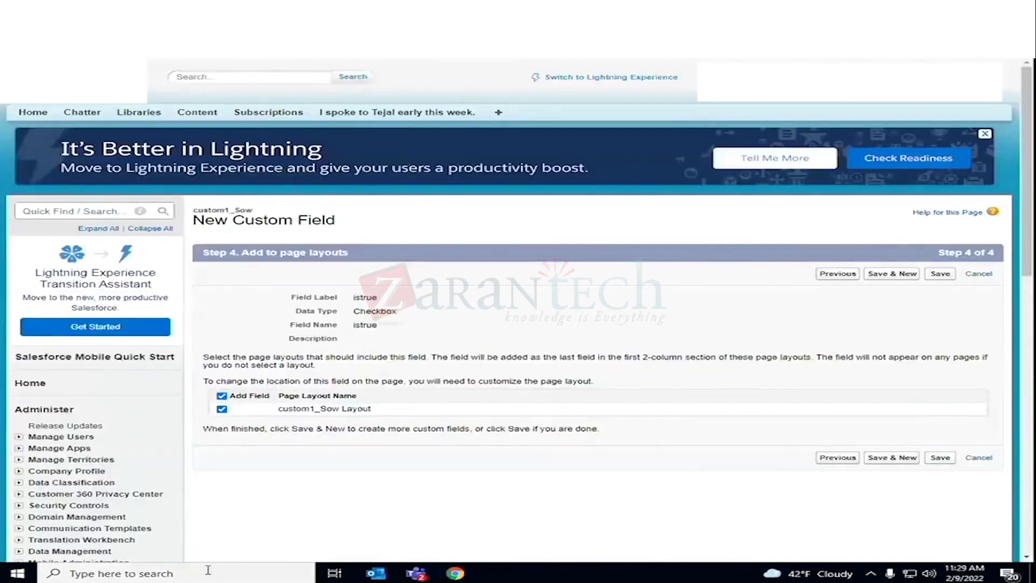
{"action": "type", "text": "excel"}
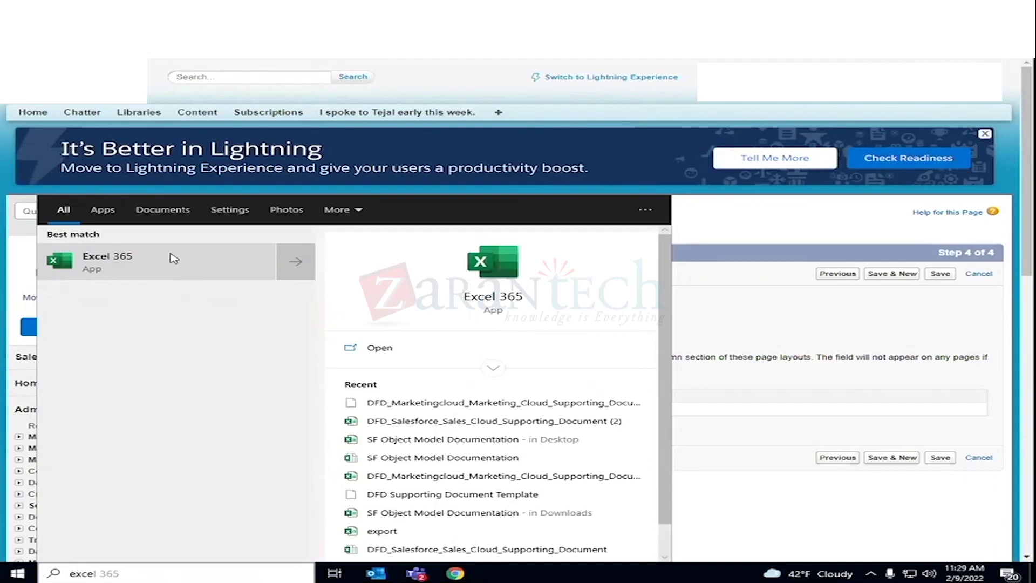
{"action": "left_click", "coordinate": [93, 264]}
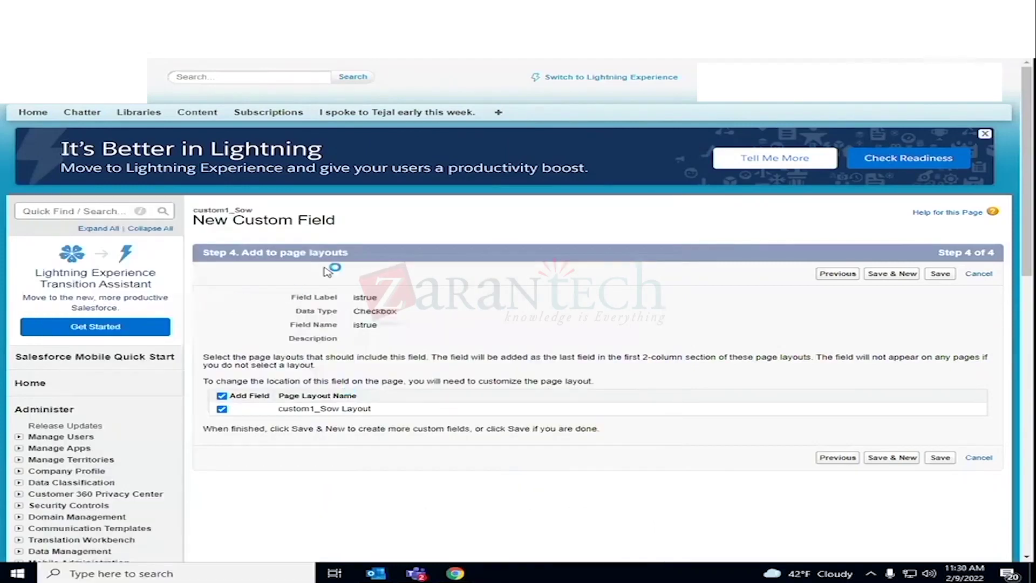
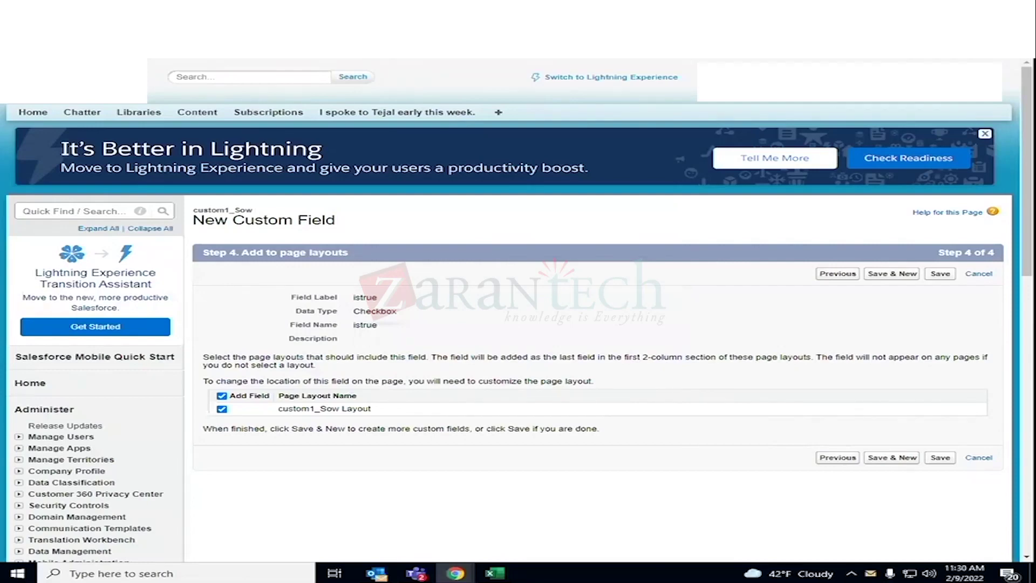
Go back to the field-level security step of the istrue custom field in Salesforce, and try to save the field again
{"action": "key", "text": "alt+Left"}
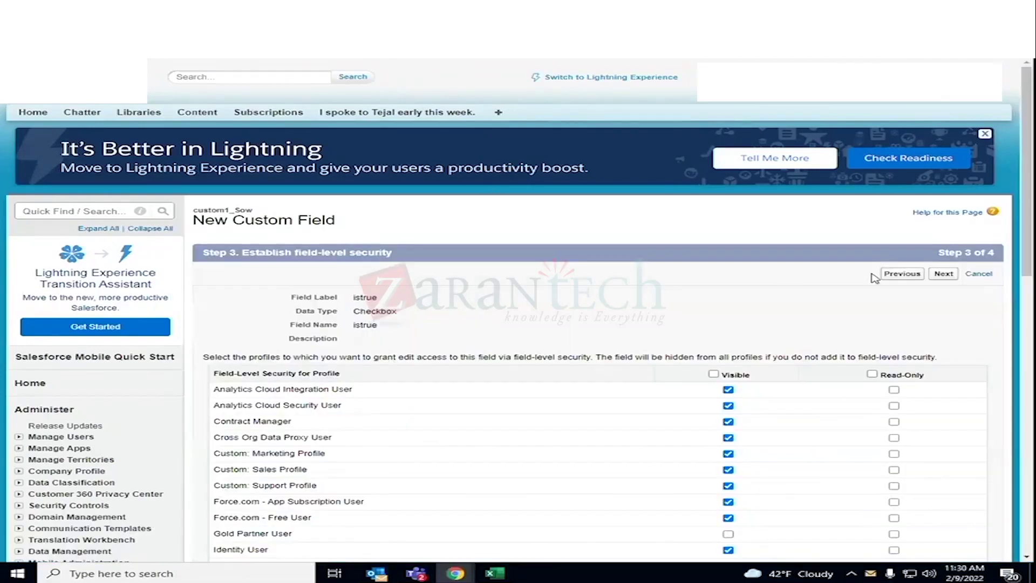
{"action": "left_click", "coordinate": [942, 274]}
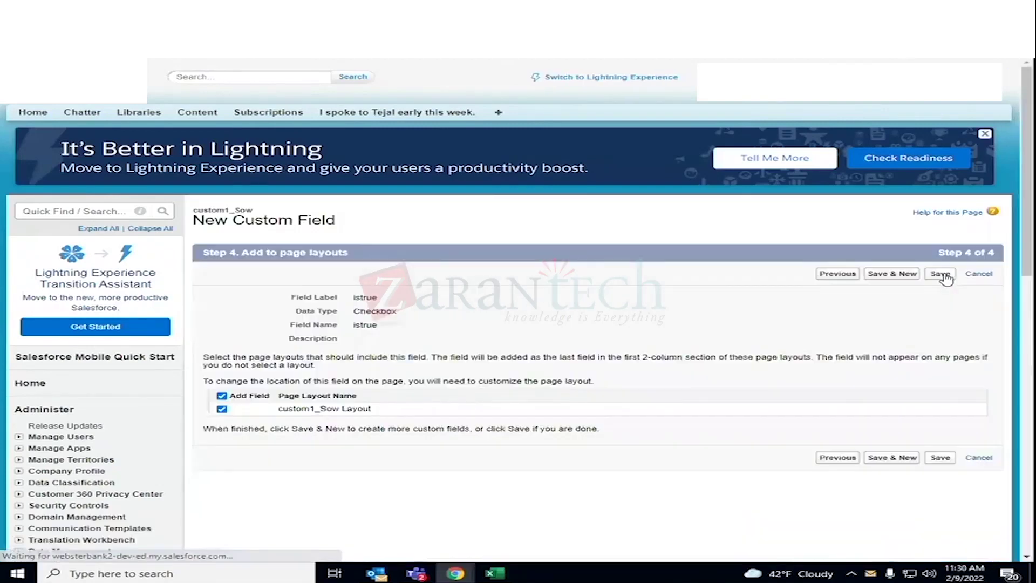
{"action": "left_click", "coordinate": [940, 278]}
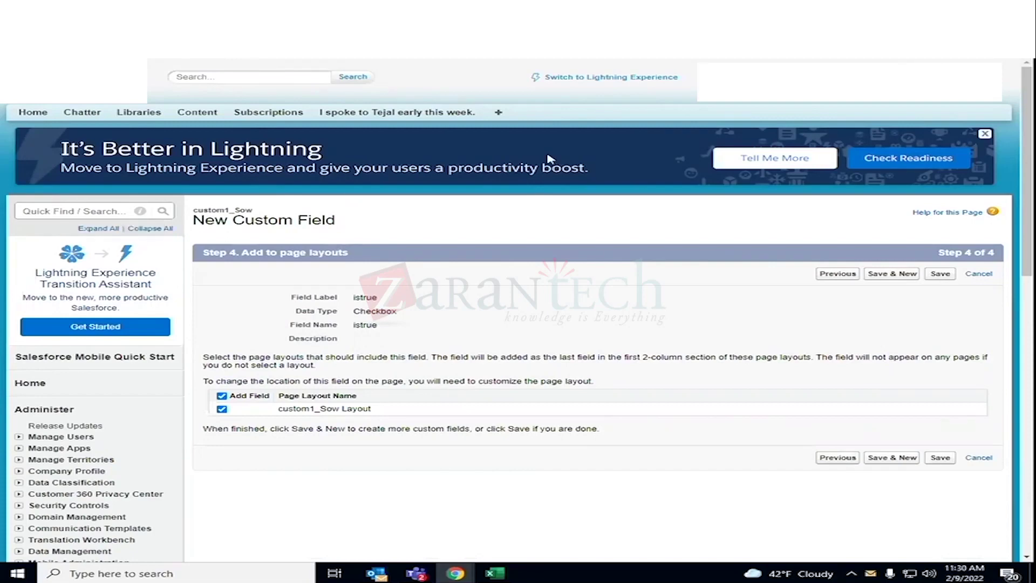
Look through all Salesforce tabs and open the custom1_Sow object definition from the custom object's tab
{"action": "left_click", "coordinate": [497, 115]}
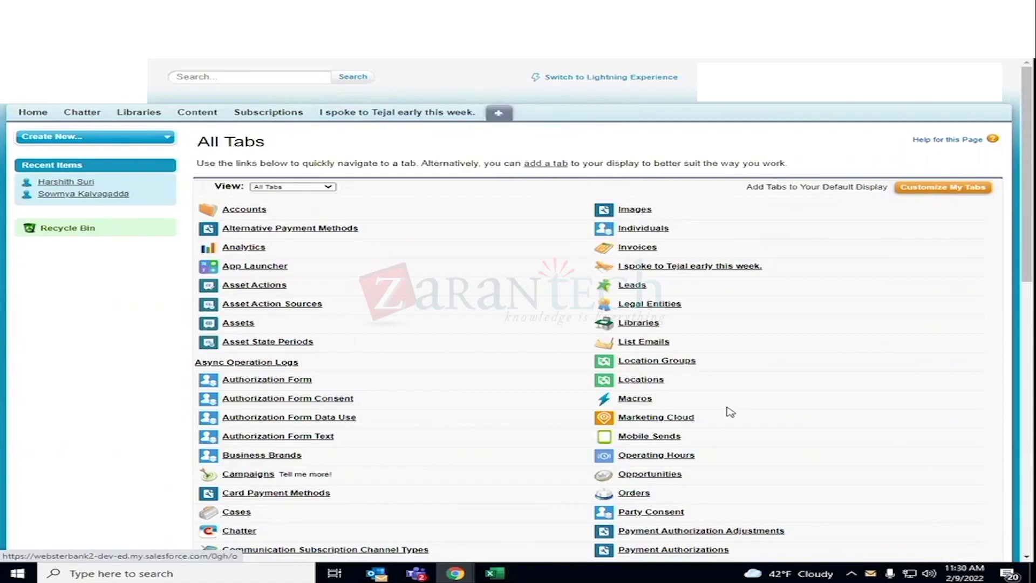
{"action": "scroll", "coordinate": [728, 411], "scroll_direction": "down", "scroll_amount": 8}
{"action": "scroll", "coordinate": [730, 411], "scroll_direction": "down", "scroll_amount": 3}
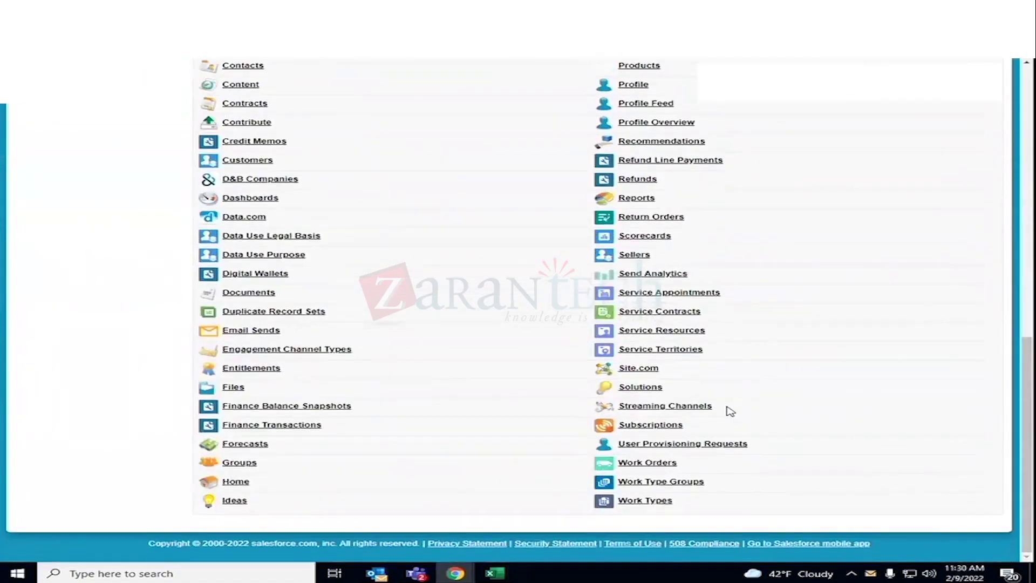
{"action": "scroll", "coordinate": [730, 411], "scroll_direction": "up", "scroll_amount": 8}
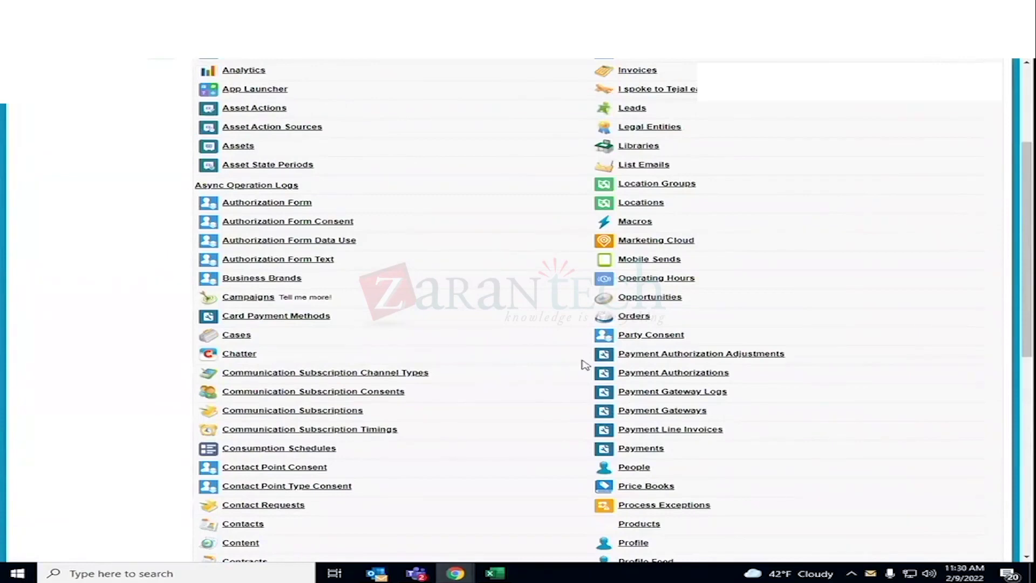
{"action": "scroll", "coordinate": [491, 313], "scroll_direction": "up", "scroll_amount": 2}
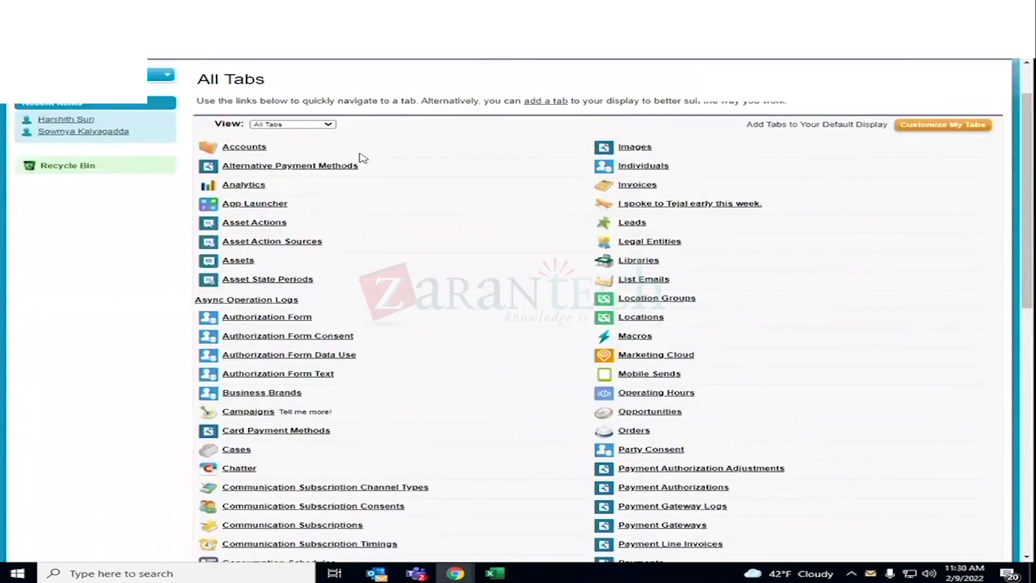
{"action": "scroll", "coordinate": [525, 198], "scroll_direction": "up", "scroll_amount": 1}
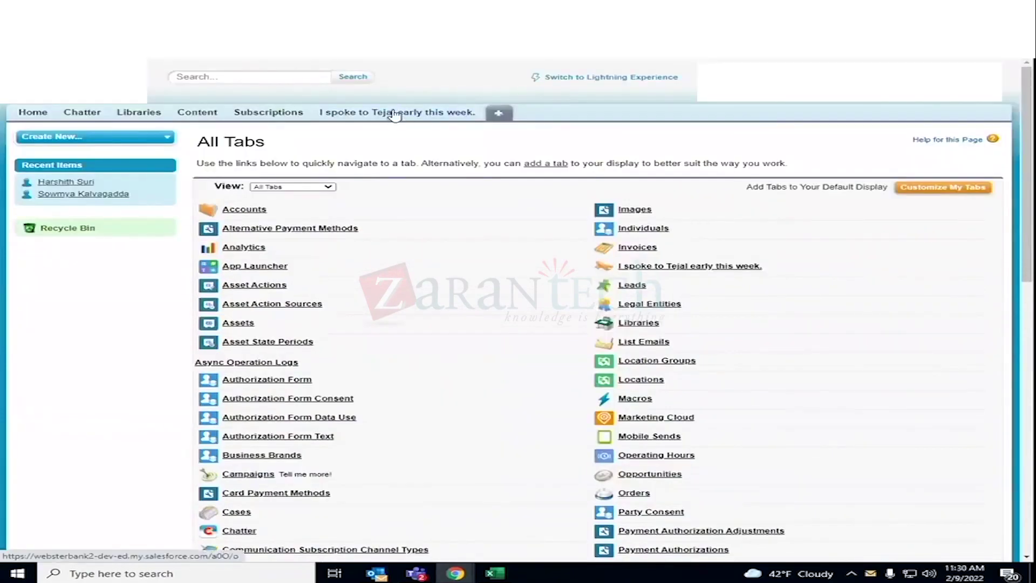
{"action": "left_click", "coordinate": [396, 113]}
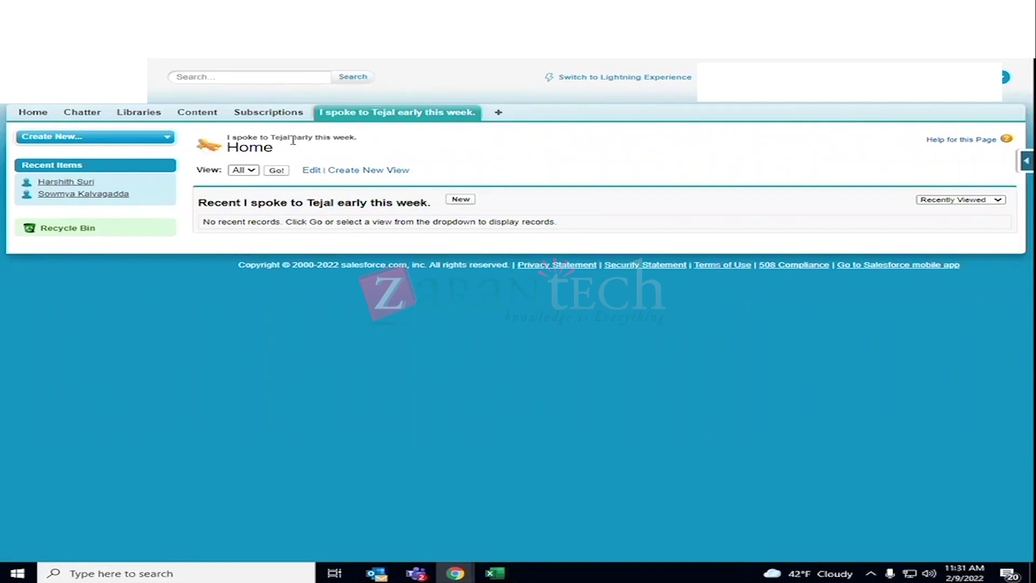
{"action": "left_click", "coordinate": [1026, 160]}
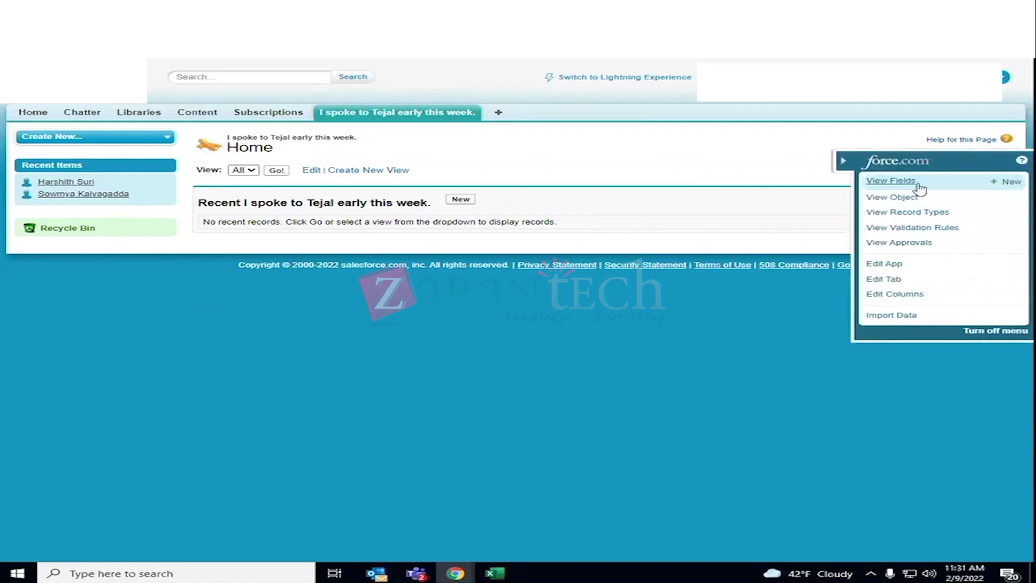
{"action": "left_click", "coordinate": [896, 198]}
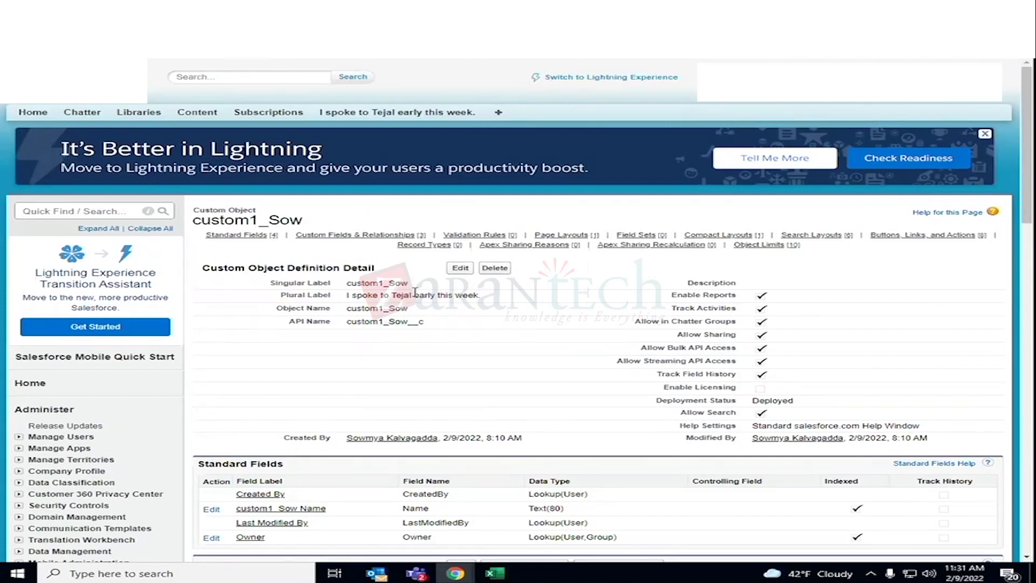
Change the plural label of the custom1_Sow object to custom1_Sows and save the object definition
{"action": "left_click", "coordinate": [461, 268]}
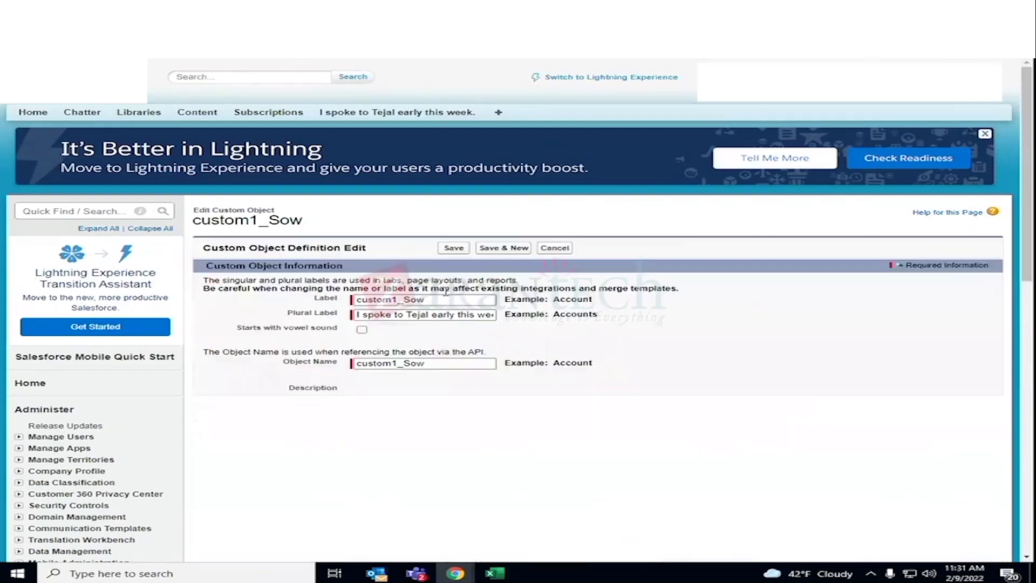
{"action": "left_click", "coordinate": [399, 316]}
{"action": "key", "text": "BackSpace"}
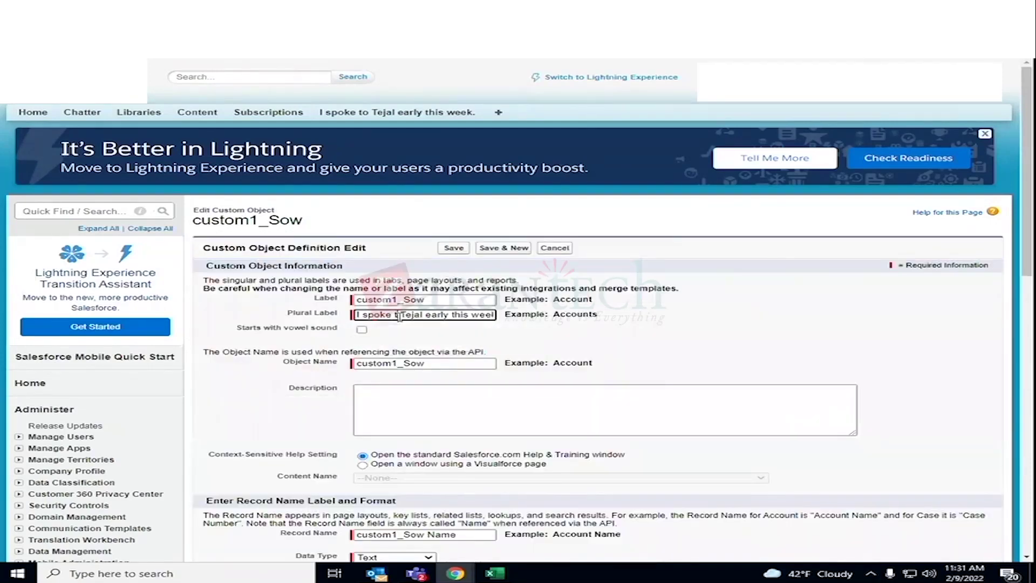
{"action": "key", "text": "Delete"}
{"action": "key", "text": "Delete"}
{"action": "key", "text": "Delete"}
{"action": "key", "text": "Delete"}
{"action": "key", "text": "Delete"}
{"action": "key", "text": "Delete"}
{"action": "key", "text": "Delete"}
{"action": "key", "text": "Delete"}
{"action": "key", "text": "Delete"}
{"action": "key", "text": "Delete"}
{"action": "key", "text": "Delete"}
{"action": "key", "text": "Delete"}
{"action": "key", "text": "Delete"}
{"action": "key", "text": "Delete"}
{"action": "key", "text": "Delete"}
{"action": "key", "text": "Delete"}
{"action": "key", "text": "Delete"}
{"action": "key", "text": "Delete"}
{"action": "key", "text": "BackSpace"}
{"action": "key", "text": "BackSpace"}
{"action": "key", "text": "BackSpace"}
{"action": "key", "text": "BackSpace"}
{"action": "key", "text": "BackSpace"}
{"action": "key", "text": "BackSpace"}
{"action": "key", "text": "BackSpace"}
{"action": "key", "text": "BackSpace"}
{"action": "key", "text": "BackSpace"}
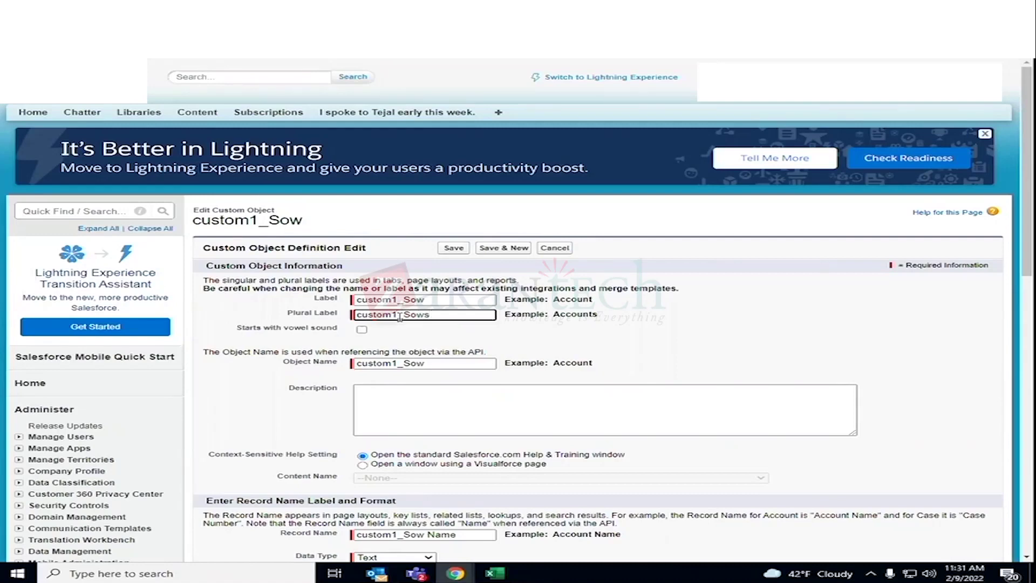
{"action": "left_click", "coordinate": [455, 250]}
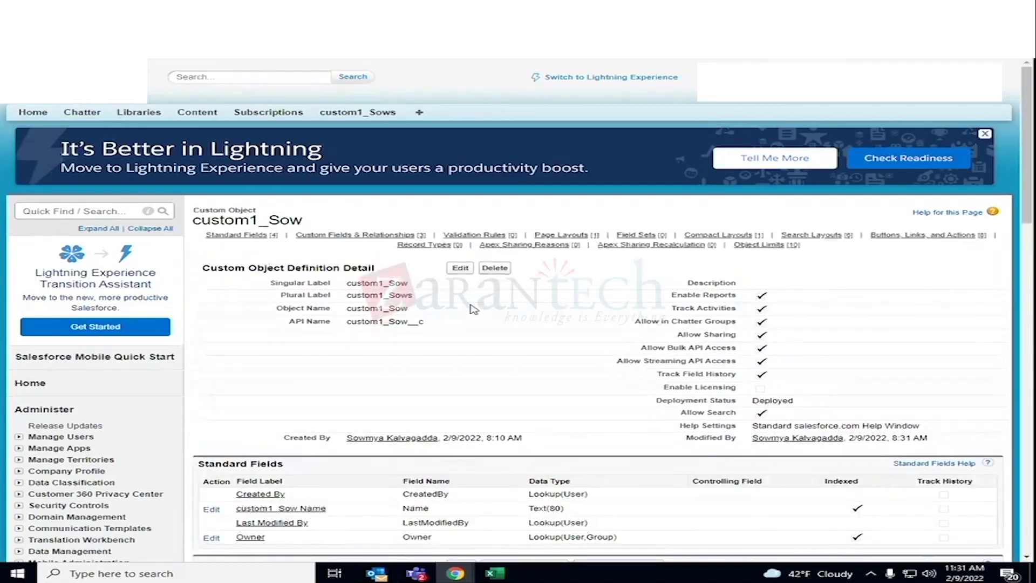
Switch to Excel and create a blank workbook
{"action": "scroll", "coordinate": [578, 379], "scroll_direction": "down", "scroll_amount": 5}
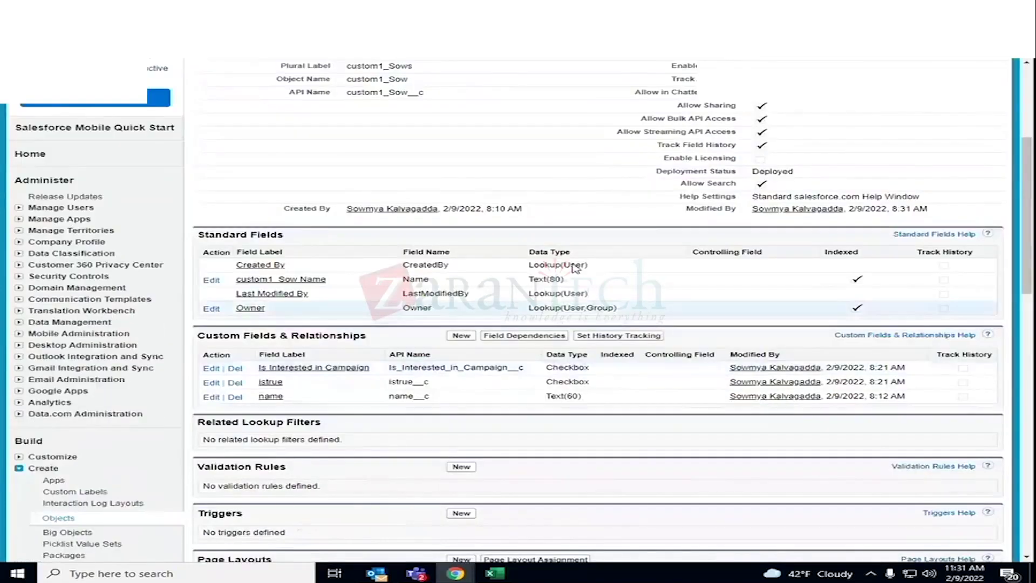
{"action": "left_click", "coordinate": [494, 573]}
{"action": "left_click", "coordinate": [196, 120]}
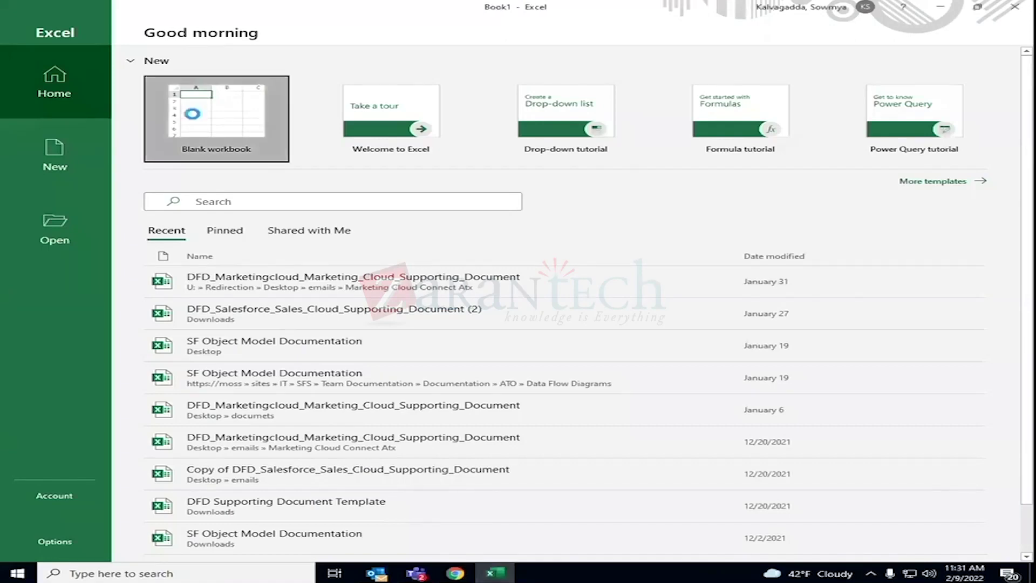
Switch back to Salesforce and examine the custom1_Sow definition details, standard fields and custom fields
{"action": "key", "text": "alt+Tab"}
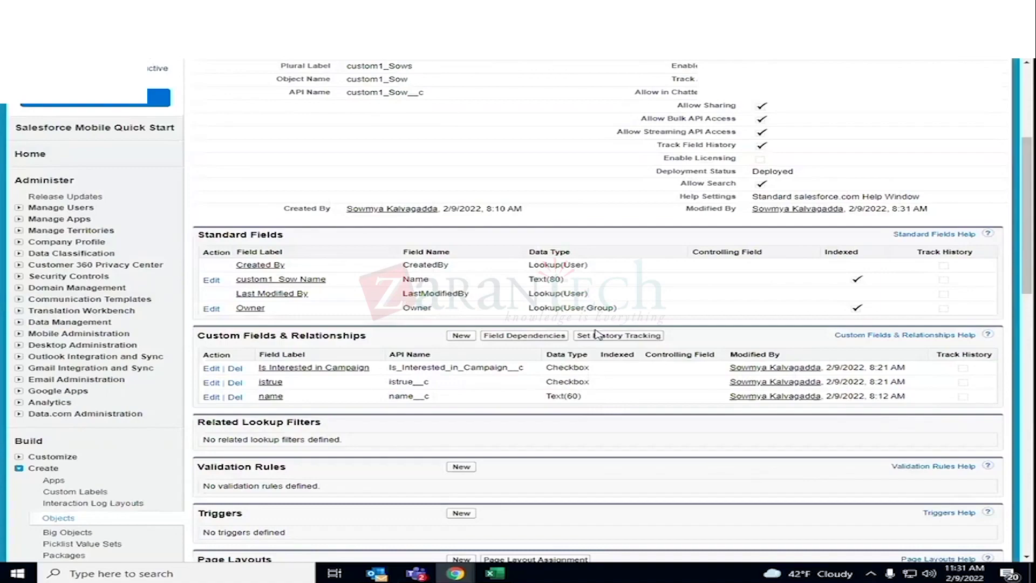
{"action": "scroll", "coordinate": [620, 319], "scroll_direction": "up", "scroll_amount": 1}
{"action": "scroll", "coordinate": [620, 320], "scroll_direction": "up", "scroll_amount": 2}
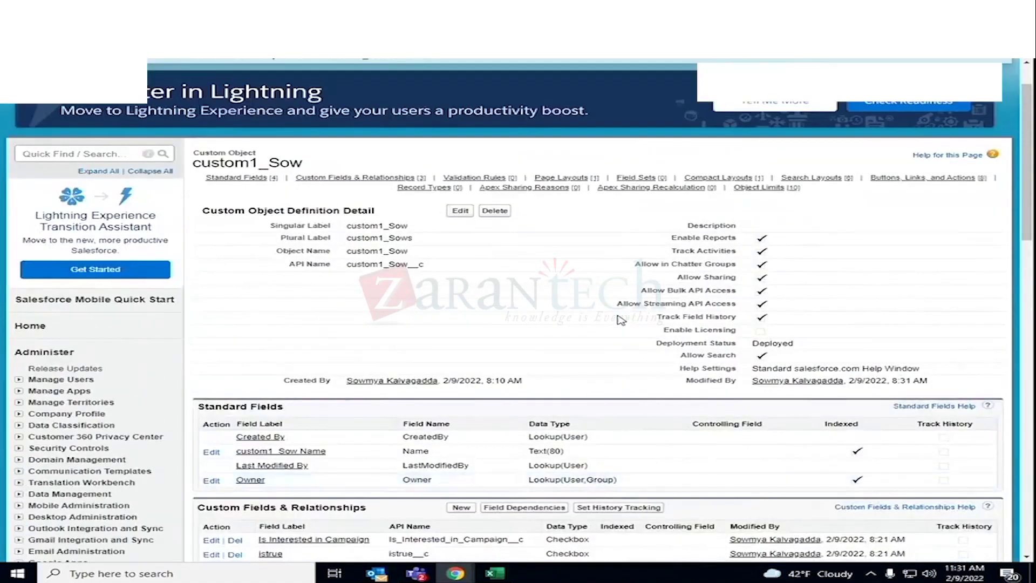
{"action": "scroll", "coordinate": [620, 319], "scroll_direction": "down", "scroll_amount": 3}
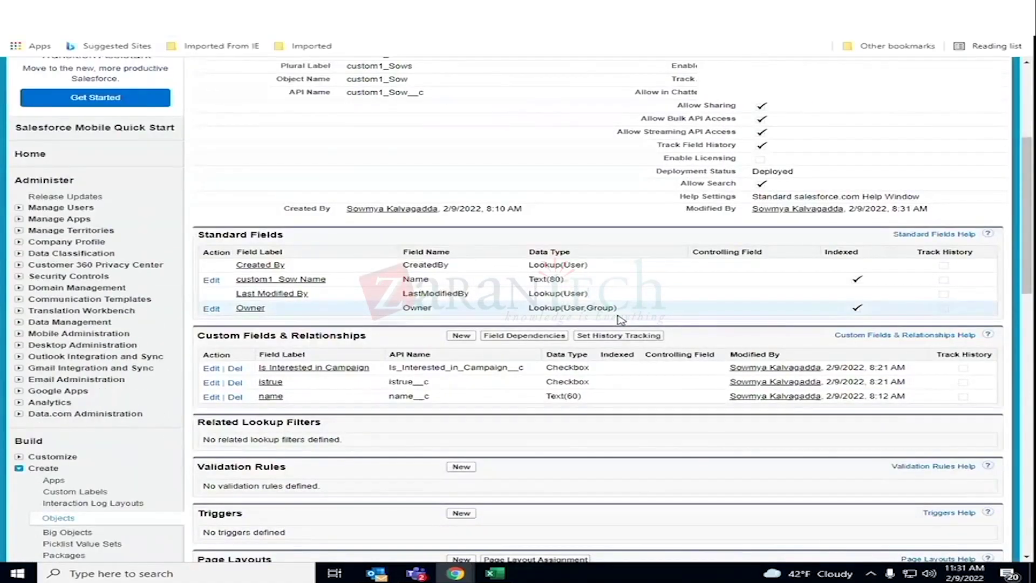
Copy the Is Interested in Campaign field label into cell A1 of the blank Excel workbook and widen column A to fit
{"action": "scroll", "coordinate": [605, 314], "scroll_direction": "up", "scroll_amount": 2}
{"action": "scroll", "coordinate": [605, 314], "scroll_direction": "down", "scroll_amount": 2}
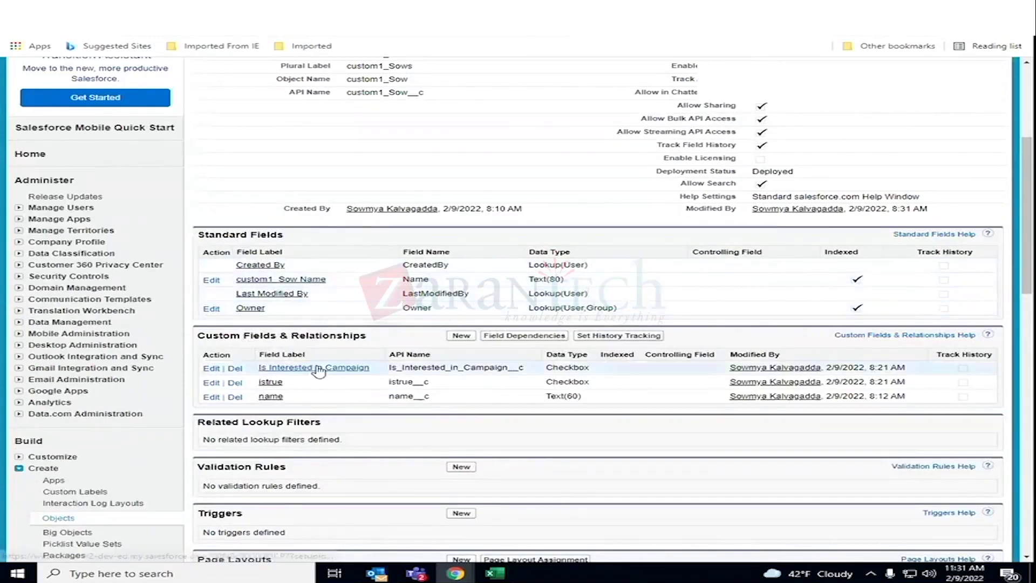
{"action": "left_click_drag", "start_coordinate": [382, 373], "coordinate": [261, 374]}
{"action": "key", "text": "ctrl+c"}
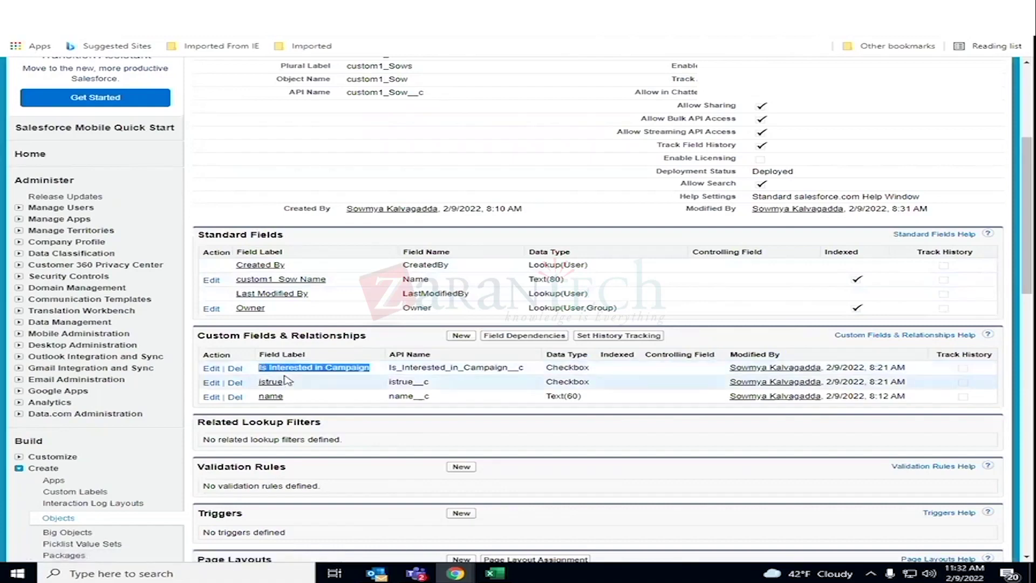
{"action": "key", "text": "alt+Tab"}
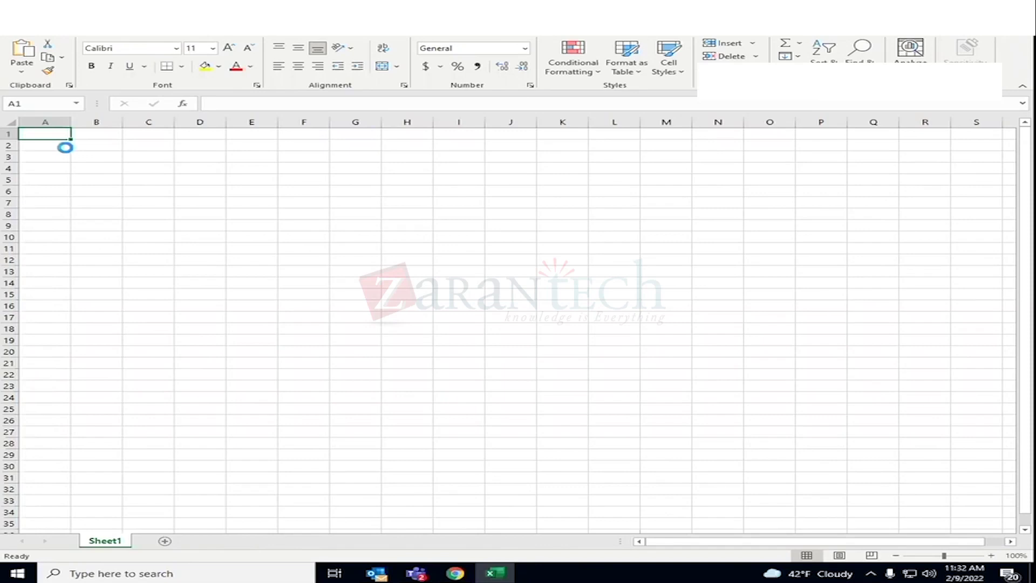
{"action": "key", "text": "ctrl+v"}
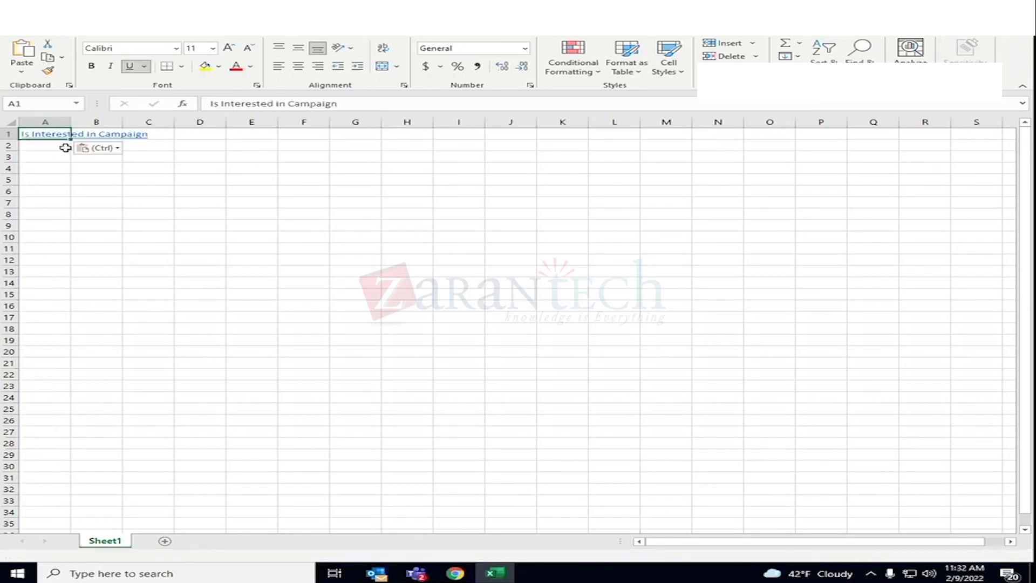
{"action": "left_click_drag", "start_coordinate": [71, 123], "coordinate": [167, 135]}
Copy the istrue custom field label from the Salesforce object definition into cell B1 of the Excel sheet
{"action": "key", "text": "alt+Tab"}
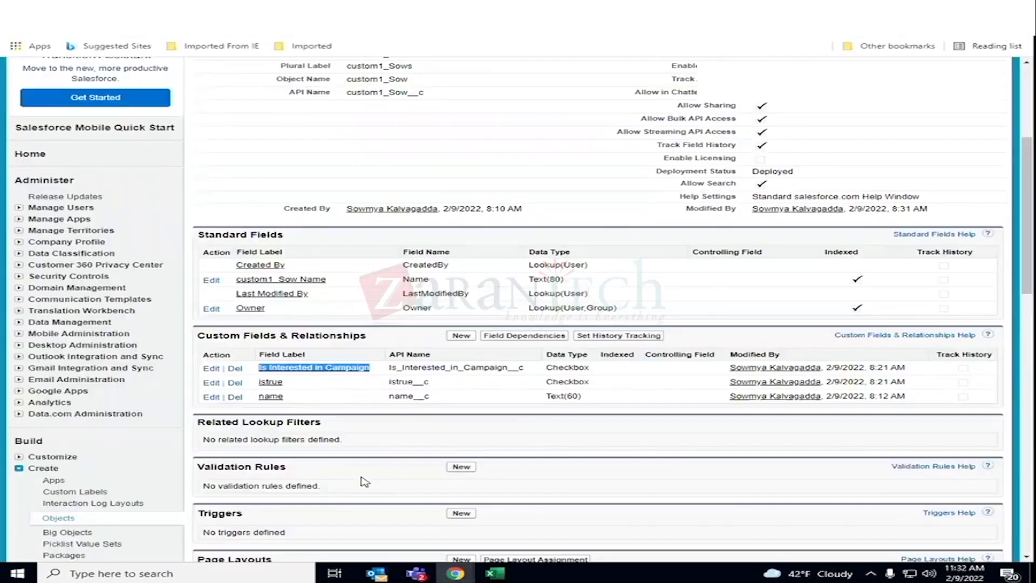
{"action": "left_click_drag", "start_coordinate": [282, 381], "coordinate": [262, 384]}
{"action": "key", "text": "ctrl+c"}
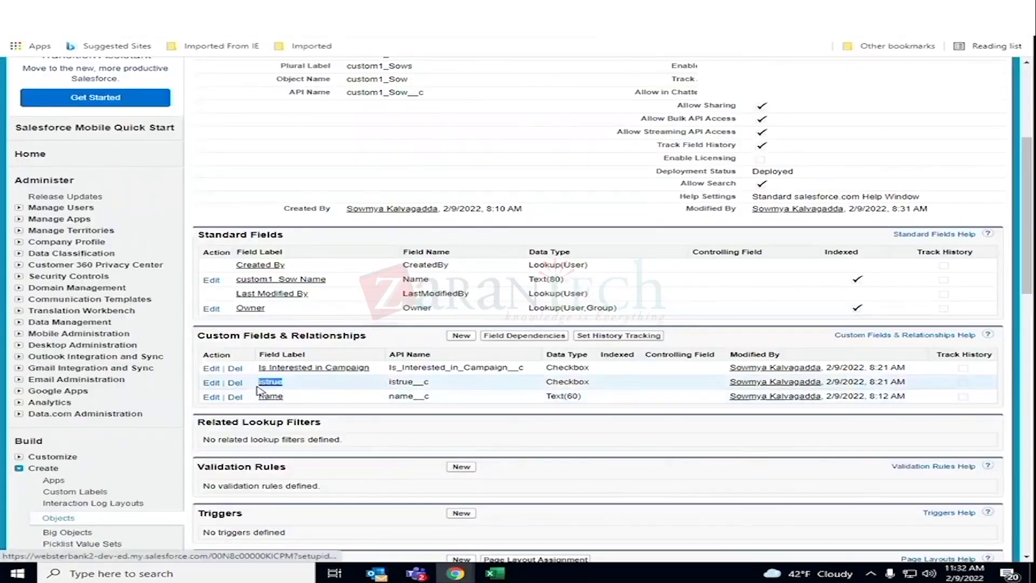
{"action": "key", "text": "alt+Tab"}
{"action": "left_click", "coordinate": [189, 136]}
{"action": "key", "text": "ctrl+v"}
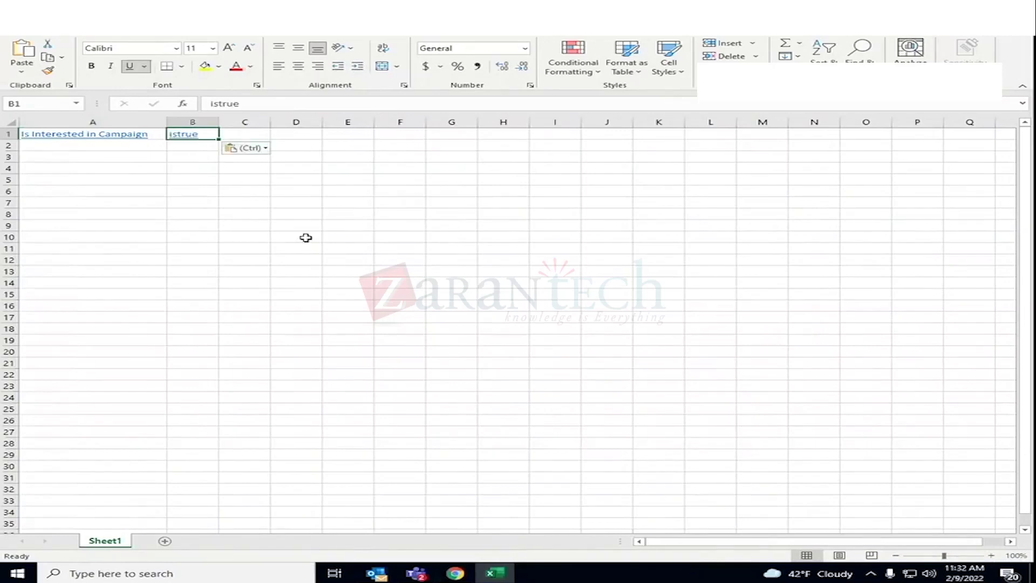
Copy the name custom field label from the Salesforce object definition into cell C1 of the Excel sheet
{"action": "key", "text": "alt+Tab"}
{"action": "left_click_drag", "start_coordinate": [285, 397], "coordinate": [258, 397]}
{"action": "key", "text": "ctrl+c"}
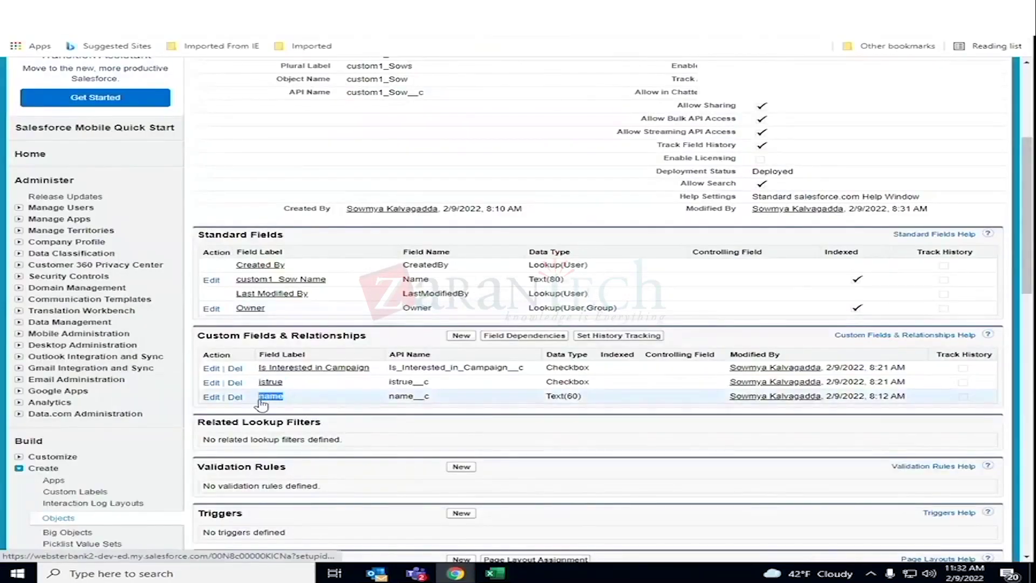
{"action": "key", "text": "alt+Tab"}
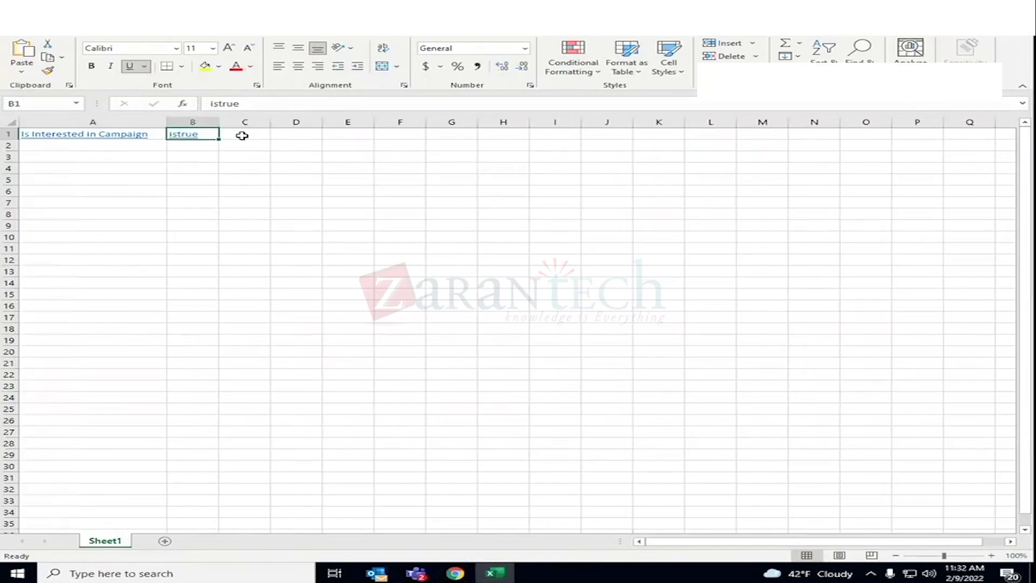
{"action": "left_click", "coordinate": [245, 136]}
{"action": "key", "text": "ctrl+v"}
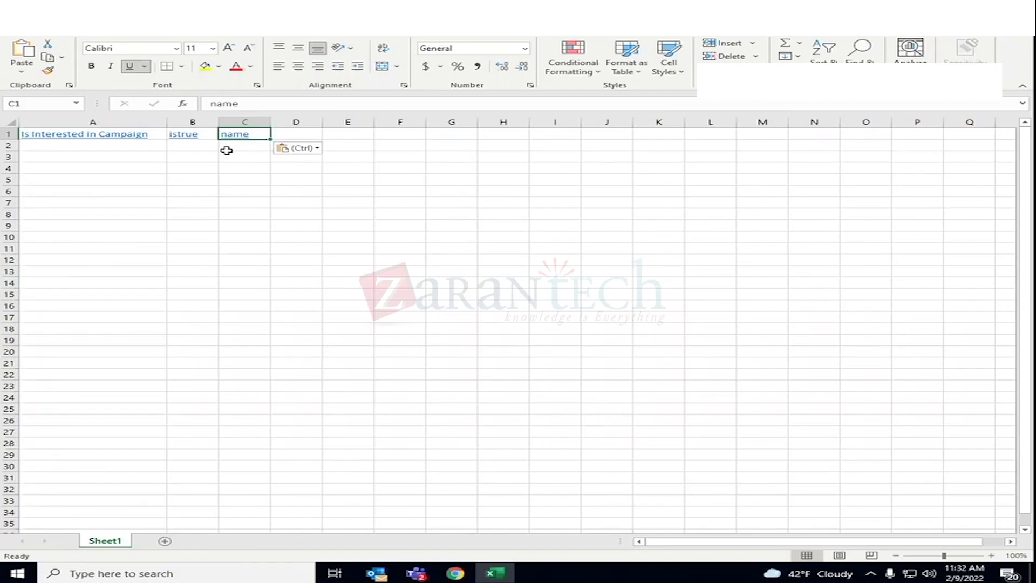
Copy the Owner standard field label from the Salesforce object definition into cell D1 of the Excel sheet
{"action": "key", "text": "alt+Tab"}
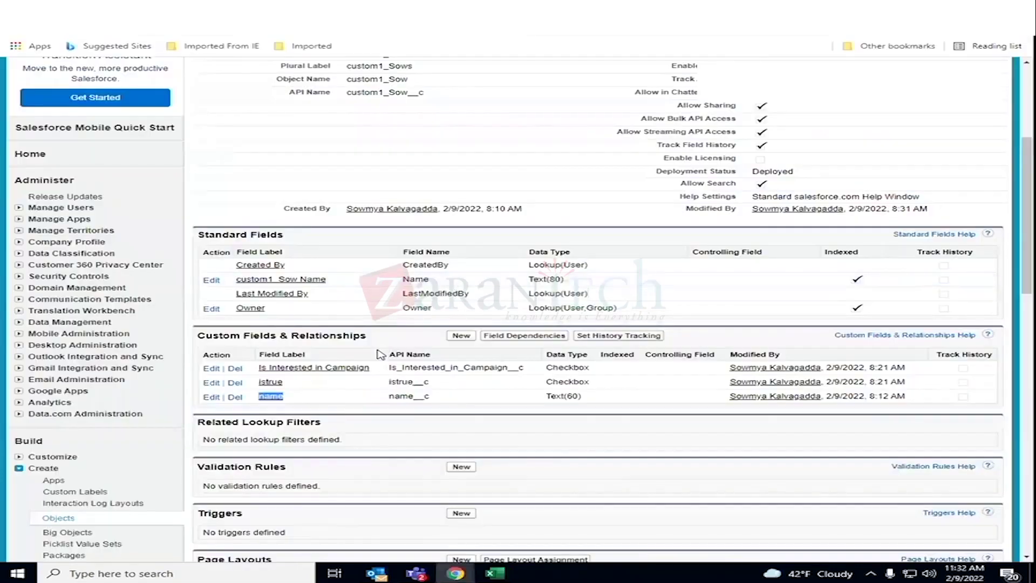
{"action": "scroll", "coordinate": [381, 354], "scroll_direction": "up", "scroll_amount": 1}
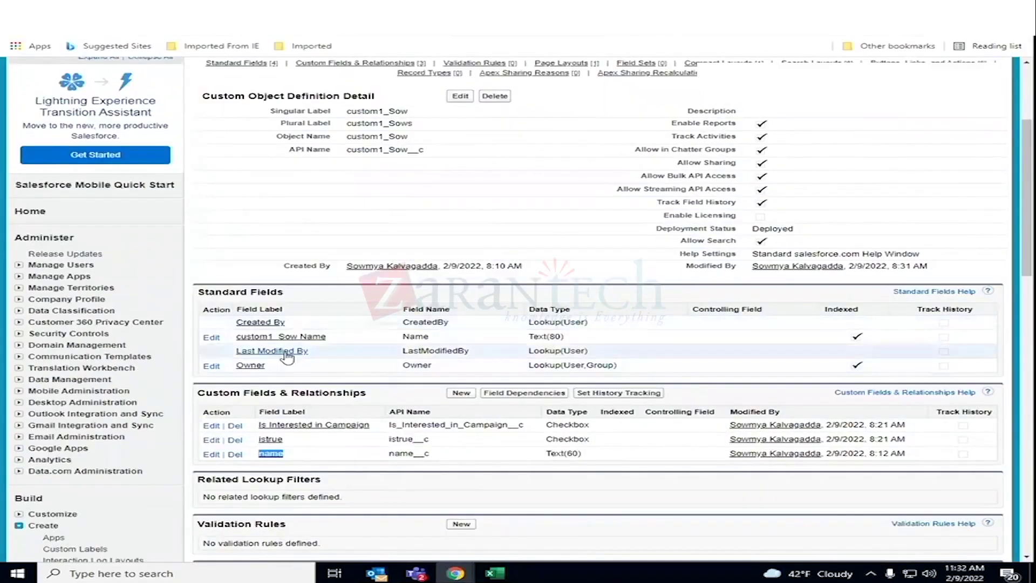
{"action": "left_click_drag", "start_coordinate": [270, 368], "coordinate": [236, 366]}
{"action": "key", "text": "ctrl+c"}
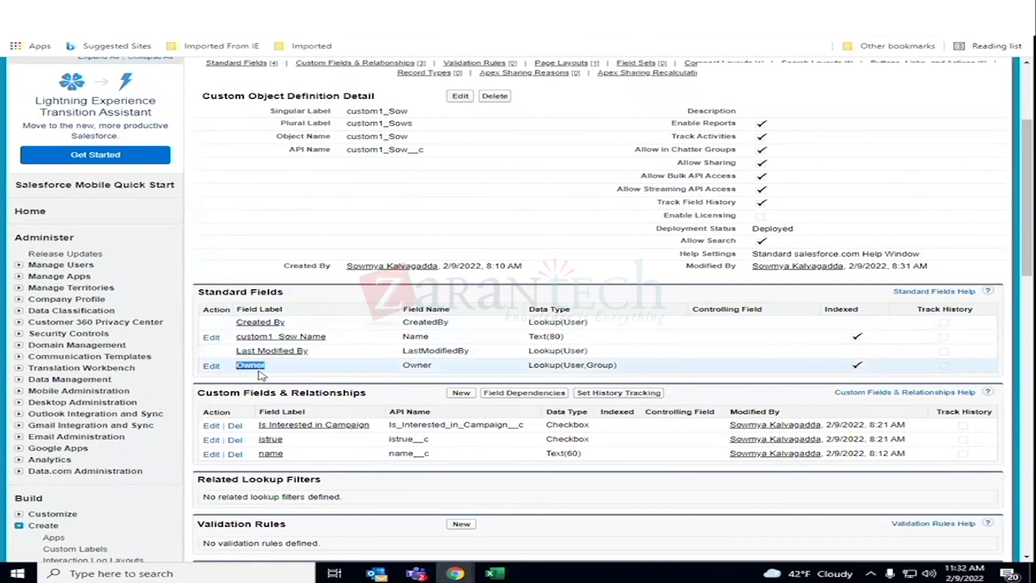
{"action": "key", "text": "alt+Tab"}
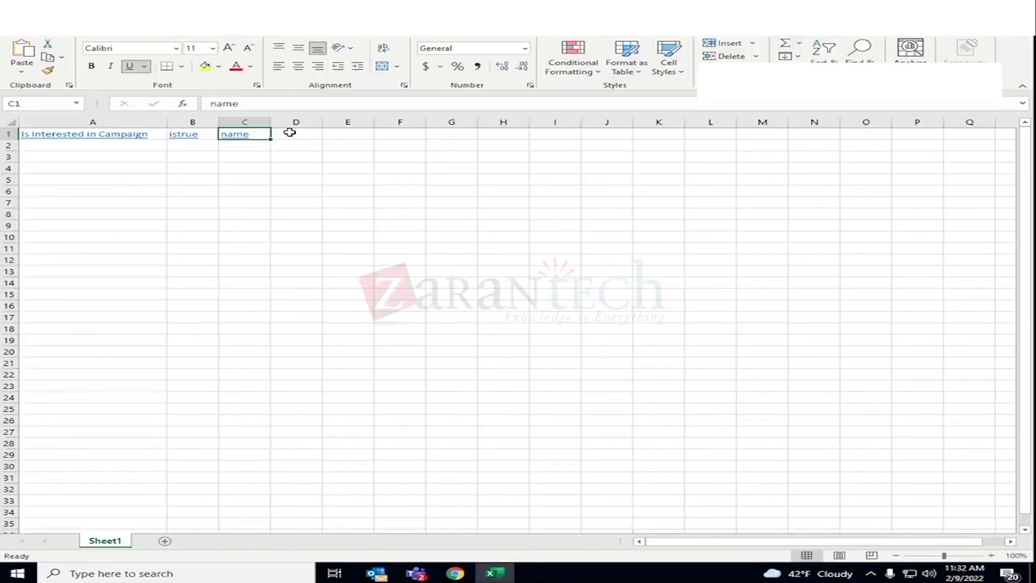
{"action": "left_click", "coordinate": [289, 132]}
{"action": "key", "text": "ctrl+v"}
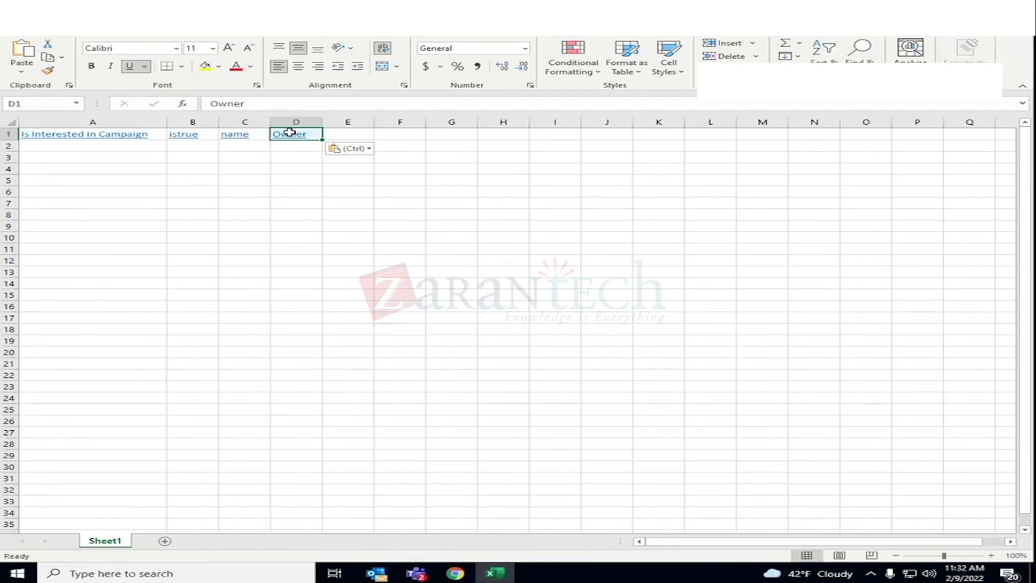
Try to copy the Created By standard field label from the Salesforce object definition into the Excel sheet
{"action": "key", "text": "alt+Tab"}
{"action": "left_click", "coordinate": [311, 360]}
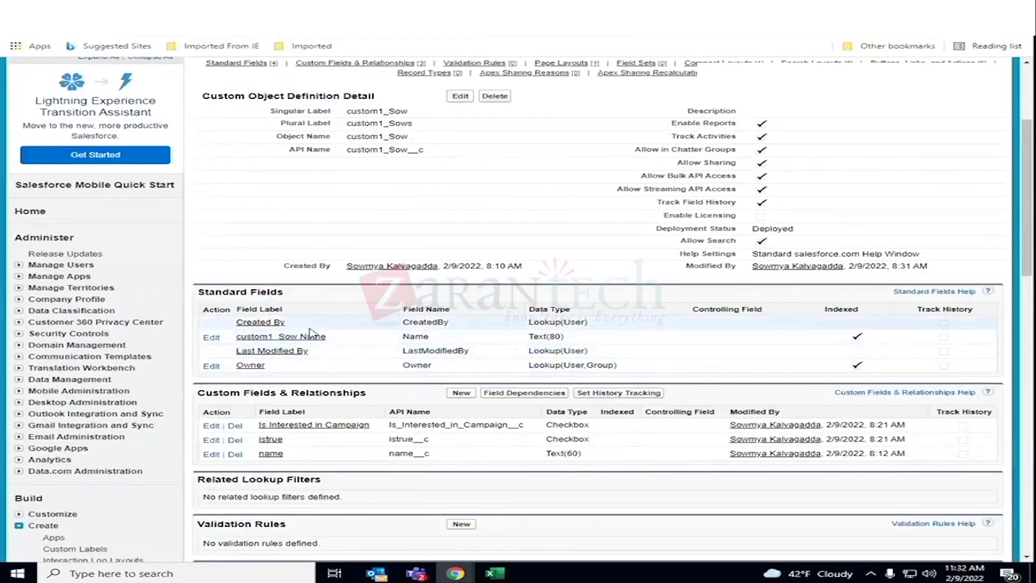
{"action": "left_click_drag", "start_coordinate": [290, 322], "coordinate": [249, 323]}
{"action": "key", "text": "ctrl+c"}
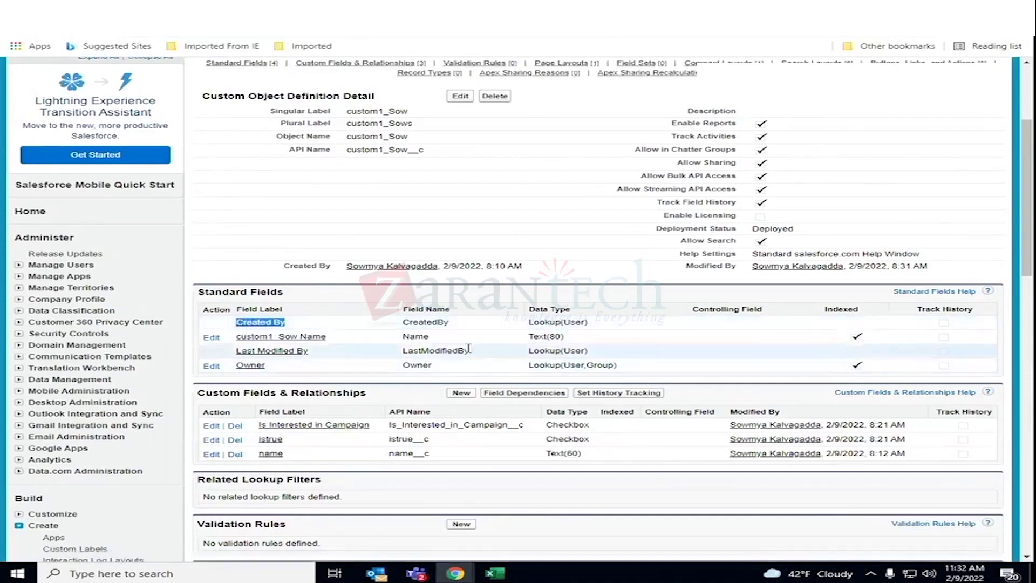
{"action": "key", "text": "alt+Tab"}
{"action": "key", "text": "ctrl+v"}
{"action": "key", "text": "alt+Tab"}
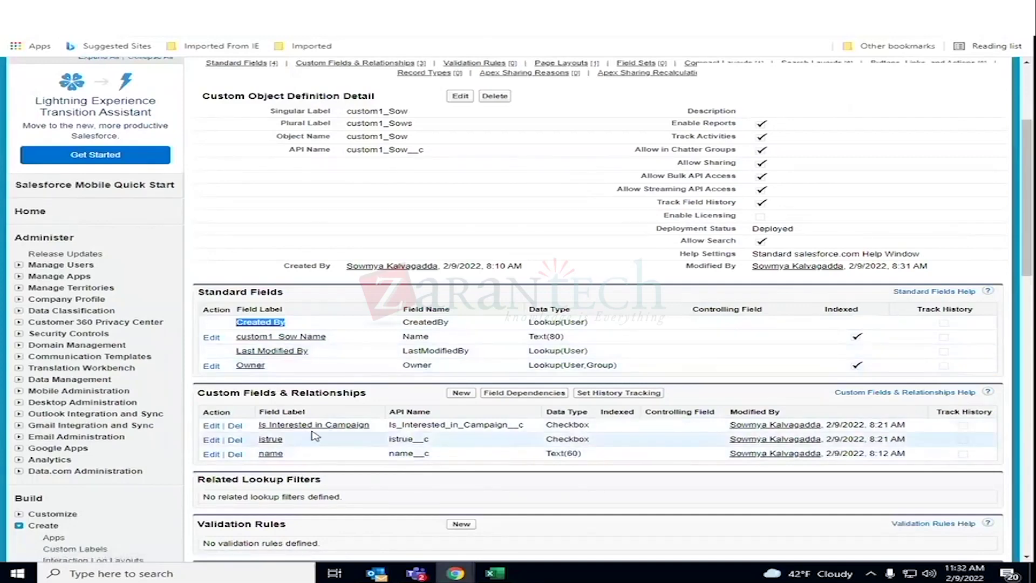
In Excel, fill row 2 with No for Is Interested in Campaign, yes for istrue, and a first name ending in 1 for name
{"action": "key", "text": "alt+Tab"}
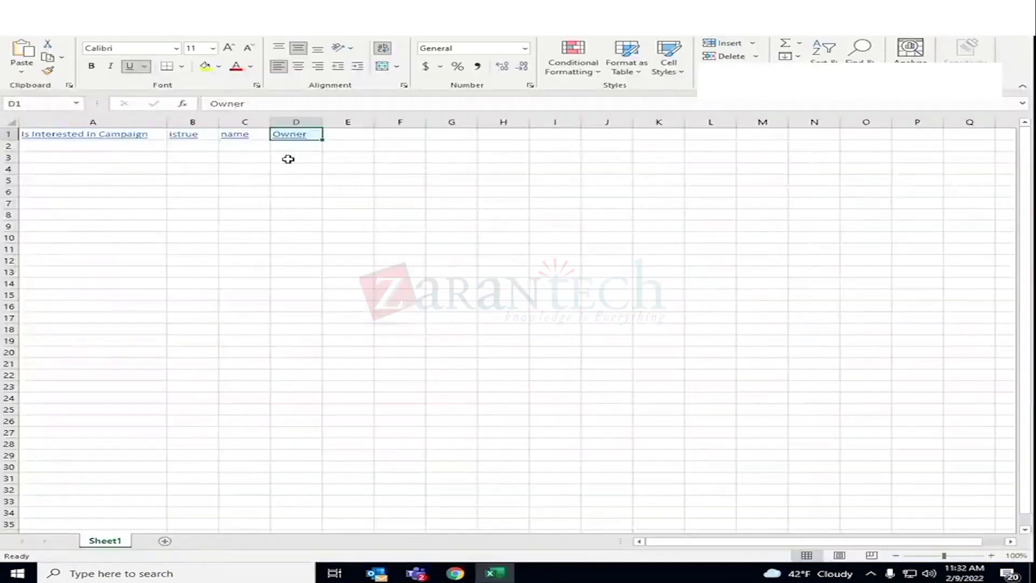
{"action": "left_click", "coordinate": [92, 147]}
{"action": "type", "text": "No"}
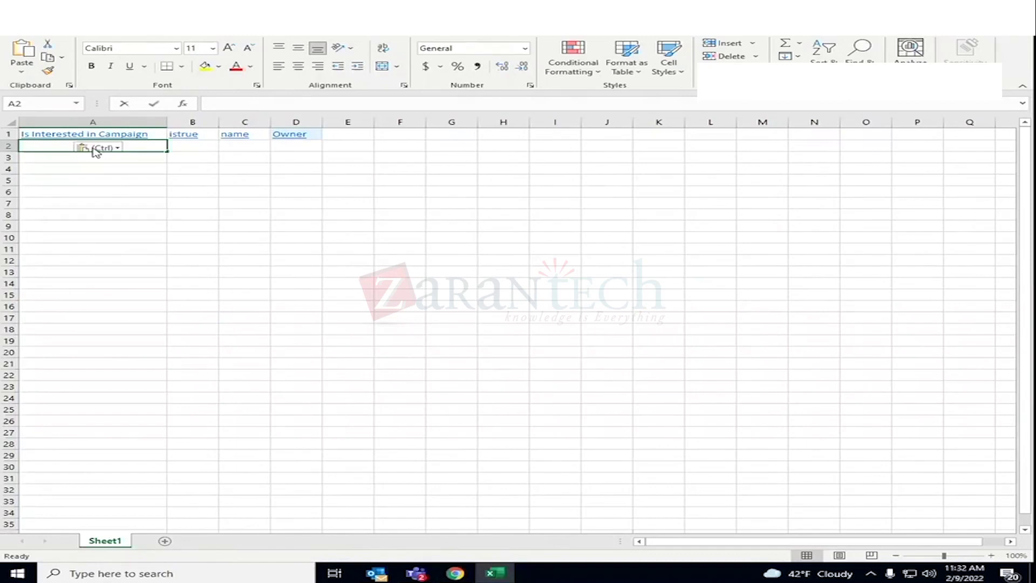
{"action": "left_click", "coordinate": [194, 147]}
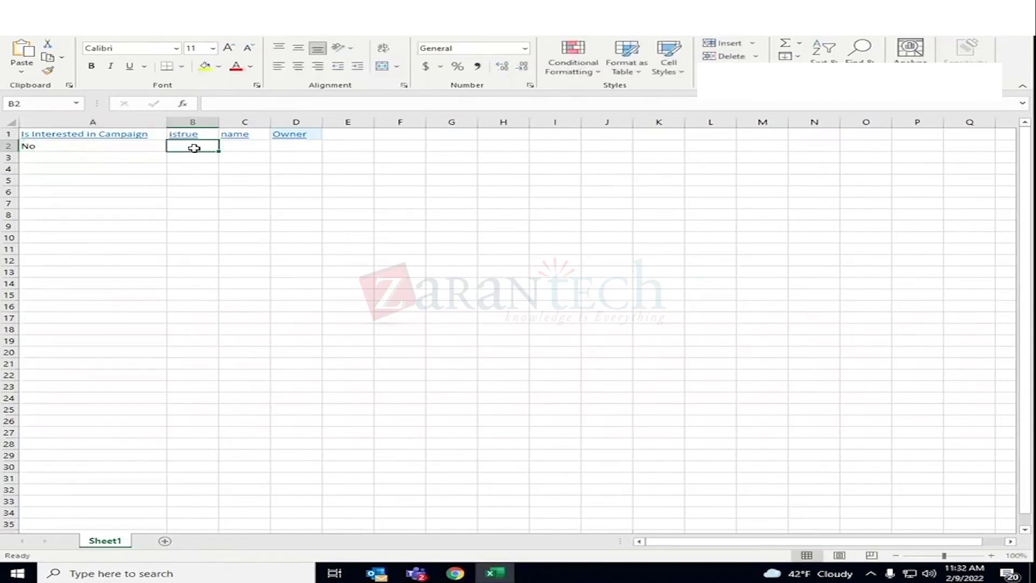
{"action": "type", "text": "yes"}
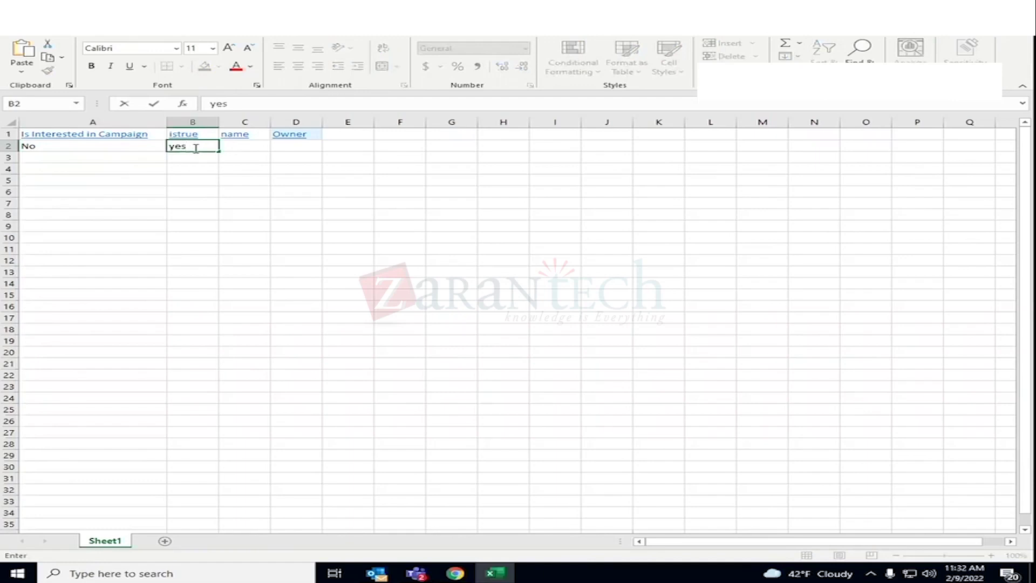
{"action": "left_click", "coordinate": [239, 146]}
{"action": "type", "text": "Sowmya"}
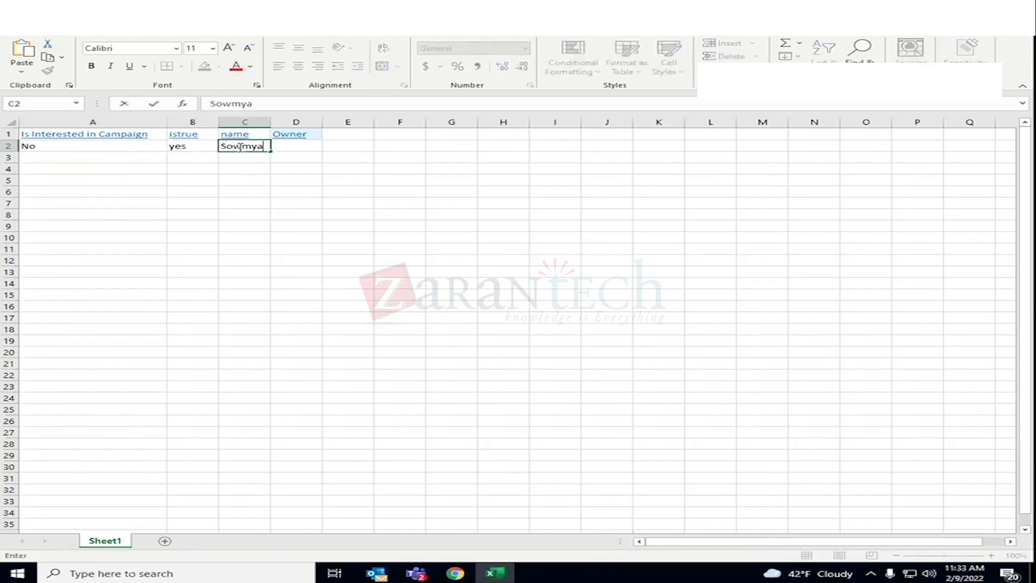
{"action": "type", "text": "1"}
Remove the Owner heading from cell D1
{"action": "left_click", "coordinate": [314, 135]}
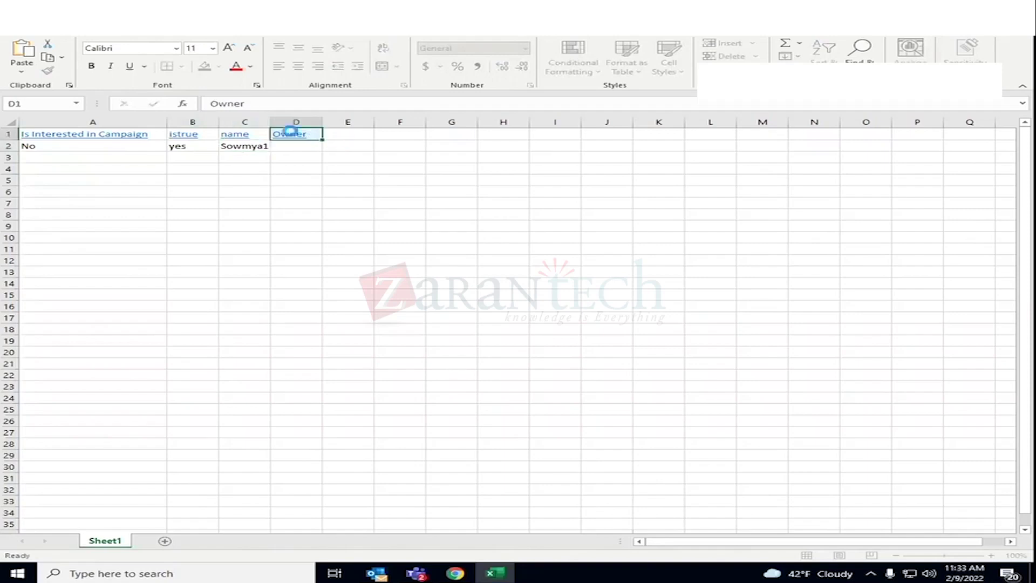
{"action": "left_click", "coordinate": [97, 226]}
{"action": "left_click", "coordinate": [308, 146]}
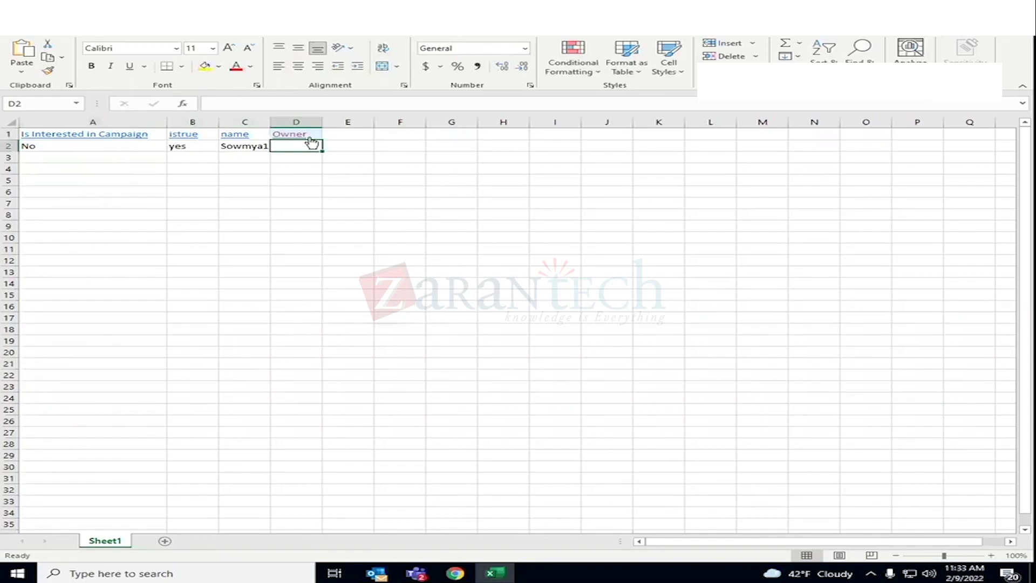
{"action": "left_click", "coordinate": [311, 139]}
{"action": "left_click", "coordinate": [835, 17]}
{"action": "left_click", "coordinate": [376, 137]}
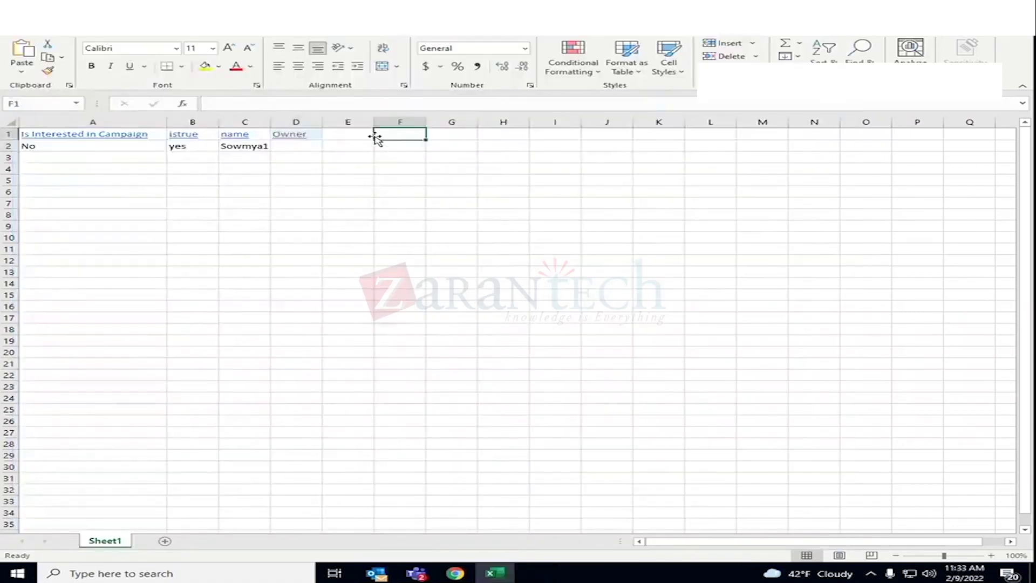
{"action": "left_click", "coordinate": [359, 135]}
{"action": "key", "text": "Left"}
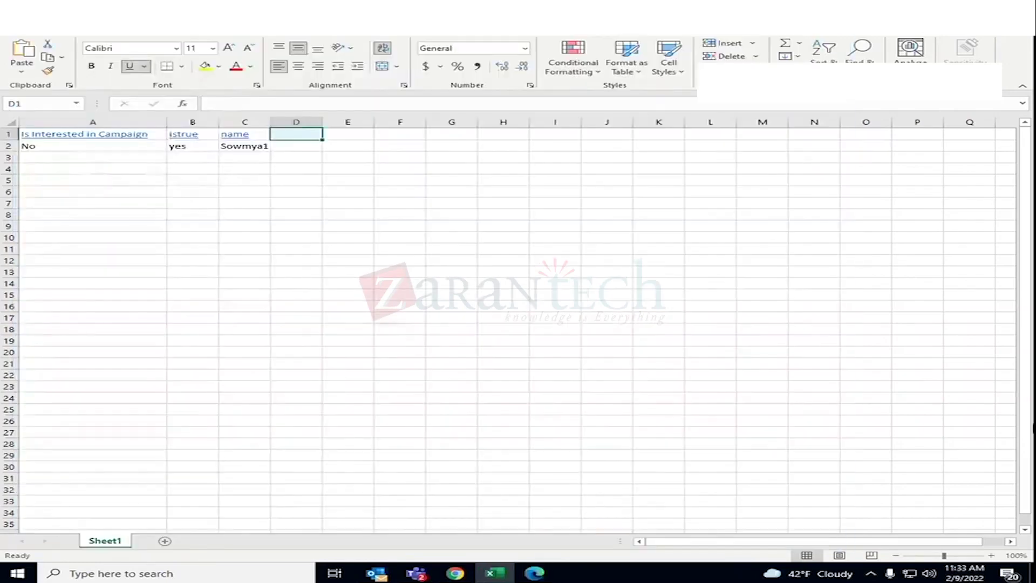
Fill the No value down column A and the yes value down column B, both through row 30
{"action": "left_click", "coordinate": [70, 149]}
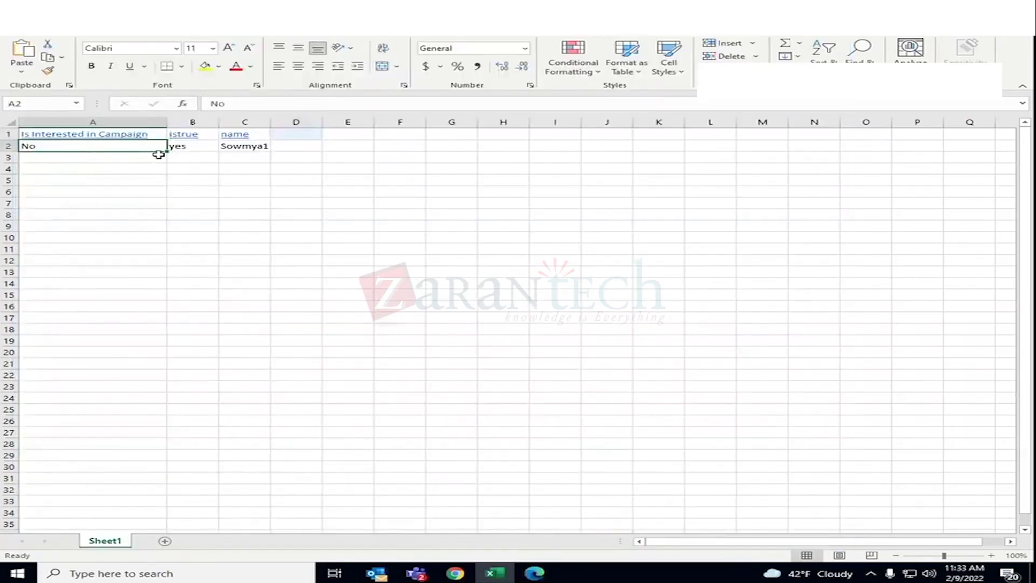
{"action": "left_click_drag", "start_coordinate": [169, 151], "coordinate": [169, 445]}
{"action": "left_click", "coordinate": [204, 149]}
{"action": "left_click_drag", "start_coordinate": [219, 152], "coordinate": [196, 474]}
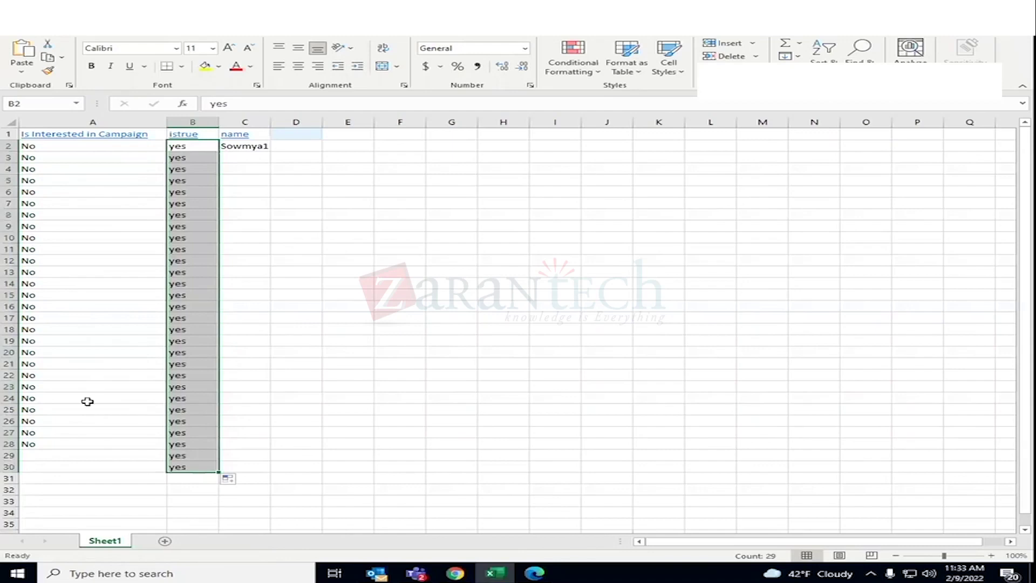
{"action": "left_click", "coordinate": [89, 443]}
{"action": "left_click_drag", "start_coordinate": [167, 446], "coordinate": [170, 458]}
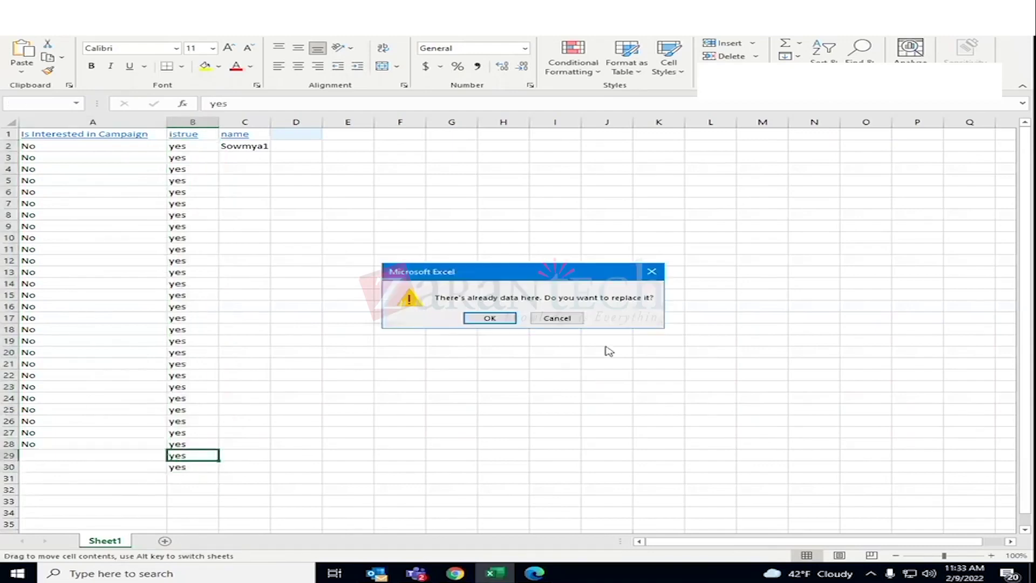
{"action": "left_click", "coordinate": [561, 318]}
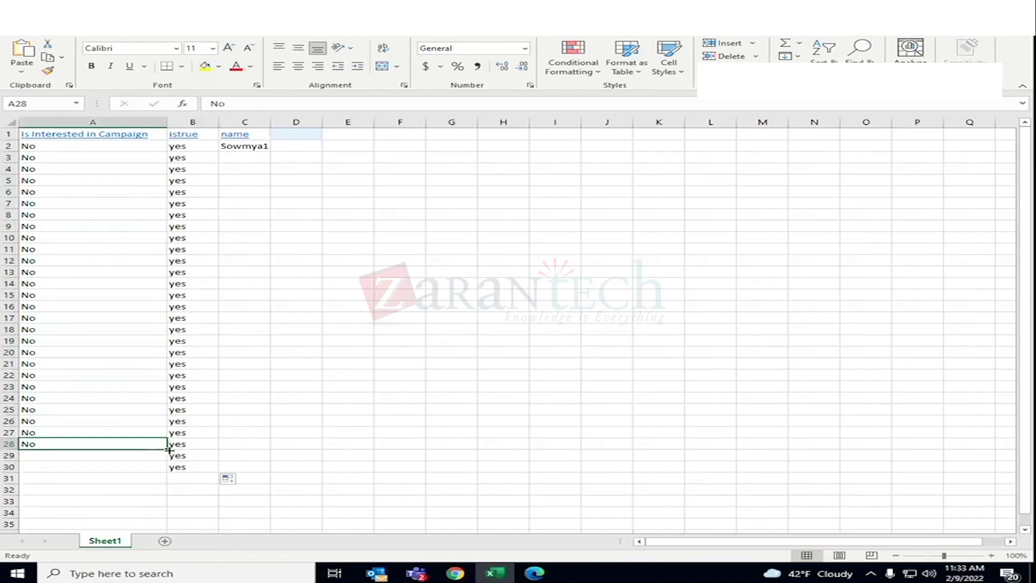
{"action": "left_click_drag", "start_coordinate": [169, 449], "coordinate": [173, 473]}
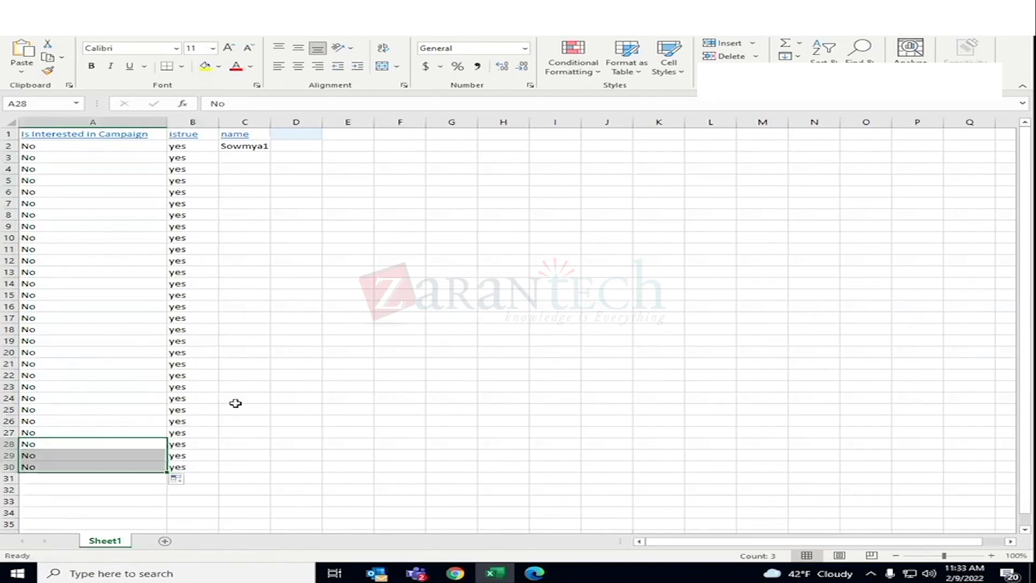
Fill the numbered name in C2 down column C through row 30 as an incrementing series
{"action": "left_click", "coordinate": [243, 146]}
{"action": "left_click_drag", "start_coordinate": [270, 151], "coordinate": [276, 467]}
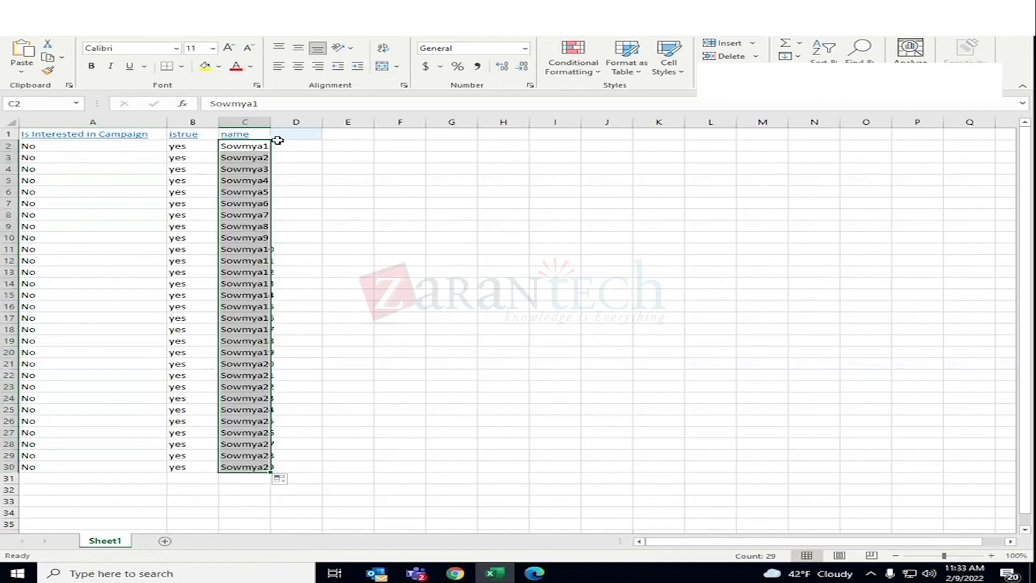
{"action": "left_click", "coordinate": [478, 225]}
Open the Save As options for the workbook
{"action": "left_click", "coordinate": [20, 26]}
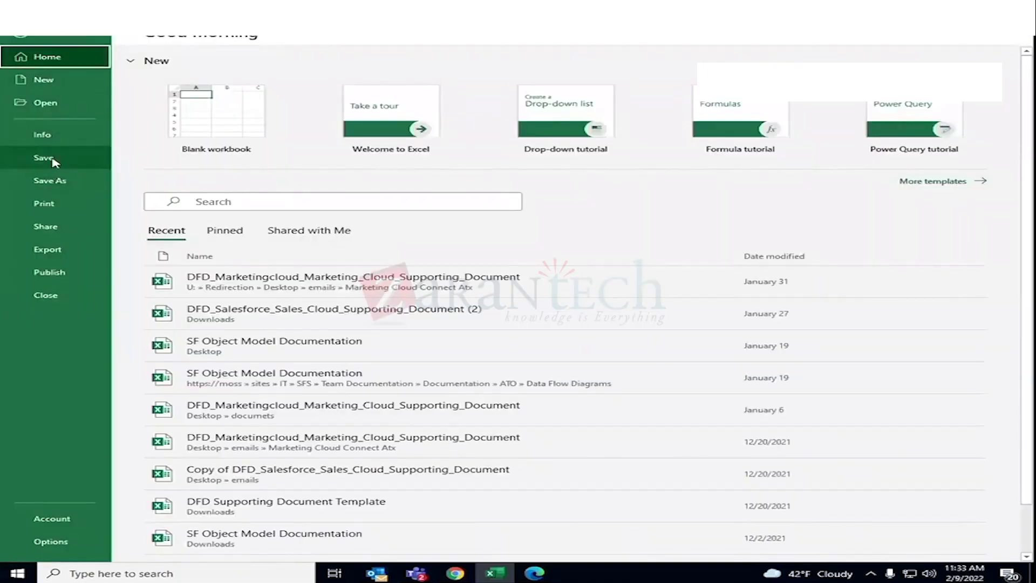
{"action": "left_click", "coordinate": [60, 184]}
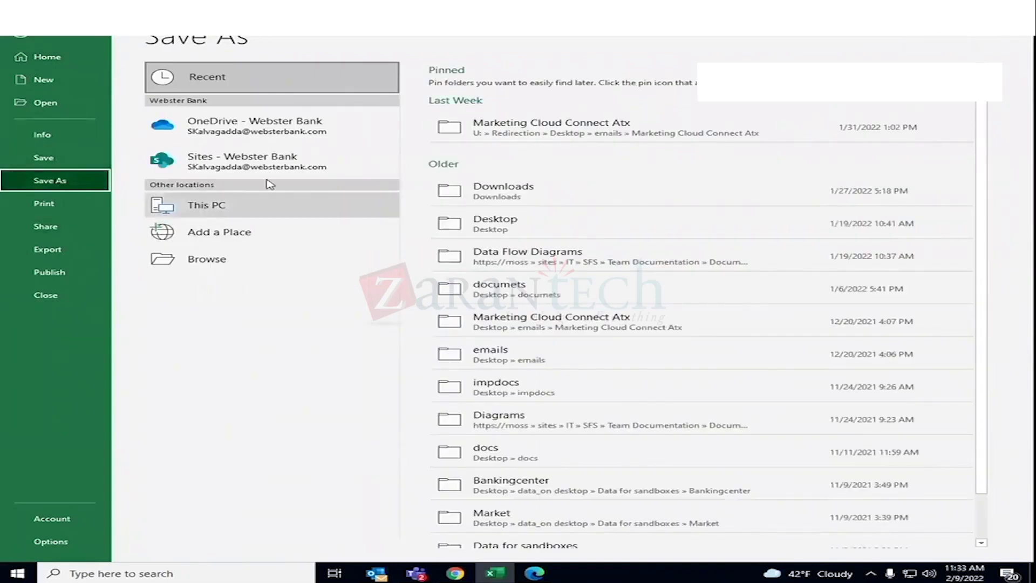
Save the workbook to the Desktop folder under the file name custome1
{"action": "left_click", "coordinate": [235, 210]}
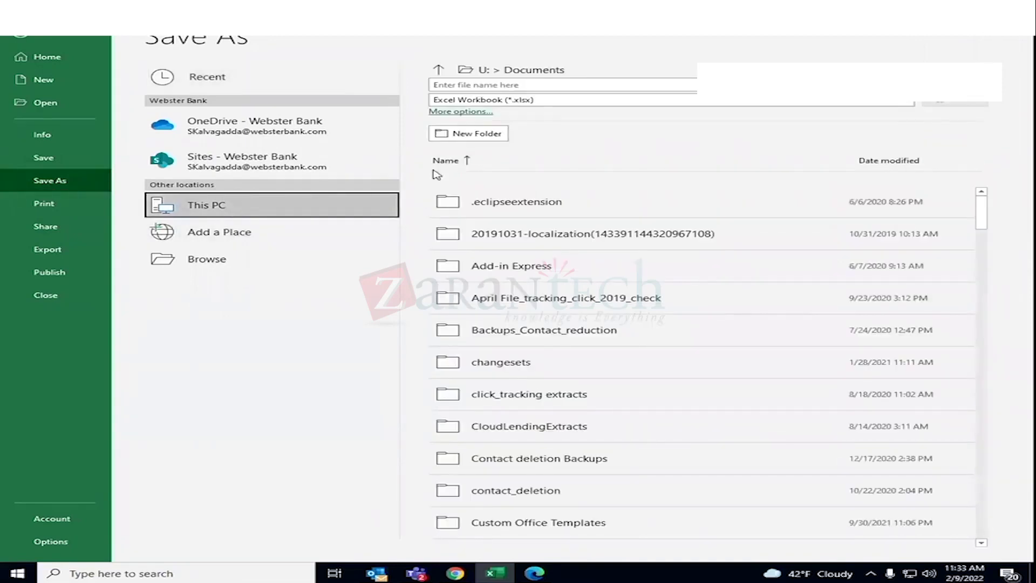
{"action": "left_click", "coordinate": [194, 260]}
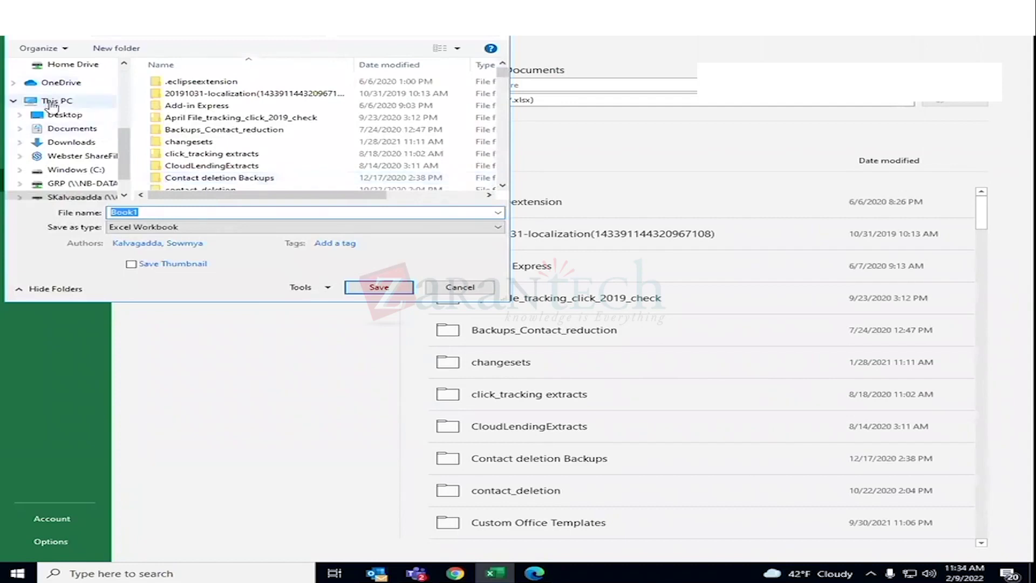
{"action": "left_click", "coordinate": [66, 117]}
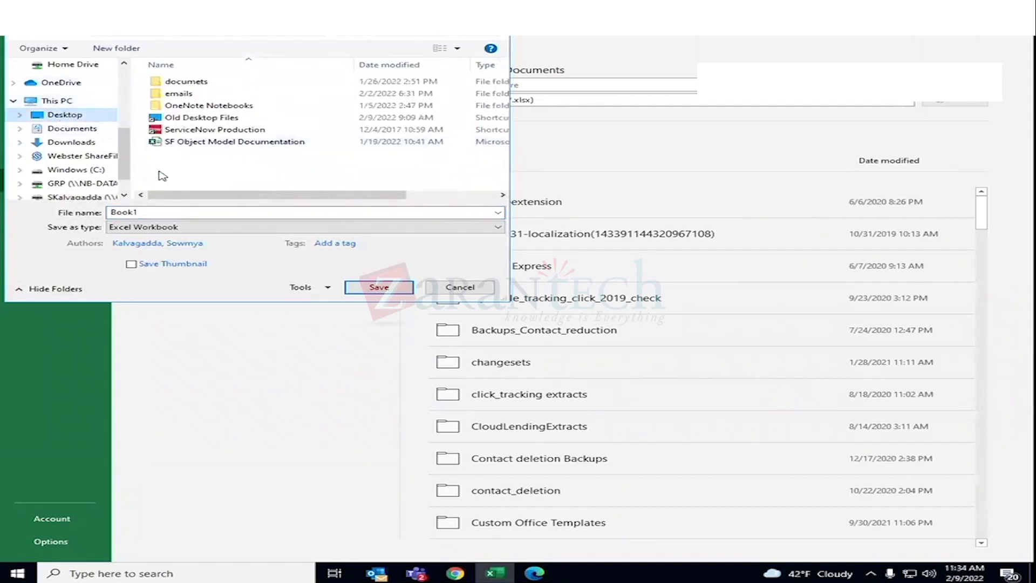
{"action": "double_click", "coordinate": [142, 210]}
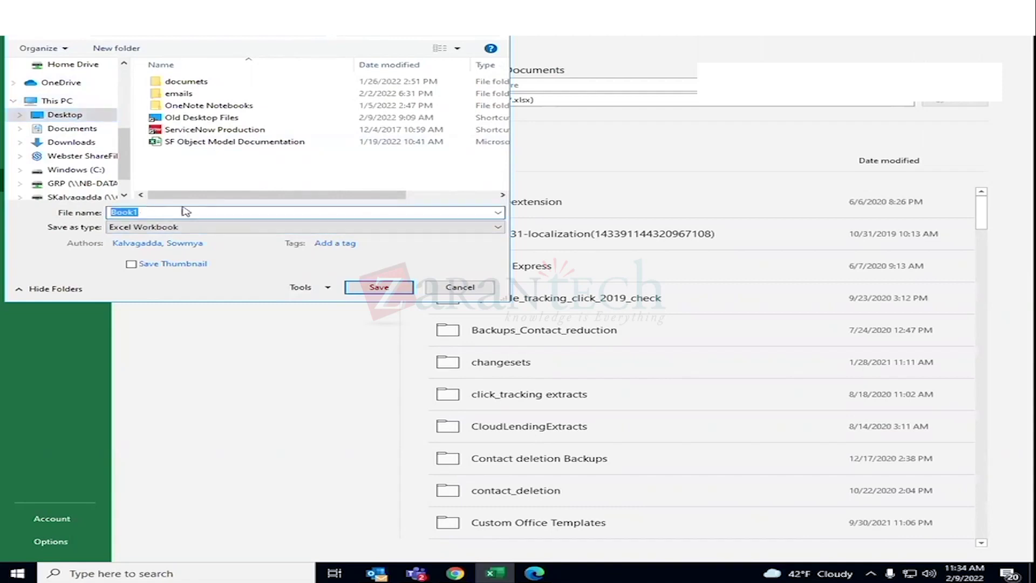
{"action": "type", "text": "custome1"}
{"action": "left_click", "coordinate": [380, 288]}
Switch to the Salesforce Workbench site in Chrome and open its data Insert page
{"action": "mouse_move", "coordinate": [455, 572]}
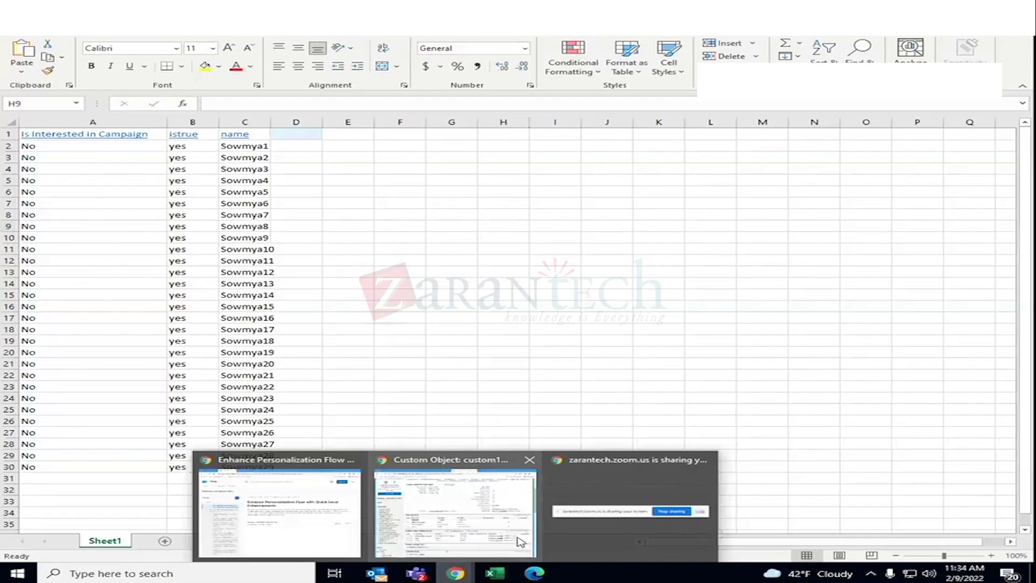
{"action": "left_click", "coordinate": [484, 535]}
{"action": "mouse_move", "coordinate": [614, 79]}
{"action": "left_click", "coordinate": [545, 90]}
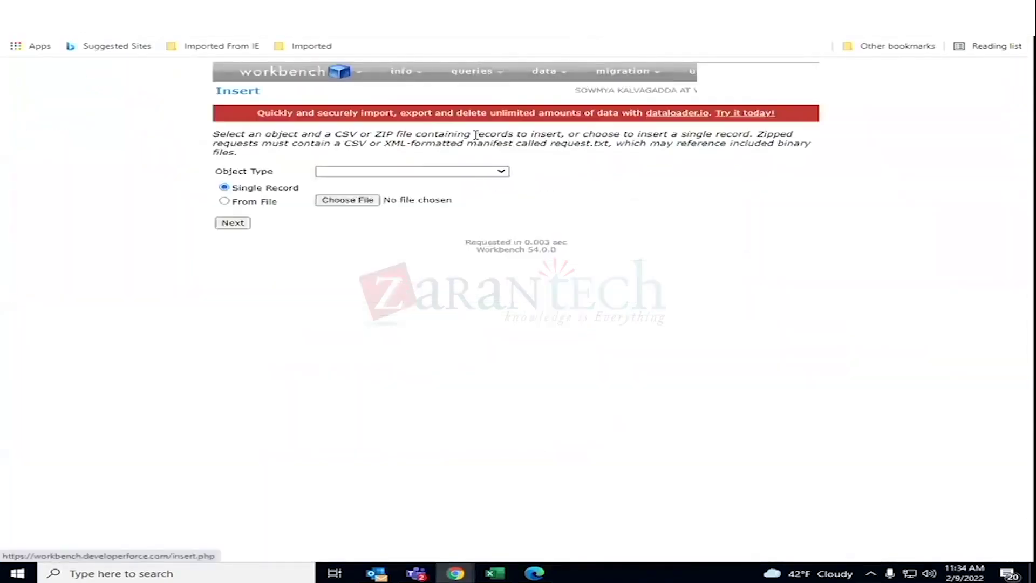
Search the object types beginning with C for the custom1_Sow custom object, and check which org Workbench is logged in to
{"action": "left_click", "coordinate": [372, 172]}
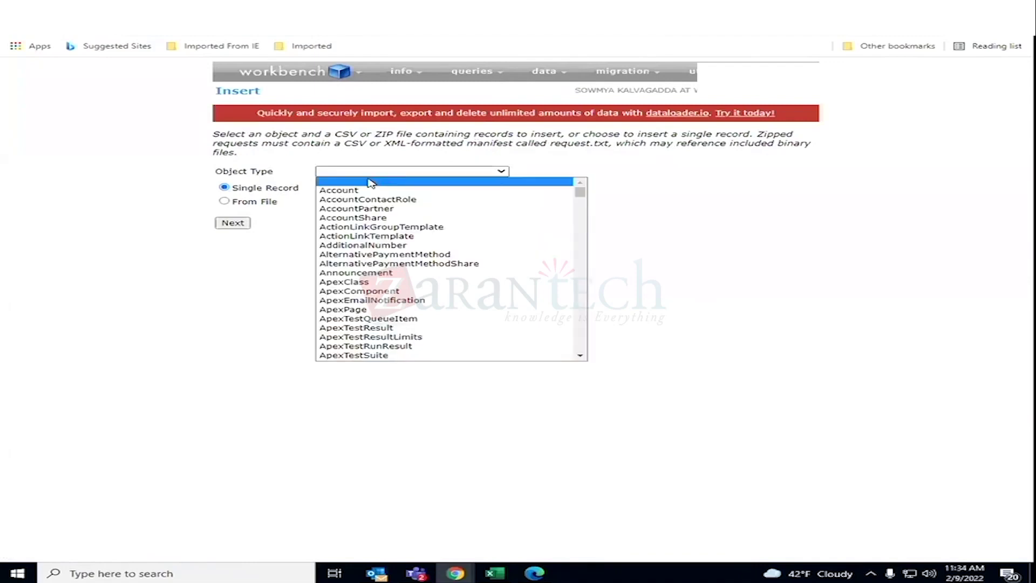
{"action": "key", "text": "c"}
{"action": "key", "text": "Down"}
{"action": "key", "text": "Down"}
{"action": "key", "text": "Down"}
{"action": "key", "text": "Down"}
{"action": "key", "text": "Down"}
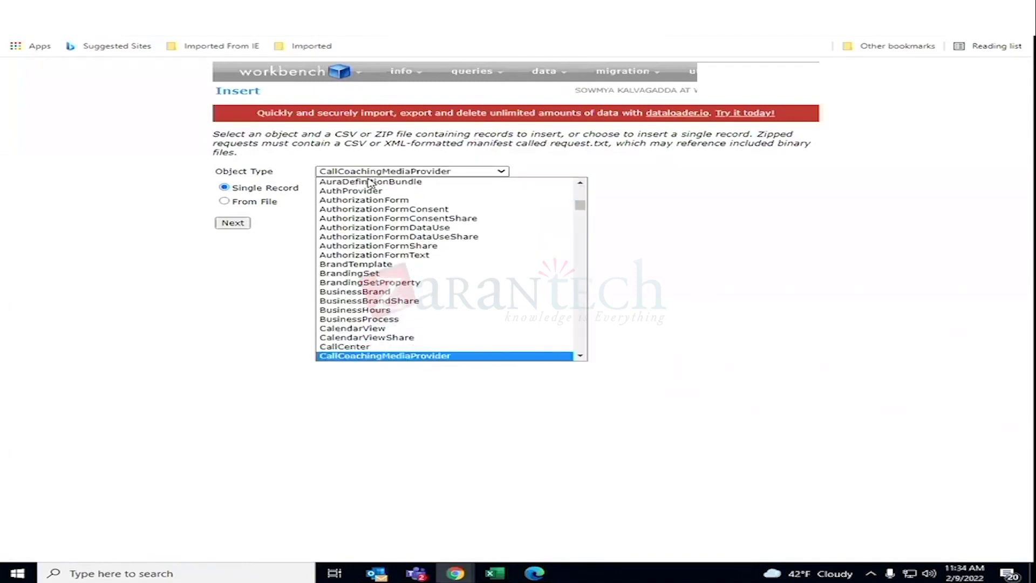
{"action": "key", "text": "Down"}
{"action": "key", "text": "Down"}
{"action": "key", "text": "Down"}
{"action": "key", "text": "Down"}
{"action": "key", "text": "Down"}
{"action": "key", "text": "Down"}
{"action": "key", "text": "Down"}
{"action": "key", "text": "Down"}
{"action": "key", "text": "Down"}
{"action": "key", "text": "Down"}
{"action": "key", "text": "Down"}
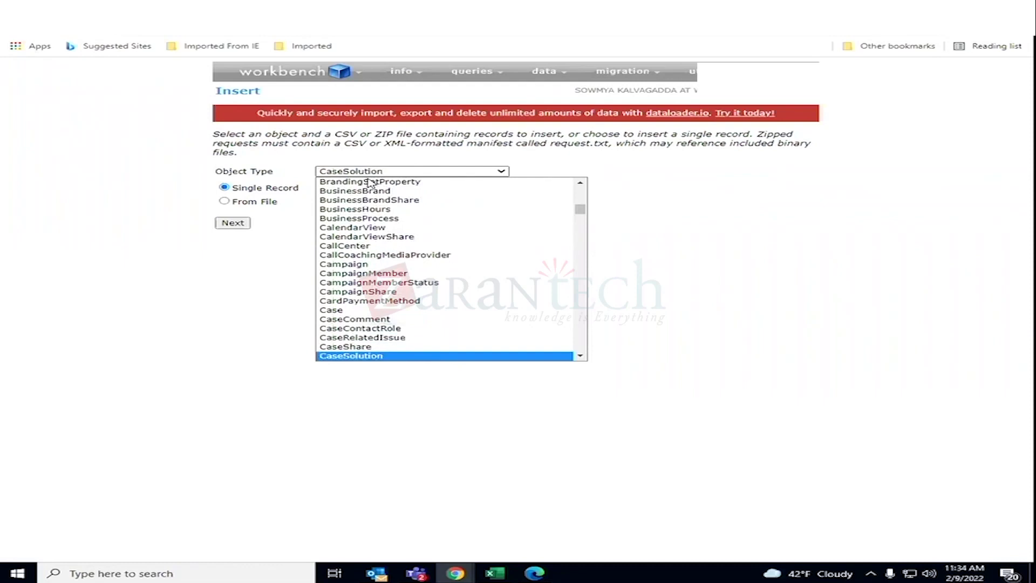
{"action": "key", "text": "Down"}
{"action": "key", "text": "Down"}
{"action": "key", "text": "Down"}
{"action": "key", "text": "Down"}
{"action": "key", "text": "Down"}
{"action": "key", "text": "Down"}
{"action": "key", "text": "Down"}
{"action": "key", "text": "Down"}
{"action": "key", "text": "Down"}
{"action": "key", "text": "Down"}
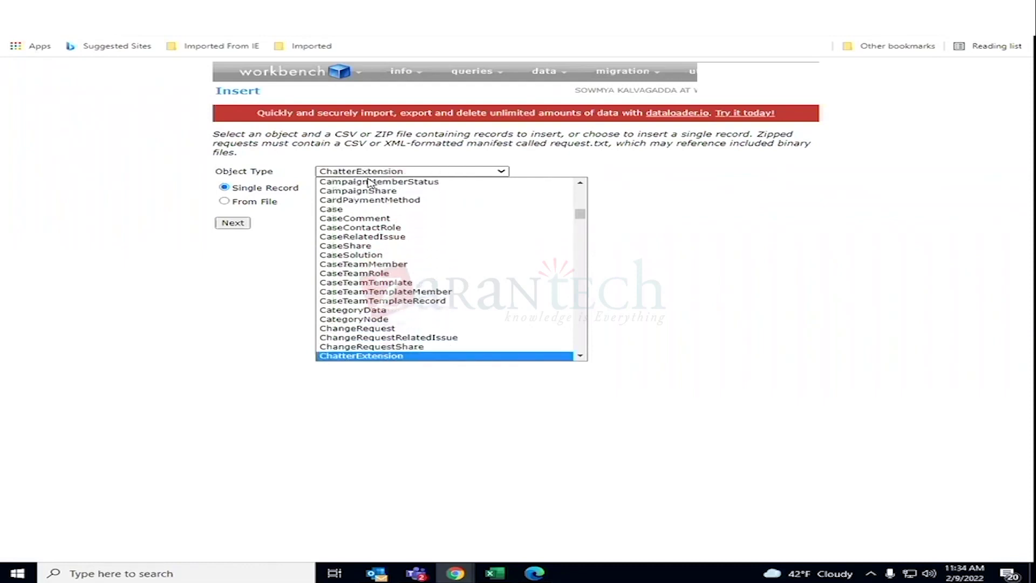
{"action": "key", "text": "Down"}
{"action": "key", "text": "Down"}
{"action": "key", "text": "Down"}
{"action": "key", "text": "Down"}
{"action": "key", "text": "Down"}
{"action": "key", "text": "Down"}
{"action": "key", "text": "Down"}
{"action": "key", "text": "Down"}
{"action": "key", "text": "Down"}
{"action": "key", "text": "Down"}
{"action": "key", "text": "Down"}
{"action": "key", "text": "Down"}
{"action": "key", "text": "Down"}
{"action": "key", "text": "Down"}
{"action": "key", "text": "Down"}
{"action": "key", "text": "Down"}
{"action": "key", "text": "Down"}
{"action": "key", "text": "Down"}
{"action": "key", "text": "Down"}
{"action": "key", "text": "Down"}
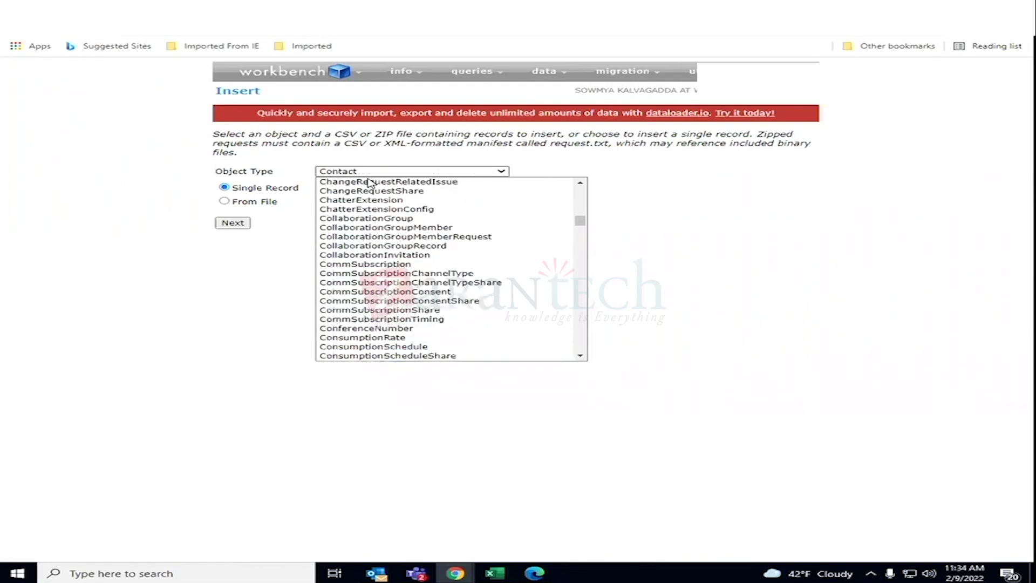
{"action": "key", "text": "c"}
{"action": "key", "text": "c"}
{"action": "key", "text": "c"}
{"action": "key", "text": "c"}
{"action": "key", "text": "c"}
{"action": "key", "text": "c"}
{"action": "key", "text": "c"}
{"action": "key", "text": "c"}
{"action": "key", "text": "c"}
{"action": "key", "text": "c"}
{"action": "key", "text": "c"}
{"action": "key", "text": "c"}
{"action": "key", "text": "c"}
{"action": "key", "text": "c"}
{"action": "key", "text": "c"}
{"action": "key", "text": "c"}
{"action": "key", "text": "c"}
{"action": "key", "text": "c"}
{"action": "key", "text": "c"}
{"action": "key", "text": "c"}
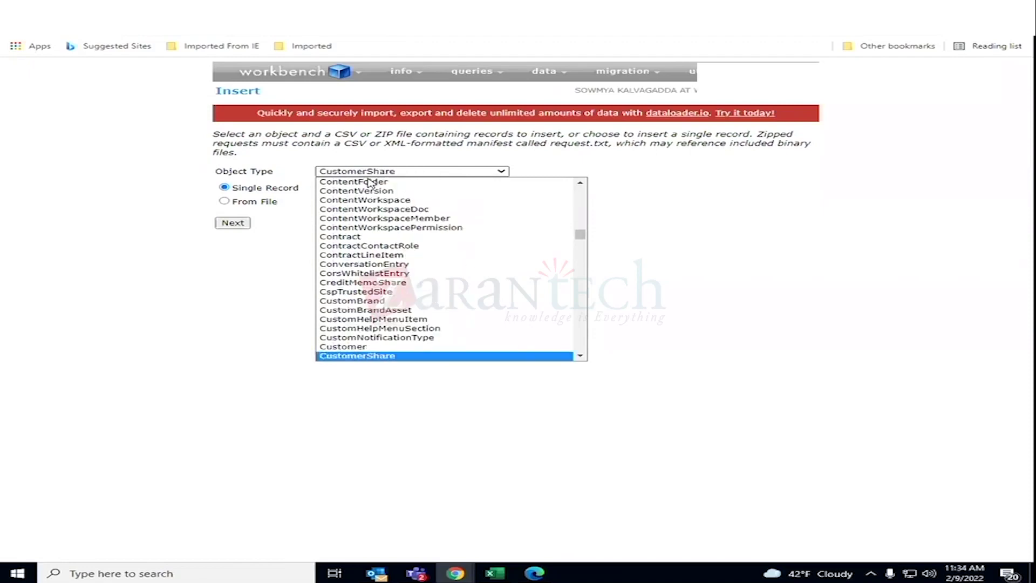
{"action": "scroll", "coordinate": [458, 315], "scroll_direction": "down", "scroll_amount": 3}
{"action": "scroll", "coordinate": [462, 312], "scroll_direction": "up", "scroll_amount": 10}
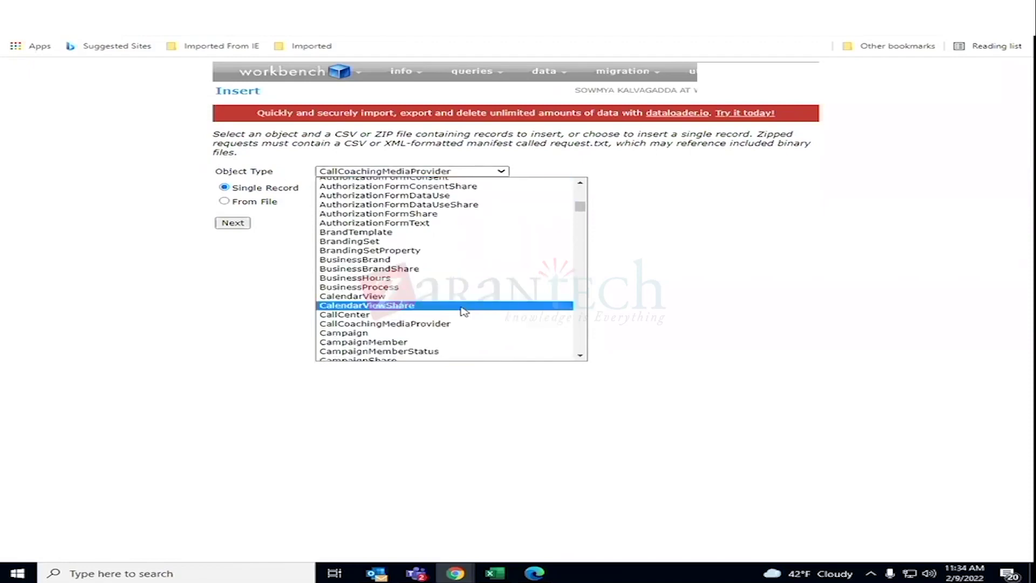
{"action": "scroll", "coordinate": [462, 311], "scroll_direction": "down", "scroll_amount": 18}
{"action": "scroll", "coordinate": [464, 304], "scroll_direction": "up", "scroll_amount": 3}
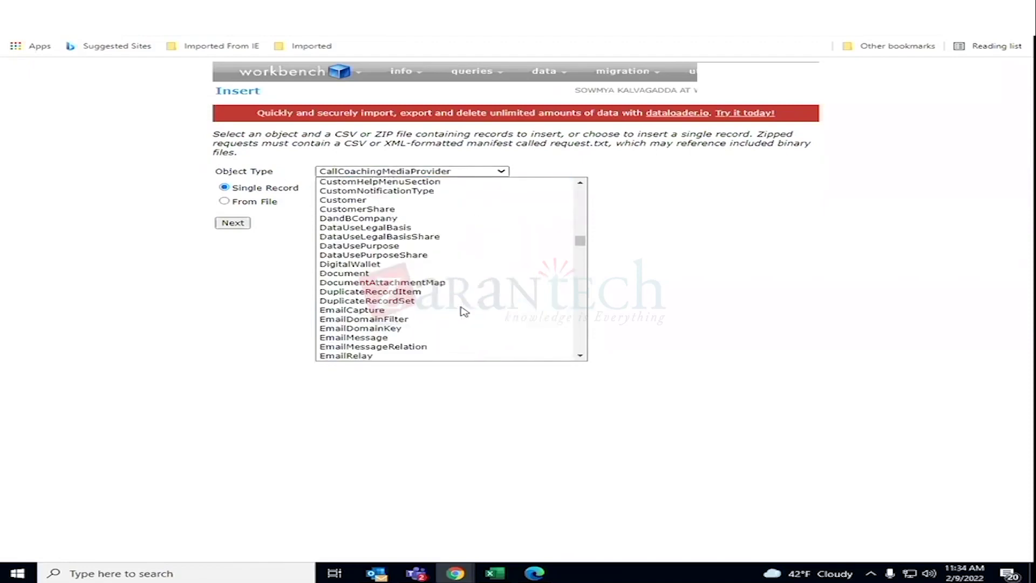
{"action": "scroll", "coordinate": [522, 268], "scroll_direction": "up", "scroll_amount": 4}
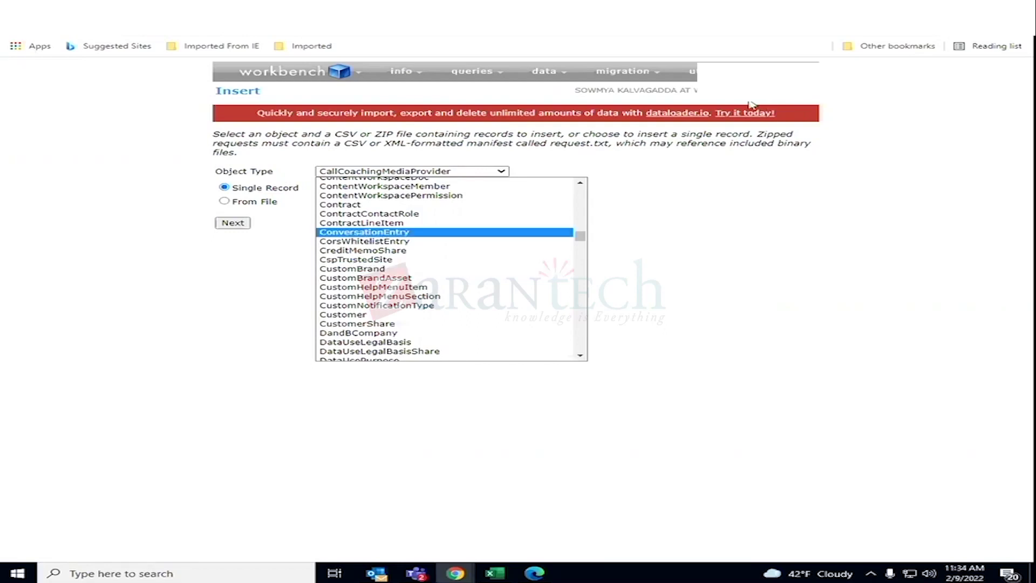
{"action": "mouse_move", "coordinate": [750, 100]}
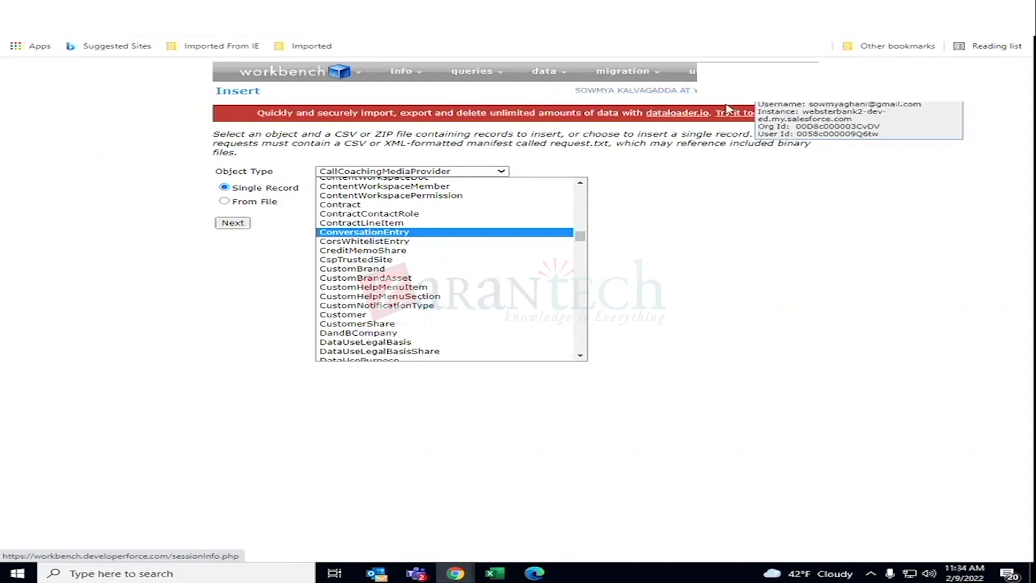
{"action": "scroll", "coordinate": [446, 257], "scroll_direction": "up", "scroll_amount": 1}
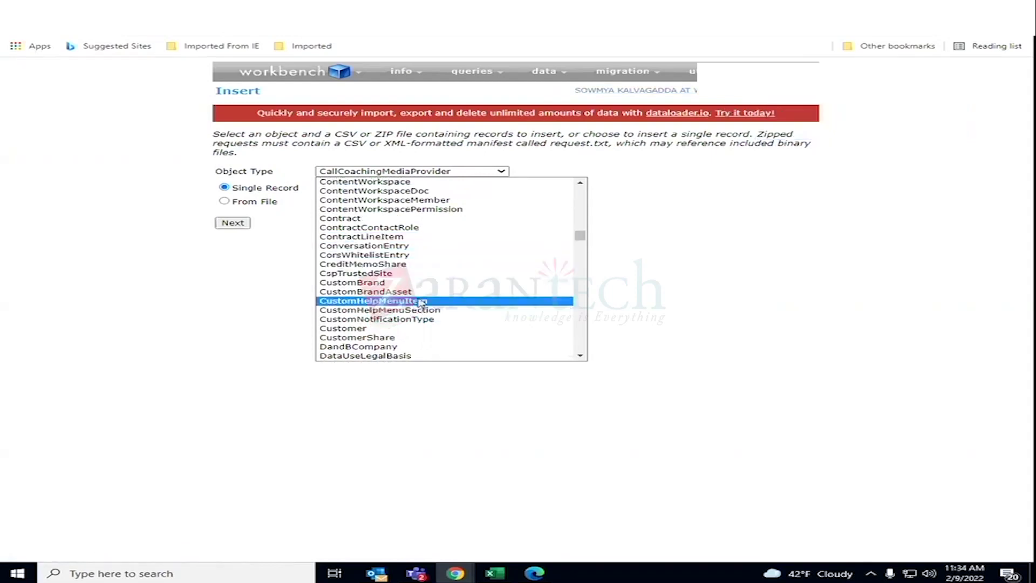
{"action": "left_click", "coordinate": [280, 257]}
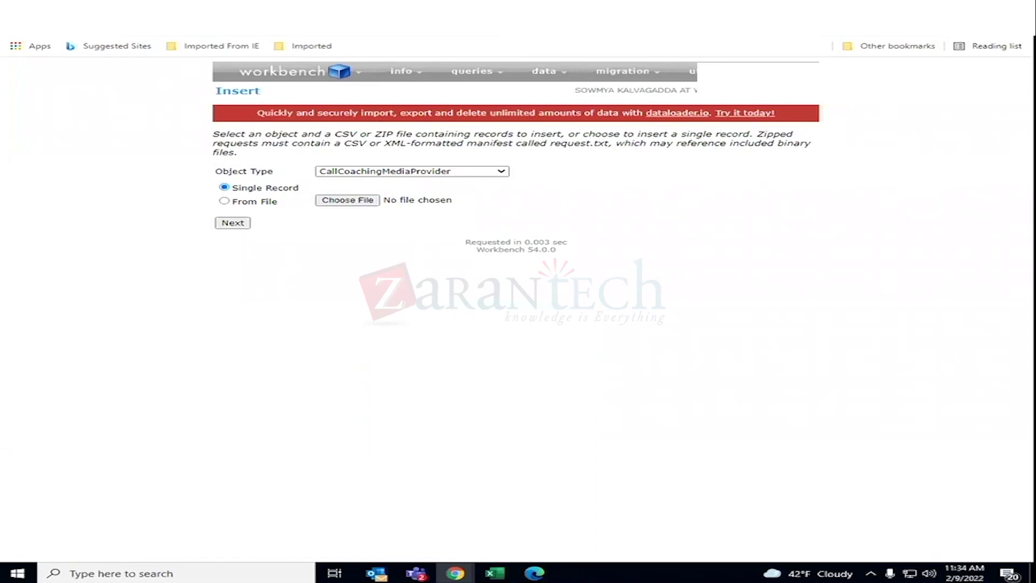
Check the API name of the custom1_Sow object on its Salesforce definition page, and return to the Workbench Insert page
{"action": "left_click", "coordinate": [571, 10]}
{"action": "scroll", "coordinate": [349, 331], "scroll_direction": "up", "scroll_amount": 3}
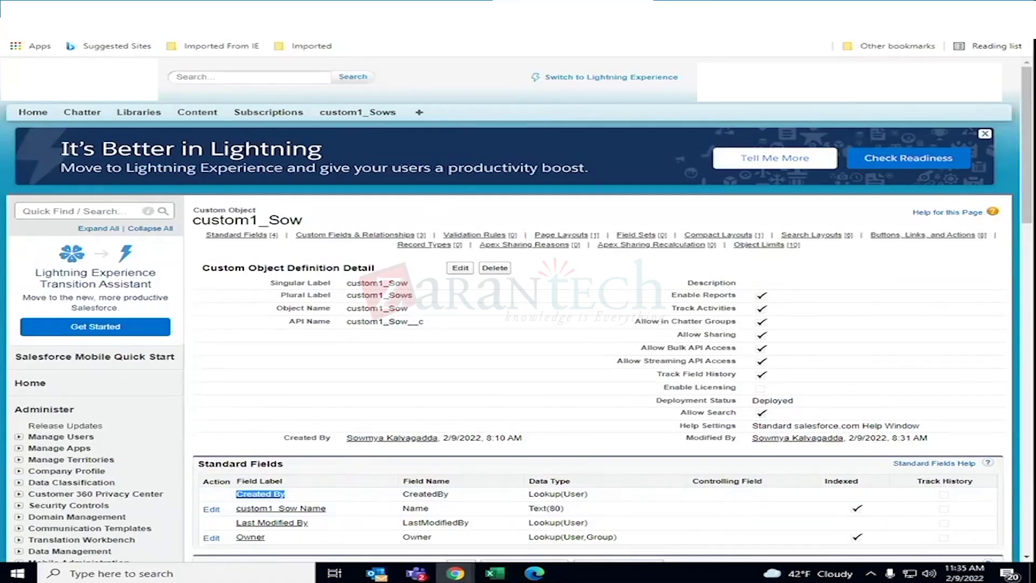
{"action": "left_click", "coordinate": [720, 10]}
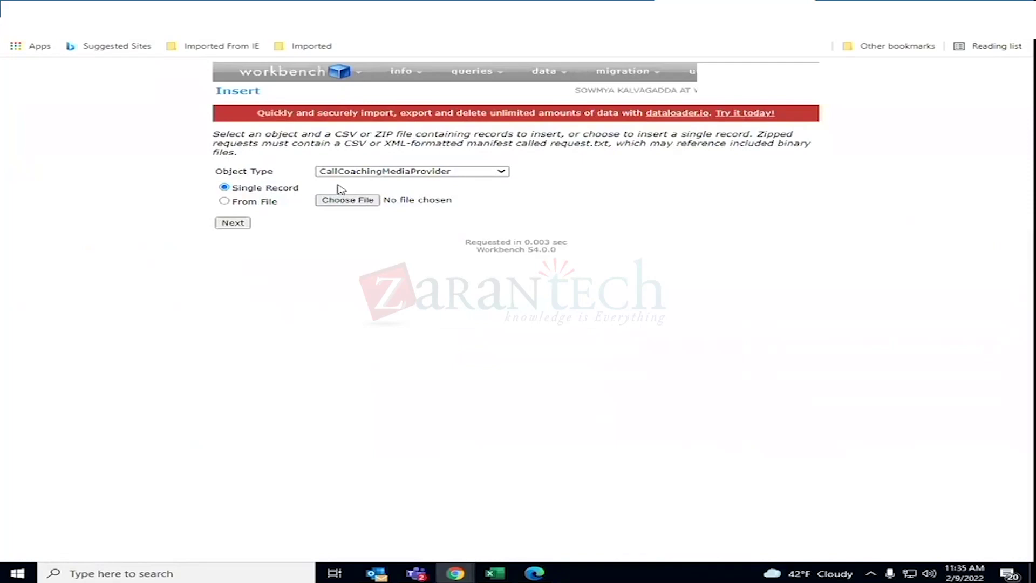
Set the insert to load records from a file and choose custom1_Sow__c as the object type
{"action": "left_click", "coordinate": [458, 172]}
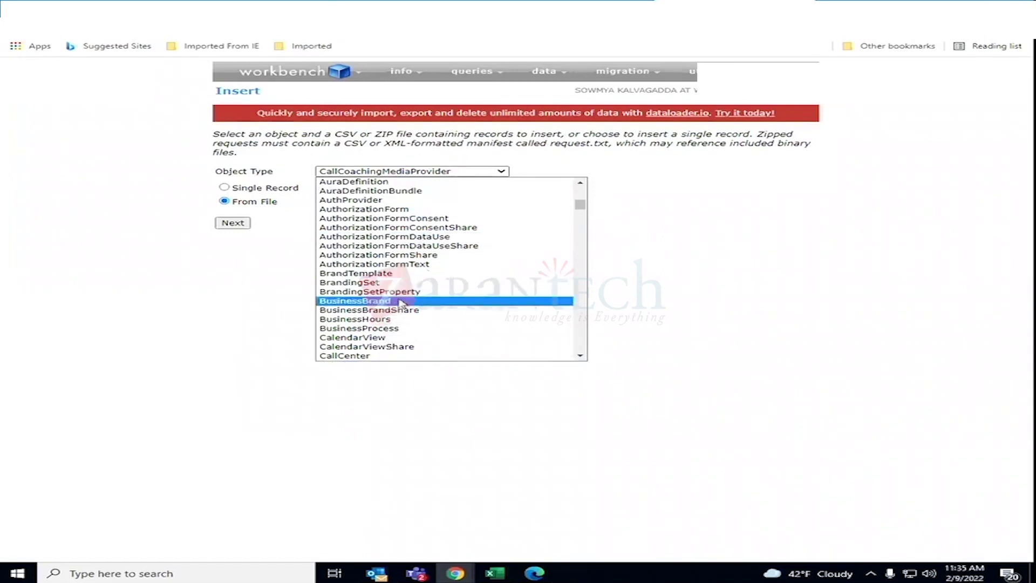
{"action": "key", "text": "Down"}
{"action": "key", "text": "Down"}
{"action": "key", "text": "Down"}
{"action": "key", "text": "Down"}
{"action": "key", "text": "Down"}
{"action": "key", "text": "Down"}
{"action": "key", "text": "Down"}
{"action": "key", "text": "Down"}
{"action": "key", "text": "Down"}
{"action": "key", "text": "Down"}
{"action": "key", "text": "Down"}
{"action": "key", "text": "Down"}
{"action": "key", "text": "Down"}
{"action": "key", "text": "Down"}
{"action": "key", "text": "Down"}
{"action": "key", "text": "Down"}
{"action": "key", "text": "Down"}
{"action": "key", "text": "Down"}
{"action": "key", "text": "Down"}
{"action": "key", "text": "Down"}
{"action": "key", "text": "Down"}
{"action": "key", "text": "Down"}
{"action": "key", "text": "Down"}
{"action": "key", "text": "Down"}
{"action": "key", "text": "Down"}
{"action": "key", "text": "Down"}
{"action": "key", "text": "Down"}
{"action": "key", "text": "Down"}
{"action": "key", "text": "Down"}
{"action": "key", "text": "Down"}
{"action": "key", "text": "Down"}
{"action": "key", "text": "Down"}
{"action": "key", "text": "Down"}
{"action": "key", "text": "Down"}
{"action": "key", "text": "Down"}
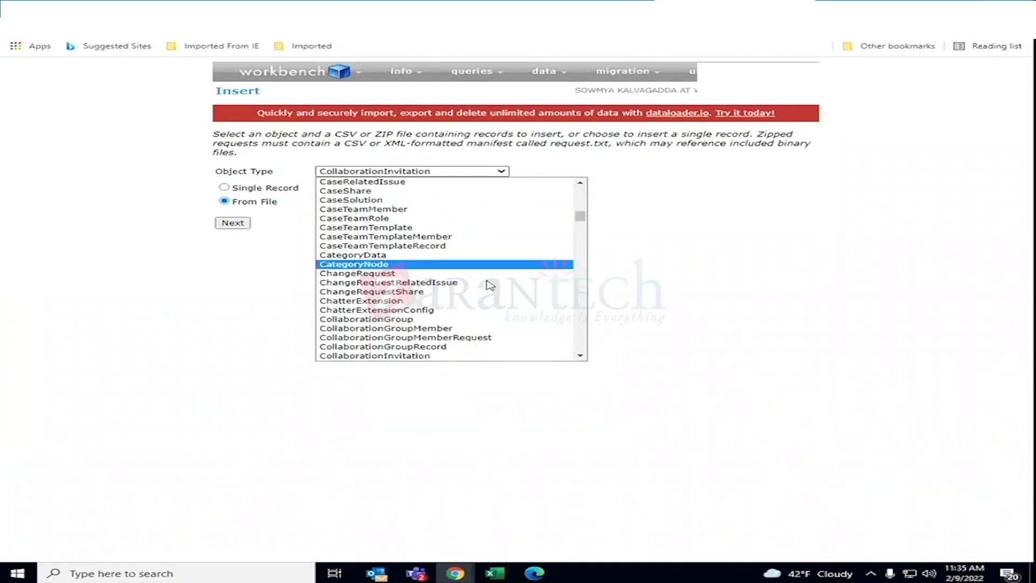
{"action": "left_click_drag", "start_coordinate": [581, 213], "coordinate": [587, 354]}
{"action": "scroll", "coordinate": [522, 356], "scroll_direction": "up", "scroll_amount": 14}
{"action": "scroll", "coordinate": [521, 355], "scroll_direction": "down", "scroll_amount": 5}
{"action": "scroll", "coordinate": [522, 357], "scroll_direction": "down", "scroll_amount": 8}
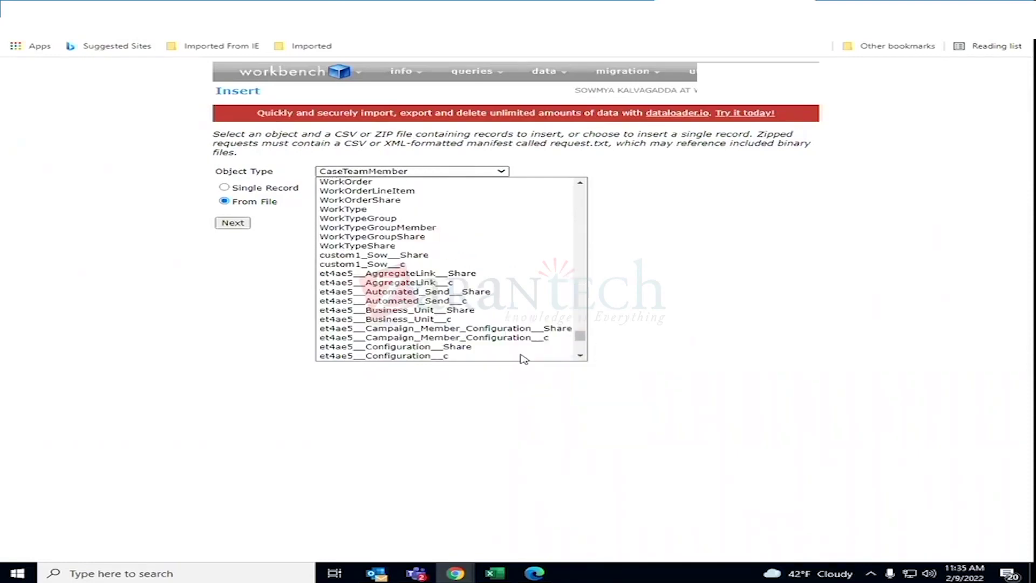
{"action": "scroll", "coordinate": [523, 358], "scroll_direction": "down", "scroll_amount": 4}
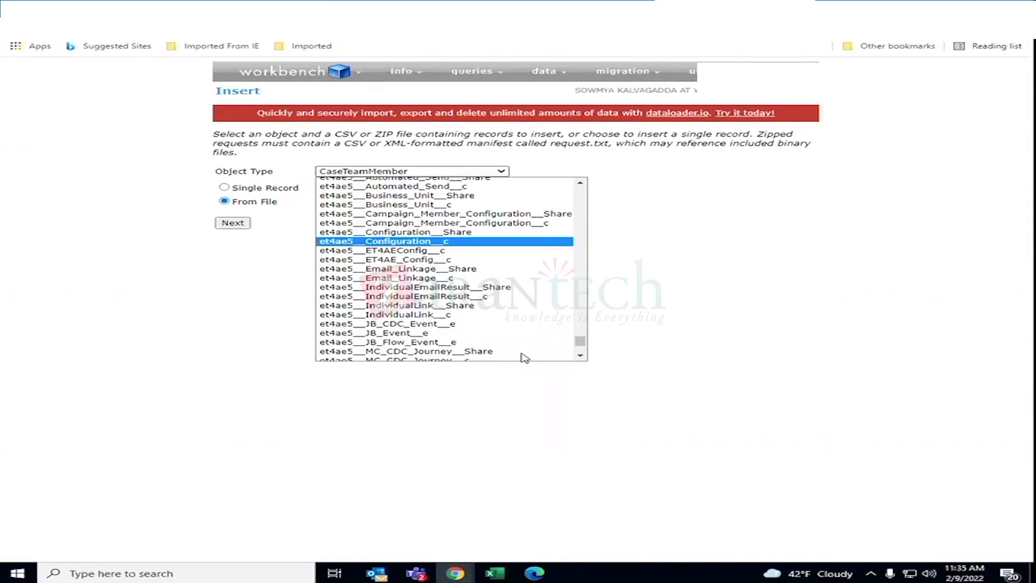
{"action": "scroll", "coordinate": [527, 351], "scroll_direction": "down", "scroll_amount": 4}
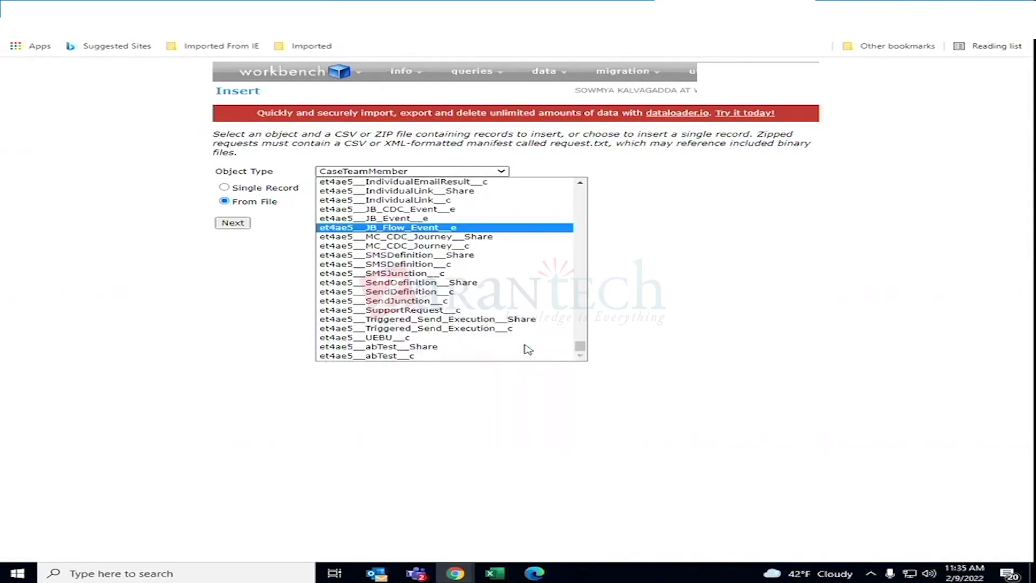
{"action": "scroll", "coordinate": [527, 349], "scroll_direction": "up", "scroll_amount": 8}
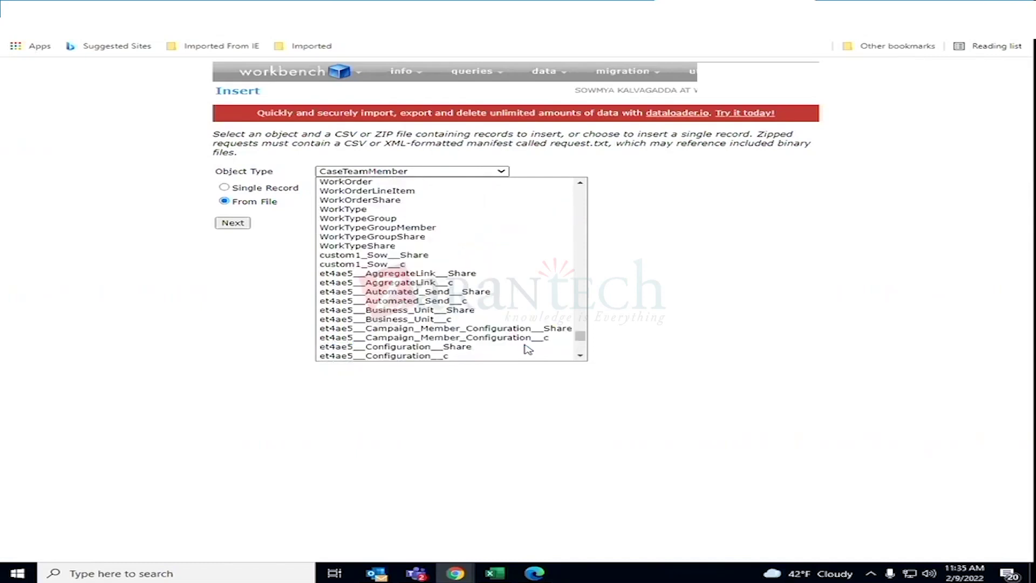
{"action": "scroll", "coordinate": [527, 349], "scroll_direction": "up", "scroll_amount": 4}
{"action": "scroll", "coordinate": [527, 348], "scroll_direction": "down", "scroll_amount": 4}
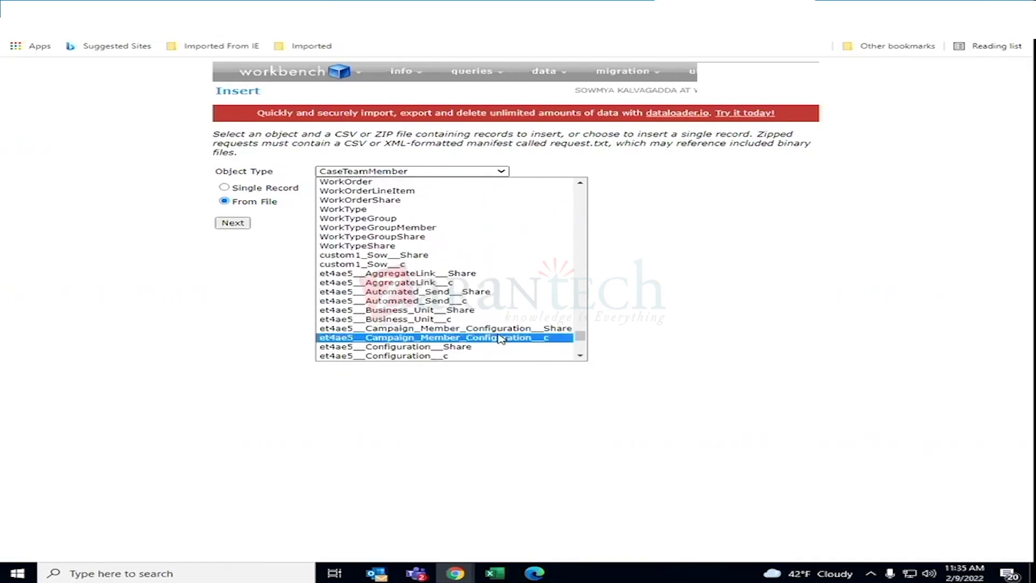
{"action": "left_click", "coordinate": [387, 264]}
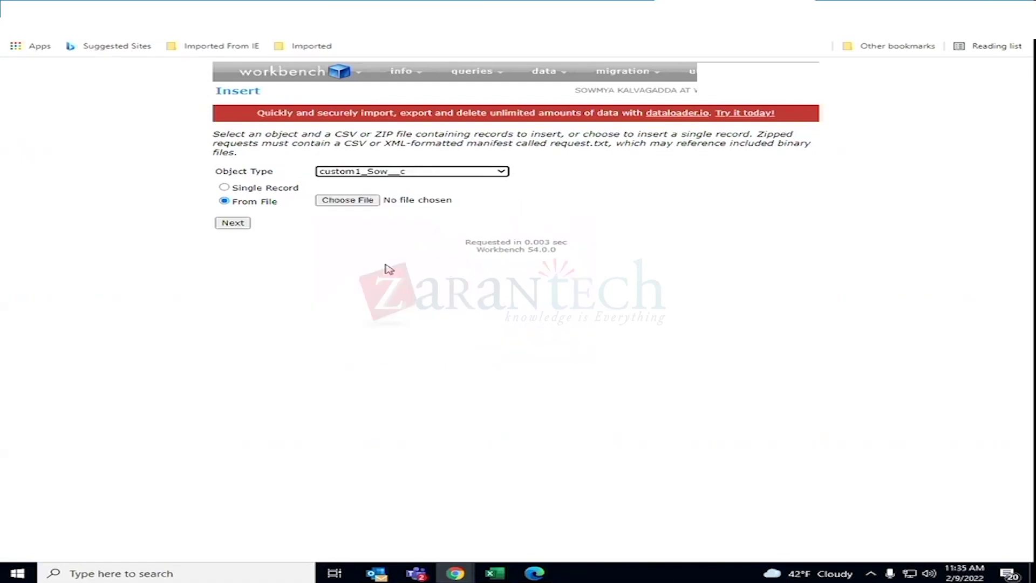
Search the upload file picker for the records file, sorting by date modified and trying the file name custom
{"action": "left_click", "coordinate": [340, 200]}
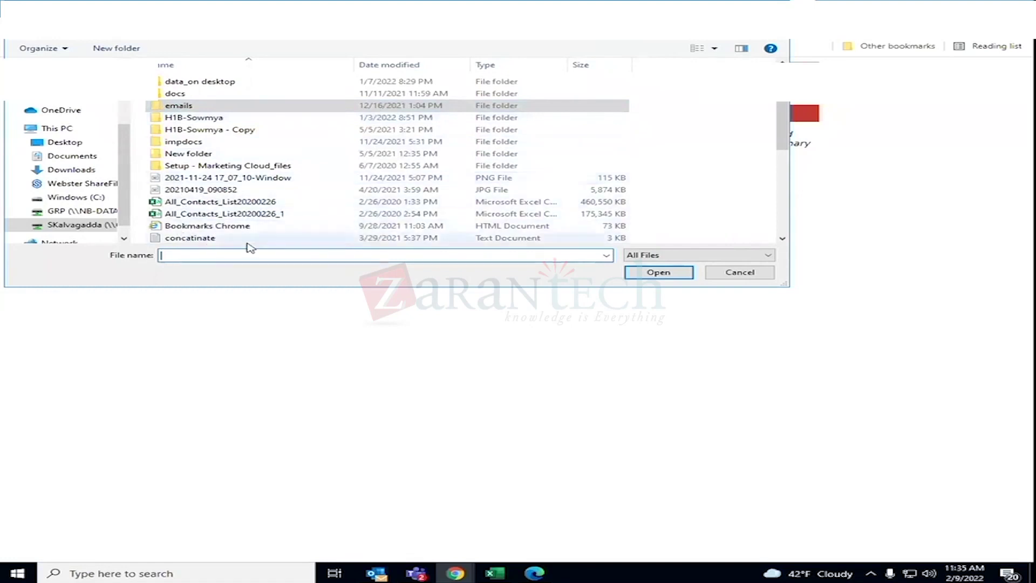
{"action": "scroll", "coordinate": [649, 240], "scroll_direction": "down", "scroll_amount": 5}
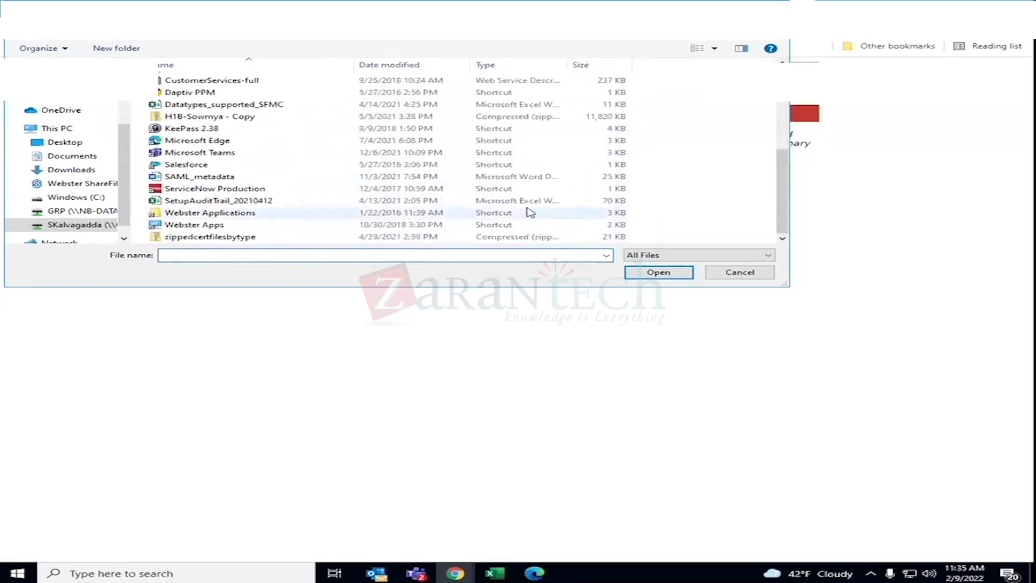
{"action": "scroll", "coordinate": [529, 208], "scroll_direction": "up", "scroll_amount": 5}
{"action": "left_click", "coordinate": [383, 68]}
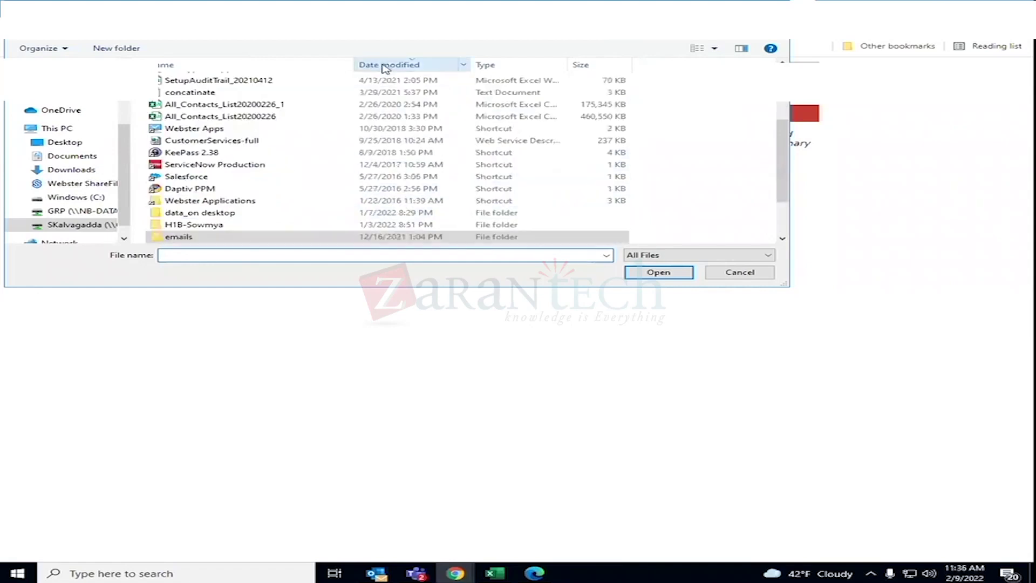
{"action": "scroll", "coordinate": [296, 182], "scroll_direction": "down", "scroll_amount": 2}
{"action": "scroll", "coordinate": [296, 182], "scroll_direction": "up", "scroll_amount": 5}
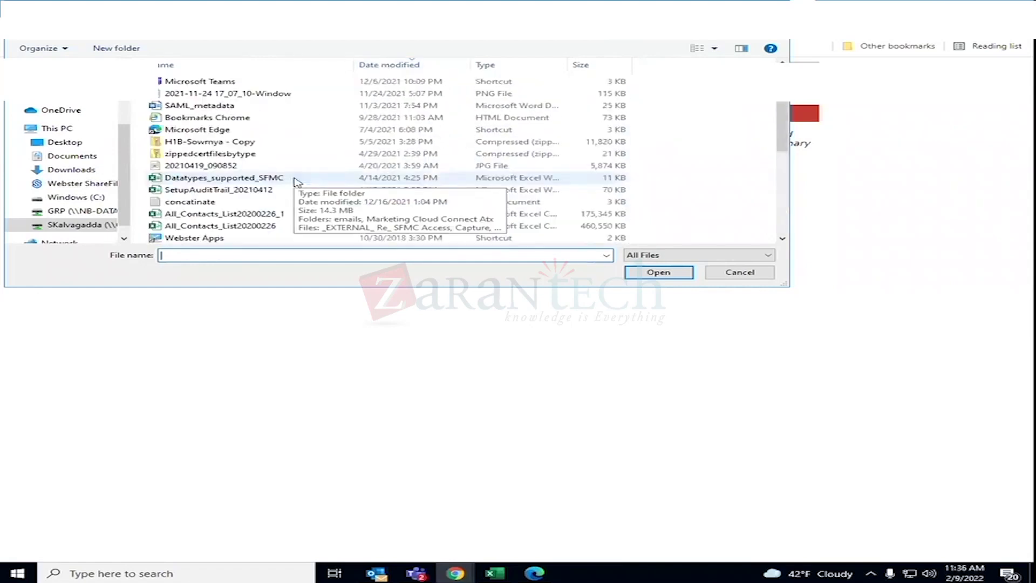
{"action": "scroll", "coordinate": [323, 160], "scroll_direction": "down", "scroll_amount": 1}
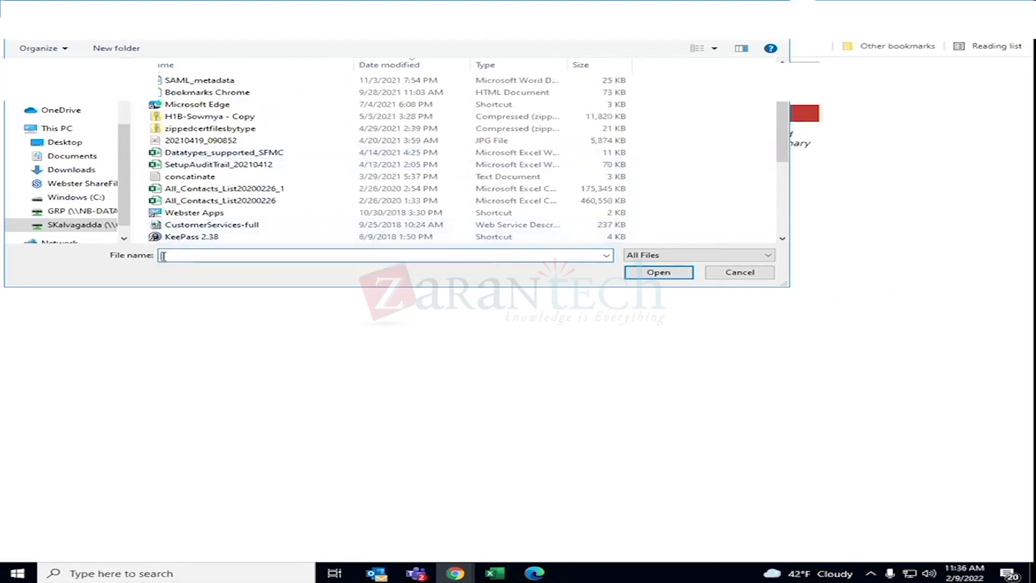
{"action": "type", "text": "custom"}
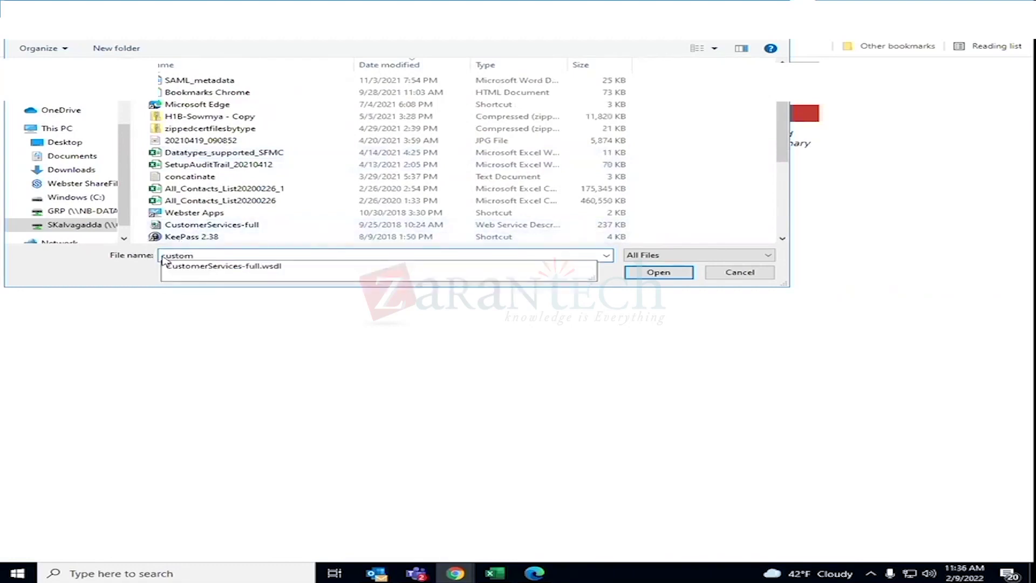
{"action": "key", "text": "Return"}
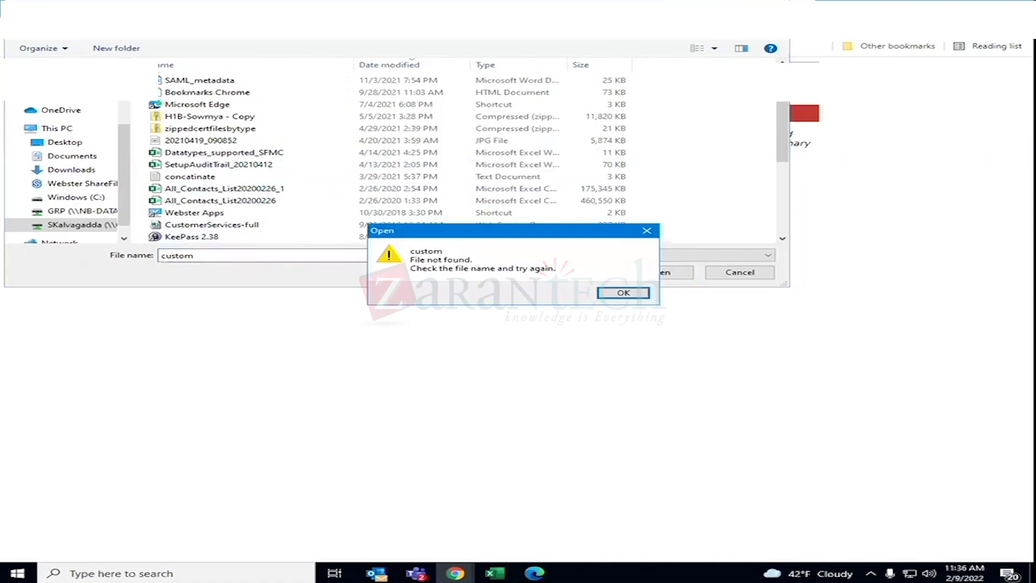
{"action": "left_click", "coordinate": [624, 294]}
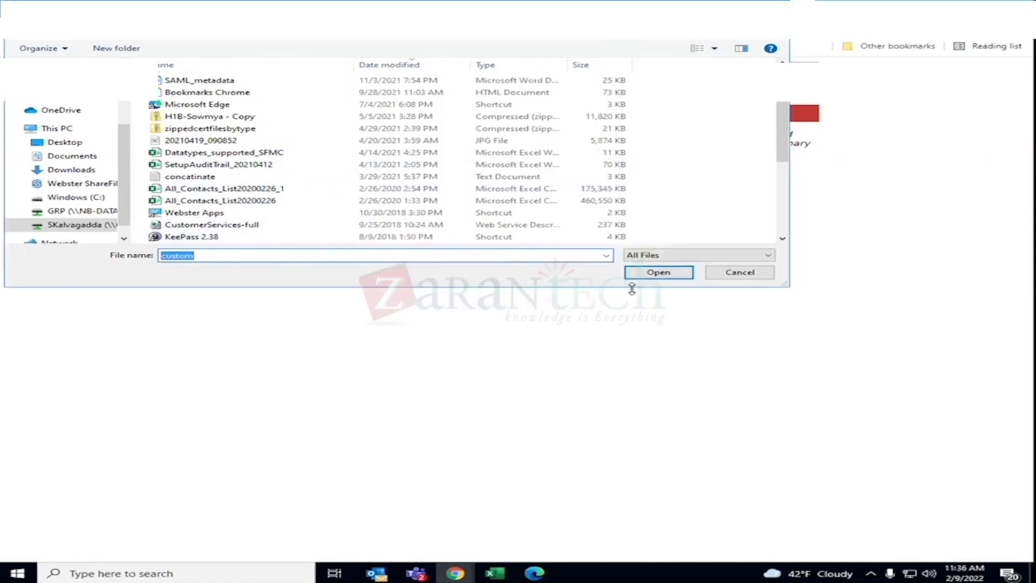
Switch to Excel and save the workbook under the name customer1 in the desktop's documets folder
{"action": "left_click", "coordinate": [495, 573]}
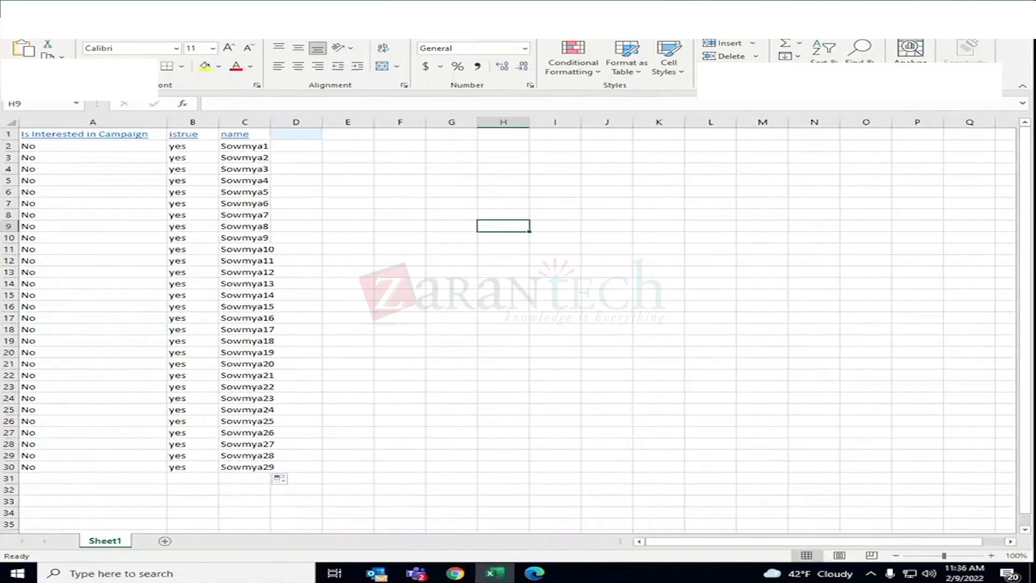
{"action": "key", "text": "alt+f"}
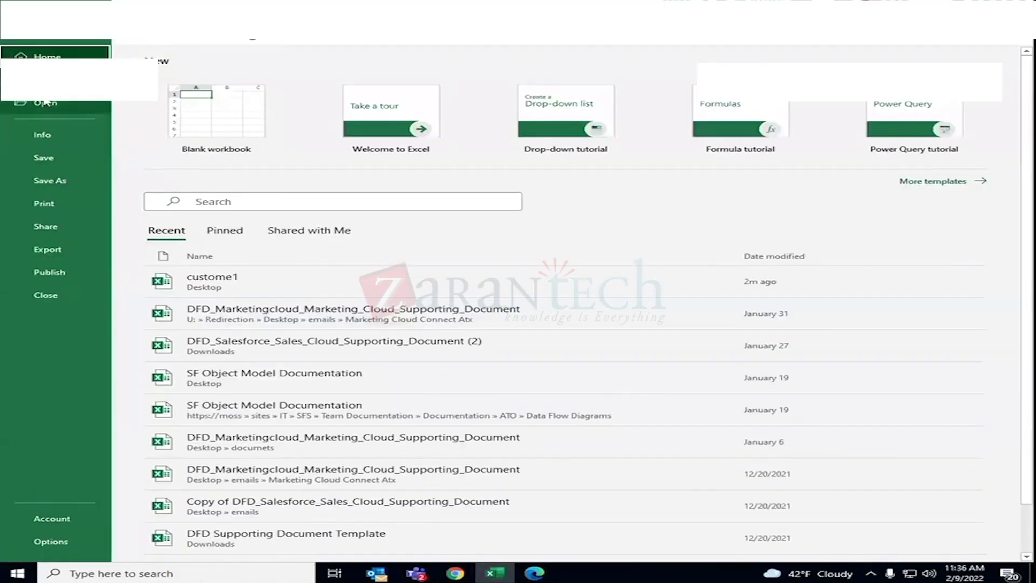
{"action": "left_click", "coordinate": [50, 182]}
{"action": "left_click", "coordinate": [213, 257]}
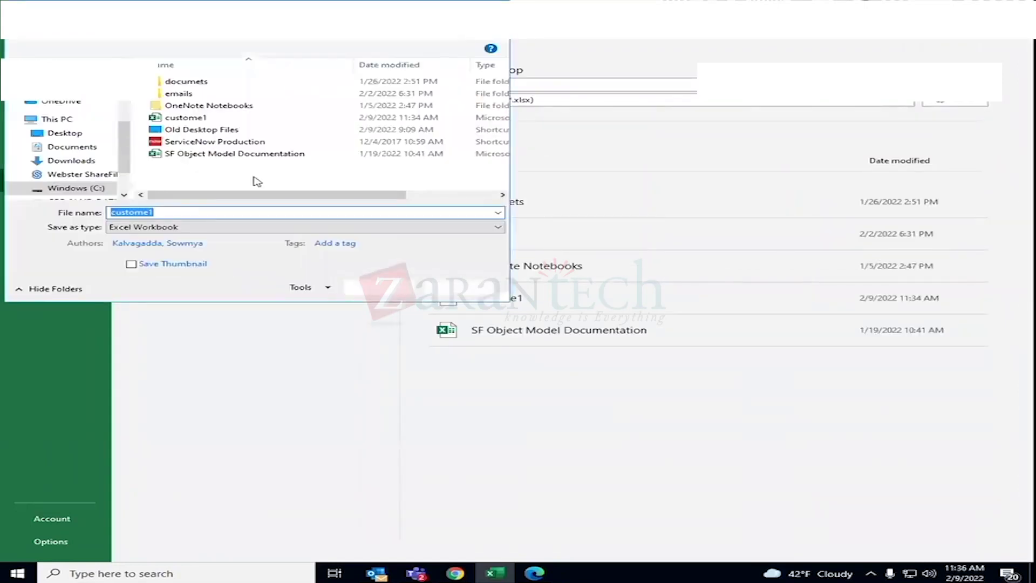
{"action": "left_click", "coordinate": [193, 85]}
{"action": "double_click", "coordinate": [193, 85]}
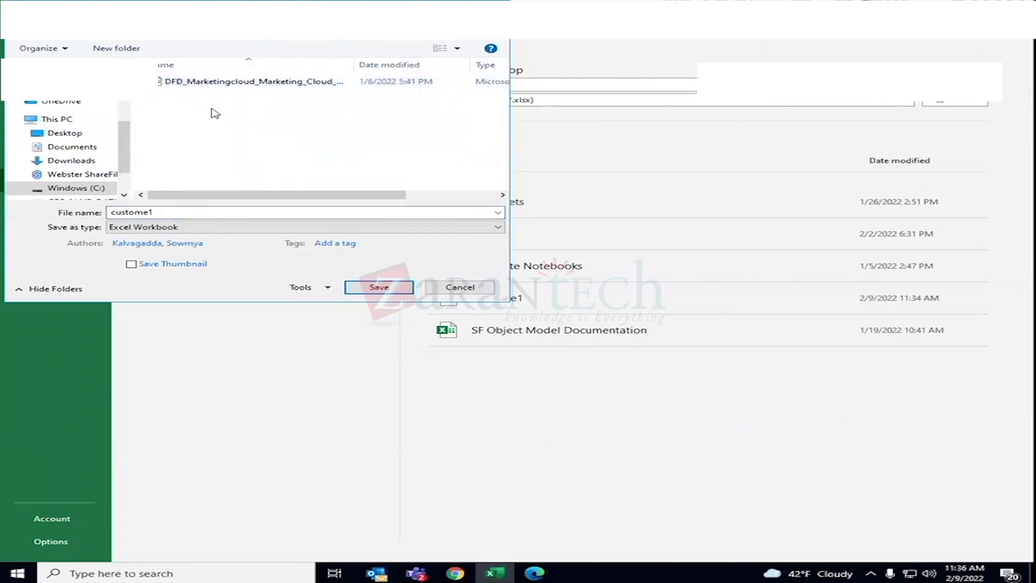
{"action": "left_click", "coordinate": [165, 213]}
{"action": "double_click", "coordinate": [165, 213]}
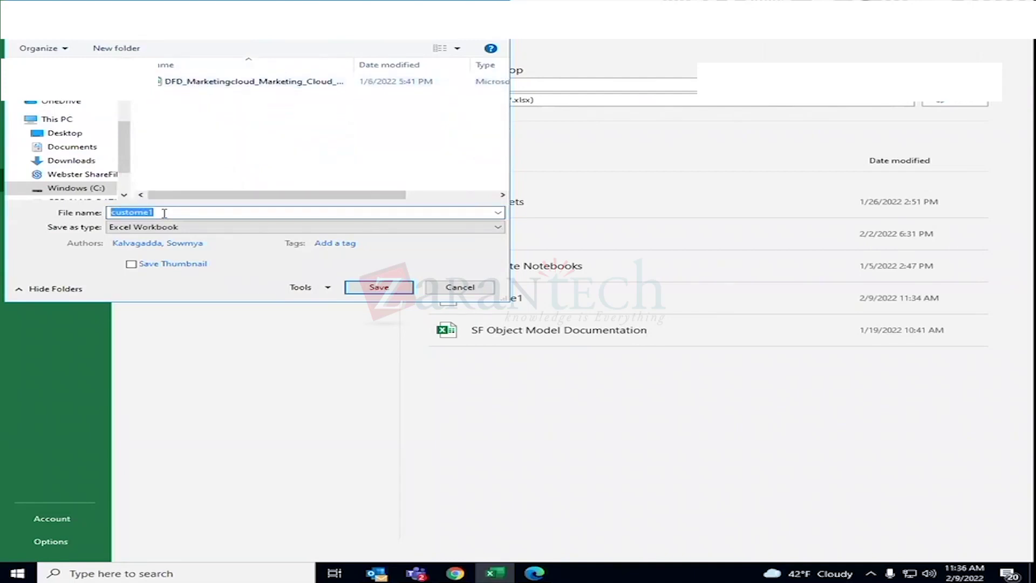
{"action": "key", "text": "Home"}
{"action": "double_click", "coordinate": [133, 211]}
{"action": "left_click", "coordinate": [369, 288]}
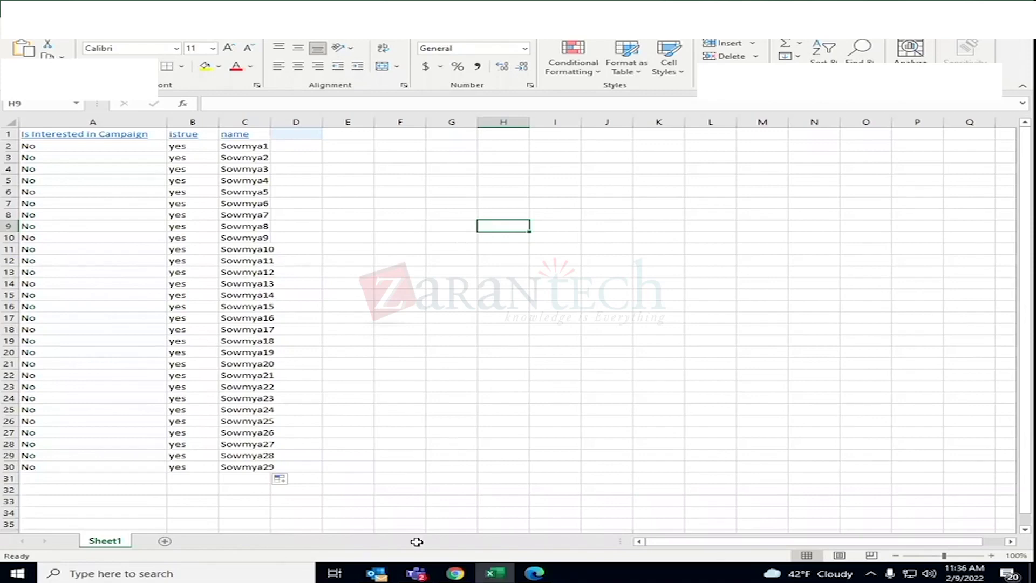
Return to Workbench in Chrome and try to insert the records from customer1.xlsx in the desktop's documets folder
{"action": "left_click", "coordinate": [491, 550]}
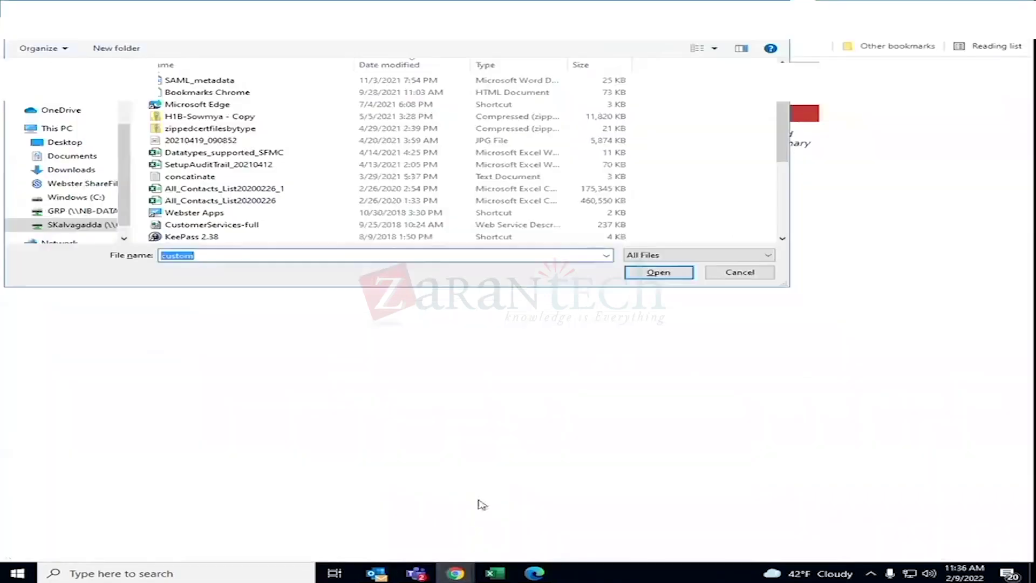
{"action": "left_click", "coordinate": [69, 145]}
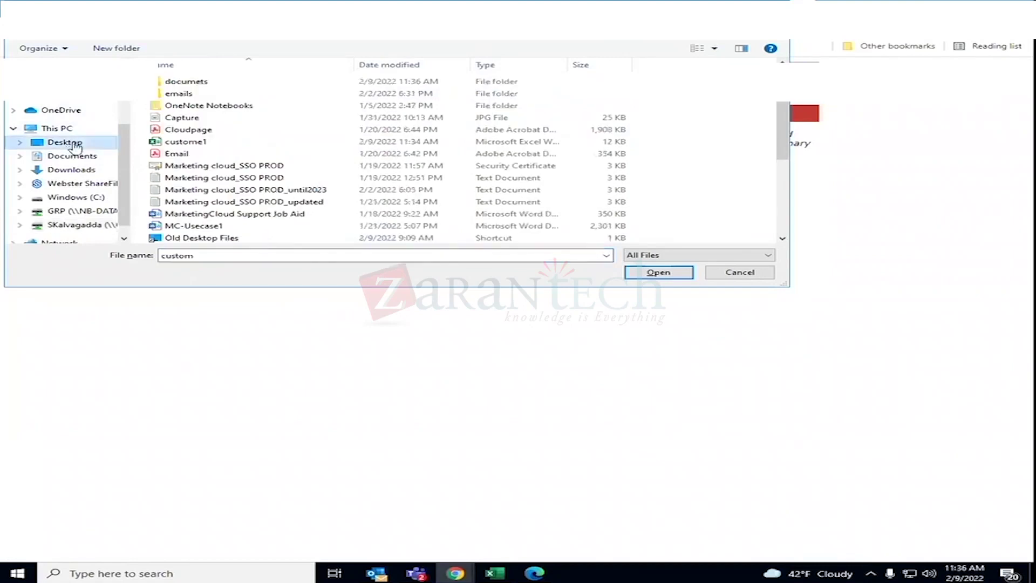
{"action": "double_click", "coordinate": [190, 82]}
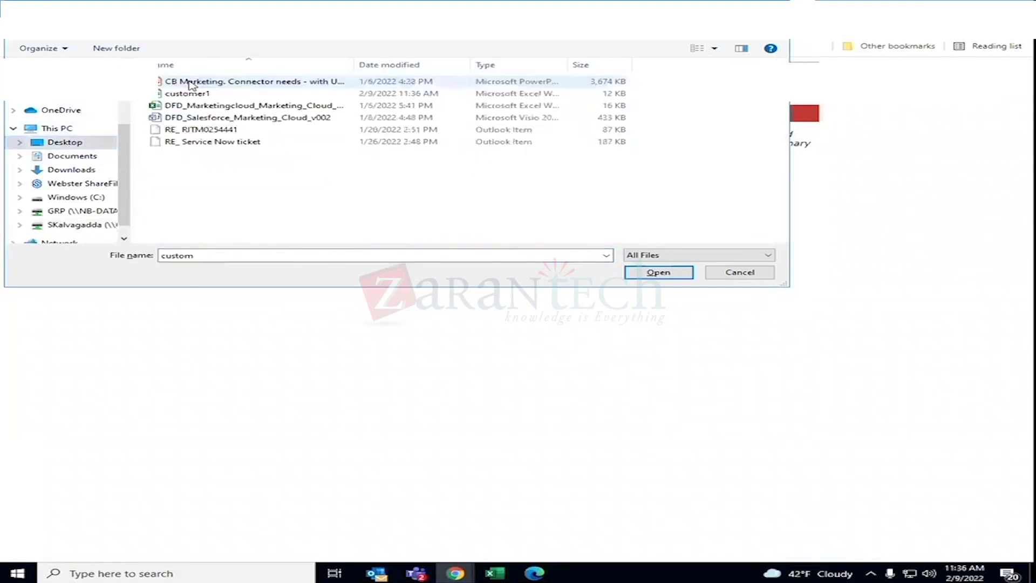
{"action": "left_click", "coordinate": [204, 93]}
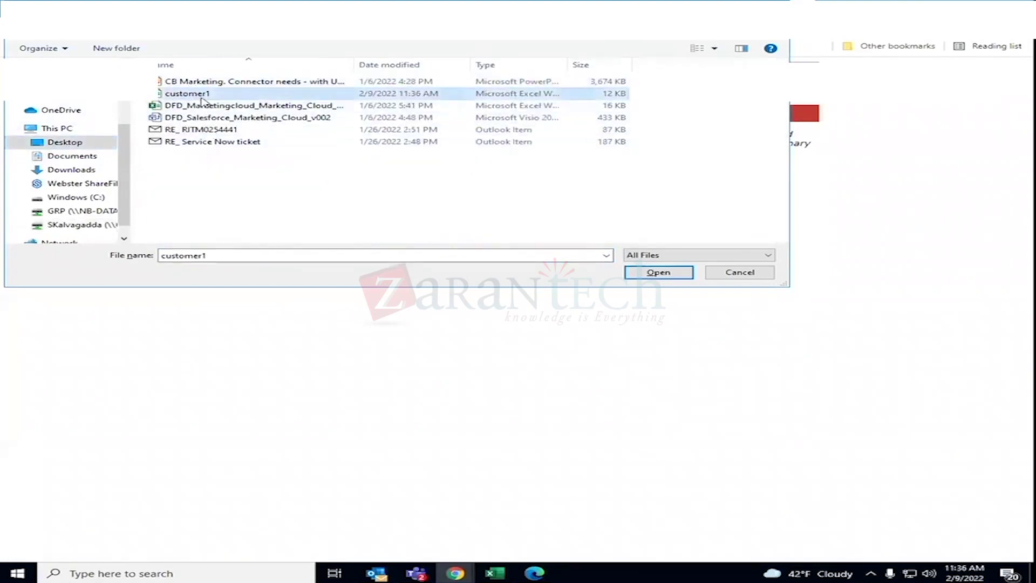
{"action": "left_click", "coordinate": [659, 276]}
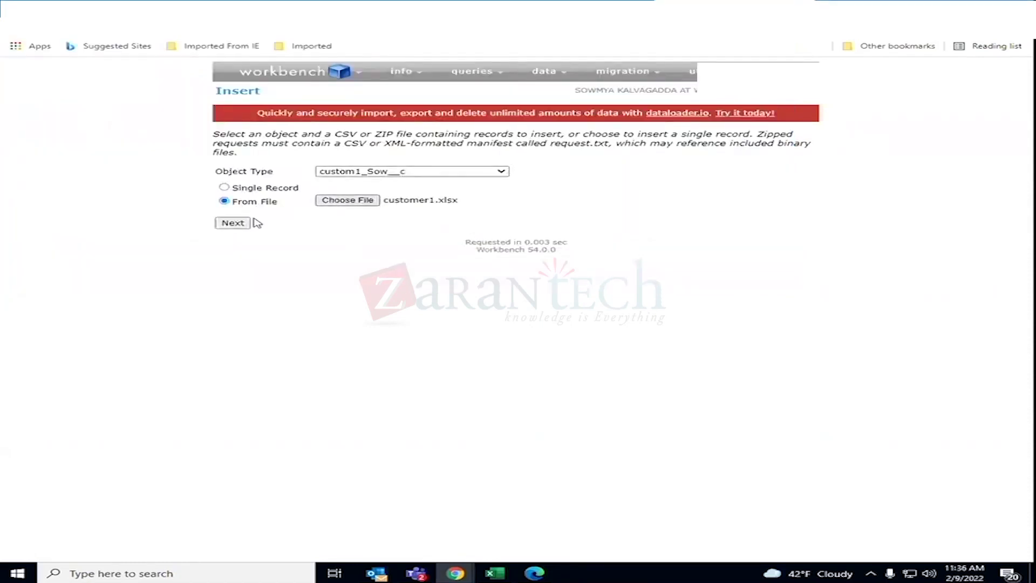
{"action": "left_click", "coordinate": [240, 228]}
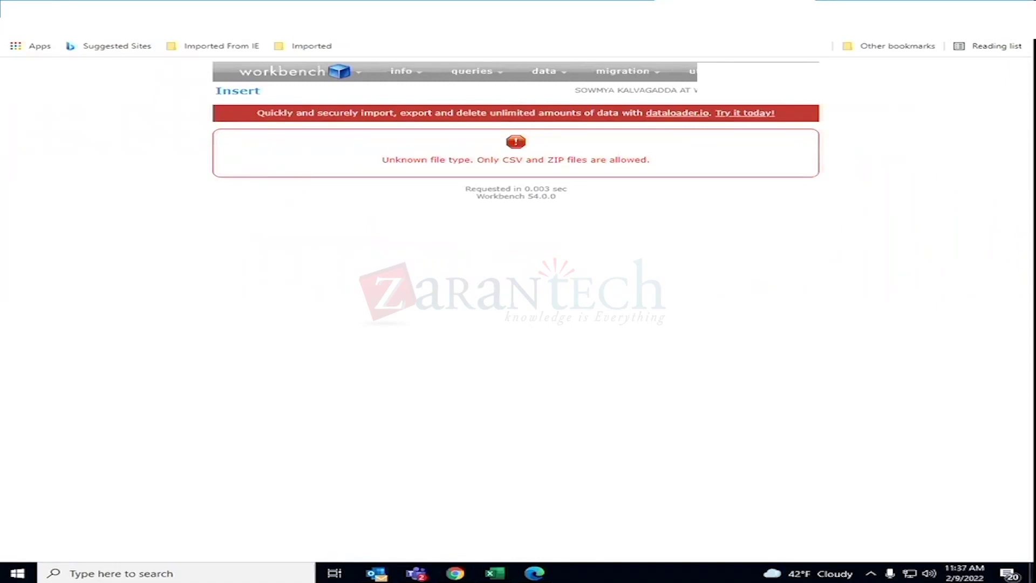
Show the desktop and try to open the customer1 workbook from the documets folder
{"action": "key", "text": "super+d"}
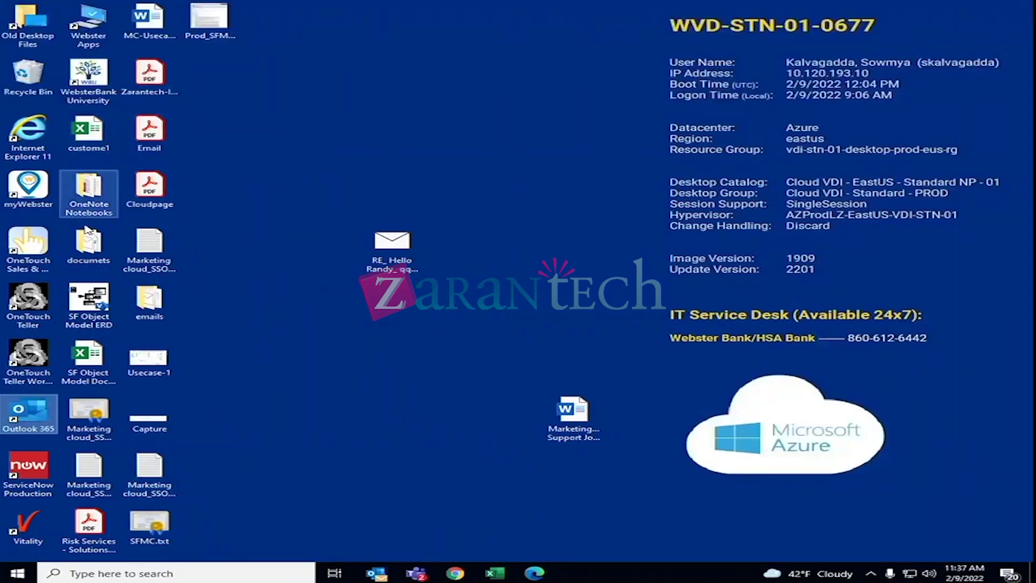
{"action": "left_click", "coordinate": [90, 247]}
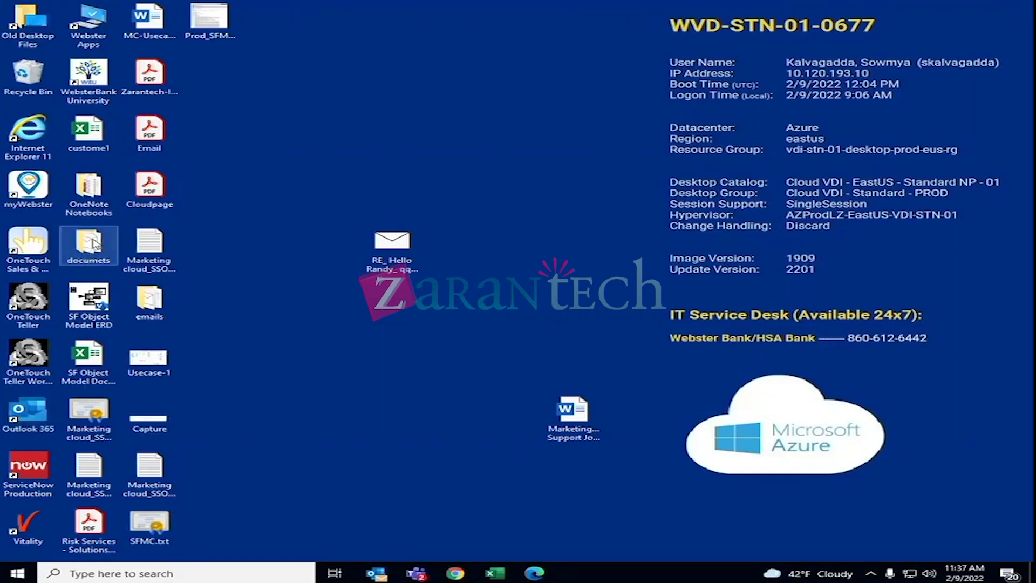
{"action": "double_click", "coordinate": [95, 243]}
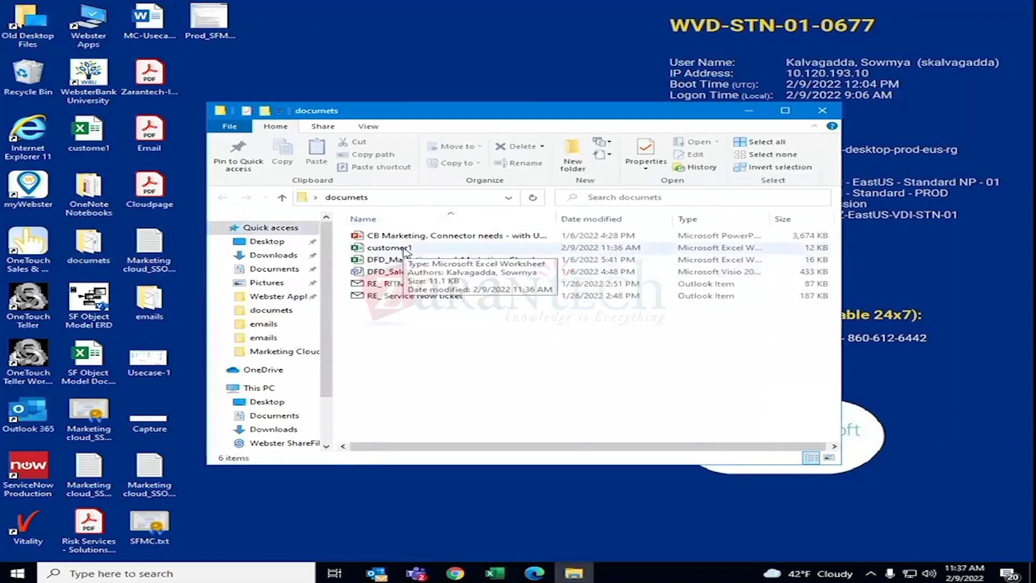
{"action": "double_click", "coordinate": [406, 250]}
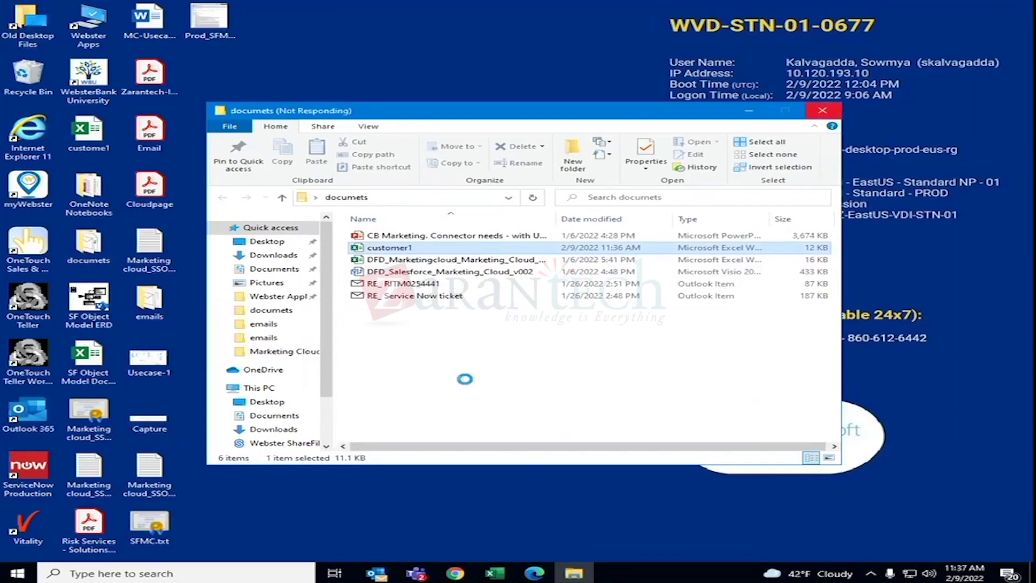
Switch to Excel and save the workbook as customer1 in CSV UTF-8 (Comma delimited) format in the documets folder
{"action": "left_click", "coordinate": [495, 572]}
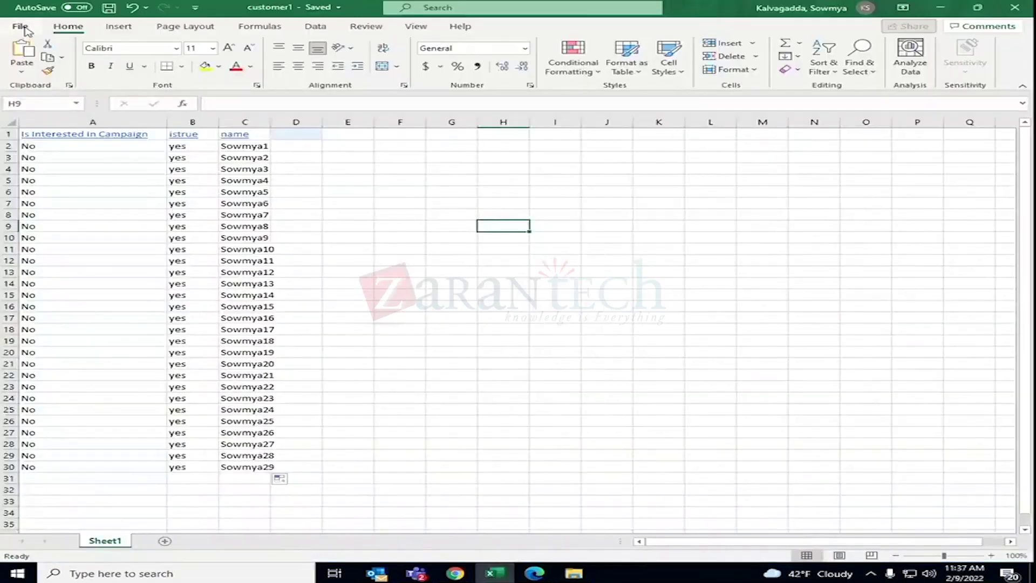
{"action": "left_click", "coordinate": [22, 27]}
{"action": "left_click", "coordinate": [66, 186]}
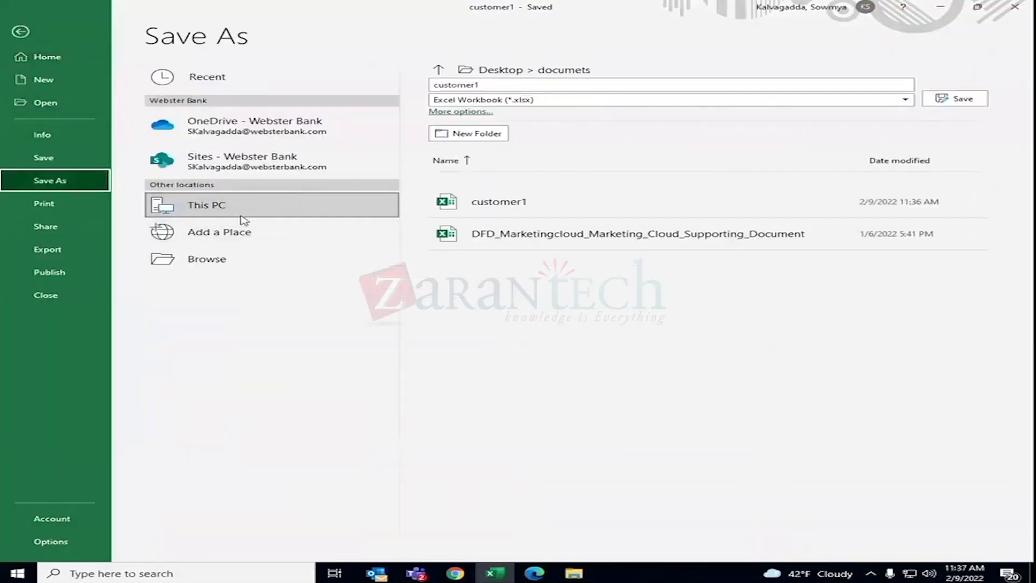
{"action": "left_click", "coordinate": [192, 262]}
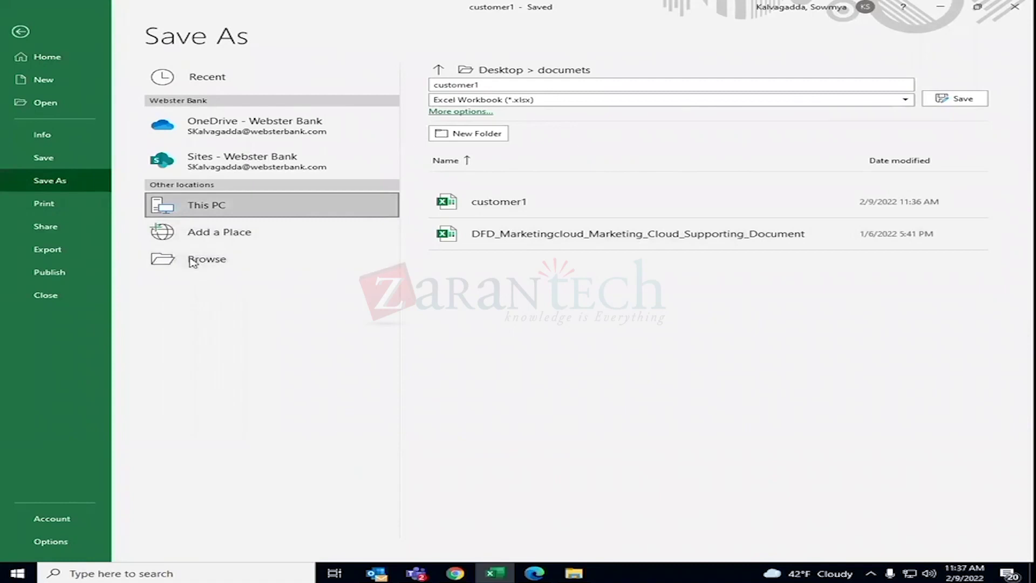
{"action": "left_click", "coordinate": [175, 226]}
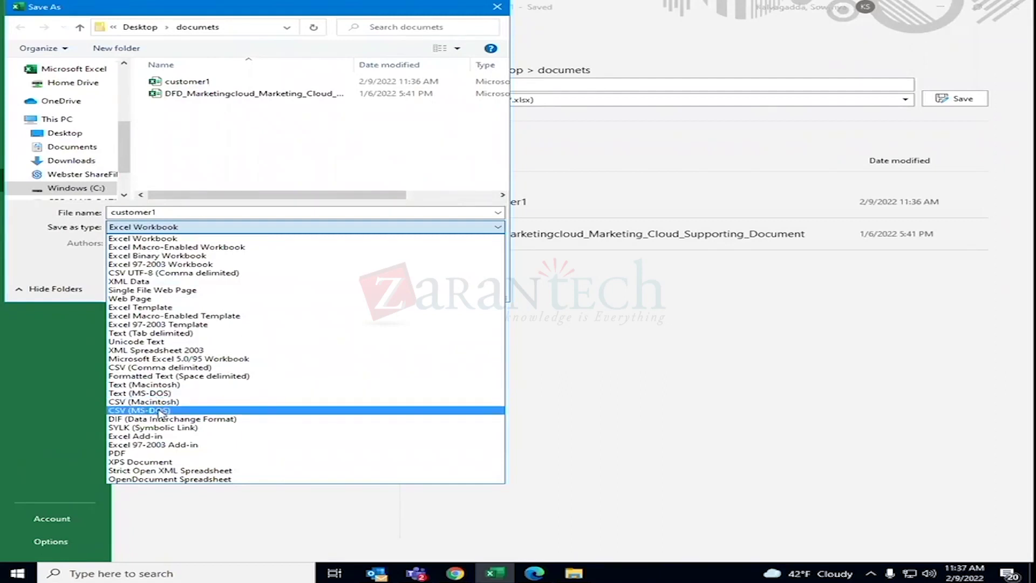
{"action": "left_click", "coordinate": [160, 411]}
{"action": "left_click", "coordinate": [355, 229]}
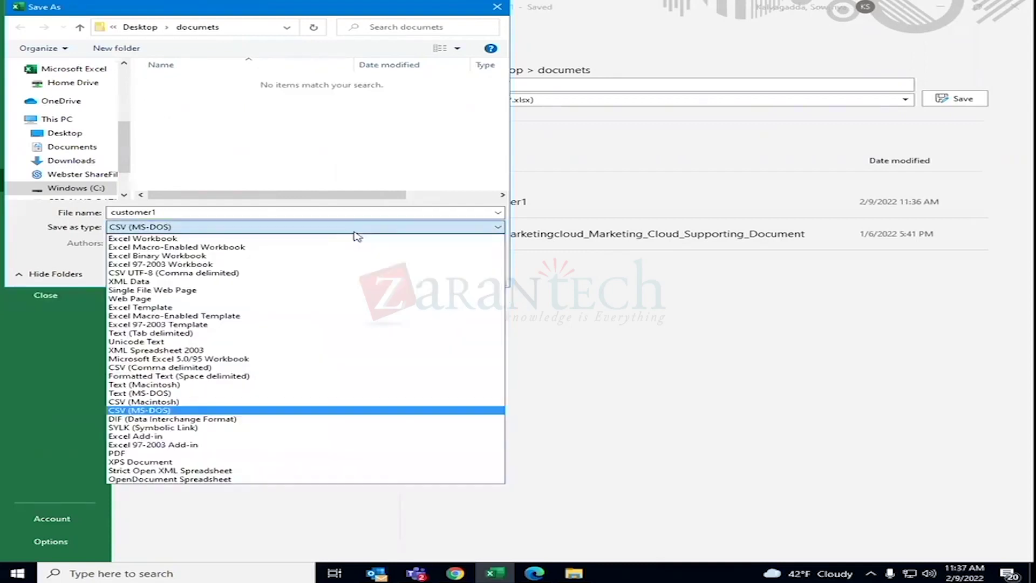
{"action": "left_click", "coordinate": [192, 273]}
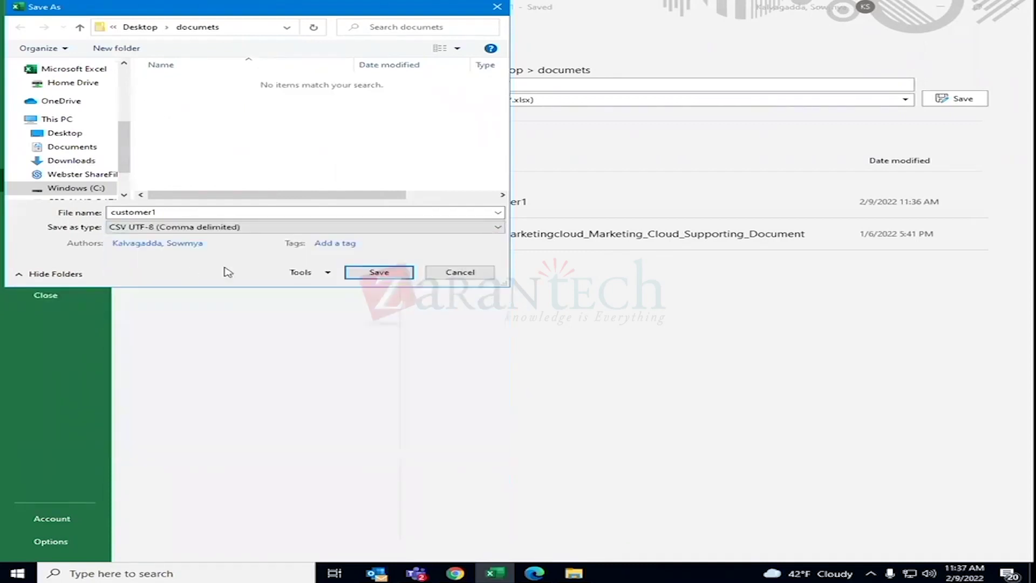
{"action": "left_click", "coordinate": [378, 274]}
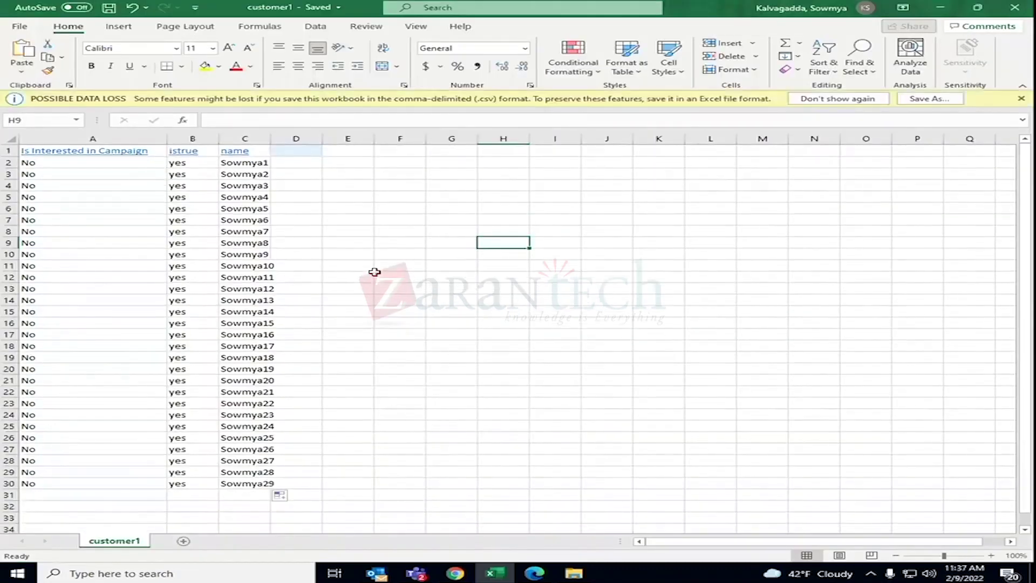
Switch to Workbench in Chrome and start a new data insert for the custom1_Sow__c object
{"action": "key", "text": "alt+Tab"}
{"action": "key", "text": "Escape"}
{"action": "left_click", "coordinate": [448, 569]}
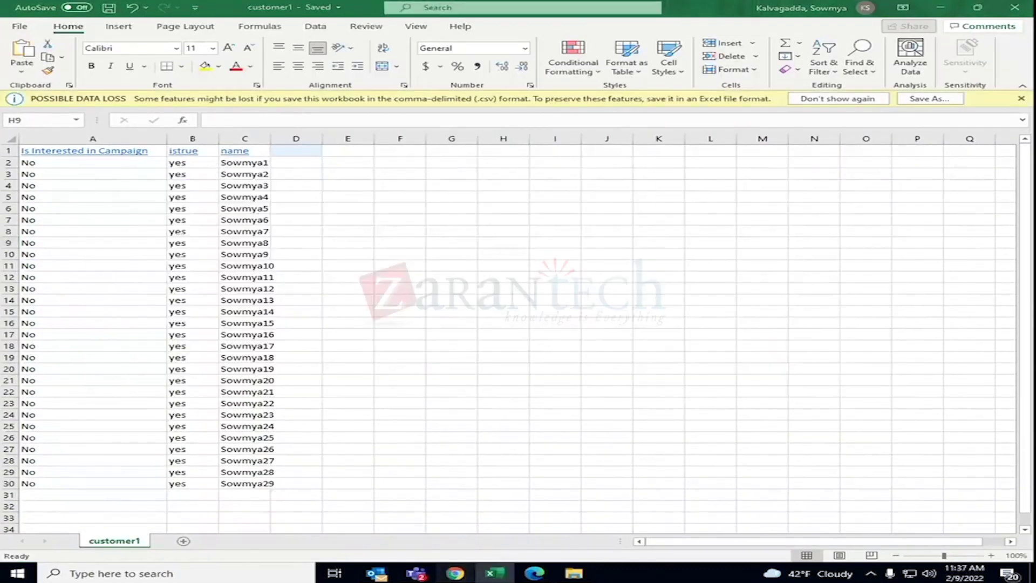
{"action": "left_click", "coordinate": [442, 537]}
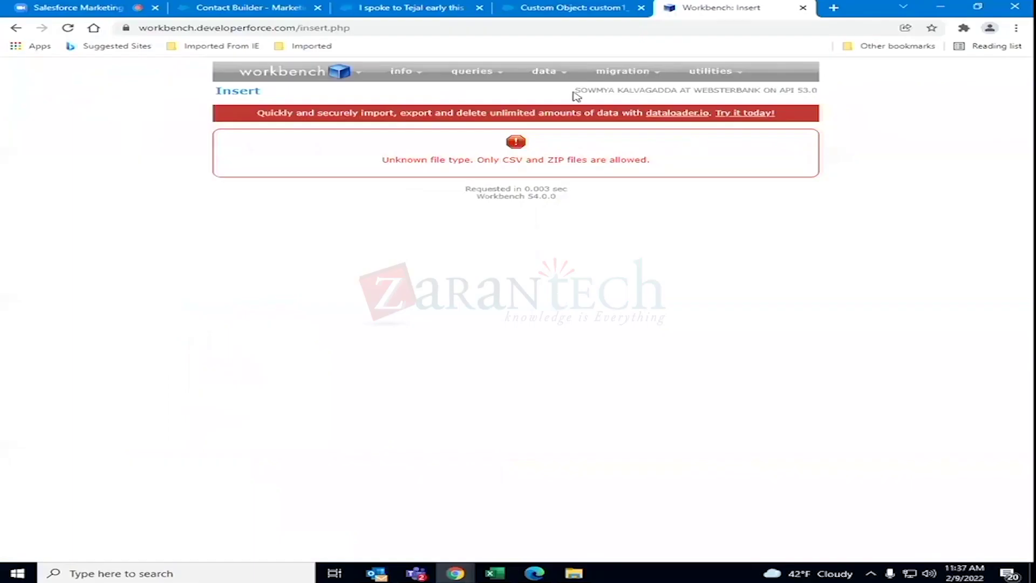
{"action": "mouse_move", "coordinate": [550, 73]}
{"action": "left_click", "coordinate": [544, 92]}
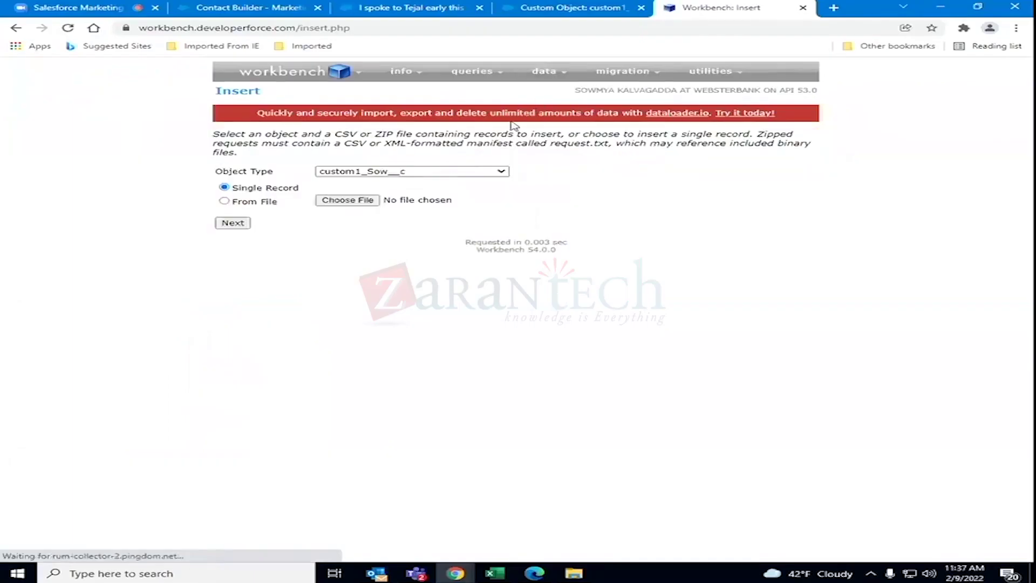
Try to insert records into custom1_Sow__c from the customer1.xlsx file in the documets folder
{"action": "left_click", "coordinate": [224, 202]}
{"action": "left_click", "coordinate": [348, 202]}
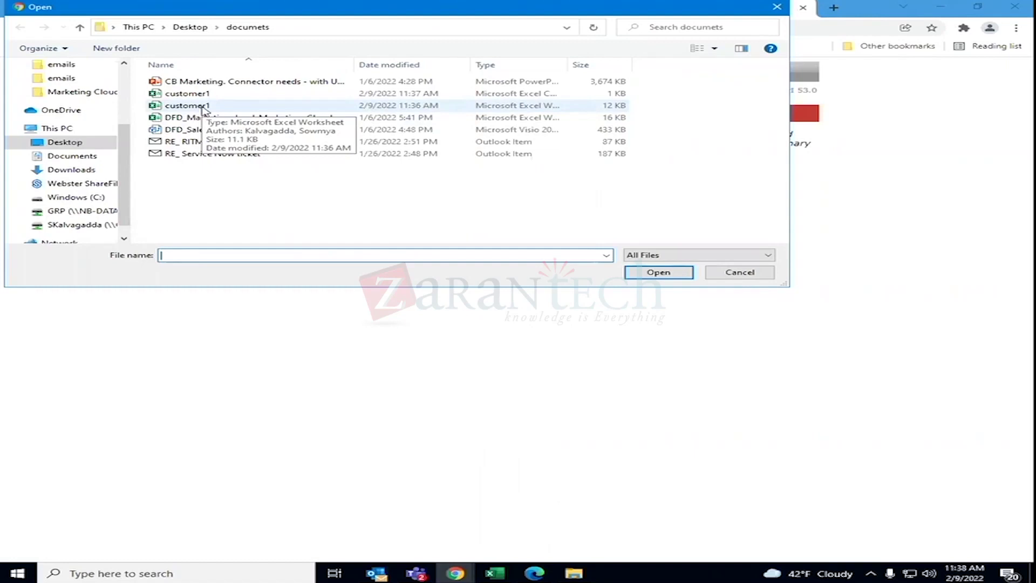
{"action": "left_click", "coordinate": [204, 107]}
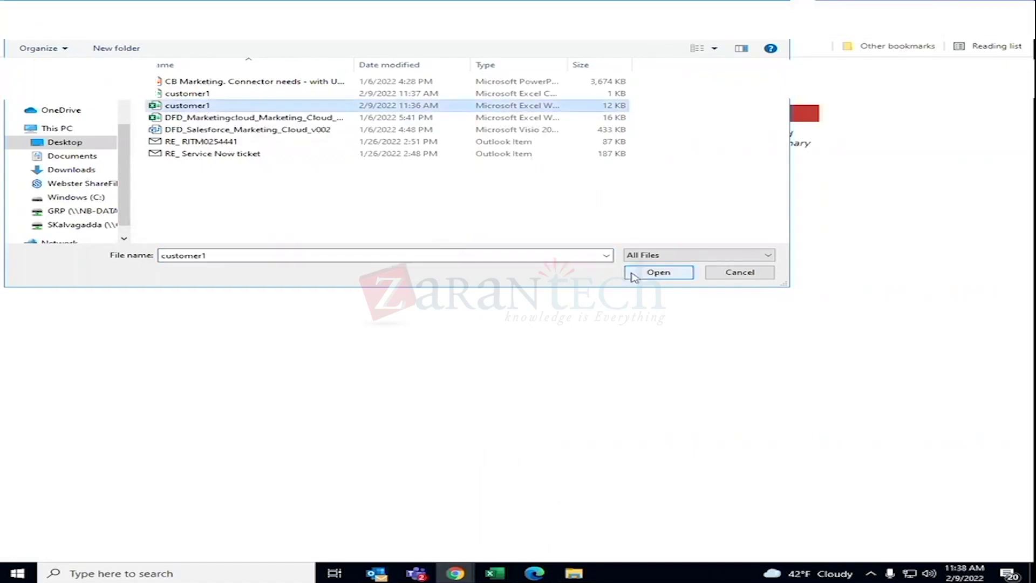
{"action": "left_click", "coordinate": [658, 273]}
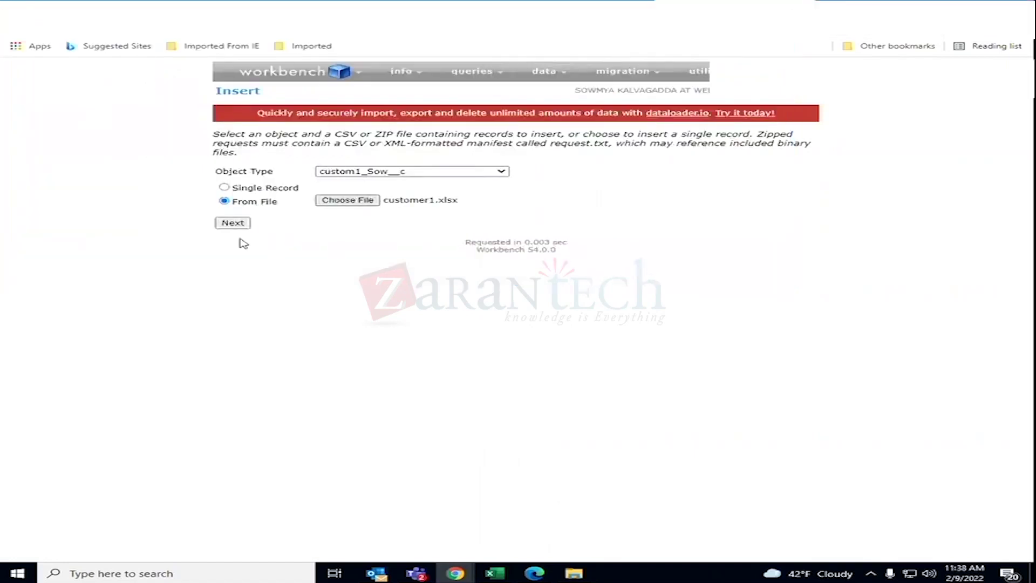
{"action": "left_click", "coordinate": [232, 223]}
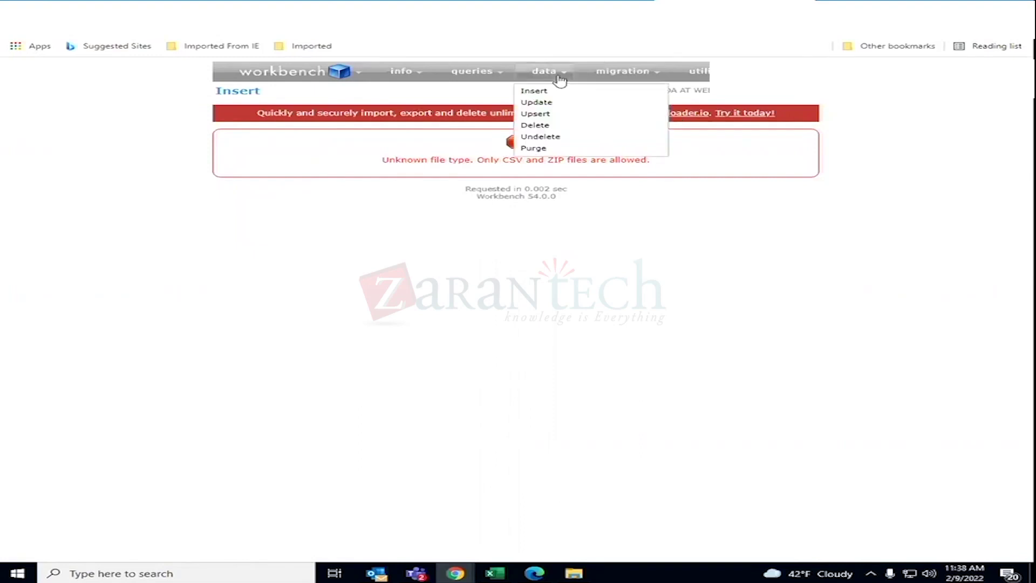
Start a new insert into custom1_Sow__c and upload customer1.csv from the documets folder as the source file
{"action": "left_click", "coordinate": [539, 91]}
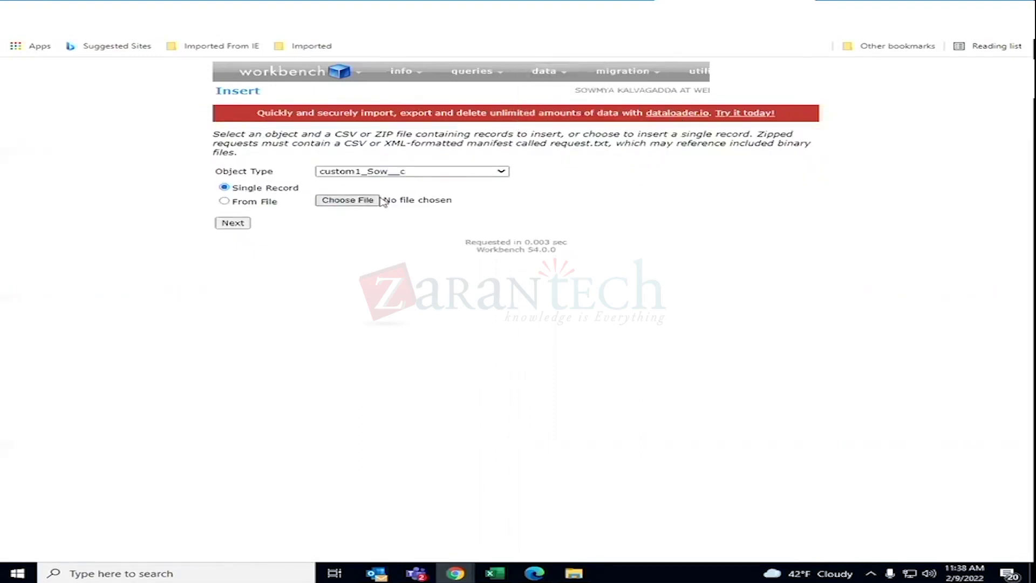
{"action": "left_click", "coordinate": [223, 201]}
{"action": "left_click", "coordinate": [331, 201]}
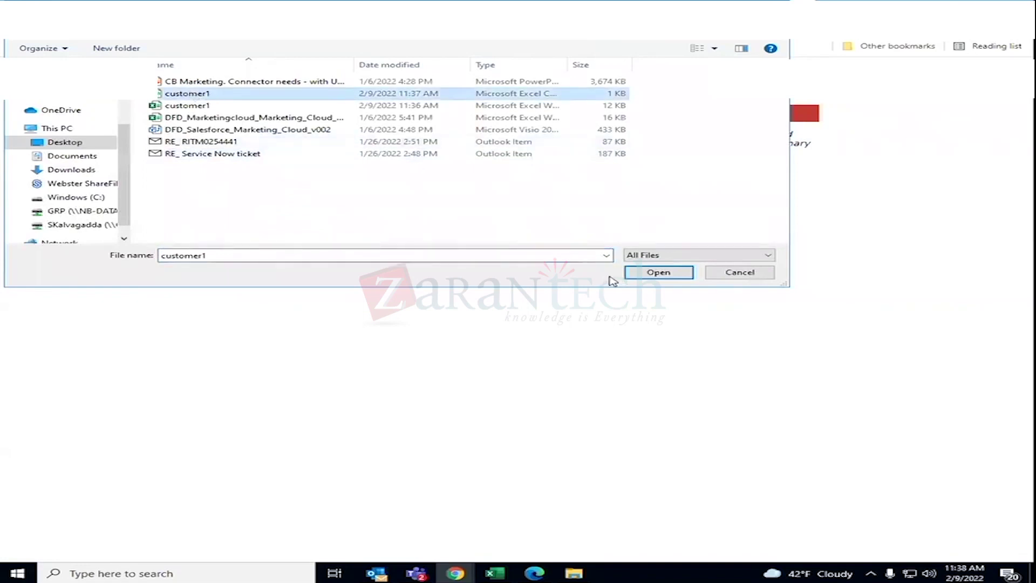
{"action": "left_click", "coordinate": [659, 272]}
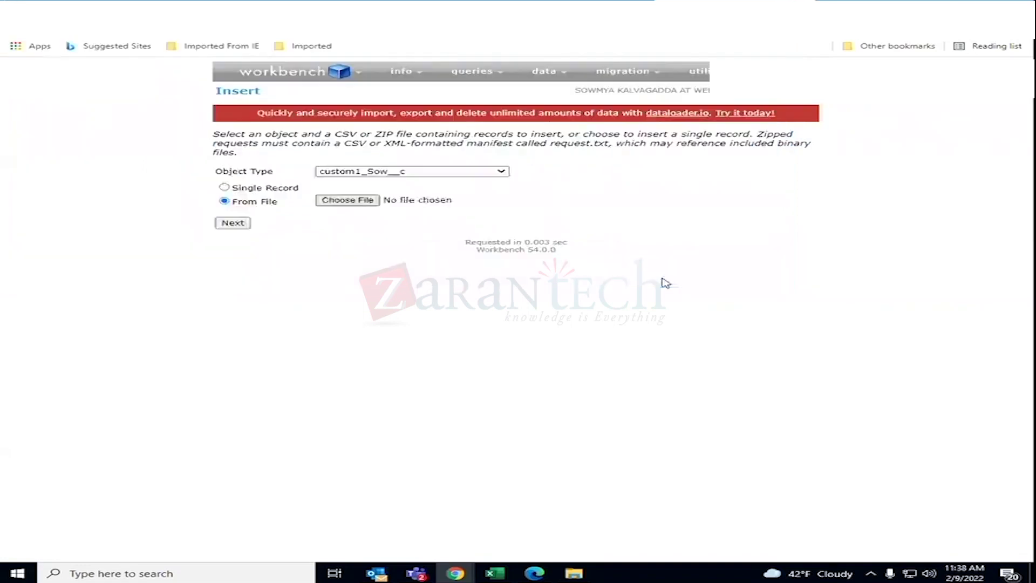
{"action": "left_click", "coordinate": [235, 224]}
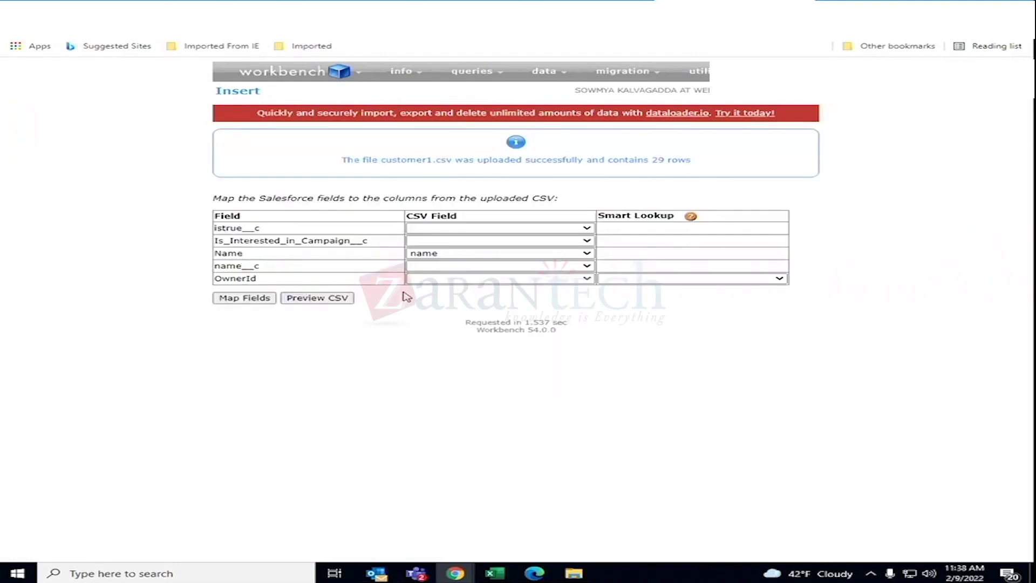
Map the Name field to the CSV's name column, confirm the insert, and review the results
{"action": "left_click", "coordinate": [245, 298]}
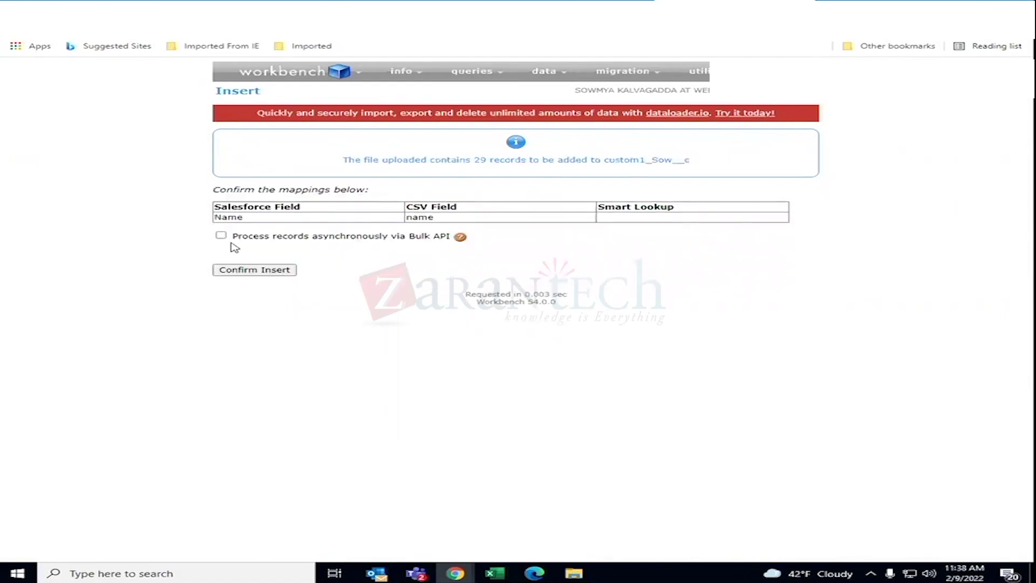
{"action": "left_click", "coordinate": [244, 273]}
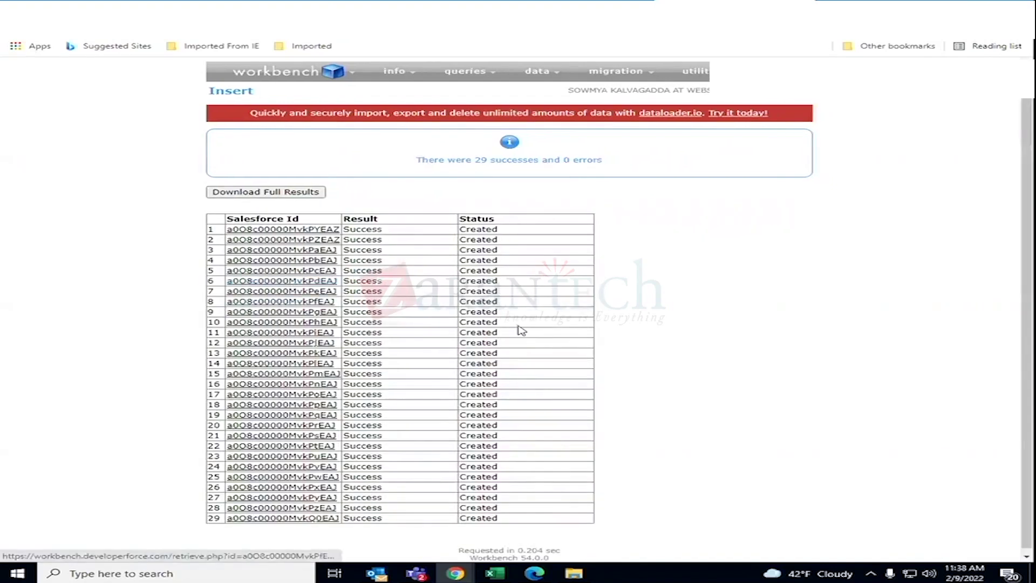
{"action": "scroll", "coordinate": [702, 305], "scroll_direction": "down", "scroll_amount": 1}
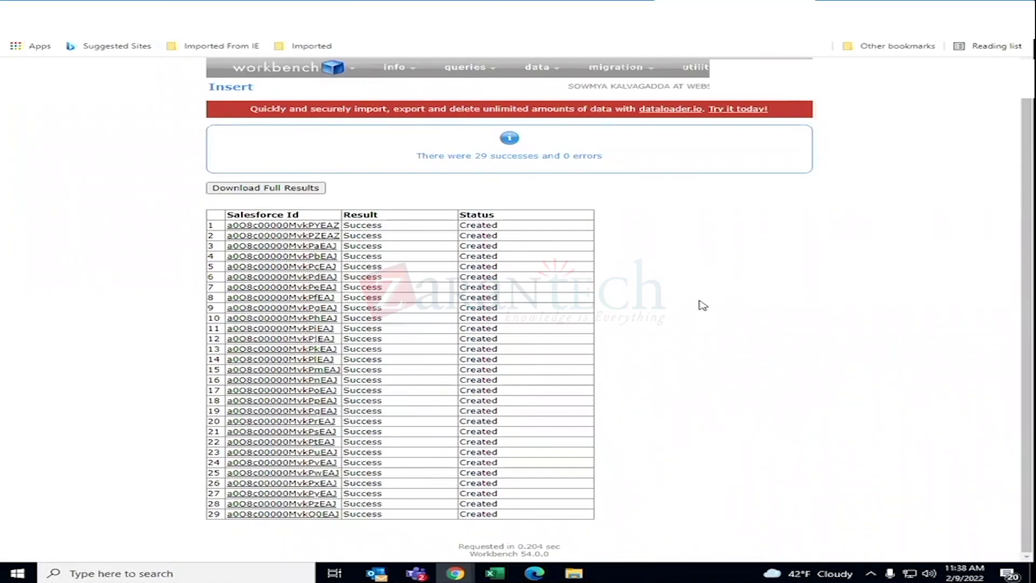
{"action": "scroll", "coordinate": [703, 306], "scroll_direction": "up", "scroll_amount": 1}
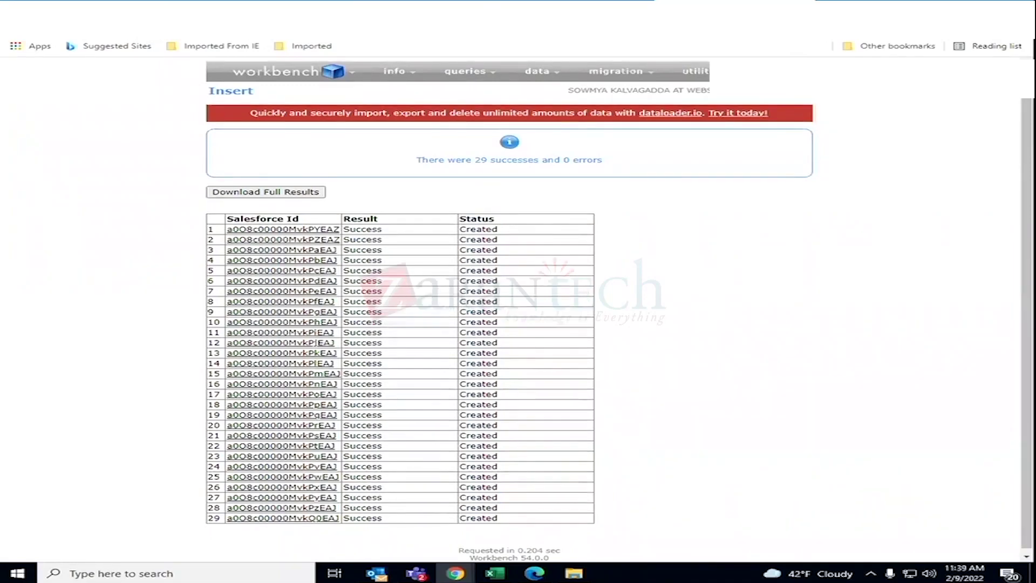
Go to the Salesforce browser tabs and open the custom1_Sows home page to check its recent records
{"action": "left_click", "coordinate": [574, 9]}
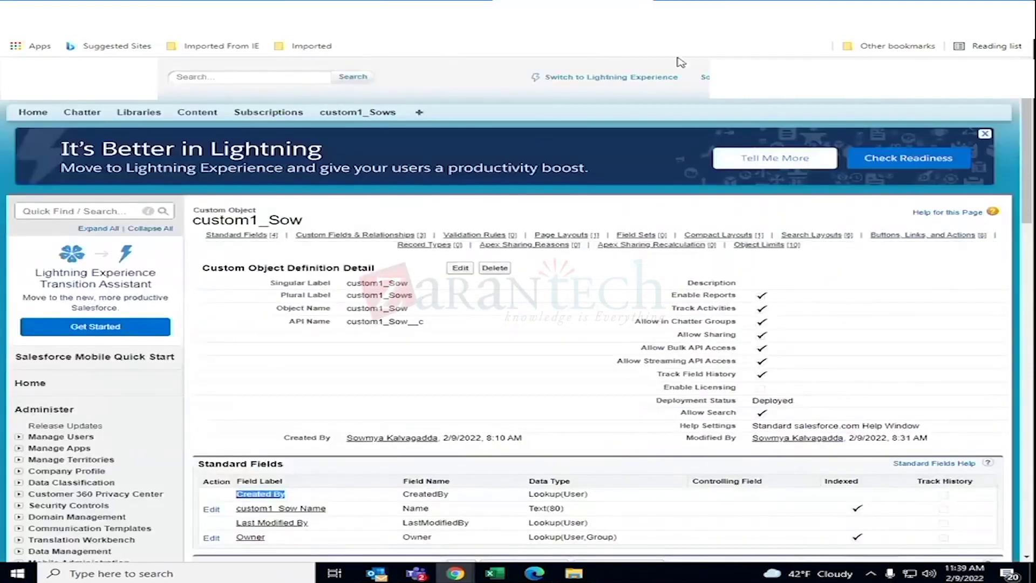
{"action": "mouse_move", "coordinate": [235, 238]}
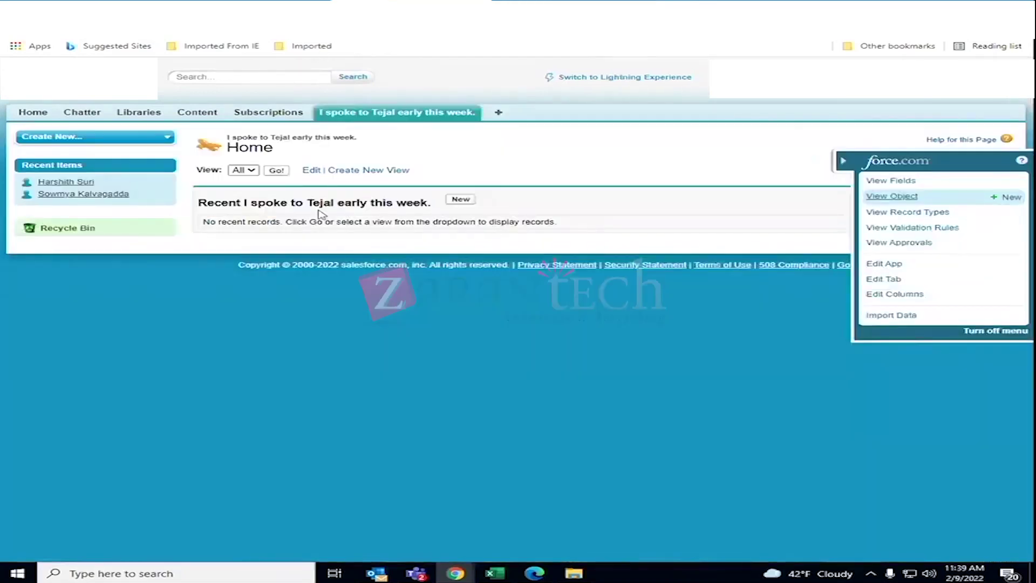
{"action": "left_click", "coordinate": [340, 115]}
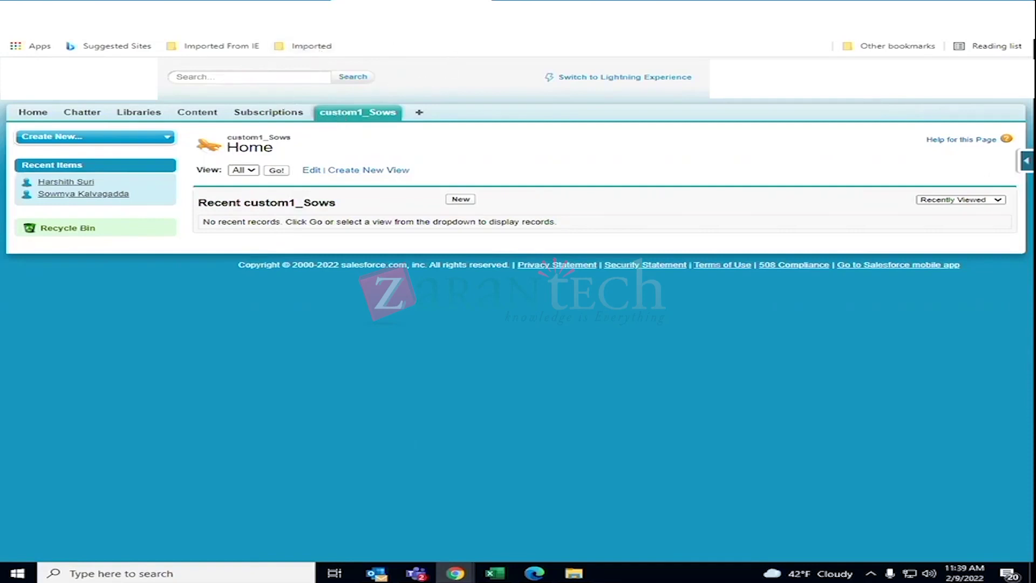
Return to Workbench and run a SOQL query with count() on custom1_Sow__c
{"action": "left_click", "coordinate": [734, 9]}
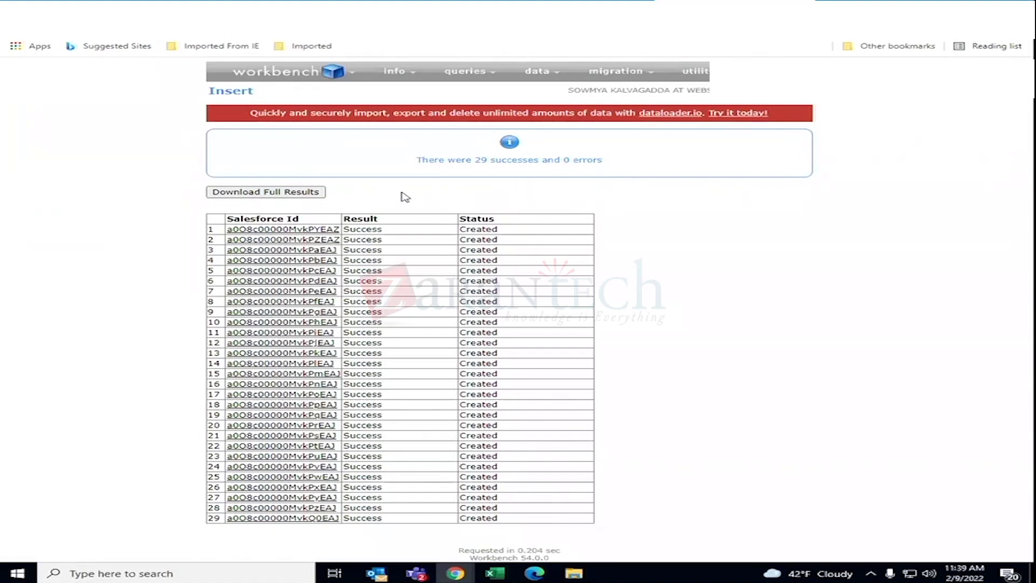
{"action": "mouse_move", "coordinate": [467, 71]}
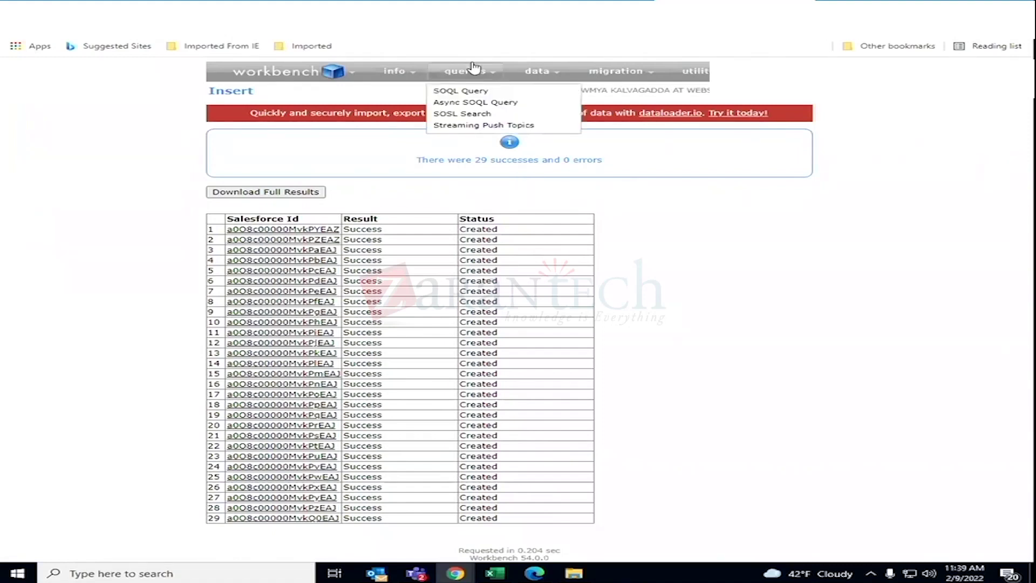
{"action": "left_click", "coordinate": [461, 93]}
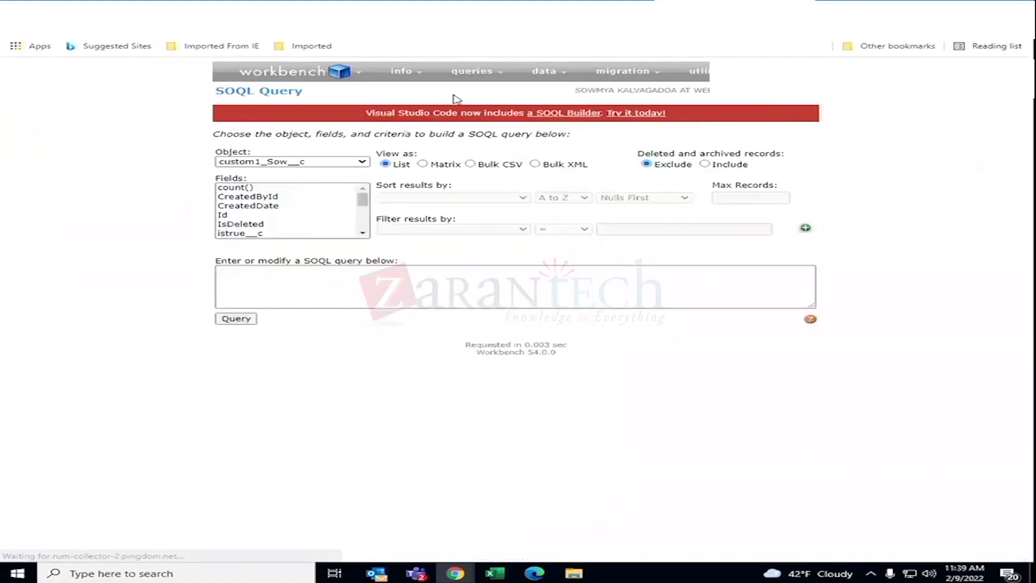
{"action": "left_click", "coordinate": [246, 188]}
{"action": "left_click", "coordinate": [237, 319]}
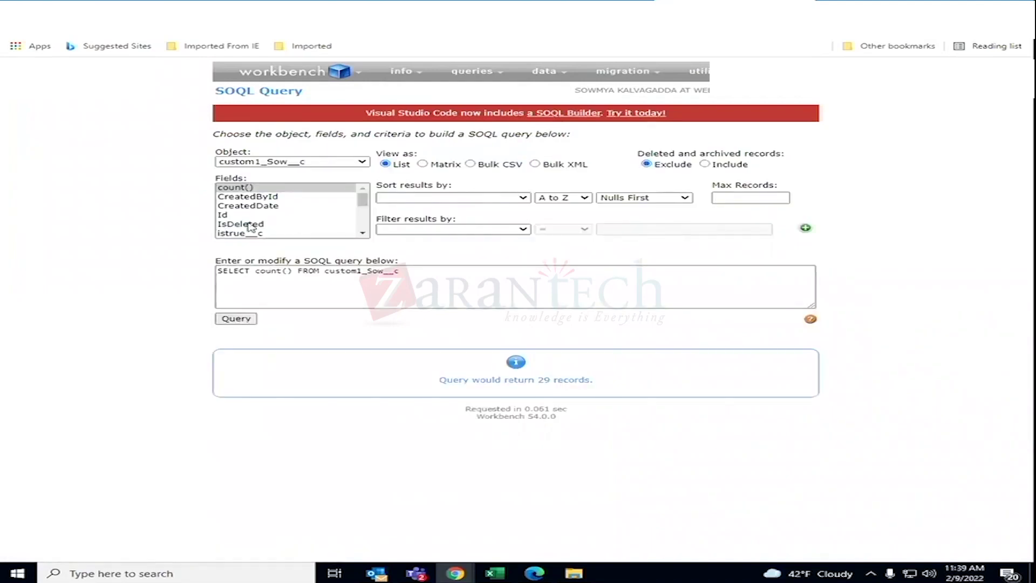
Query the Id and istrue__c fields of the custom1_Sow__c records
{"action": "left_click", "coordinate": [231, 233]}
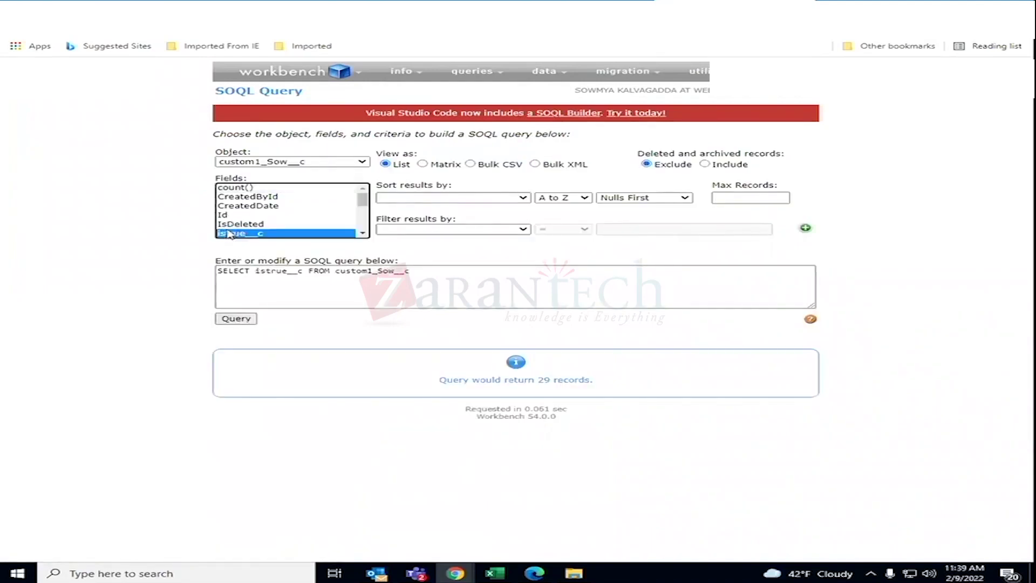
{"action": "left_click", "coordinate": [229, 214]}
{"action": "left_click", "coordinate": [232, 233], "text": "ctrl"}
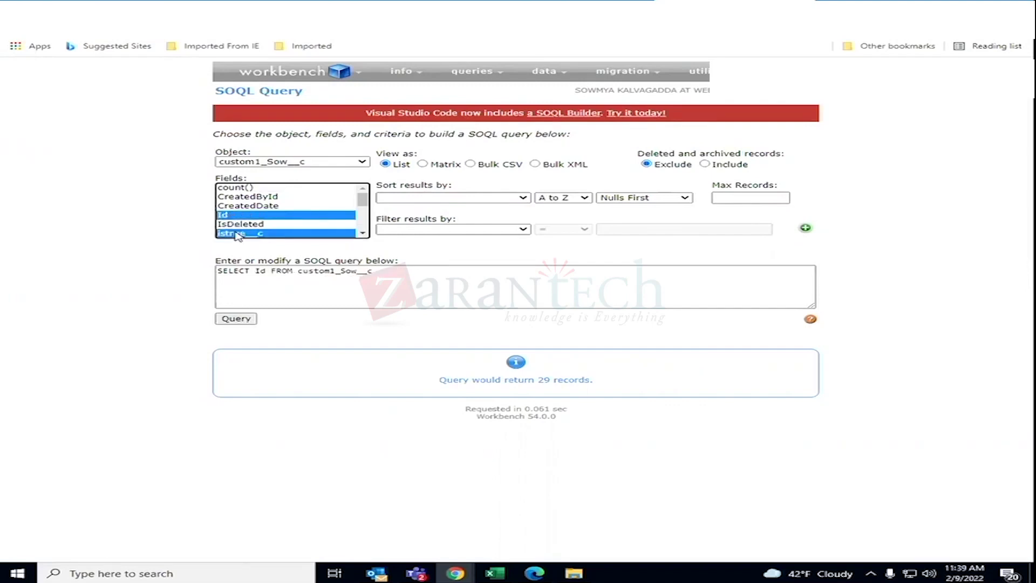
{"action": "left_click", "coordinate": [233, 319]}
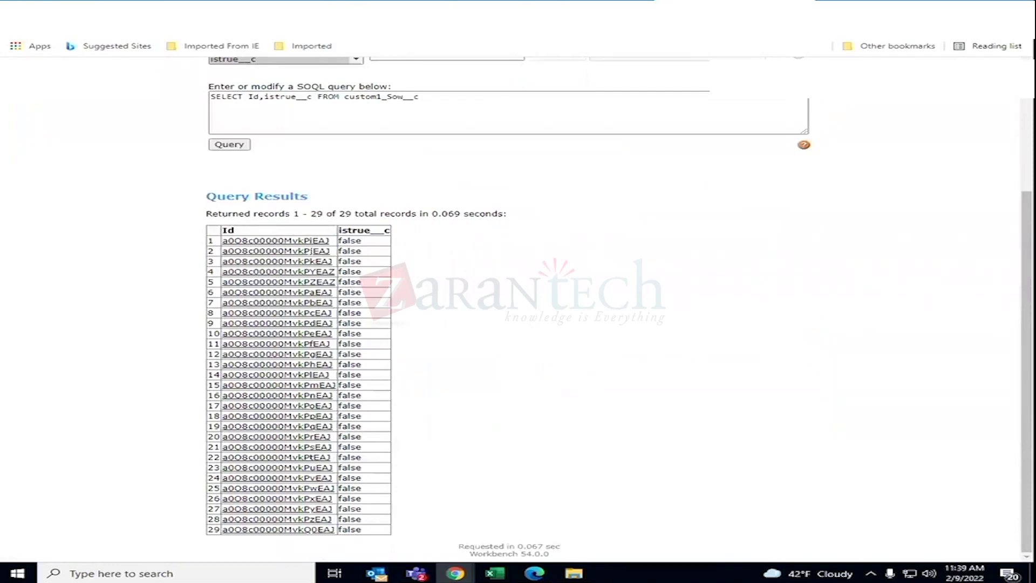
Check the synchronized entities in Contact Builder's data sources and duplicate that browser tab
{"action": "left_click", "coordinate": [411, 10]}
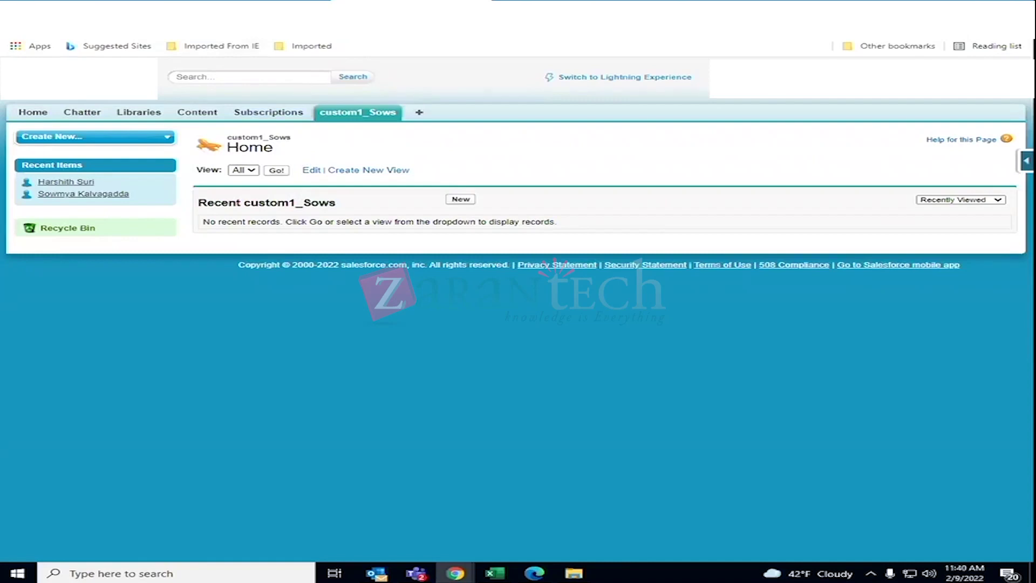
{"action": "left_click", "coordinate": [108, 7]}
{"action": "left_click", "coordinate": [219, 4]}
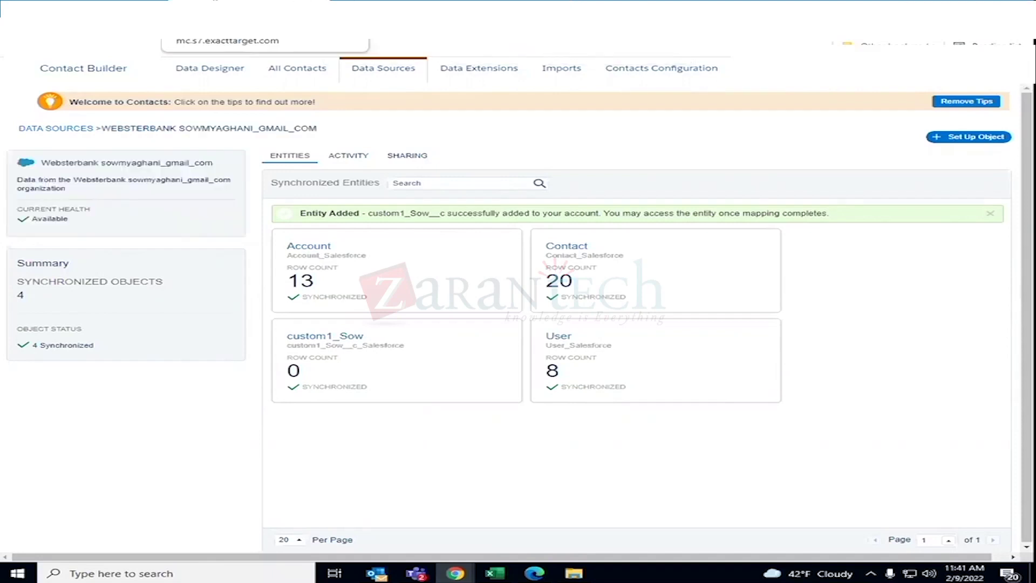
{"action": "right_click", "coordinate": [205, 2]}
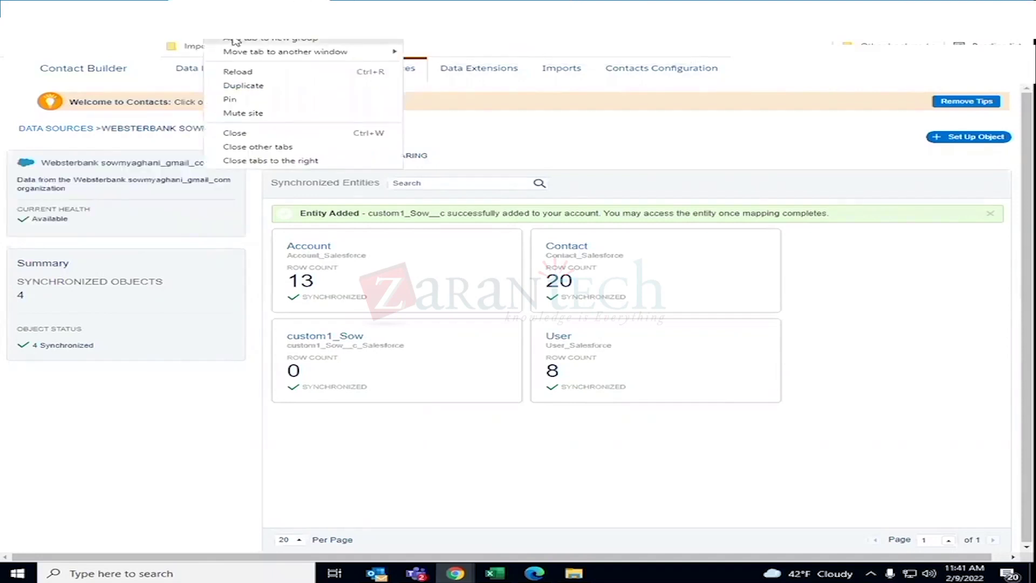
{"action": "left_click", "coordinate": [261, 85]}
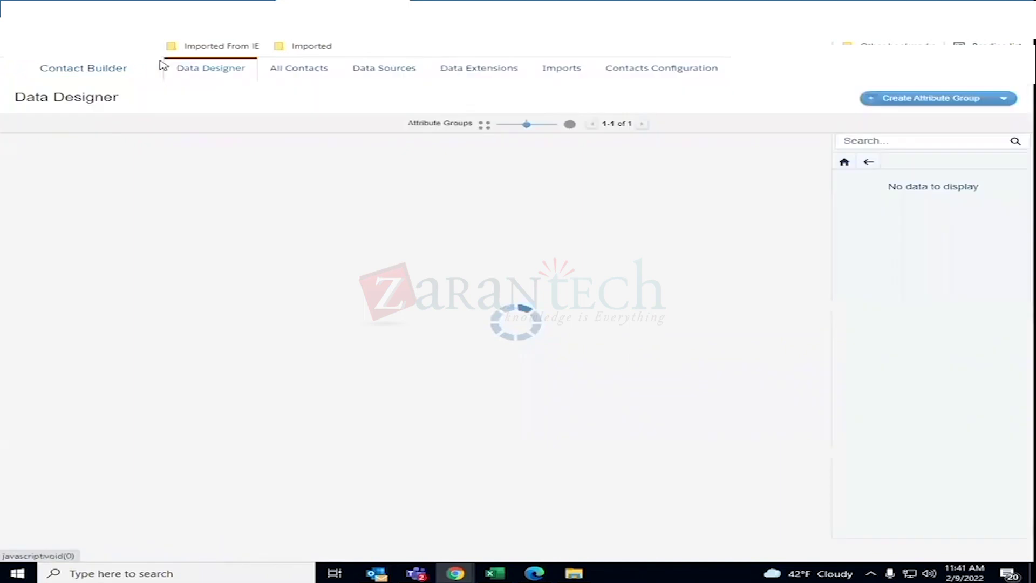
Open Email Studio in the duplicated tab and display the Synchronized Data Extensions for subscribers
{"action": "mouse_move", "coordinate": [24, 70]}
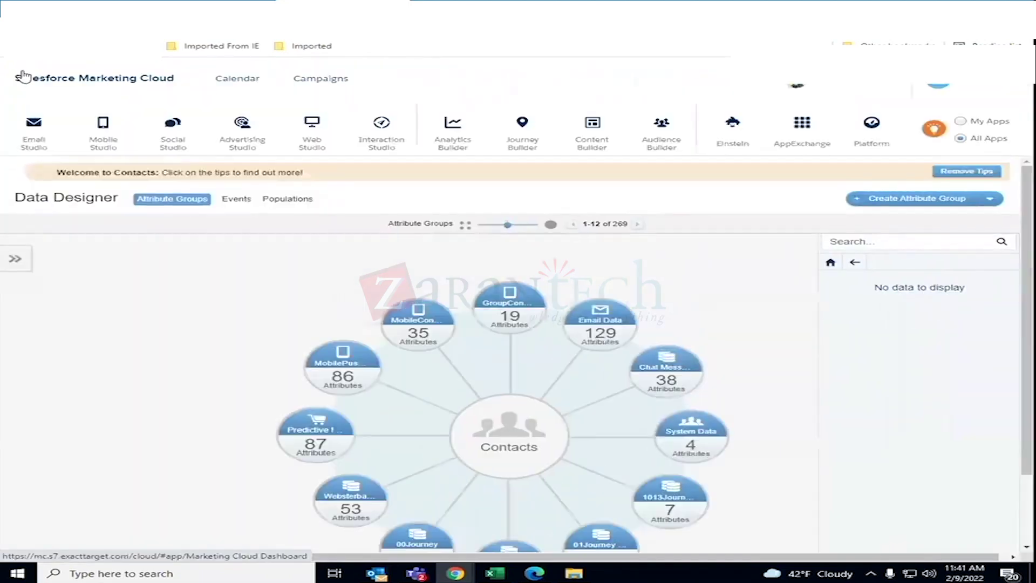
{"action": "mouse_move", "coordinate": [33, 142]}
{"action": "left_click", "coordinate": [31, 170]}
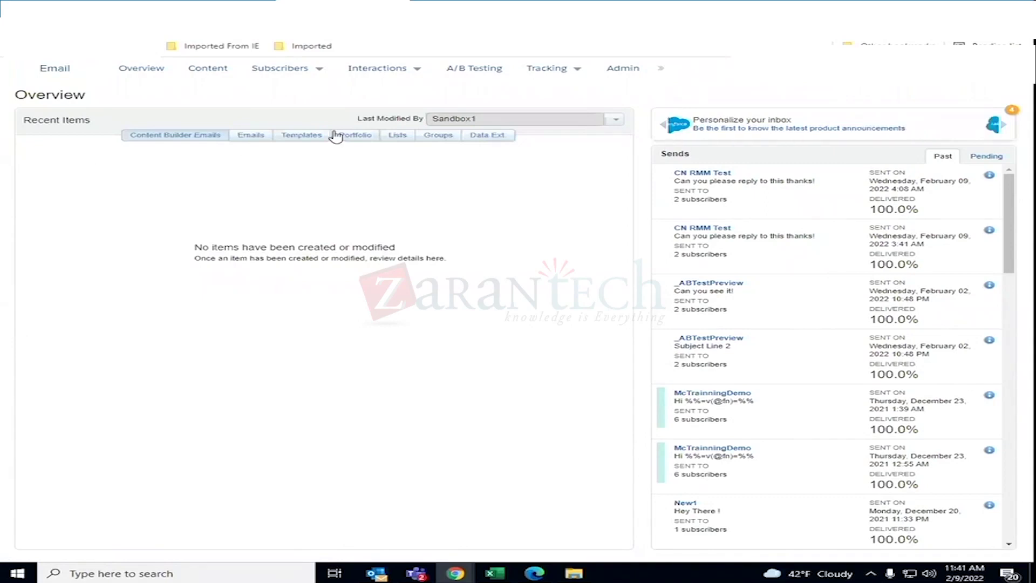
{"action": "left_click", "coordinate": [319, 75]}
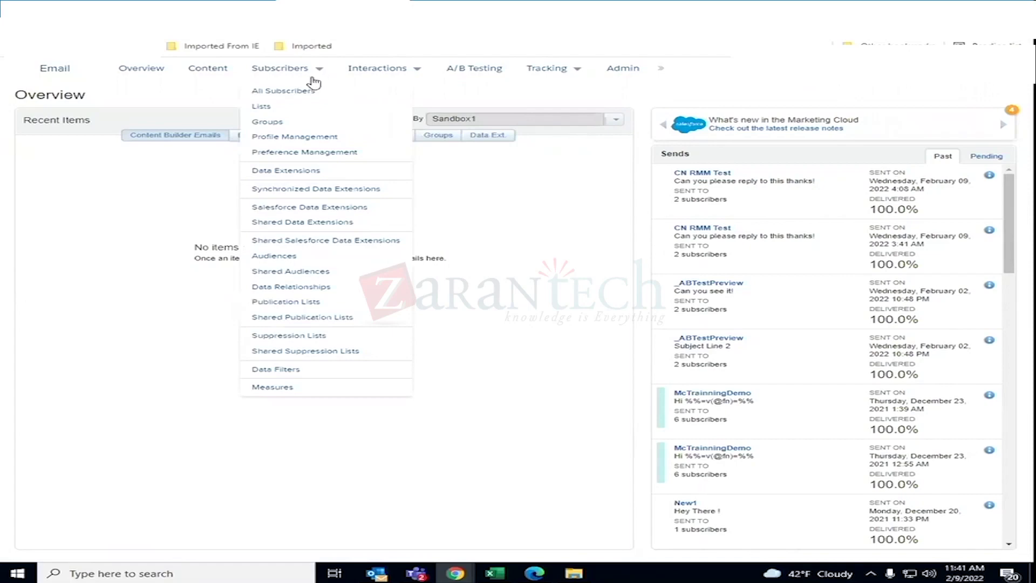
{"action": "left_click", "coordinate": [296, 171]}
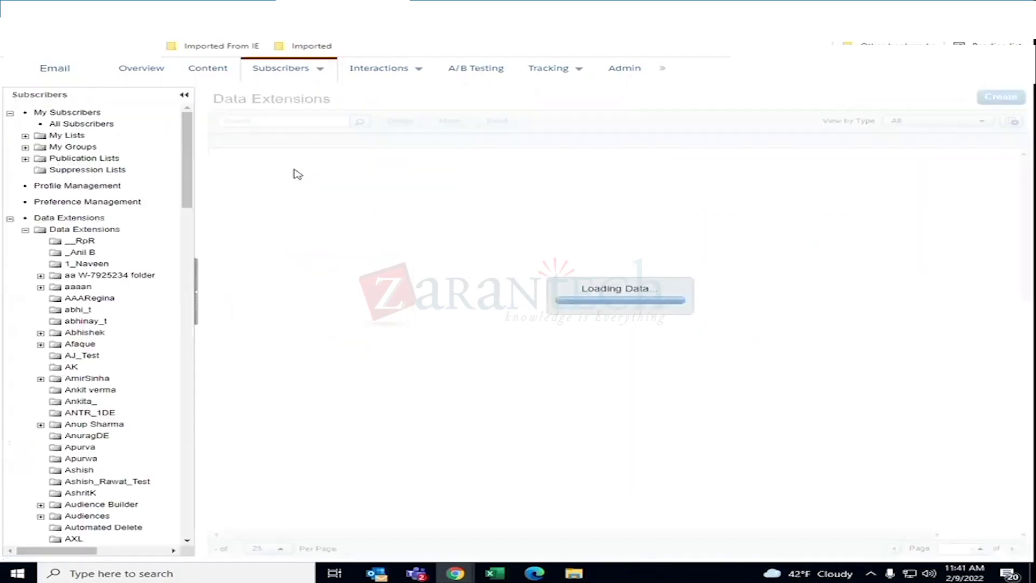
{"action": "mouse_move", "coordinate": [313, 76]}
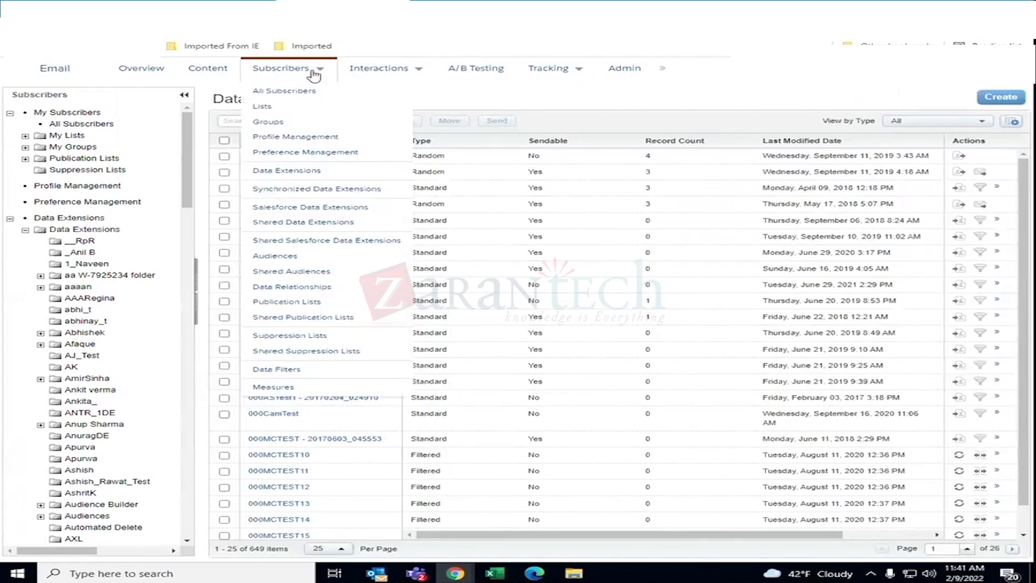
{"action": "left_click", "coordinate": [294, 190]}
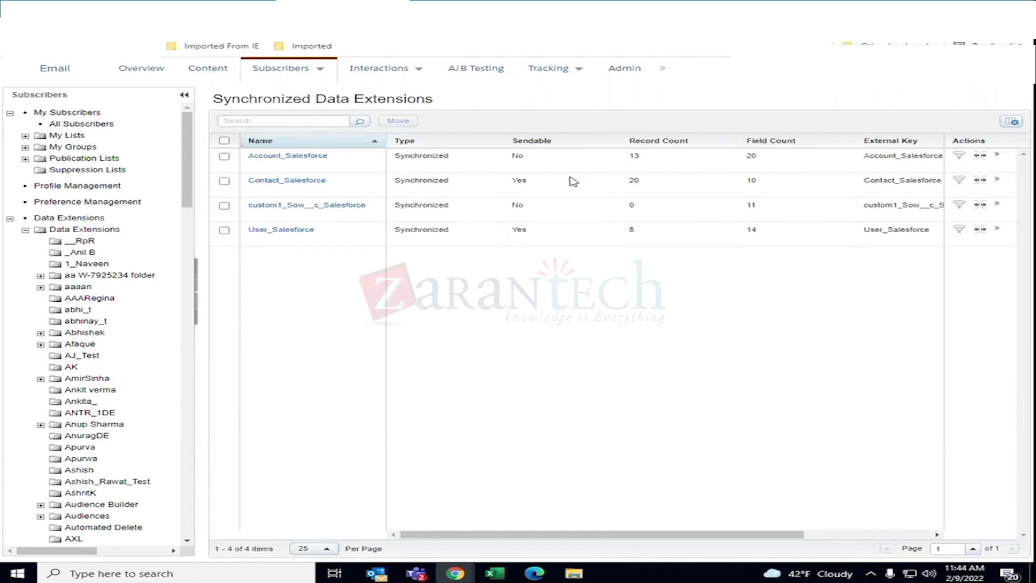
Open the Contact_Salesforce synchronized data extension and review its properties and records
{"action": "left_click", "coordinate": [291, 181]}
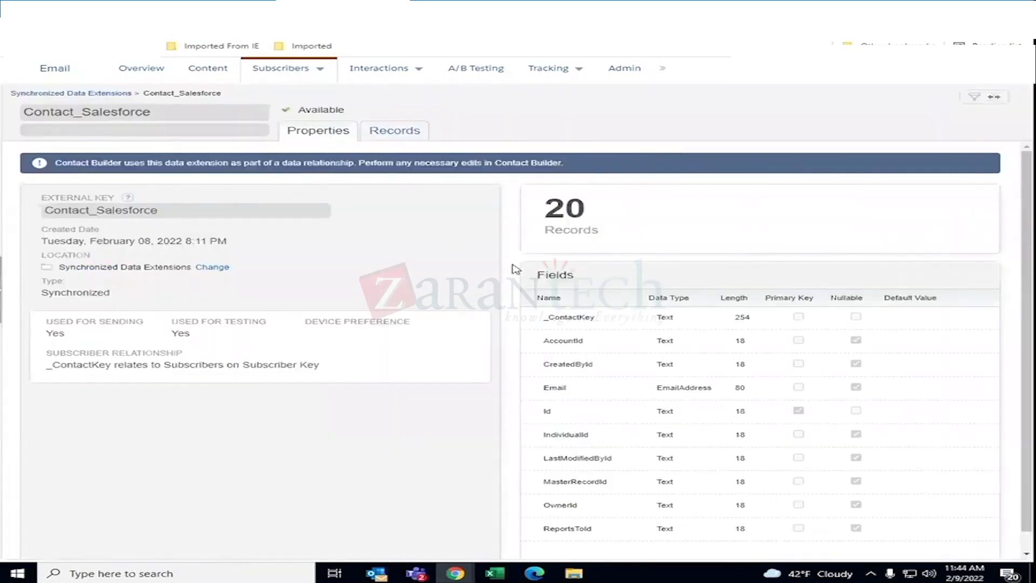
{"action": "scroll", "coordinate": [492, 353], "scroll_direction": "down", "scroll_amount": 1}
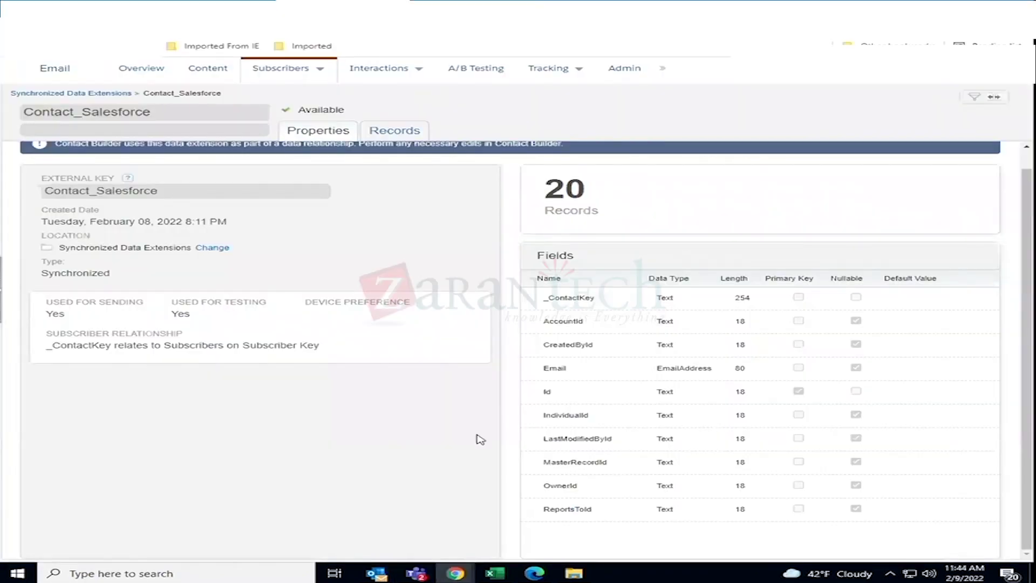
{"action": "scroll", "coordinate": [459, 408], "scroll_direction": "up", "scroll_amount": 1}
{"action": "scroll", "coordinate": [460, 408], "scroll_direction": "down", "scroll_amount": 1}
{"action": "scroll", "coordinate": [455, 405], "scroll_direction": "up", "scroll_amount": 1}
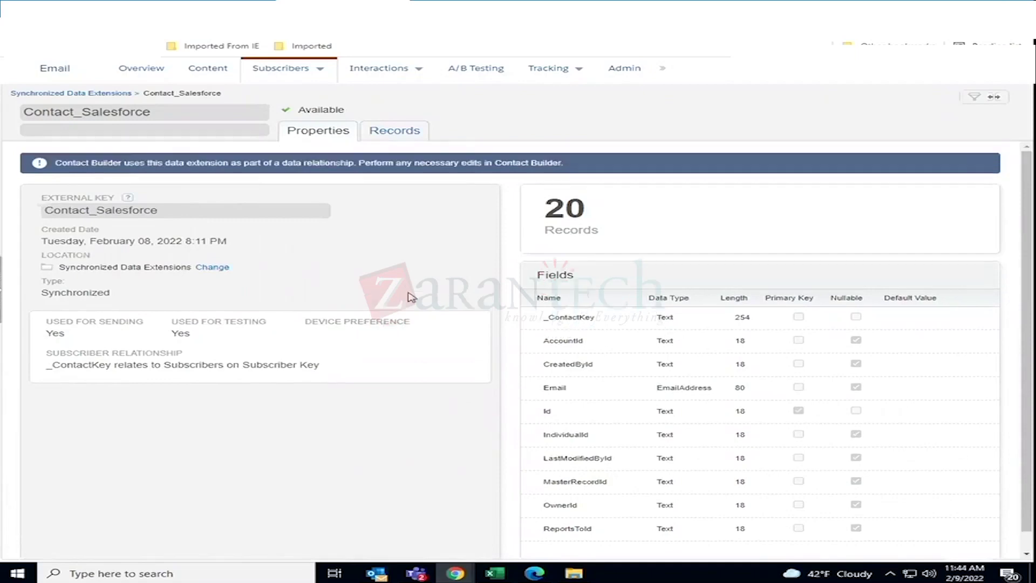
{"action": "left_click", "coordinate": [385, 136]}
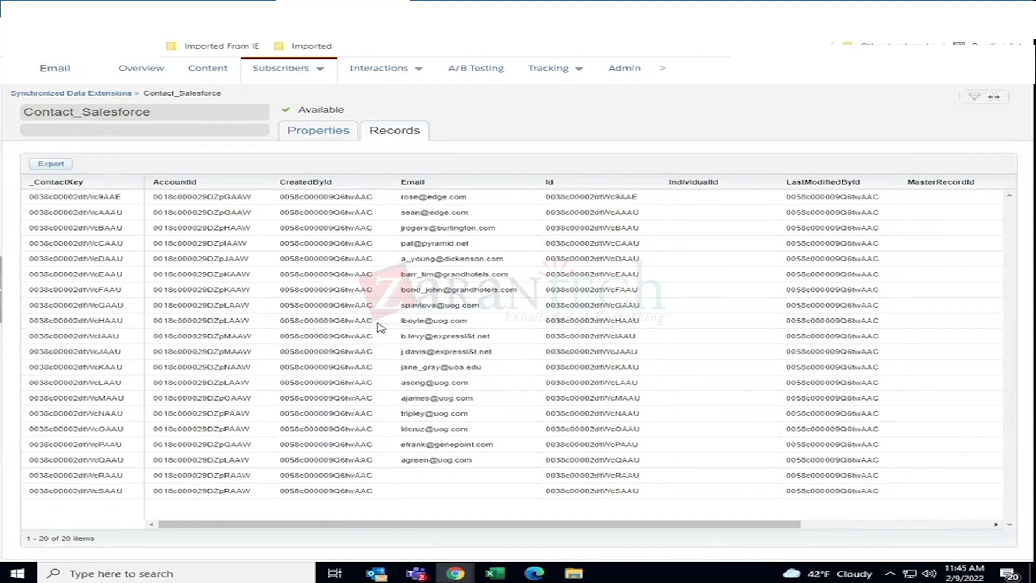
Display the Salesforce Data Extensions for subscribers and delete all the data extensions listed there
{"action": "left_click", "coordinate": [309, 70]}
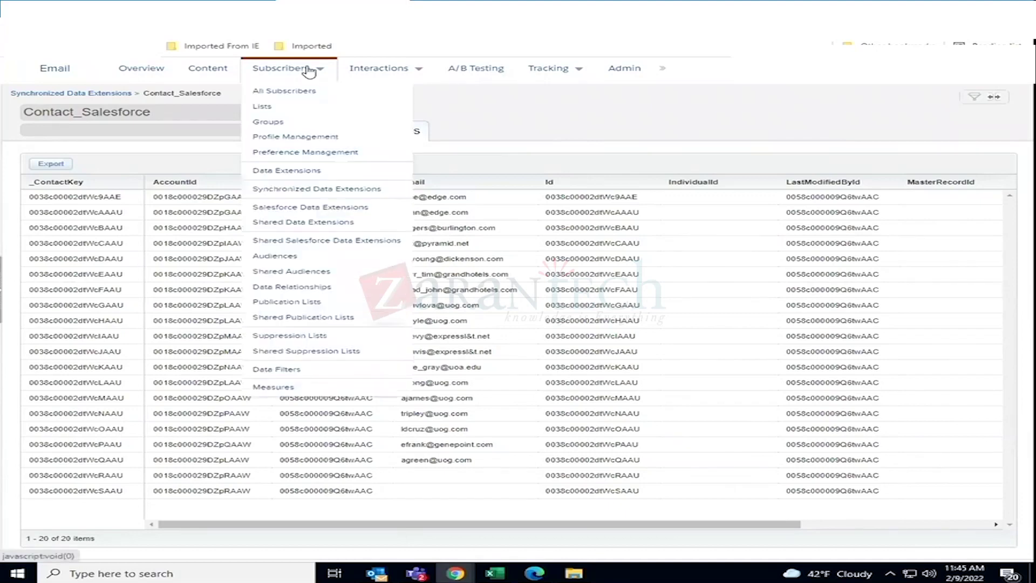
{"action": "left_click", "coordinate": [307, 207]}
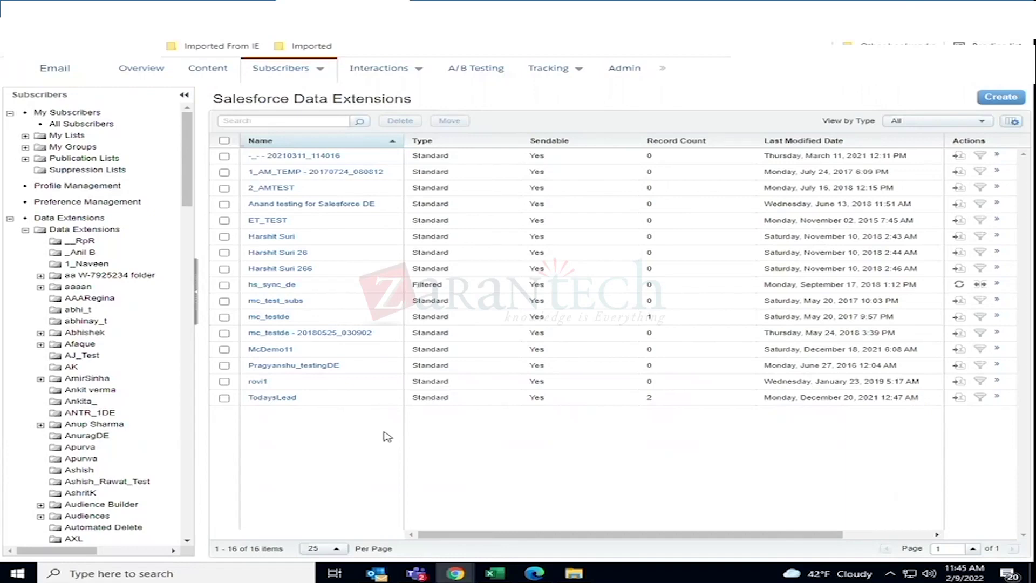
{"action": "left_click", "coordinate": [225, 141]}
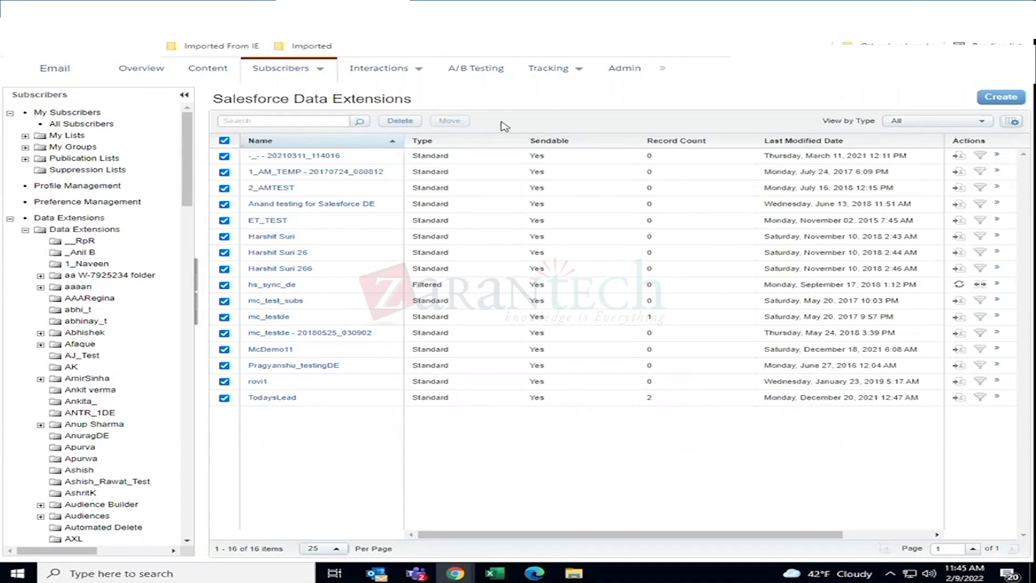
{"action": "left_click", "coordinate": [401, 121]}
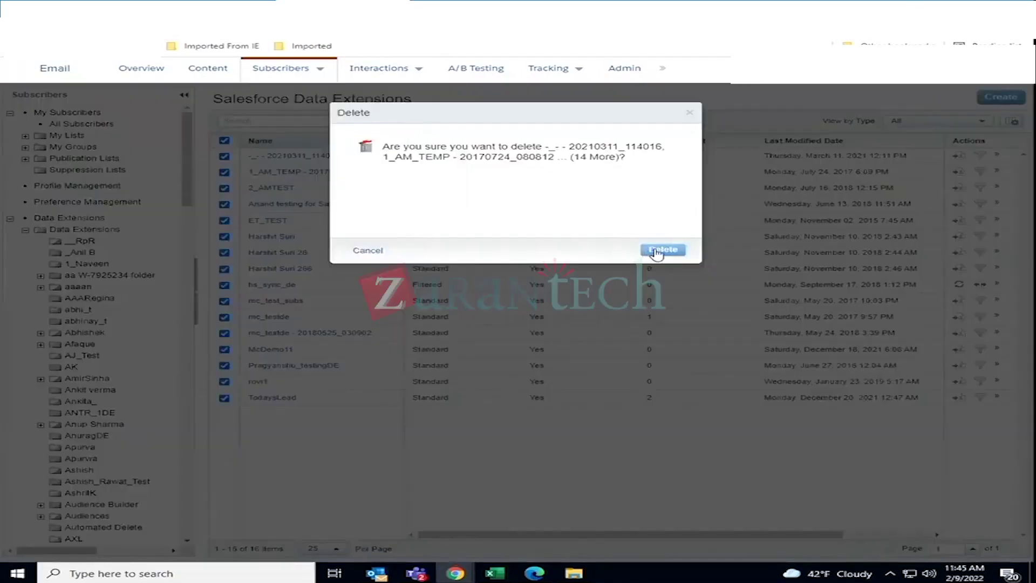
{"action": "left_click", "coordinate": [655, 249]}
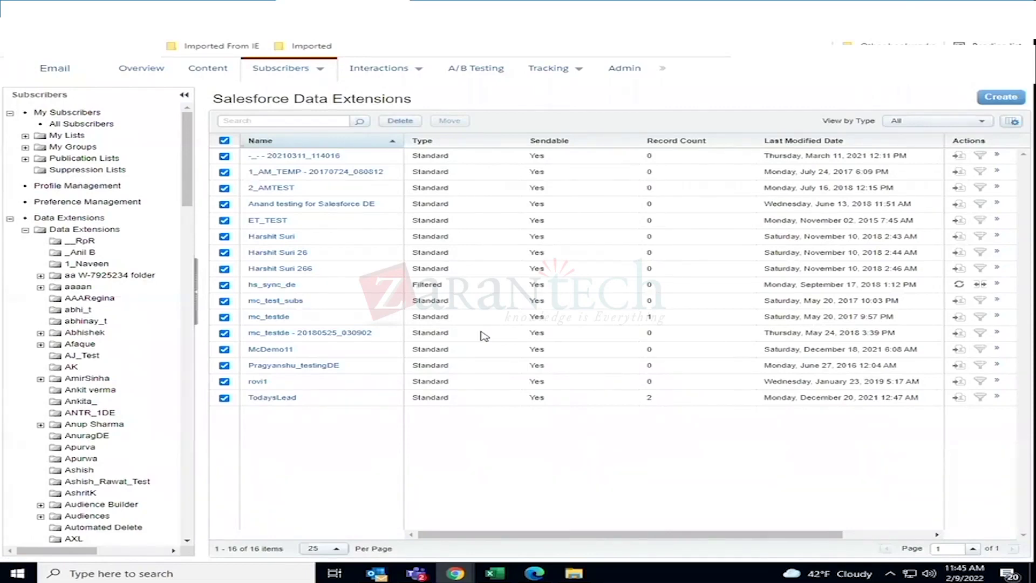
{"action": "left_click", "coordinate": [398, 125]}
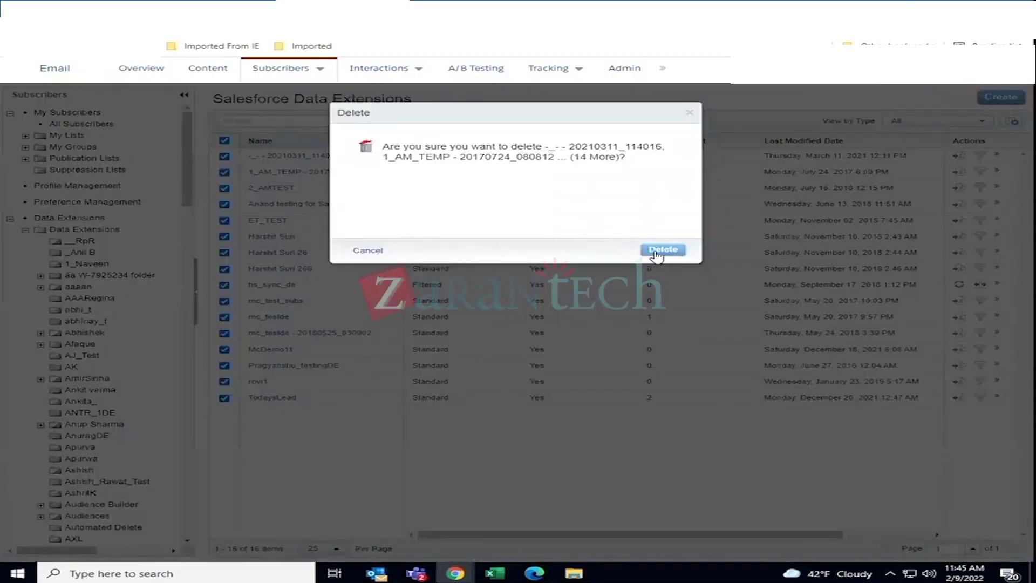
{"action": "left_click", "coordinate": [659, 249]}
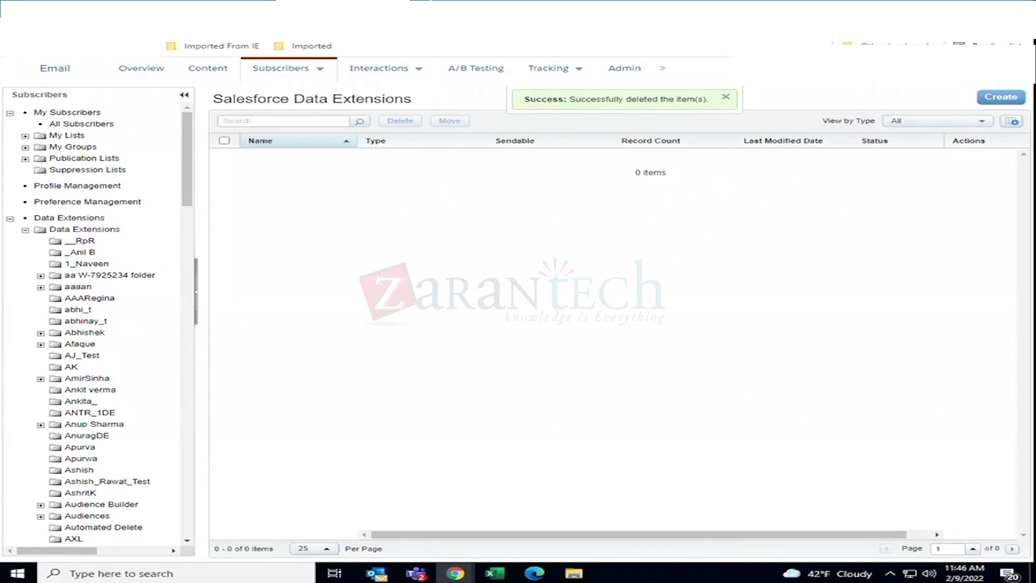
Return to the Contact Builder tab and check the row count of the custom1_Sow synchronized entity
{"action": "left_click", "coordinate": [431, 2]}
{"action": "left_click", "coordinate": [207, 7]}
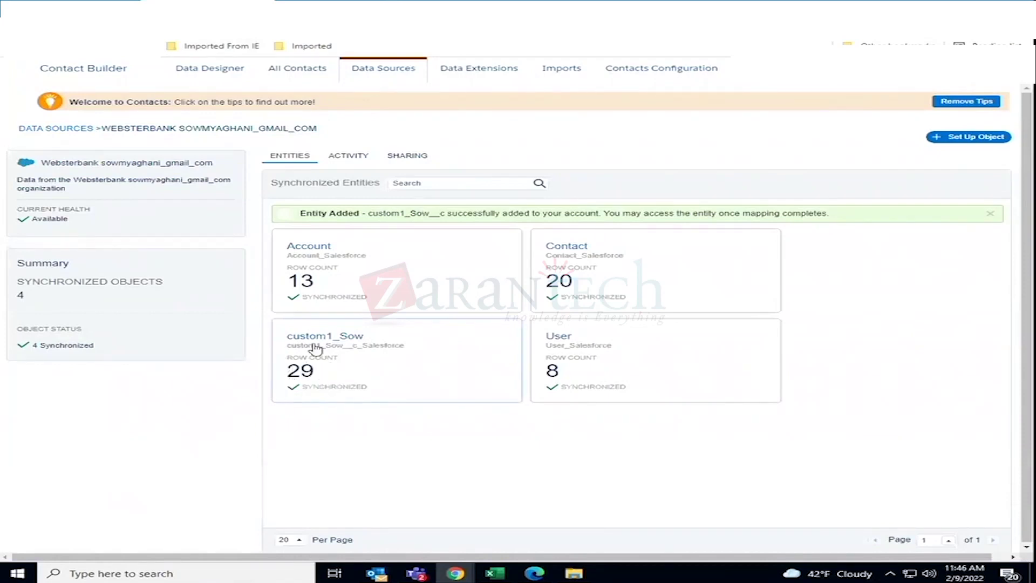
{"action": "left_click", "coordinate": [362, 356]}
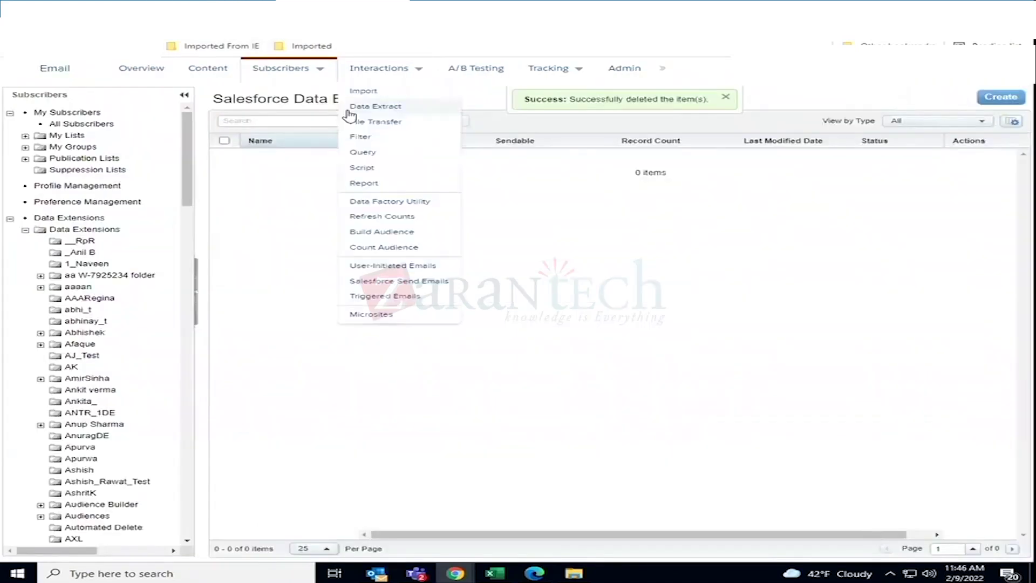
In Email Studio's Synchronized Data Extensions, open custom1_Sow__c_Salesforce and look through its records
{"action": "mouse_move", "coordinate": [313, 73]}
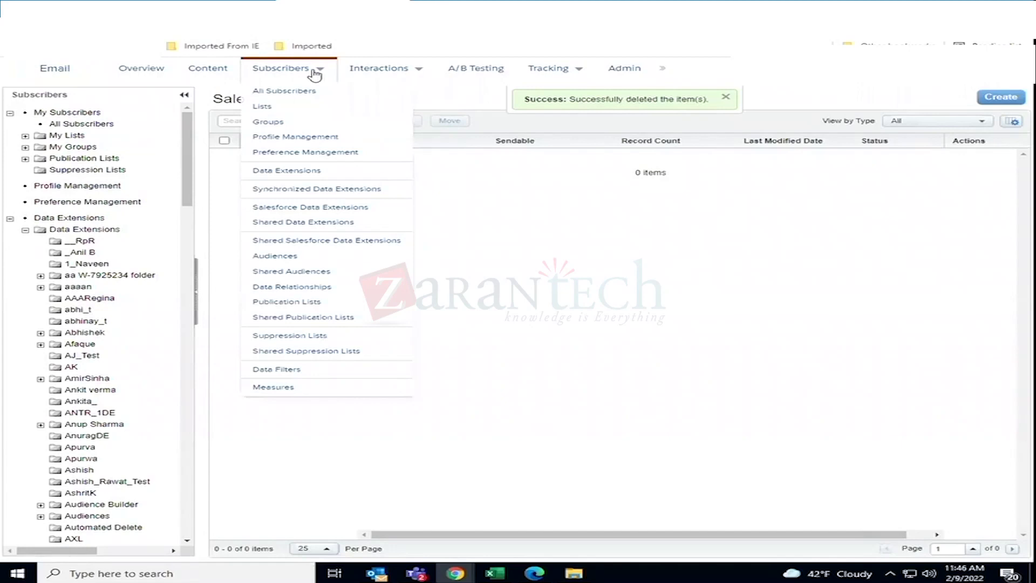
{"action": "left_click", "coordinate": [331, 190]}
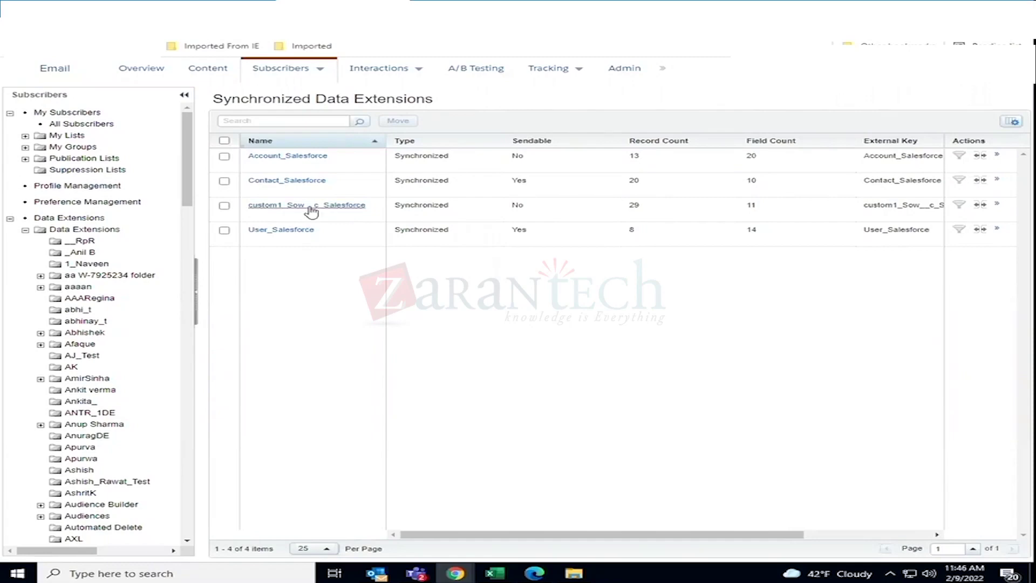
{"action": "left_click", "coordinate": [311, 207]}
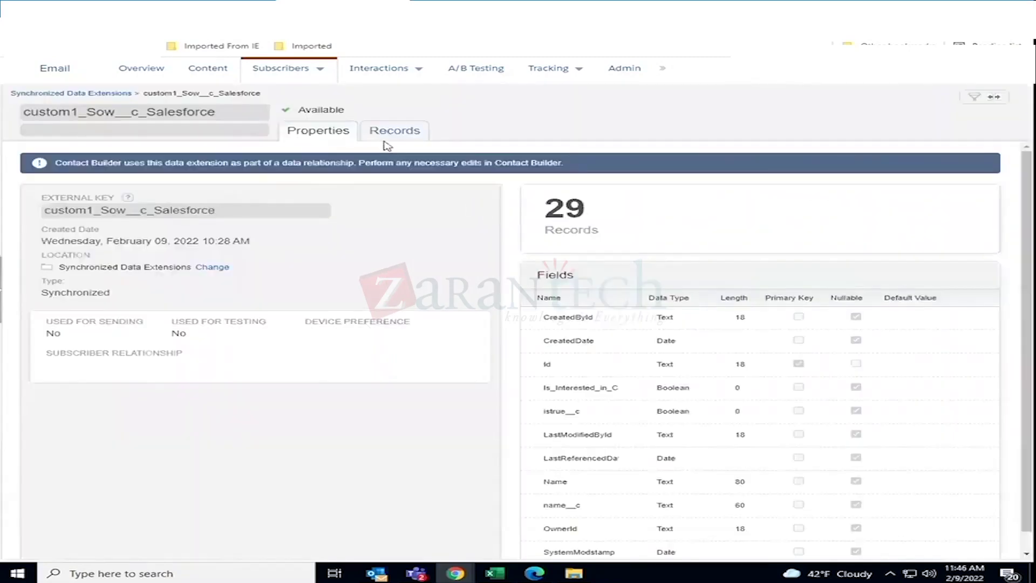
{"action": "left_click", "coordinate": [380, 130]}
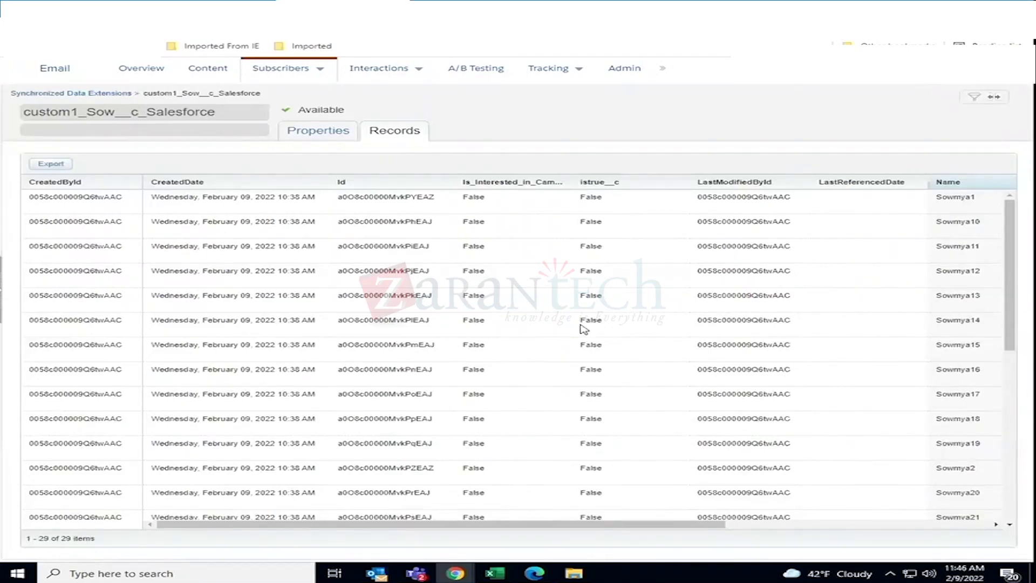
{"action": "scroll", "coordinate": [583, 329], "scroll_direction": "down", "scroll_amount": 5}
{"action": "scroll", "coordinate": [584, 329], "scroll_direction": "up", "scroll_amount": 3}
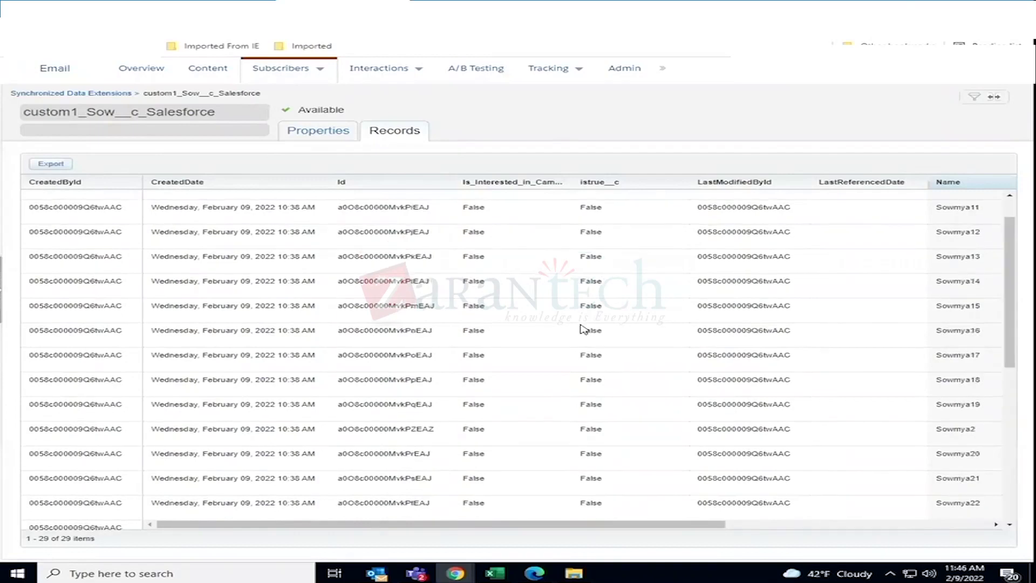
{"action": "scroll", "coordinate": [583, 329], "scroll_direction": "up", "scroll_amount": 2}
{"action": "scroll", "coordinate": [583, 329], "scroll_direction": "down", "scroll_amount": 3}
{"action": "scroll", "coordinate": [583, 329], "scroll_direction": "up", "scroll_amount": 3}
{"action": "scroll", "coordinate": [584, 329], "scroll_direction": "down", "scroll_amount": 3}
{"action": "scroll", "coordinate": [584, 329], "scroll_direction": "up", "scroll_amount": 3}
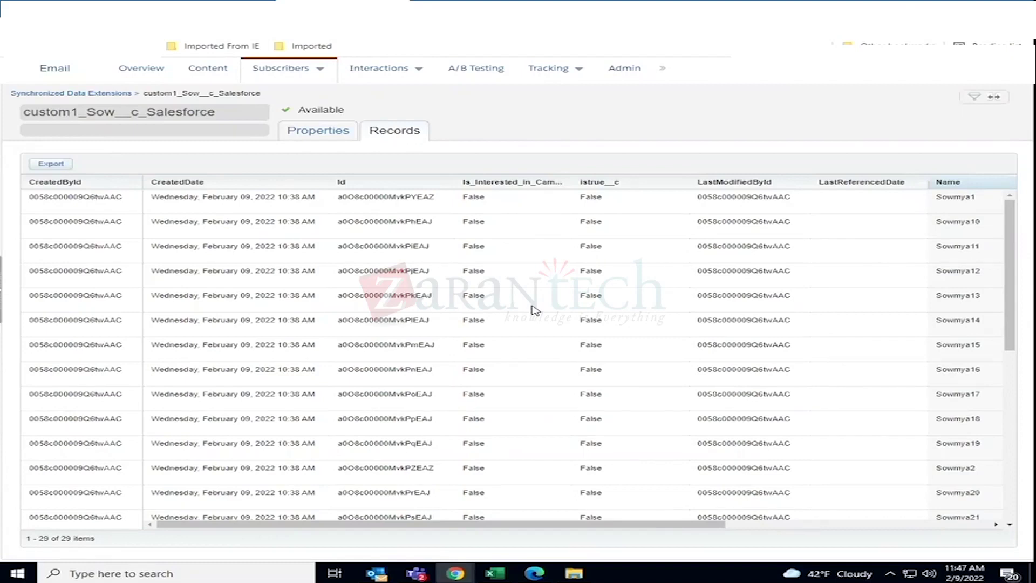
Start a filtered data extension from custom1_Sow__c_Salesforce with the filter condition Id is not empty
{"action": "left_click", "coordinate": [977, 98]}
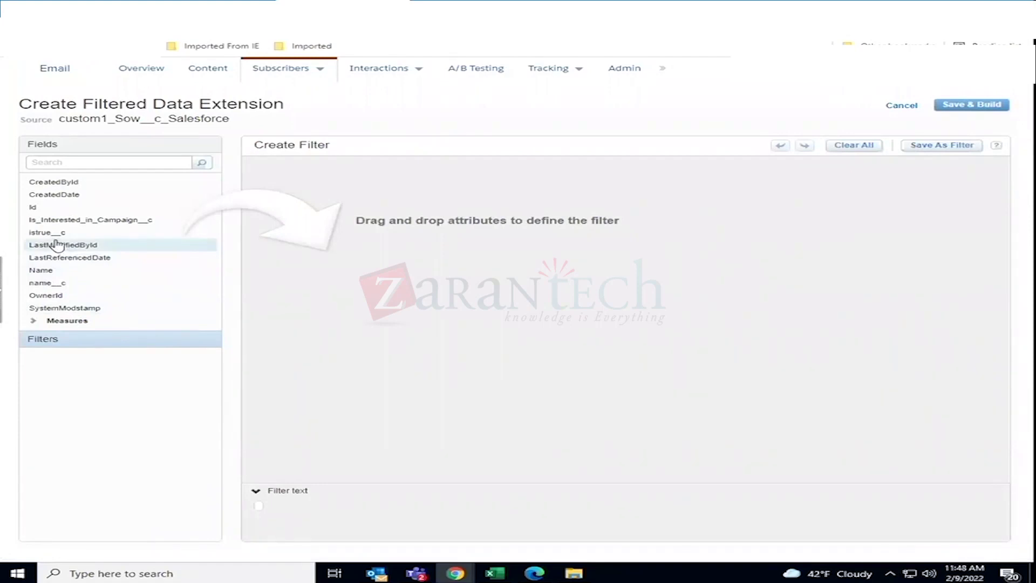
{"action": "left_click_drag", "start_coordinate": [32, 207], "coordinate": [301, 197]}
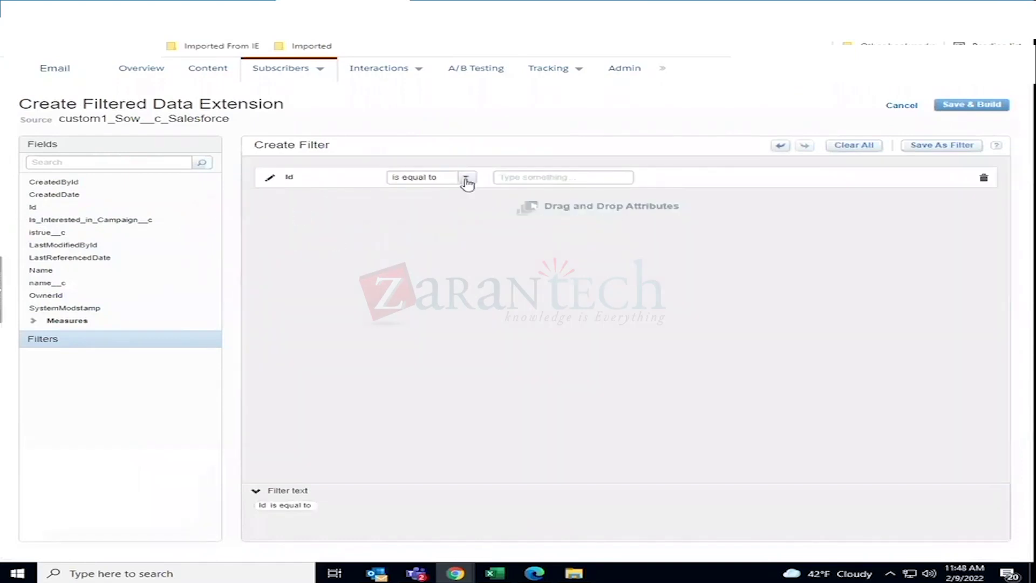
{"action": "left_click", "coordinate": [467, 179]}
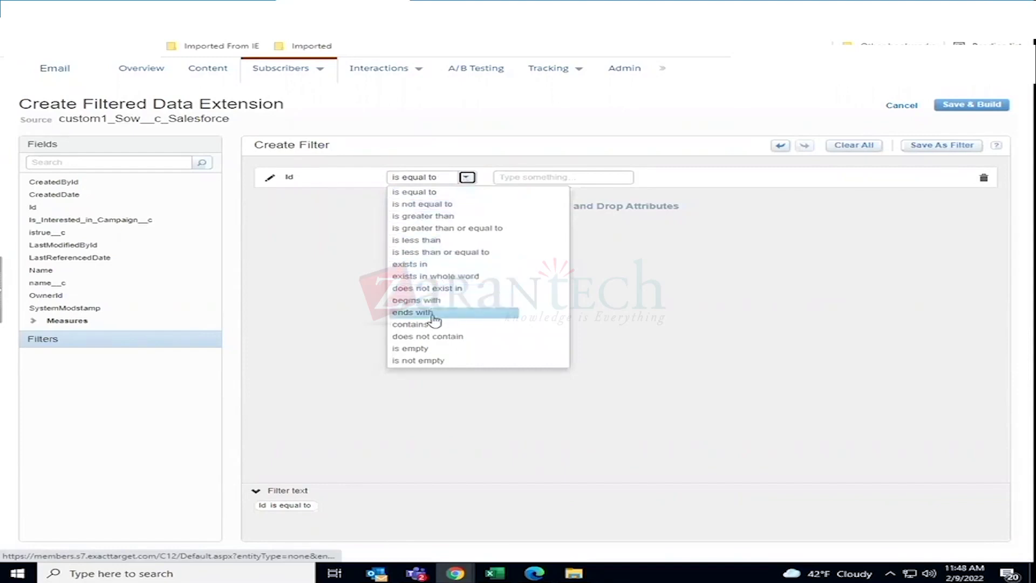
{"action": "left_click", "coordinate": [422, 360]}
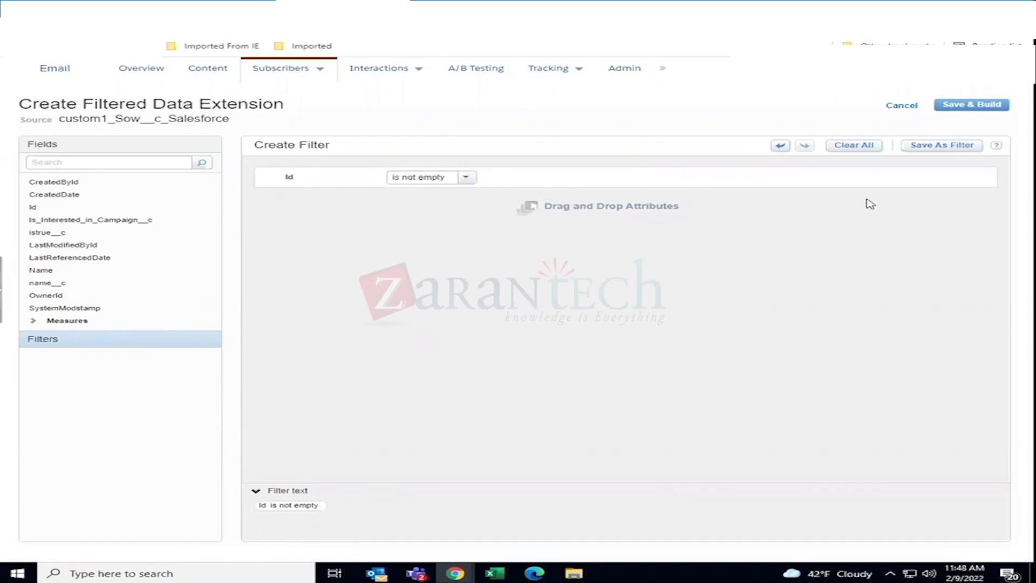
Begin saving and building the filtered data extension and name it custom1De_Salesforce
{"action": "left_click", "coordinate": [972, 107]}
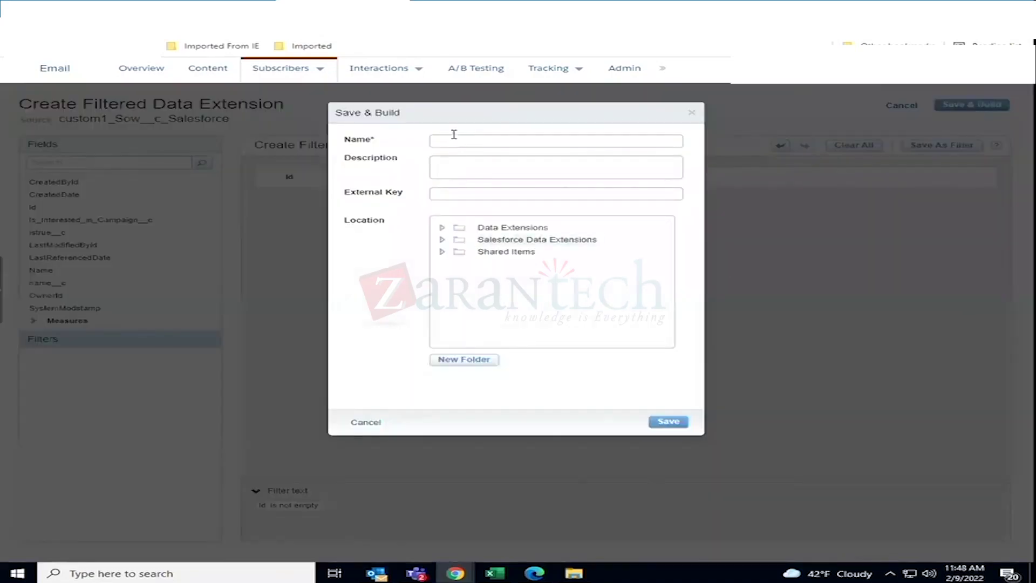
{"action": "left_click", "coordinate": [448, 139]}
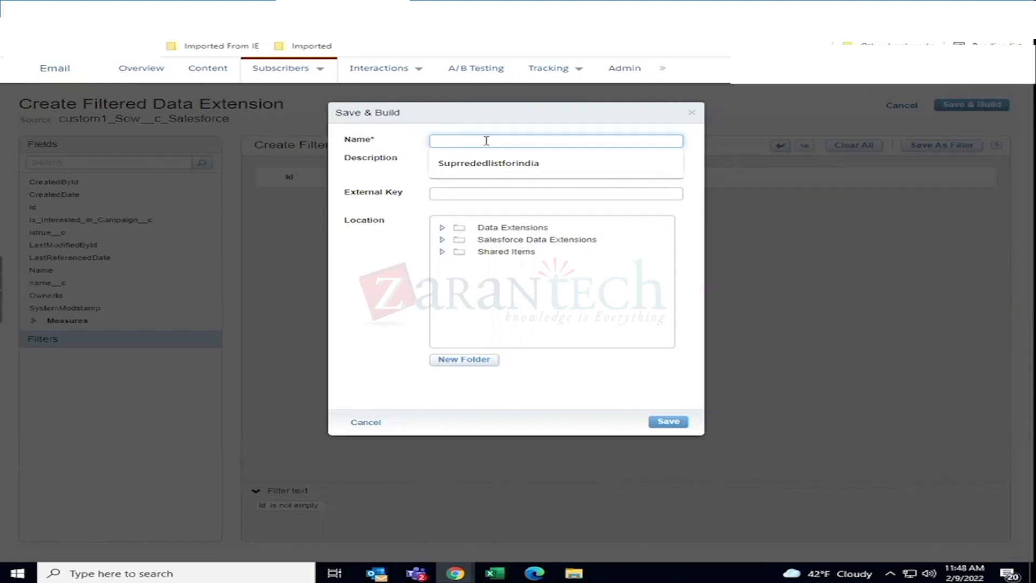
{"action": "type", "text": "cus"}
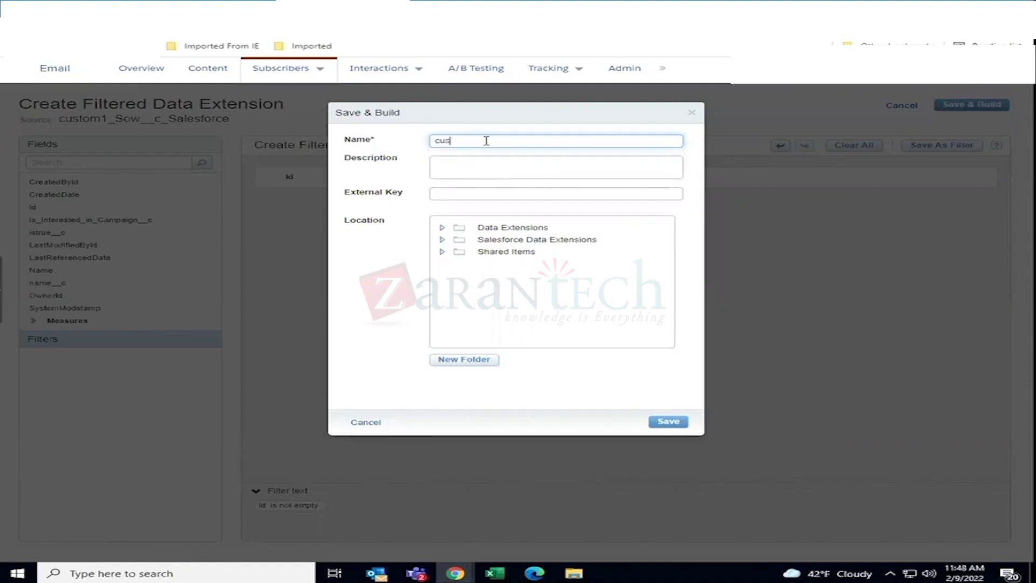
{"action": "type", "text": "ime"}
{"action": "type", "text": "de"}
{"action": "type", "text": "fil"}
{"action": "key", "text": "BackSpace"}
{"action": "key", "text": "BackSpace"}
{"action": "key", "text": "BackSpace"}
{"action": "key", "text": "BackSpace"}
{"action": "key", "text": "BackSpace"}
{"action": "key", "text": "BackSpace"}
{"action": "key", "text": "BackSpace"}
{"action": "type", "text": "tom1De_Salesforce"}
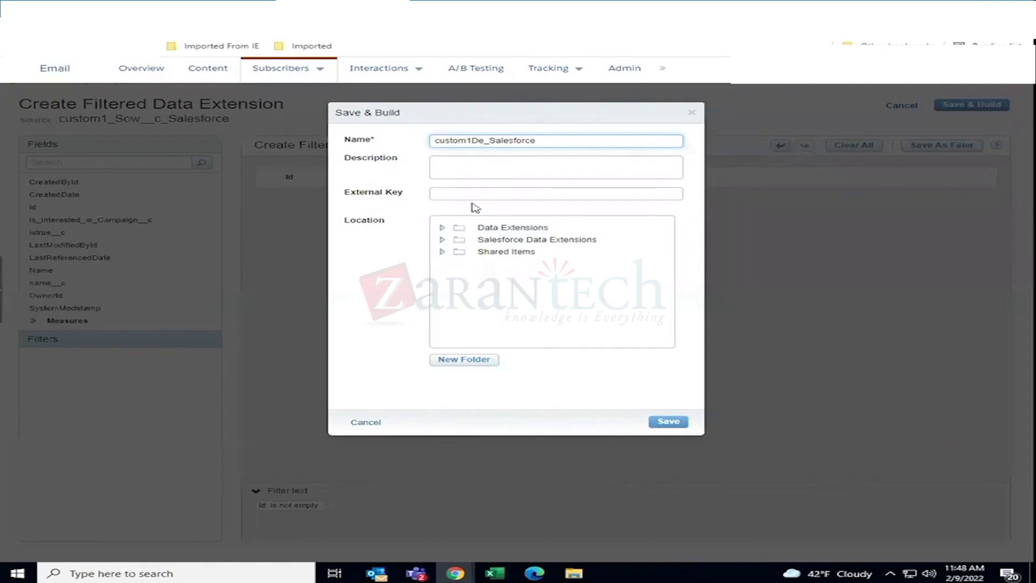
Choose Salesforce Data Extensions as the location and save the filtered data extension
{"action": "left_click", "coordinate": [442, 241]}
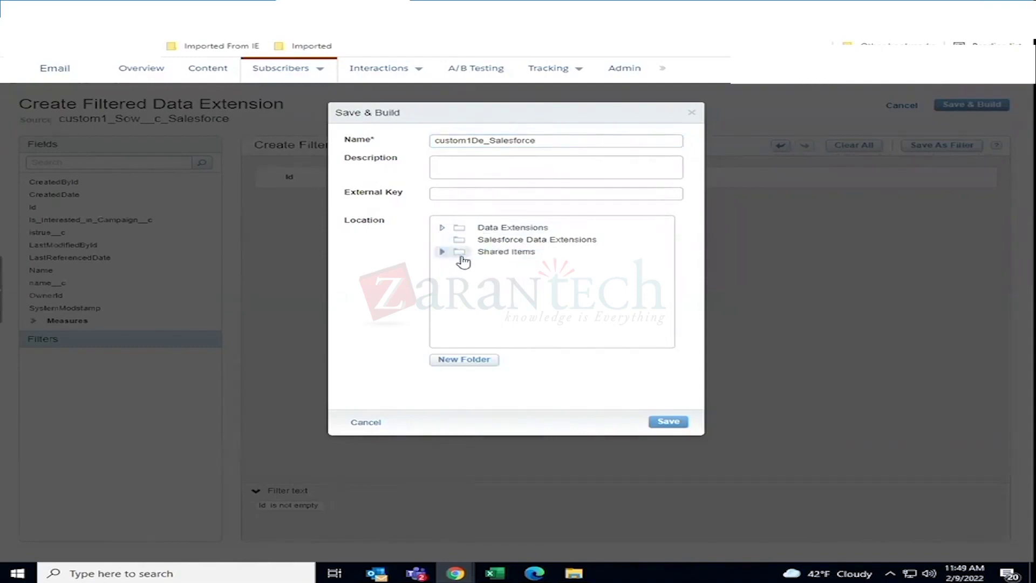
{"action": "left_click", "coordinate": [493, 244]}
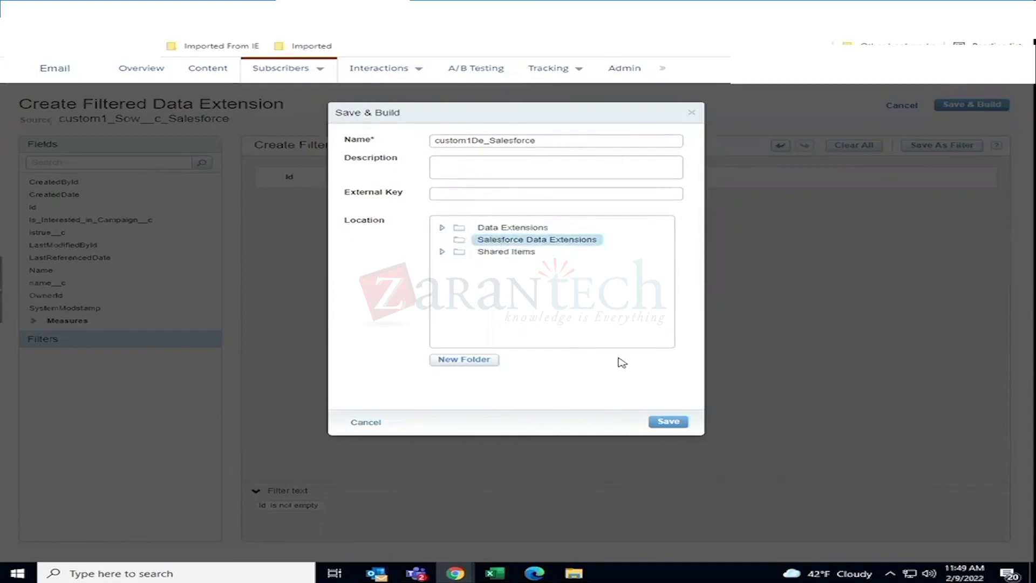
{"action": "left_click", "coordinate": [670, 422]}
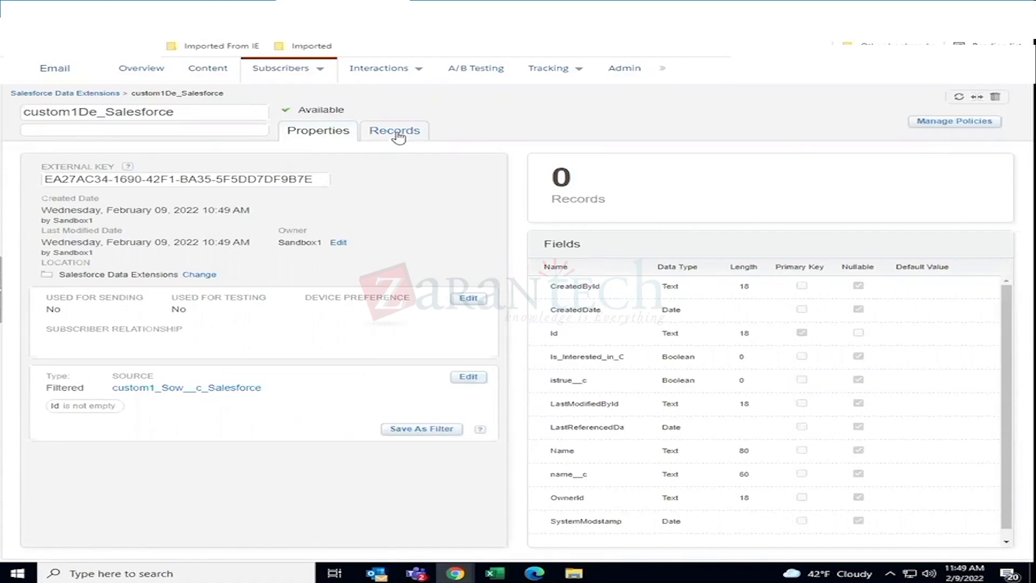
Refresh the custom1De_Salesforce data extension from its source and review its record count and fields
{"action": "left_click", "coordinate": [960, 98]}
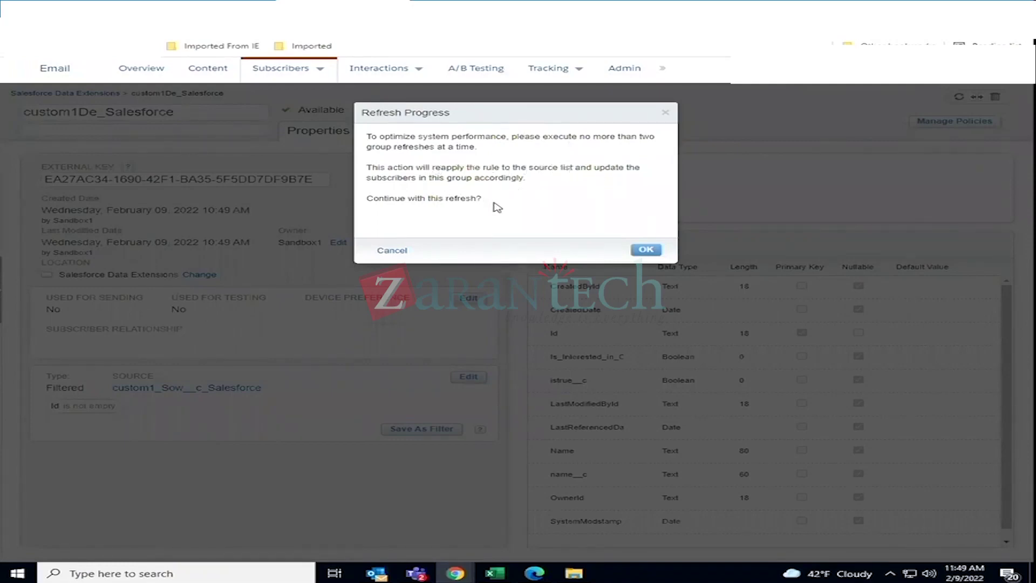
{"action": "left_click", "coordinate": [646, 250]}
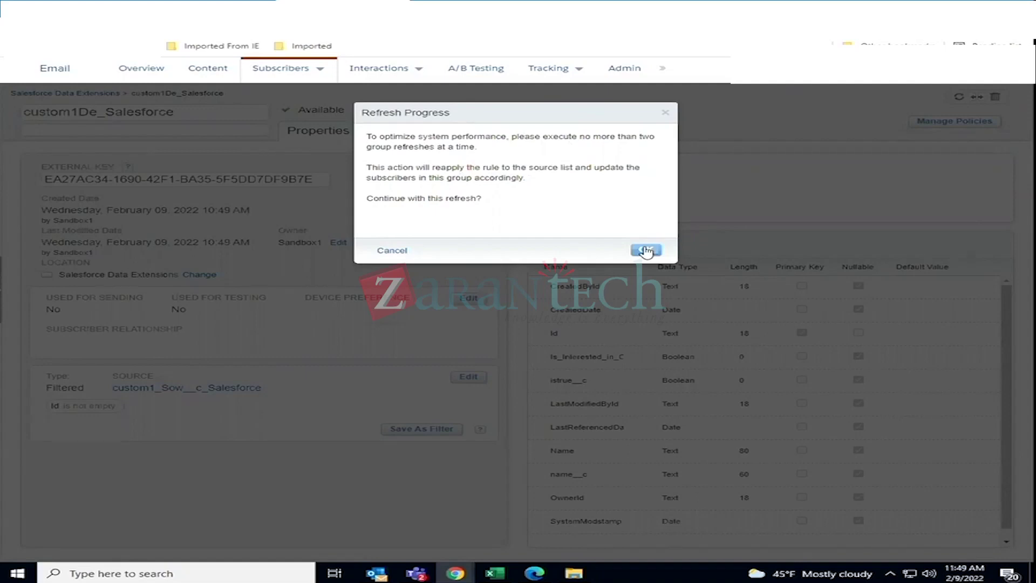
{"action": "left_click", "coordinate": [646, 250]}
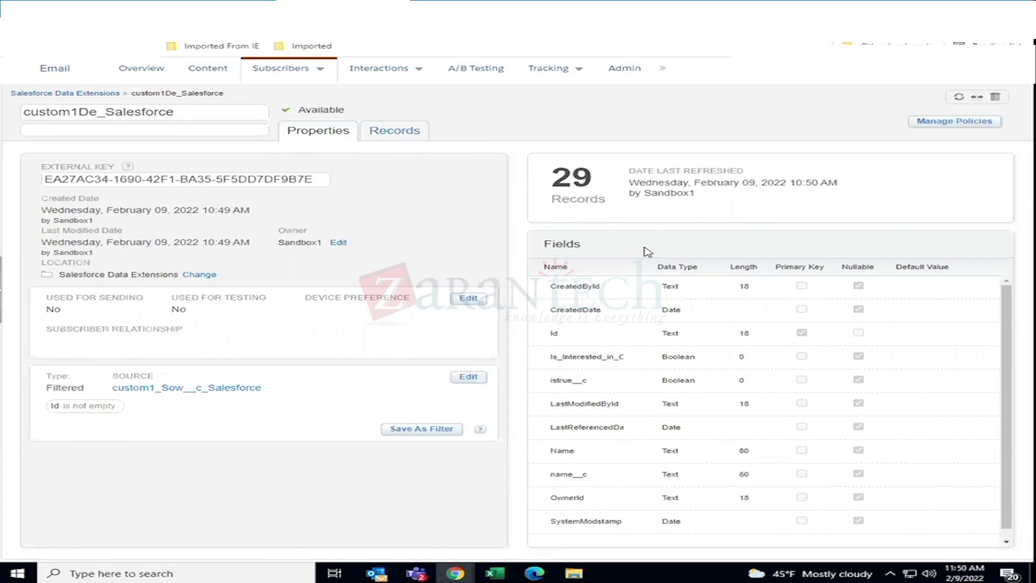
{"action": "scroll", "coordinate": [691, 442], "scroll_direction": "down", "scroll_amount": 1}
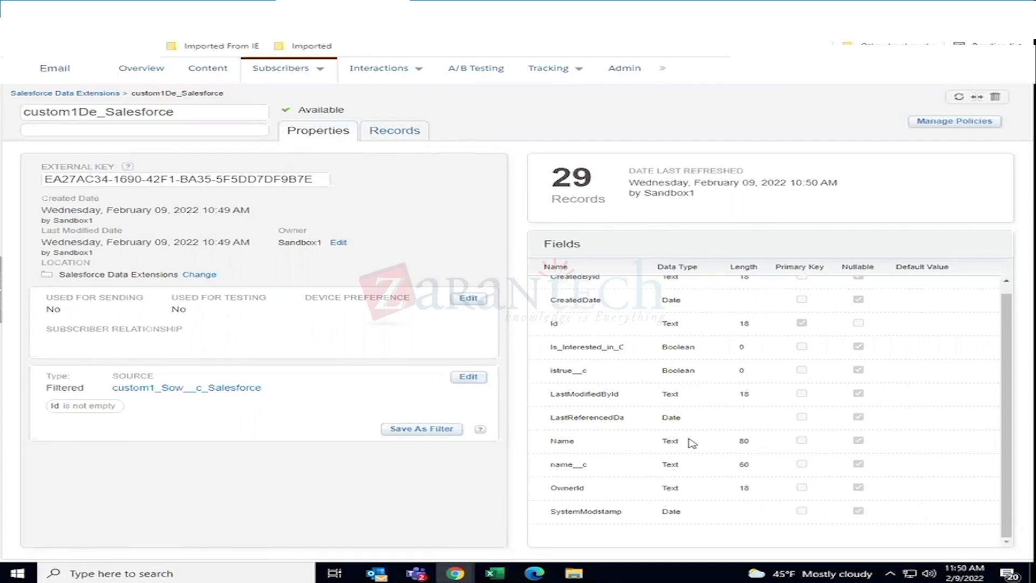
{"action": "scroll", "coordinate": [692, 442], "scroll_direction": "up", "scroll_amount": 1}
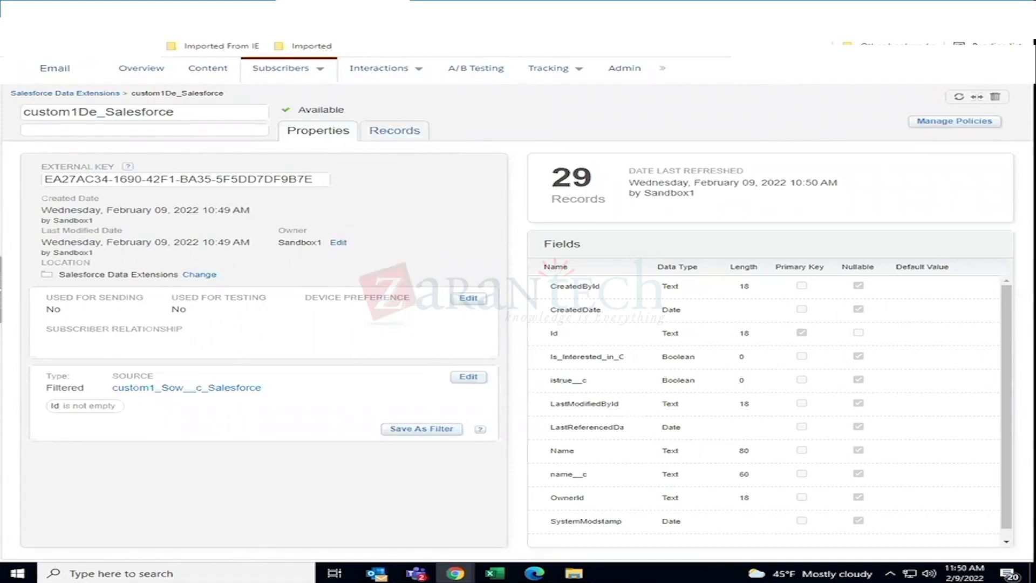
Duplicate the Contact Builder page and bring up the Data Designer attribute groups
{"action": "left_click", "coordinate": [176, 9]}
{"action": "right_click", "coordinate": [176, 9]}
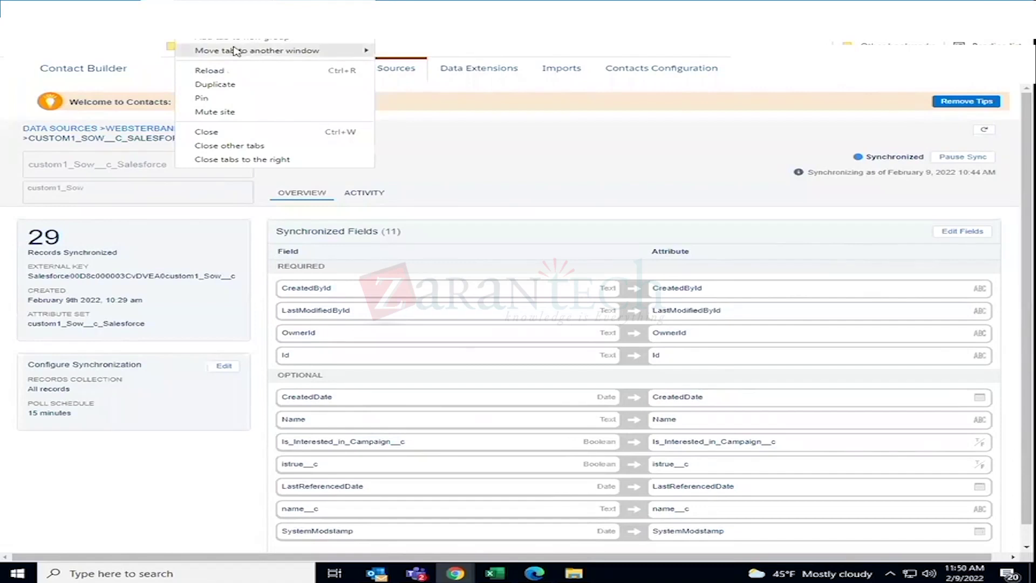
{"action": "left_click", "coordinate": [247, 86]}
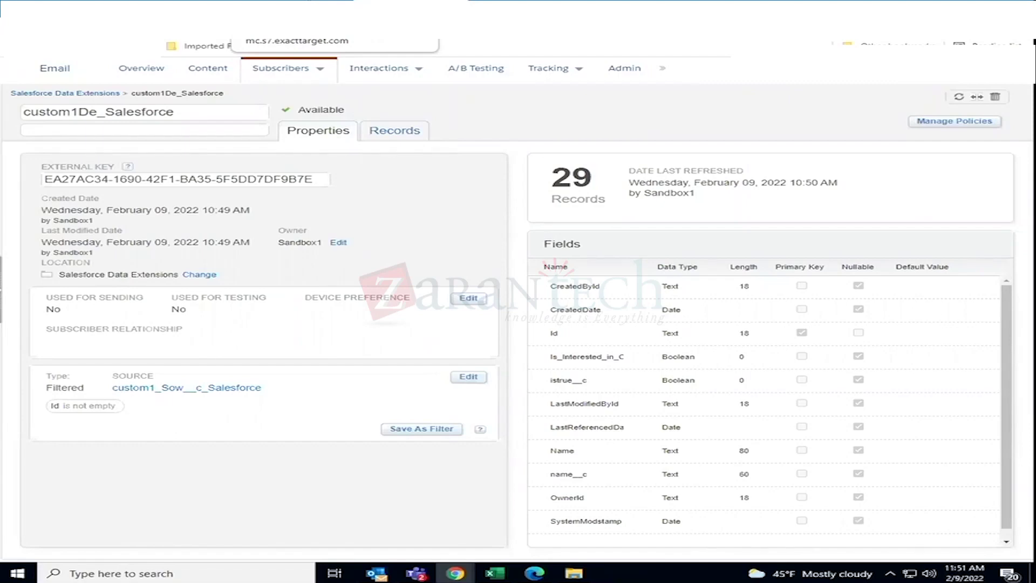
{"action": "left_click", "coordinate": [295, 9]}
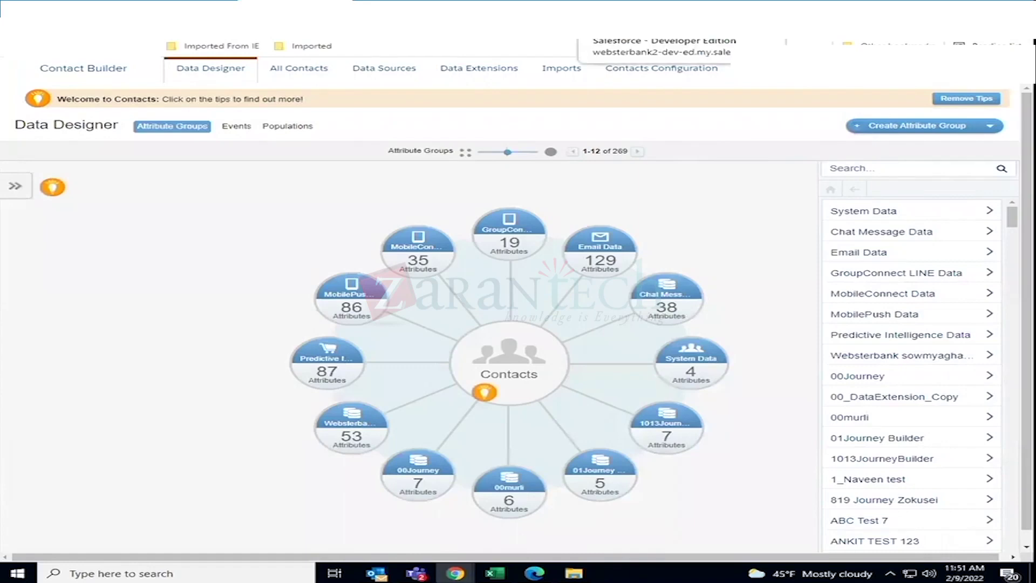
Switch to Salesforce, open the Leads home page, view the new lead form and leave it without saving
{"action": "left_click", "coordinate": [621, 8]}
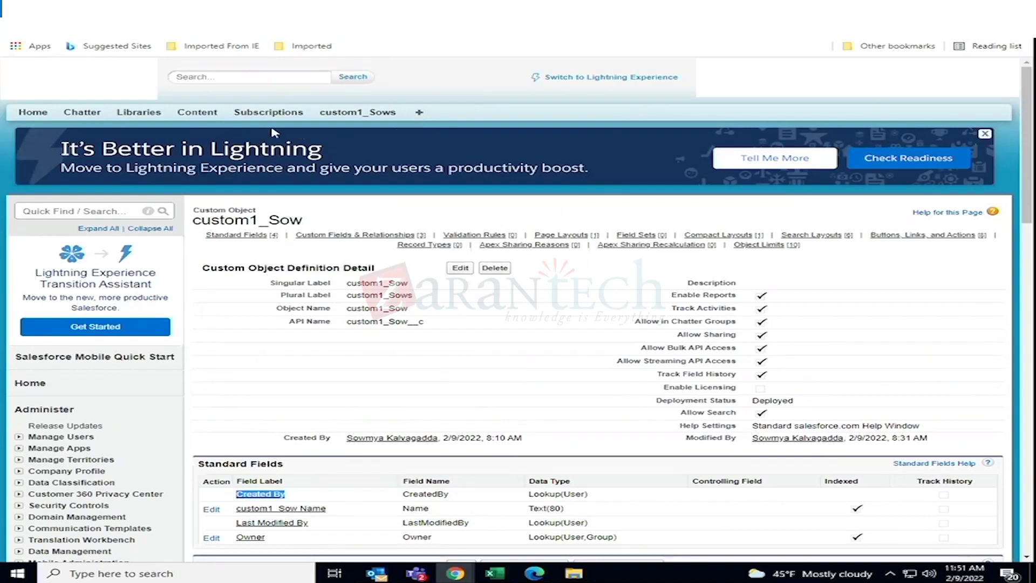
{"action": "left_click", "coordinate": [419, 115]}
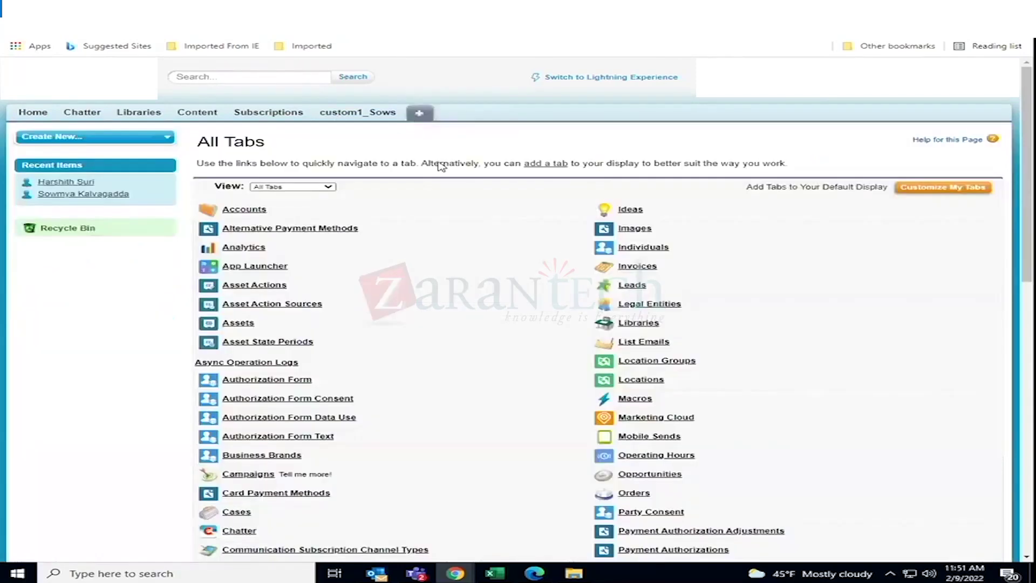
{"action": "left_click", "coordinate": [623, 290]}
{"action": "left_click", "coordinate": [1026, 160]}
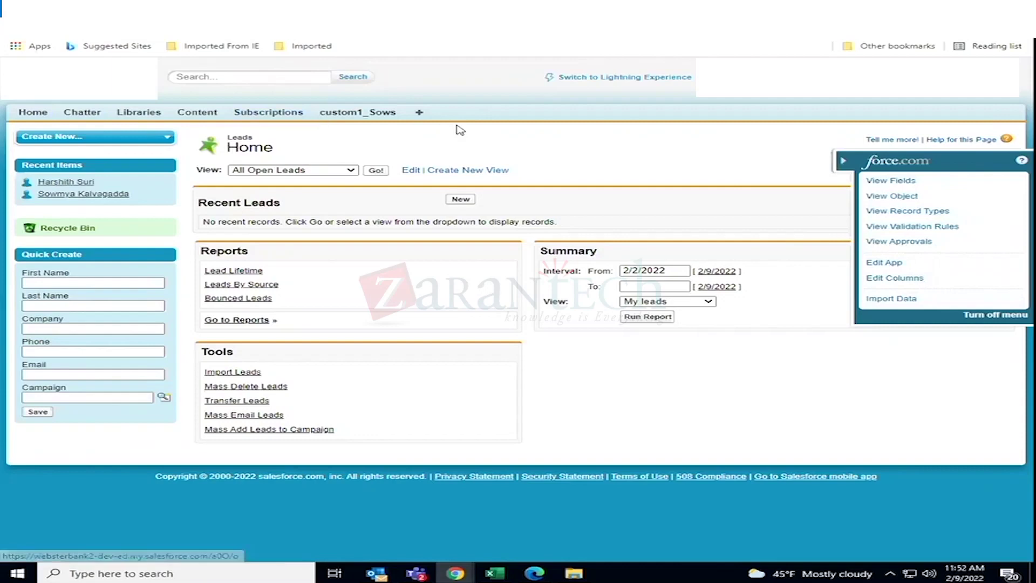
{"action": "left_click", "coordinate": [460, 201]}
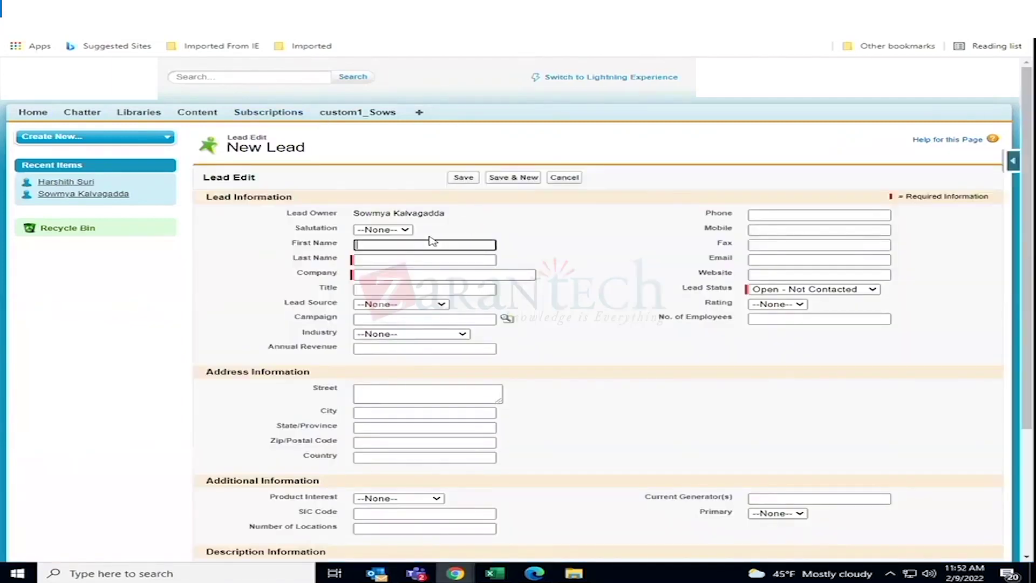
{"action": "left_click", "coordinate": [564, 178]}
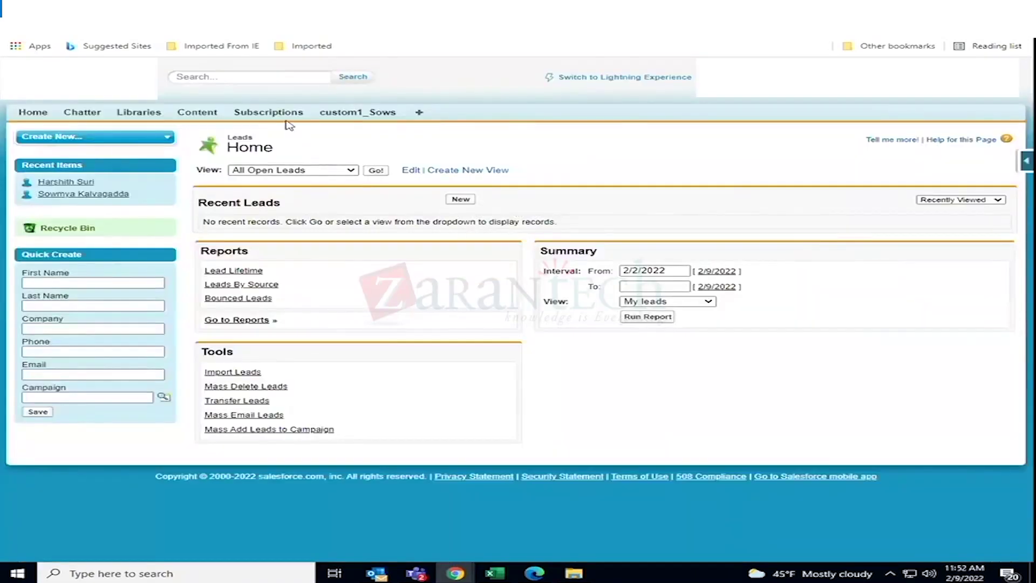
View the custom1_Sows home page and the Accounts home page with its object setup shortcuts
{"action": "left_click", "coordinate": [365, 114]}
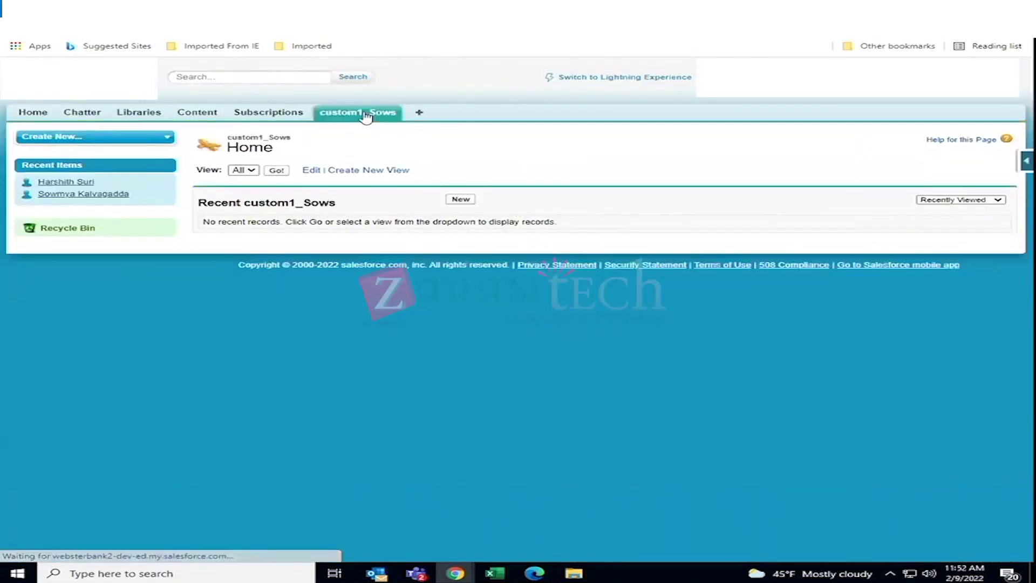
{"action": "left_click", "coordinate": [419, 115]}
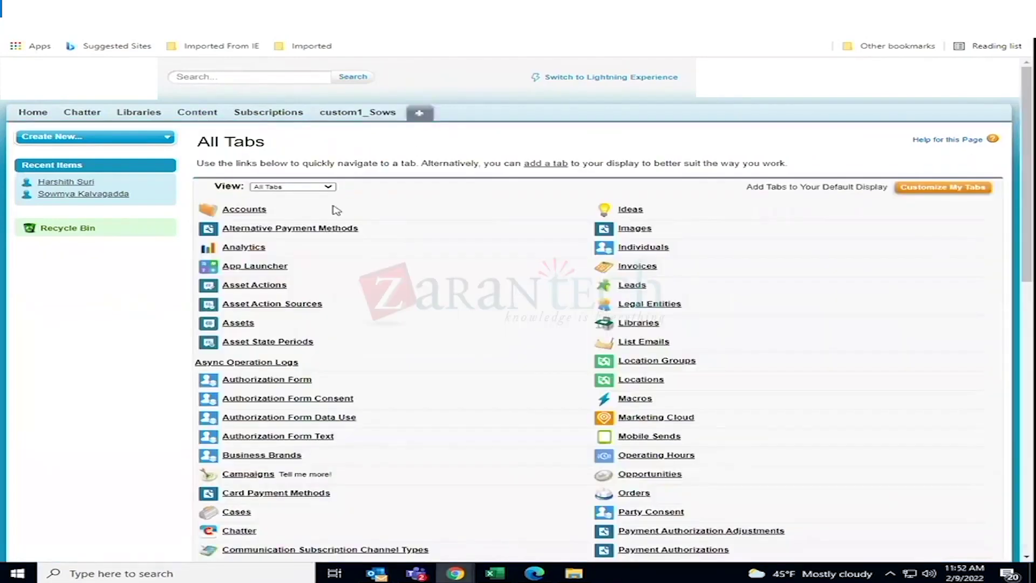
{"action": "left_click", "coordinate": [242, 213]}
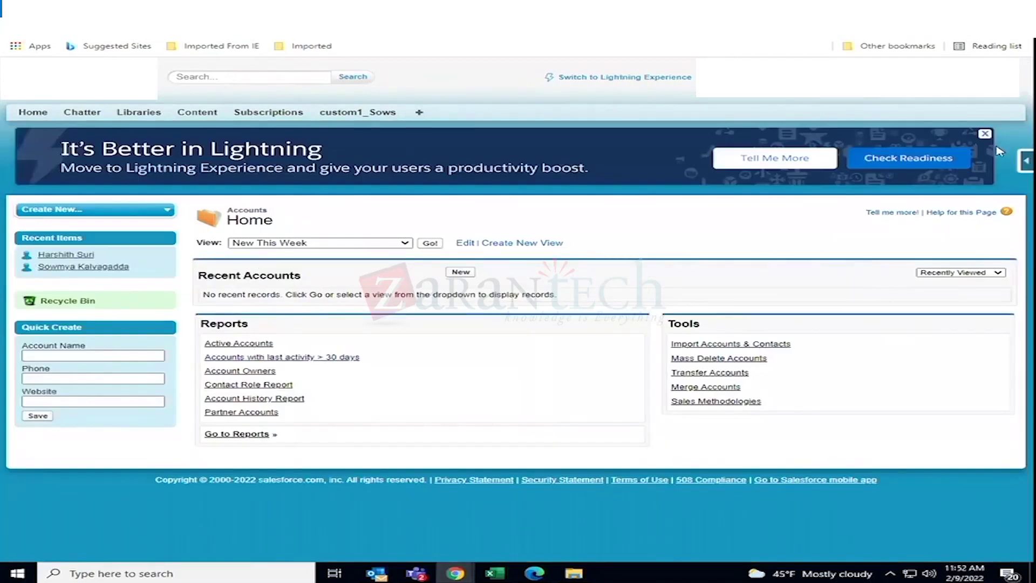
{"action": "left_click", "coordinate": [1026, 161]}
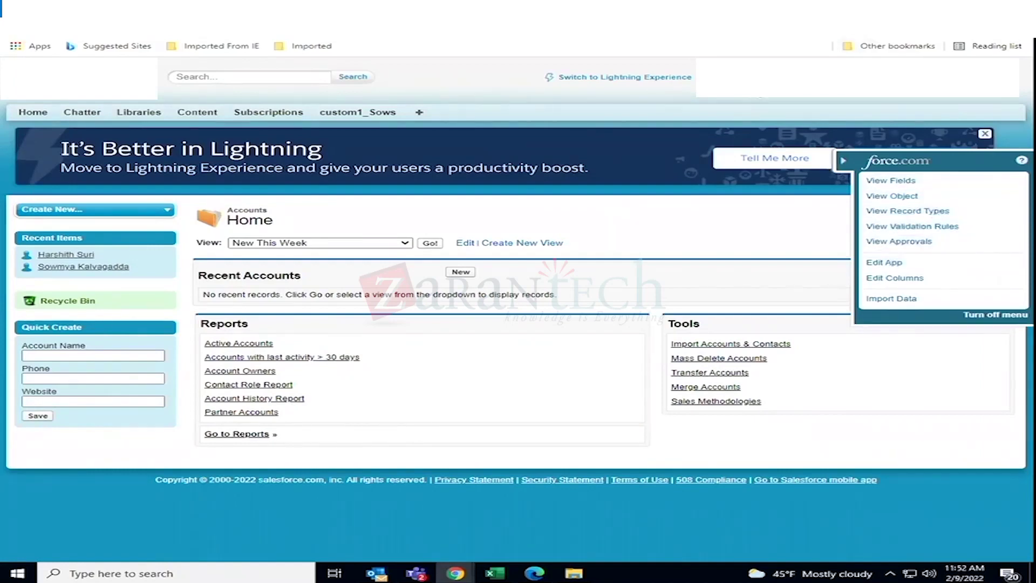
Switch to Lightning Experience and bring up the Accounts list in the Sales app
{"action": "left_click", "coordinate": [777, 77]}
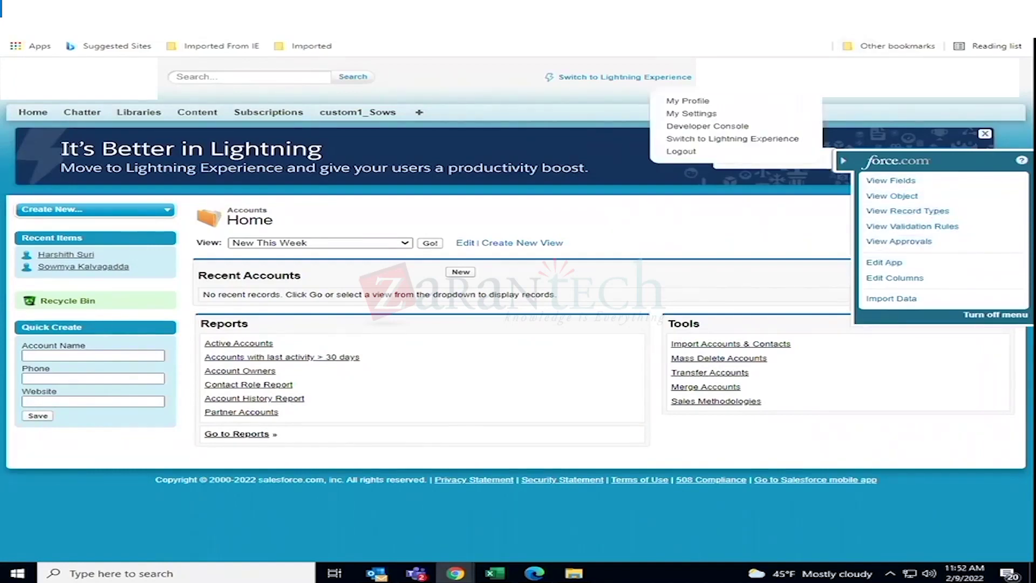
{"action": "left_click", "coordinate": [749, 140]}
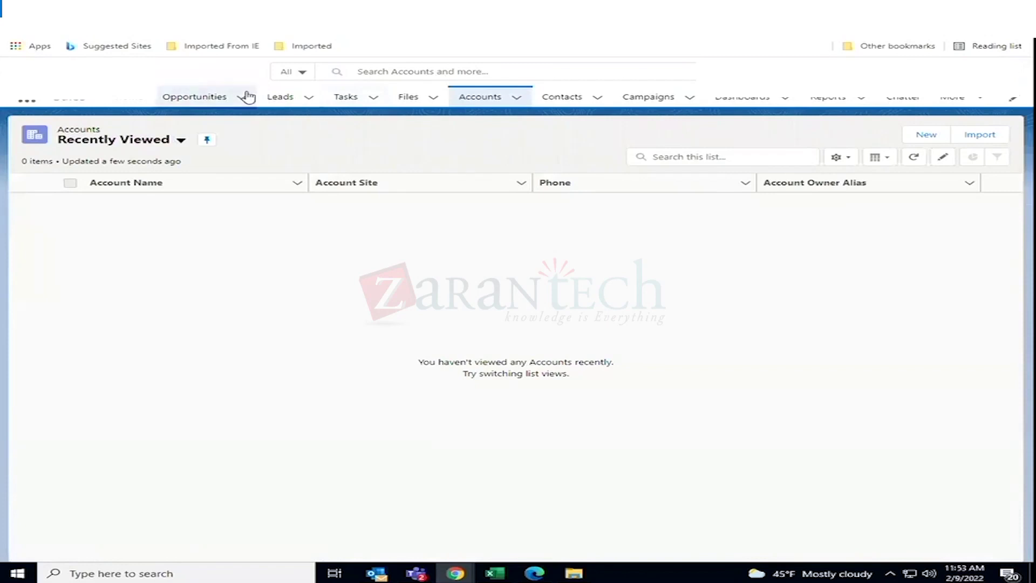
{"action": "left_click", "coordinate": [140, 103]}
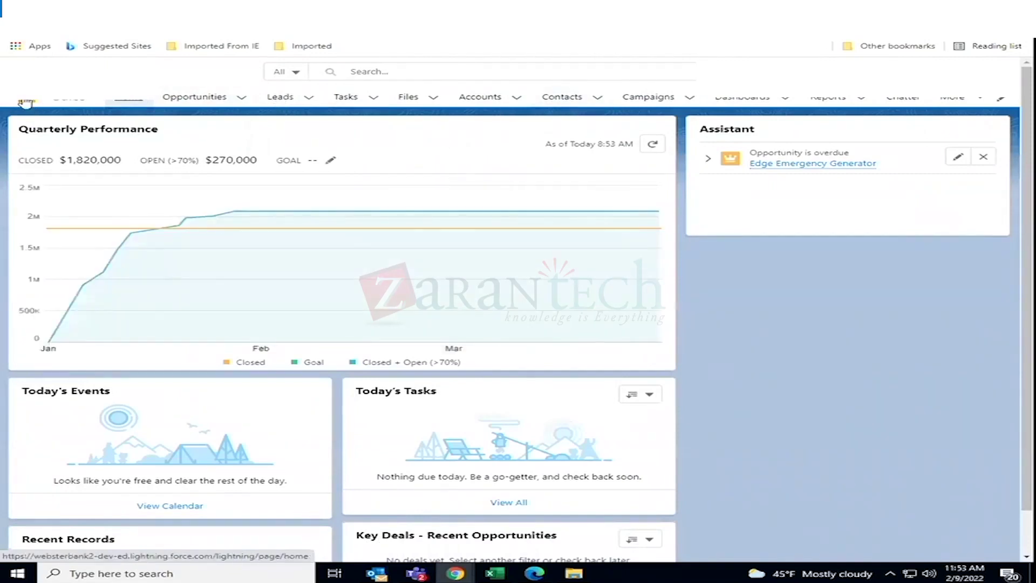
{"action": "left_click", "coordinate": [26, 101]}
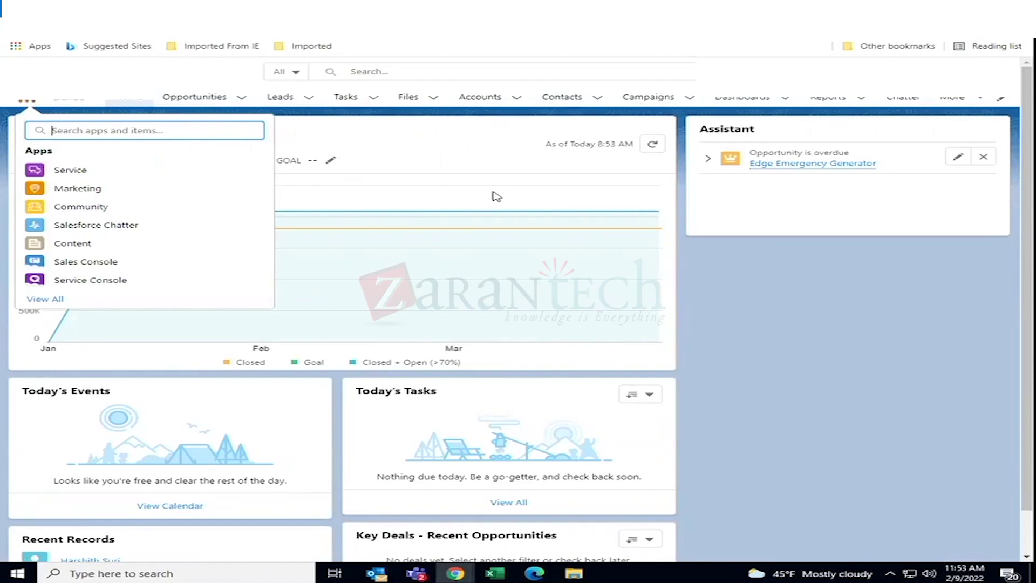
{"action": "left_click", "coordinate": [891, 286]}
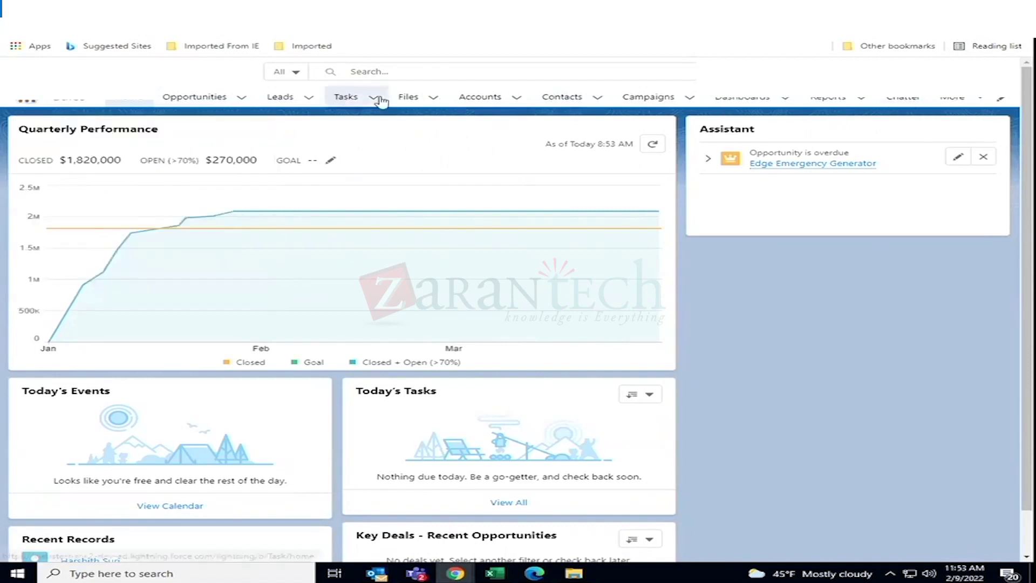
{"action": "left_click", "coordinate": [474, 100]}
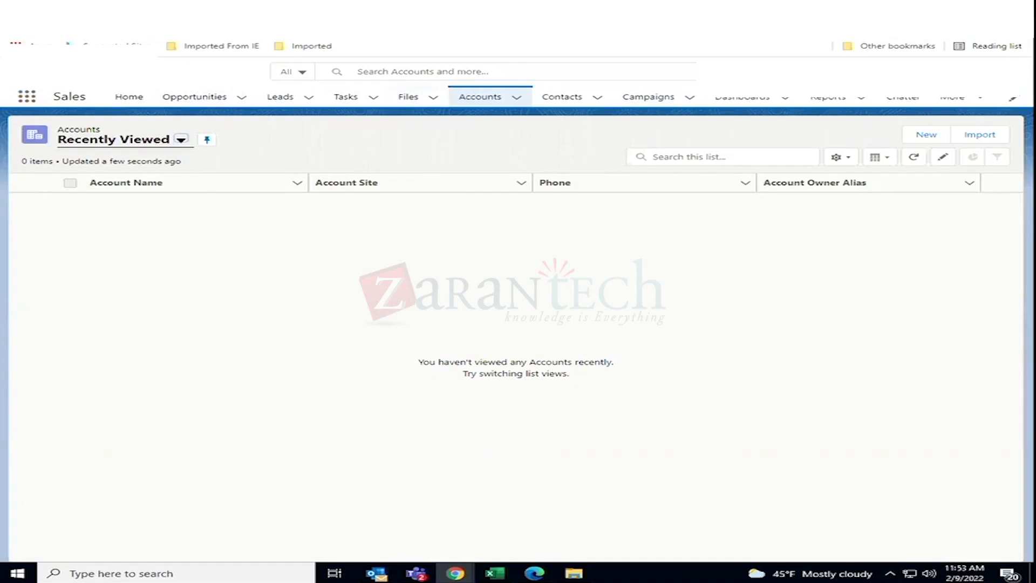
Open Setup's Object Manager, search for account and open the Account object
{"action": "left_click", "coordinate": [953, 71]}
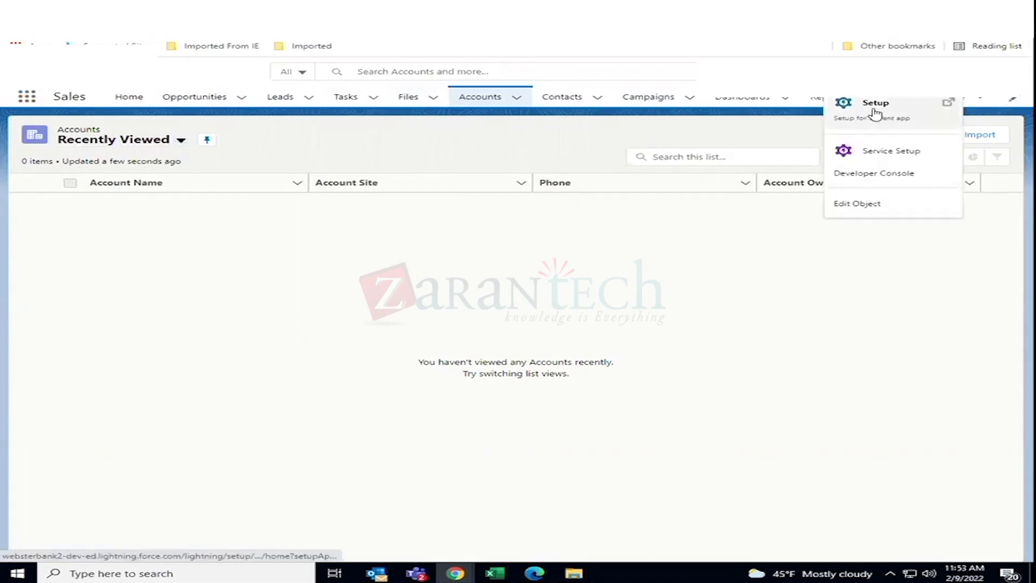
{"action": "left_click", "coordinate": [878, 104]}
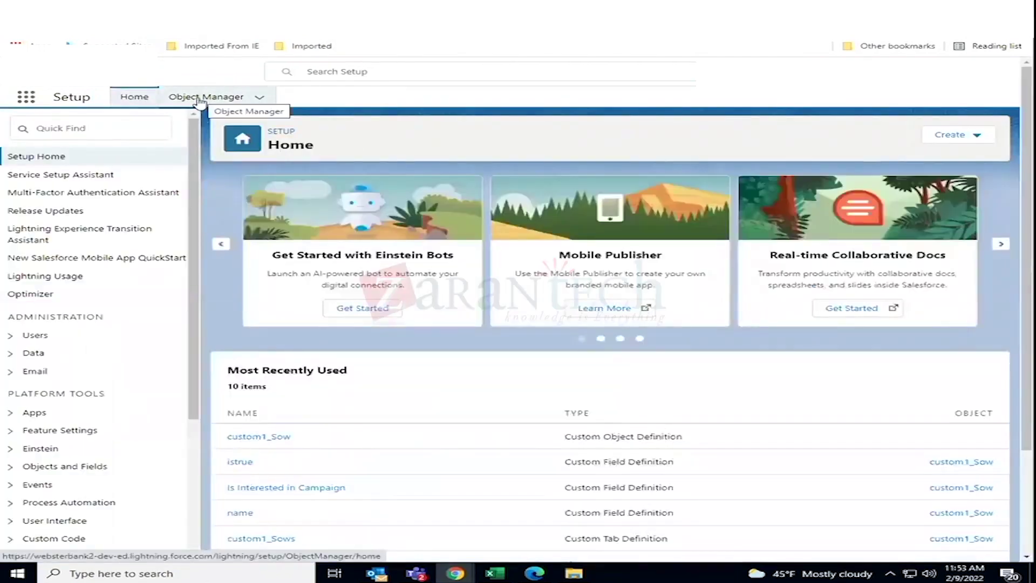
{"action": "left_click", "coordinate": [201, 100]}
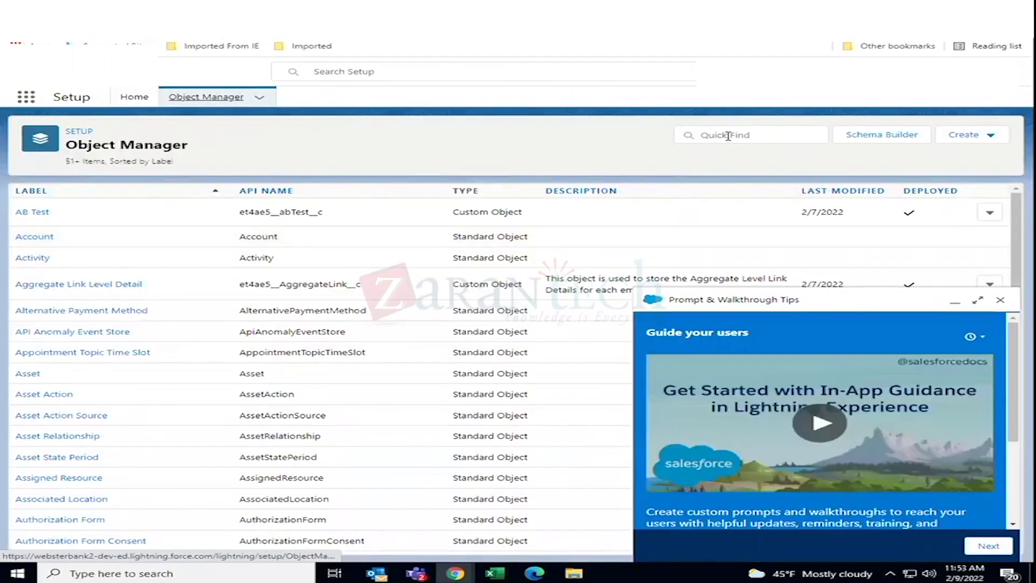
{"action": "left_click", "coordinate": [728, 137]}
{"action": "type", "text": "ccounts"}
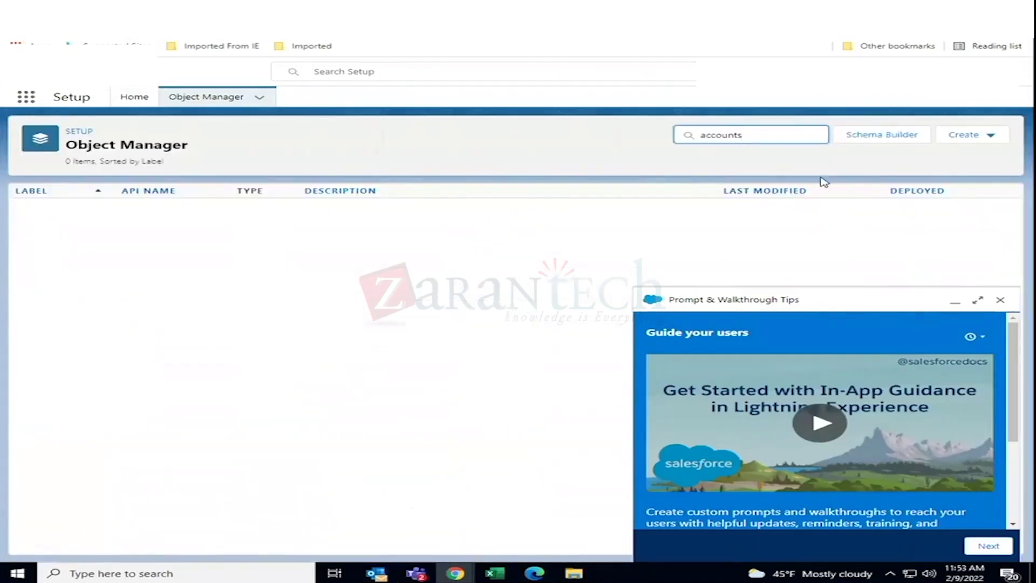
{"action": "key", "text": "BackSpace"}
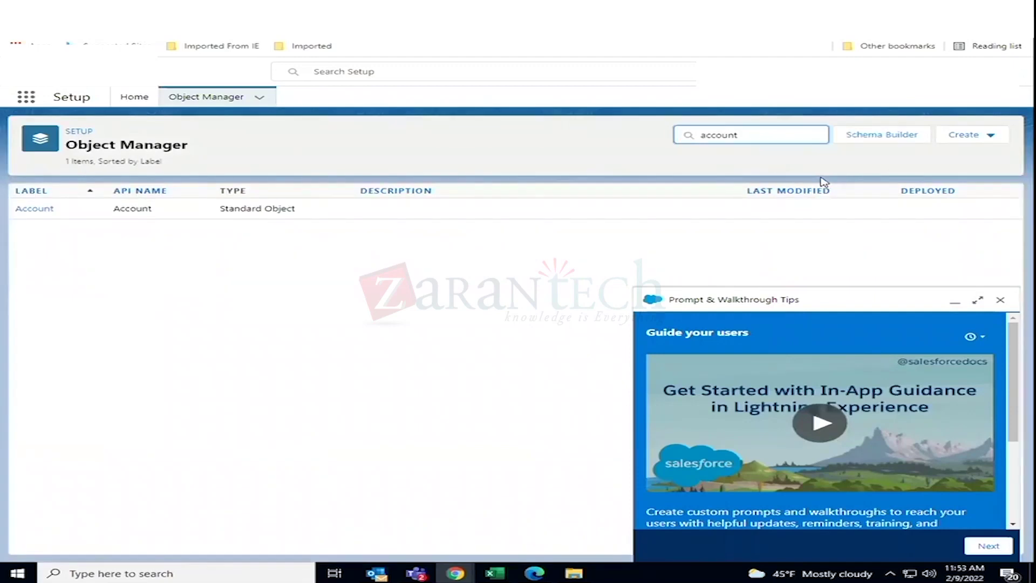
{"action": "left_click", "coordinate": [33, 209]}
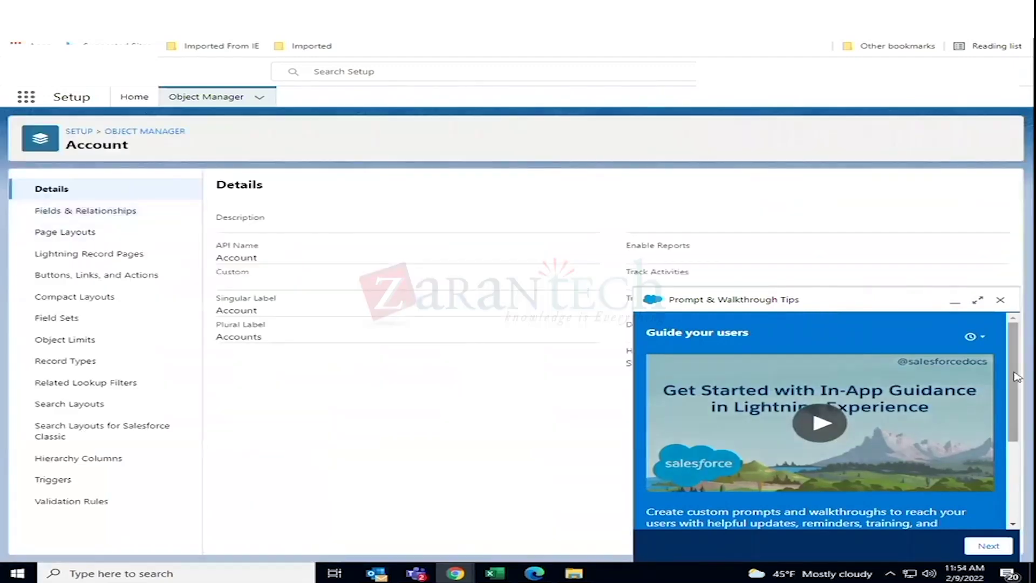
Show the Account object's page layouts and snooze the walkthrough tips until next week
{"action": "left_click", "coordinate": [54, 232]}
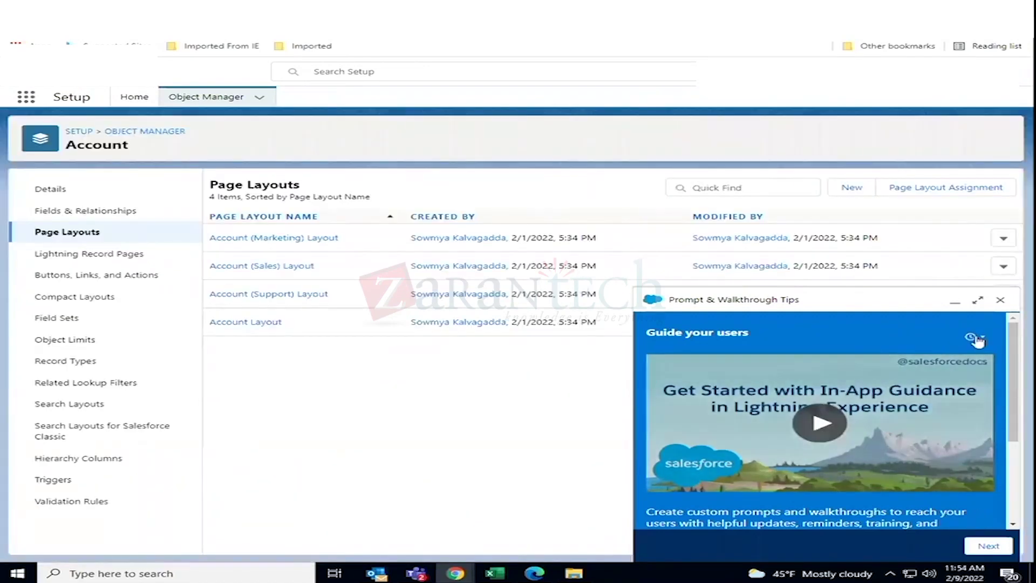
{"action": "left_click", "coordinate": [983, 338]}
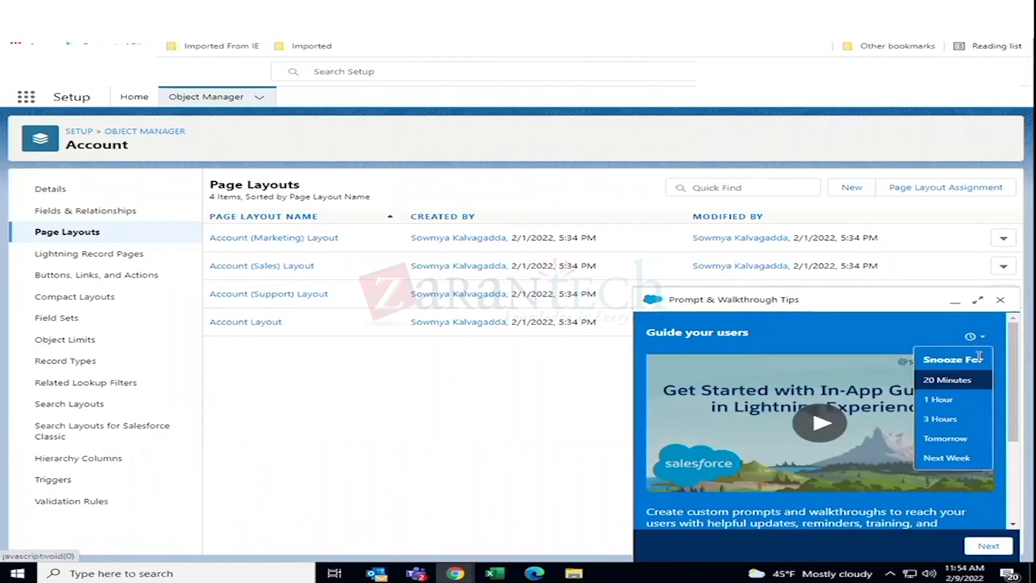
{"action": "left_click", "coordinate": [959, 461]}
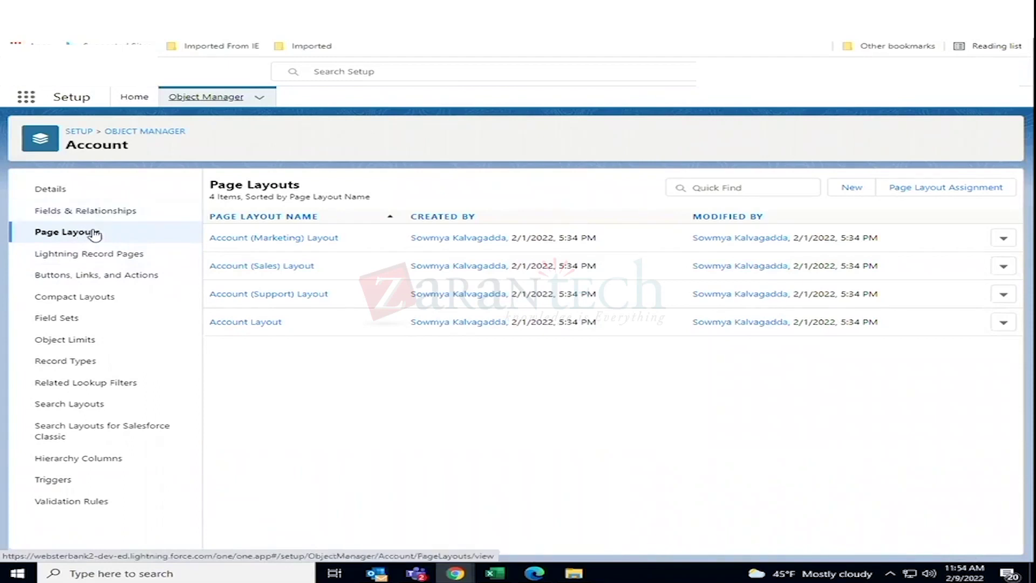
Examine the fields, related lists, Visualforce pages, components and report charts available in the Account (Marketing) Layout
{"action": "left_click", "coordinate": [253, 239]}
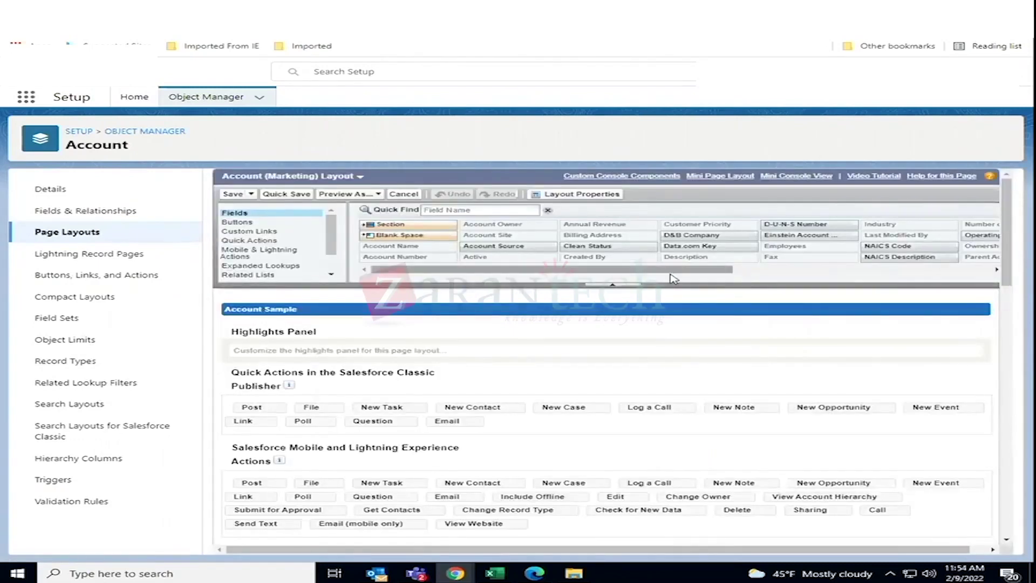
{"action": "left_click_drag", "start_coordinate": [670, 275], "coordinate": [721, 287]}
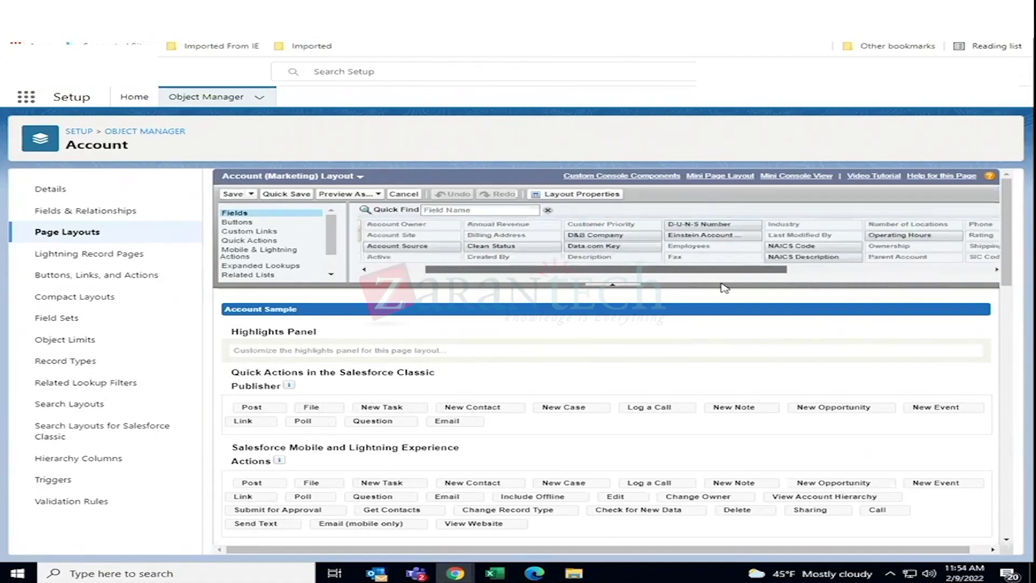
{"action": "left_click", "coordinate": [268, 276]}
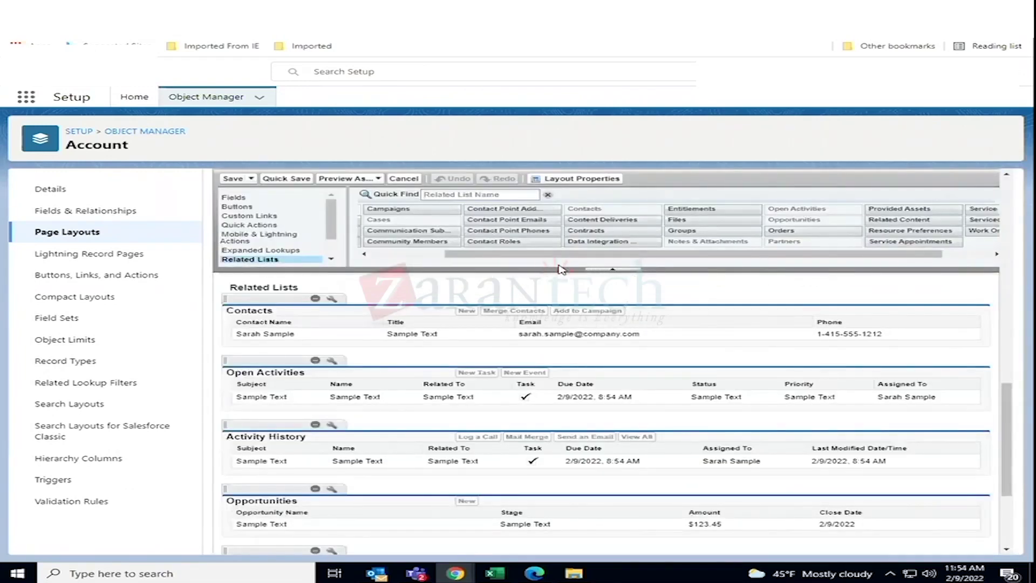
{"action": "left_click_drag", "start_coordinate": [591, 254], "coordinate": [623, 261]}
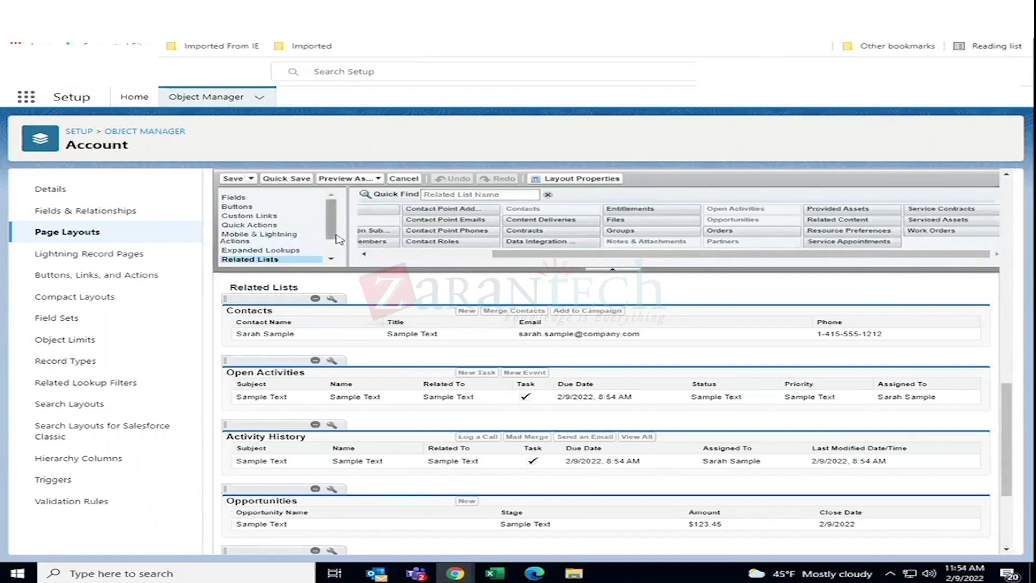
{"action": "scroll", "coordinate": [278, 261], "scroll_direction": "down", "scroll_amount": 2}
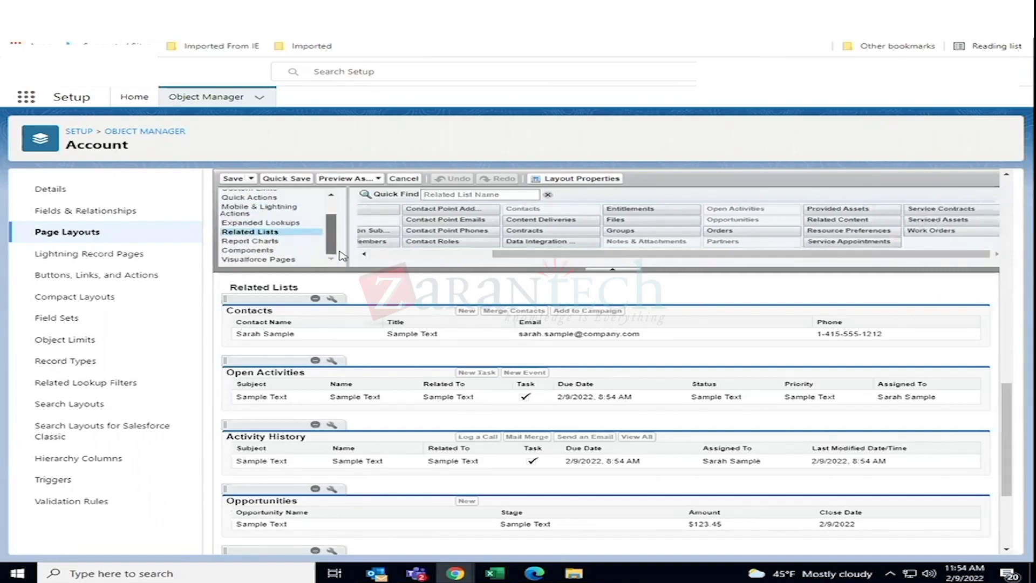
{"action": "left_click", "coordinate": [280, 262]}
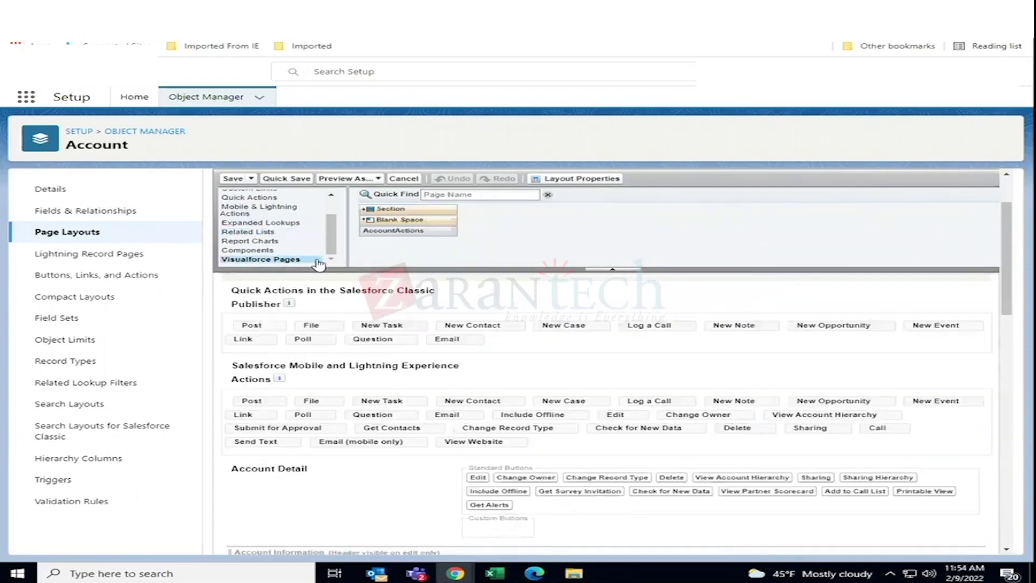
{"action": "left_click", "coordinate": [264, 251]}
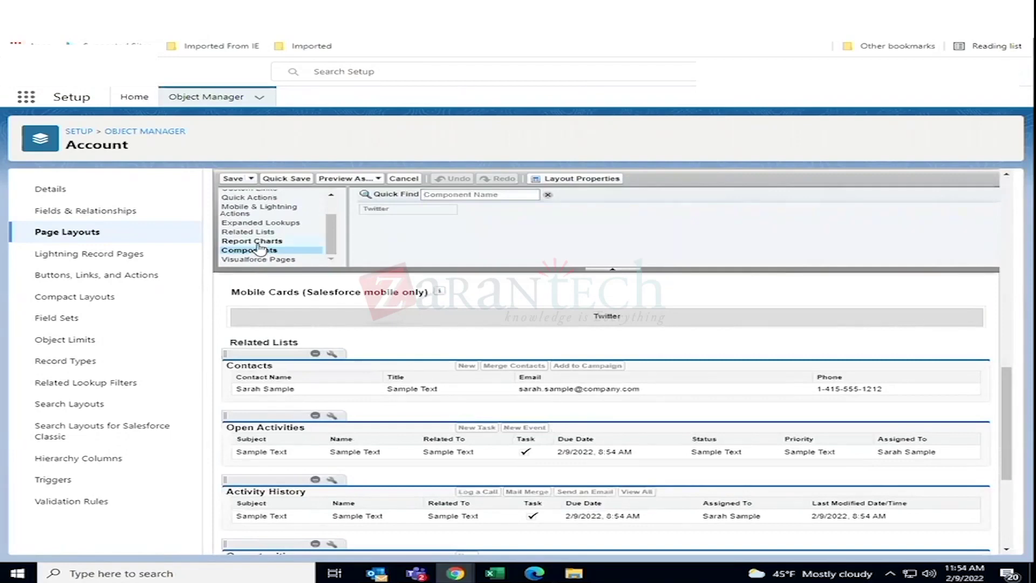
{"action": "left_click", "coordinate": [257, 241]}
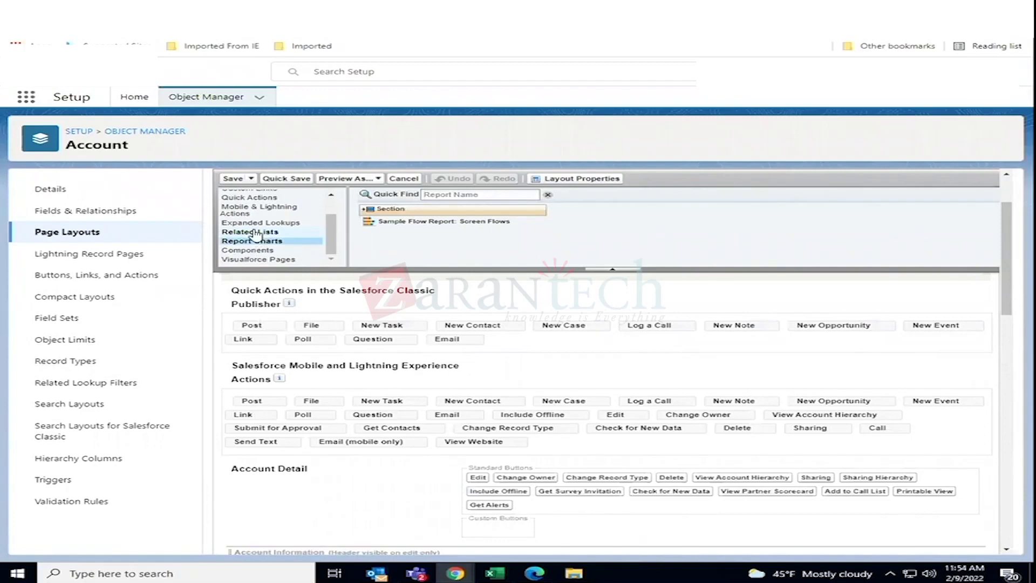
Examine the related lists available for and already placed on the Account (Marketing) Layout, along with its detail sections
{"action": "left_click", "coordinate": [255, 233]}
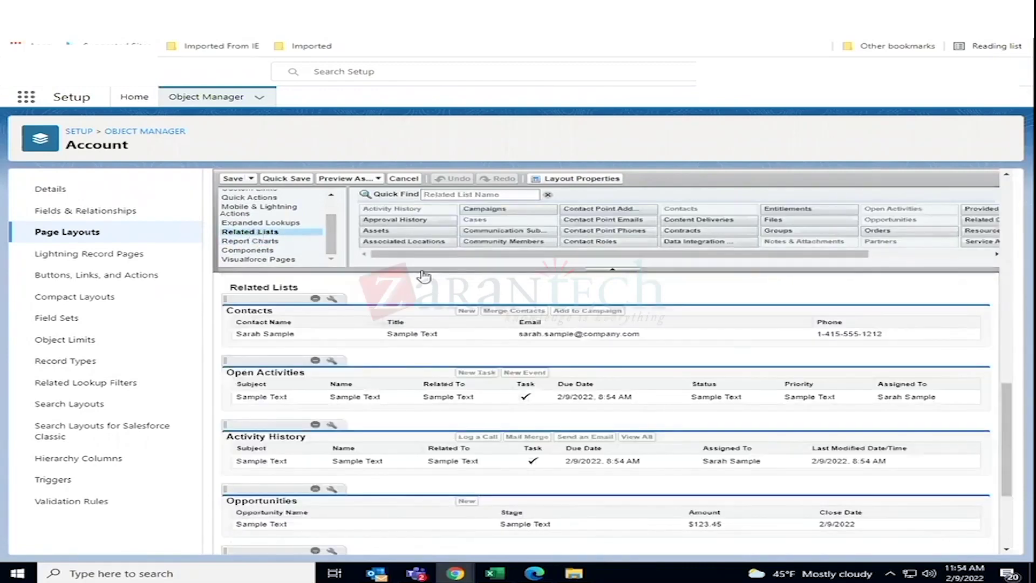
{"action": "scroll", "coordinate": [627, 471], "scroll_direction": "down", "scroll_amount": 3}
{"action": "scroll", "coordinate": [631, 473], "scroll_direction": "up", "scroll_amount": 2}
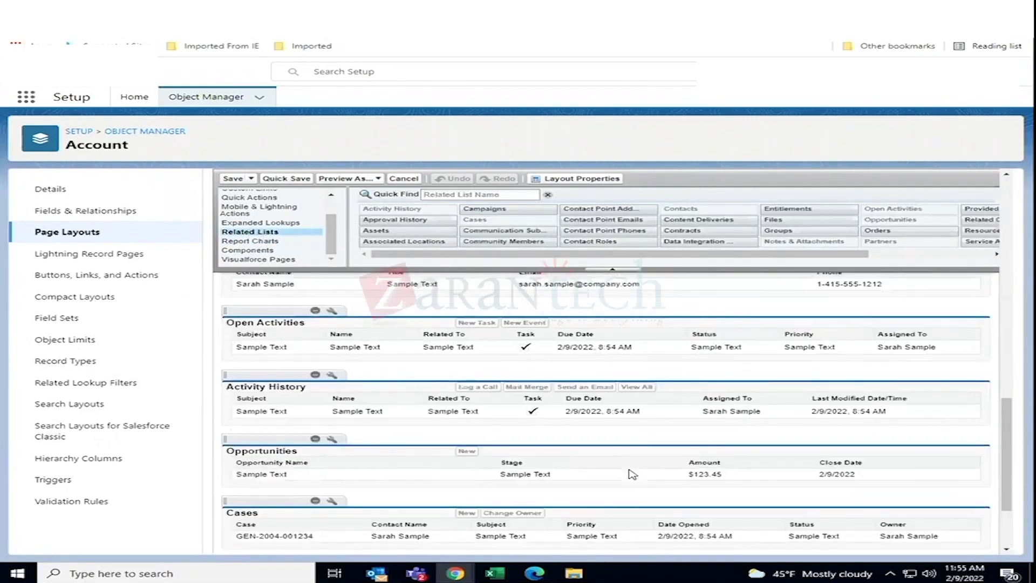
{"action": "scroll", "coordinate": [632, 475], "scroll_direction": "up", "scroll_amount": 2}
{"action": "scroll", "coordinate": [631, 472], "scroll_direction": "up", "scroll_amount": 5}
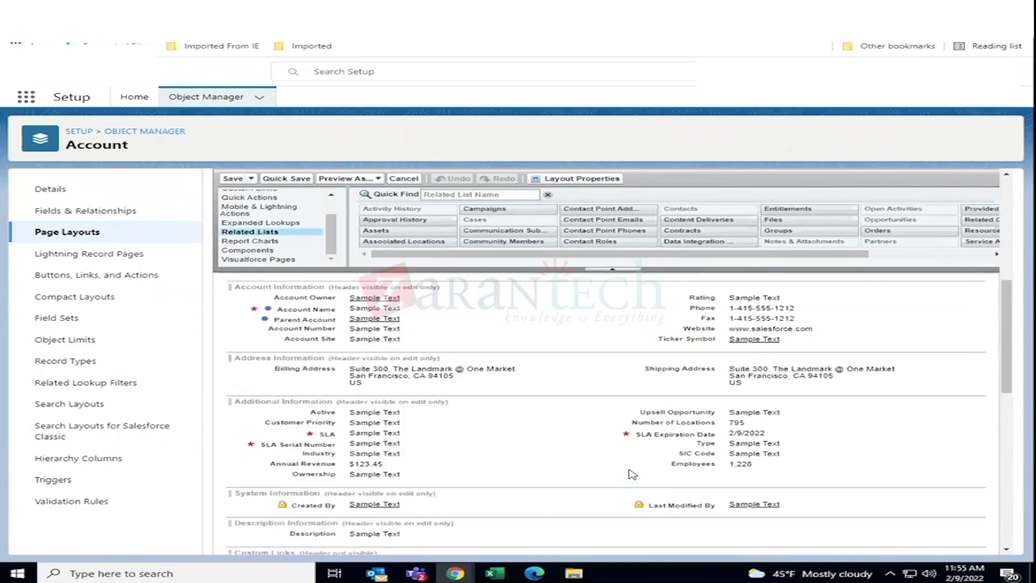
Search Object Manager for contact, open the Contact object and bring up its Contact (Marketing) Layout
{"action": "left_click", "coordinate": [85, 136]}
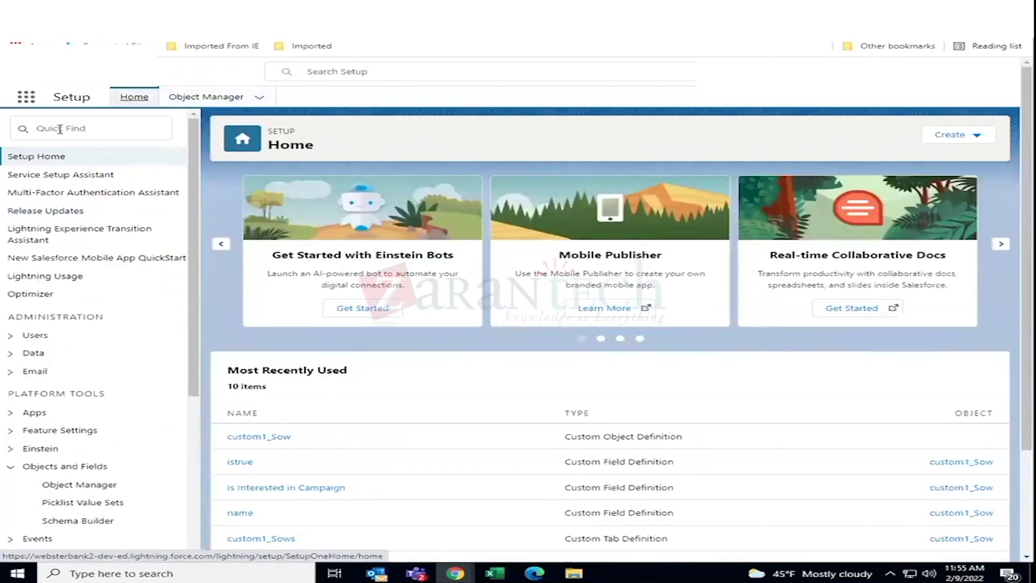
{"action": "left_click", "coordinate": [210, 100]}
{"action": "left_click", "coordinate": [753, 135]}
{"action": "type", "text": "con"}
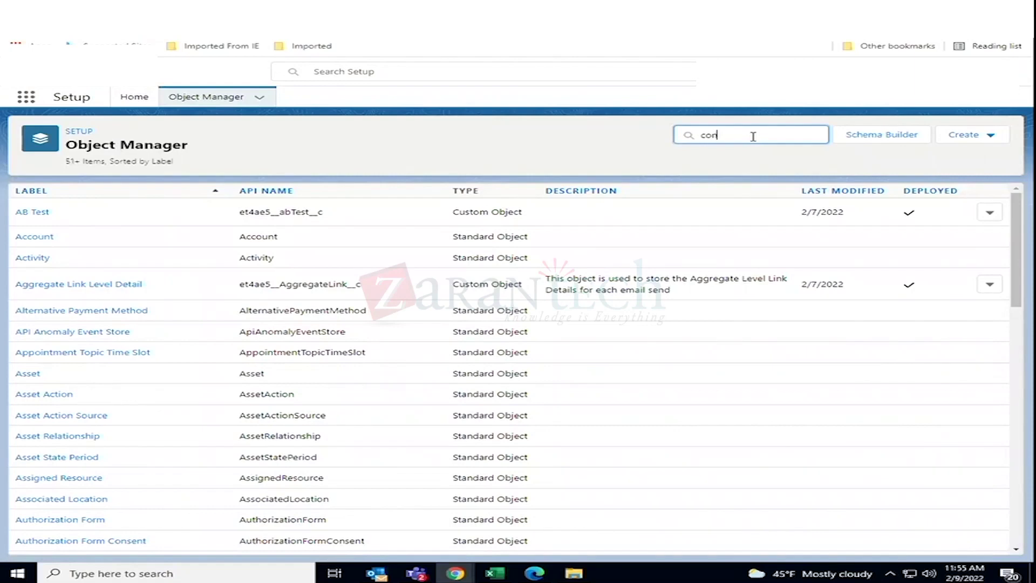
{"action": "type", "text": "tact"}
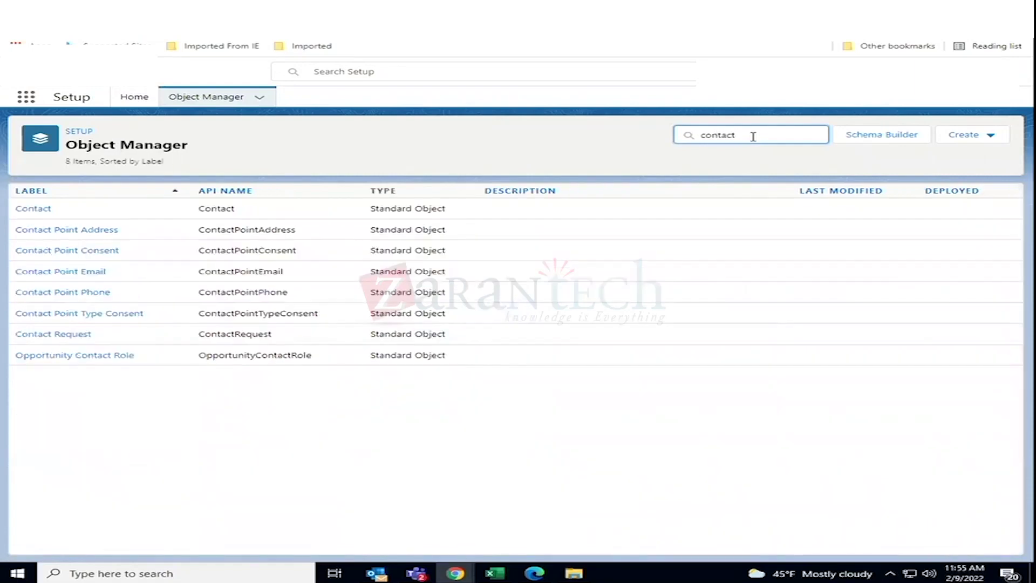
{"action": "left_click", "coordinate": [42, 211]}
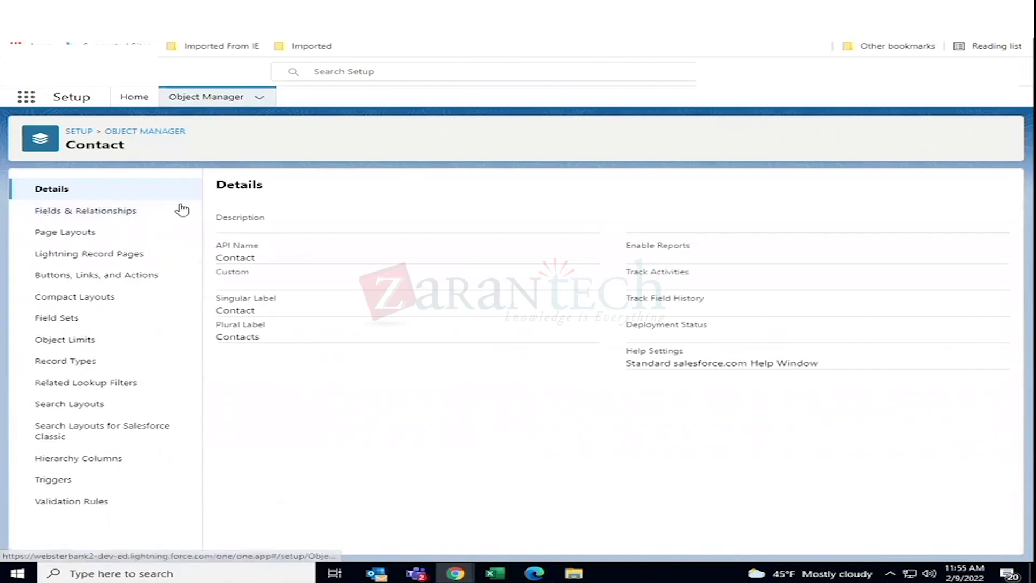
{"action": "left_click", "coordinate": [63, 236]}
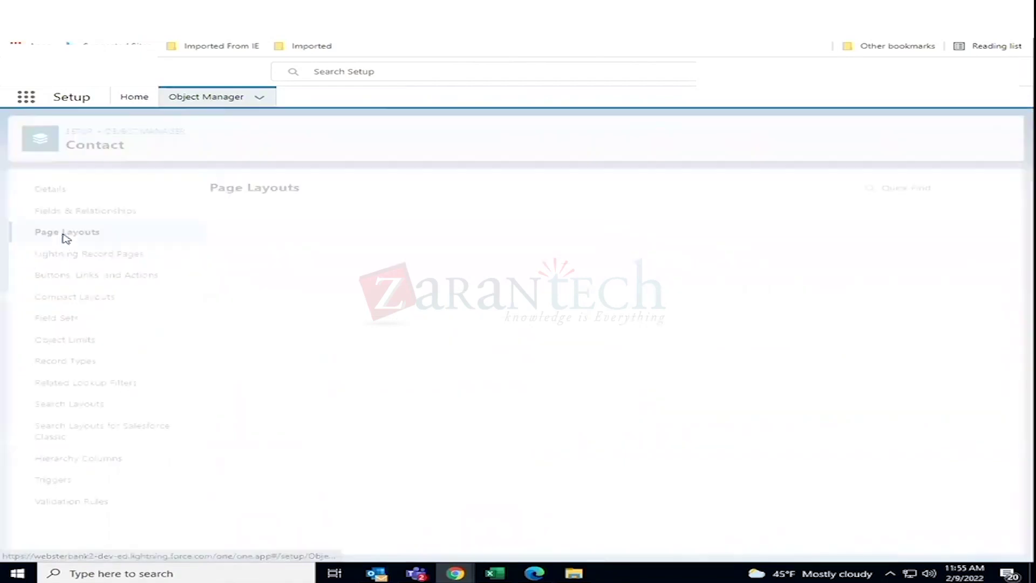
{"action": "left_click", "coordinate": [251, 243]}
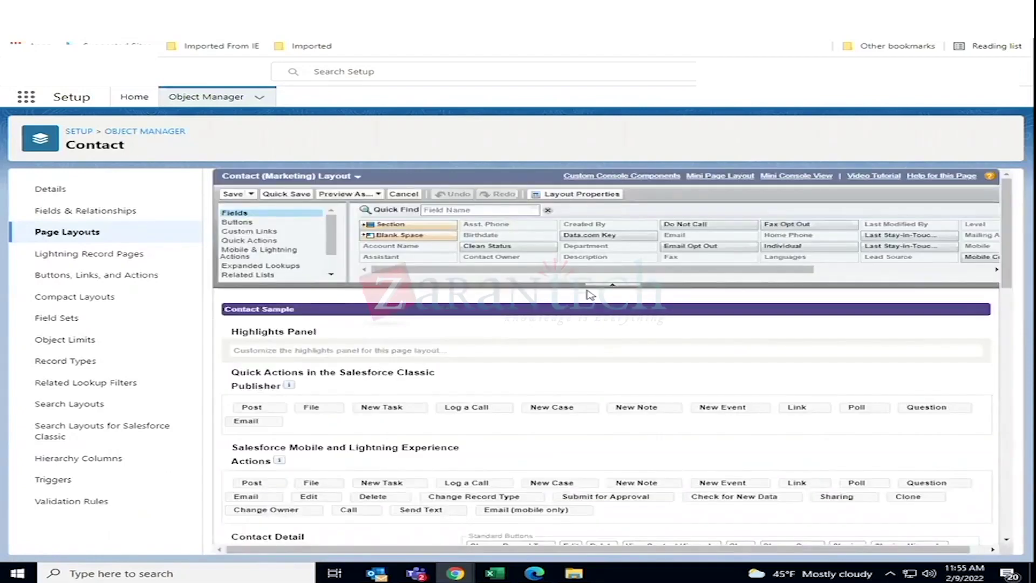
Examine the detail sections, related lists and actions in the Contact (Marketing) Layout
{"action": "scroll", "coordinate": [590, 291], "scroll_direction": "down", "scroll_amount": 5}
{"action": "scroll", "coordinate": [540, 400], "scroll_direction": "down", "scroll_amount": 3}
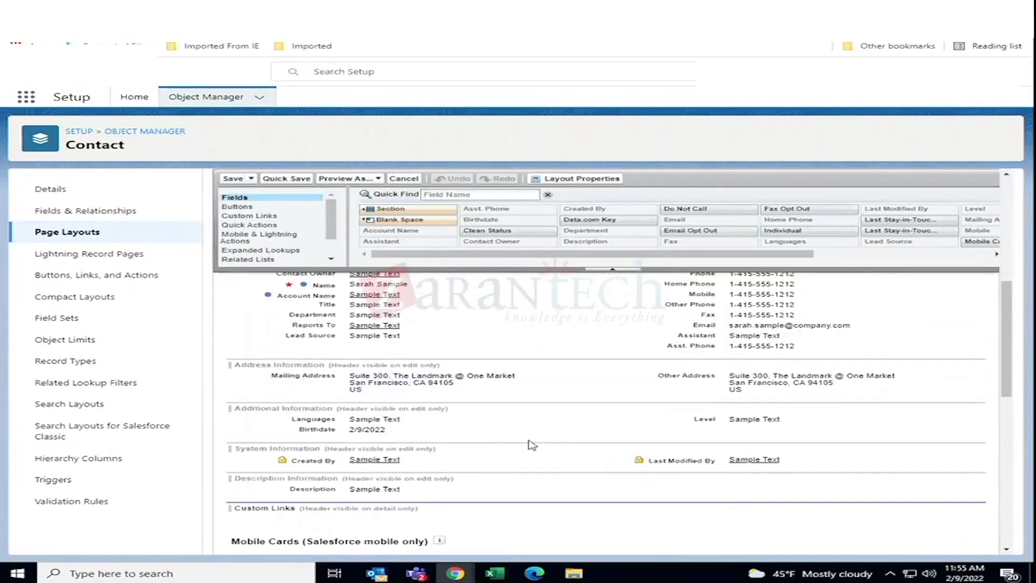
{"action": "scroll", "coordinate": [532, 445], "scroll_direction": "down", "scroll_amount": 3}
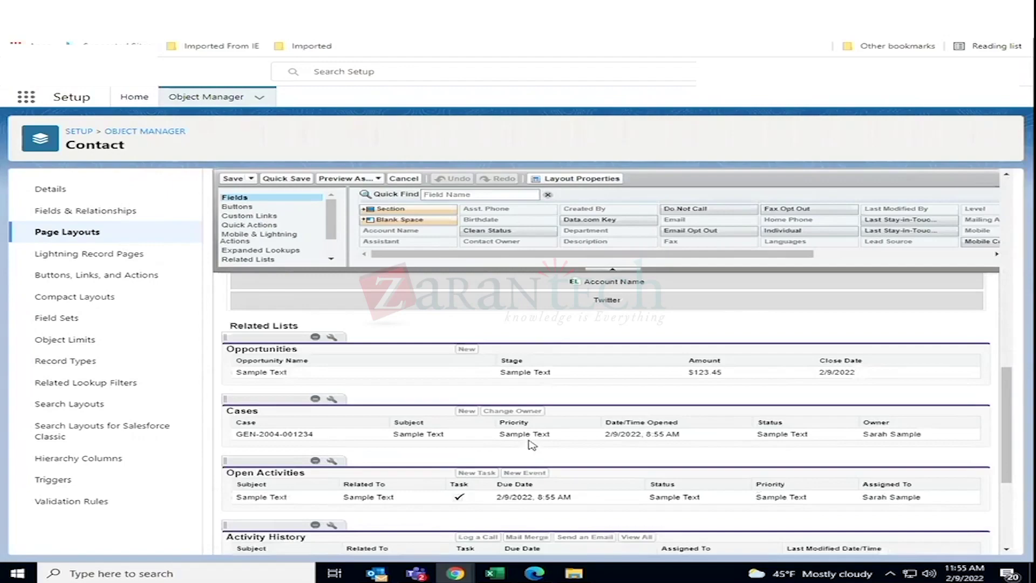
{"action": "scroll", "coordinate": [532, 445], "scroll_direction": "down", "scroll_amount": 4}
{"action": "scroll", "coordinate": [530, 451], "scroll_direction": "up", "scroll_amount": 3}
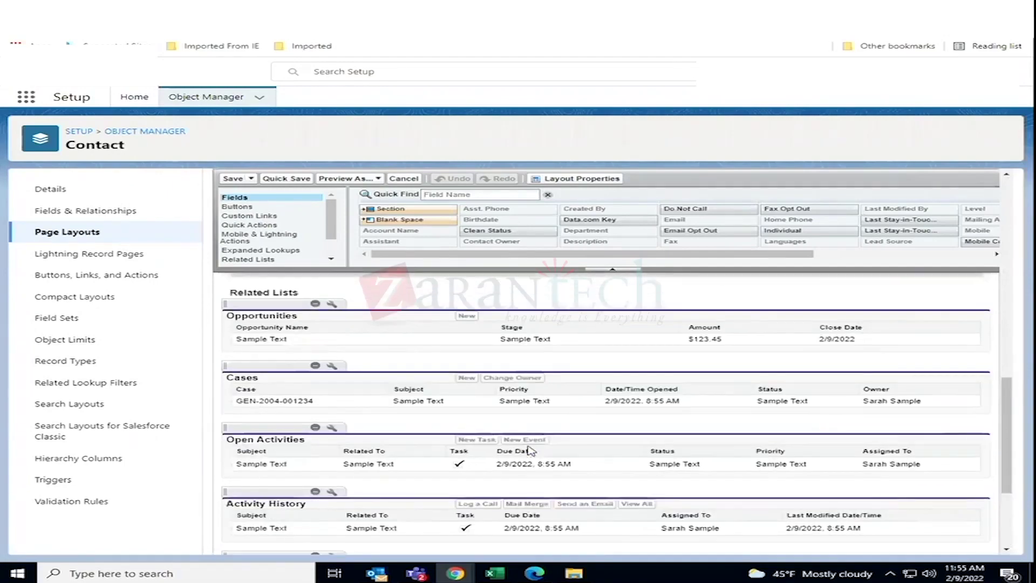
{"action": "scroll", "coordinate": [530, 451], "scroll_direction": "up", "scroll_amount": 9}
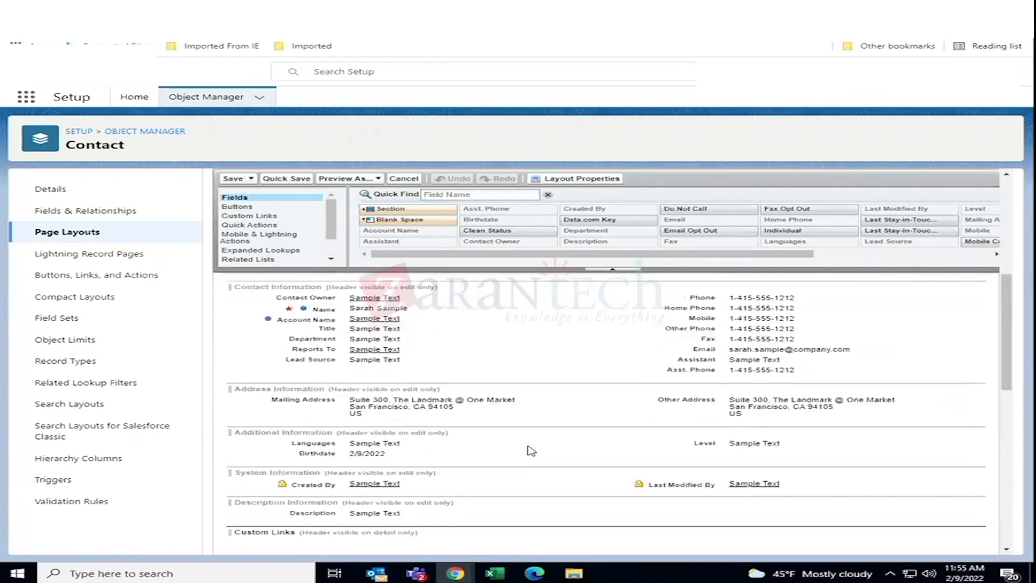
{"action": "scroll", "coordinate": [532, 450], "scroll_direction": "up", "scroll_amount": 4}
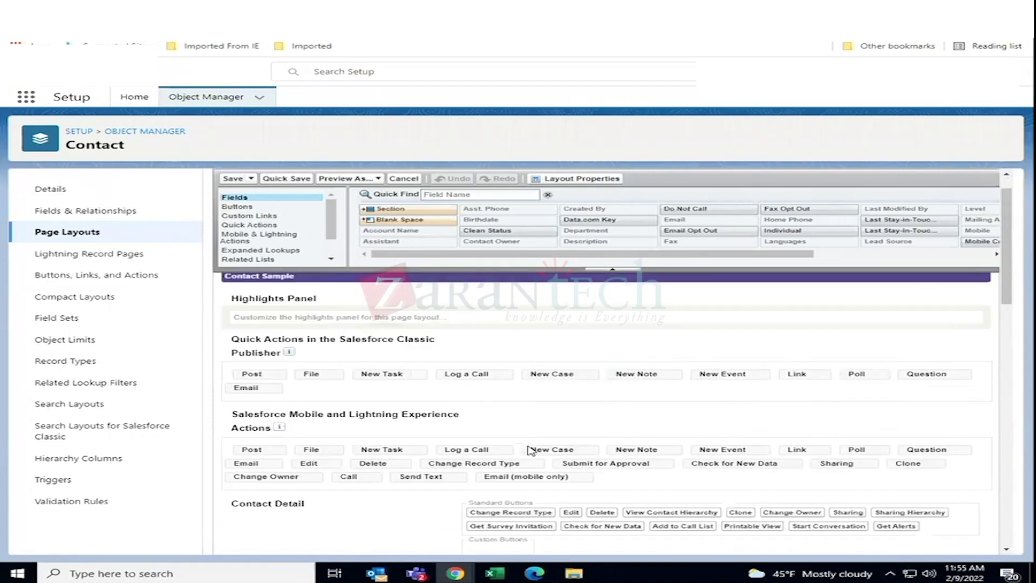
{"action": "scroll", "coordinate": [530, 451], "scroll_direction": "up", "scroll_amount": 1}
Add the Email Sends and Individual Email Results related lists above Opportunities and save the layout, overwriting users' related list customizations
{"action": "left_click", "coordinate": [286, 274]}
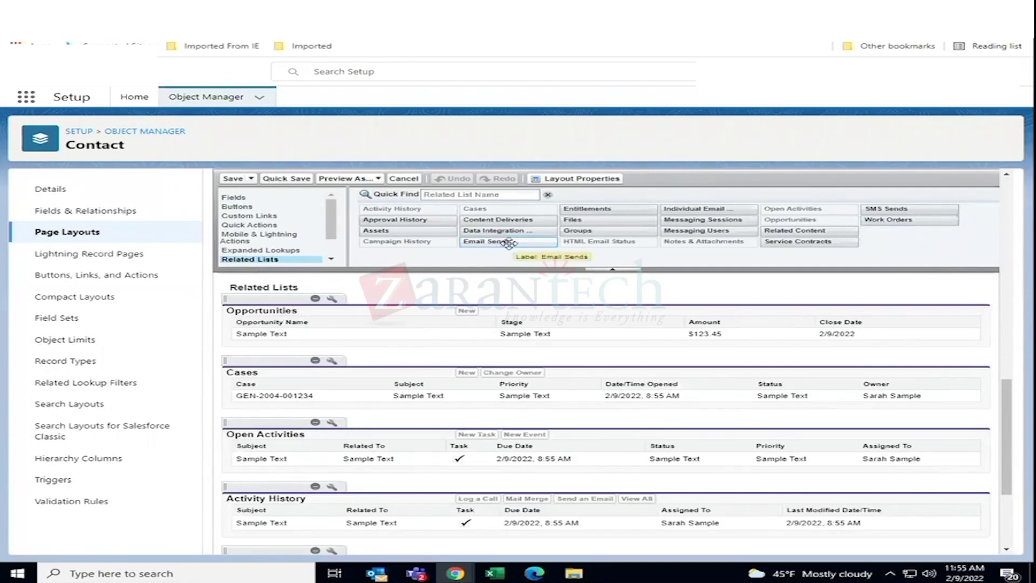
{"action": "left_click_drag", "start_coordinate": [506, 243], "coordinate": [508, 340]}
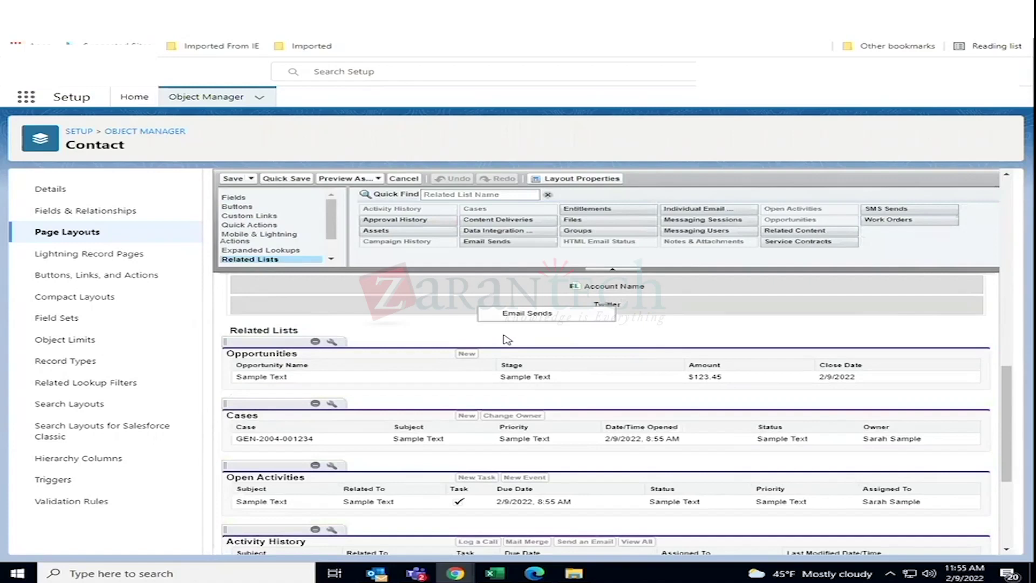
{"action": "left_click_drag", "start_coordinate": [485, 240], "coordinate": [484, 354]}
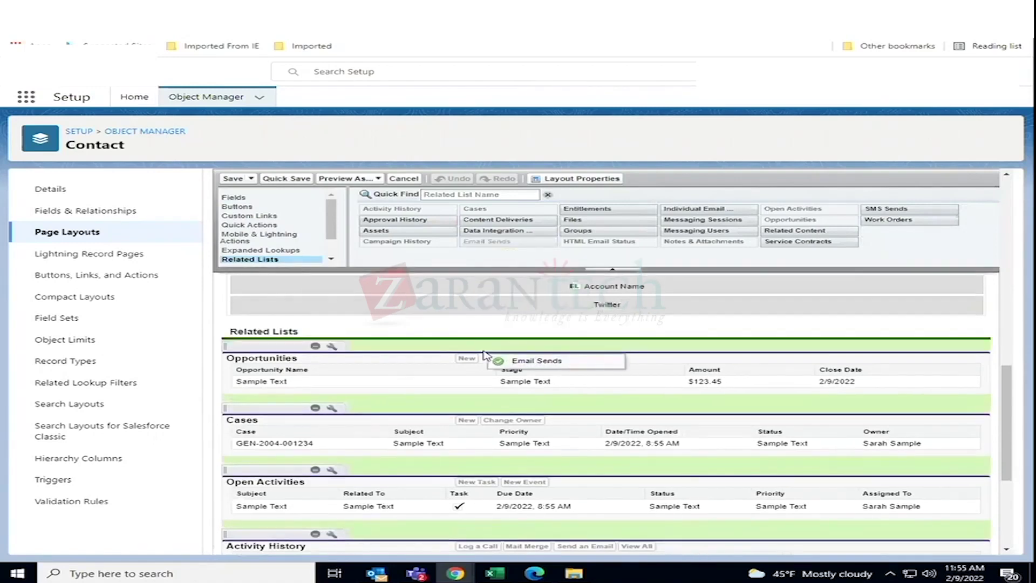
{"action": "left_click_drag", "start_coordinate": [484, 355], "coordinate": [484, 355]}
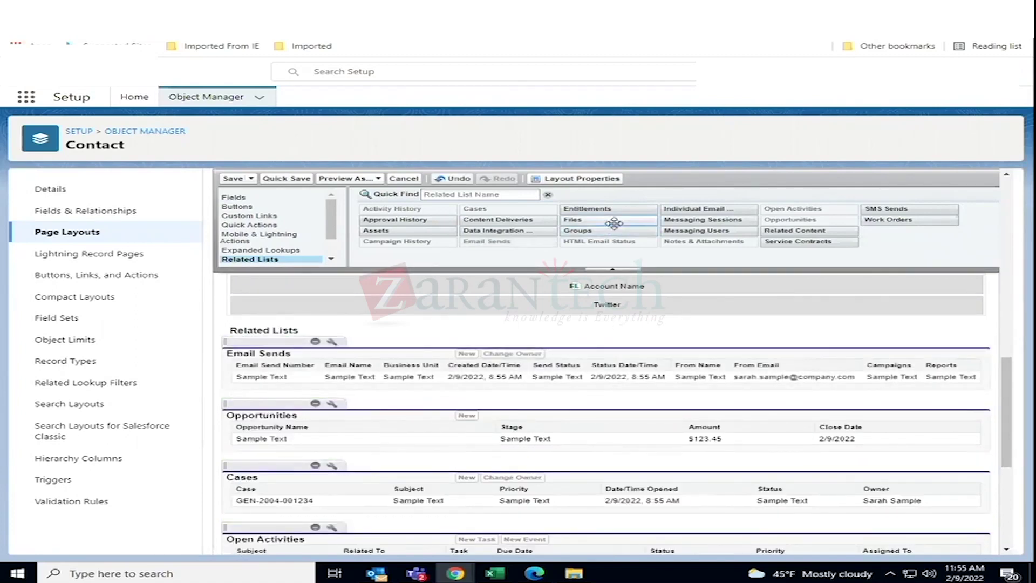
{"action": "left_click_drag", "start_coordinate": [699, 209], "coordinate": [467, 345]}
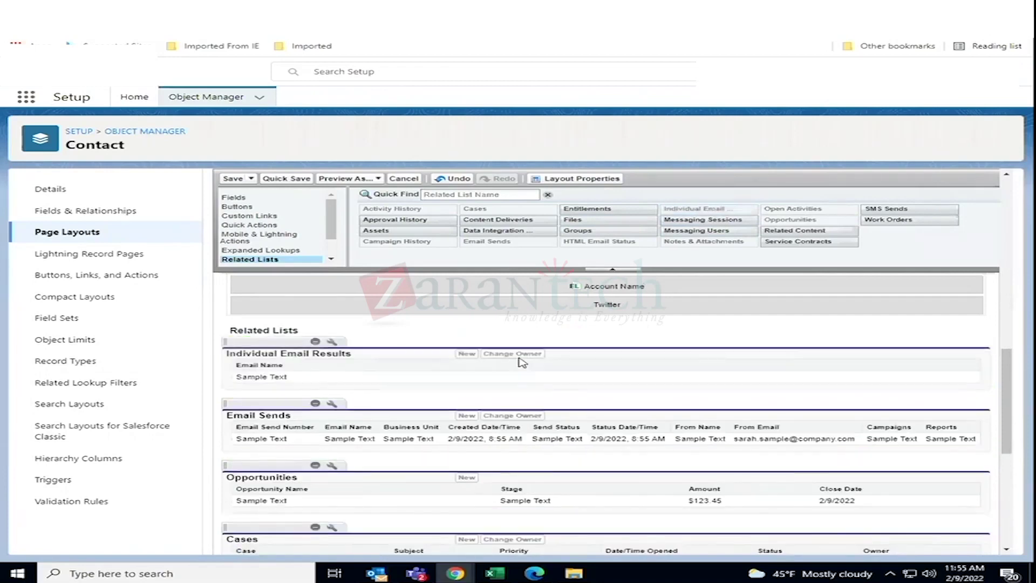
{"action": "left_click", "coordinate": [234, 178]}
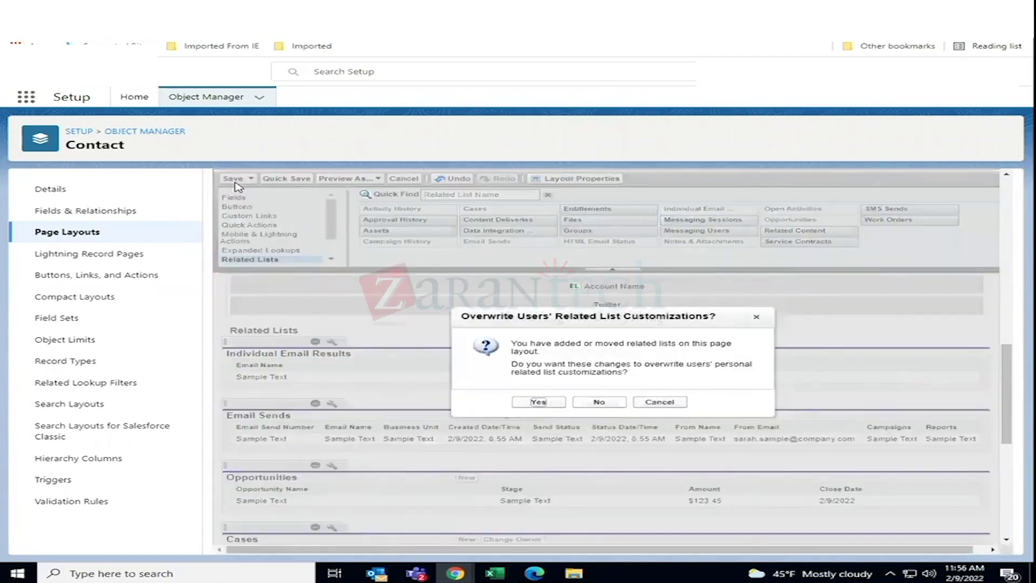
{"action": "left_click", "coordinate": [525, 403]}
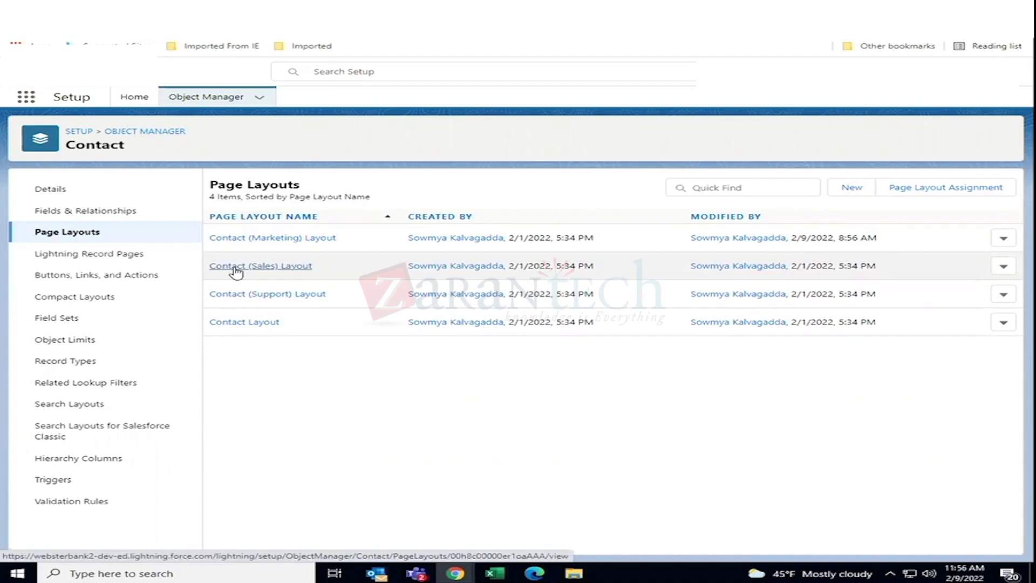
Review Marketing Cloud's custom1_Sow synchronization, Data Designer and the custom1De_Salesforce data extension, and return to the Salesforce Contact page layouts
{"action": "key", "text": "ctrl+Tab"}
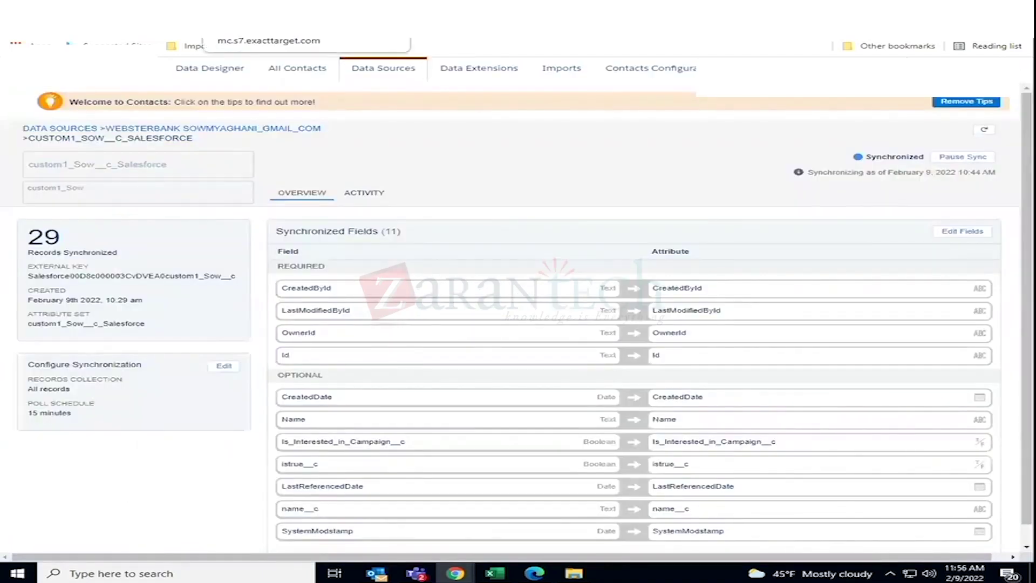
{"action": "left_click", "coordinate": [243, 9]}
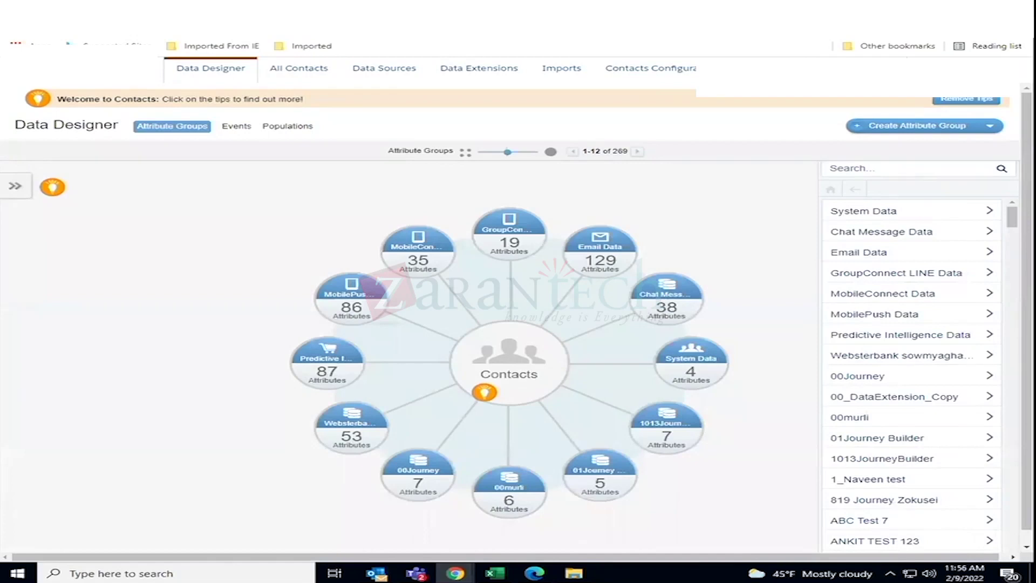
{"action": "key", "text": "ctrl+shift+Tab"}
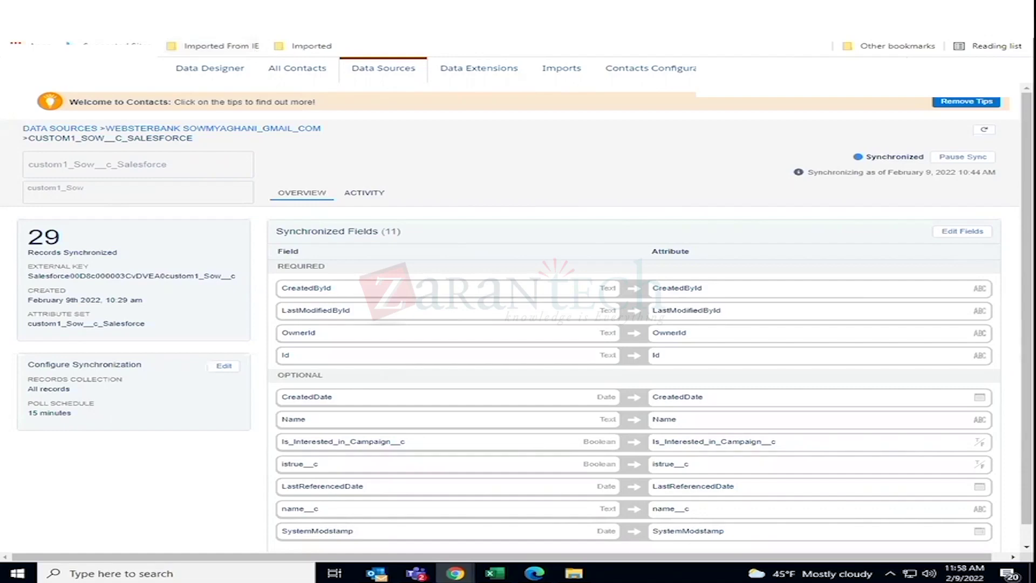
{"action": "key", "text": "ctrl+Tab"}
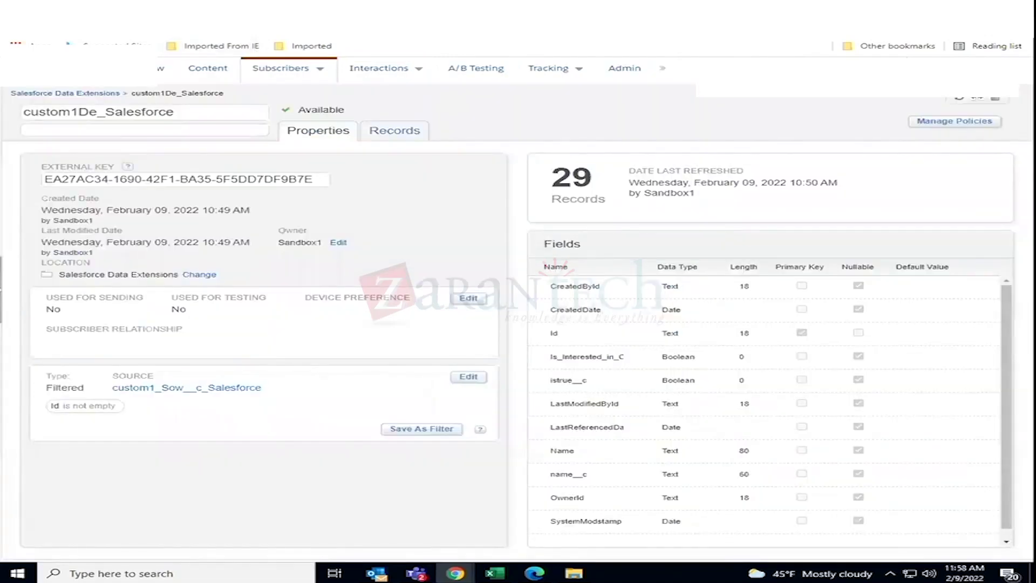
{"action": "key", "text": "ctrl+Tab"}
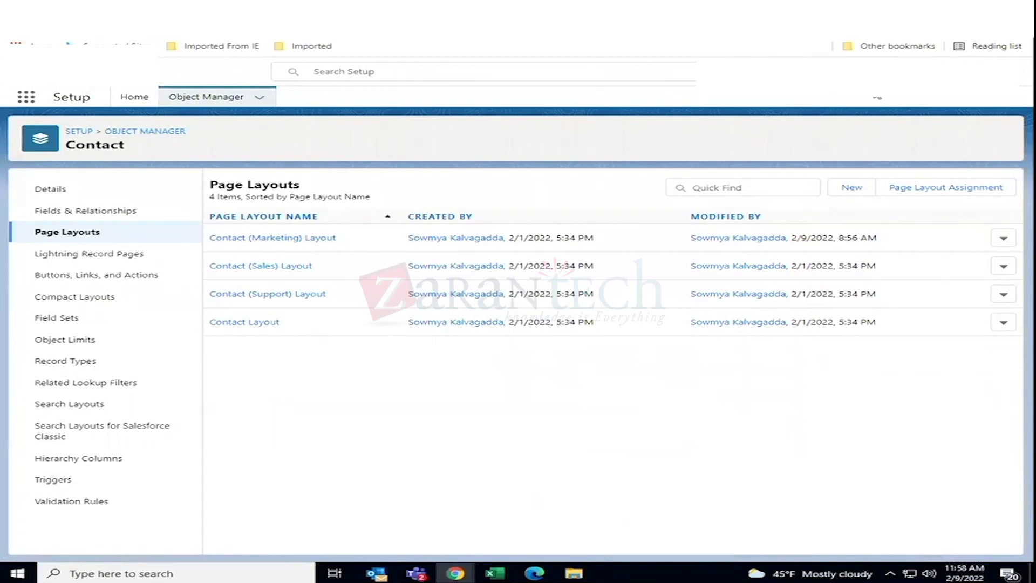
Switch to Salesforce Classic and open Setup
{"action": "left_click", "coordinate": [998, 98]}
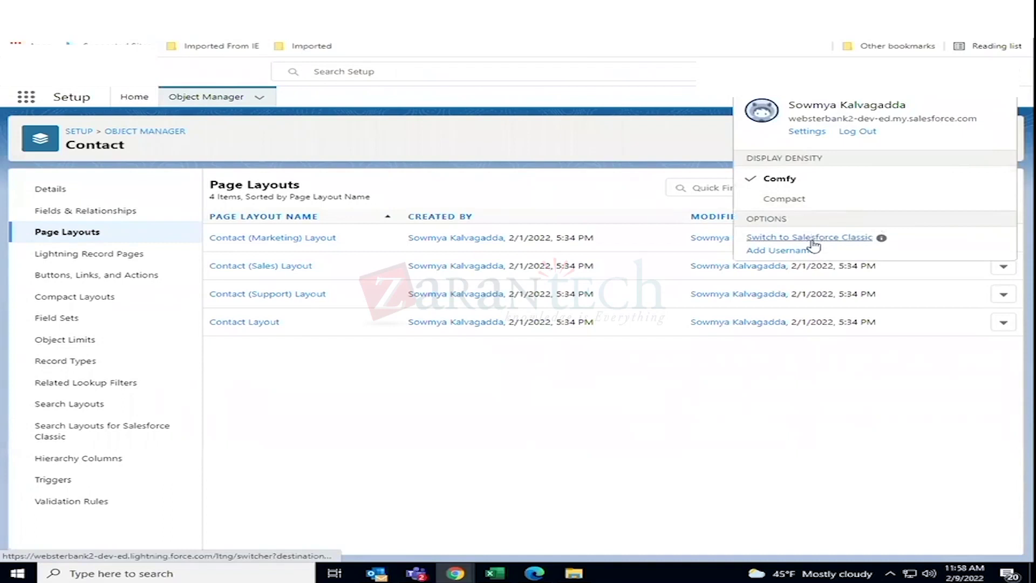
{"action": "left_click", "coordinate": [813, 240]}
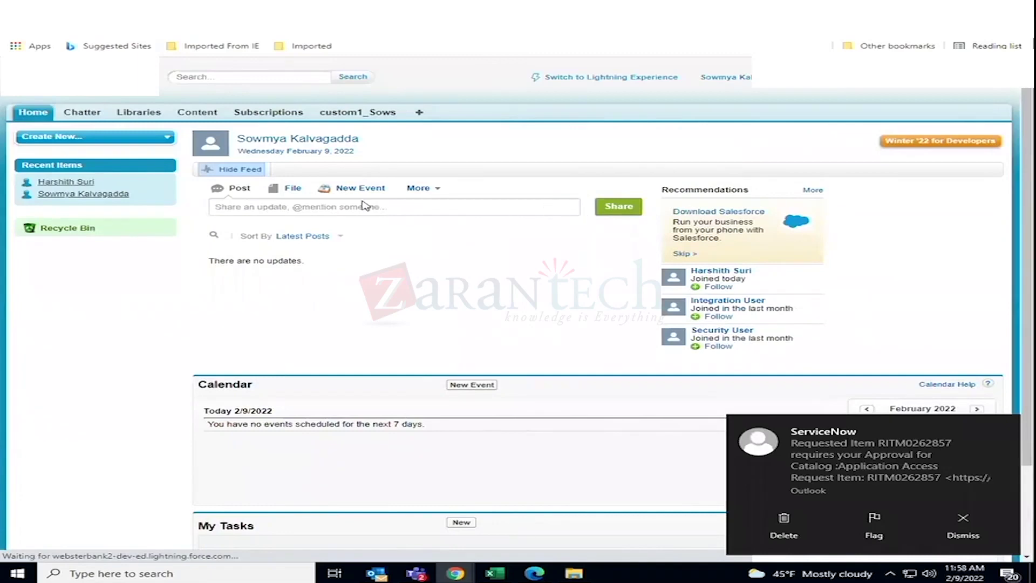
{"action": "left_click", "coordinate": [617, 78]}
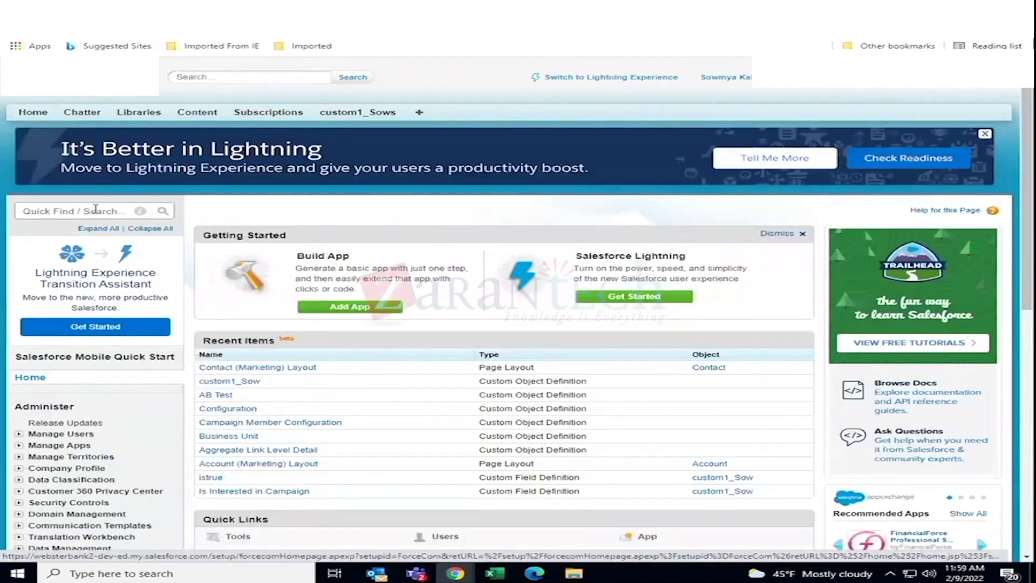
Search Setup for "repo", open Reports and Dashboards Settings and save the user interface settings
{"action": "left_click", "coordinate": [90, 207]}
{"action": "type", "text": "re"}
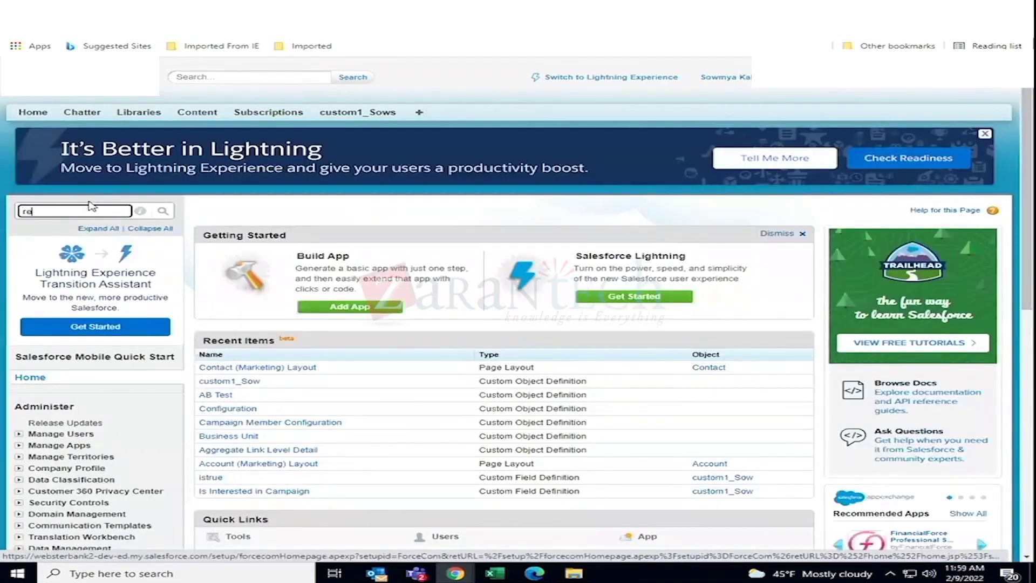
{"action": "type", "text": "po"}
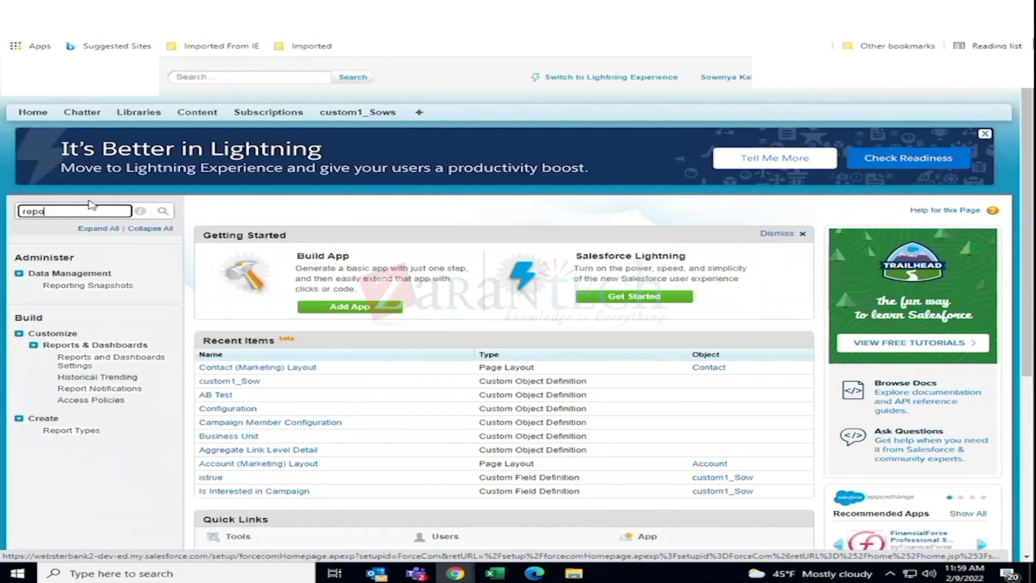
{"action": "left_click", "coordinate": [79, 362]}
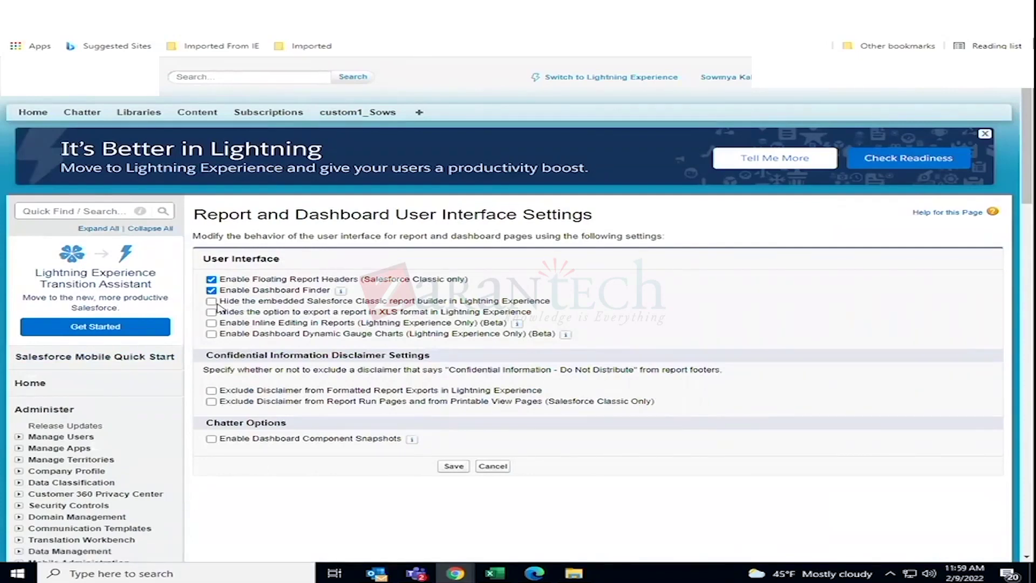
{"action": "left_click", "coordinate": [454, 467]}
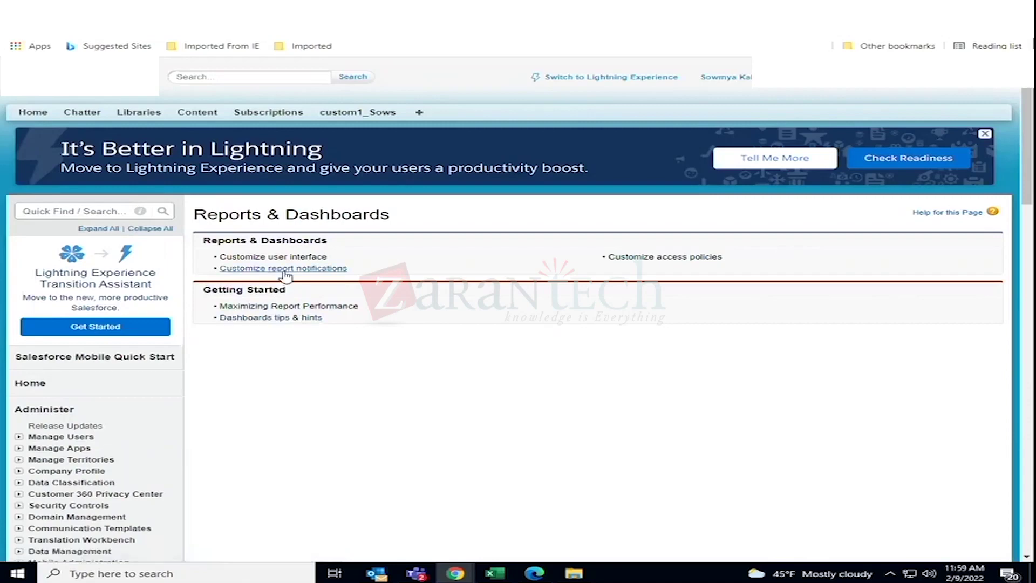
View the Dashboards tips & hints documentation and close it
{"action": "left_click", "coordinate": [264, 316]}
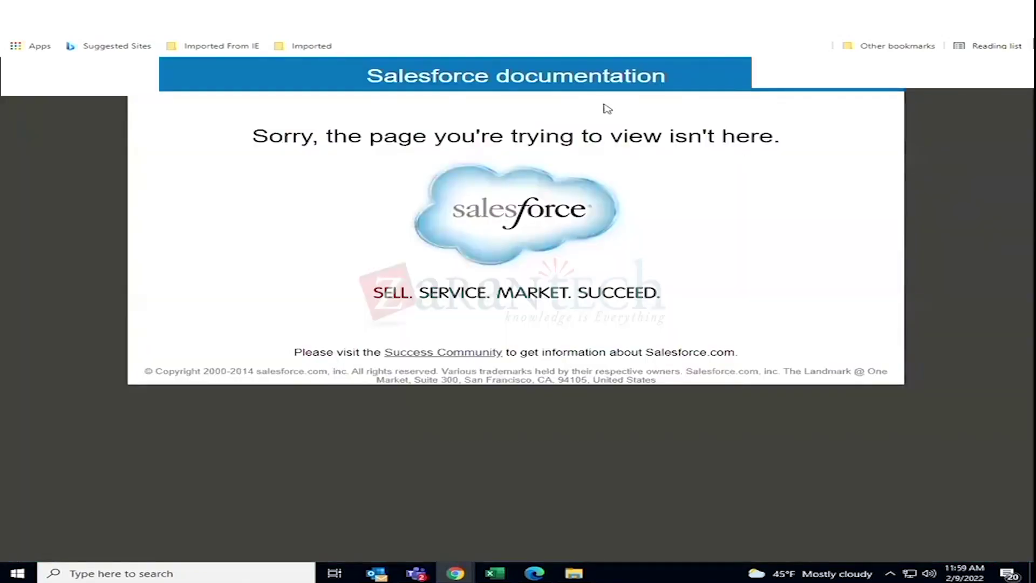
{"action": "key", "text": "ctrl+w"}
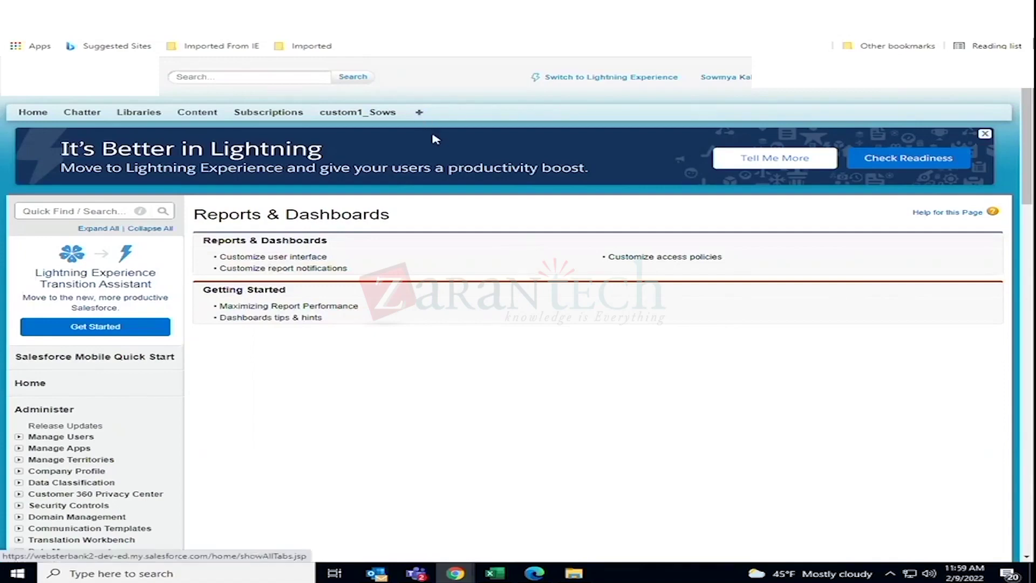
Open Reports from the full list of Salesforce tabs and decline the guided tour
{"action": "scroll", "coordinate": [688, 453], "scroll_direction": "down", "scroll_amount": 5}
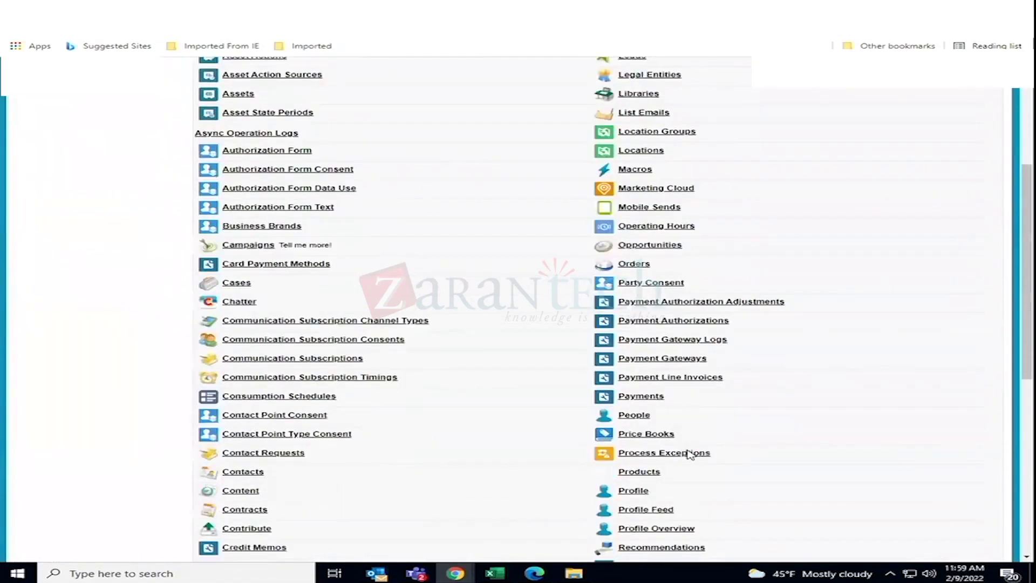
{"action": "scroll", "coordinate": [688, 453], "scroll_direction": "down", "scroll_amount": 5}
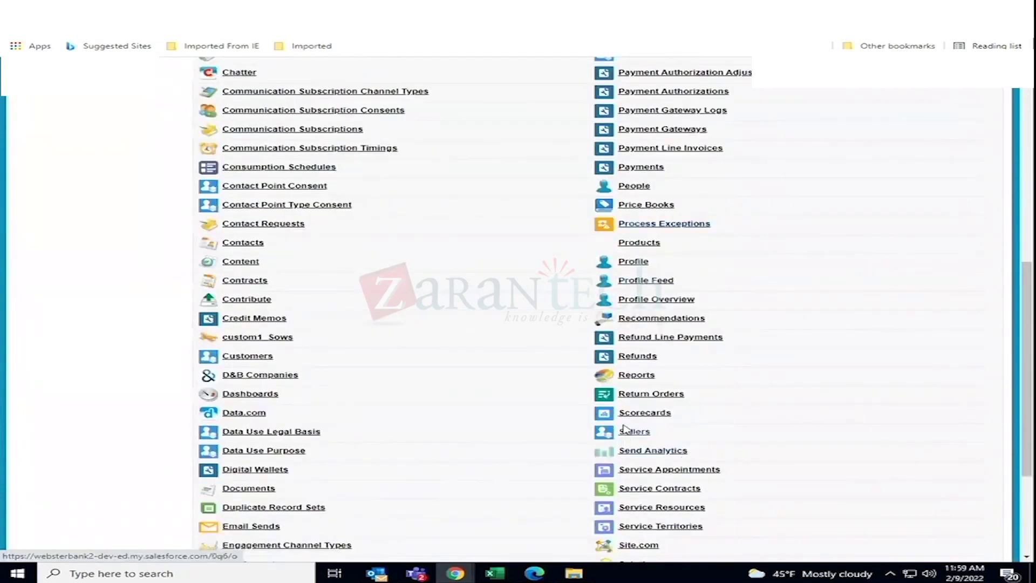
{"action": "left_click", "coordinate": [625, 375]}
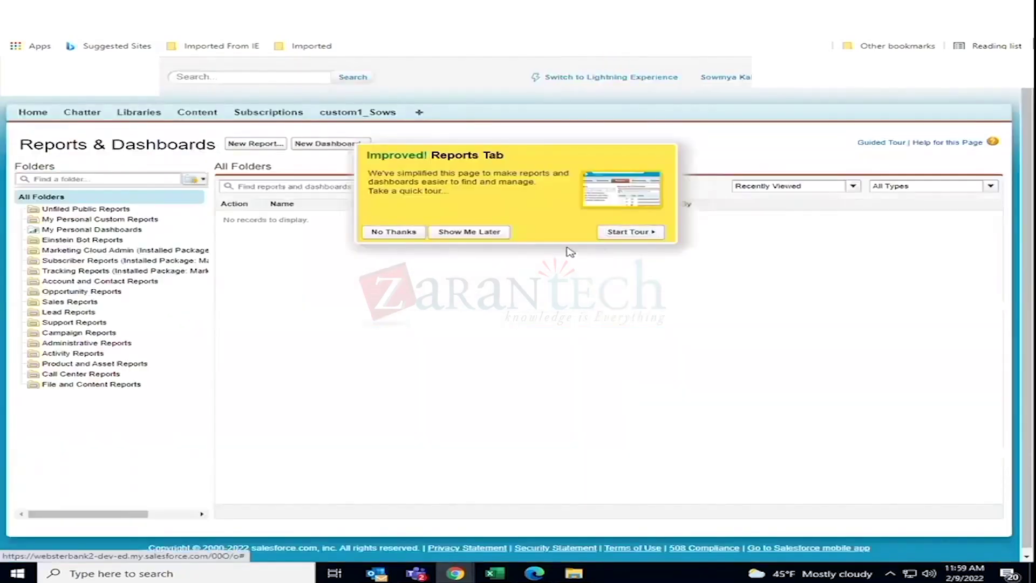
{"action": "left_click", "coordinate": [394, 233]}
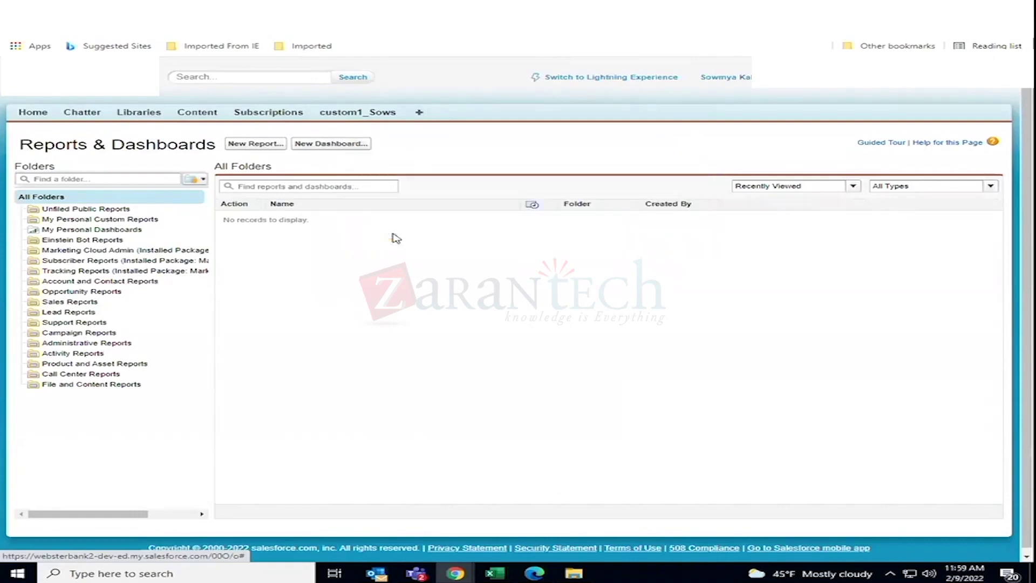
Find "custom" among the report types, create a new report of type custom1_Sows and dismiss the report builder tour
{"action": "left_click", "coordinate": [250, 144]}
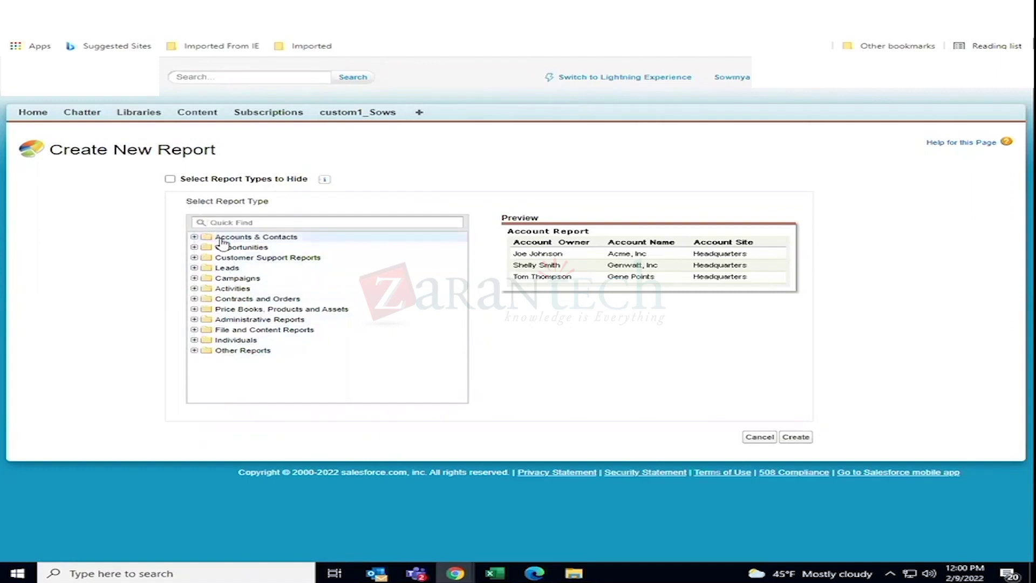
{"action": "left_click", "coordinate": [226, 221]}
{"action": "type", "text": "custom"}
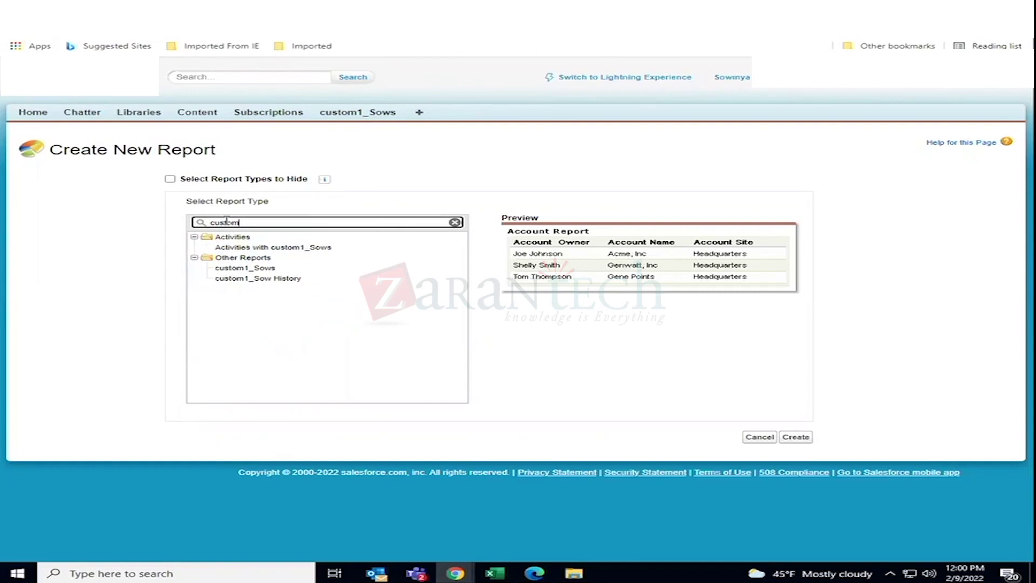
{"action": "left_click", "coordinate": [250, 269]}
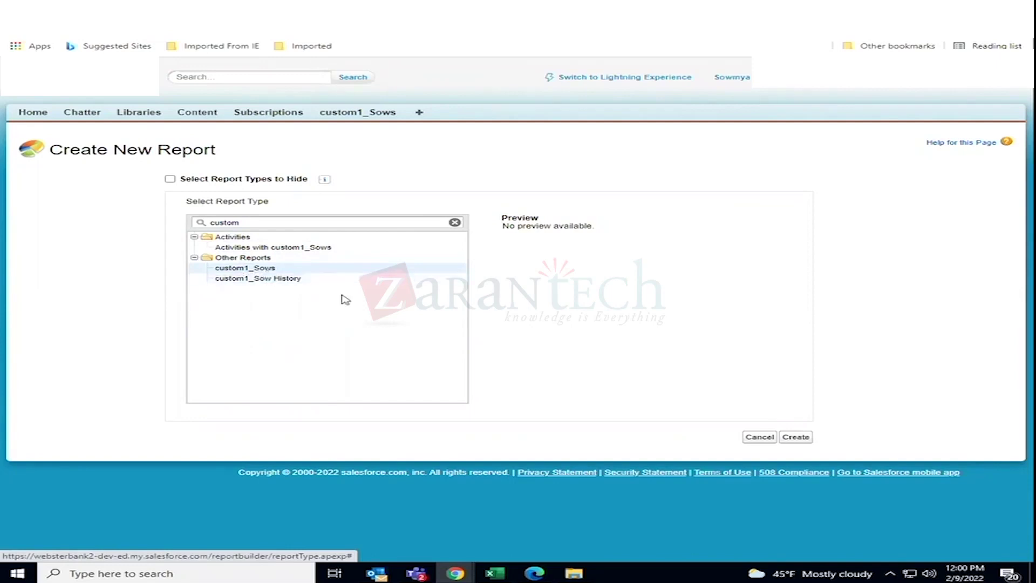
{"action": "left_click", "coordinate": [805, 440]}
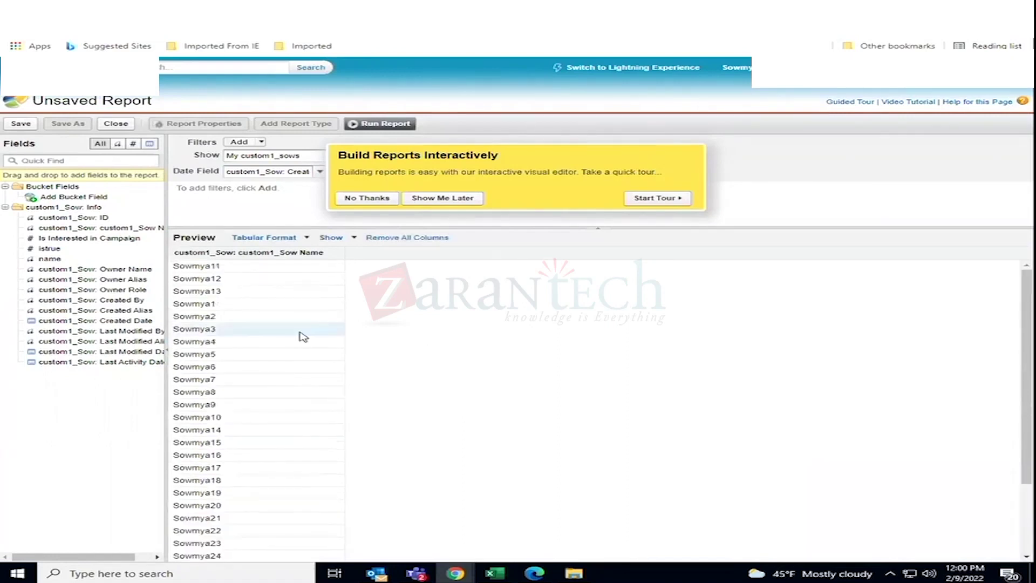
{"action": "left_click", "coordinate": [376, 200]}
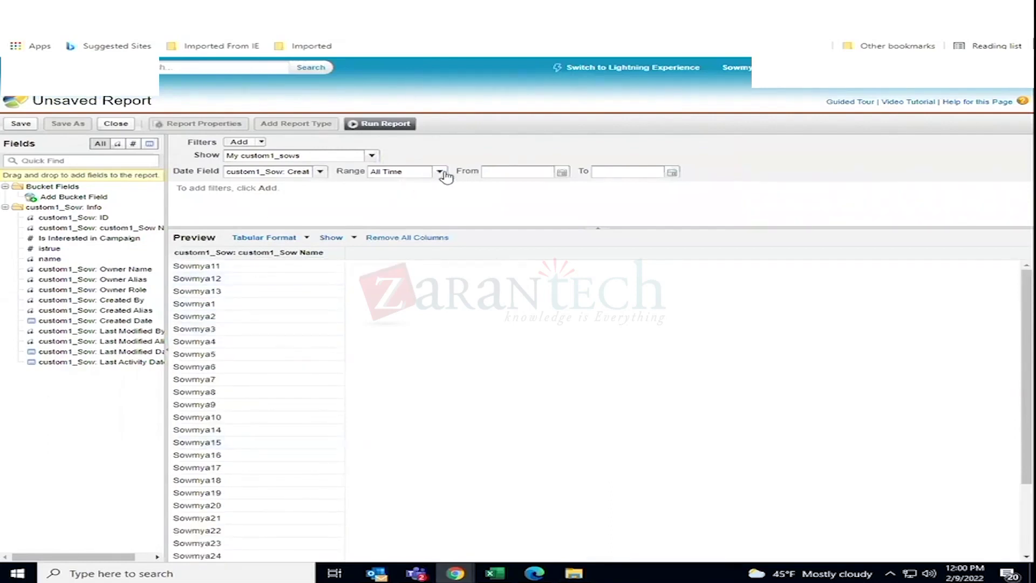
Set the report's date field to custom1_Sow: Created Date and try to add a field filter
{"action": "left_click", "coordinate": [321, 173]}
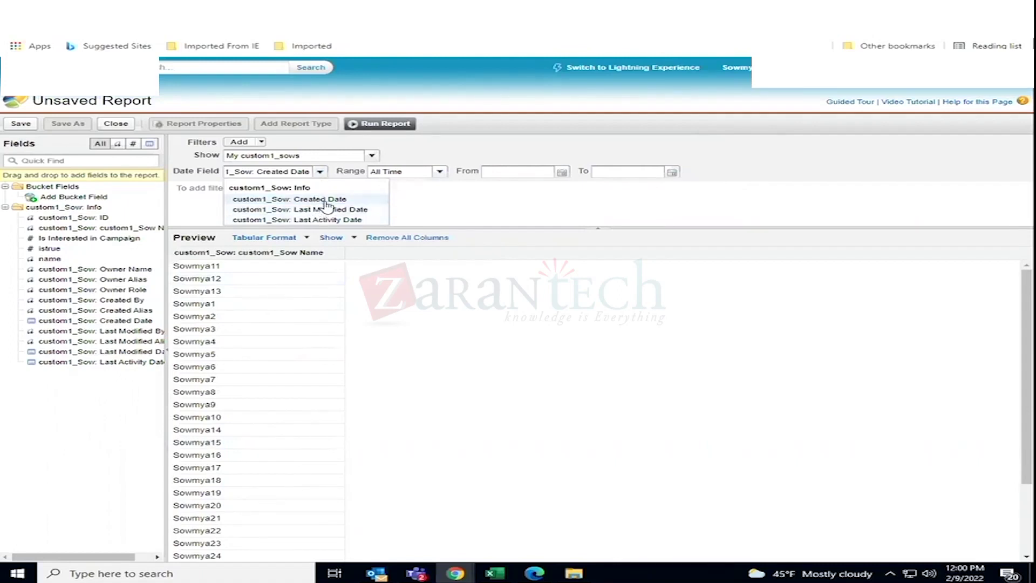
{"action": "left_click", "coordinate": [325, 201]}
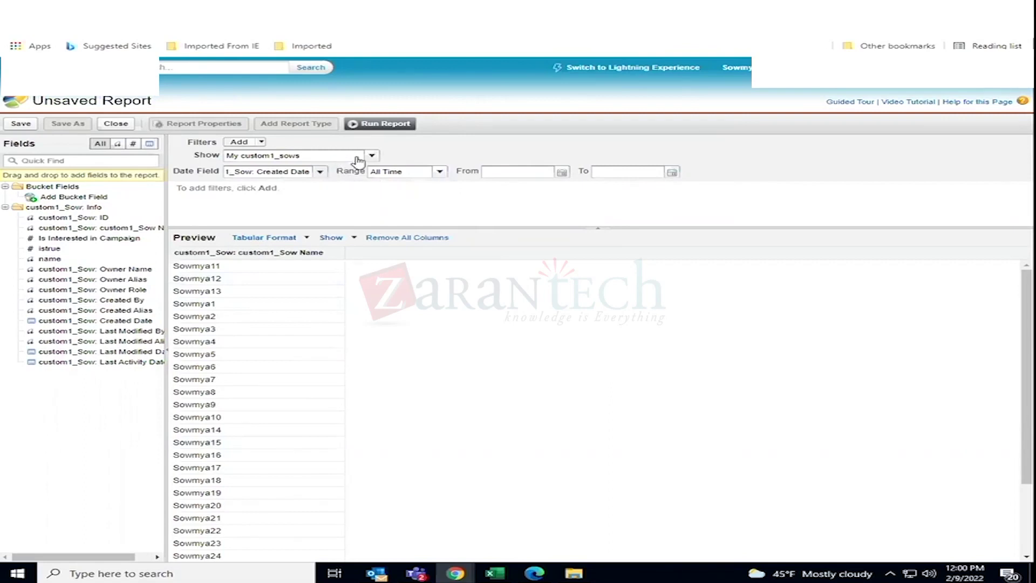
{"action": "left_click", "coordinate": [249, 142]}
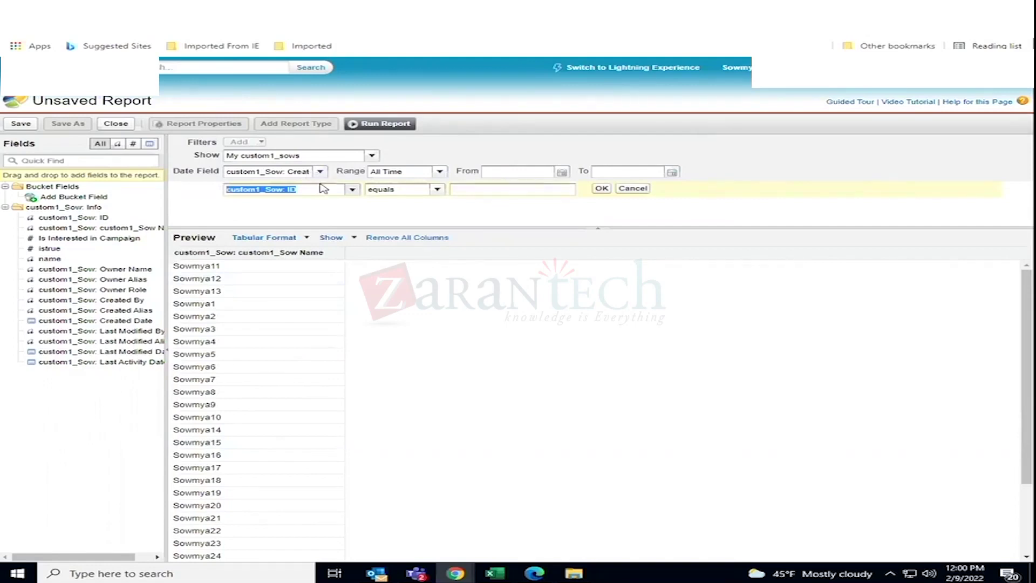
{"action": "left_click", "coordinate": [570, 421]}
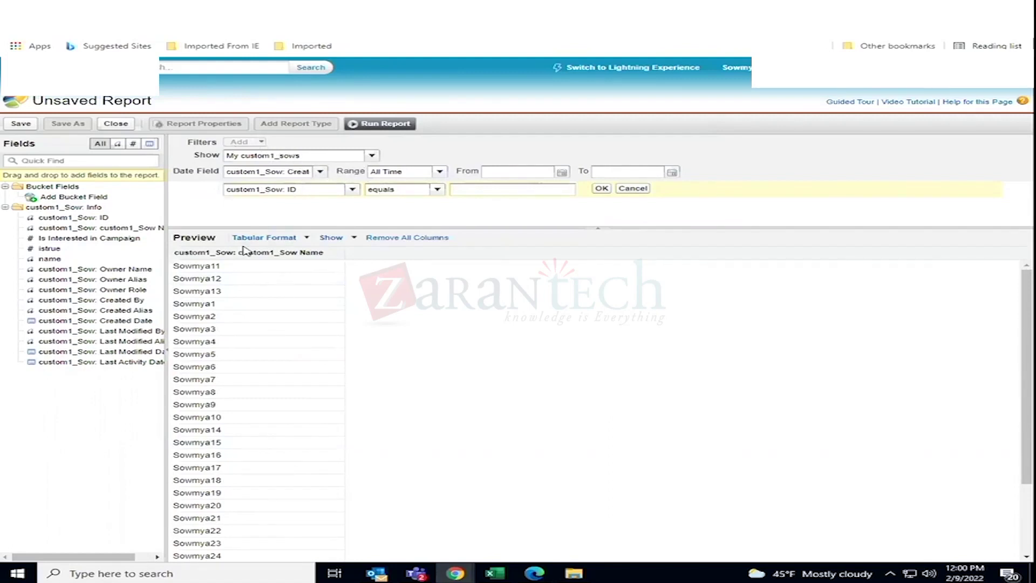
Add the name and Is Interested in Campaign fields as columns in the report preview
{"action": "left_click_drag", "start_coordinate": [54, 263], "coordinate": [281, 302]}
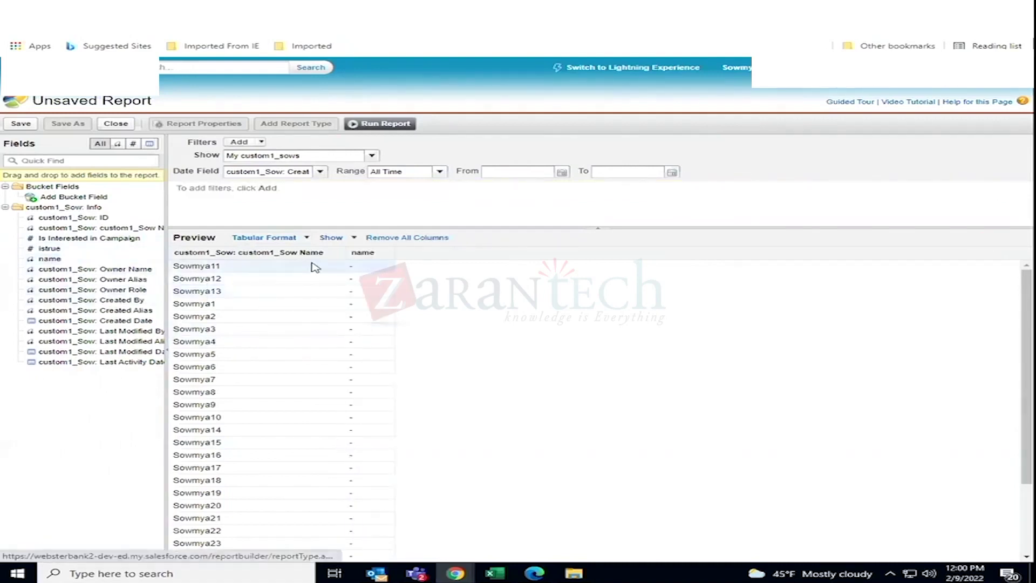
{"action": "left_click_drag", "start_coordinate": [51, 259], "coordinate": [535, 316]}
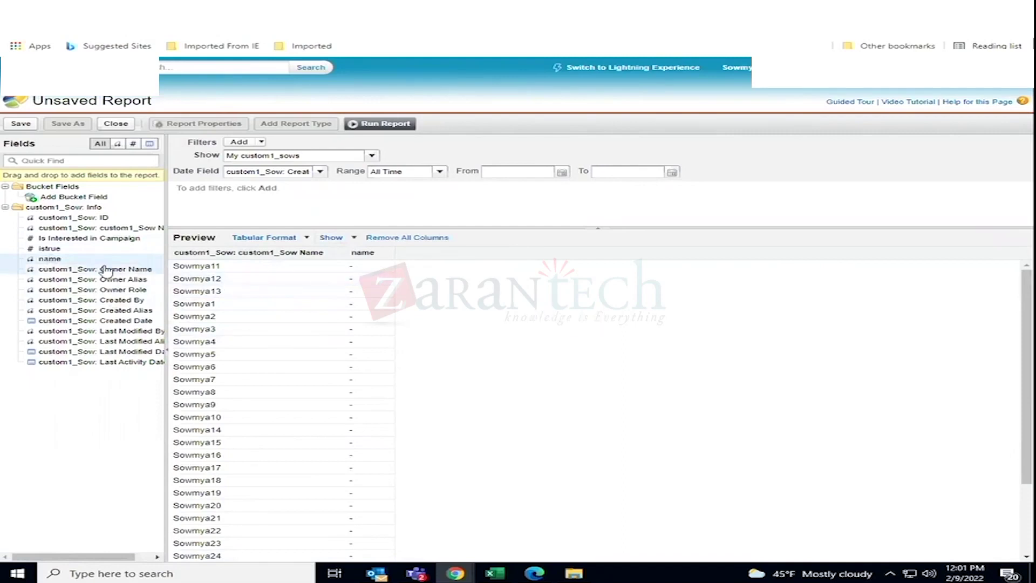
{"action": "left_click_drag", "start_coordinate": [81, 239], "coordinate": [539, 300]}
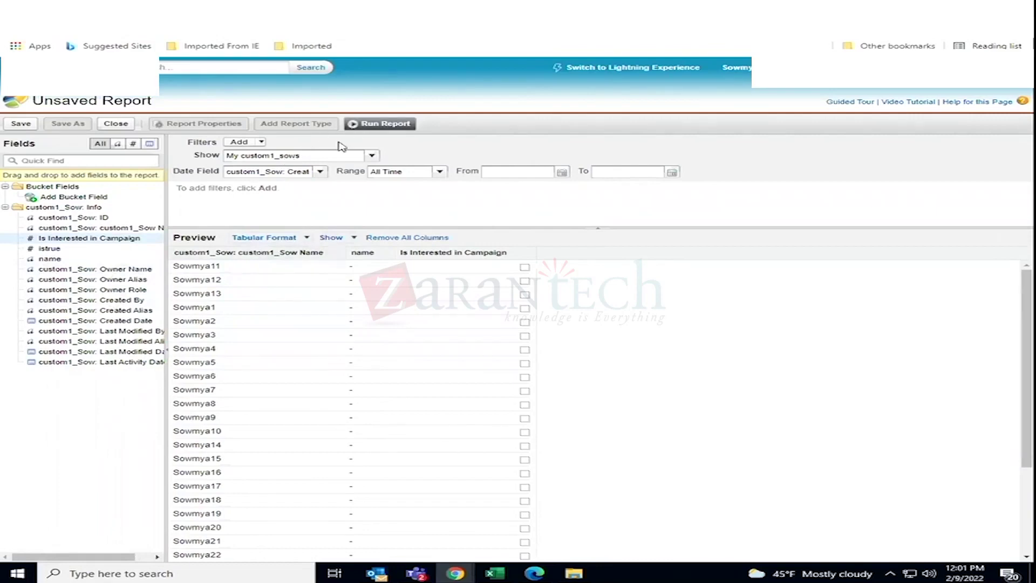
Save the report as custom1_Sow, with unique name custom1_Sow, in the Marketing Cloud Admin folder
{"action": "left_click", "coordinate": [21, 123]}
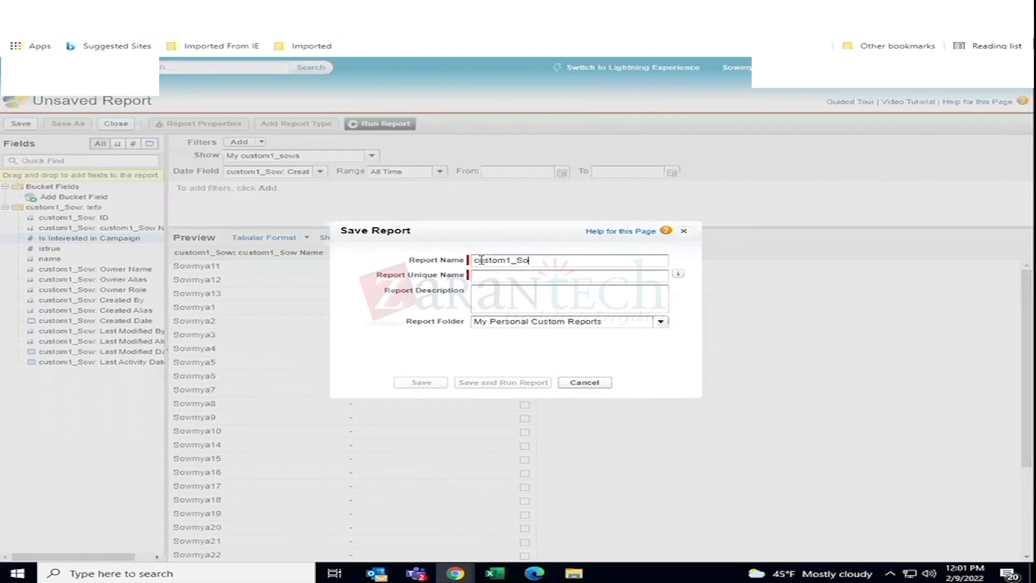
{"action": "left_click", "coordinate": [497, 275]}
{"action": "left_click", "coordinate": [660, 323]}
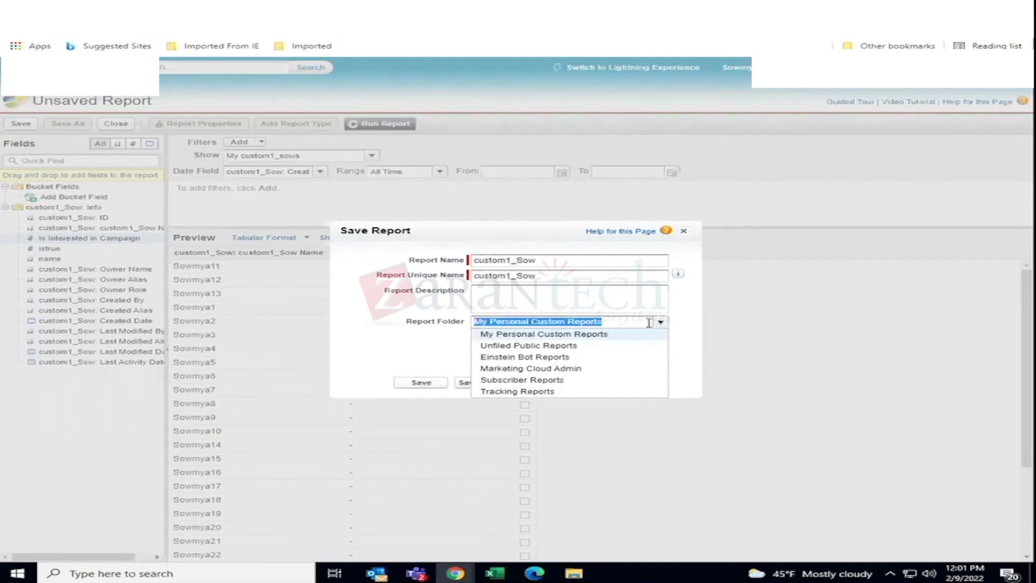
{"action": "left_click", "coordinate": [582, 370]}
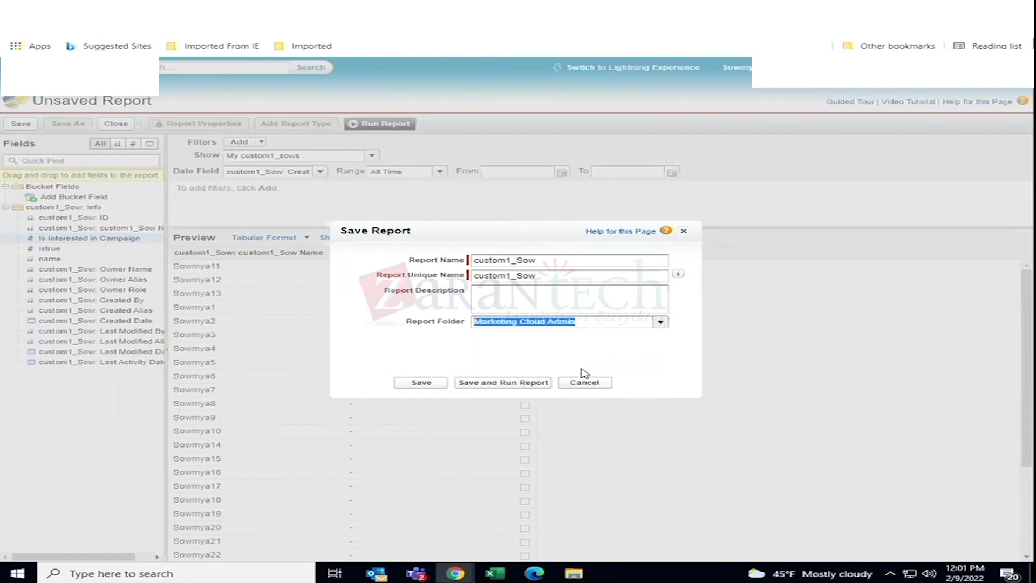
{"action": "left_click", "coordinate": [422, 382]}
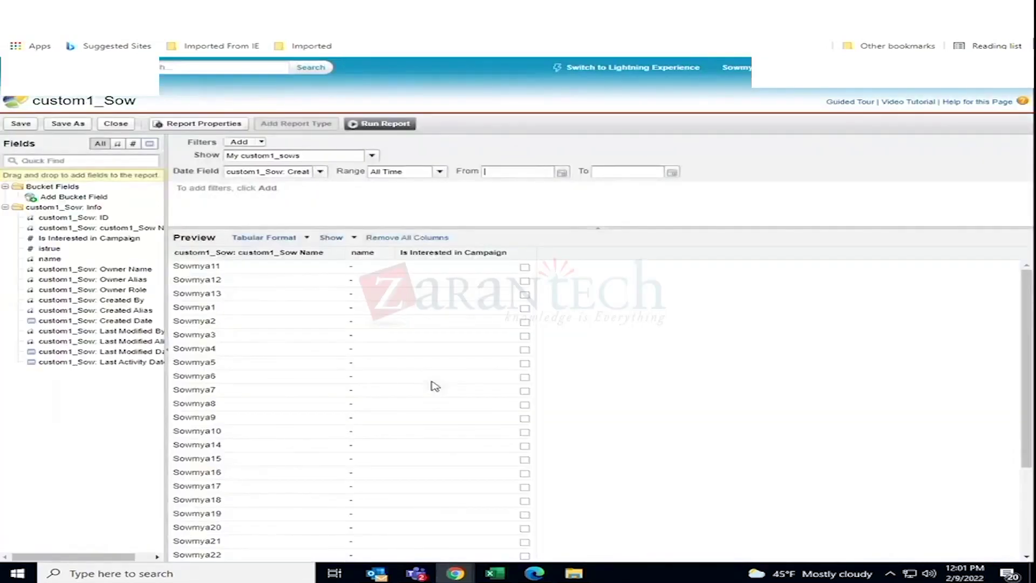
Run the custom1_Sow report, review its records down to the grand total and run it again
{"action": "left_click", "coordinate": [395, 129]}
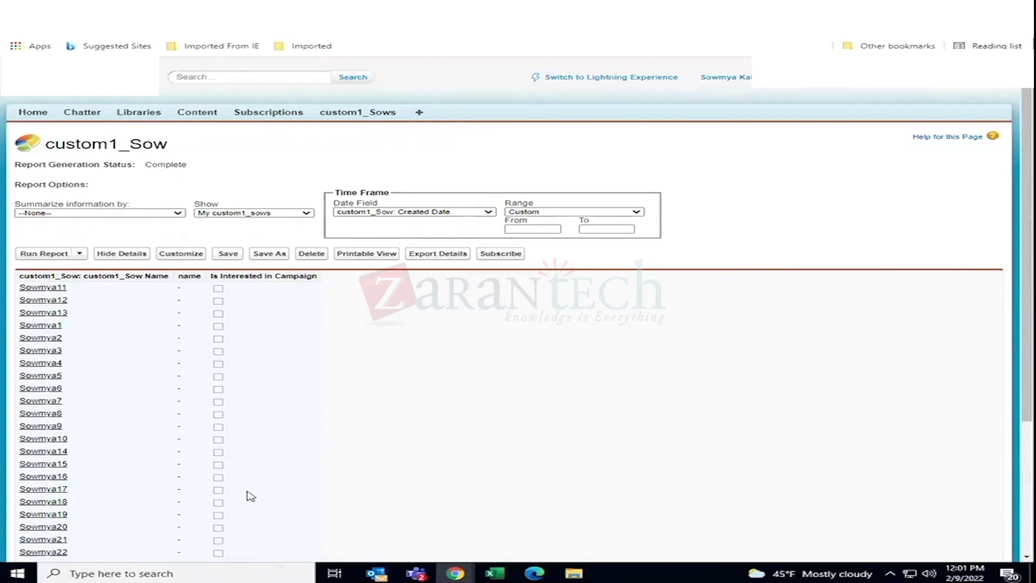
{"action": "scroll", "coordinate": [296, 436], "scroll_direction": "down", "scroll_amount": 1}
{"action": "scroll", "coordinate": [297, 435], "scroll_direction": "down", "scroll_amount": 2}
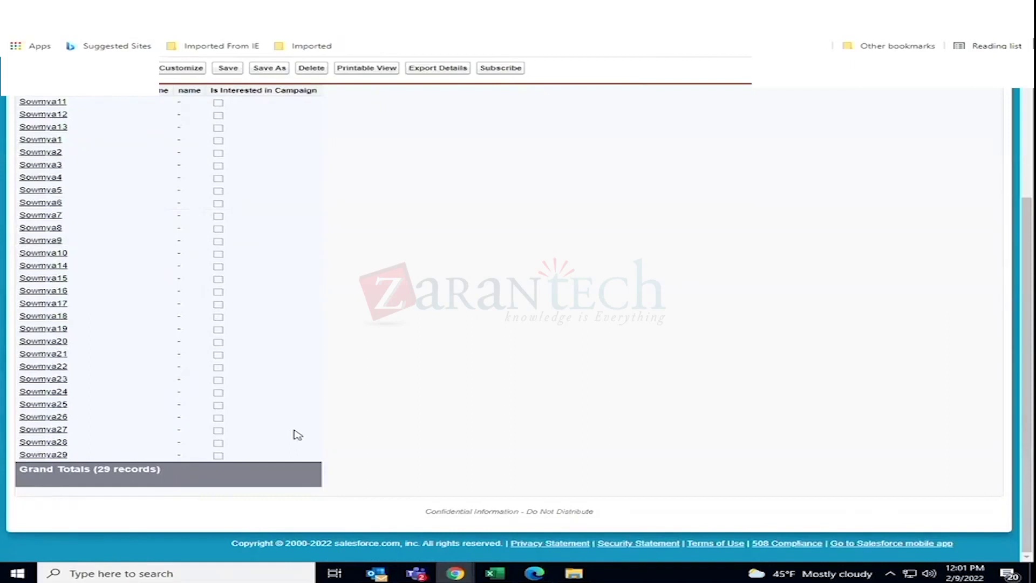
{"action": "scroll", "coordinate": [224, 422], "scroll_direction": "up", "scroll_amount": 3}
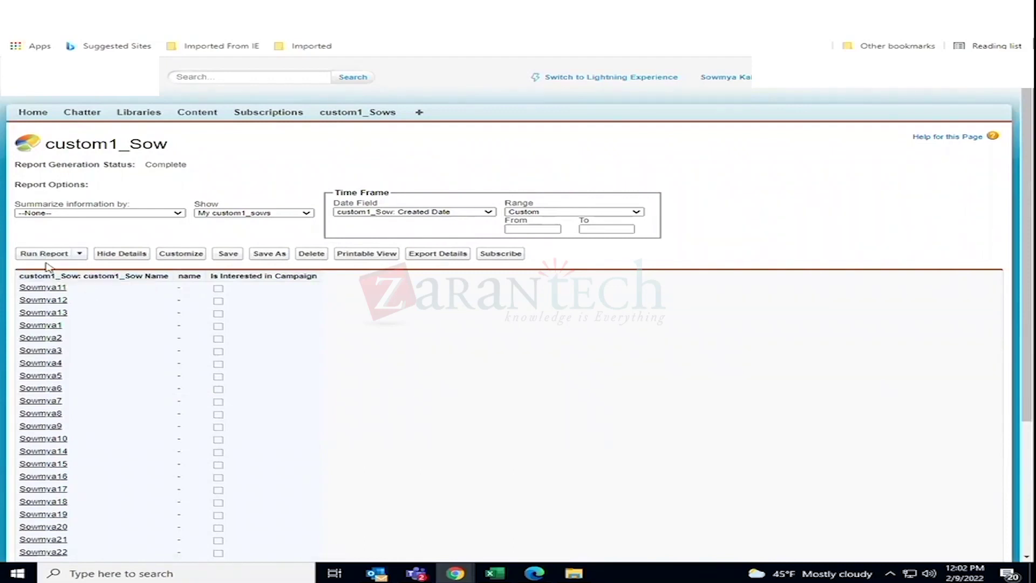
{"action": "left_click", "coordinate": [79, 254]}
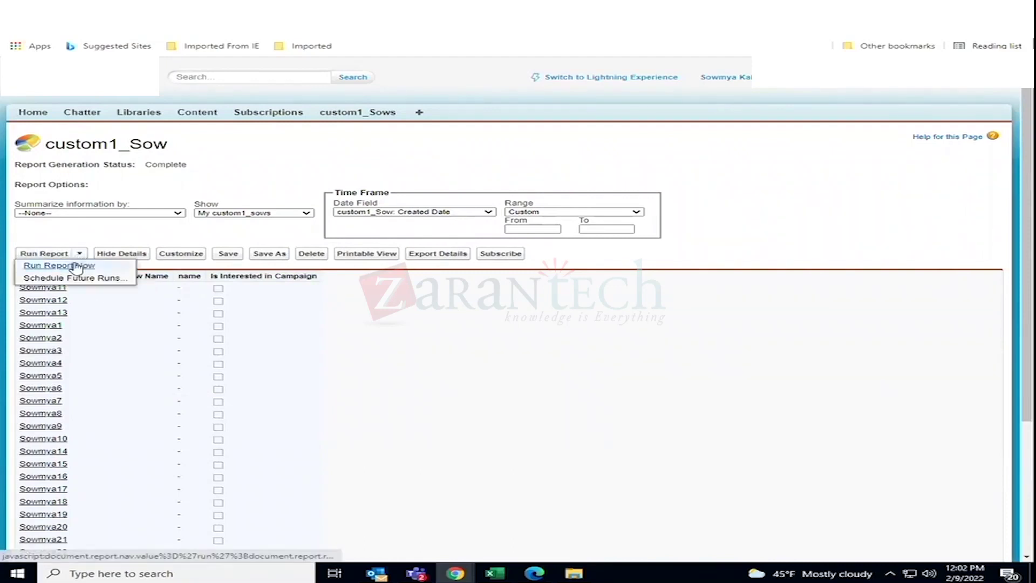
{"action": "left_click", "coordinate": [76, 266]}
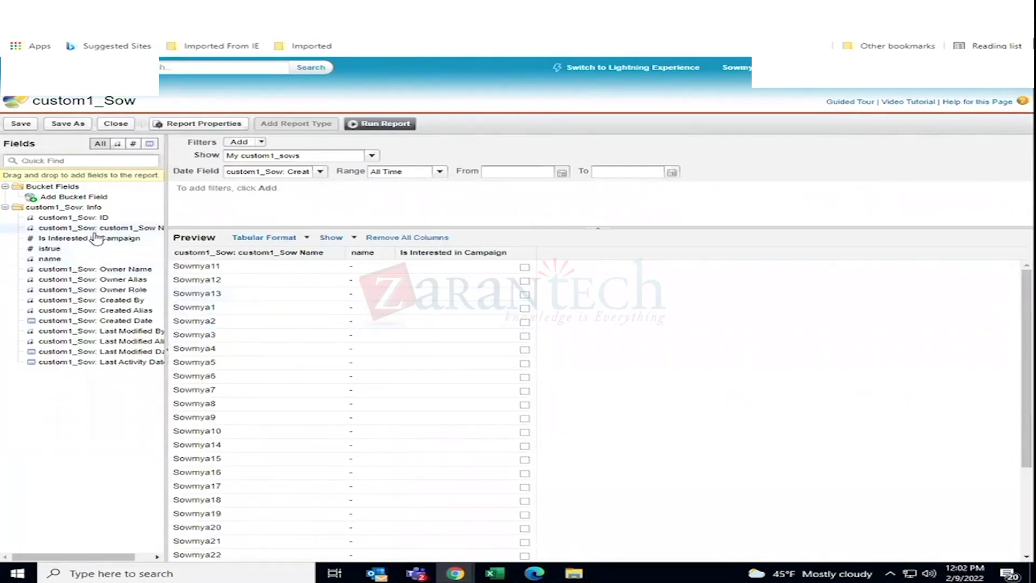
Add the istrue field as a column to the custom1_Sow report, save it and run it
{"action": "left_click_drag", "start_coordinate": [106, 254], "coordinate": [596, 277]}
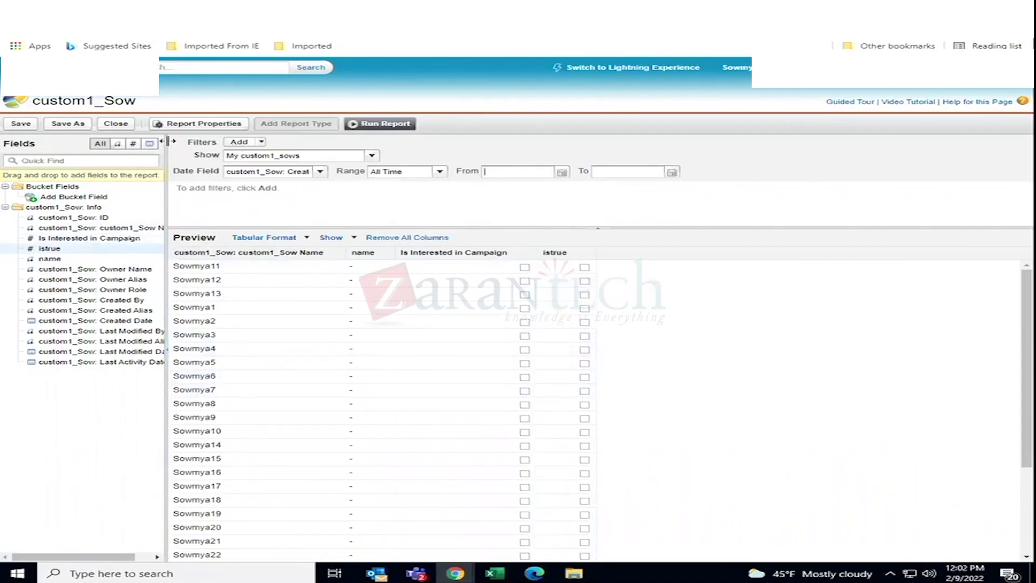
{"action": "left_click", "coordinate": [19, 125]}
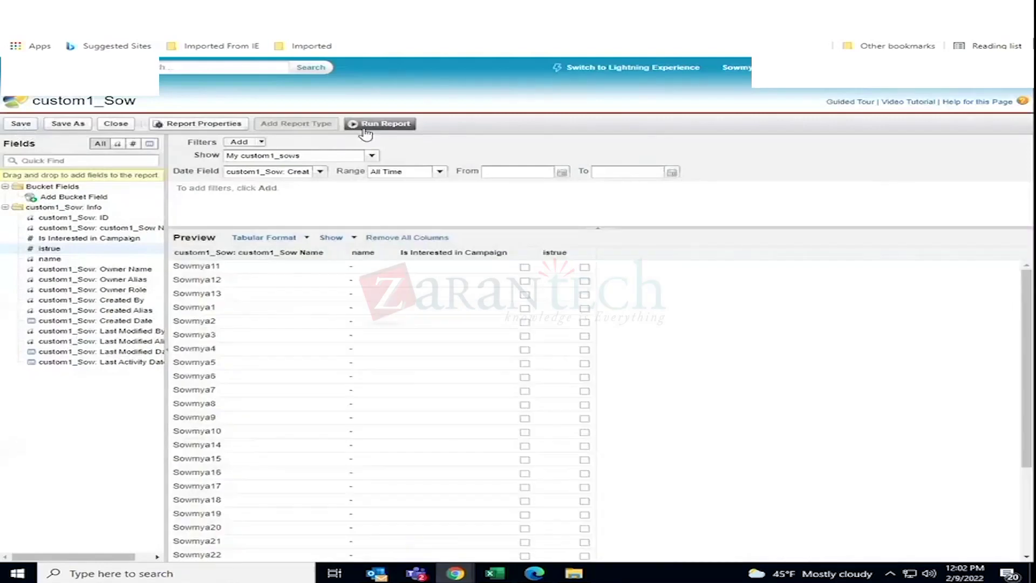
{"action": "left_click", "coordinate": [365, 125]}
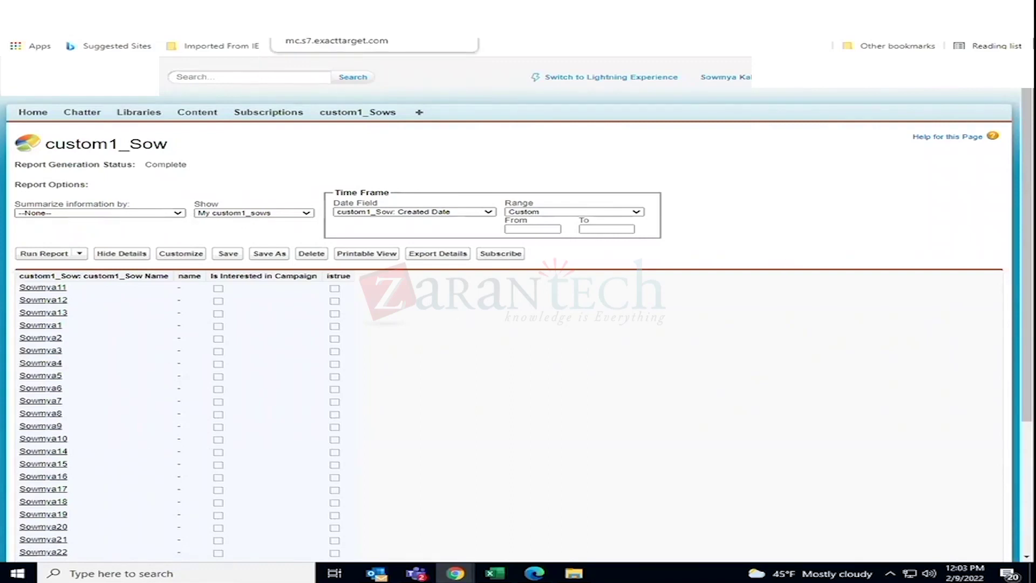
Switch to Marketing Cloud and open the Import activities list under Interactions
{"action": "left_click", "coordinate": [323, 9]}
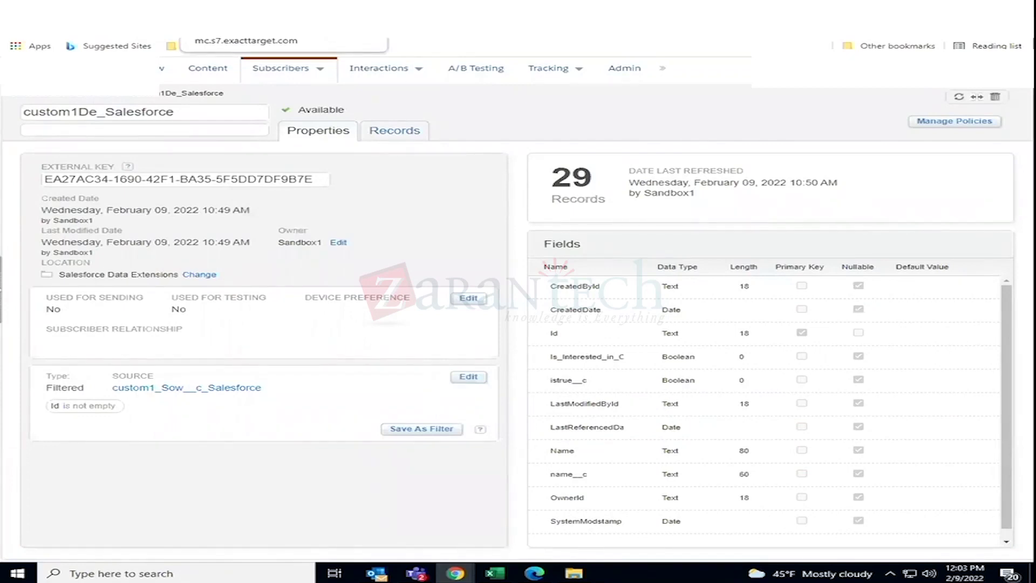
{"action": "left_click", "coordinate": [388, 70]}
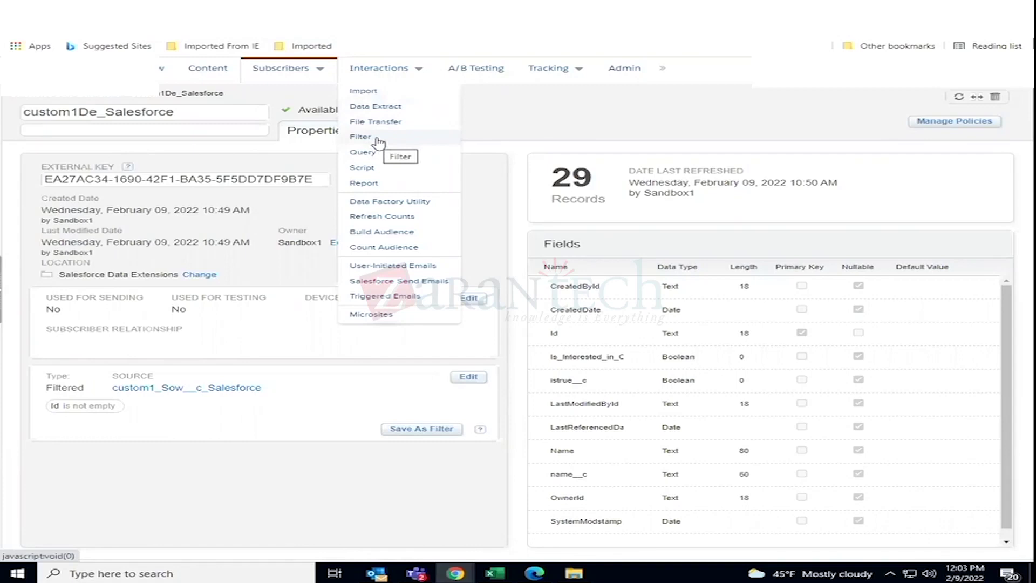
{"action": "left_click", "coordinate": [378, 93]}
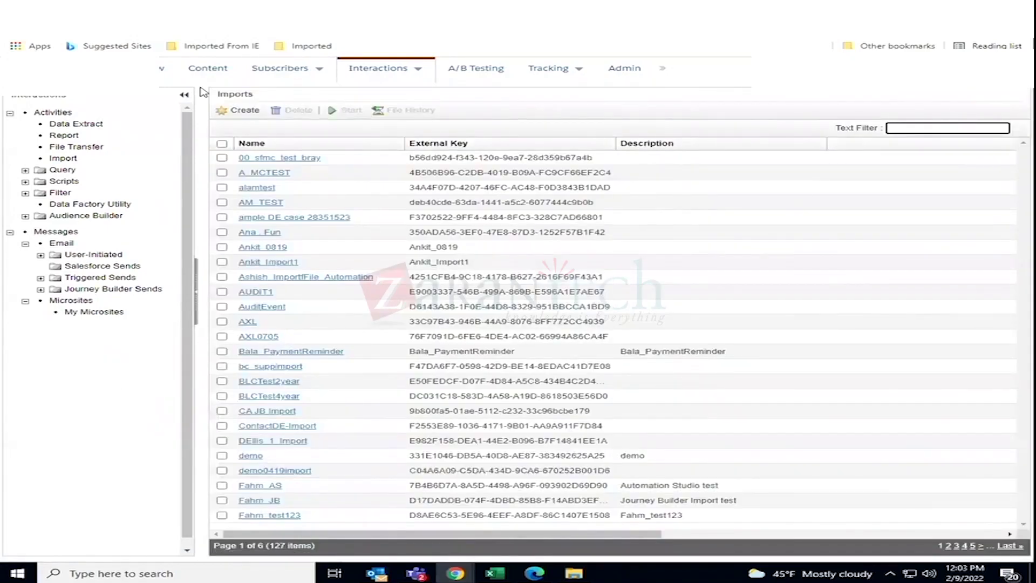
Reload the Marketing Cloud page and open a blank form for a new import activity
{"action": "mouse_move", "coordinate": [247, 72]}
{"action": "right_click", "coordinate": [314, 37]}
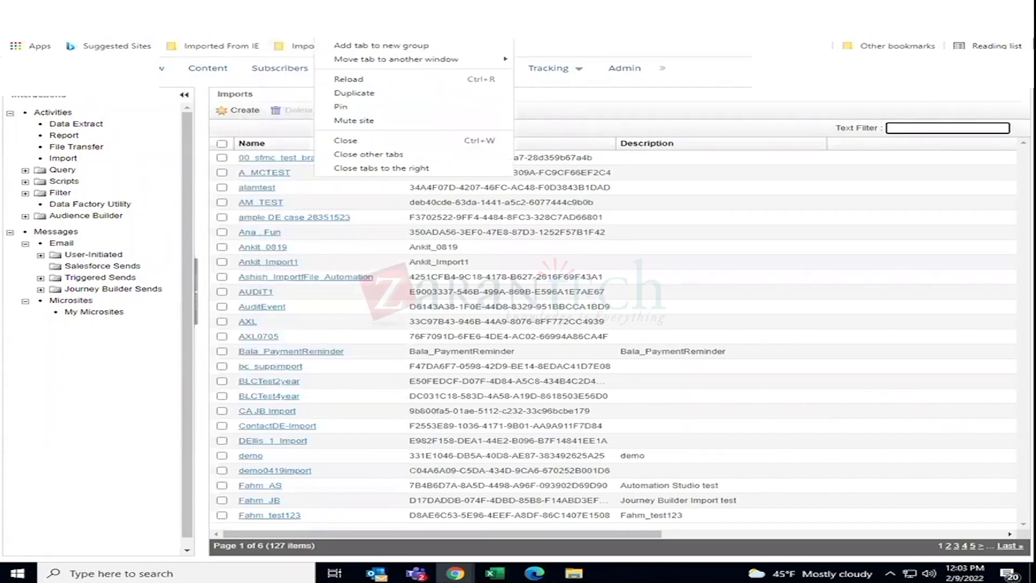
{"action": "left_click", "coordinate": [367, 78]}
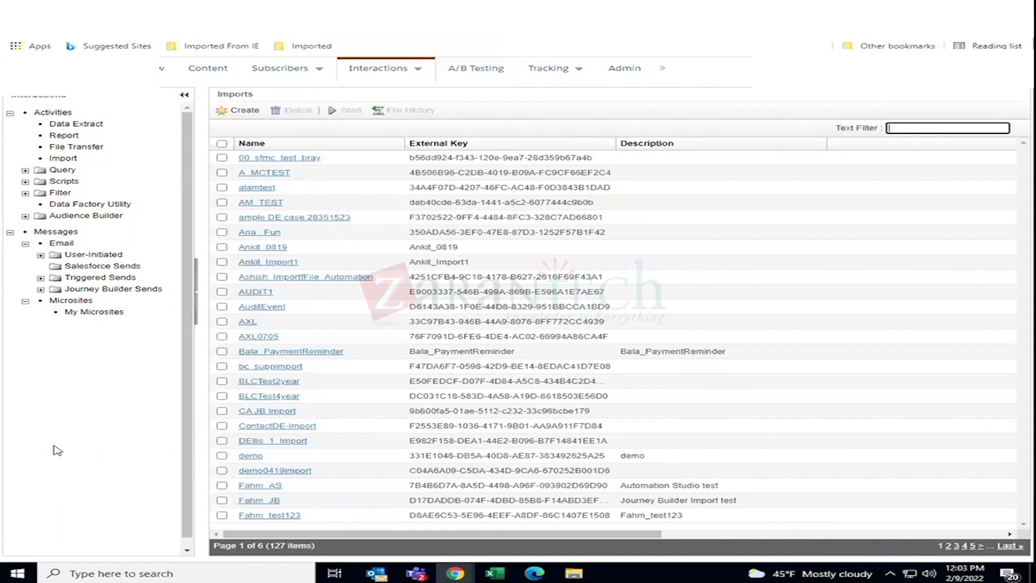
{"action": "left_click", "coordinate": [236, 111]}
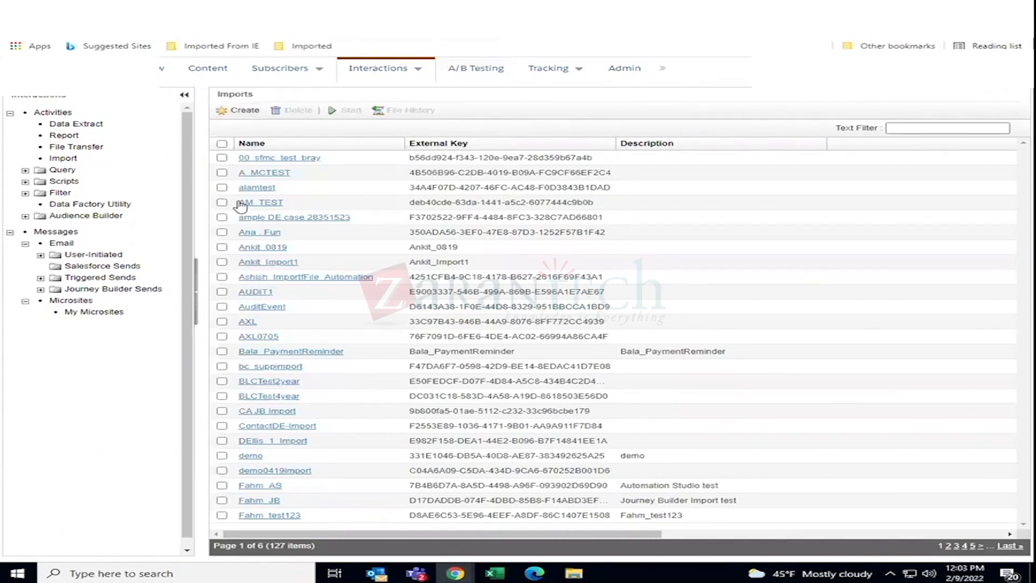
{"action": "left_click", "coordinate": [235, 114]}
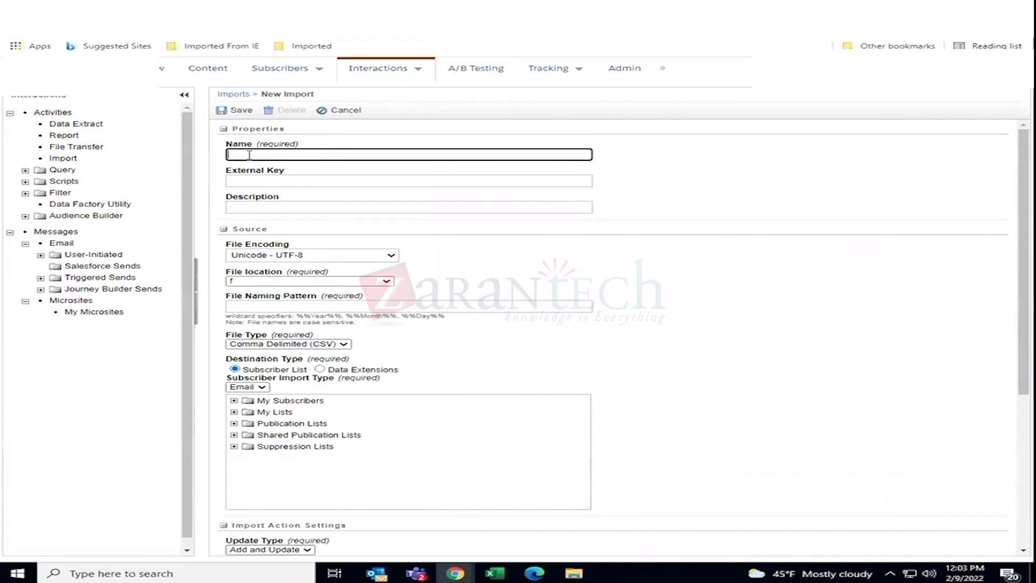
Name the new import activity customeDE_Sow
{"action": "type", "text": "customeDE"}
{"action": "left_click", "coordinate": [263, 182]}
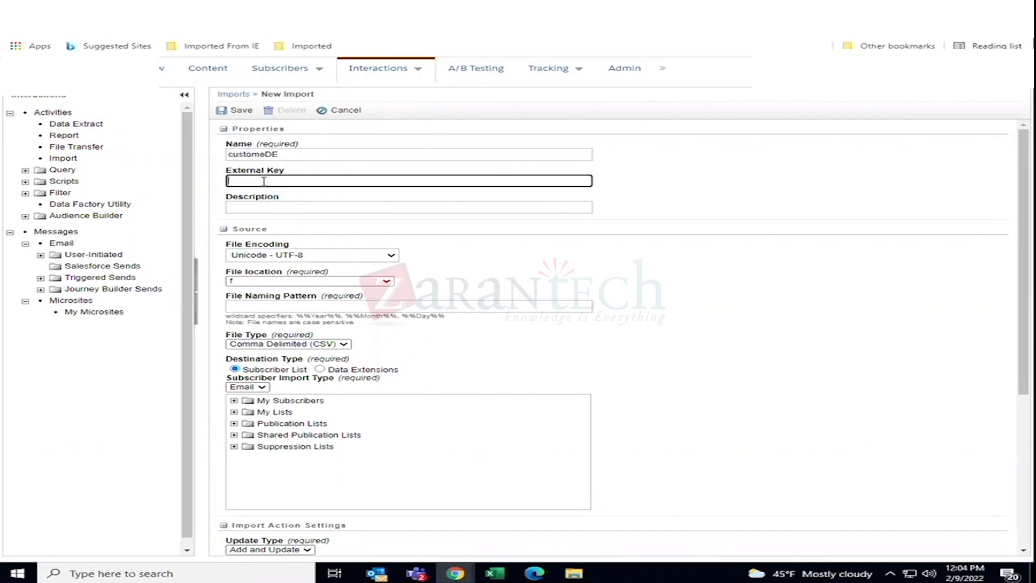
{"action": "left_click", "coordinate": [288, 153]}
{"action": "type", "text": "_"}
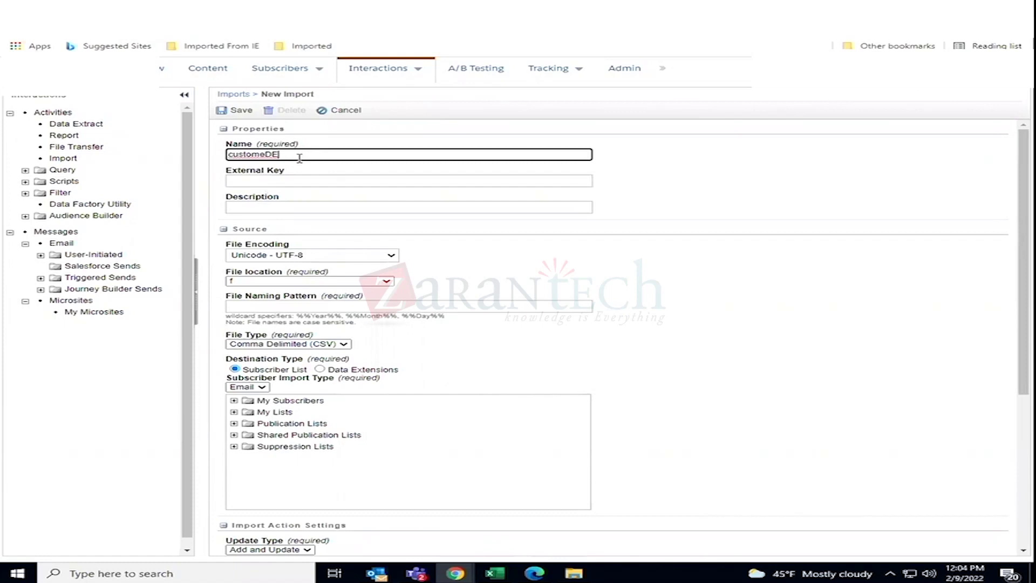
{"action": "type", "text": "Sou"}
{"action": "left_click", "coordinate": [433, 204]}
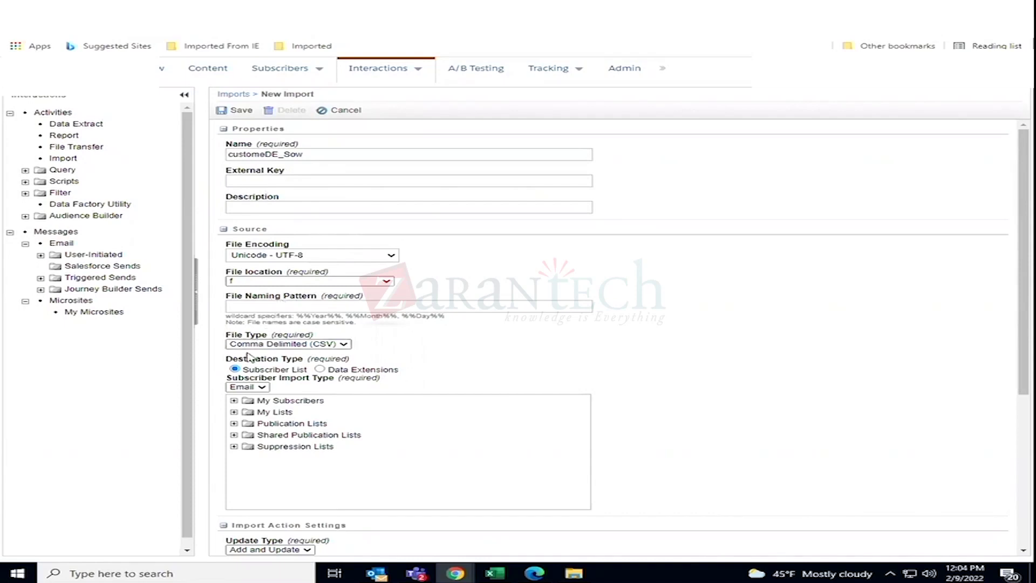
Set the import's file location to Salesforce Objects & Reports with Report as the Salesforce data source type
{"action": "left_click", "coordinate": [386, 281]}
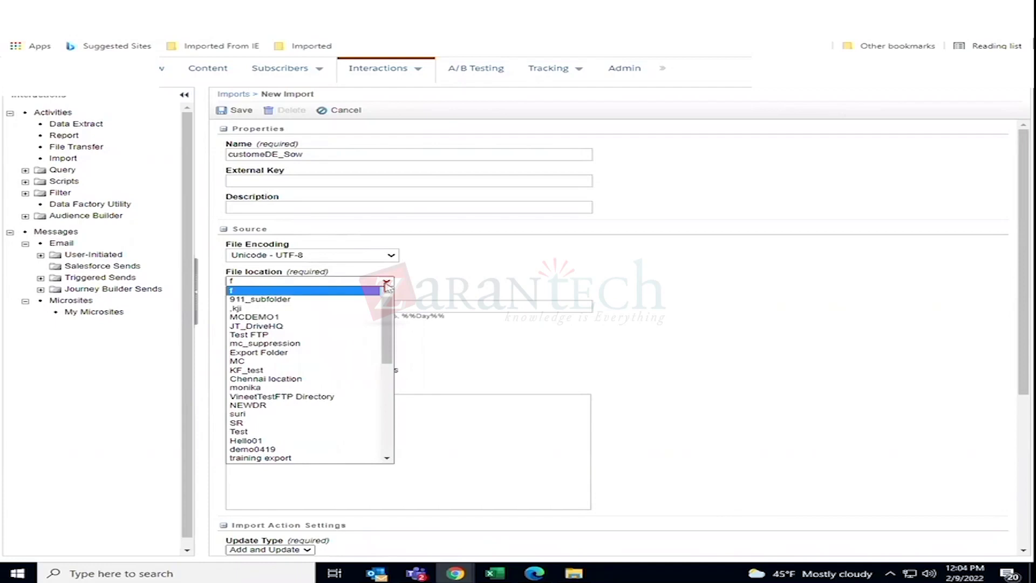
{"action": "left_click_drag", "start_coordinate": [391, 317], "coordinate": [387, 370]}
{"action": "left_click", "coordinate": [377, 374]}
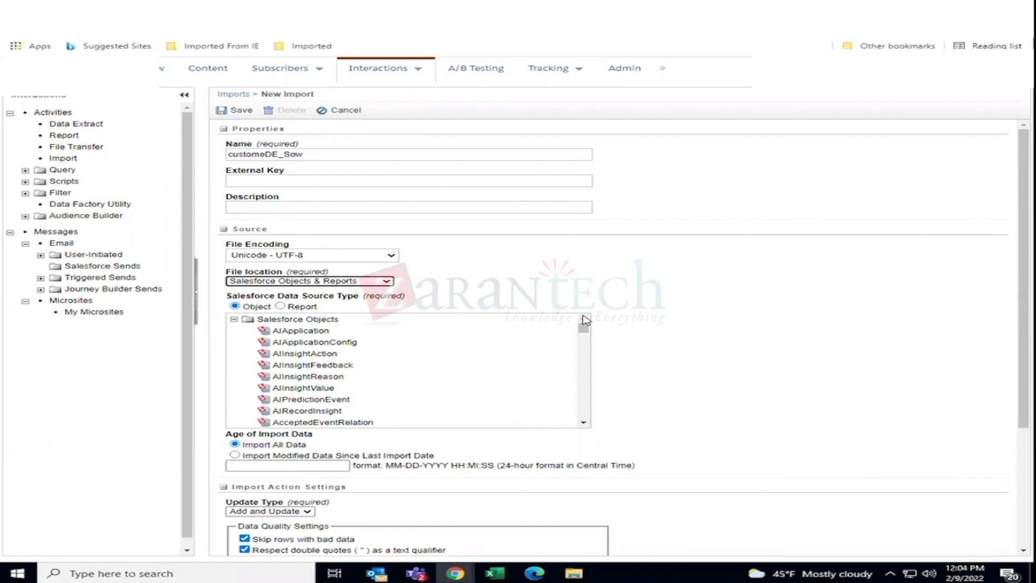
{"action": "left_click", "coordinate": [280, 305]}
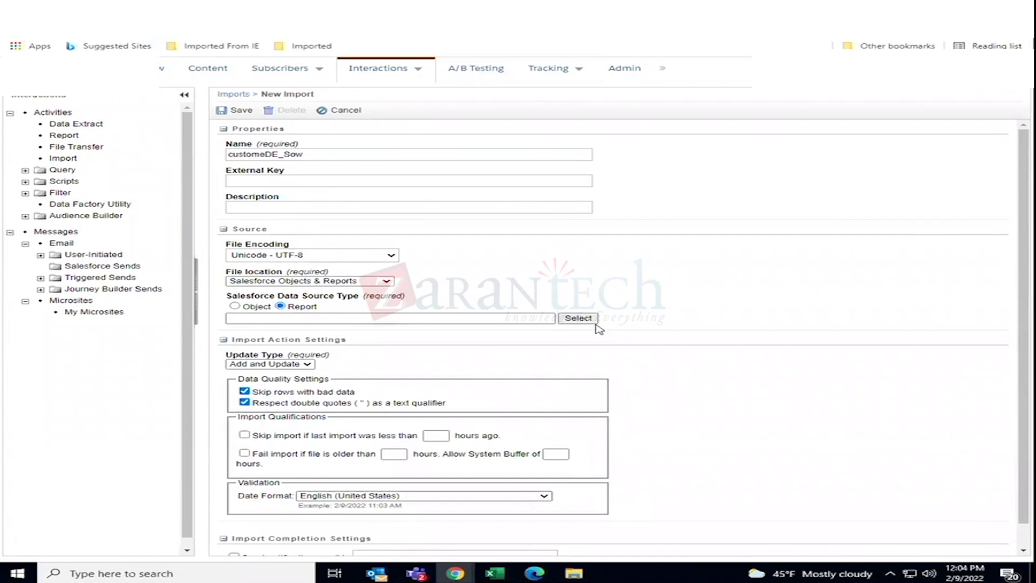
Find Salesforce reports whose name contains "custom" and choose the custom1_Sow report as the import source
{"action": "left_click", "coordinate": [582, 322]}
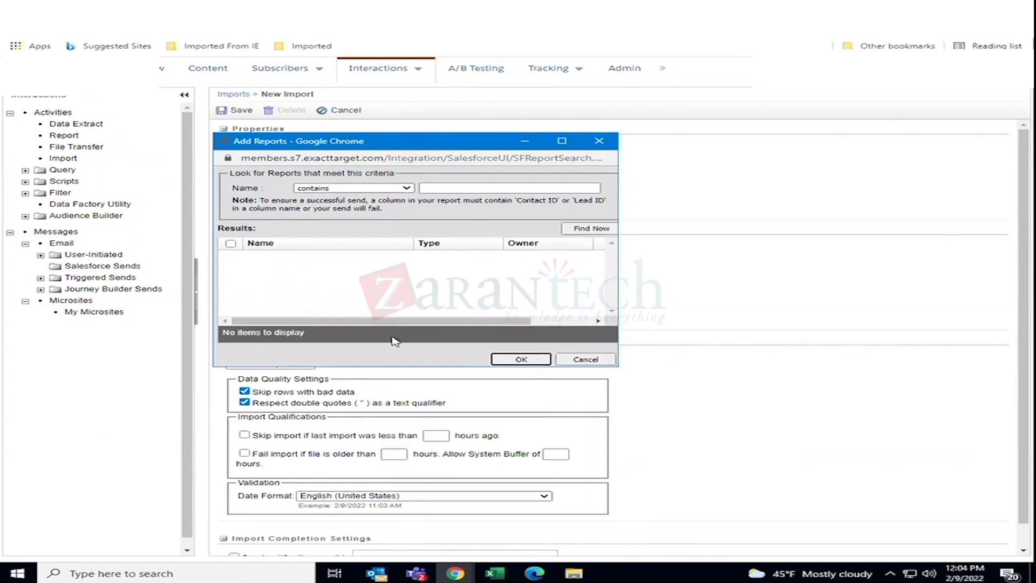
{"action": "left_click", "coordinate": [450, 189]}
{"action": "type", "text": "custom"}
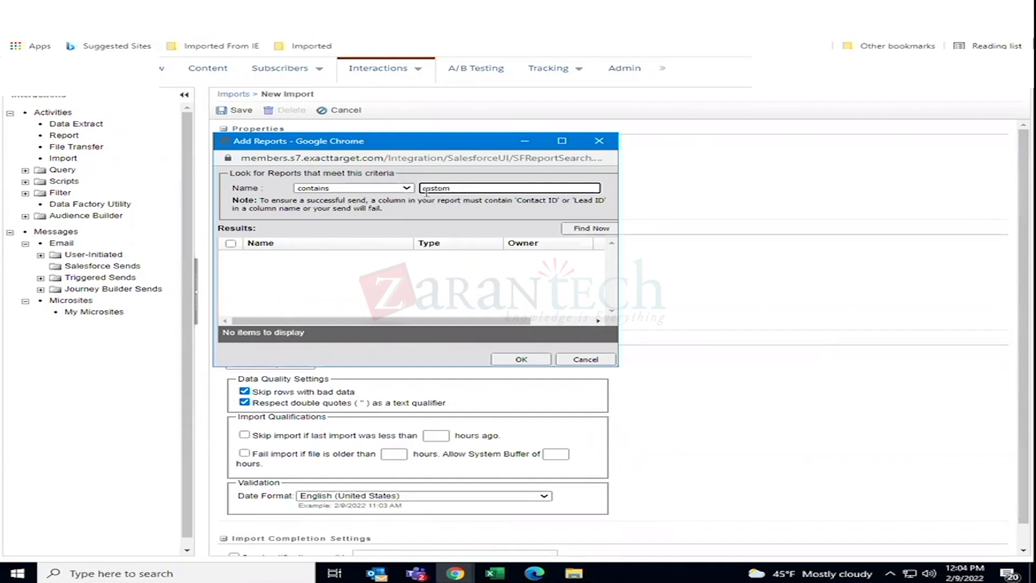
{"action": "left_click", "coordinate": [593, 230]}
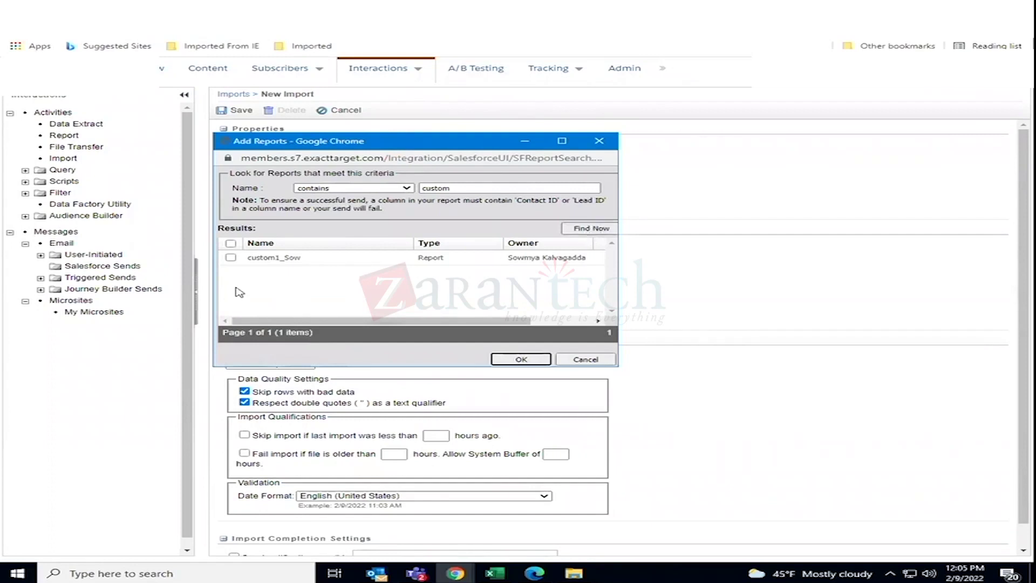
{"action": "left_click", "coordinate": [232, 258]}
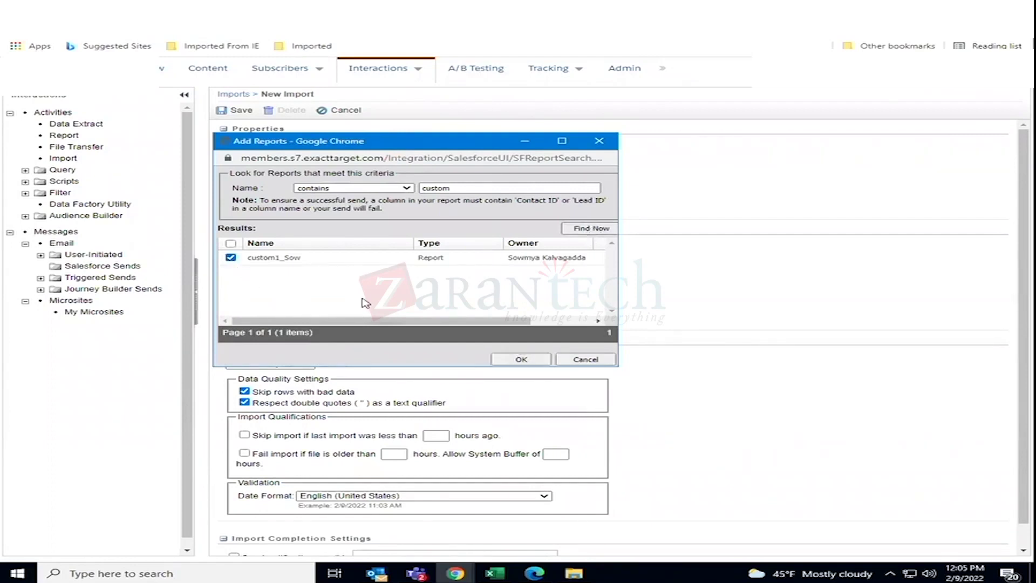
{"action": "left_click", "coordinate": [526, 359]}
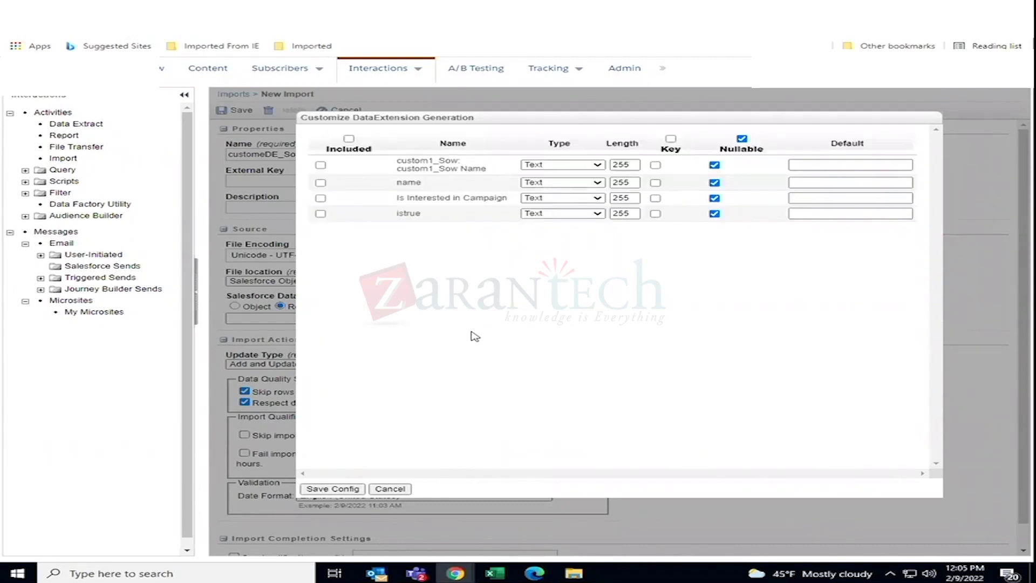
Include all four report fields in the generated data extension, set Is Interested in Campaign to Boolean, and save the configuration
{"action": "left_click", "coordinate": [321, 165]}
{"action": "left_click", "coordinate": [321, 182]}
{"action": "left_click", "coordinate": [321, 198]}
{"action": "left_click", "coordinate": [320, 213]}
{"action": "left_click", "coordinate": [601, 201]}
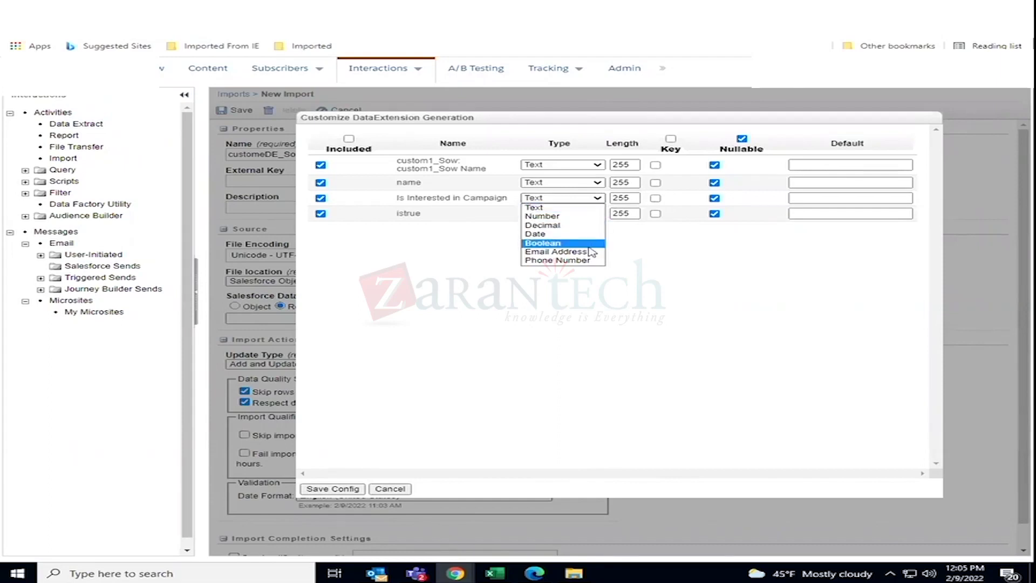
{"action": "left_click", "coordinate": [543, 243]}
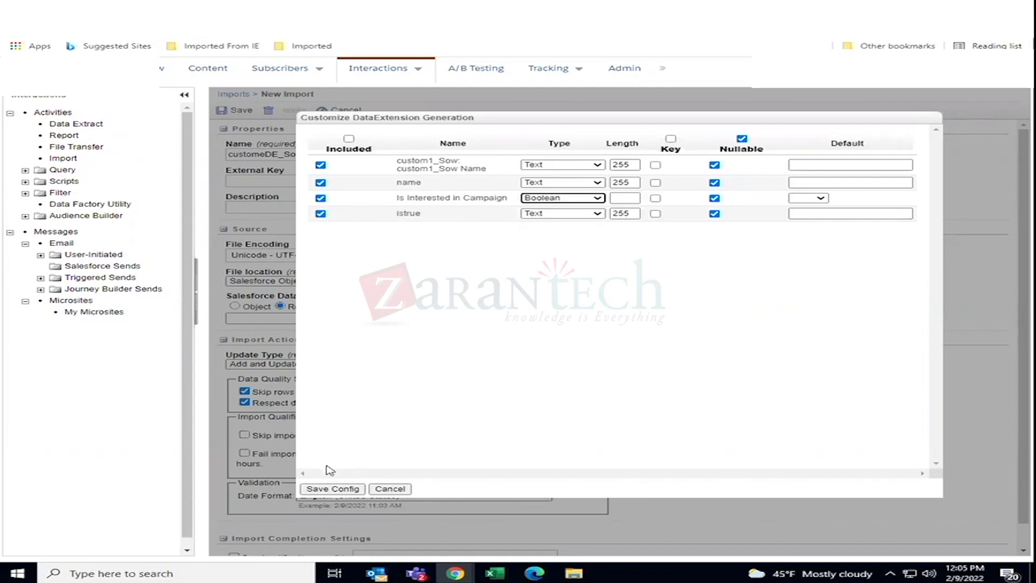
{"action": "left_click", "coordinate": [331, 490]}
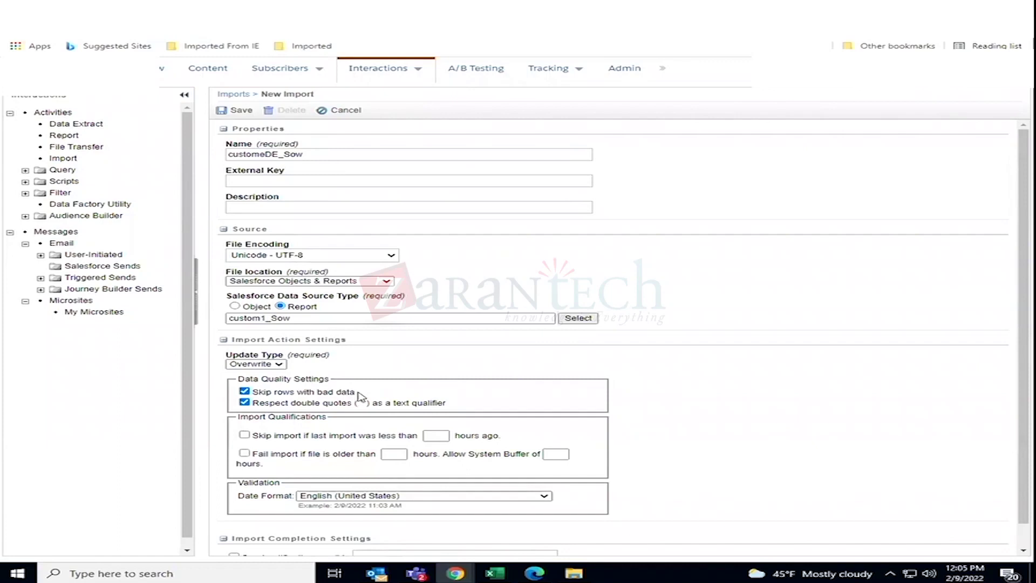
Leave the completion notification email off, check the import settings and save the customeDE_Sow import definition
{"action": "scroll", "coordinate": [365, 398], "scroll_direction": "down", "scroll_amount": 1}
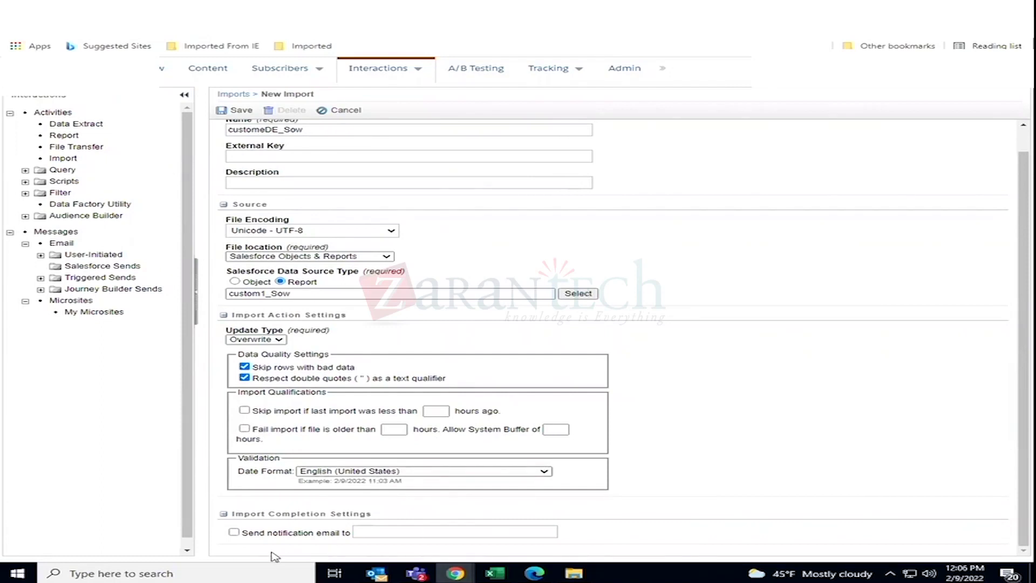
{"action": "left_click", "coordinate": [234, 532]}
{"action": "left_click", "coordinate": [234, 532]}
{"action": "scroll", "coordinate": [783, 380], "scroll_direction": "up", "scroll_amount": 1}
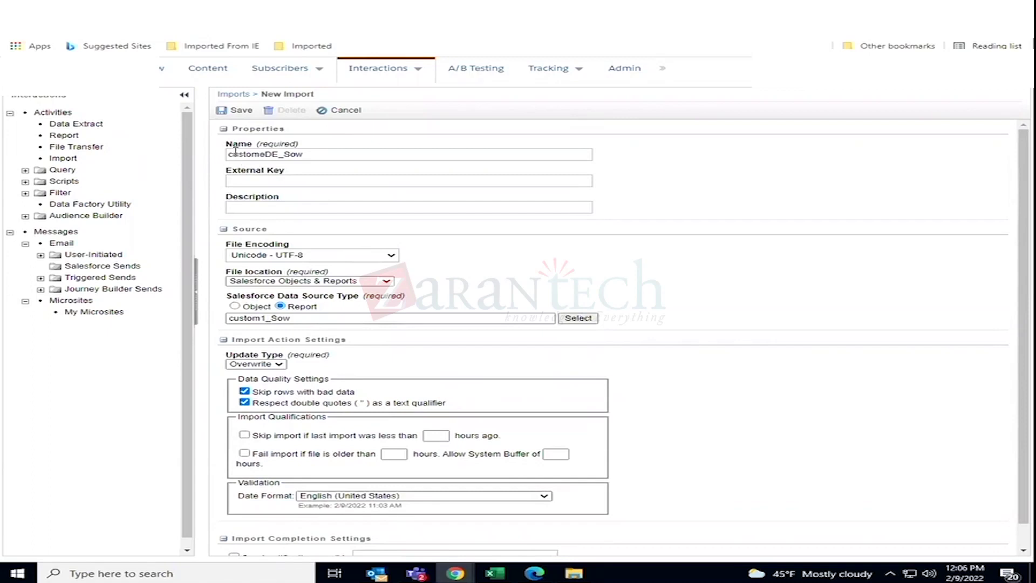
{"action": "scroll", "coordinate": [275, 224], "scroll_direction": "down", "scroll_amount": 1}
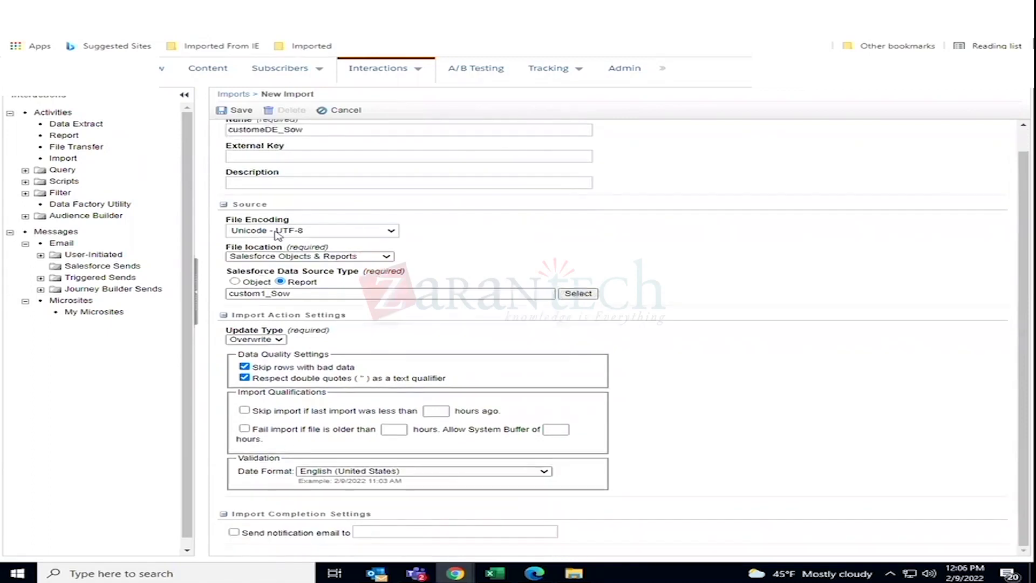
{"action": "left_click", "coordinate": [226, 111]}
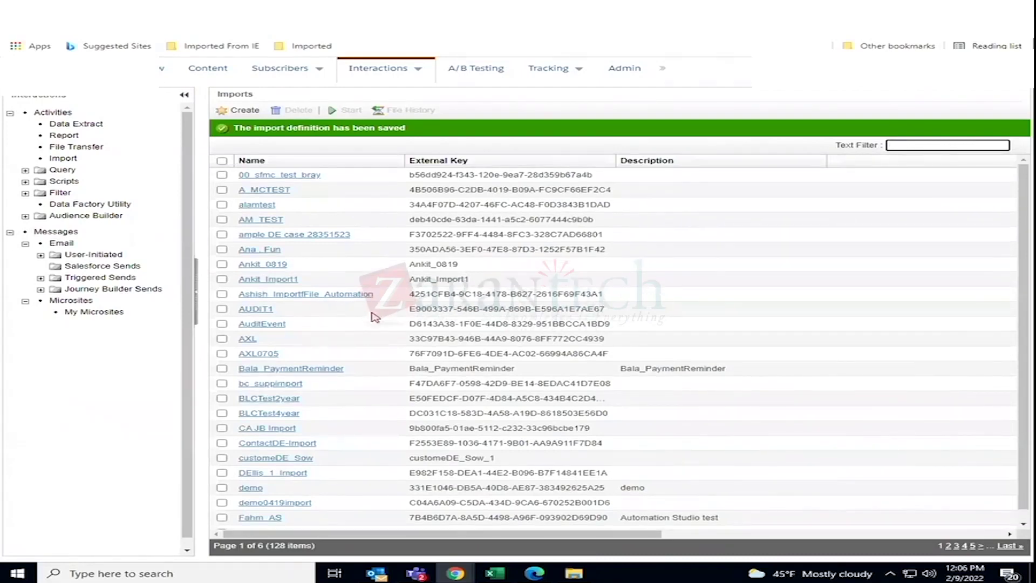
Filter the imports list by "custom" and start the customeDE_Sow import
{"action": "left_click", "coordinate": [901, 146]}
{"action": "type", "text": "custom"}
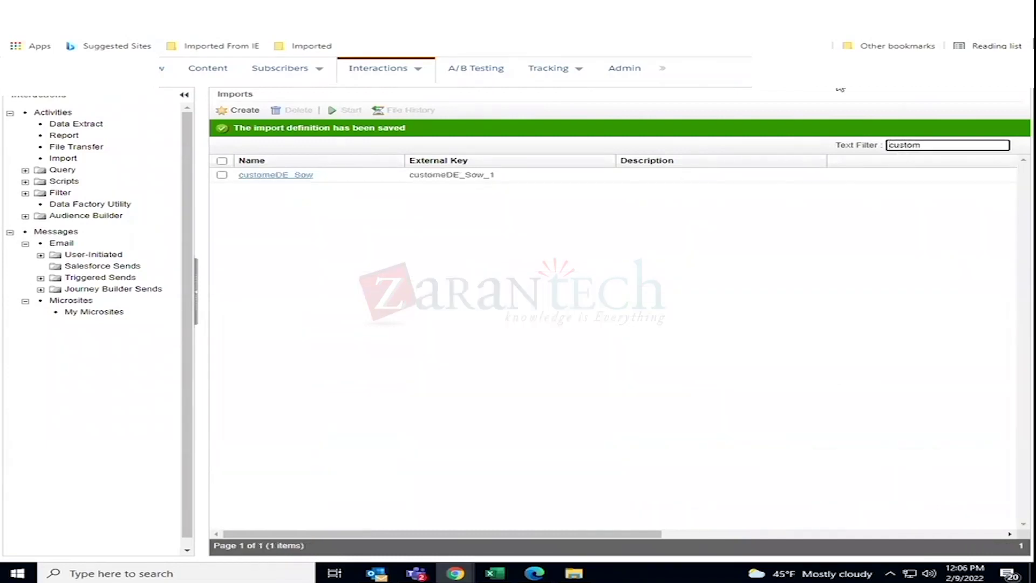
{"action": "left_click", "coordinate": [222, 175]}
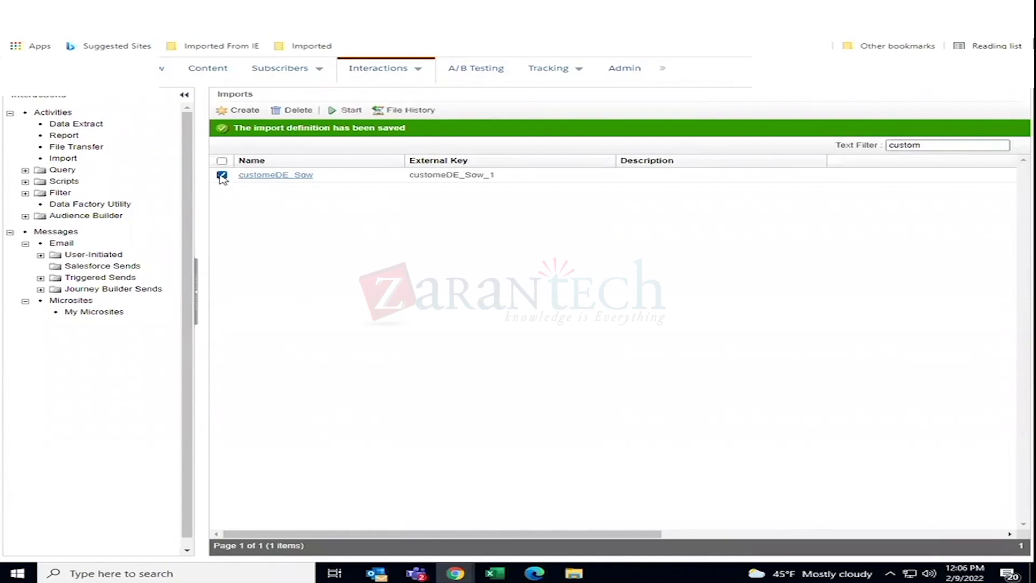
{"action": "left_click", "coordinate": [343, 112]}
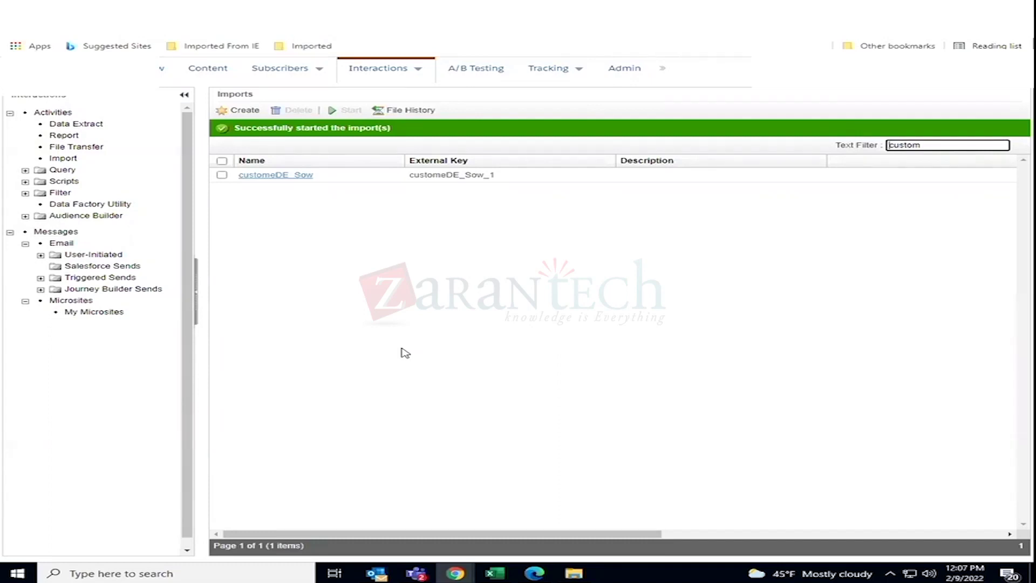
Look in Salesforce Data Extensions for the imported data, inspect the properties of custom1De_Salesforce and return to the list
{"action": "left_click", "coordinate": [296, 184]}
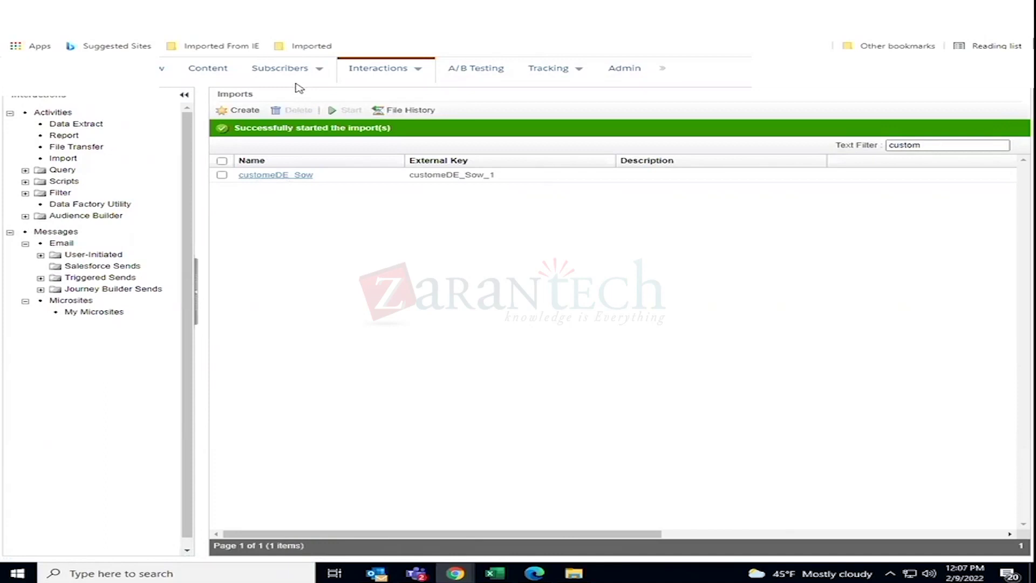
{"action": "mouse_move", "coordinate": [293, 73]}
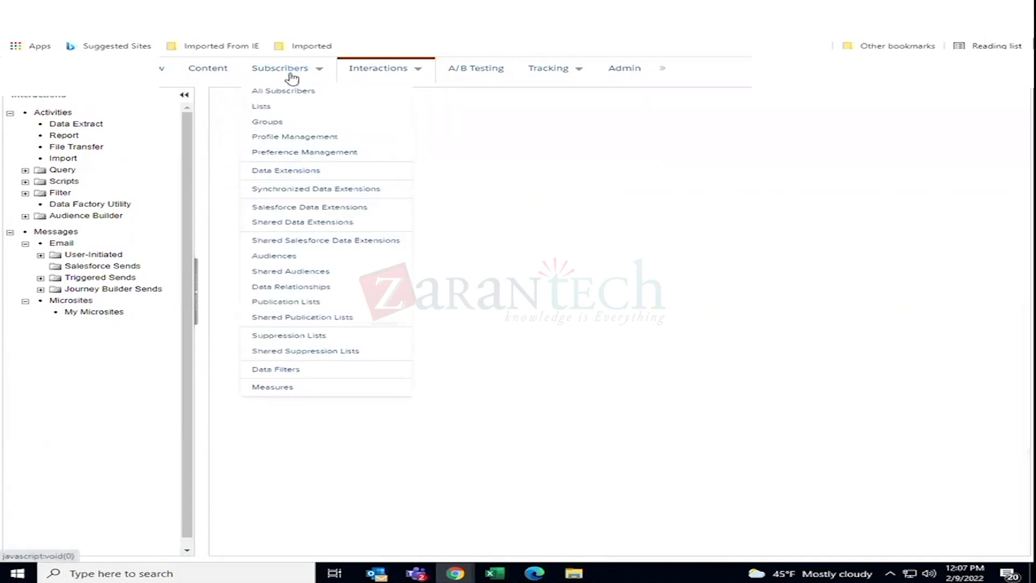
{"action": "left_click", "coordinate": [299, 209]}
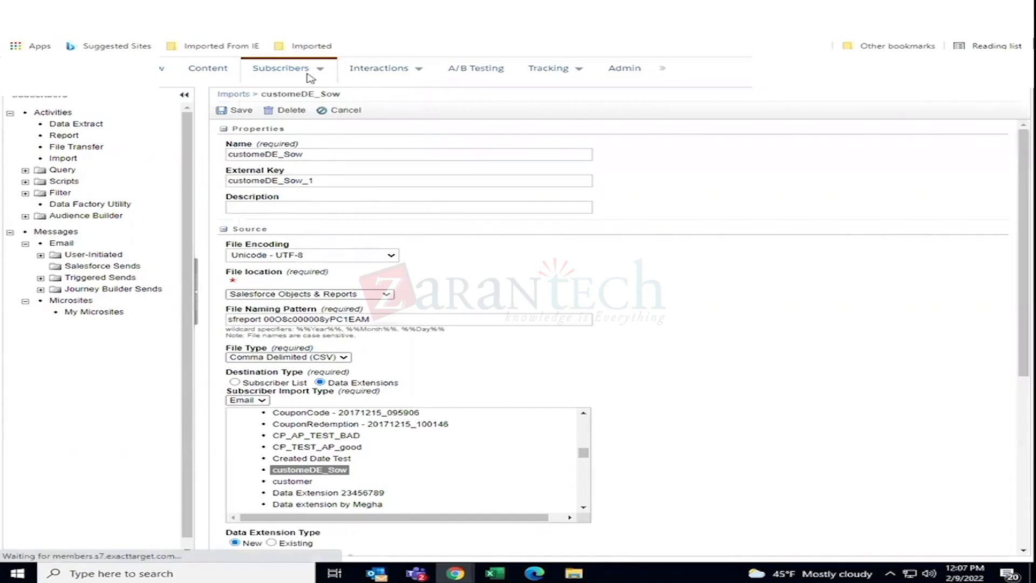
{"action": "mouse_move", "coordinate": [310, 67]}
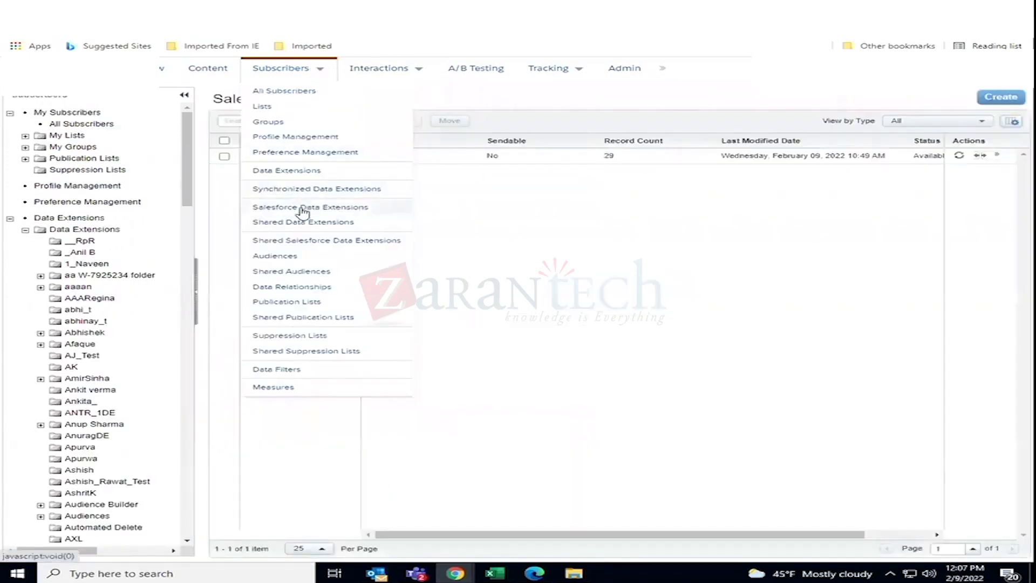
{"action": "left_click", "coordinate": [303, 209]}
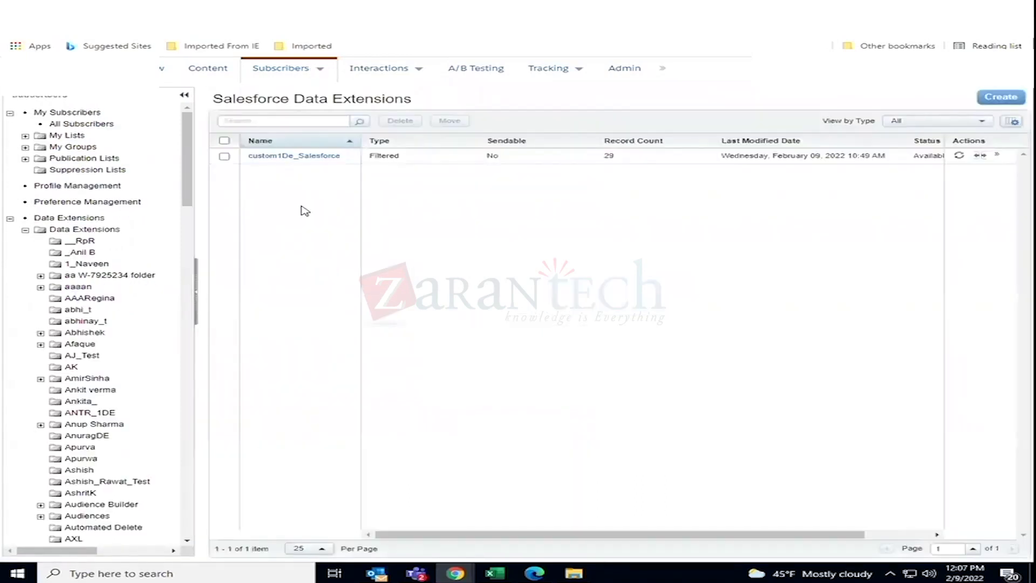
{"action": "left_click", "coordinate": [294, 157]}
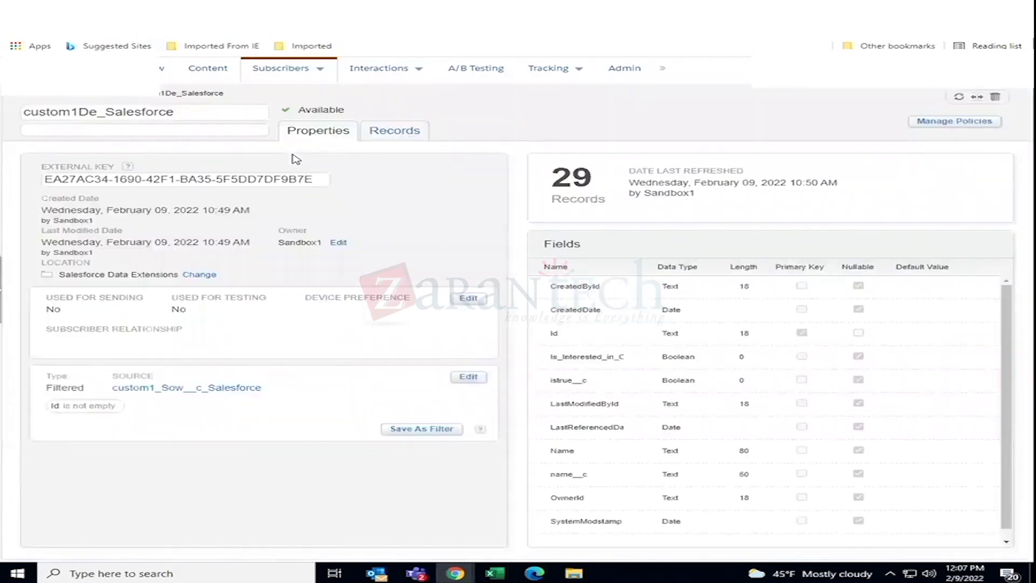
{"action": "left_click", "coordinate": [107, 96]}
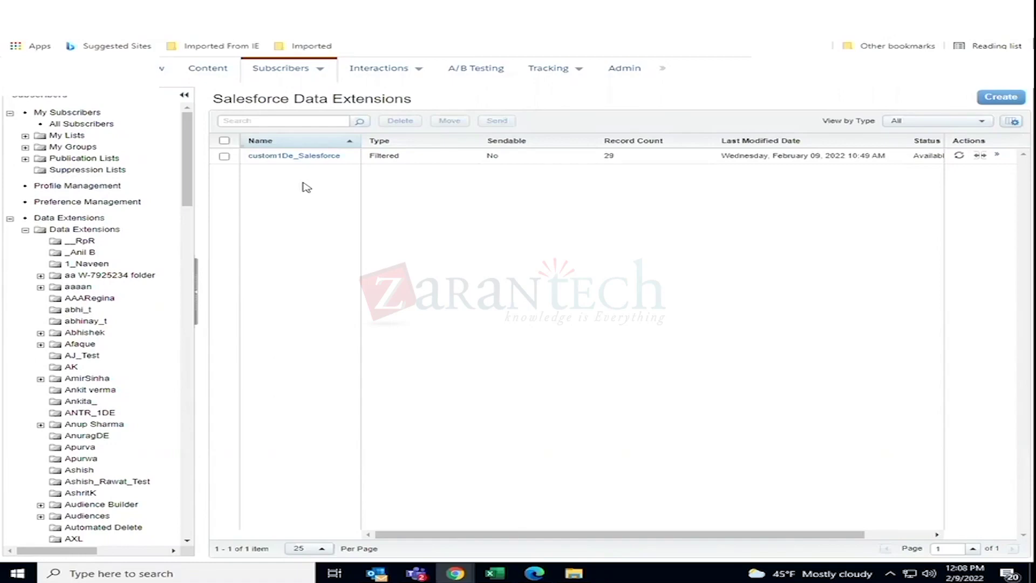
Open another Marketing Cloud page and go through Content Builder to the Data Designer in Contact Builder
{"action": "left_click", "coordinate": [189, 10]}
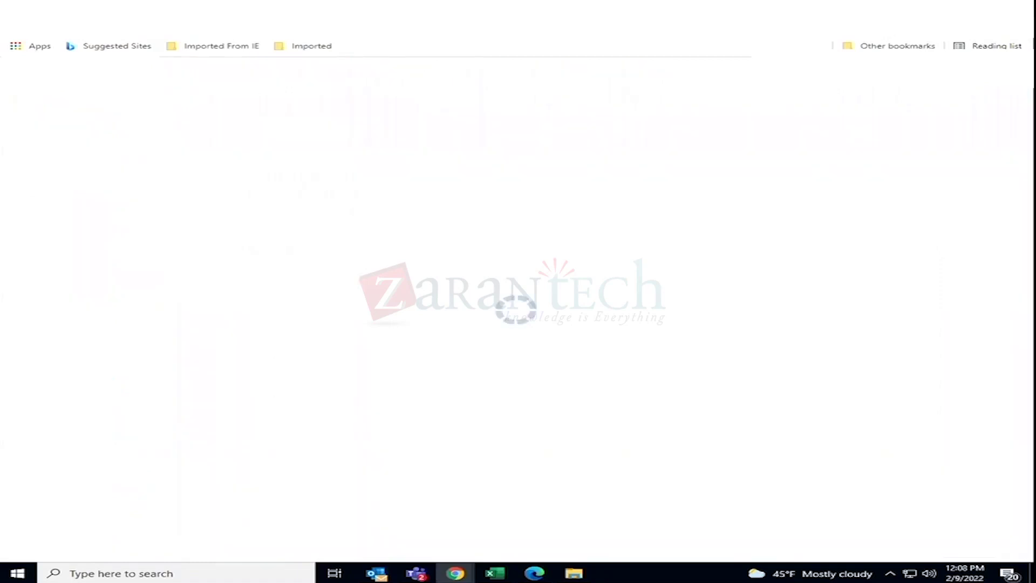
{"action": "mouse_move", "coordinate": [43, 69]}
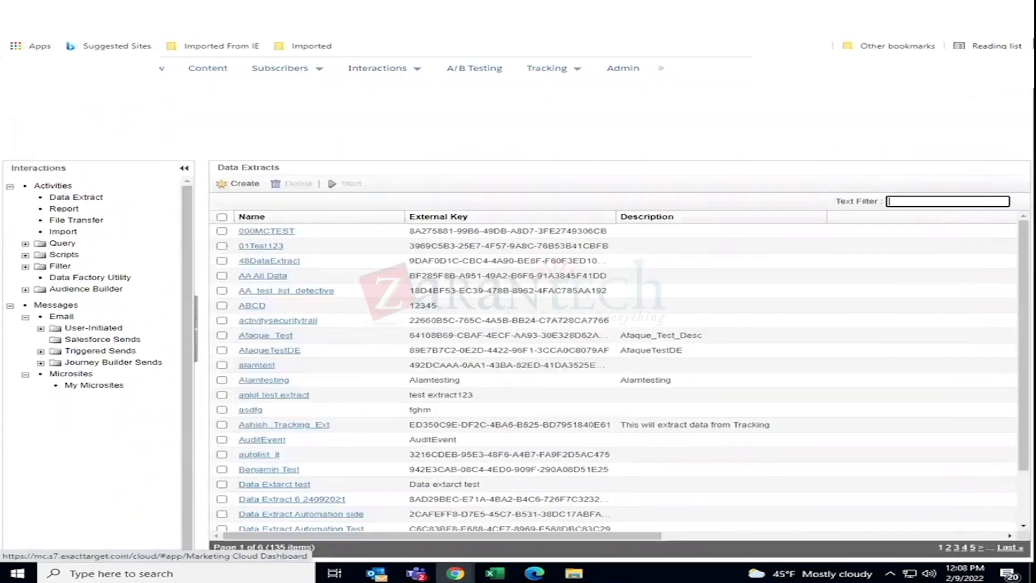
{"action": "mouse_move", "coordinate": [463, 133]}
{"action": "mouse_move", "coordinate": [591, 138]}
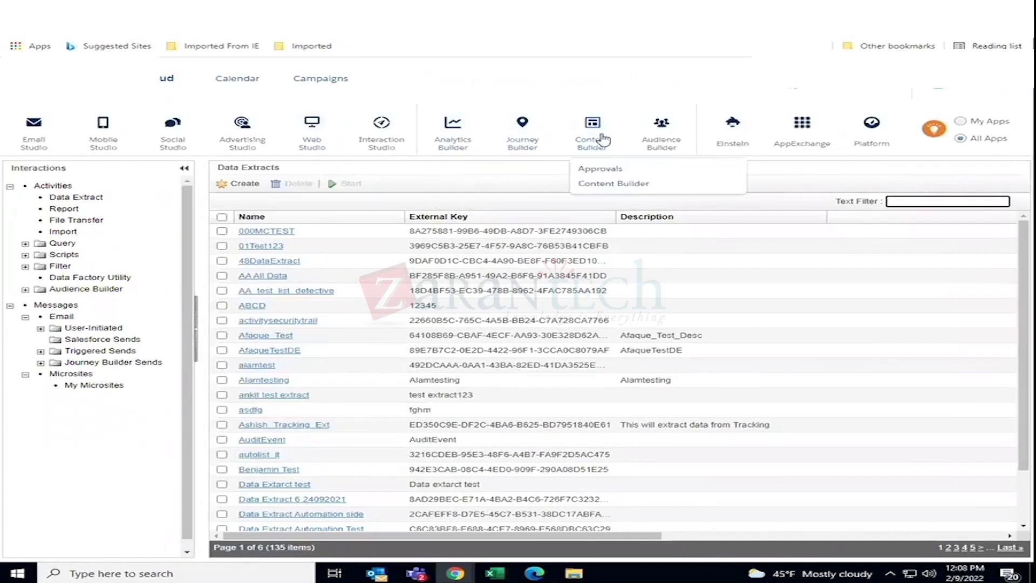
{"action": "left_click", "coordinate": [608, 186]}
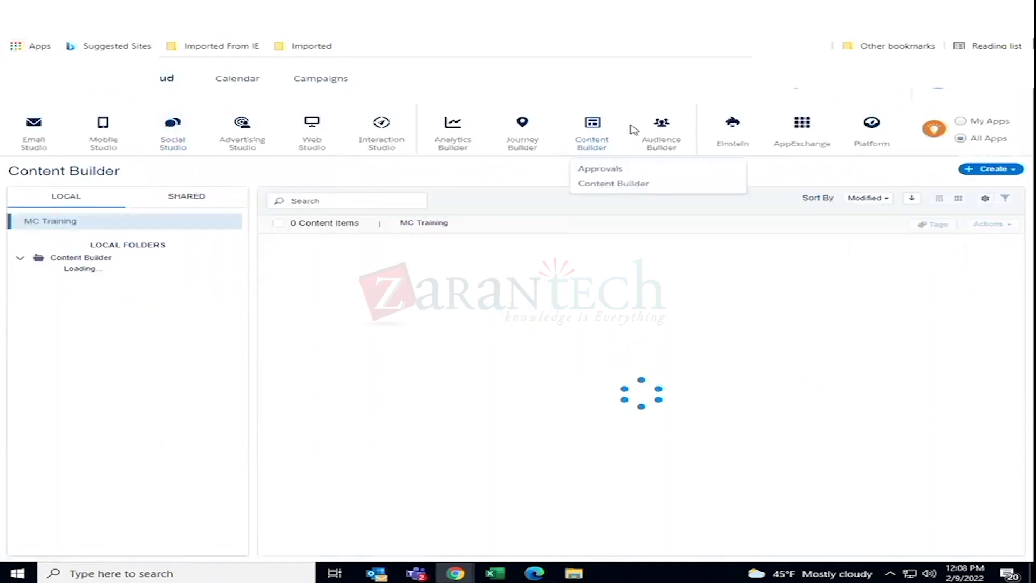
{"action": "mouse_move", "coordinate": [662, 139]}
{"action": "left_click", "coordinate": [663, 170]}
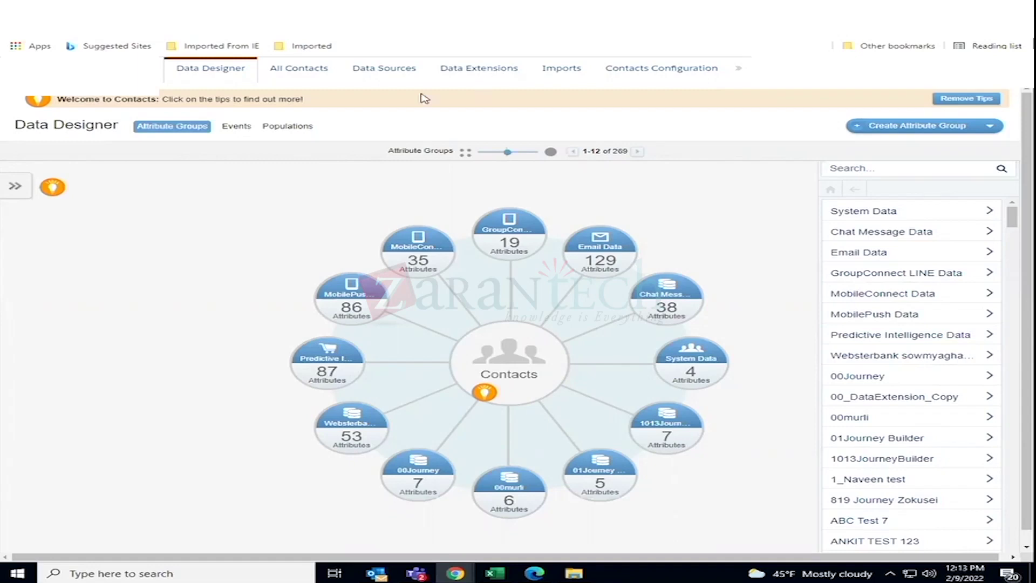
{"action": "left_click", "coordinate": [550, 70]}
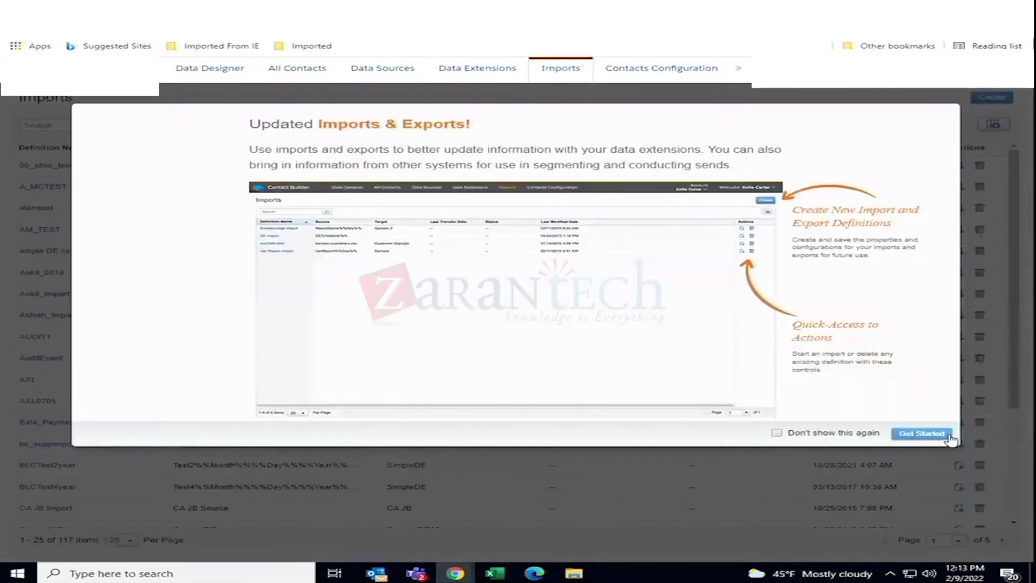
{"action": "left_click", "coordinate": [947, 436]}
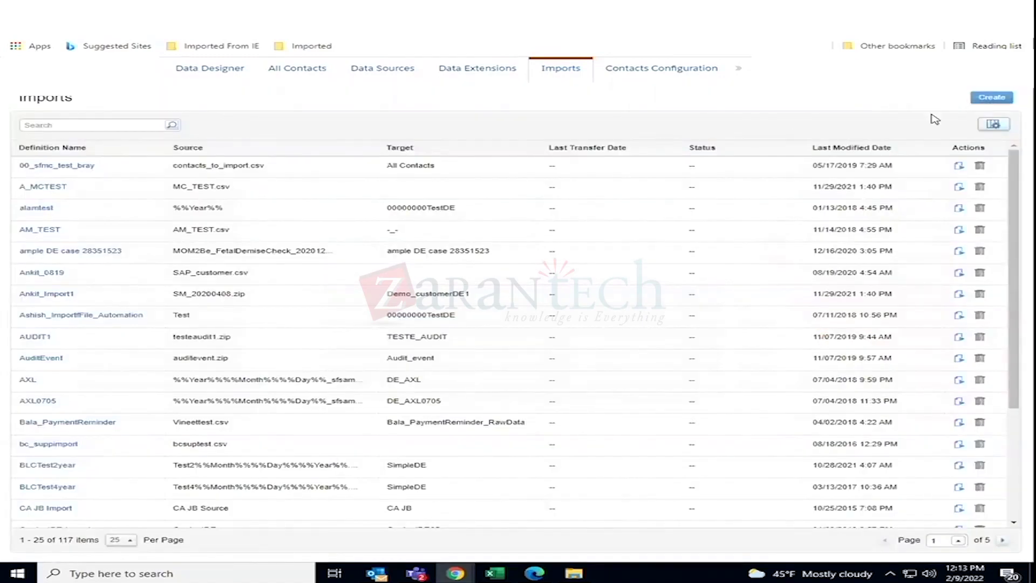
{"action": "left_click", "coordinate": [985, 99]}
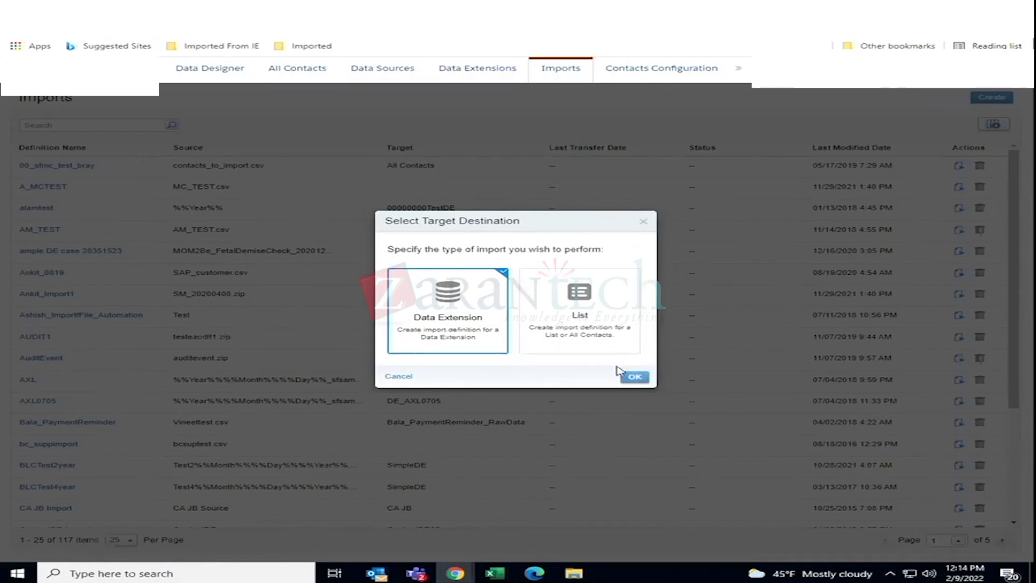
{"action": "left_click", "coordinate": [638, 379]}
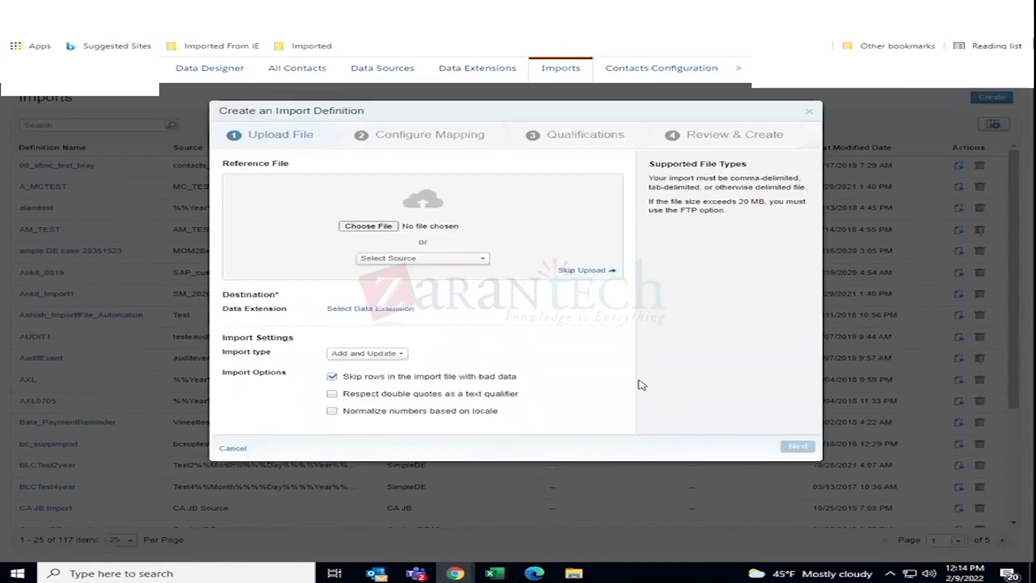
{"action": "left_click", "coordinate": [403, 259]}
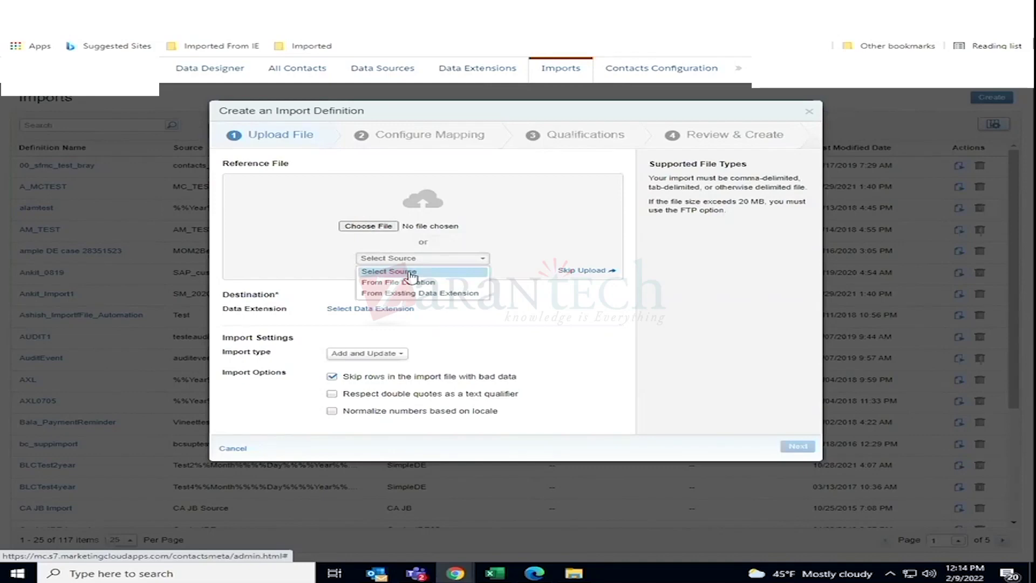
{"action": "left_click", "coordinate": [436, 324]}
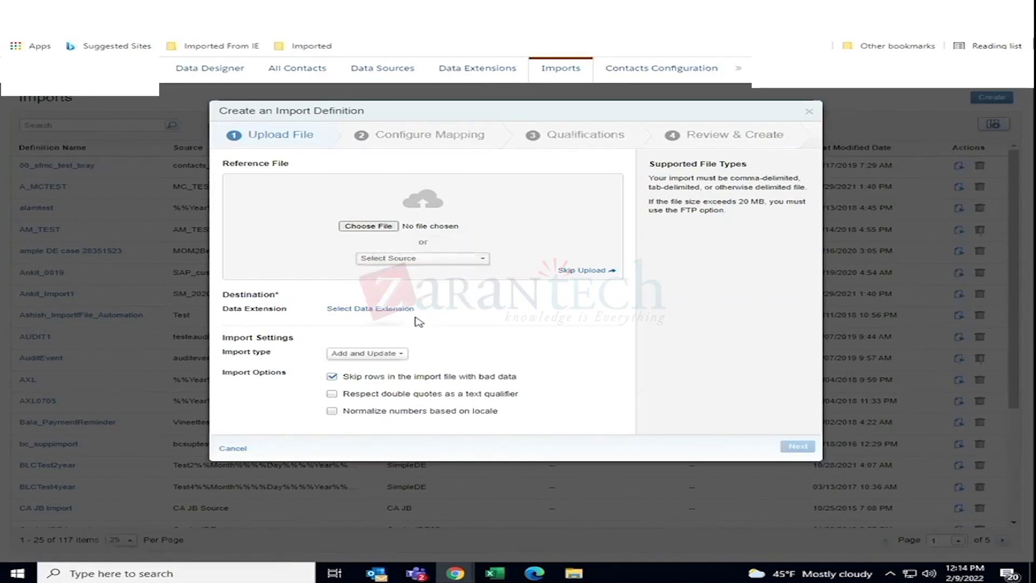
{"action": "left_click", "coordinate": [420, 262]}
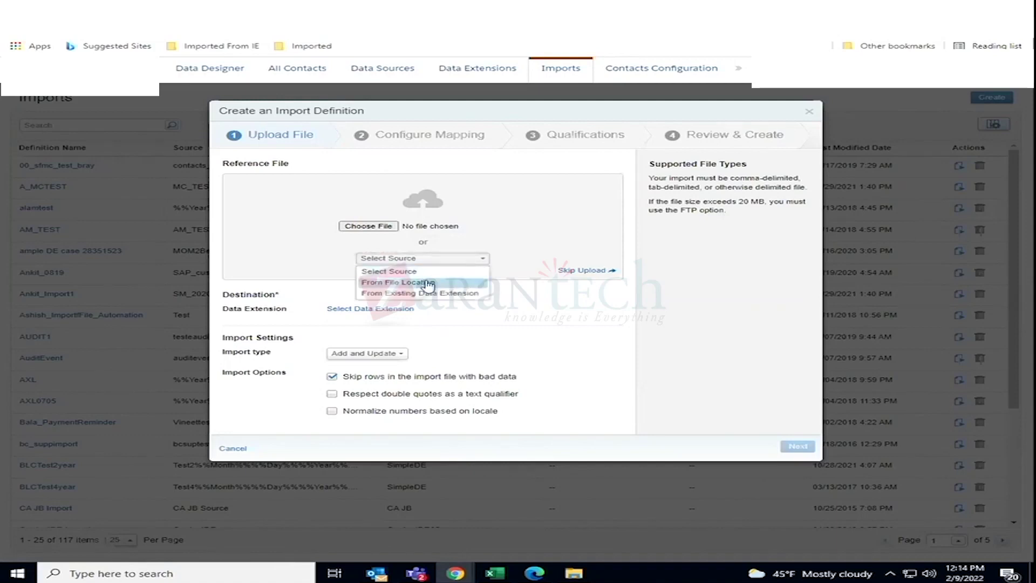
{"action": "left_click", "coordinate": [421, 282]}
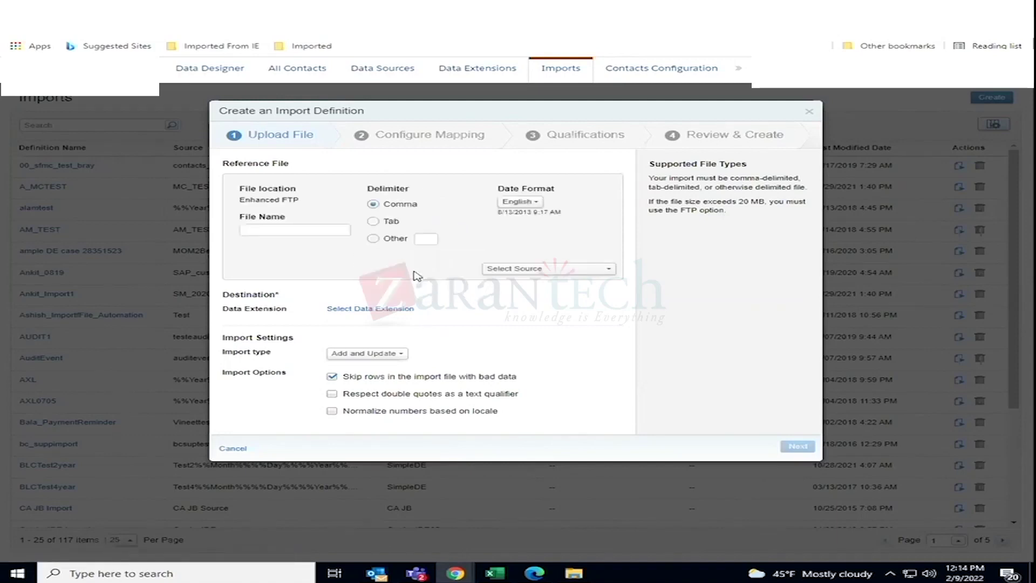
{"action": "left_click", "coordinate": [580, 273]}
{"action": "left_click", "coordinate": [580, 272]}
{"action": "left_click", "coordinate": [242, 456]}
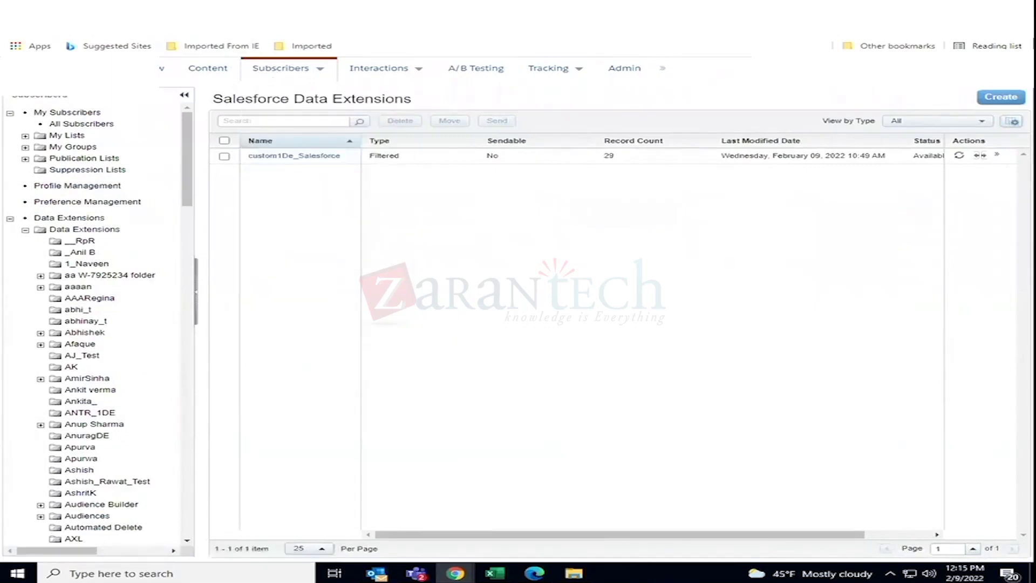
Open the Salesforce Data Extensions list in Email Studio to see which data extensions it holds
{"action": "left_click", "coordinate": [64, 29]}
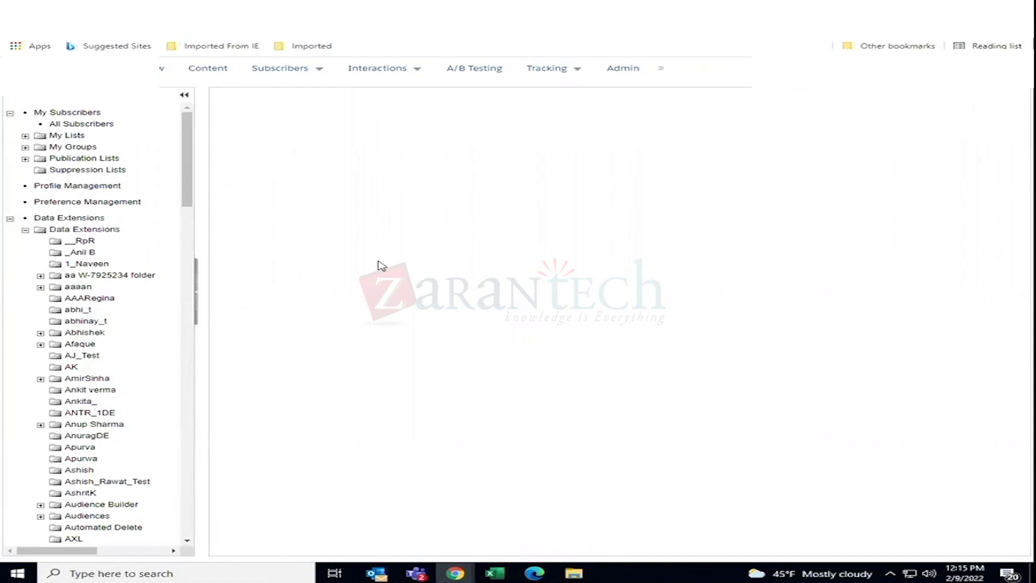
{"action": "mouse_move", "coordinate": [305, 72]}
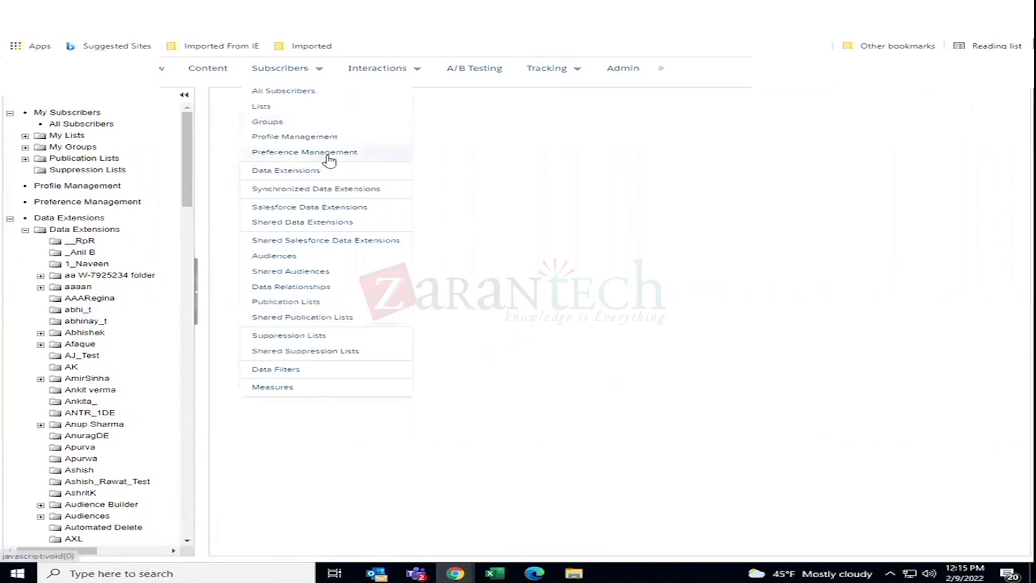
{"action": "left_click", "coordinate": [303, 212]}
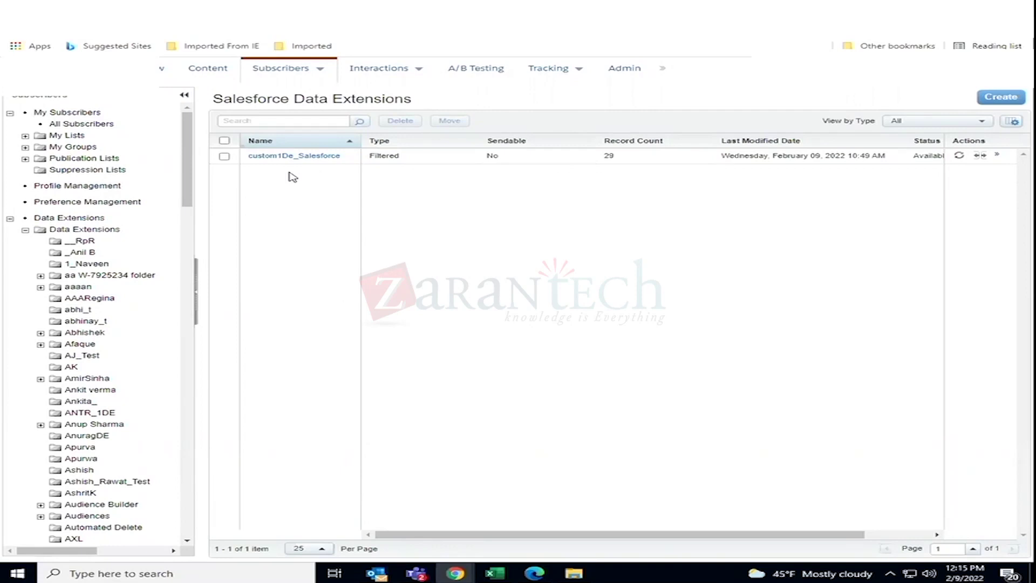
Search the standard Data Extensions list for "custom" and open the data extension customeDE_Sow
{"action": "mouse_move", "coordinate": [317, 69]}
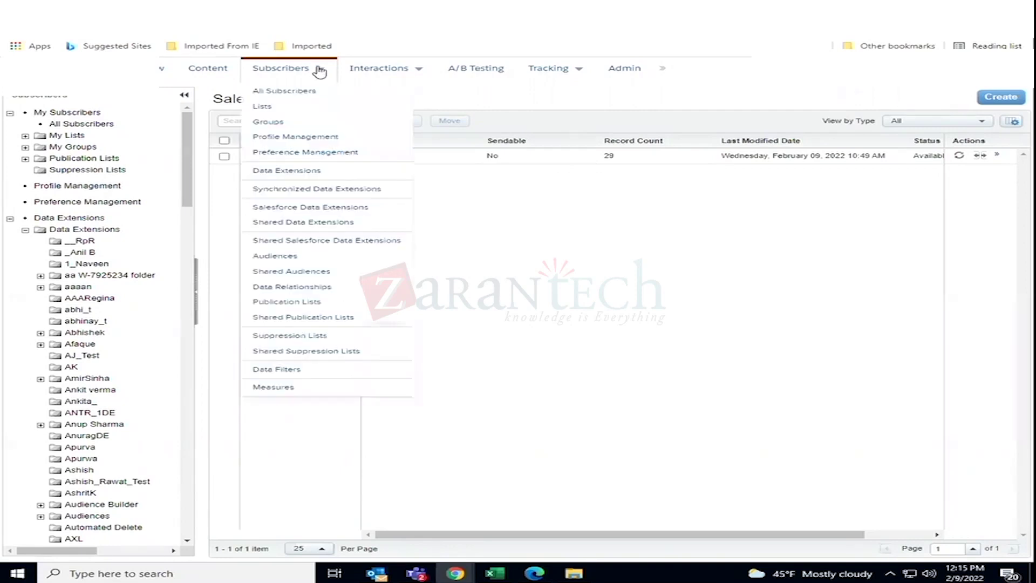
{"action": "left_click", "coordinate": [297, 170]}
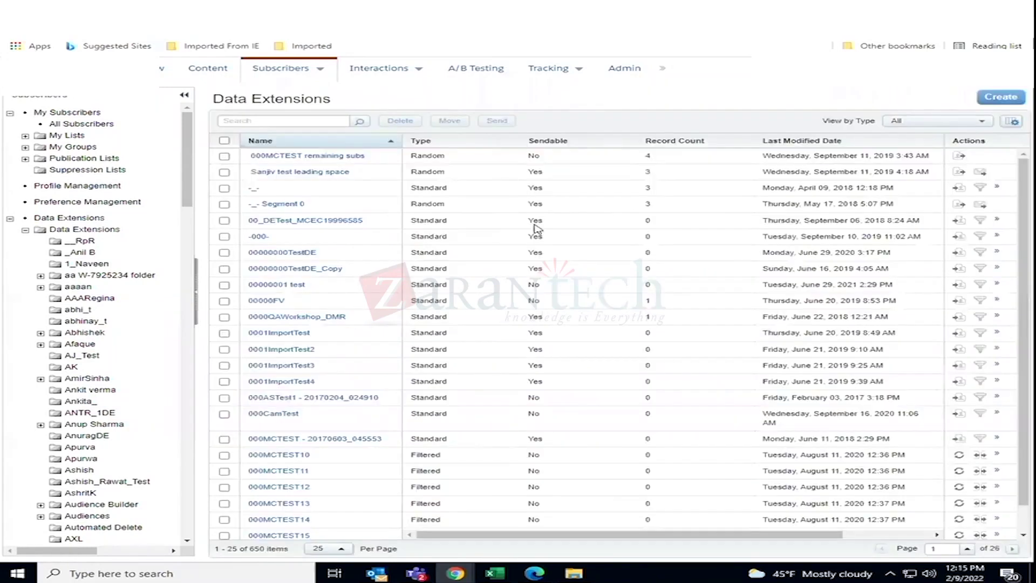
{"action": "left_click", "coordinate": [280, 124]}
{"action": "type", "text": "custom"}
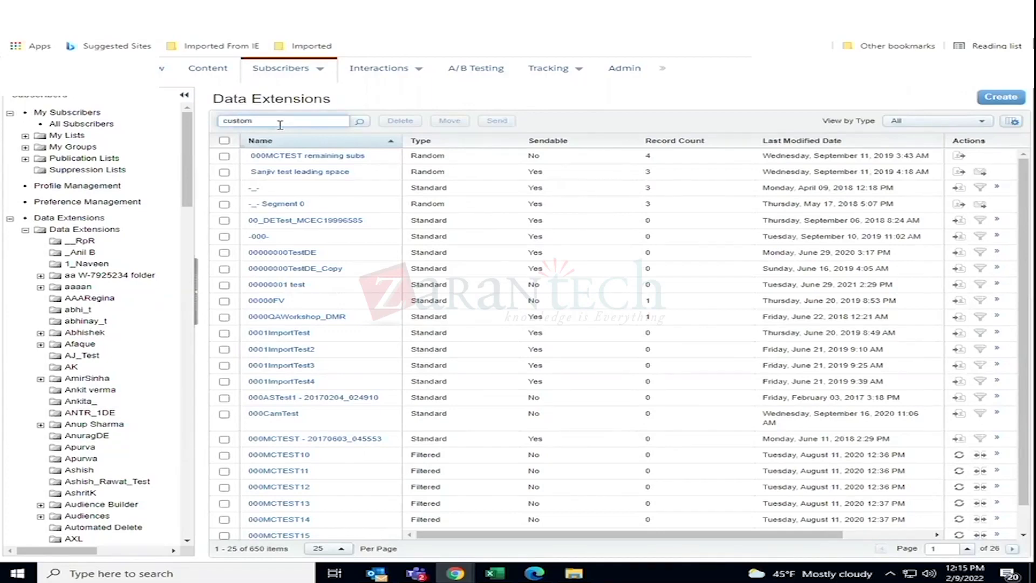
{"action": "key", "text": "Return"}
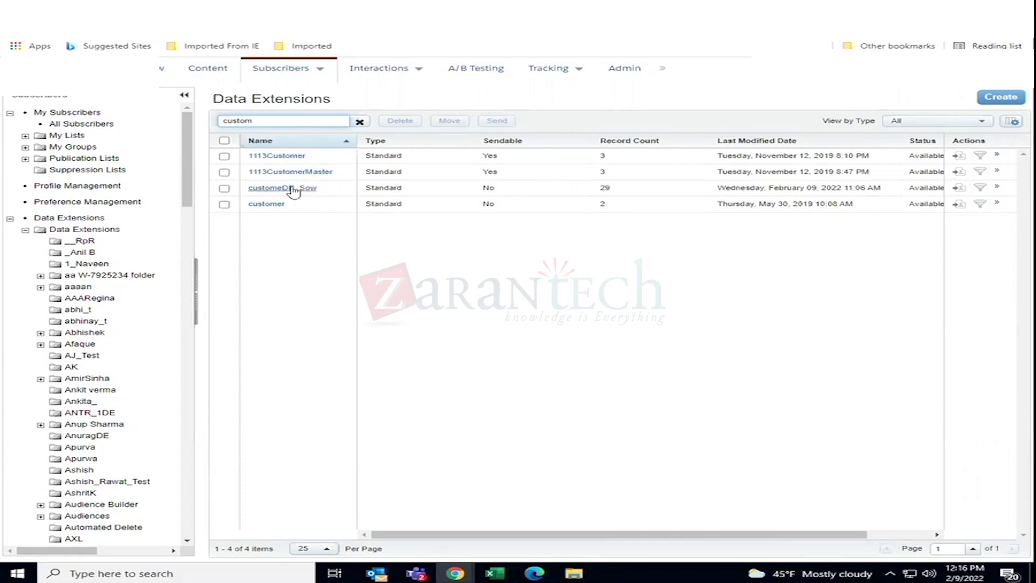
{"action": "left_click", "coordinate": [294, 189]}
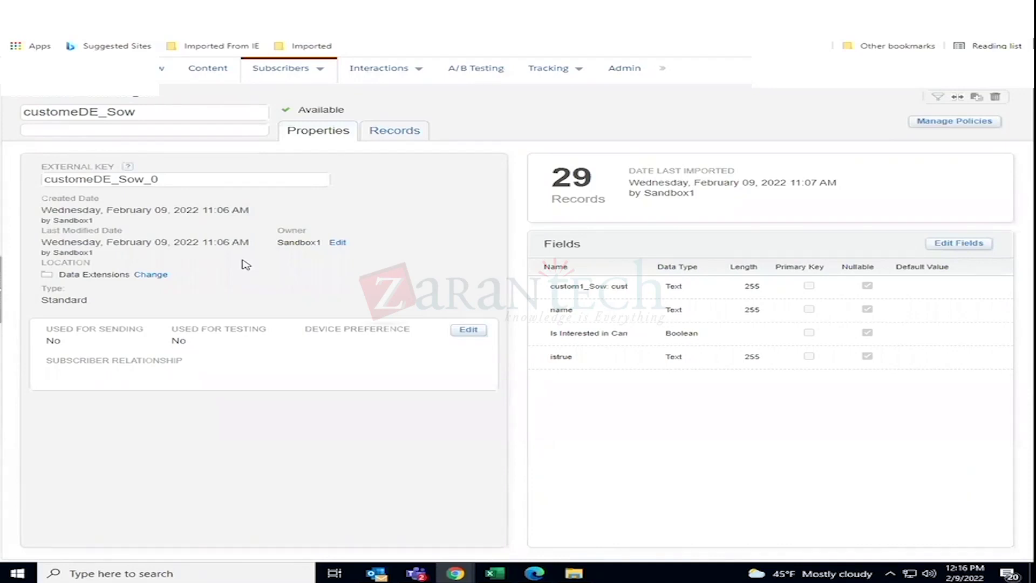
Change the location of customeDE_Sow to the Salesforce Data Extensions folder and check it in that folder's list
{"action": "left_click", "coordinate": [152, 277]}
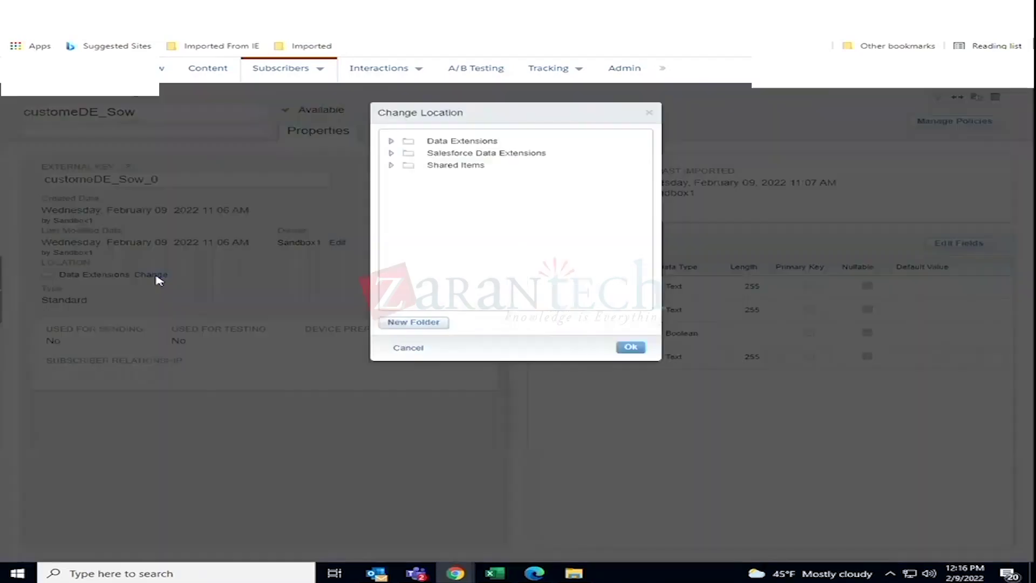
{"action": "left_click", "coordinate": [391, 153]}
{"action": "left_click", "coordinate": [434, 154]}
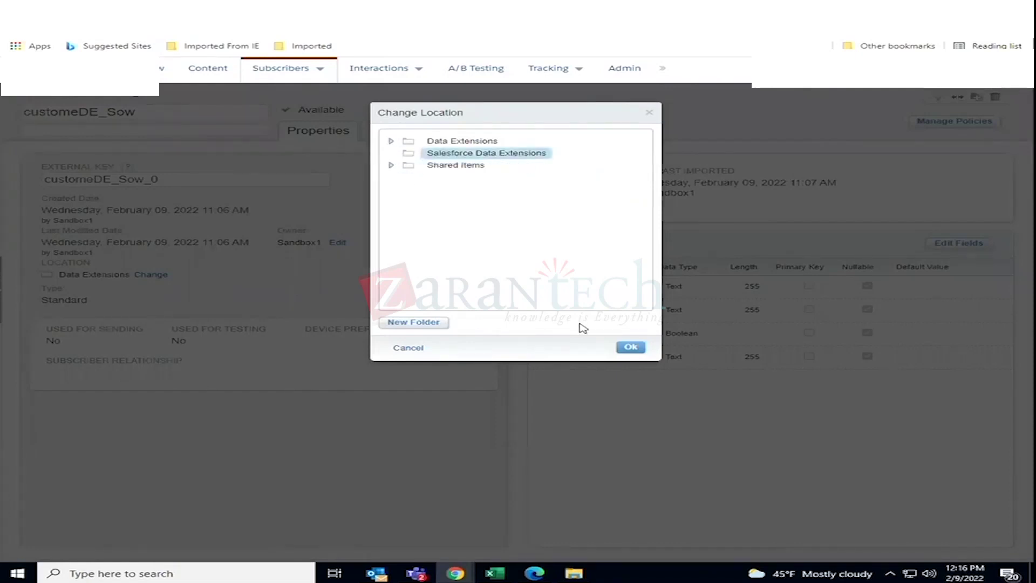
{"action": "left_click", "coordinate": [631, 348]}
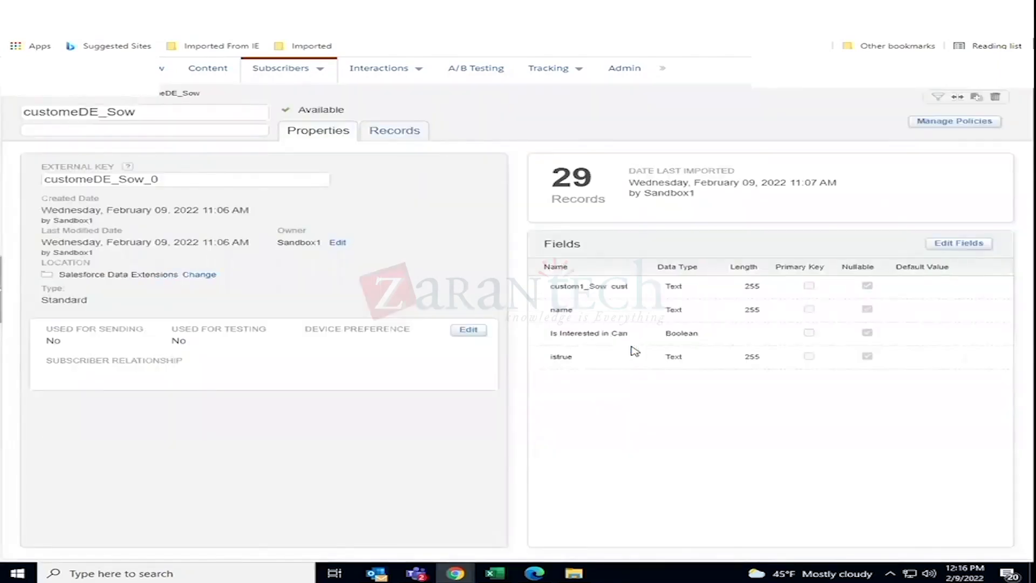
{"action": "left_click", "coordinate": [86, 100]}
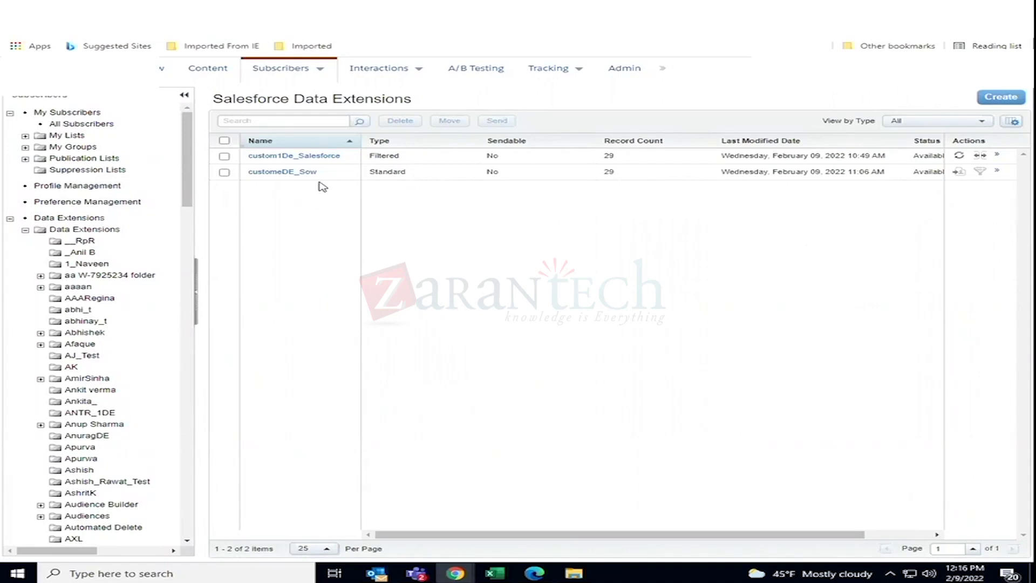
{"action": "left_click_drag", "start_coordinate": [319, 172], "coordinate": [244, 178]}
Open the list of import activities under Email Studio's interactions
{"action": "mouse_move", "coordinate": [319, 71]}
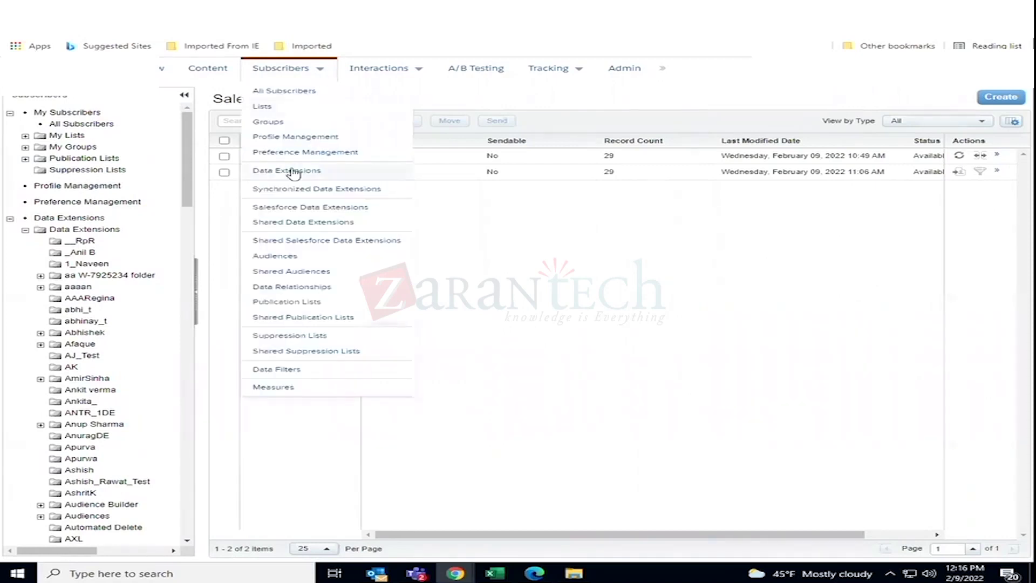
{"action": "mouse_move", "coordinate": [378, 69]}
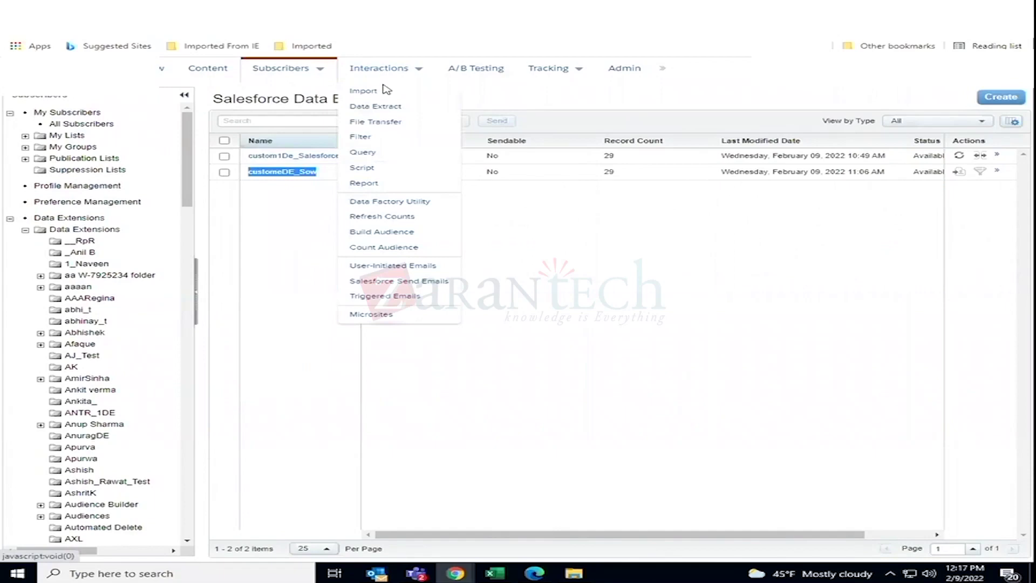
{"action": "left_click", "coordinate": [365, 92]}
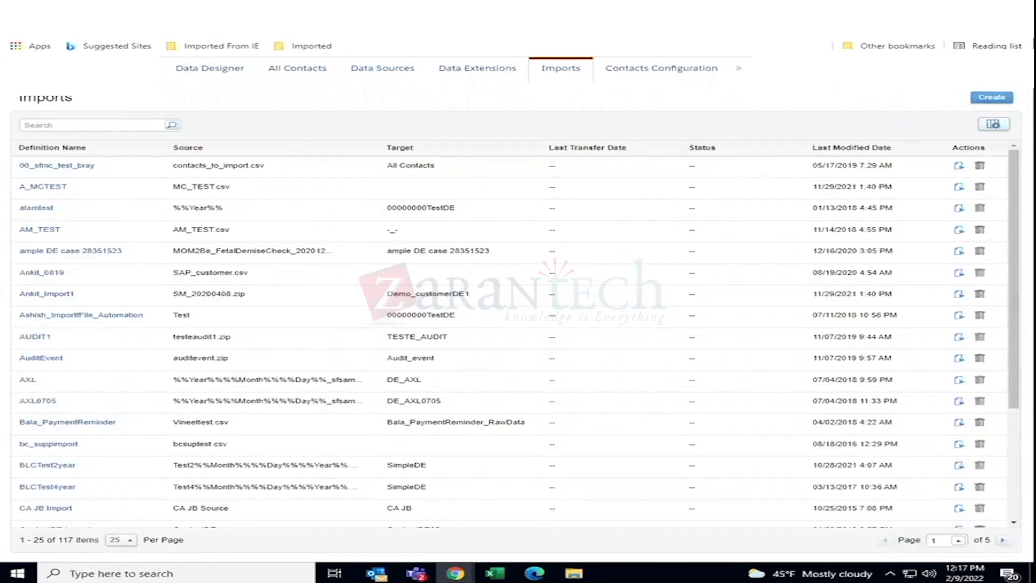
{"action": "mouse_move", "coordinate": [33, 132]}
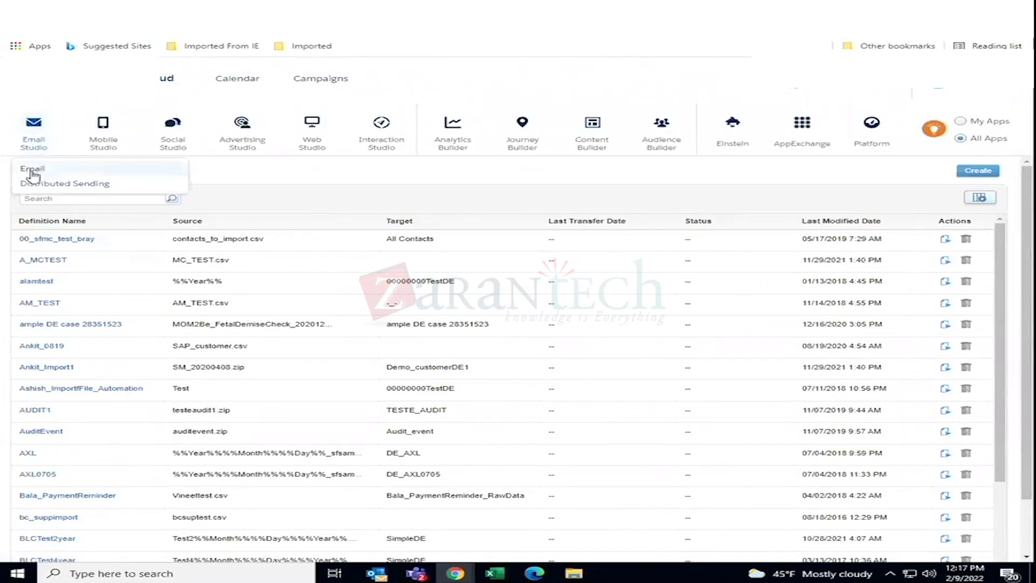
{"action": "left_click", "coordinate": [33, 172]}
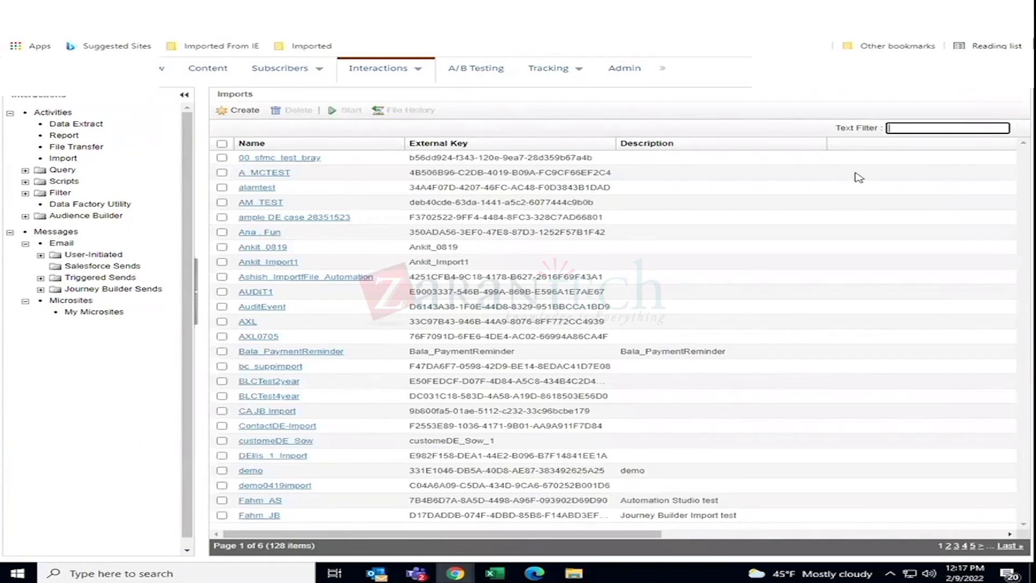
Filter the import activities by "custom" and open the customeDE_Sow import to examine its source and update settings
{"action": "type", "text": "cu"}
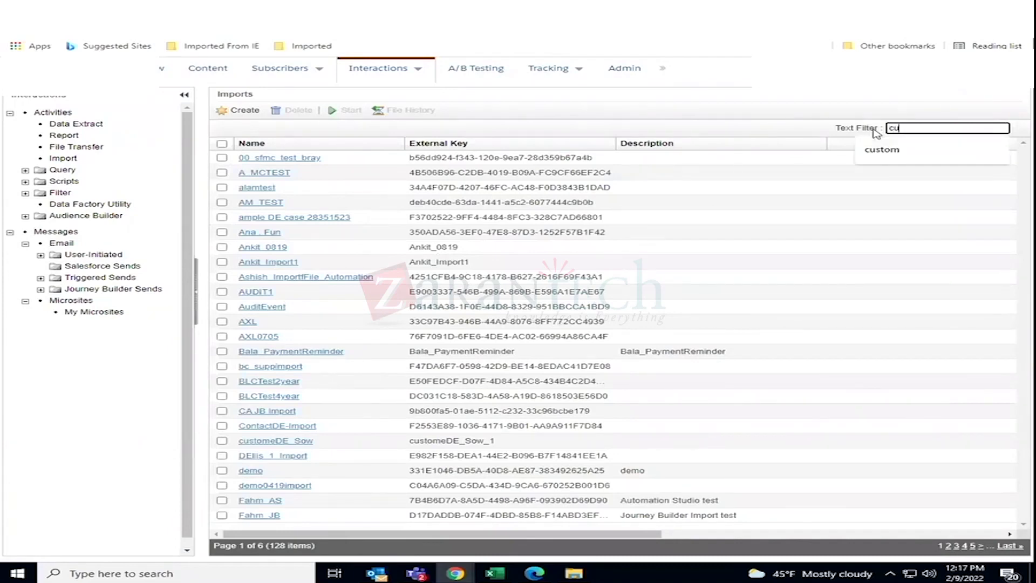
{"action": "type", "text": "stom"}
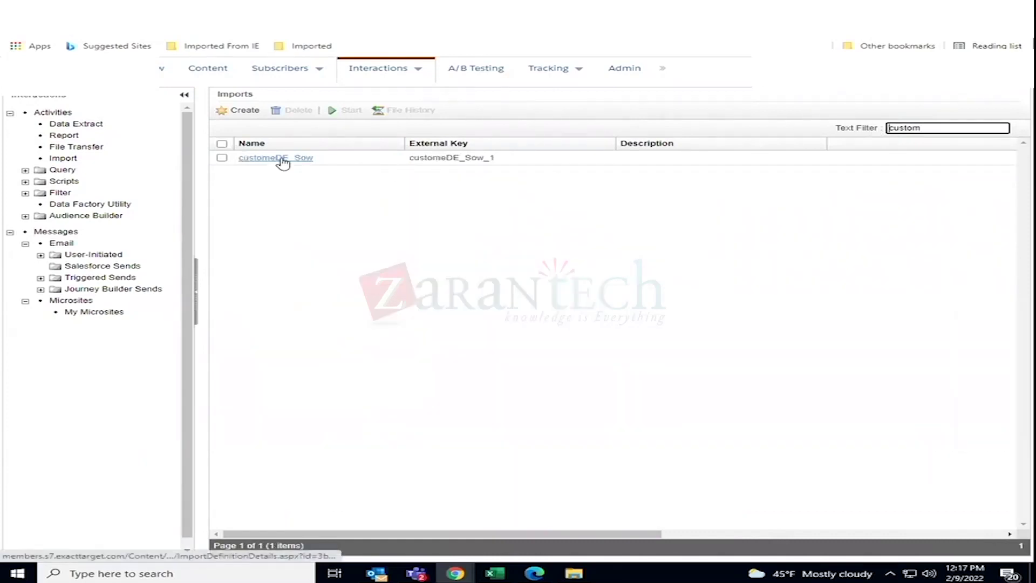
{"action": "left_click", "coordinate": [281, 159]}
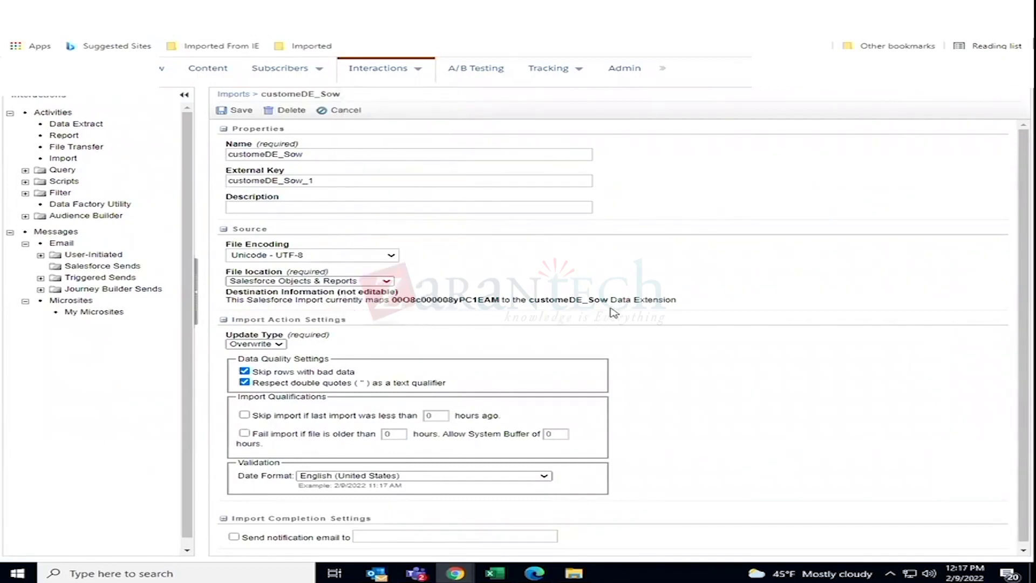
{"action": "scroll", "coordinate": [540, 330], "scroll_direction": "down", "scroll_amount": 1}
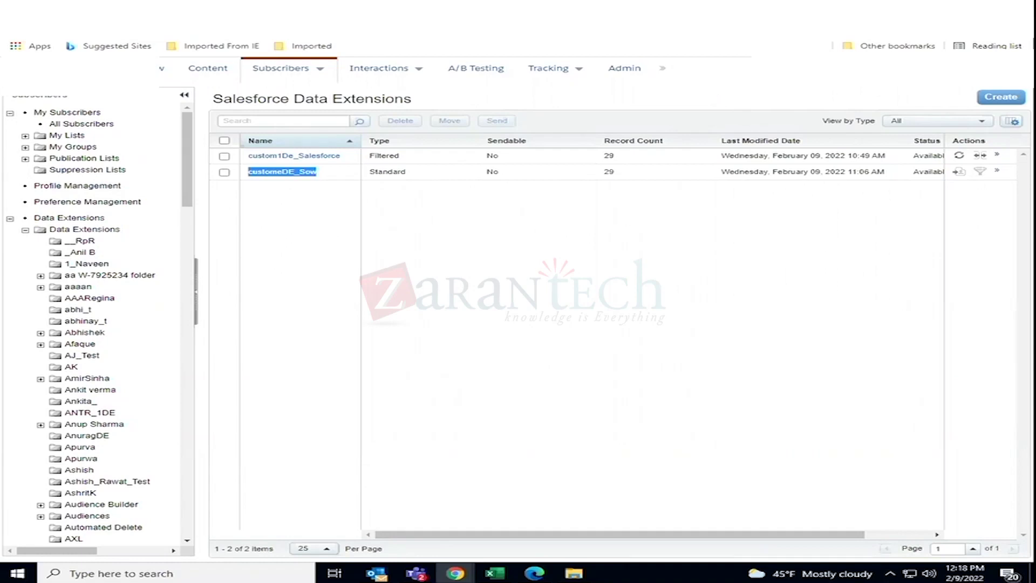
Switch to the Salesforce org, open Marketing Cloud's Email Send form, and check the recipient type options, keeping Report
{"action": "key", "text": "ctrl+Tab"}
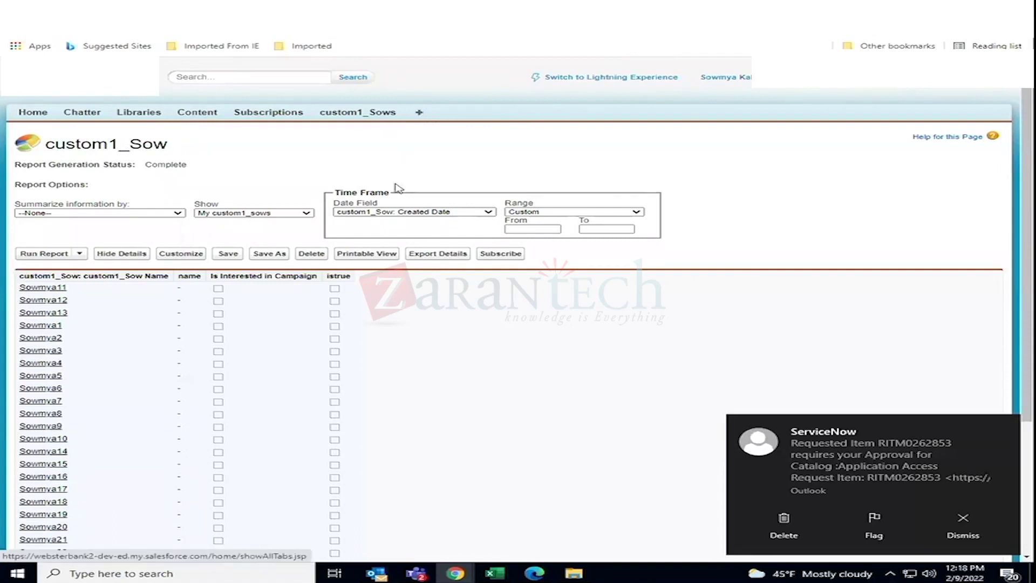
{"action": "left_click", "coordinate": [421, 116]}
{"action": "scroll", "coordinate": [718, 432], "scroll_direction": "down", "scroll_amount": 2}
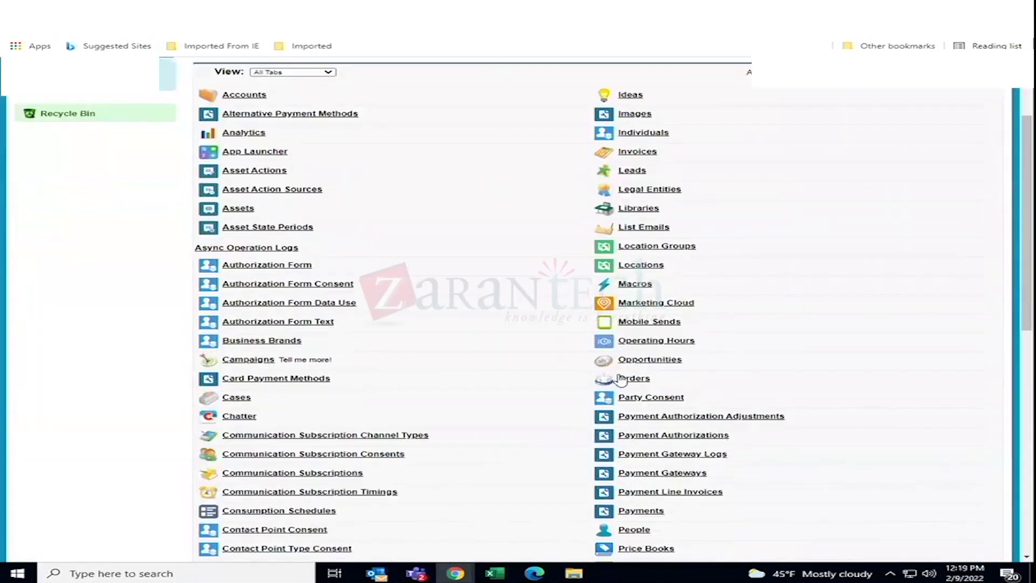
{"action": "left_click", "coordinate": [637, 306]}
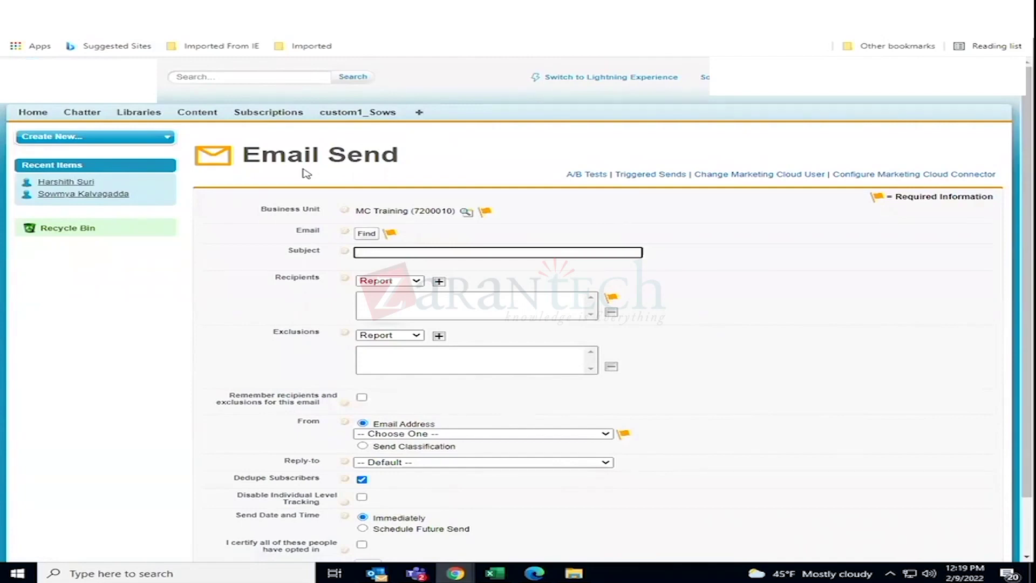
{"action": "left_click", "coordinate": [397, 281]}
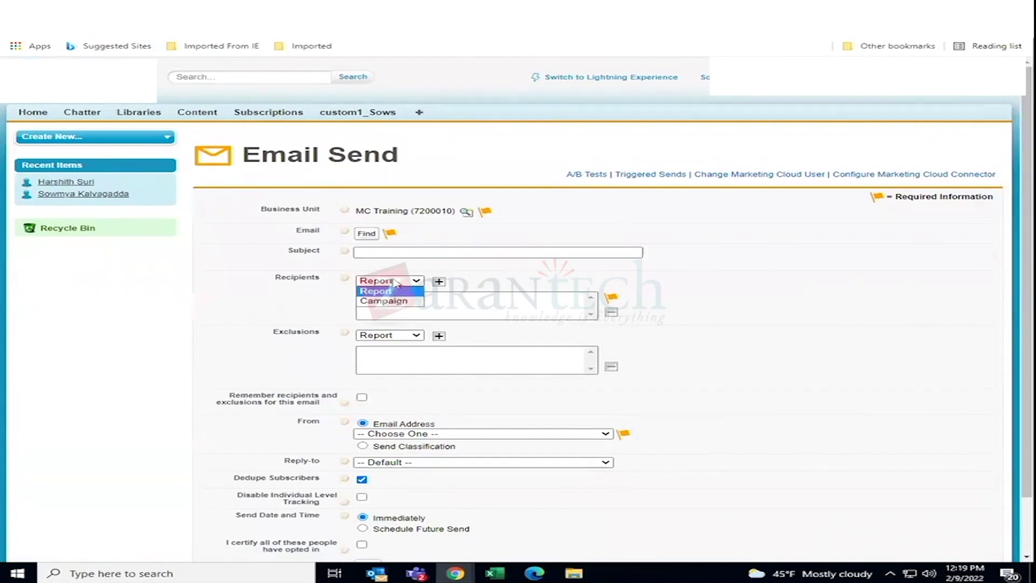
{"action": "left_click", "coordinate": [397, 281]}
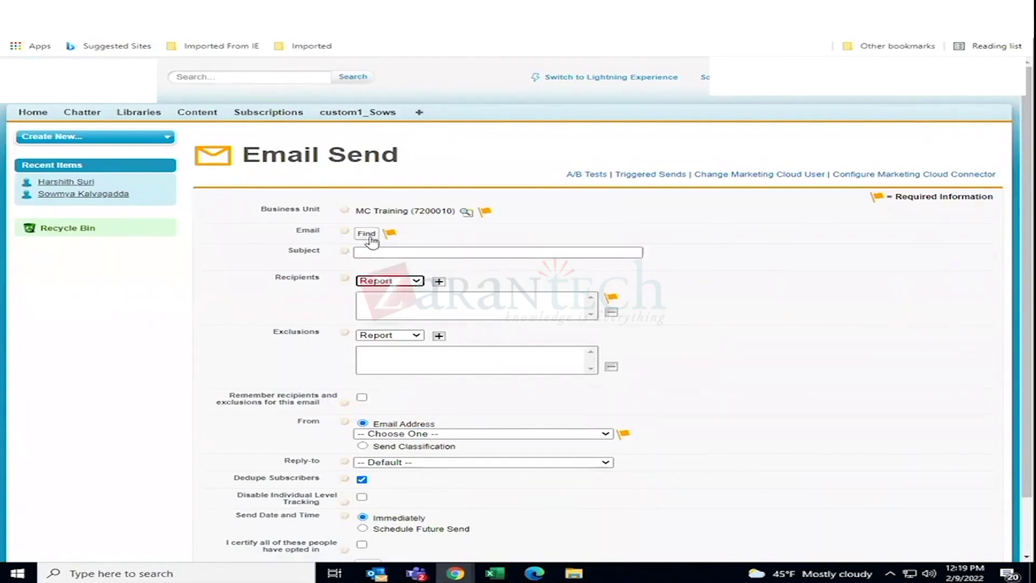
Select the Content Builder email "!!! Onboarding Email - 20180412_203501" as the email to send
{"action": "left_click", "coordinate": [369, 235]}
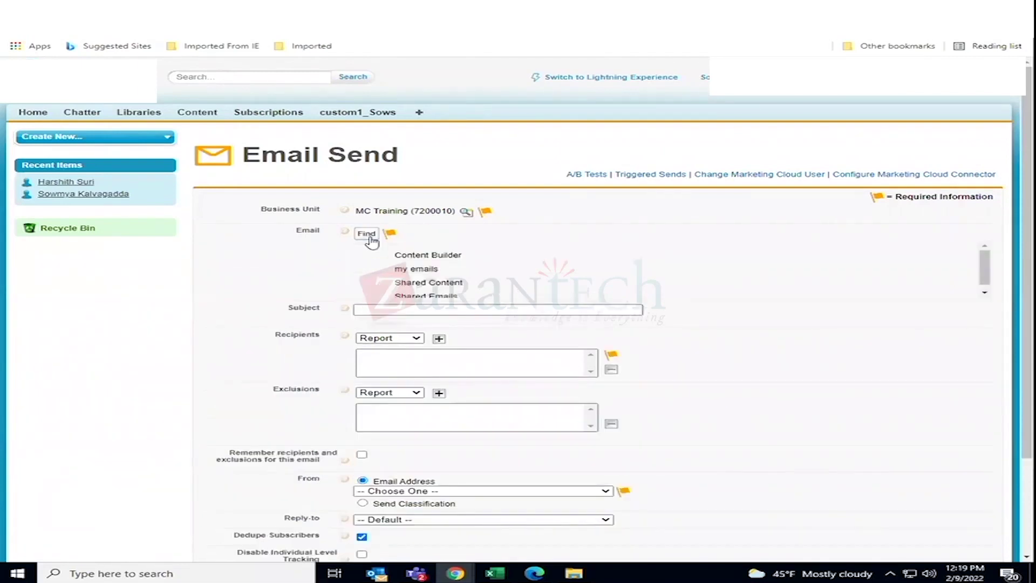
{"action": "left_click", "coordinate": [431, 251]}
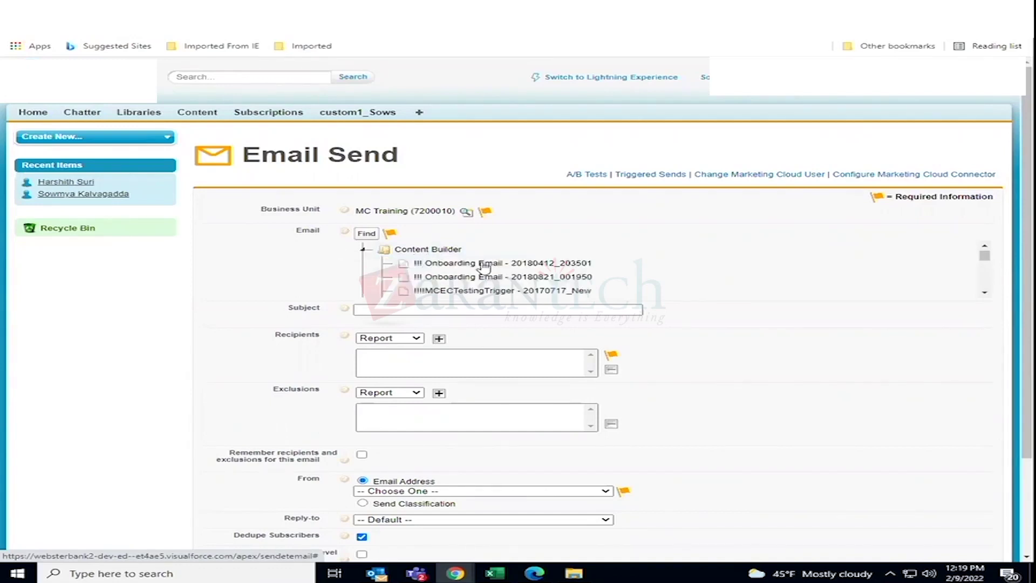
{"action": "left_click", "coordinate": [484, 264]}
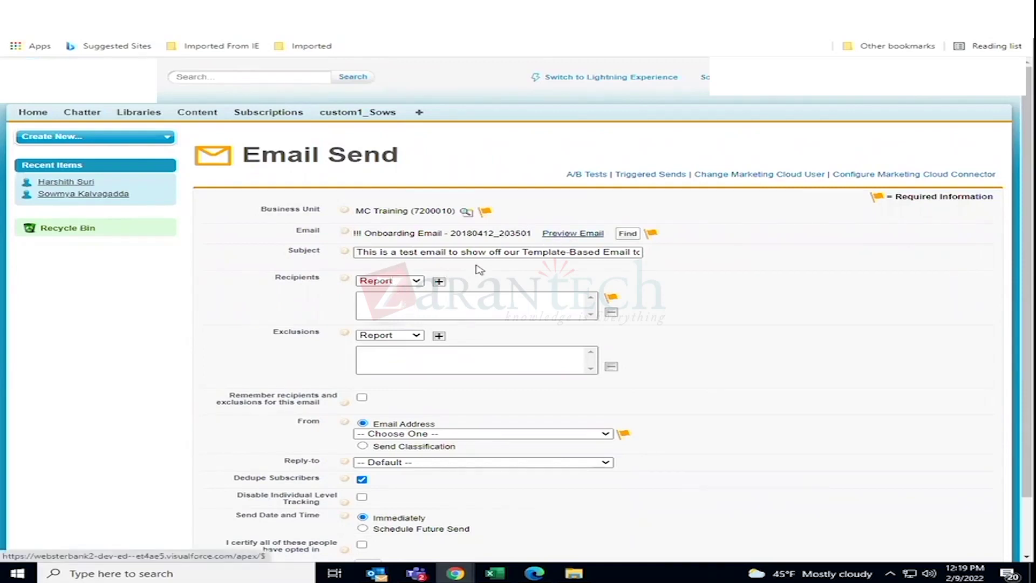
Keep Report as the recipient type and try to add the custom1_Sow report from the Marketing Cloud Admin folder as recipients
{"action": "left_click", "coordinate": [410, 281]}
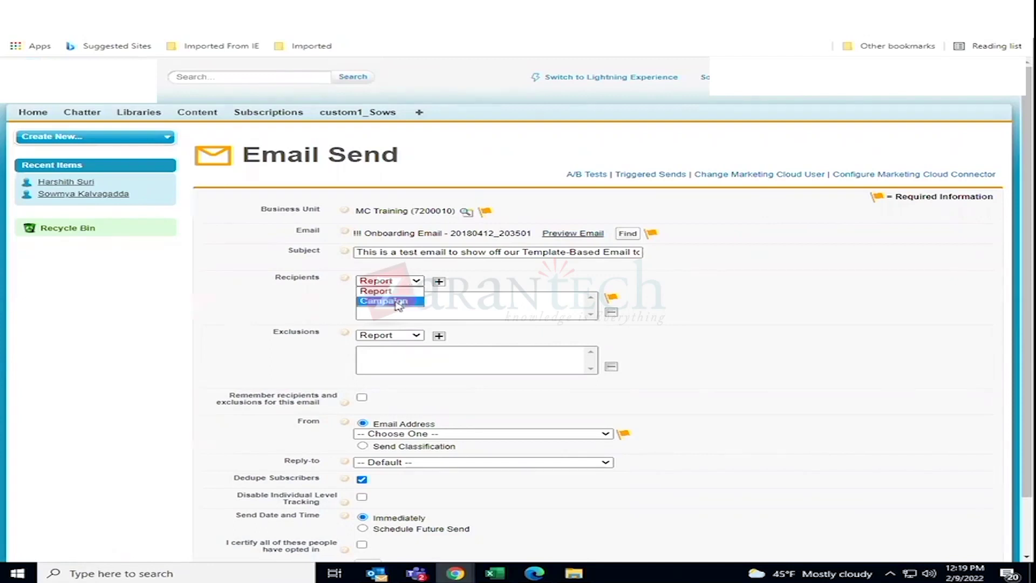
{"action": "left_click", "coordinate": [406, 293]}
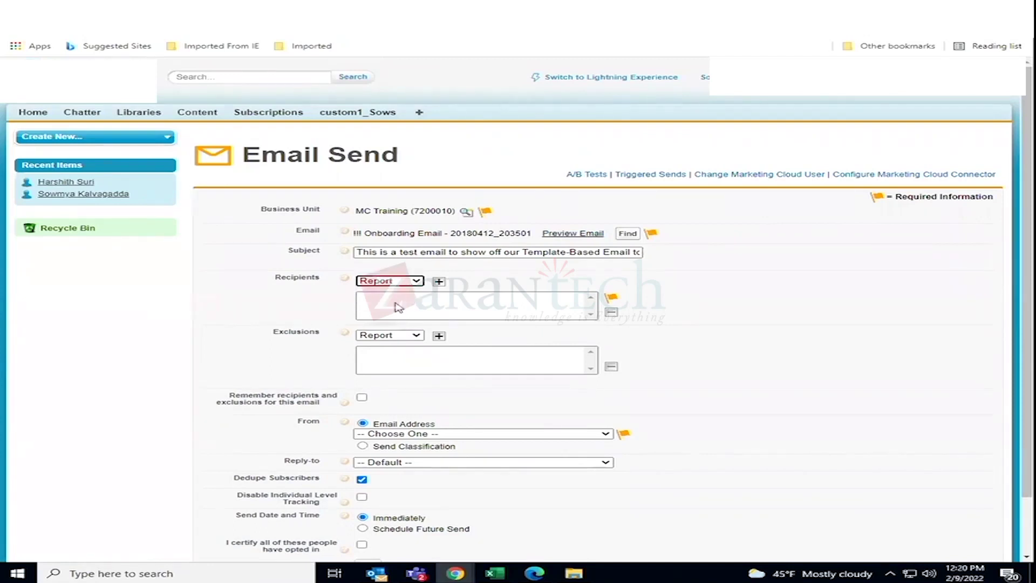
{"action": "left_click", "coordinate": [443, 282]}
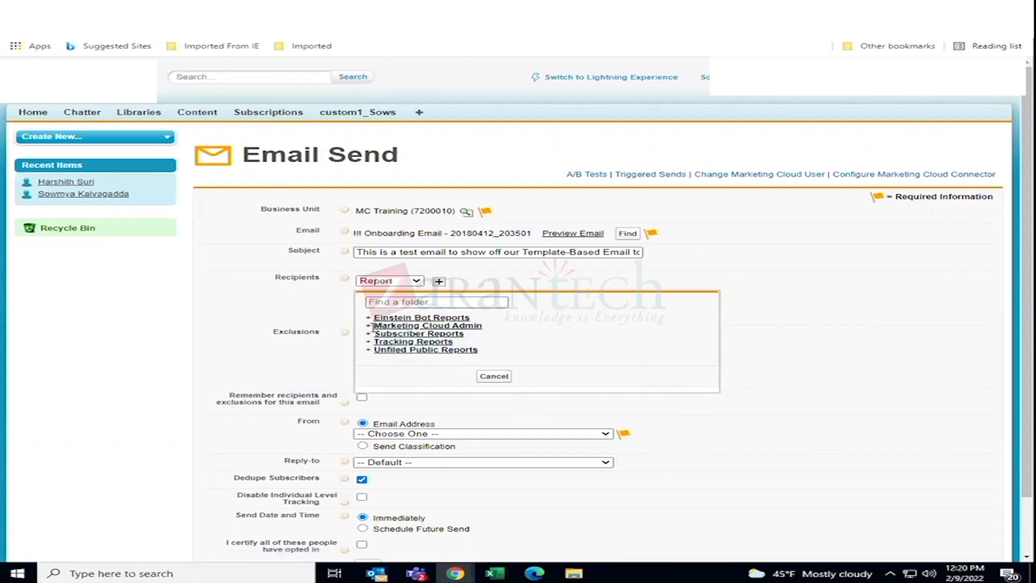
{"action": "left_click", "coordinate": [402, 326]}
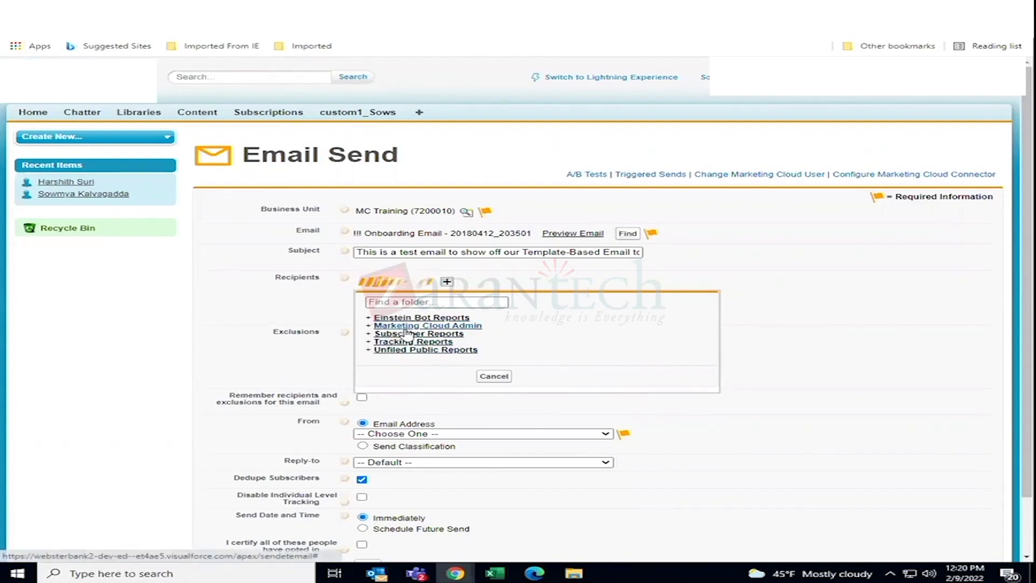
{"action": "left_click", "coordinate": [398, 335]}
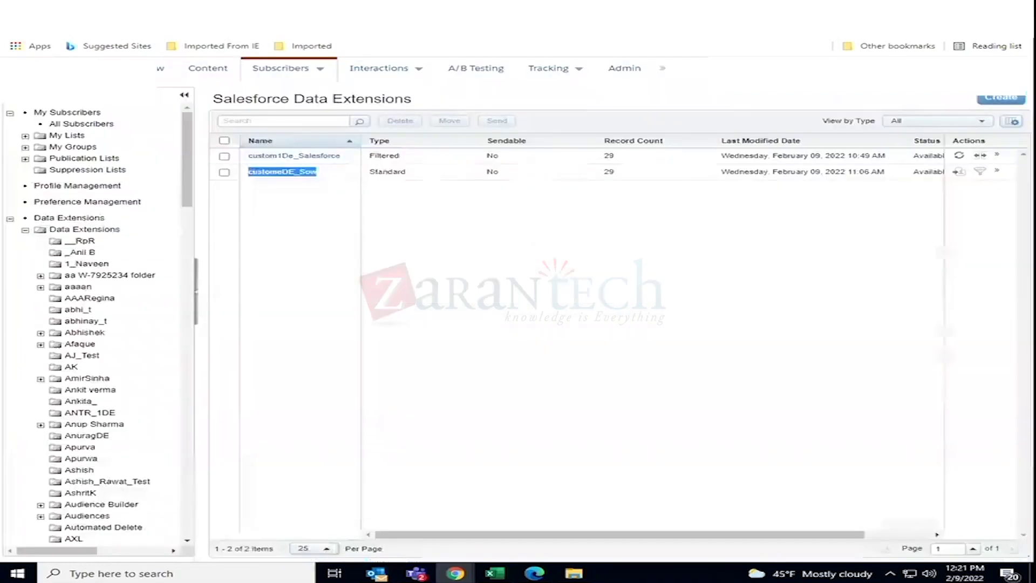
Switch to Email Studio, examine the records and properties of custom1De_Salesforce, and return to the Salesforce Data Extensions list
{"action": "mouse_move", "coordinate": [281, 68]}
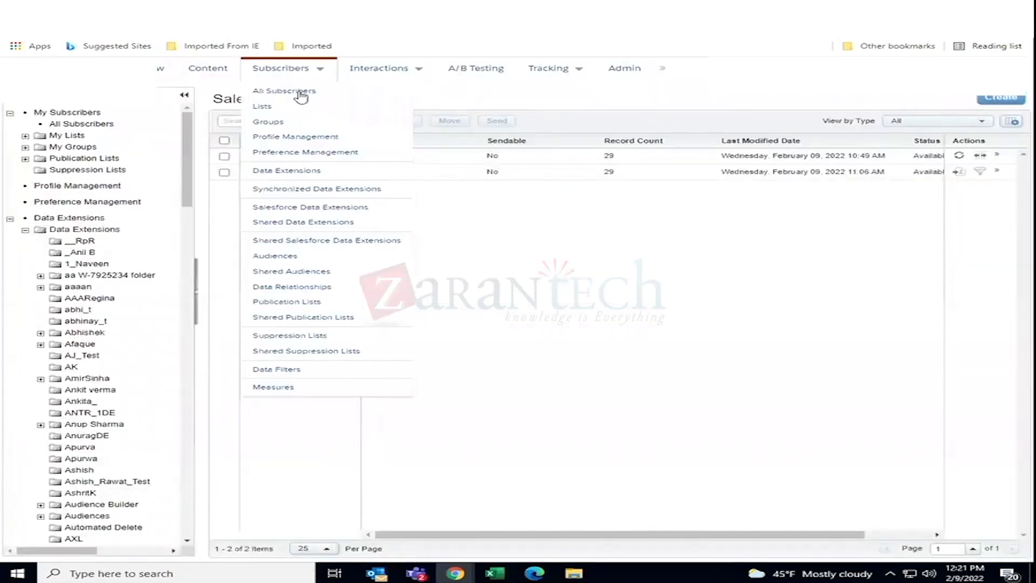
{"action": "left_click", "coordinate": [316, 207]}
{"action": "left_click", "coordinate": [305, 157]}
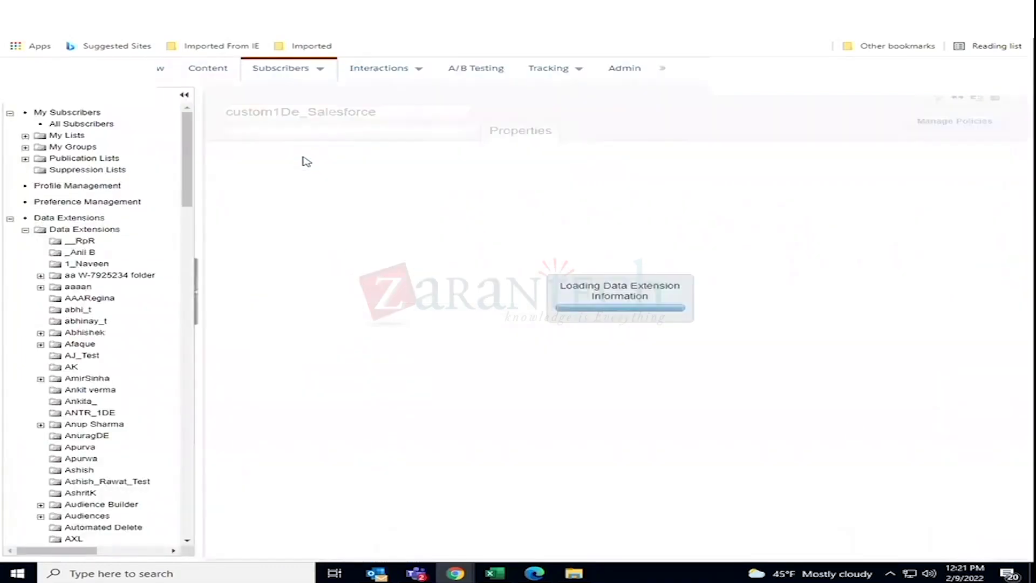
{"action": "left_click", "coordinate": [376, 135]}
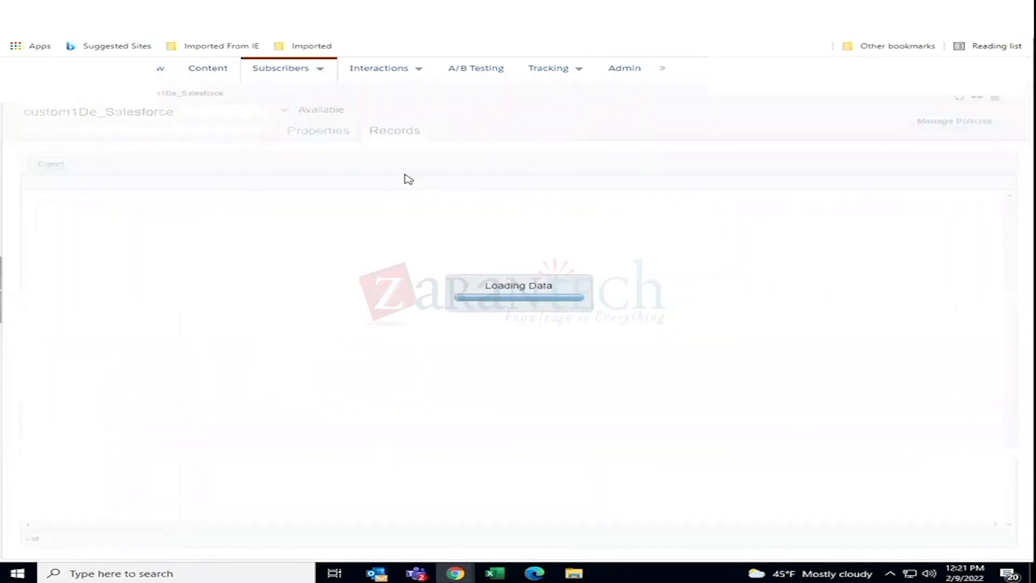
{"action": "left_click", "coordinate": [310, 136]}
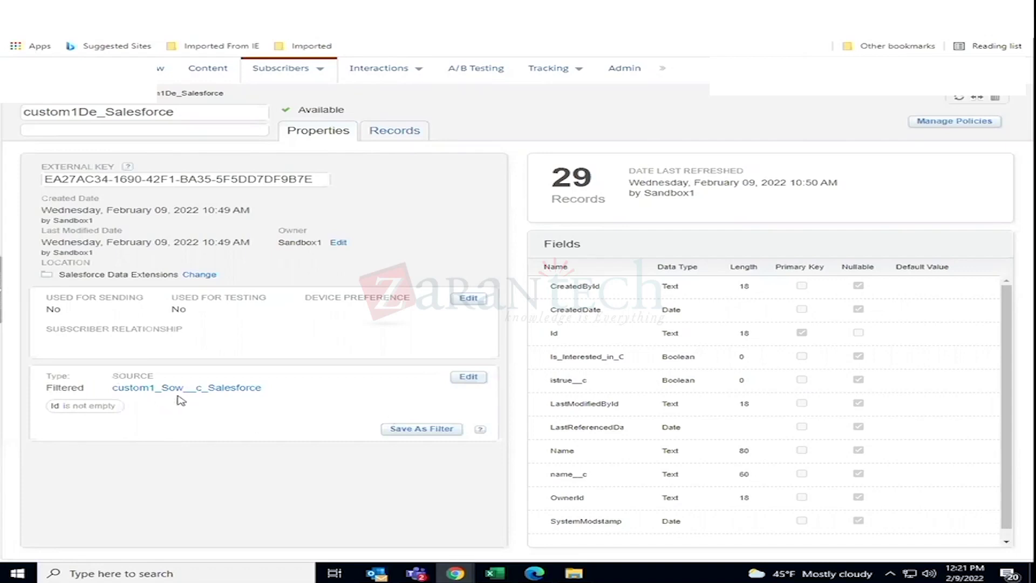
{"action": "left_click", "coordinate": [310, 73]}
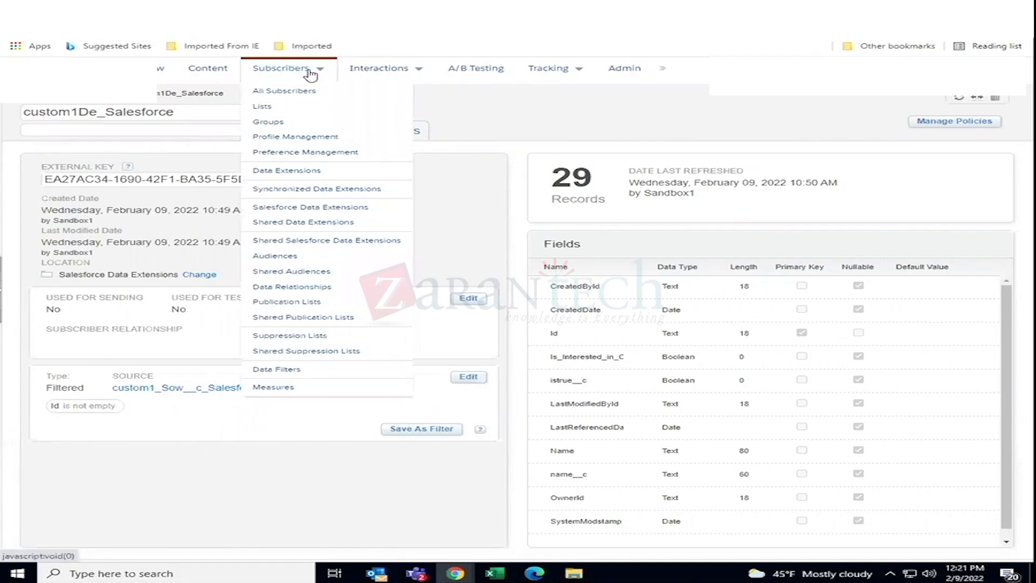
{"action": "left_click", "coordinate": [311, 209]}
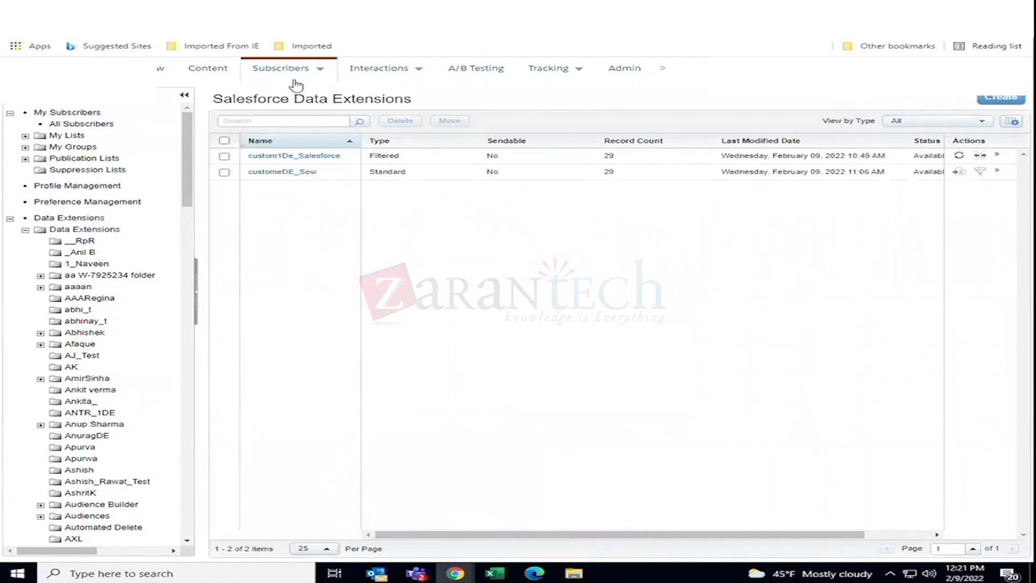
Open the synchronized data extension Contact_Salesforce and define a filtered data extension from it with the condition _ContactKey is not empty
{"action": "mouse_move", "coordinate": [298, 78]}
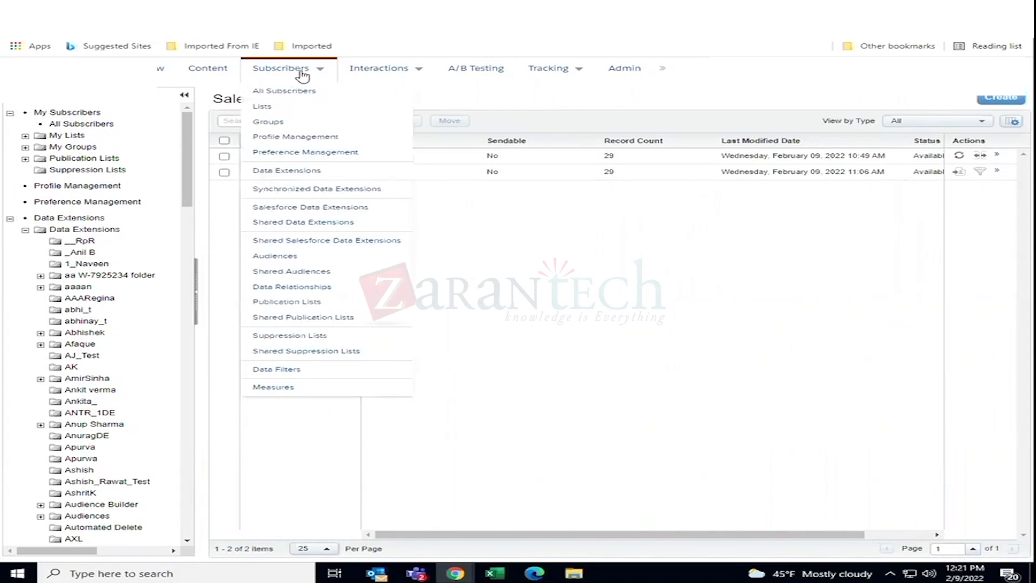
{"action": "left_click", "coordinate": [312, 189]}
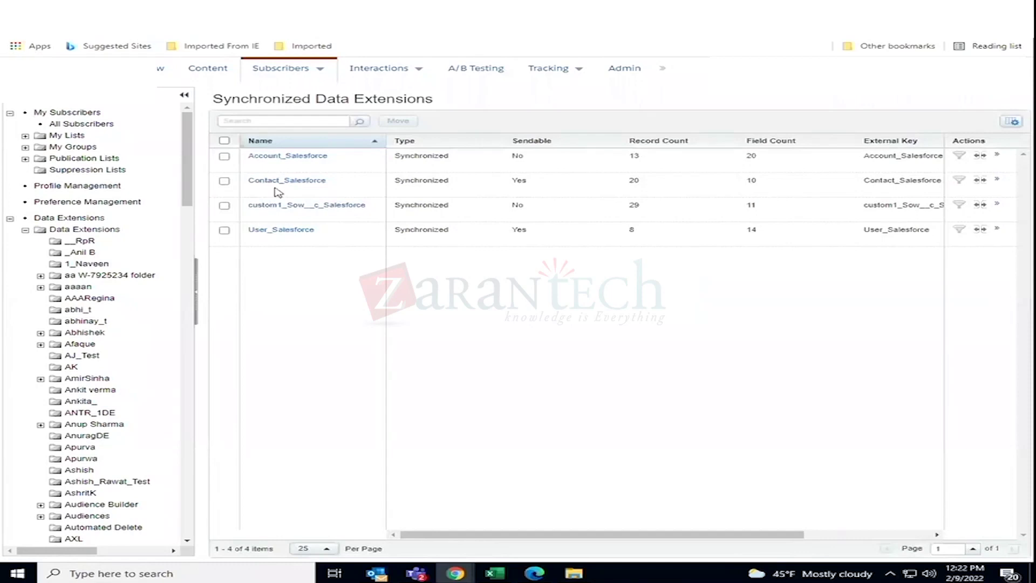
{"action": "left_click", "coordinate": [274, 184]}
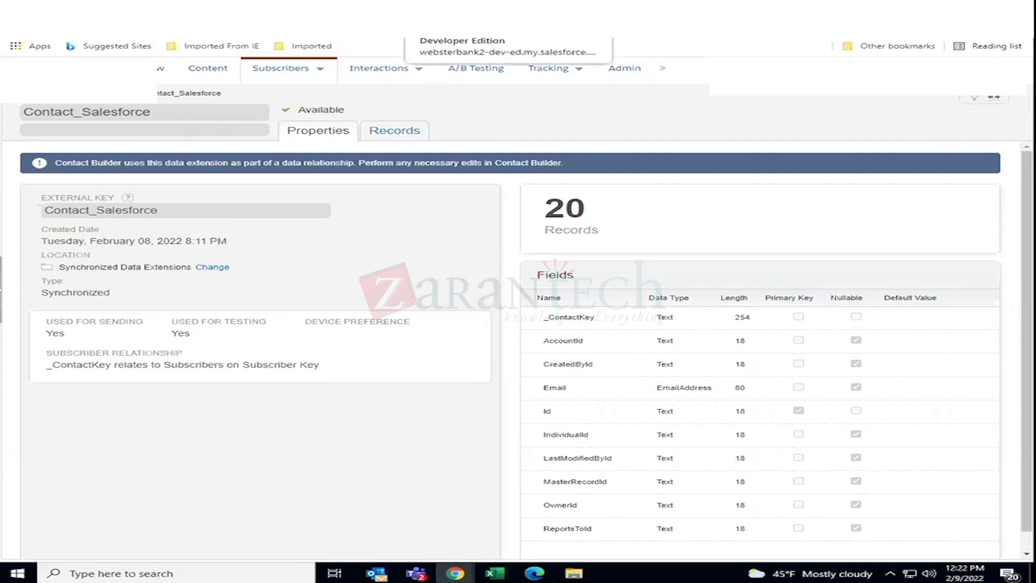
{"action": "left_click", "coordinate": [980, 103]}
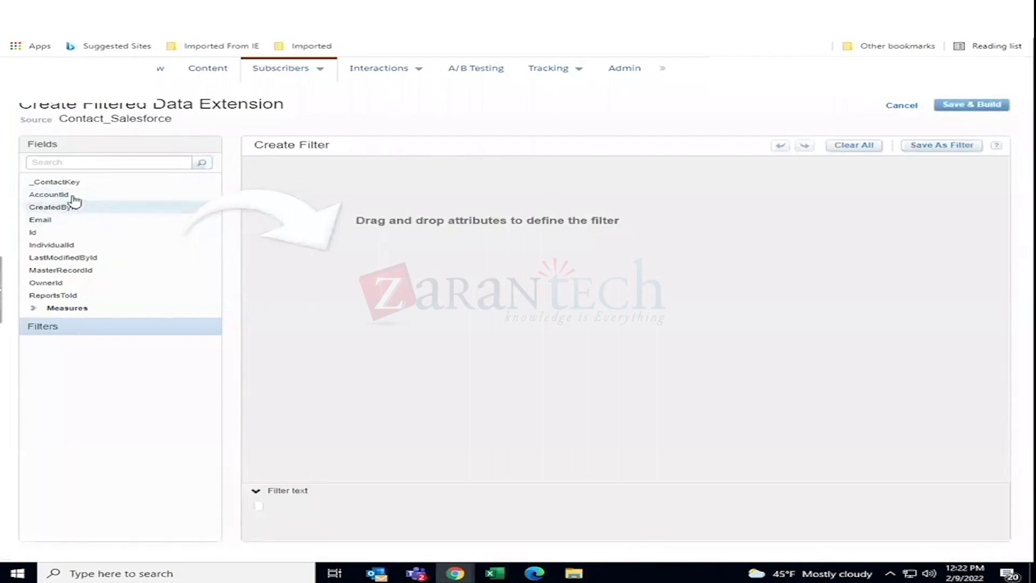
{"action": "left_click_drag", "start_coordinate": [81, 184], "coordinate": [314, 185]}
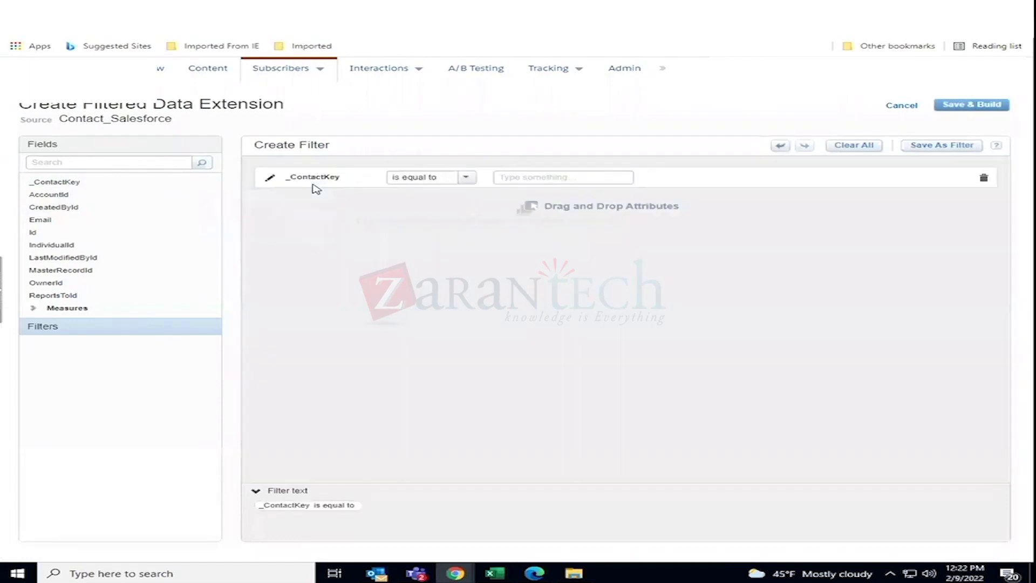
{"action": "left_click", "coordinate": [466, 177]}
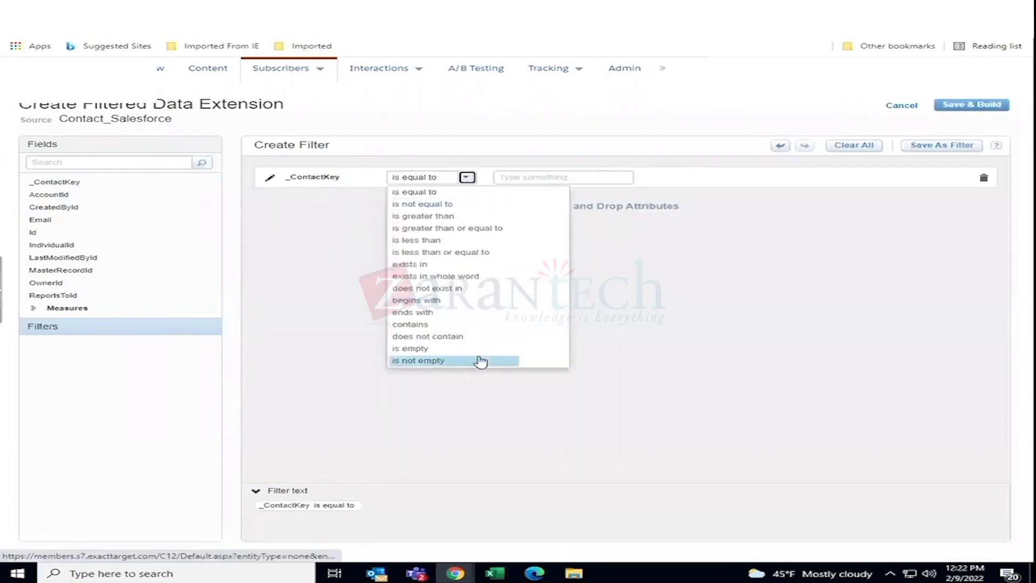
{"action": "left_click", "coordinate": [475, 361]}
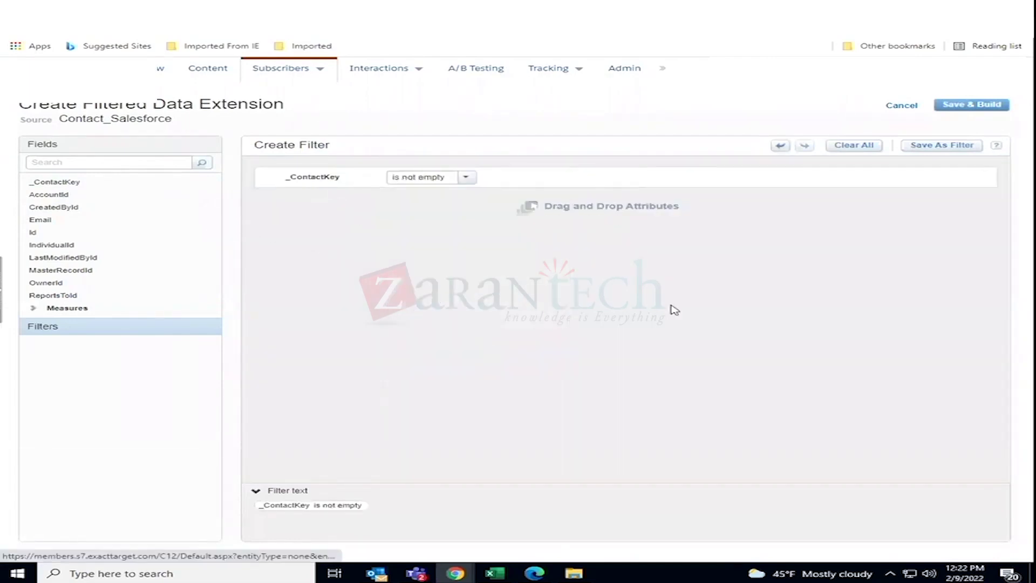
{"action": "left_click", "coordinate": [932, 154]}
{"action": "left_click", "coordinate": [483, 140]}
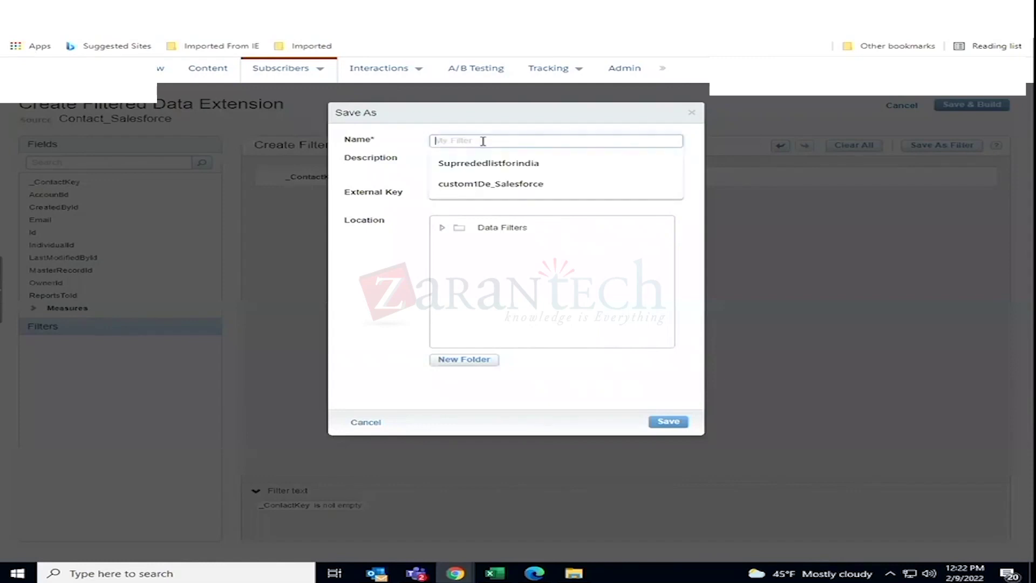
{"action": "left_click", "coordinate": [365, 423]}
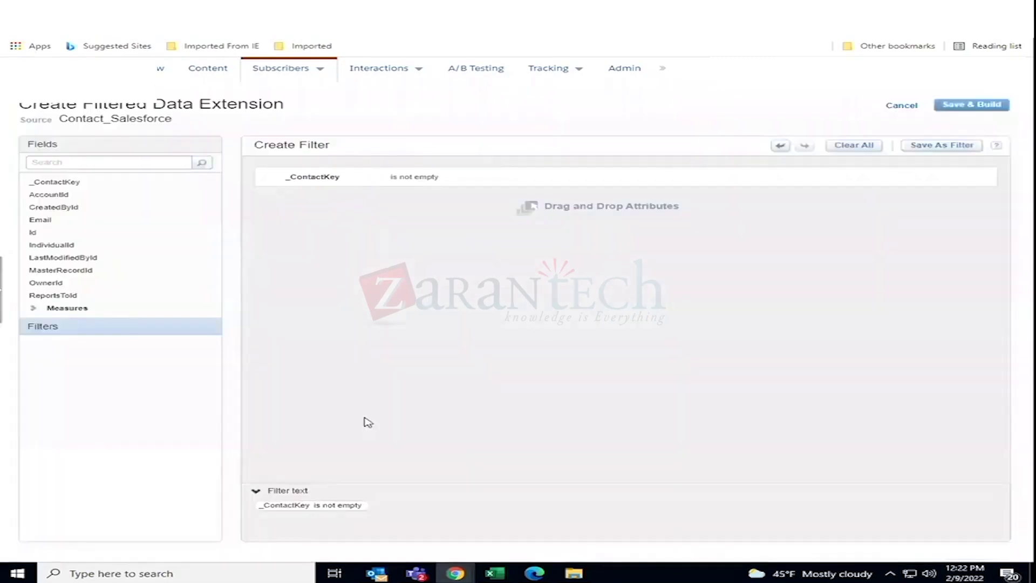
Save and build the filtered data extension as Contacts_salesforce in the Salesforce Data Extensions folder, and reopen it from that folder's list
{"action": "left_click", "coordinate": [971, 105]}
{"action": "left_click", "coordinate": [491, 240]}
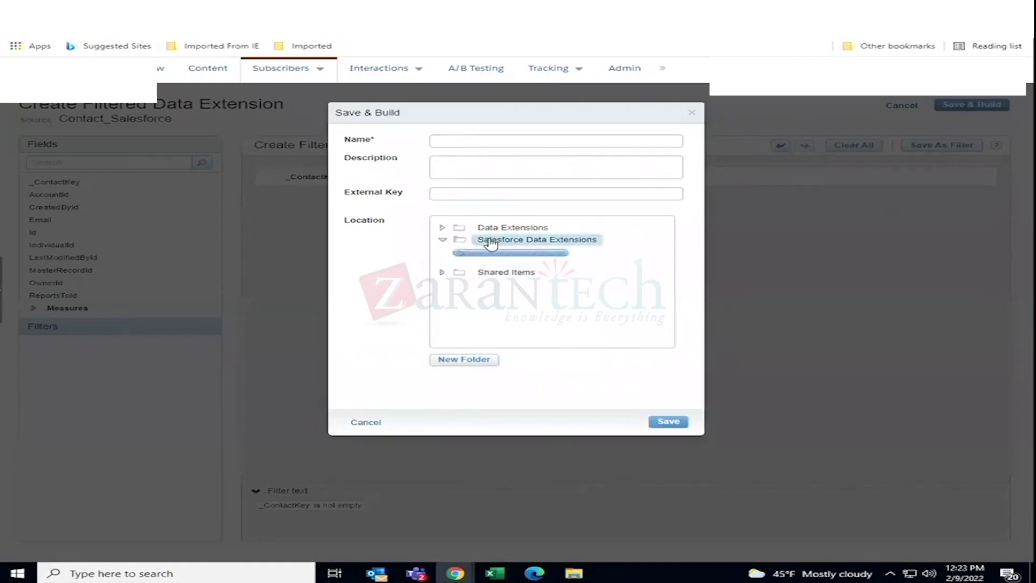
{"action": "left_click", "coordinate": [474, 141]}
{"action": "type", "text": "Contact"}
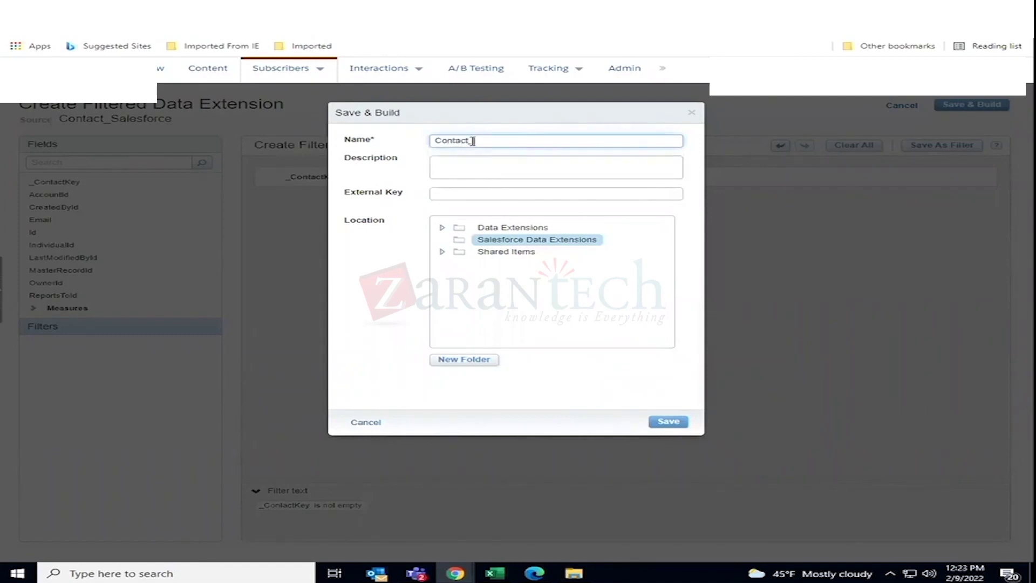
{"action": "type", "text": "_sale"}
{"action": "type", "text": "sforce"}
{"action": "type", "text": "s"}
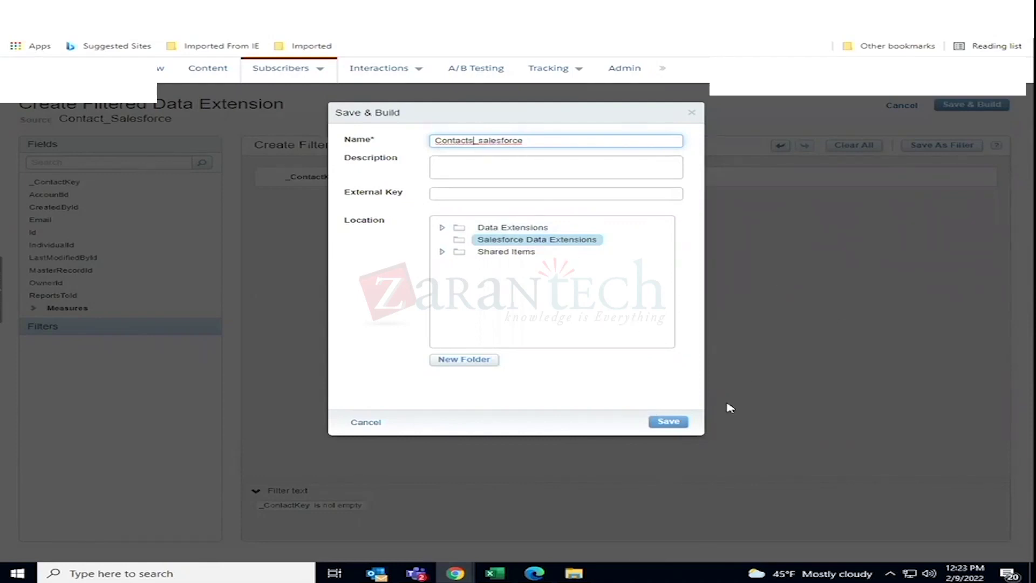
{"action": "left_click", "coordinate": [664, 426]}
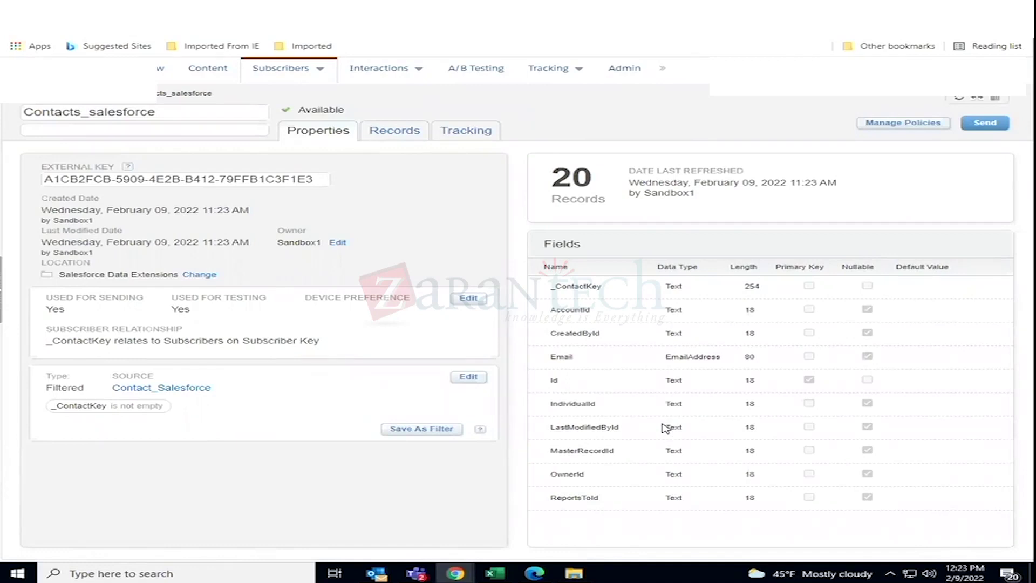
{"action": "left_click", "coordinate": [99, 105]}
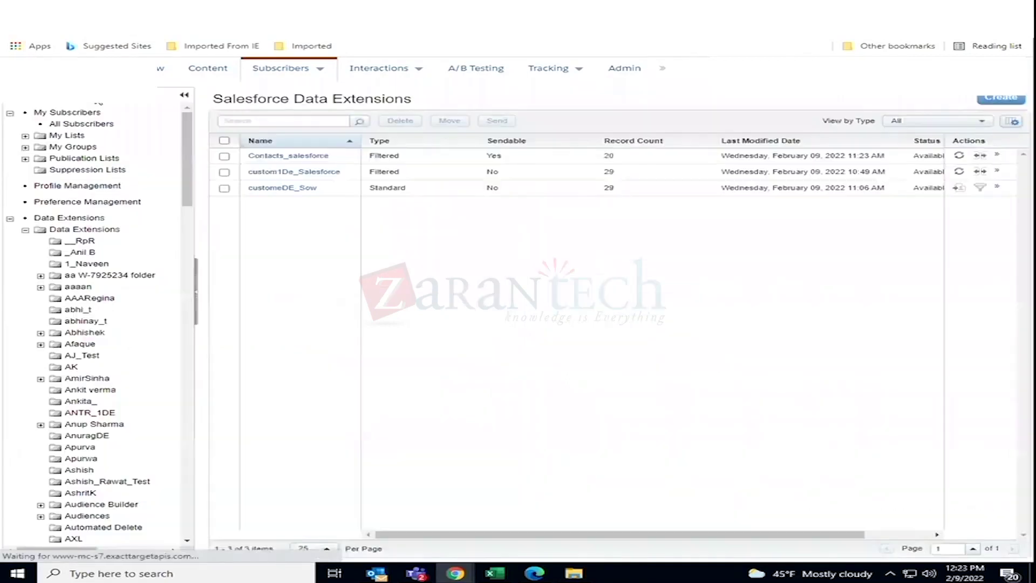
{"action": "left_click", "coordinate": [302, 161]}
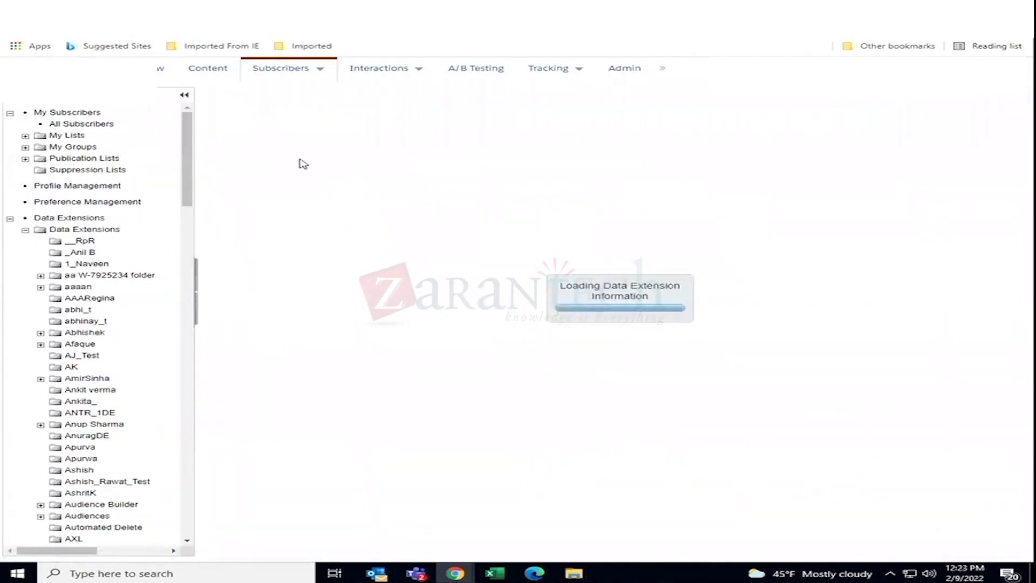
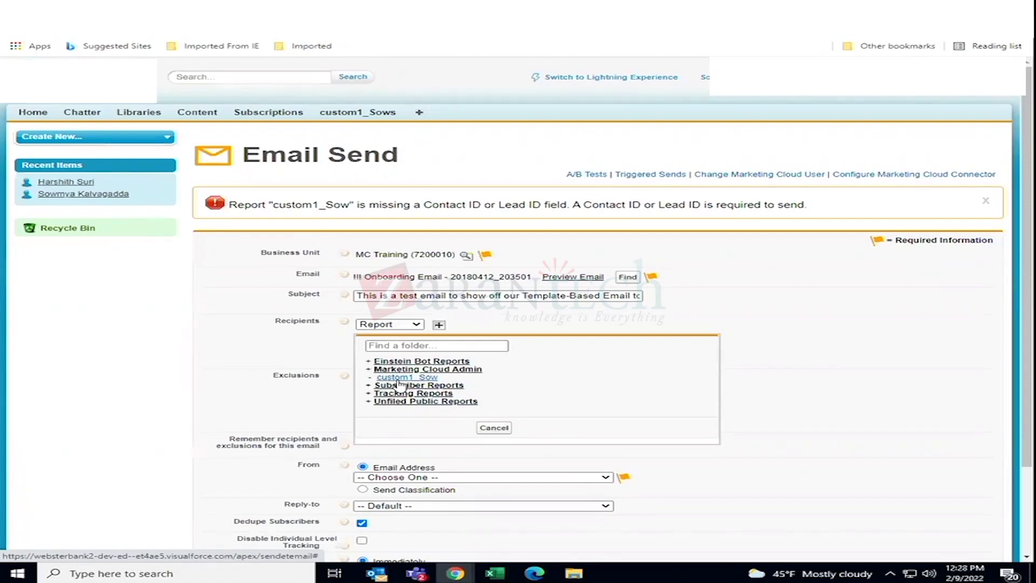
Switch back to the Salesforce Email Send form and set both the From and Reply-to fields to the sender's own email address
{"action": "left_click", "coordinate": [386, 477]}
{"action": "scroll", "coordinate": [468, 464], "scroll_direction": "down", "scroll_amount": 2}
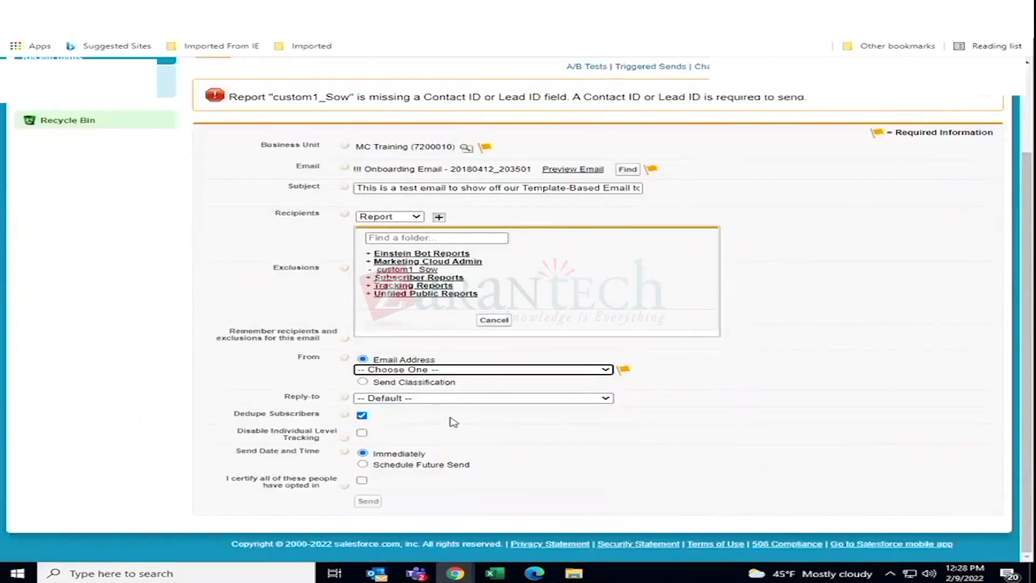
{"action": "left_click", "coordinate": [423, 369]}
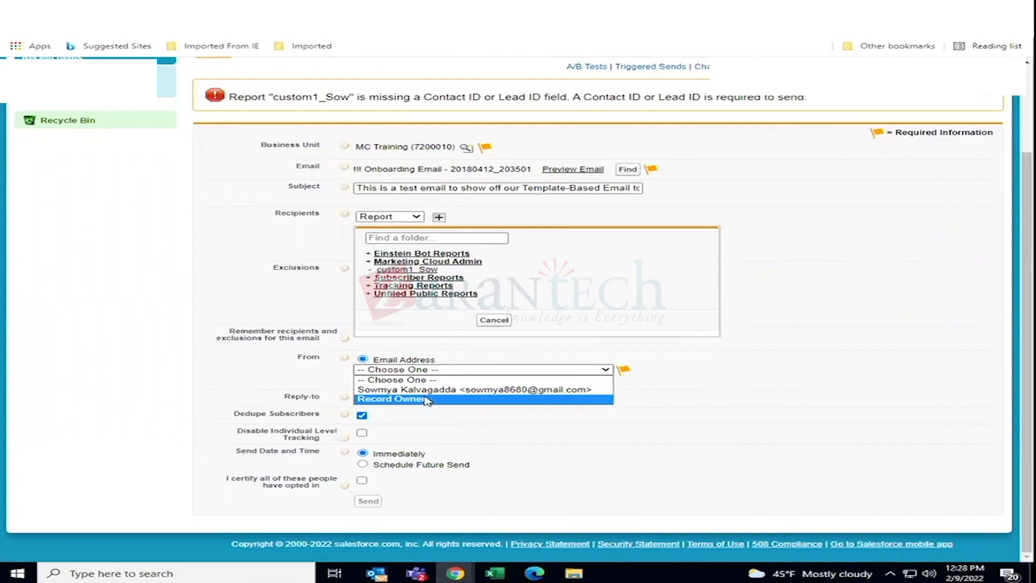
{"action": "left_click", "coordinate": [426, 391]}
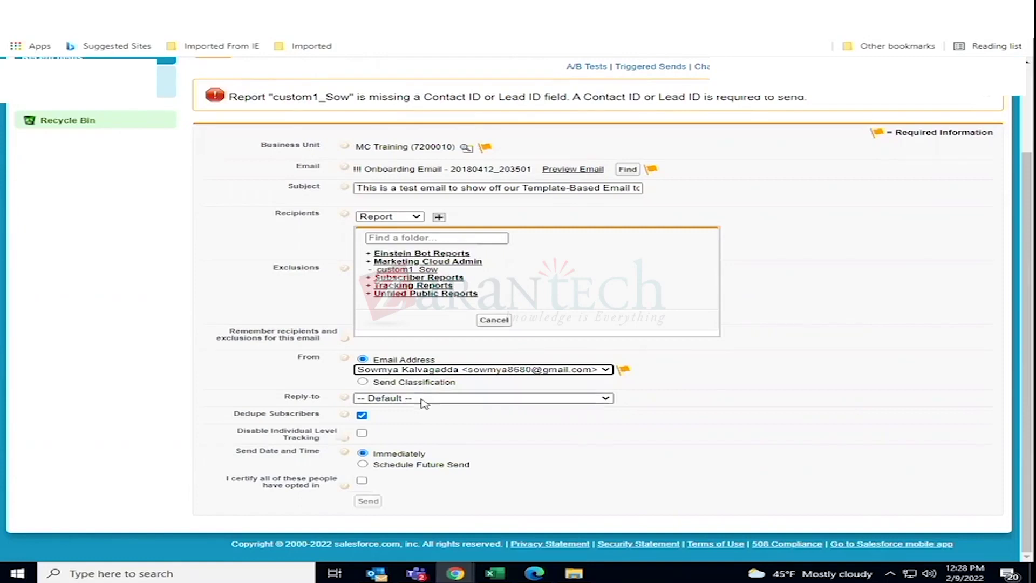
{"action": "left_click", "coordinate": [424, 399]}
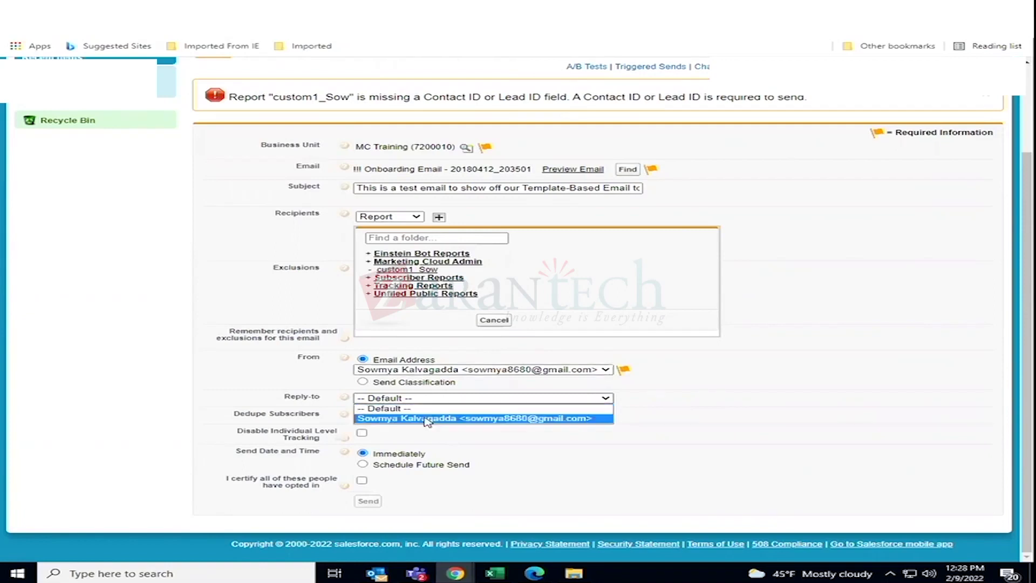
{"action": "left_click", "coordinate": [426, 418]}
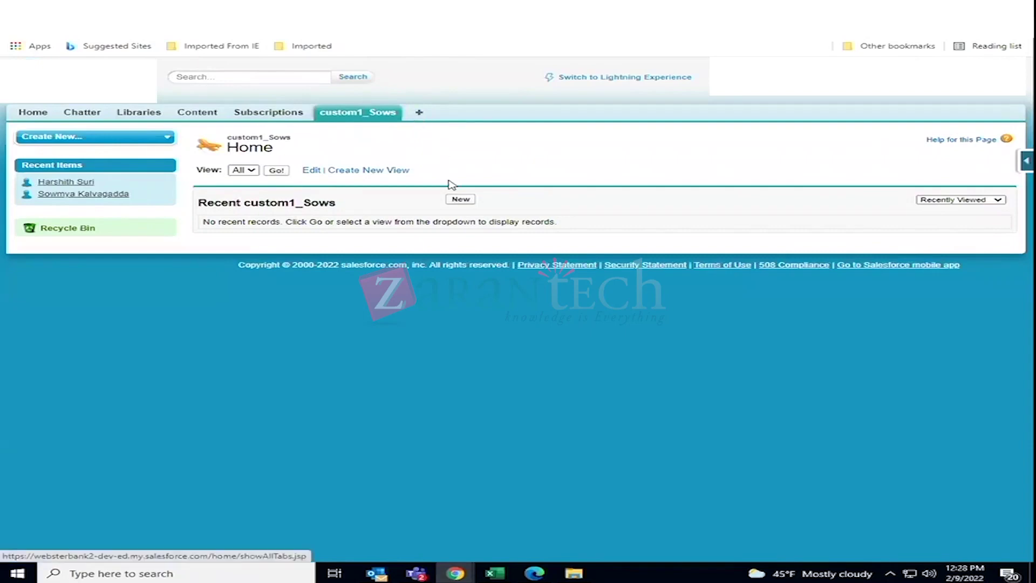
Open the Reports area from the list of all Salesforce tabs and start a new report
{"action": "scroll", "coordinate": [667, 430], "scroll_direction": "down", "scroll_amount": 4}
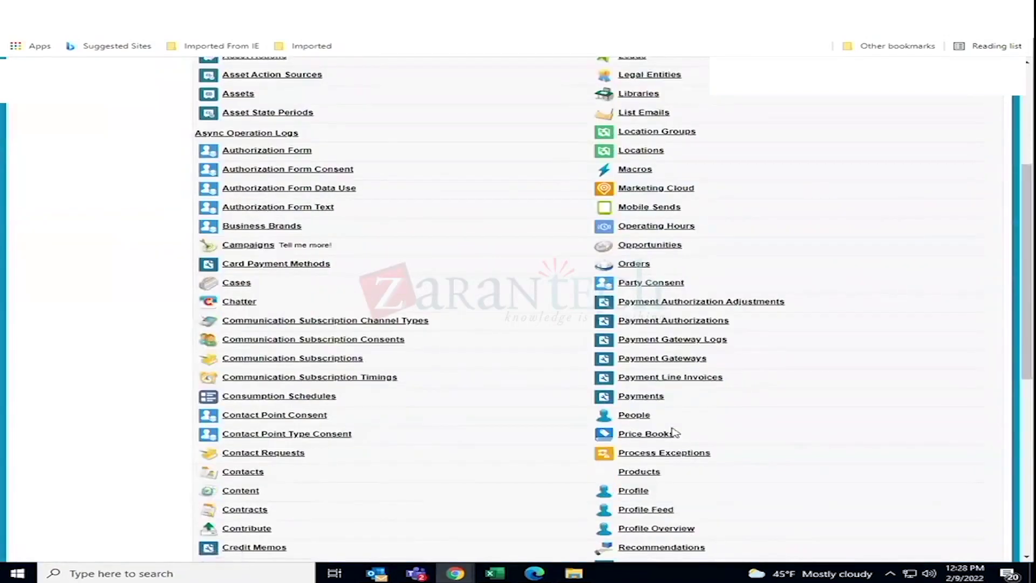
{"action": "scroll", "coordinate": [674, 431], "scroll_direction": "down", "scroll_amount": 2}
{"action": "left_click", "coordinate": [637, 492]}
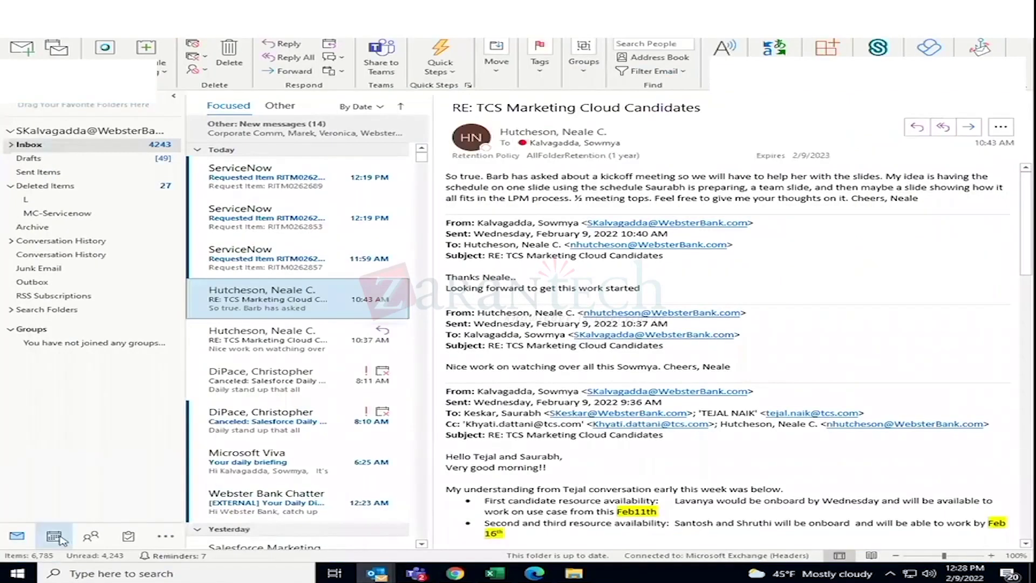
Check the day's appointments in the Outlook calendar and return to the browser
{"action": "left_click", "coordinate": [58, 535]}
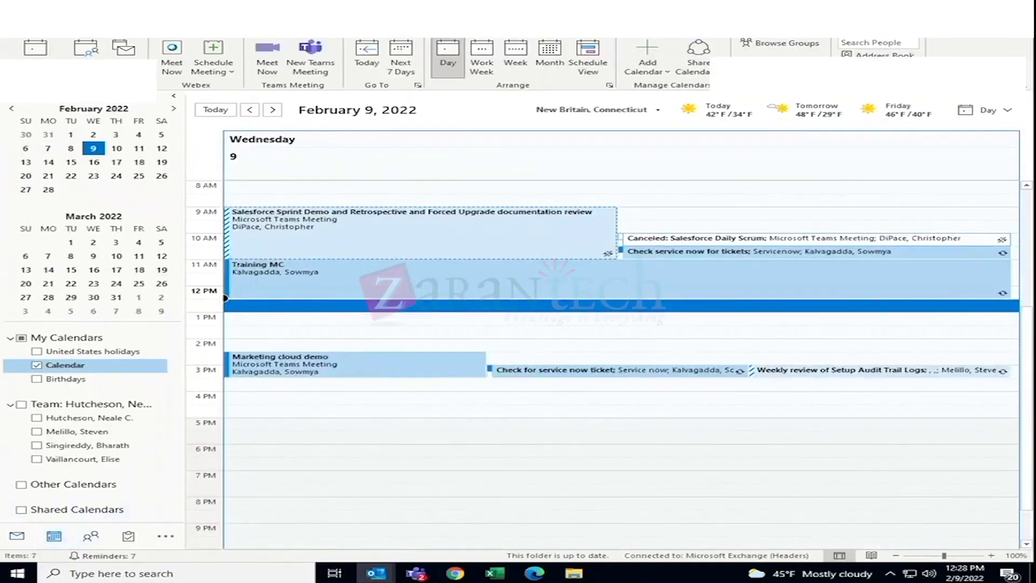
{"action": "left_click", "coordinate": [949, 10]}
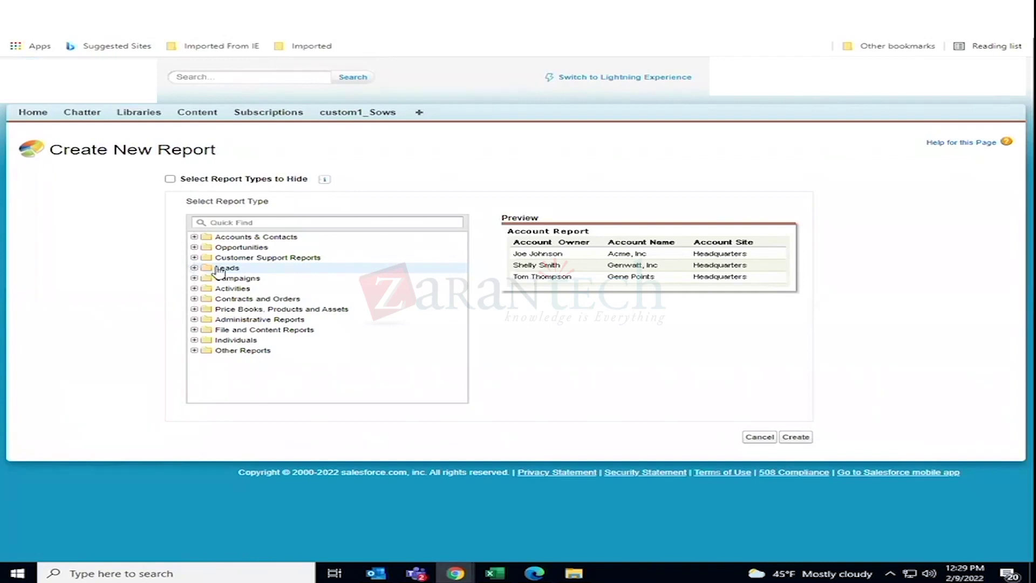
Expand the Leads report types for the new report and preview the Lead Report layout
{"action": "left_click", "coordinate": [194, 268]}
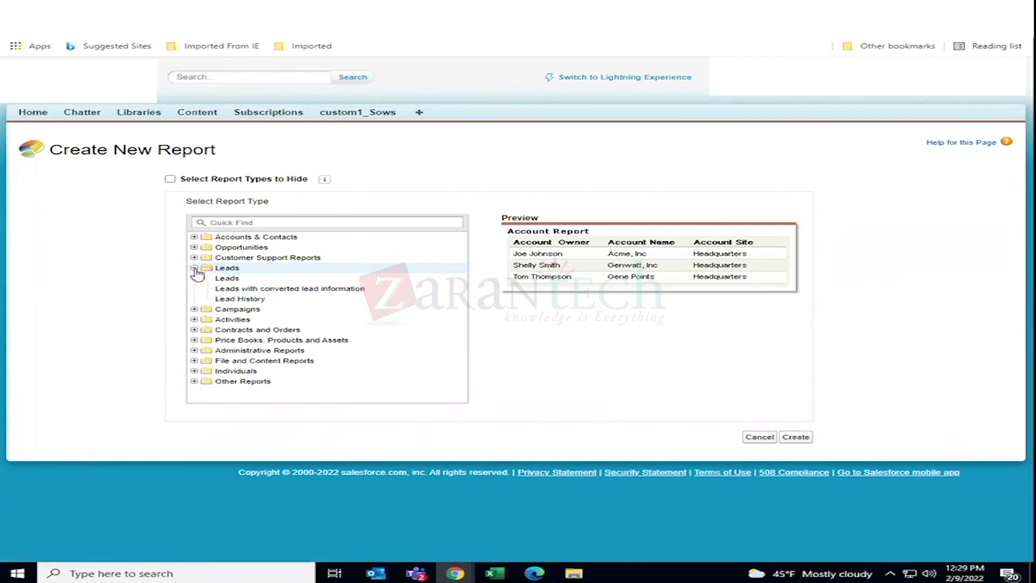
{"action": "left_click", "coordinate": [228, 269]}
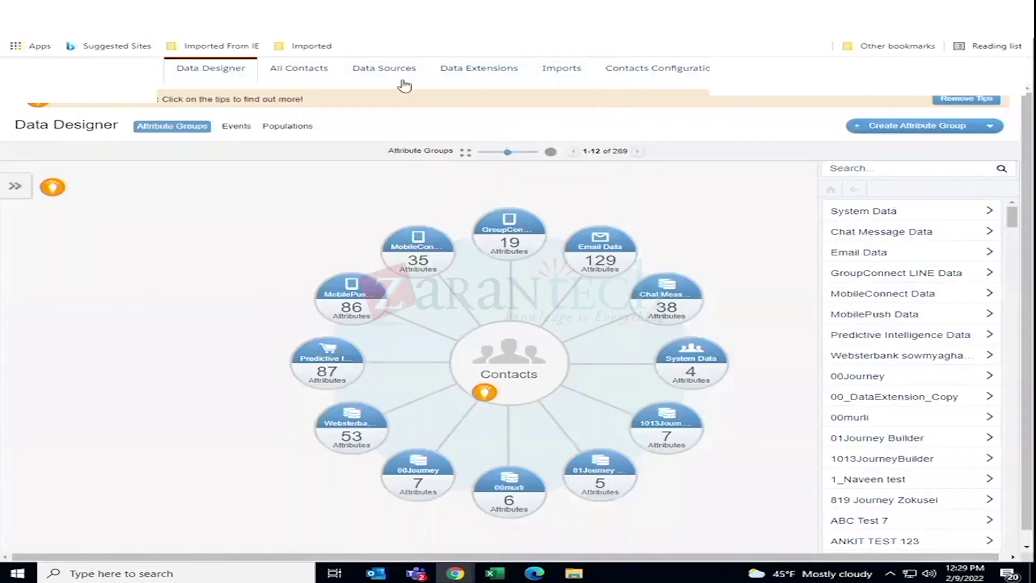
Switch to Contact Builder, view the data extensions list past its introduction, and open the synchronized data sources
{"action": "left_click", "coordinate": [471, 72]}
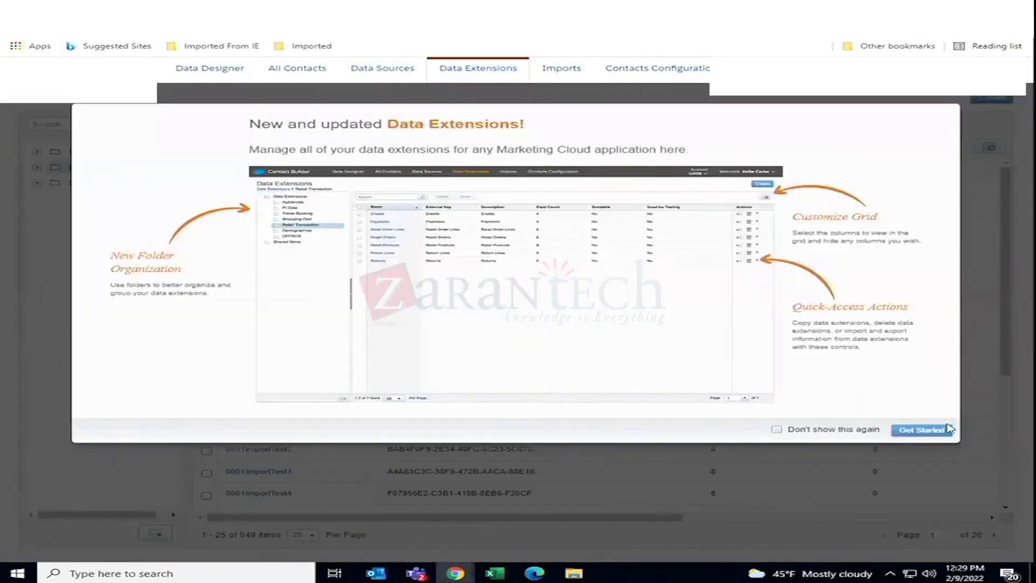
{"action": "left_click", "coordinate": [922, 429]}
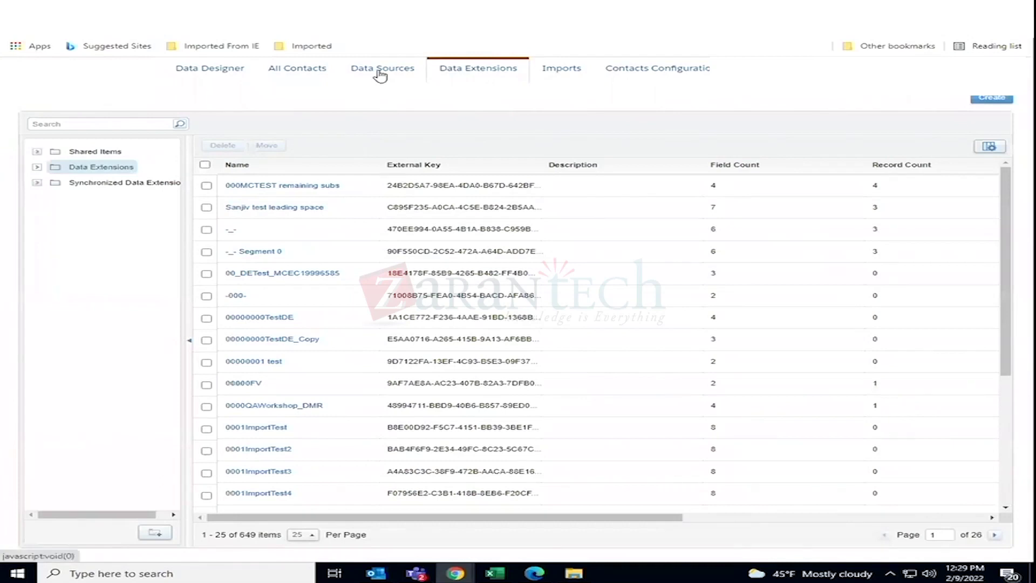
{"action": "left_click", "coordinate": [381, 74]}
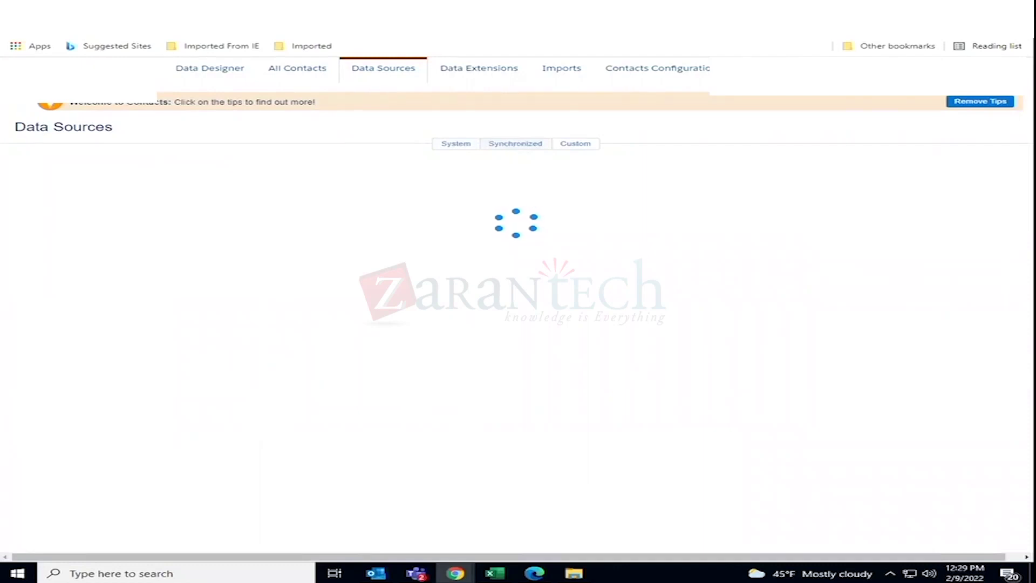
Look through the open pages: Email Send form, Workbench query, new report, Contacts_salesforce properties and the customeDE_Sow import, ending on Data Sources
{"action": "left_click", "coordinate": [607, 9]}
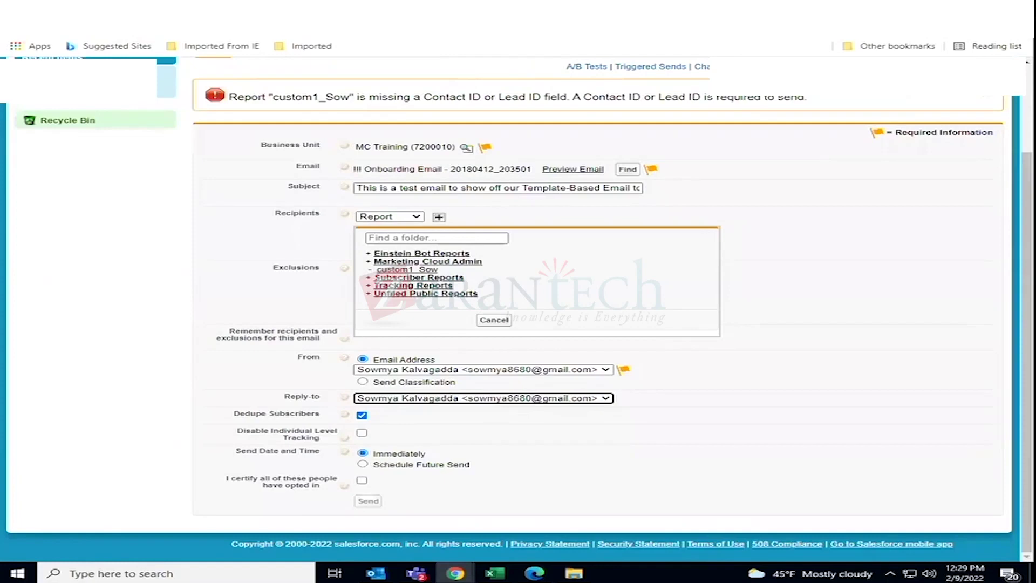
{"action": "left_click", "coordinate": [696, 9]}
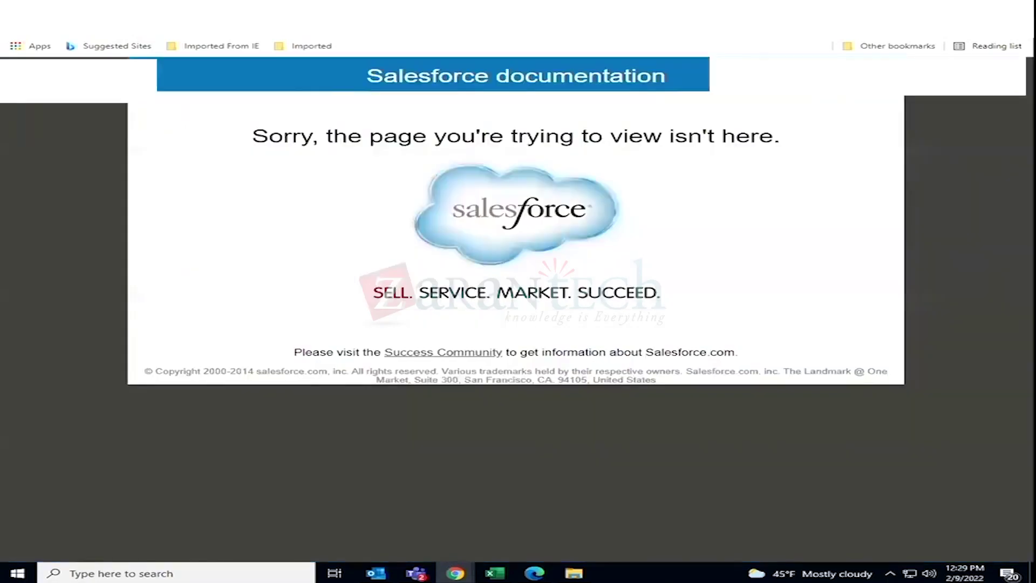
{"action": "left_click", "coordinate": [783, 9]}
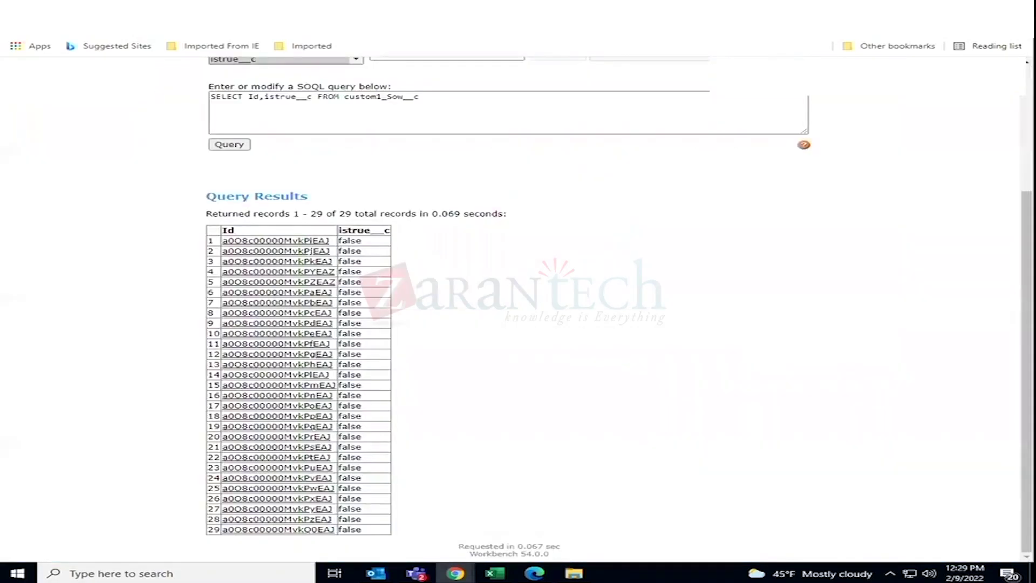
{"action": "left_click", "coordinate": [863, 9]}
{"action": "left_click", "coordinate": [939, 9]}
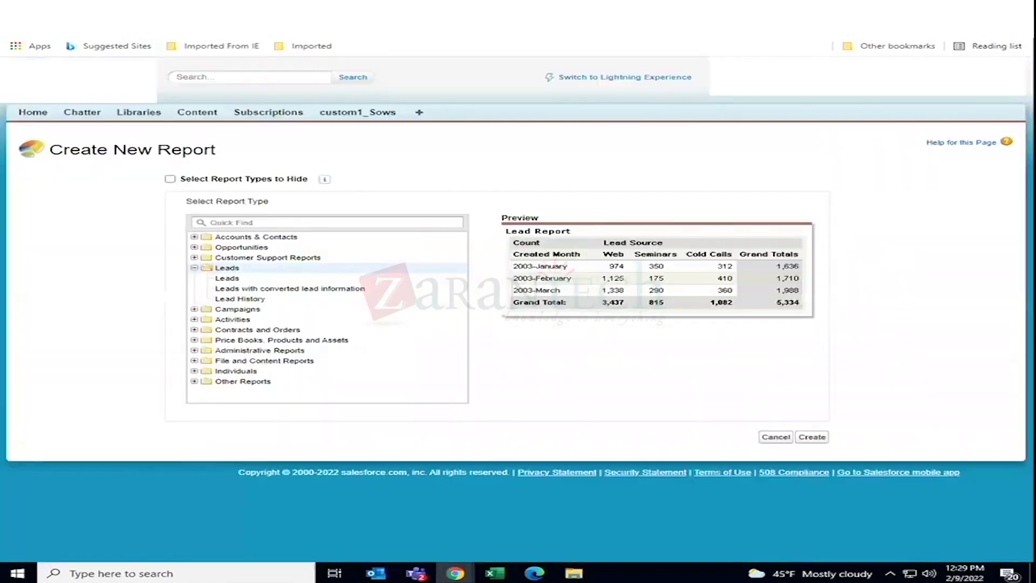
{"action": "left_click", "coordinate": [701, 8]}
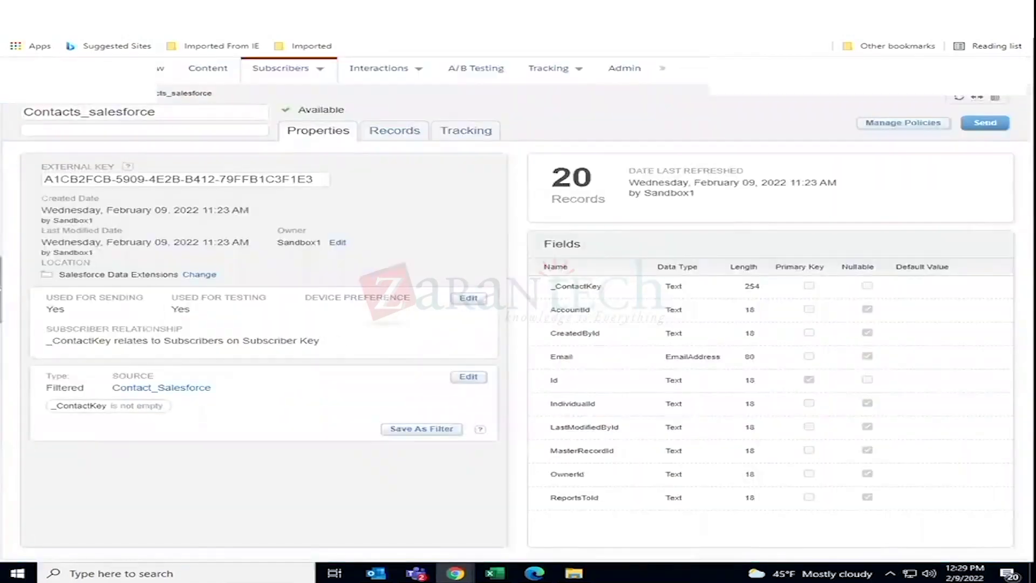
{"action": "key", "text": "ctrl+Tab"}
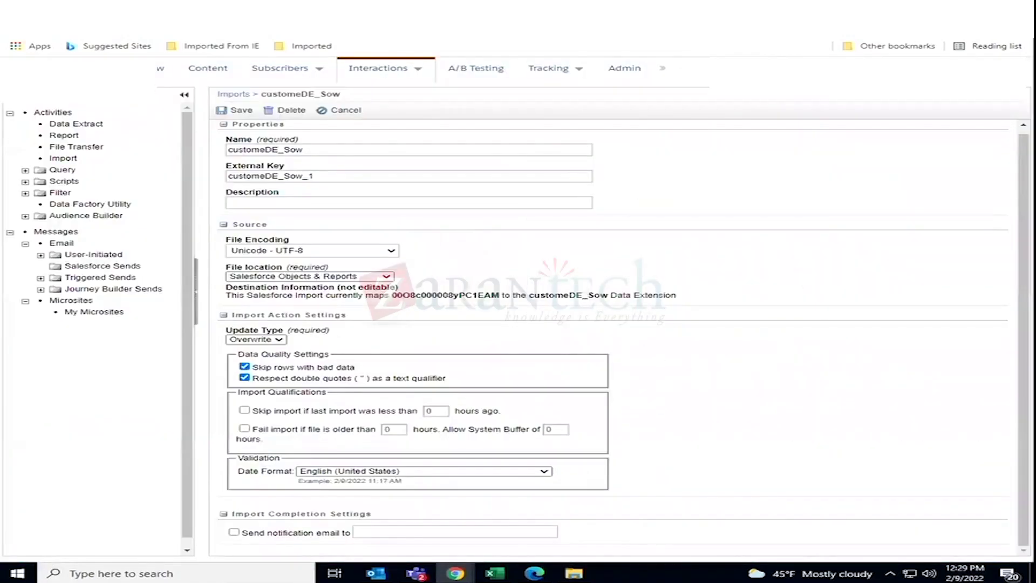
{"action": "key", "text": "ctrl+Tab"}
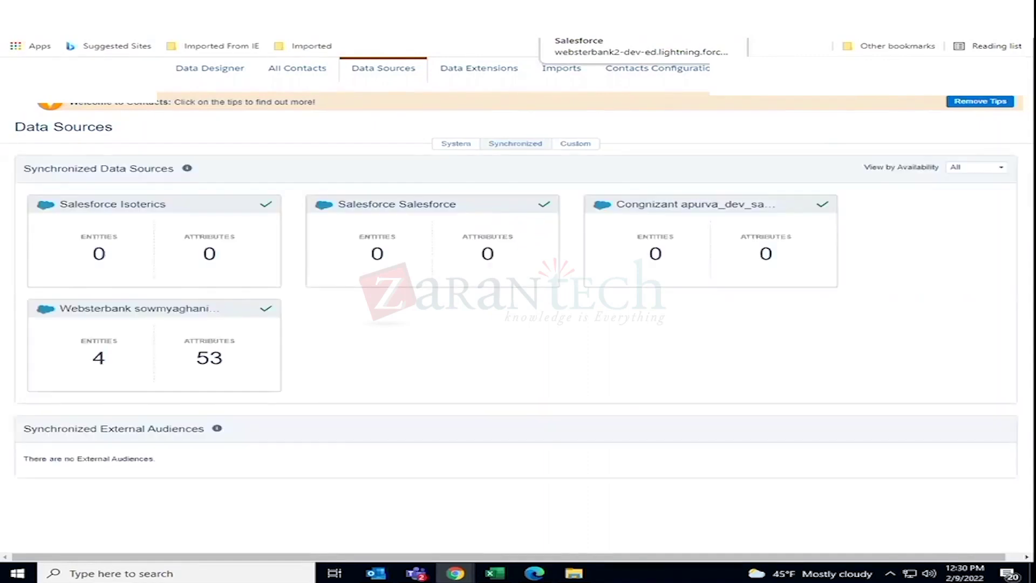
Examine the synchronized entities of the Websterbank data source and return to the Create New Report page
{"action": "left_click", "coordinate": [199, 340]}
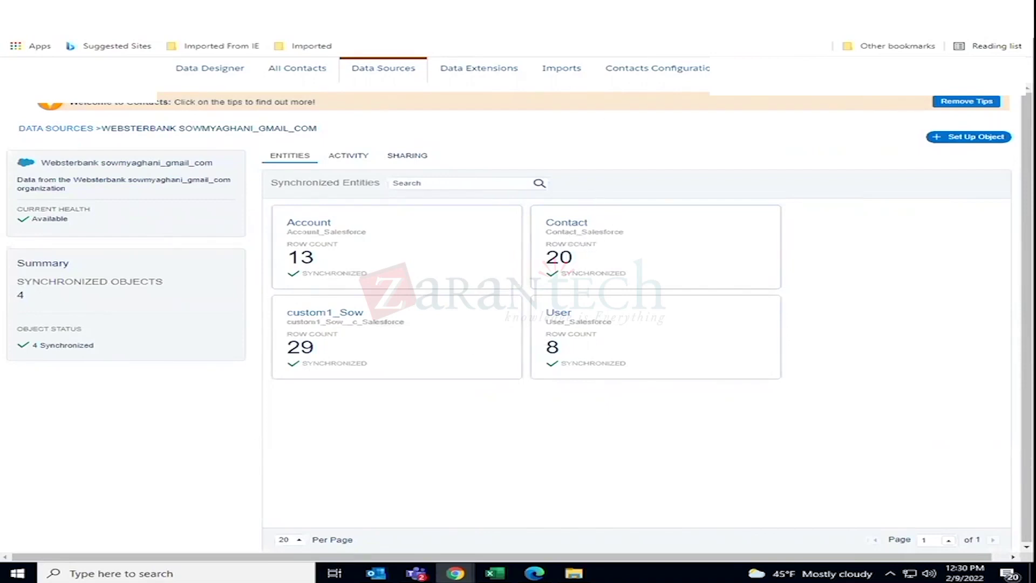
{"action": "left_click", "coordinate": [669, 10]}
{"action": "left_click", "coordinate": [550, 10]}
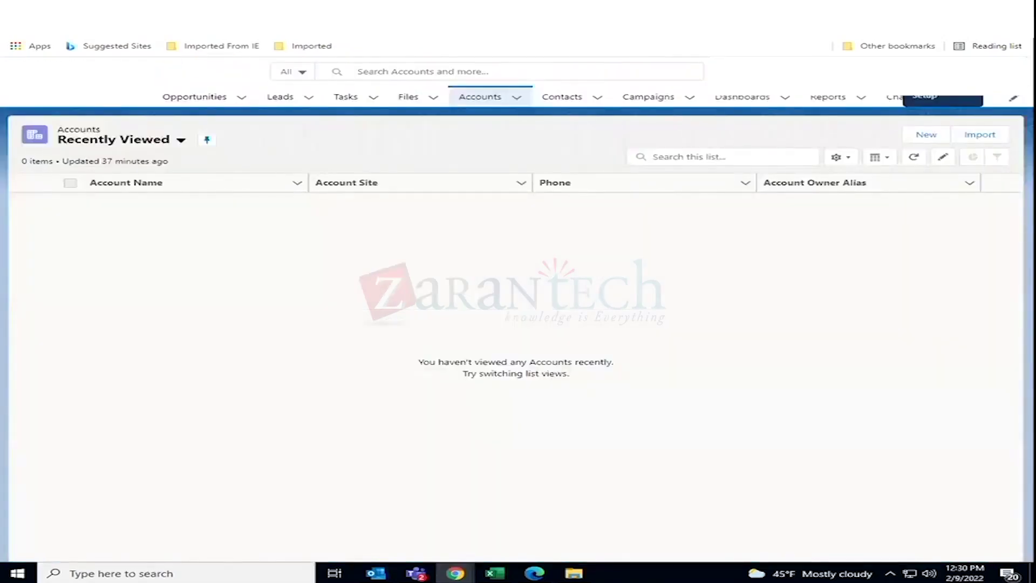
{"action": "left_click", "coordinate": [443, 10]}
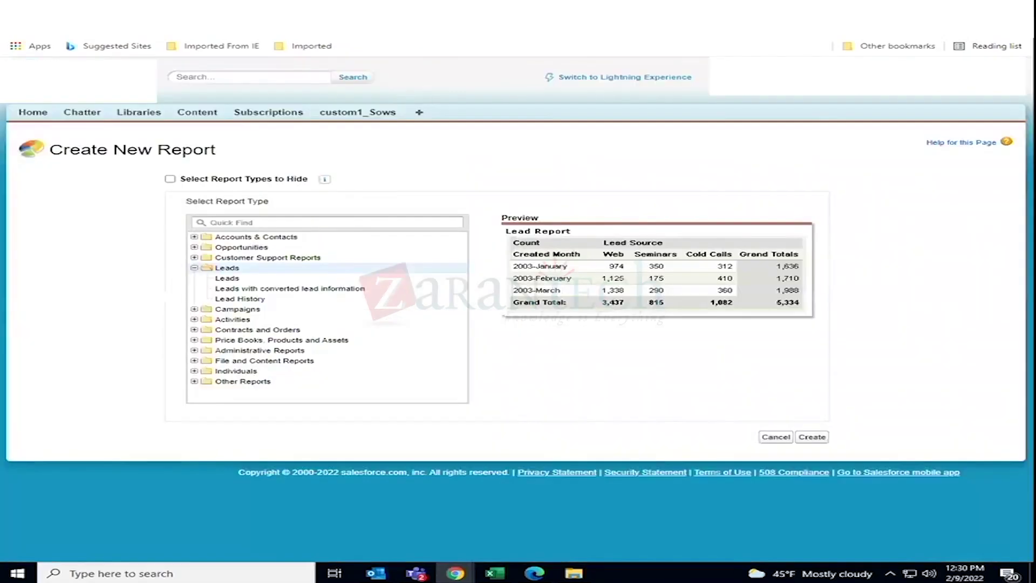
Create a new report of type Contacts & Accounts from the Accounts & Contacts folder
{"action": "left_click", "coordinate": [195, 259]}
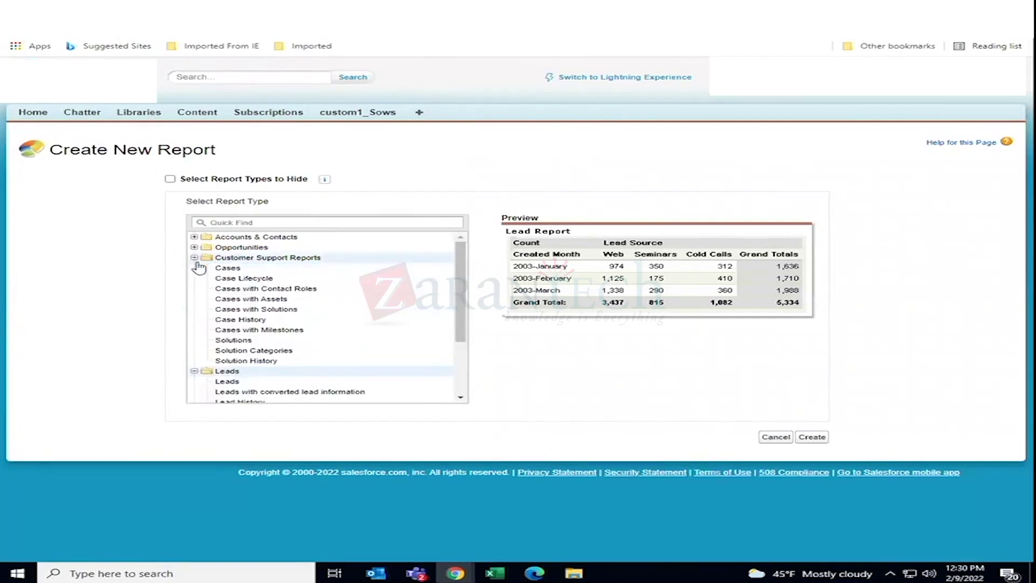
{"action": "left_click", "coordinate": [195, 259]}
{"action": "left_click", "coordinate": [195, 269]}
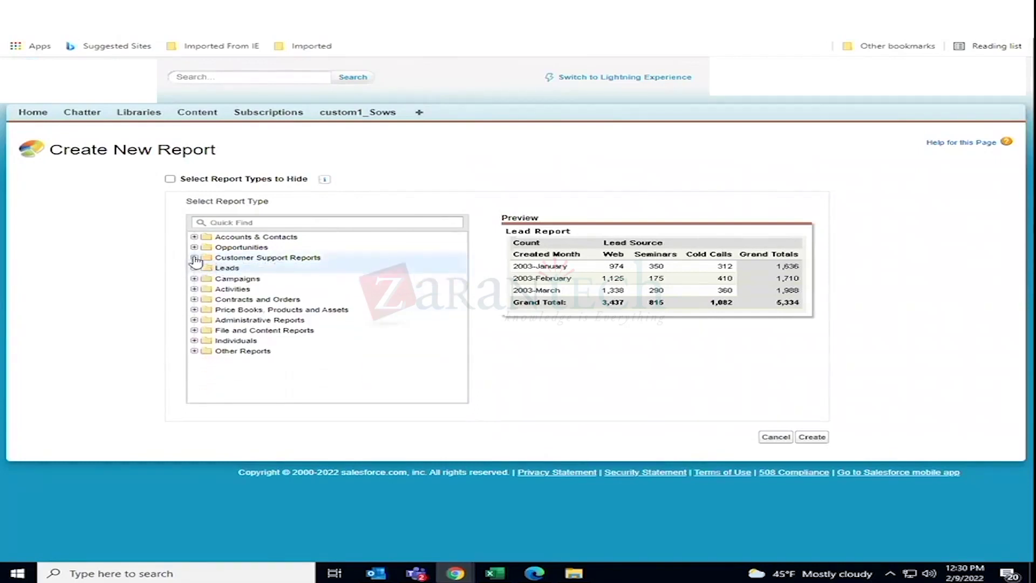
{"action": "left_click", "coordinate": [195, 238]}
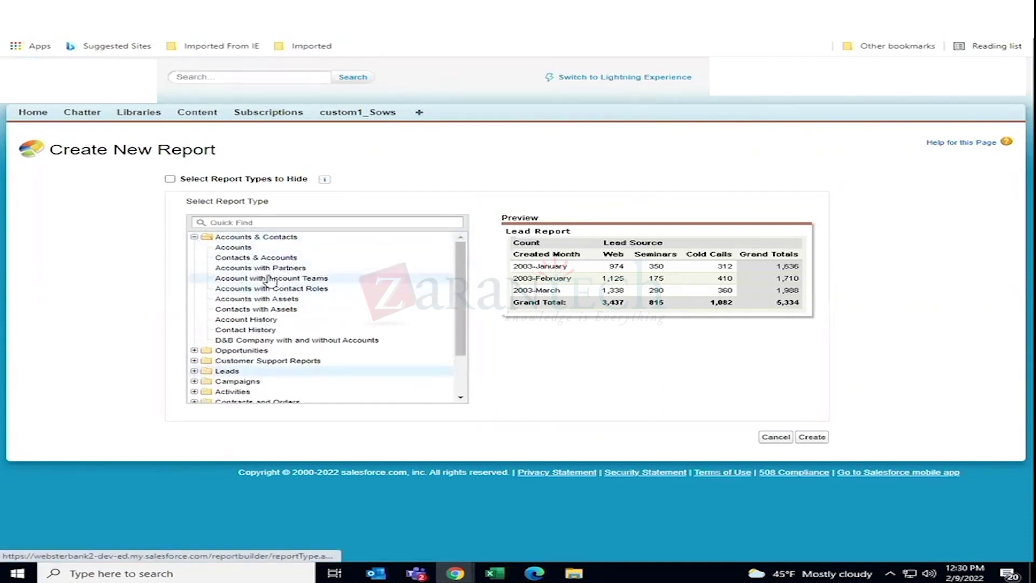
{"action": "left_click", "coordinate": [247, 263]}
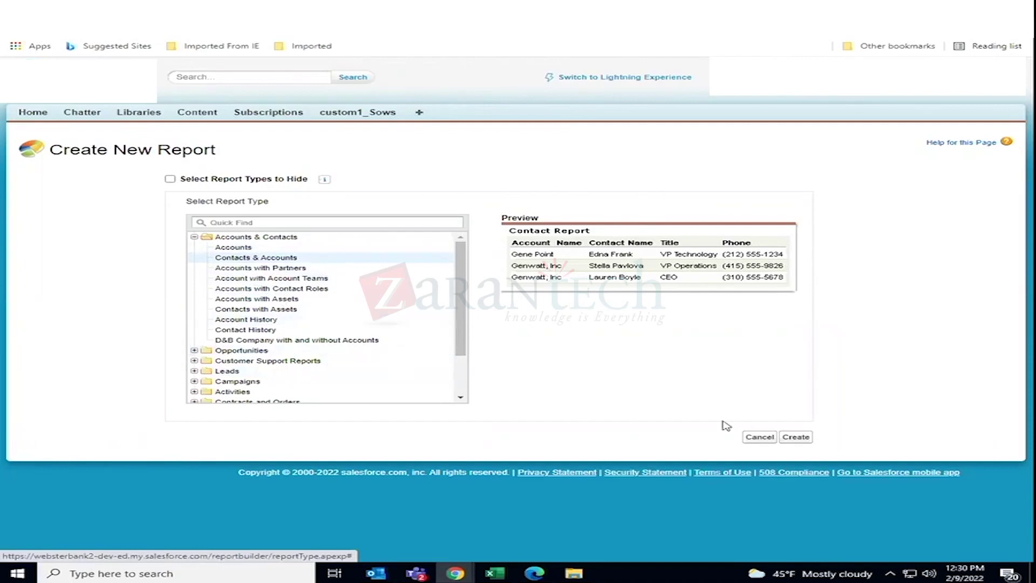
{"action": "left_click", "coordinate": [799, 440]}
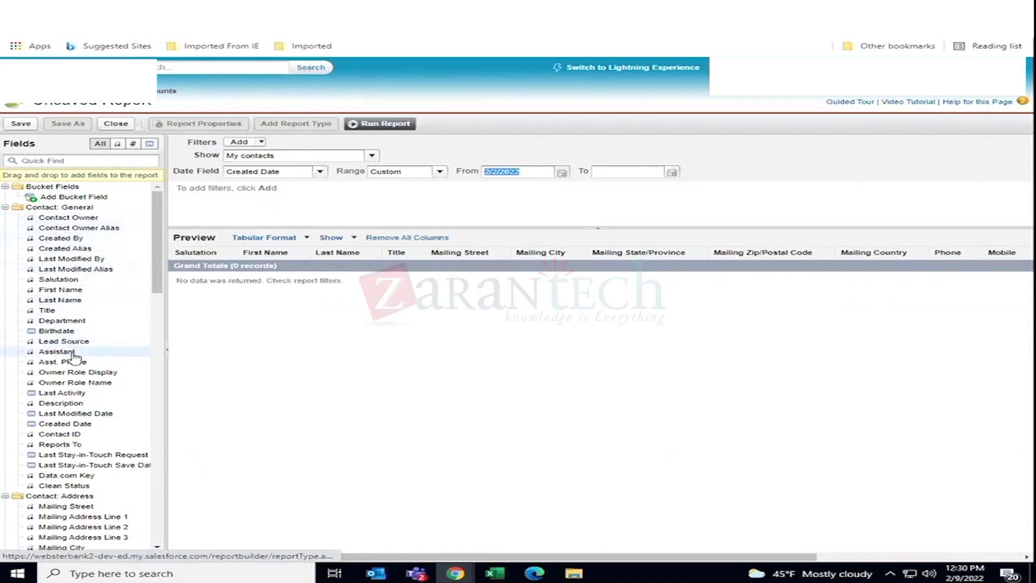
Search the report fields for "id" and add Contact ID to the report preview
{"action": "scroll", "coordinate": [75, 424], "scroll_direction": "down", "scroll_amount": 1}
{"action": "scroll", "coordinate": [75, 423], "scroll_direction": "down", "scroll_amount": 1}
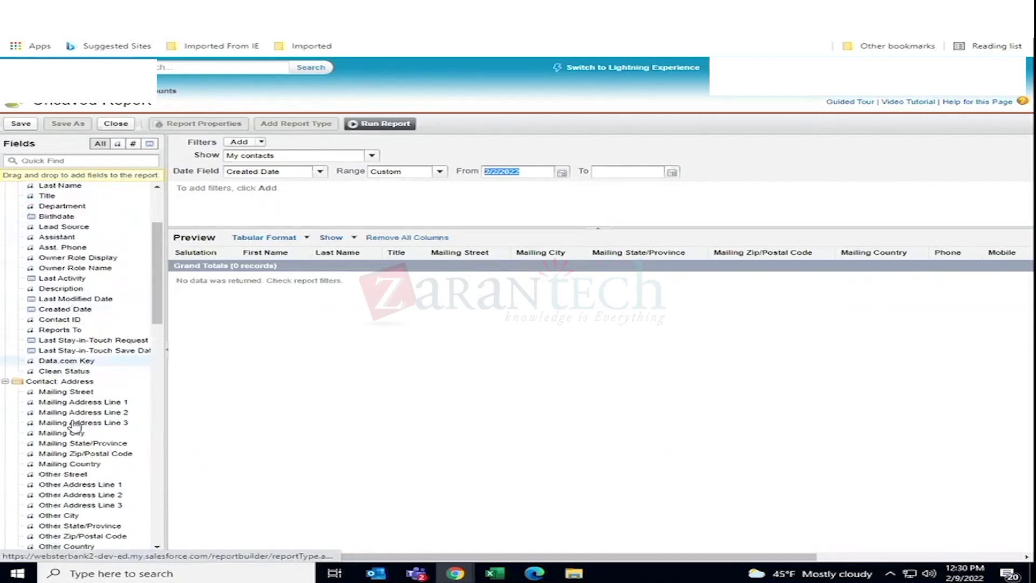
{"action": "scroll", "coordinate": [76, 423], "scroll_direction": "up", "scroll_amount": 2}
{"action": "left_click", "coordinate": [36, 161]}
{"action": "type", "text": "id"}
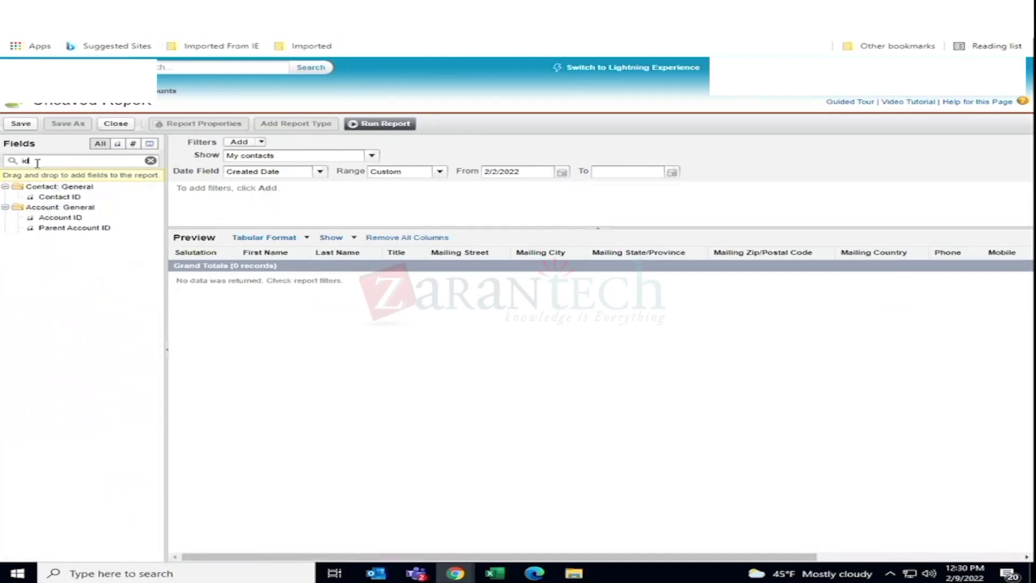
{"action": "left_click_drag", "start_coordinate": [74, 198], "coordinate": [260, 304]}
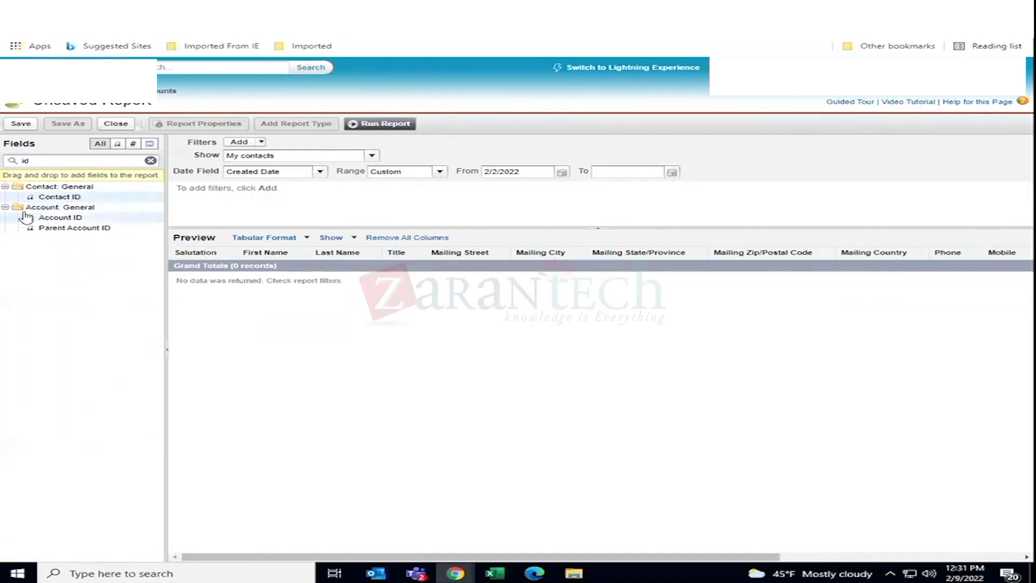
Clear the field search and try to add the First Name field to the report preview
{"action": "key", "text": "BackSpace"}
{"action": "key", "text": "BackSpace"}
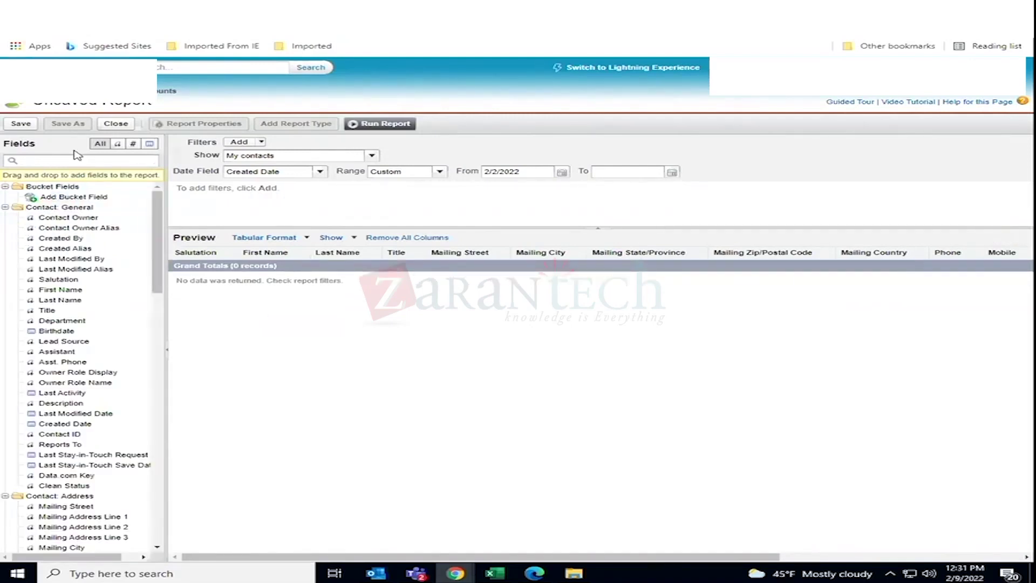
{"action": "left_click_drag", "start_coordinate": [77, 292], "coordinate": [394, 324]}
{"action": "left_click", "coordinate": [52, 303]}
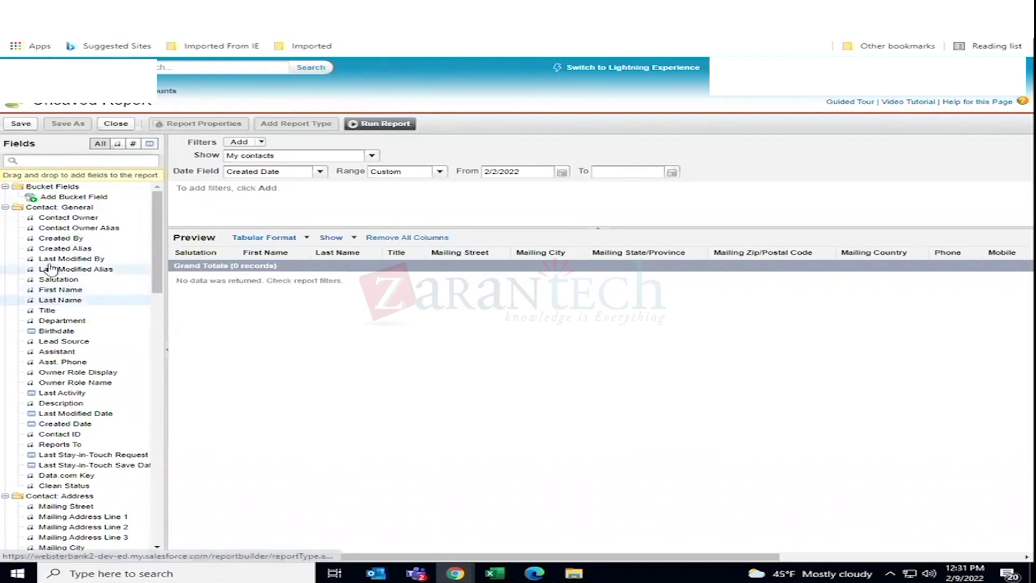
Search the fields for "id" again, add Account ID alongside Contact ID in the report, and clear the search
{"action": "left_click", "coordinate": [43, 161]}
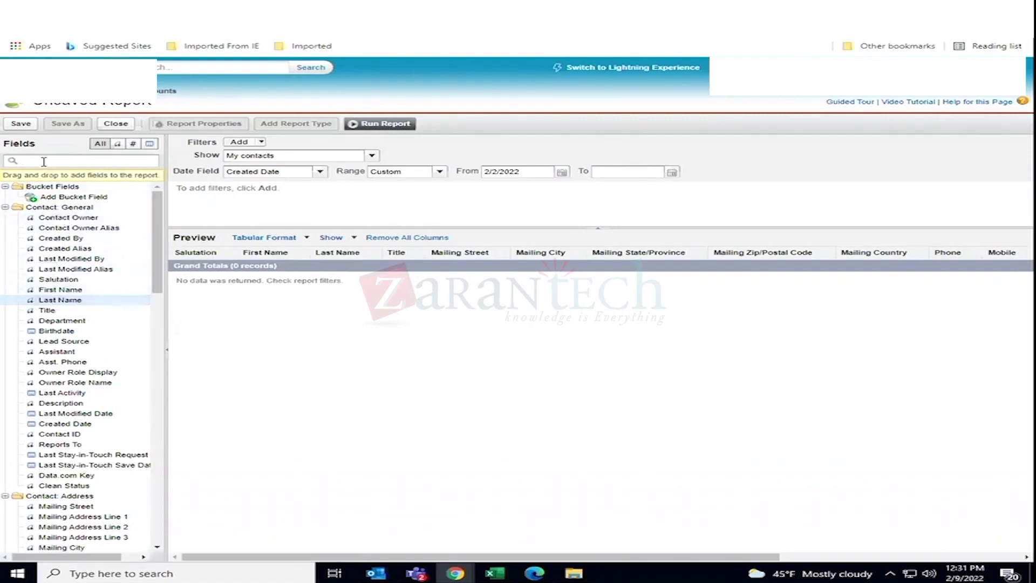
{"action": "type", "text": "id"}
{"action": "left_click_drag", "start_coordinate": [57, 196], "coordinate": [561, 300]}
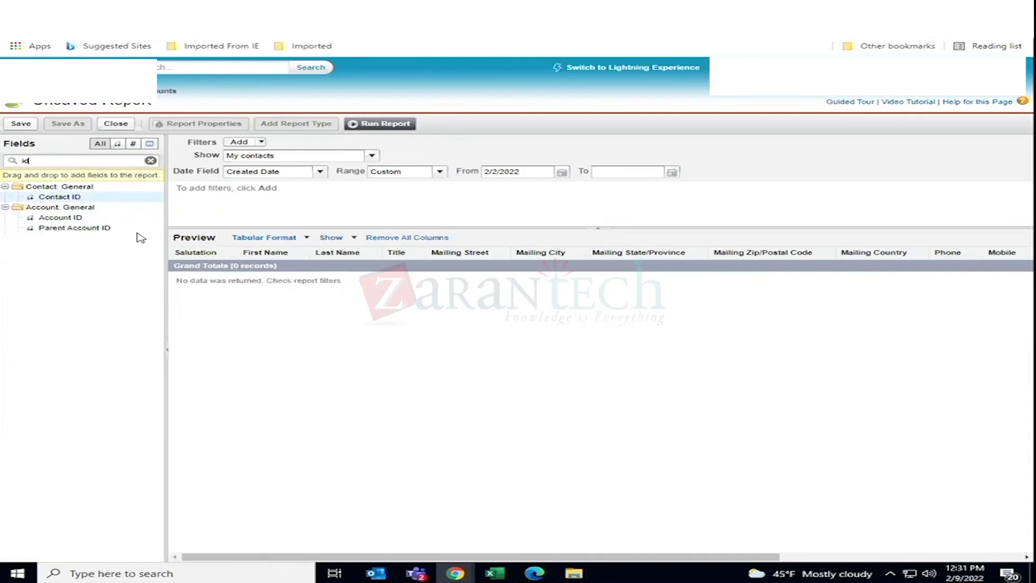
{"action": "left_click_drag", "start_coordinate": [70, 199], "coordinate": [412, 326]}
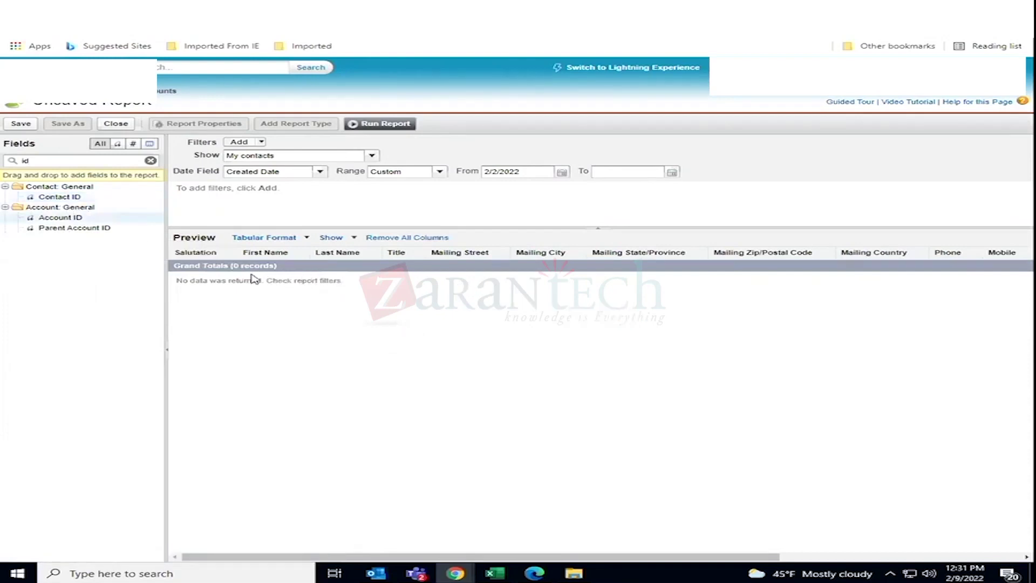
{"action": "left_click_drag", "start_coordinate": [70, 218], "coordinate": [415, 347]}
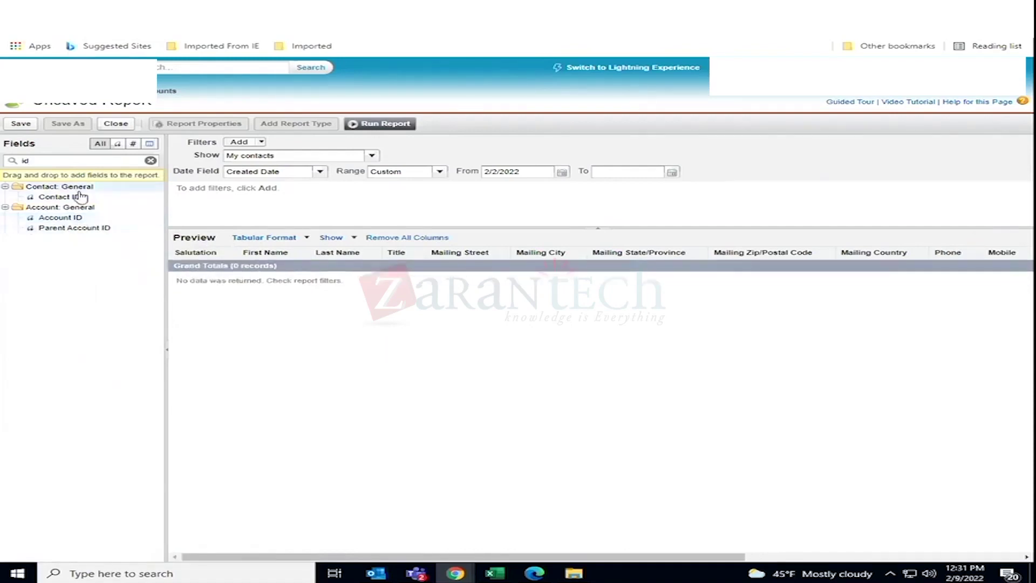
{"action": "left_click_drag", "start_coordinate": [69, 197], "coordinate": [421, 353]}
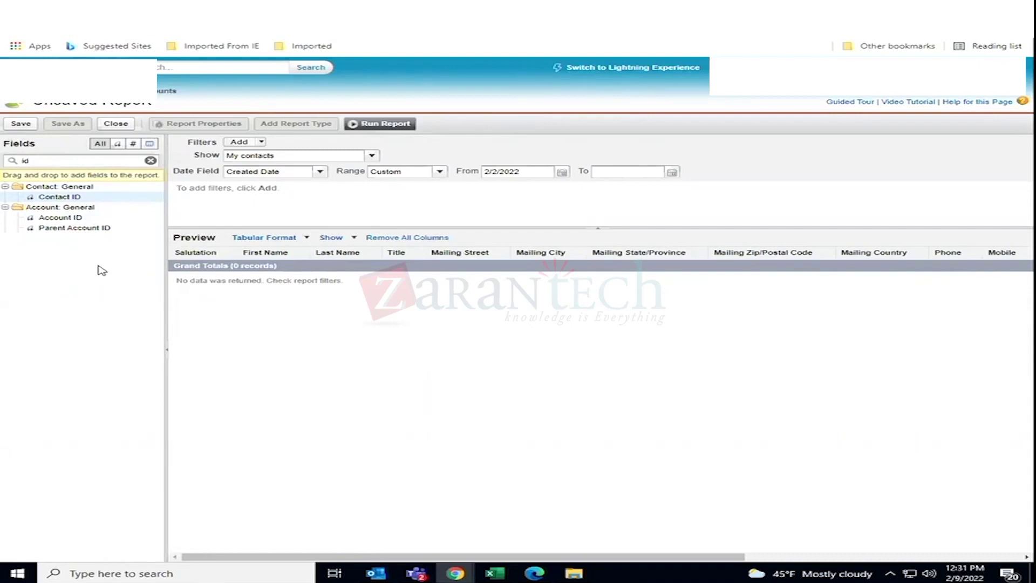
{"action": "left_click", "coordinate": [151, 161]}
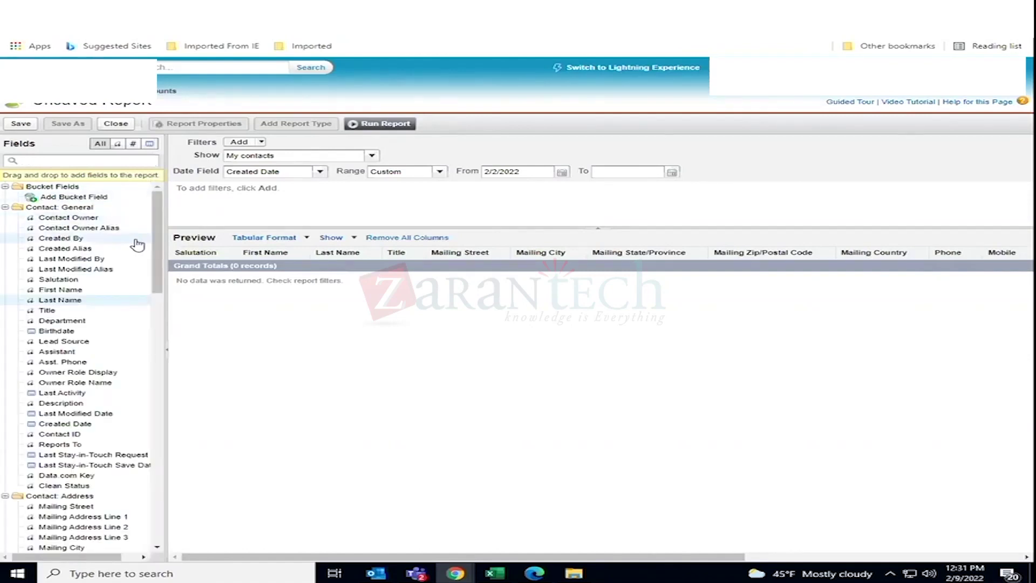
Search the fields for "id", try to add Account ID and Contact ID to the report preview, and close the report without saving
{"action": "scroll", "coordinate": [132, 461], "scroll_direction": "down", "scroll_amount": 5}
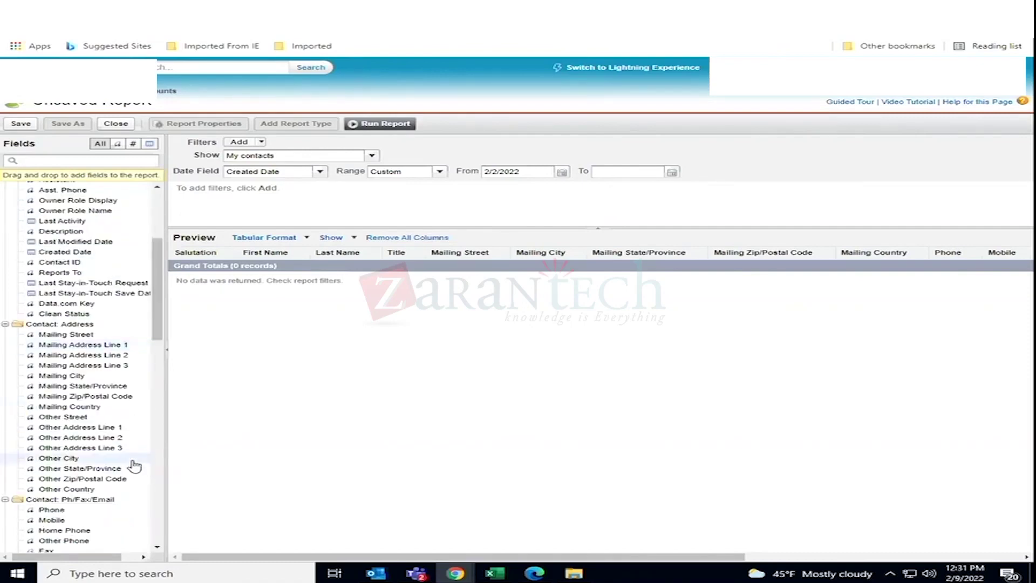
{"action": "scroll", "coordinate": [135, 465], "scroll_direction": "down", "scroll_amount": 7}
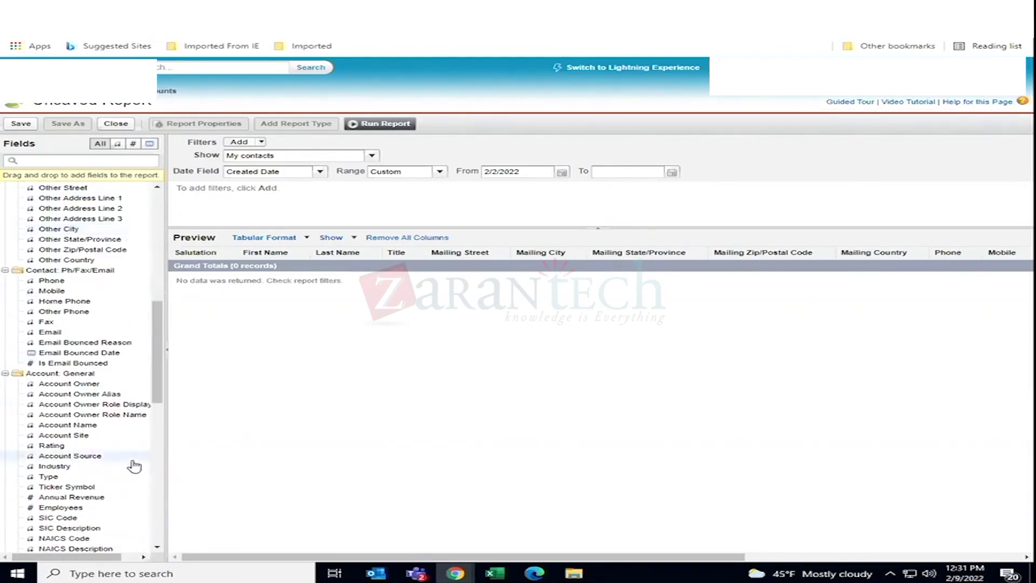
{"action": "scroll", "coordinate": [133, 464], "scroll_direction": "down", "scroll_amount": 4}
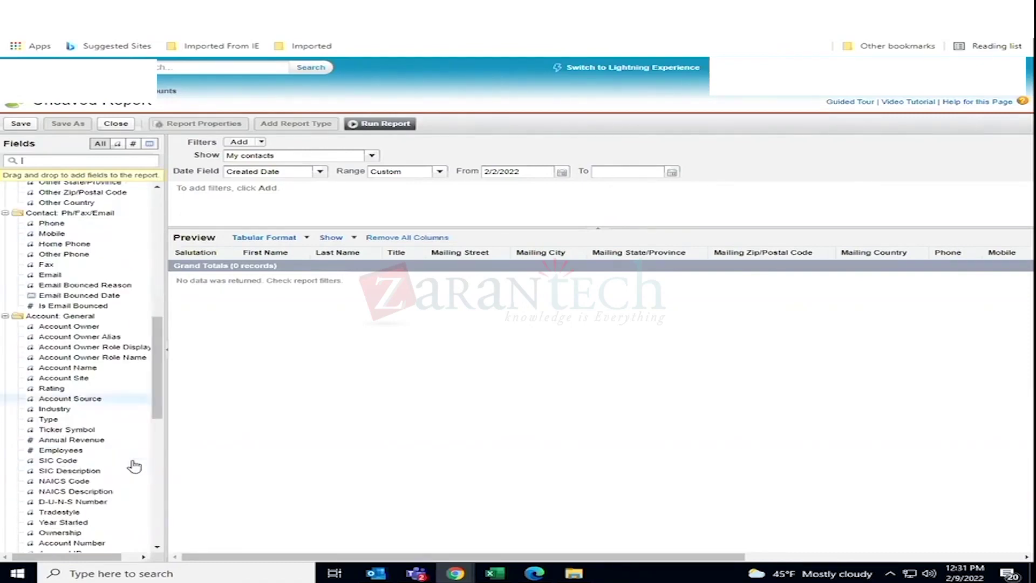
{"action": "left_click", "coordinate": [40, 161]}
{"action": "type", "text": "id"}
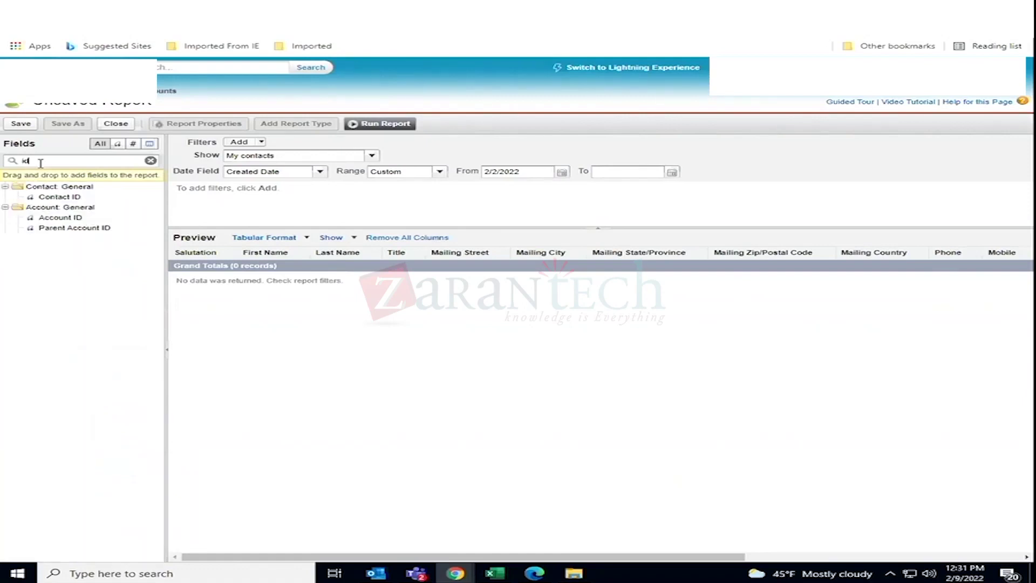
{"action": "left_click_drag", "start_coordinate": [61, 218], "coordinate": [432, 318]}
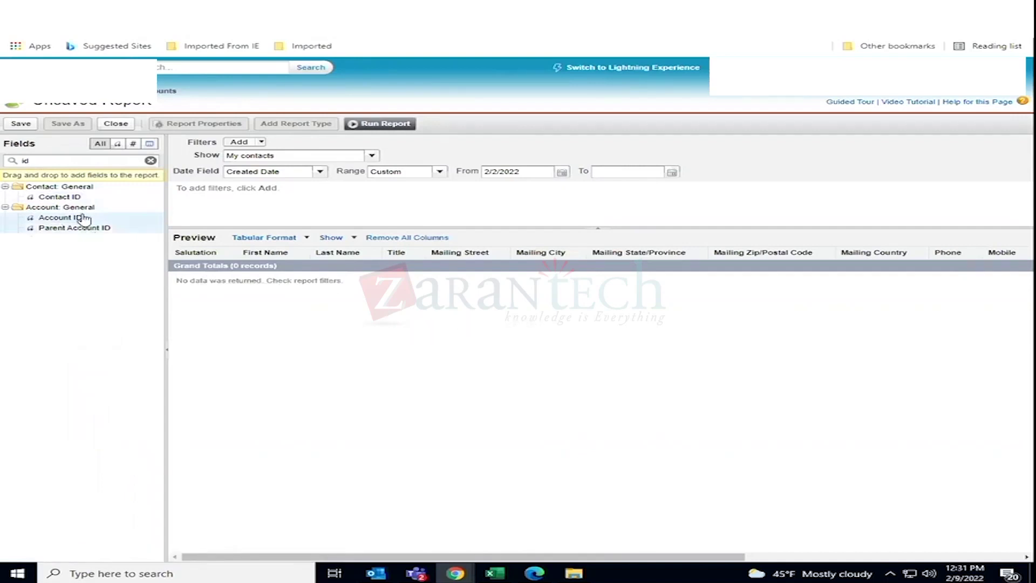
{"action": "left_click_drag", "start_coordinate": [81, 201], "coordinate": [407, 329]}
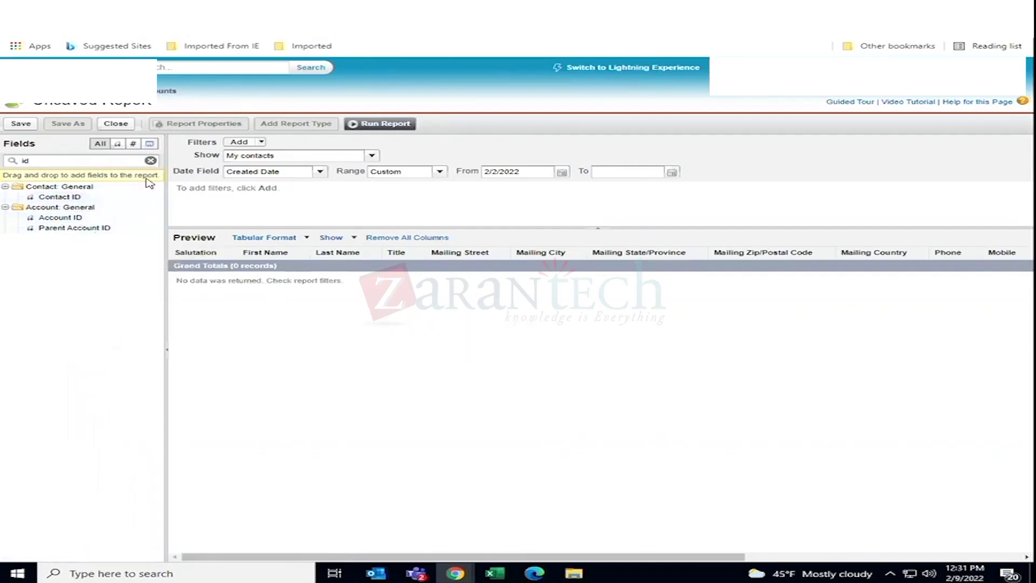
{"action": "left_click", "coordinate": [111, 128]}
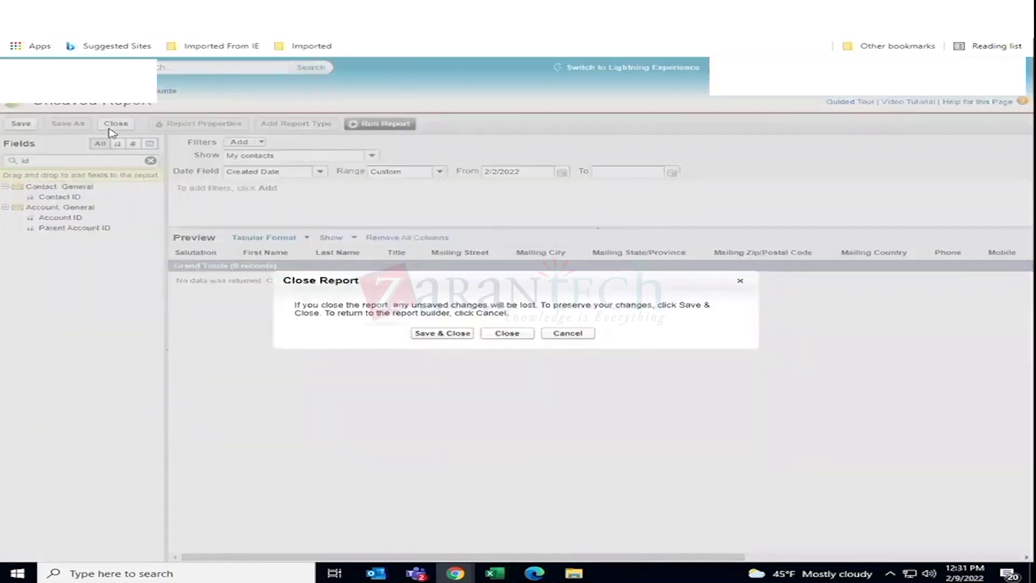
{"action": "left_click", "coordinate": [508, 334]}
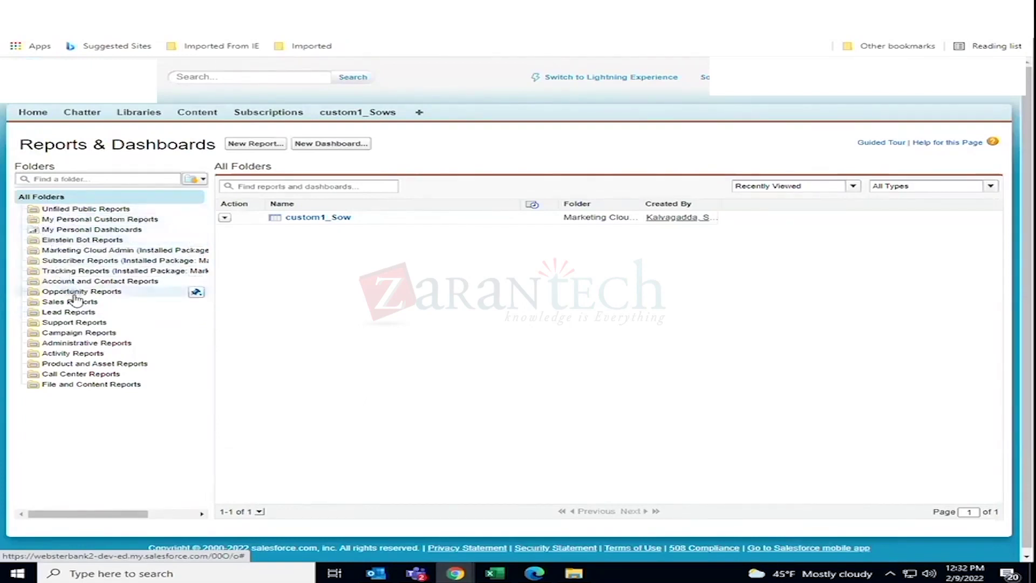
{"action": "left_click", "coordinate": [250, 145]}
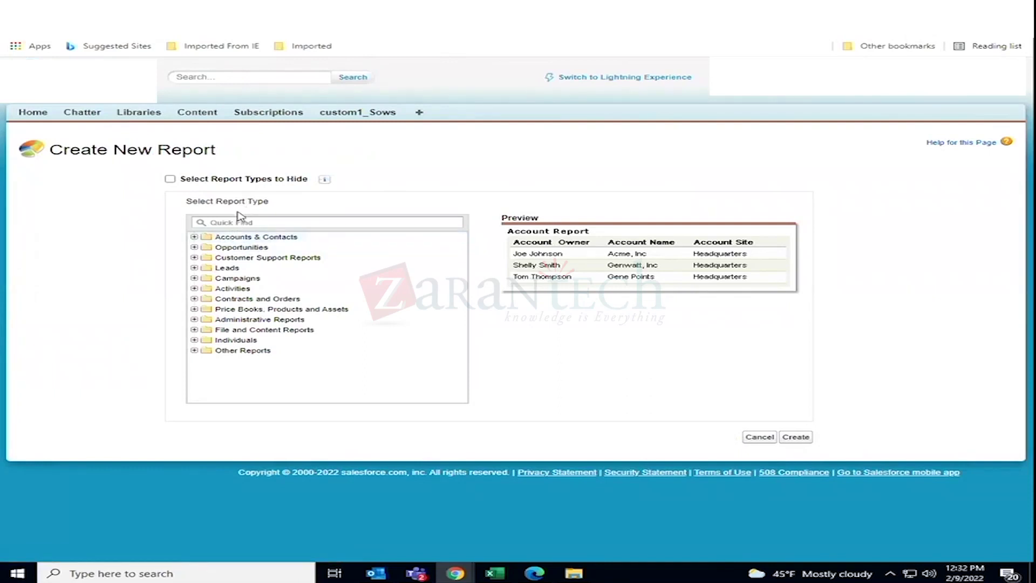
{"action": "left_click", "coordinate": [194, 238]}
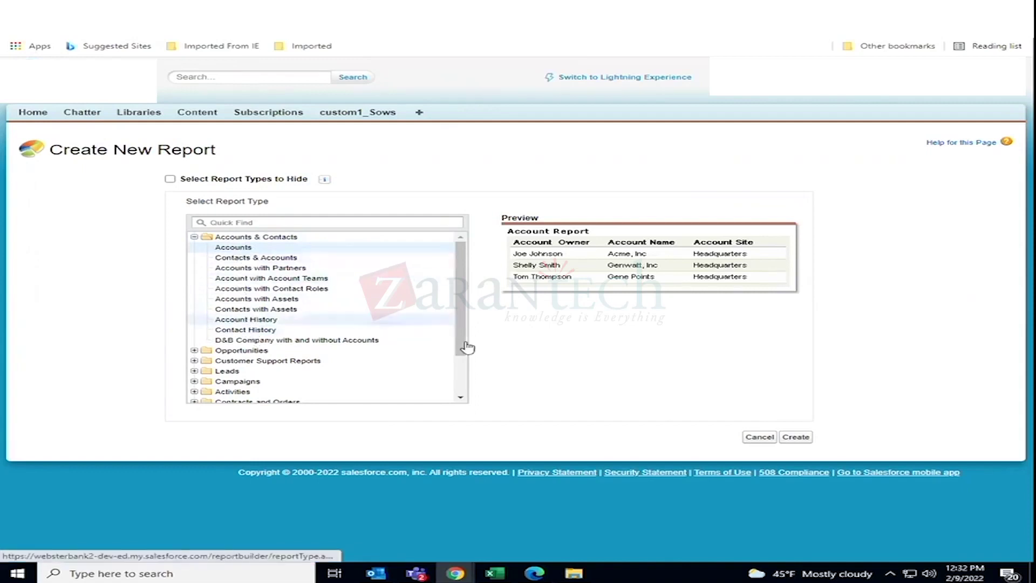
{"action": "left_click", "coordinate": [760, 438]}
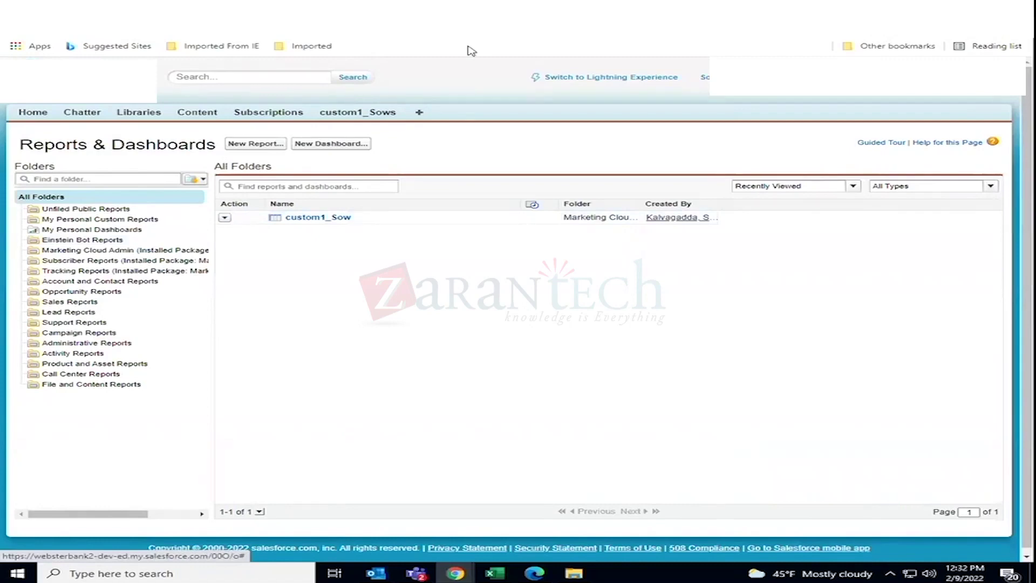
{"action": "left_click", "coordinate": [270, 8]}
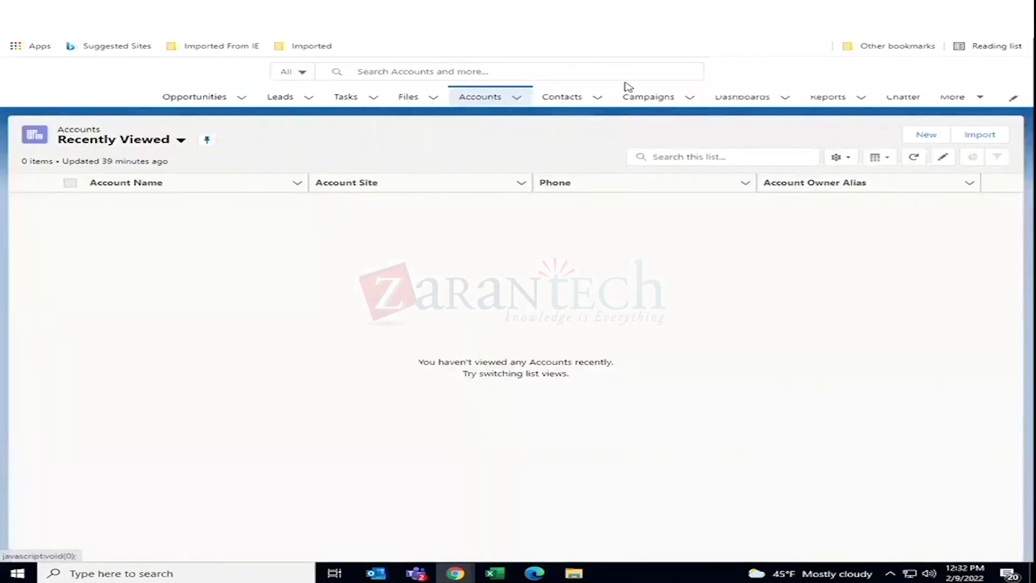
{"action": "left_click", "coordinate": [162, 8]}
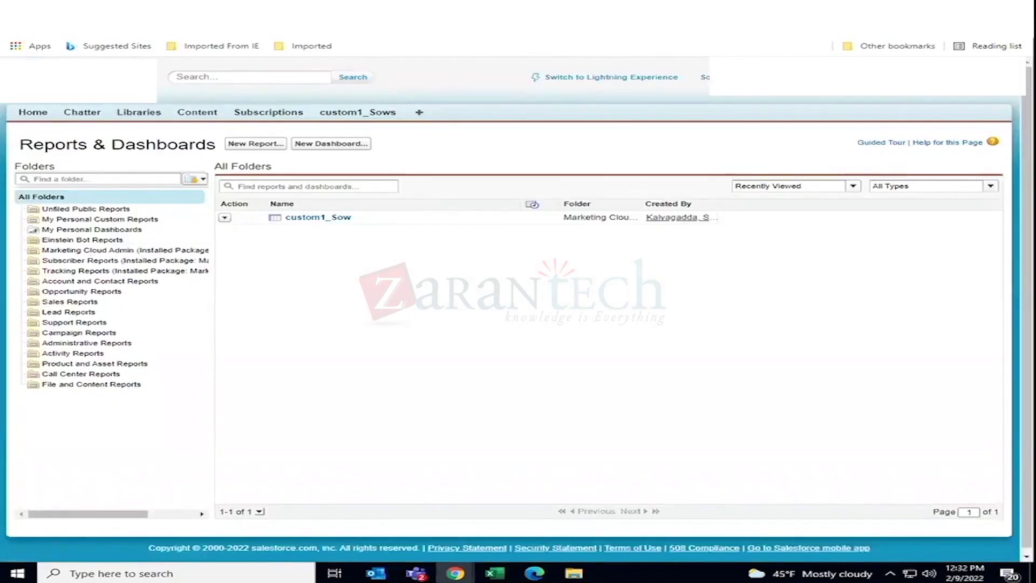
{"action": "left_click", "coordinate": [269, 9]}
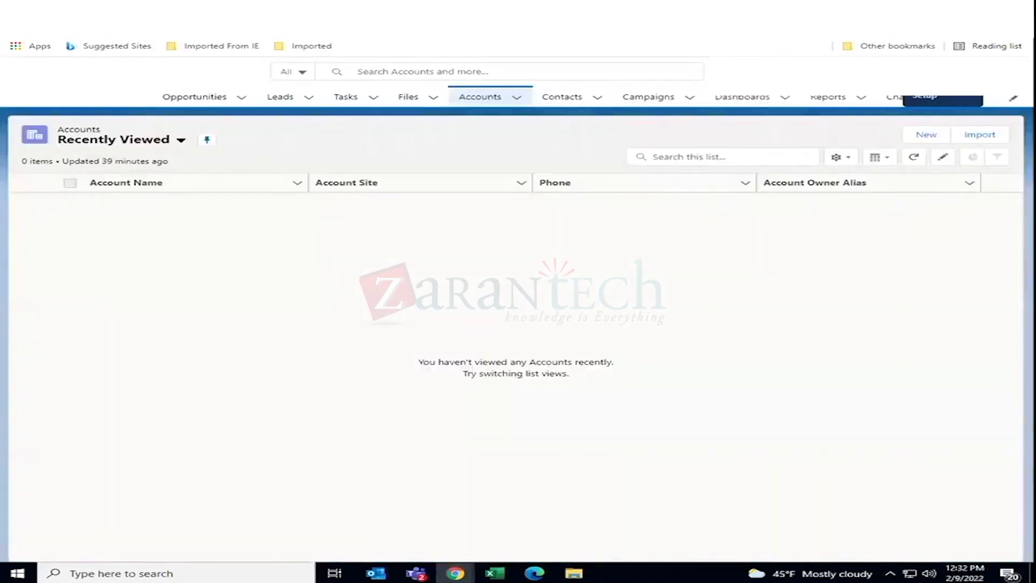
{"action": "left_click", "coordinate": [162, 8]}
Switch from the Lightning Accounts page to Salesforce Classic and open Setup
{"action": "left_click", "coordinate": [270, 9]}
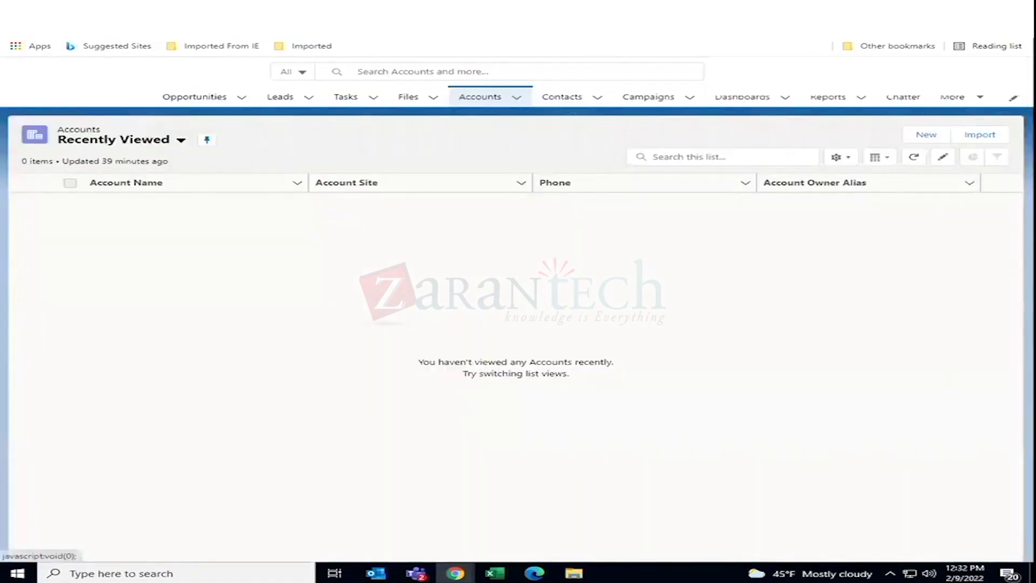
{"action": "left_click", "coordinate": [1002, 97]}
{"action": "left_click", "coordinate": [851, 239]}
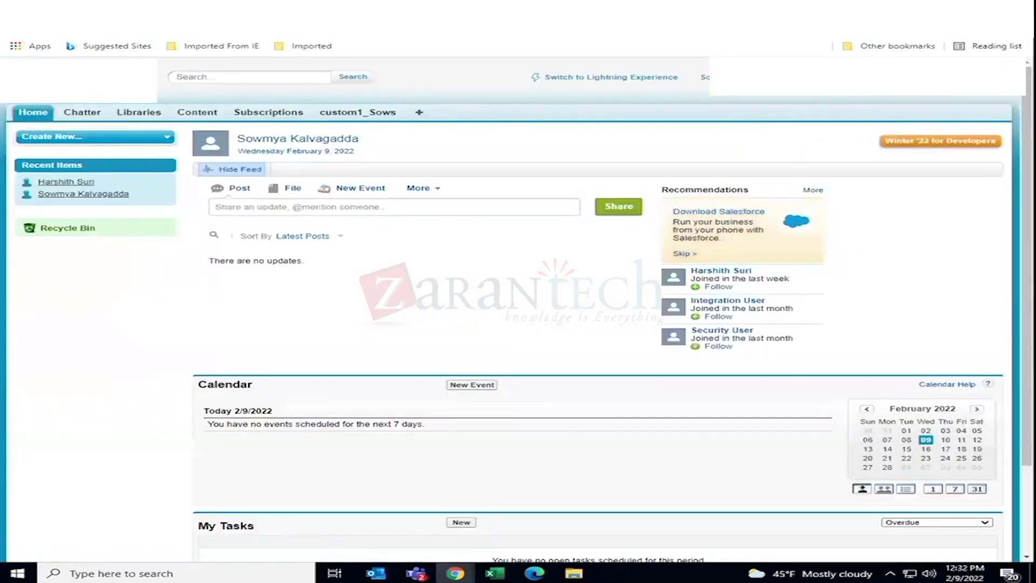
{"action": "left_click", "coordinate": [797, 105]}
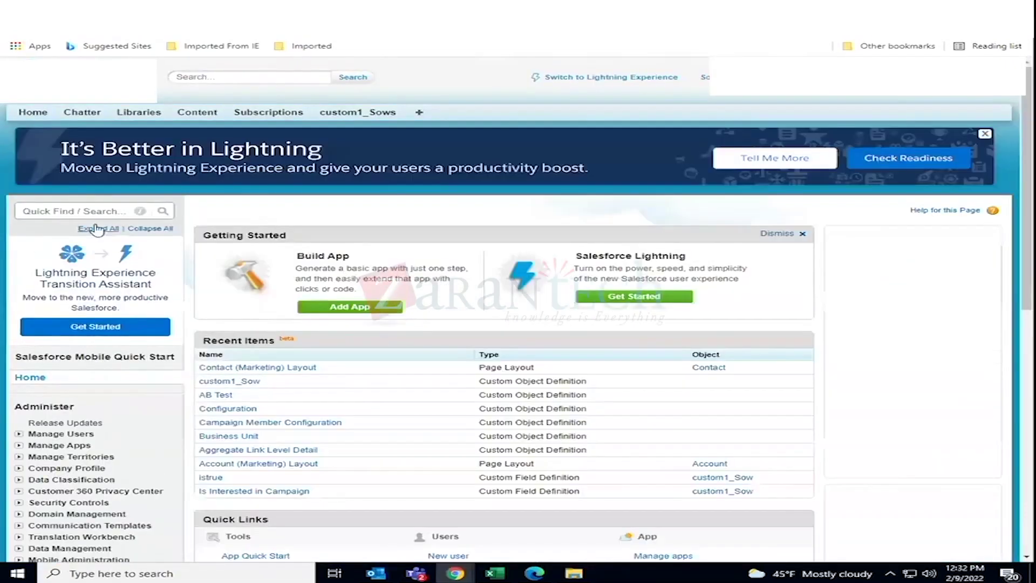
Search Setup for "report" and open the list of all custom report types
{"action": "left_click", "coordinate": [83, 211]}
{"action": "type", "text": "report"}
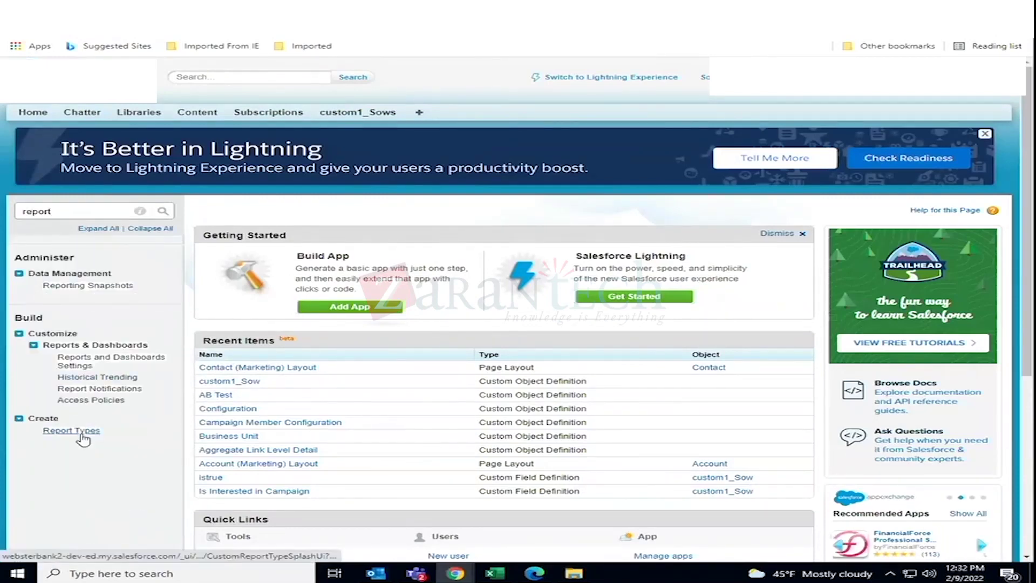
{"action": "left_click", "coordinate": [81, 433]}
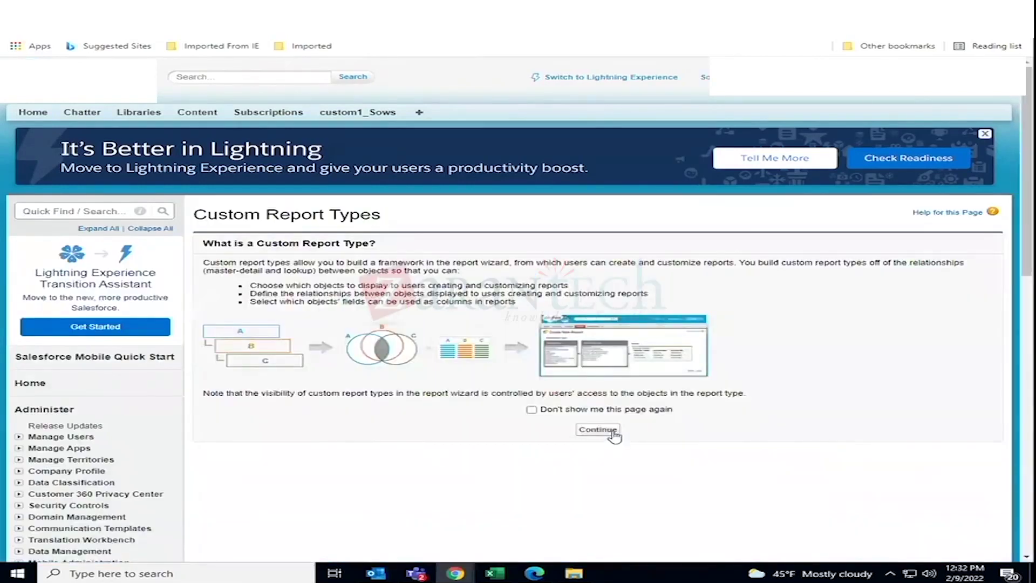
{"action": "left_click", "coordinate": [597, 430]}
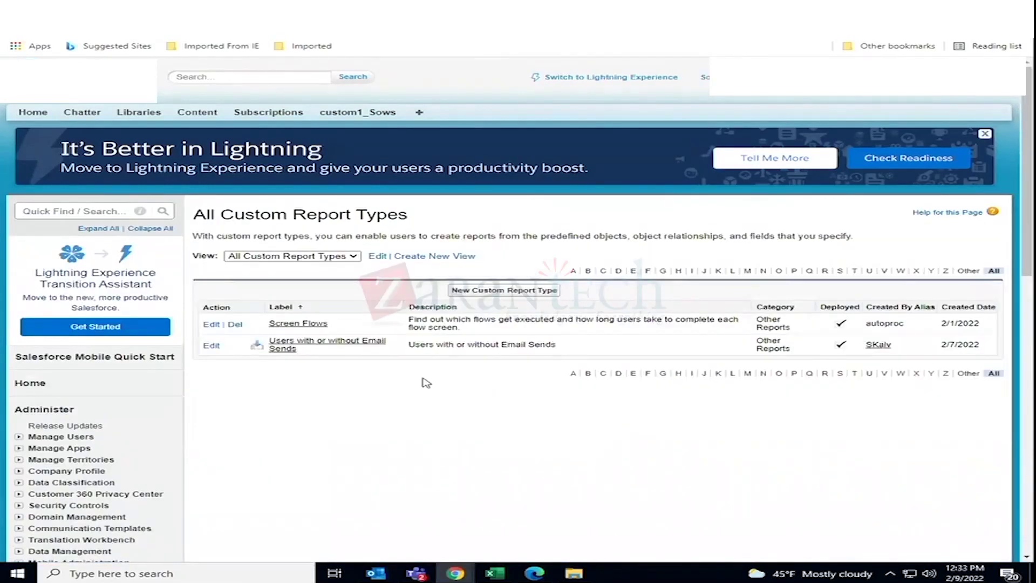
Start a new custom report type with Contacts as the primary object
{"action": "left_click", "coordinate": [489, 293]}
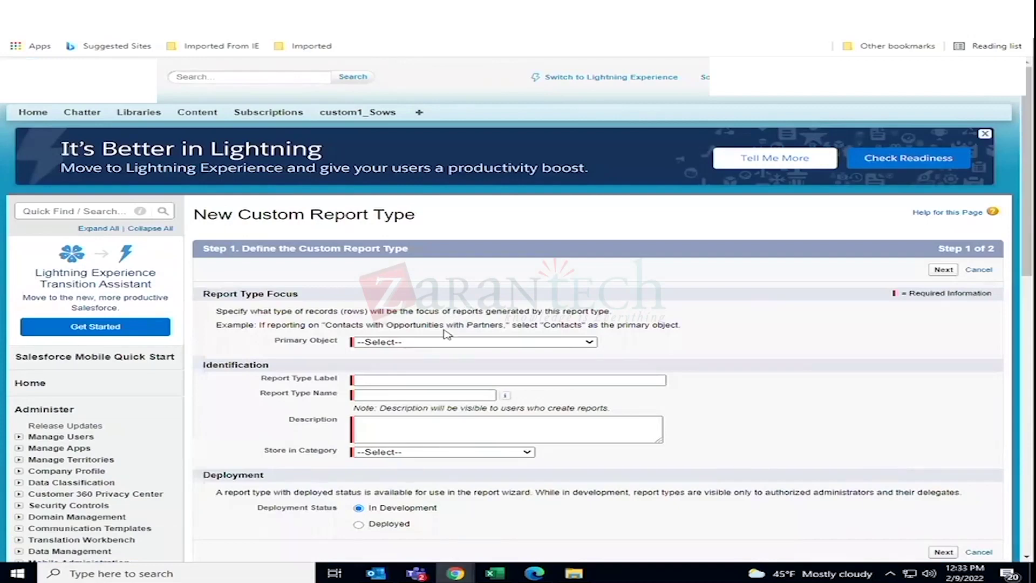
{"action": "left_click", "coordinate": [402, 342]}
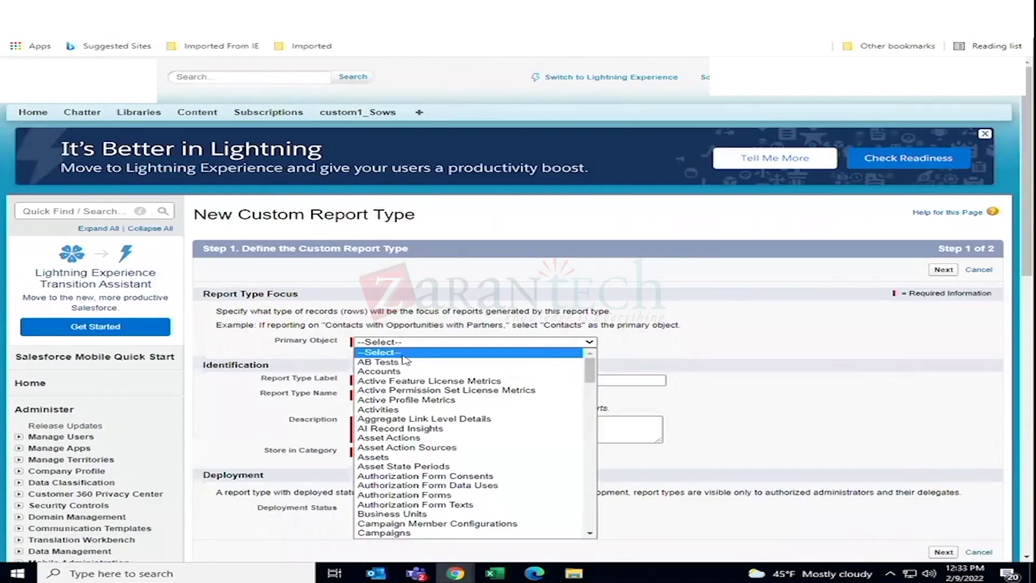
{"action": "key", "text": "c"}
{"action": "key", "text": "Down"}
{"action": "key", "text": "Down"}
{"action": "key", "text": "Down"}
{"action": "key", "text": "Down"}
{"action": "key", "text": "Down"}
{"action": "key", "text": "Down"}
{"action": "key", "text": "Down"}
{"action": "key", "text": "Down"}
{"action": "key", "text": "Down"}
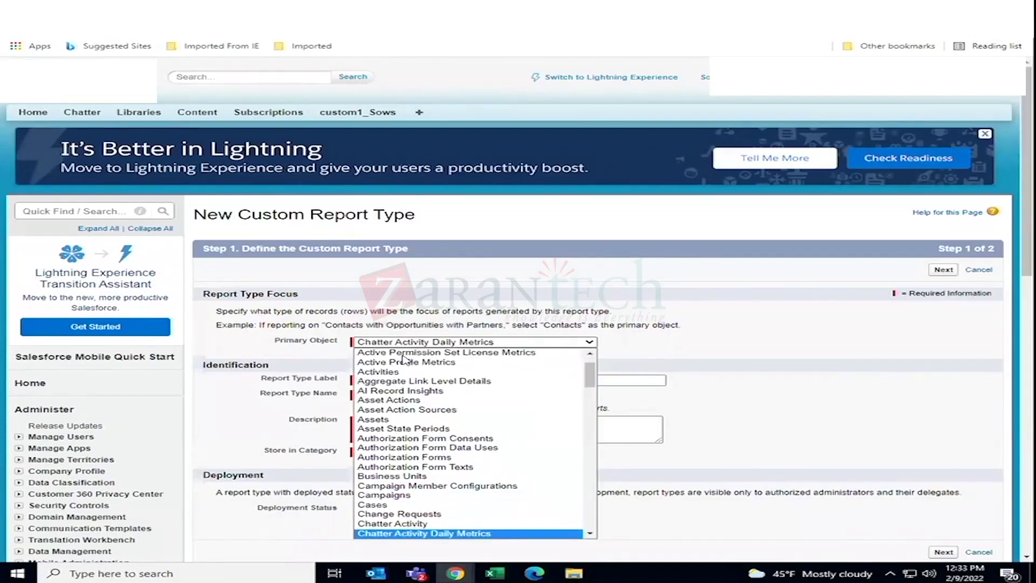
{"action": "key", "text": "Down"}
{"action": "key", "text": "Down"}
{"action": "key", "text": "Down"}
{"action": "key", "text": "Down"}
{"action": "key", "text": "Down"}
{"action": "key", "text": "Down"}
{"action": "key", "text": "Down"}
{"action": "key", "text": "Down"}
{"action": "key", "text": "Down"}
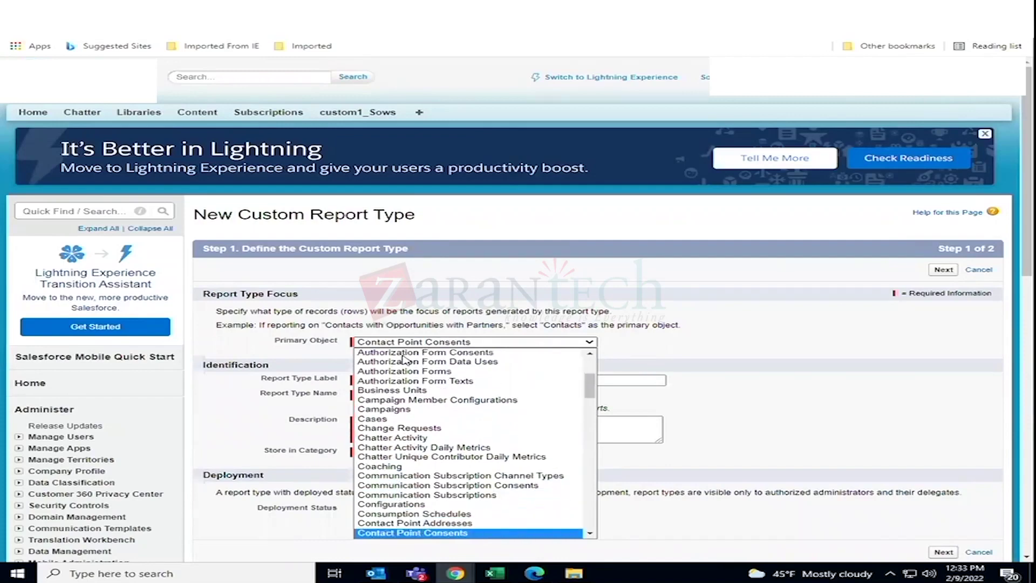
{"action": "key", "text": "Down"}
{"action": "key", "text": "Down"}
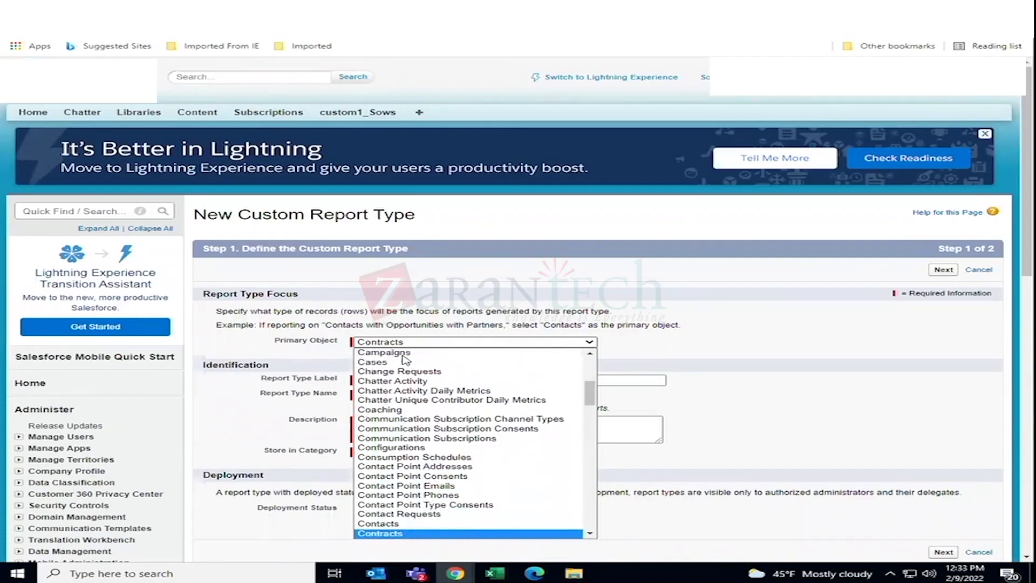
{"action": "left_click", "coordinate": [404, 524]}
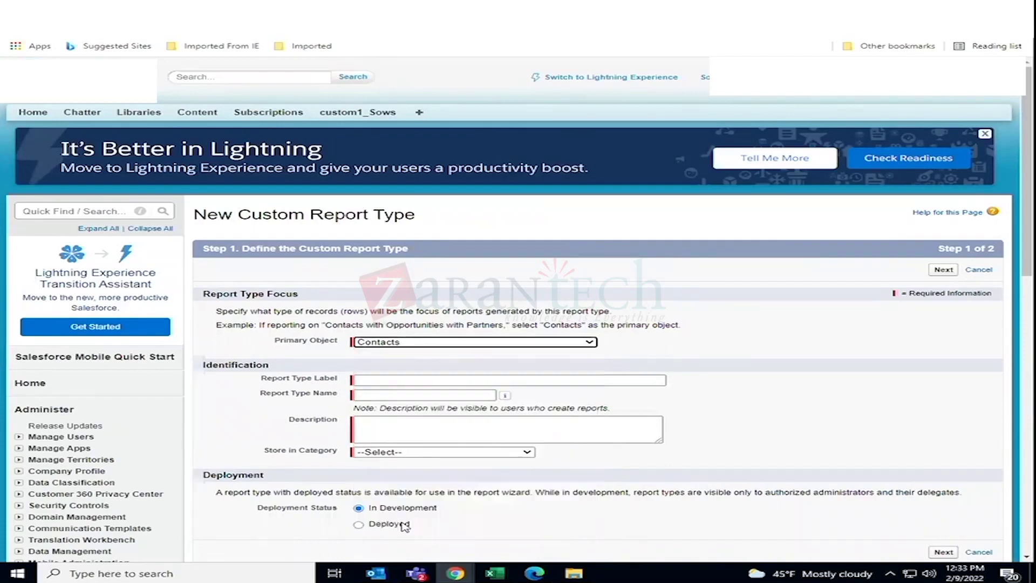
Set the report type label and name to Contacts and enter the description "all contacts"
{"action": "left_click", "coordinate": [384, 380]}
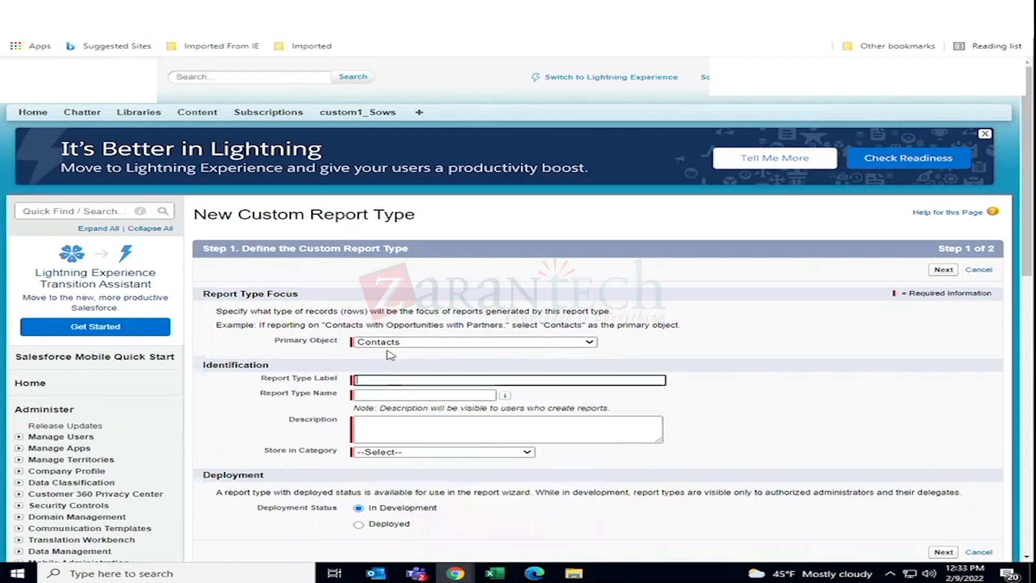
{"action": "left_click", "coordinate": [404, 343]}
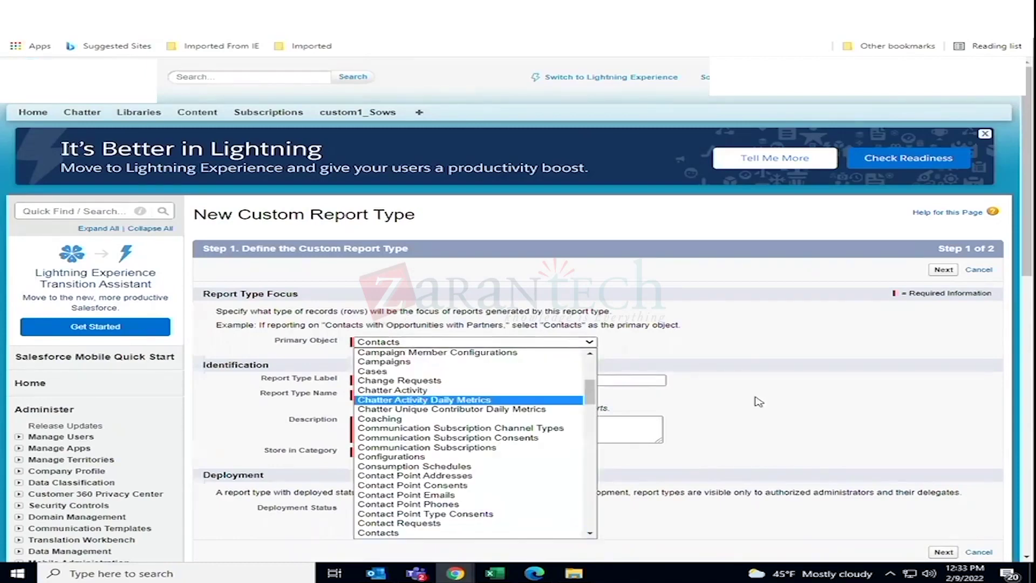
{"action": "left_click", "coordinate": [650, 380]}
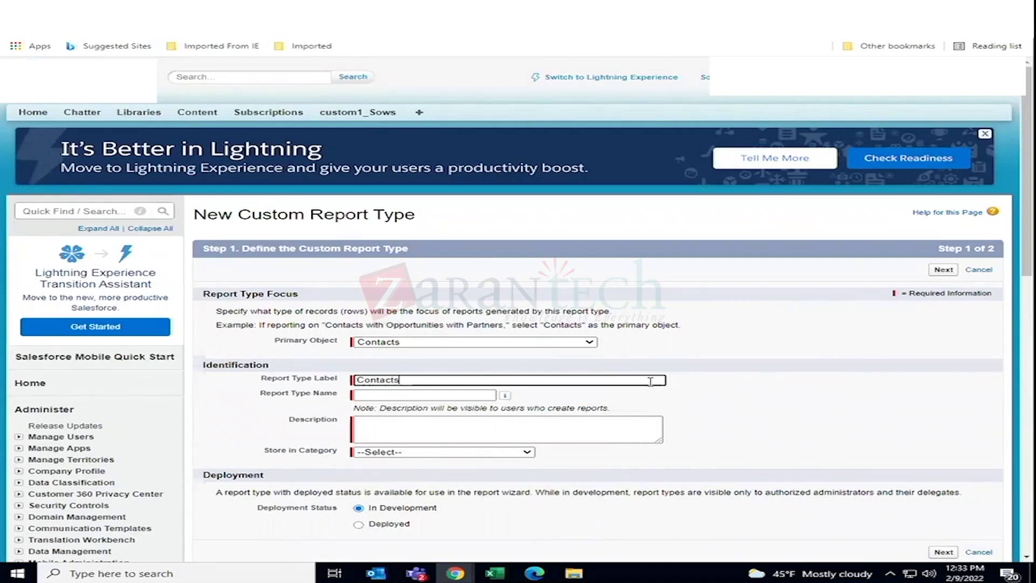
{"action": "left_click", "coordinate": [421, 394]}
{"action": "left_click", "coordinate": [415, 433]}
{"action": "type", "text": "all contacts"}
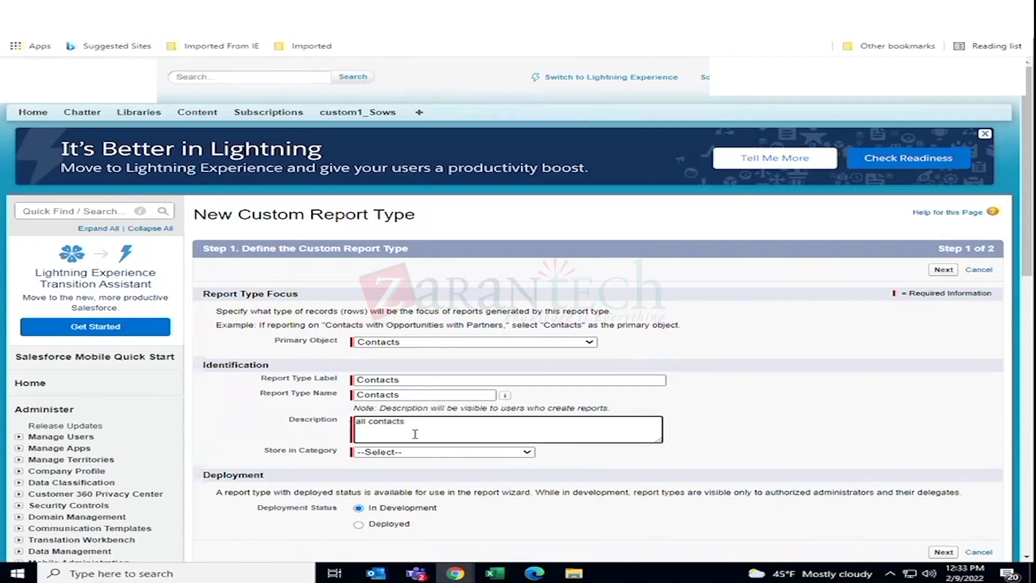
Store the report type in the Accounts & Contacts category and set its deployment status to Deployed
{"action": "left_click", "coordinate": [412, 452]}
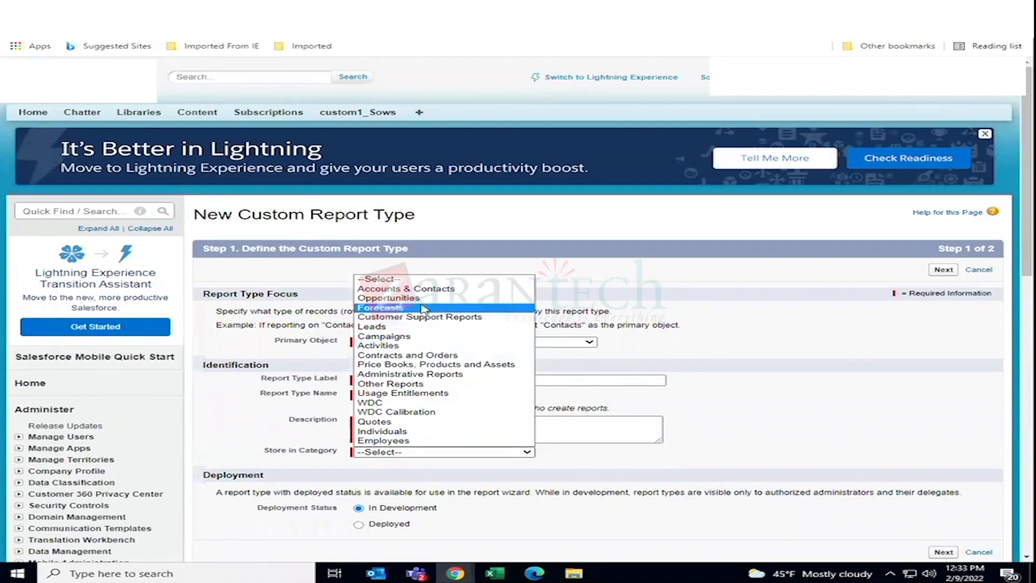
{"action": "left_click", "coordinate": [432, 290]}
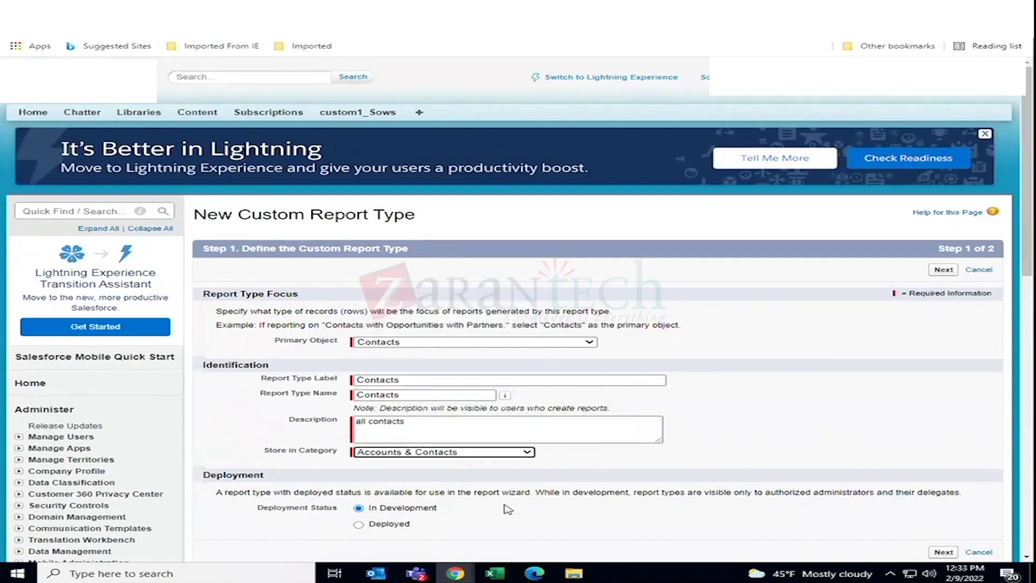
{"action": "scroll", "coordinate": [501, 504], "scroll_direction": "down", "scroll_amount": 2}
{"action": "left_click", "coordinate": [364, 411]}
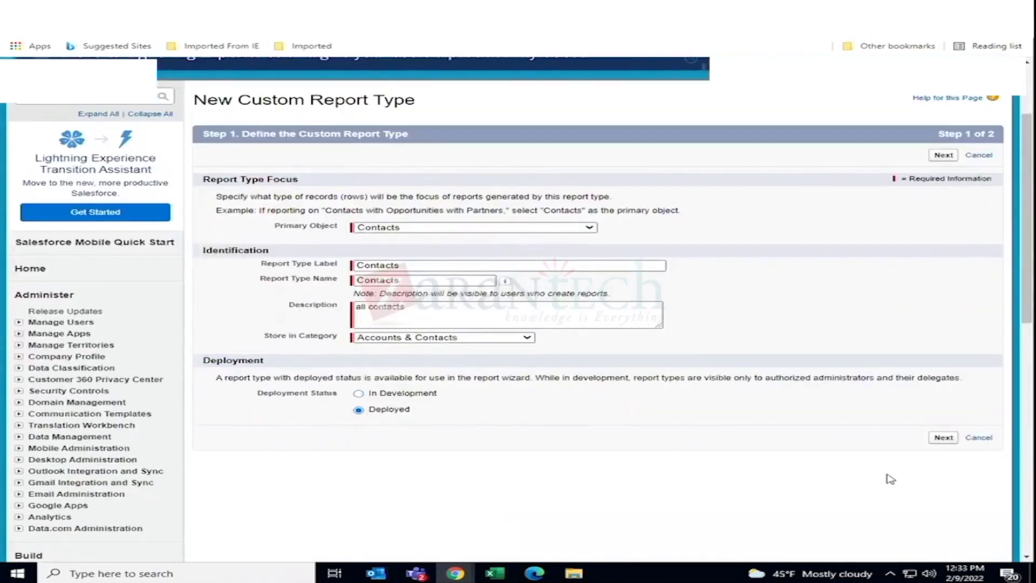
Proceed to the report records set and save the report type with Contacts as its only object
{"action": "left_click", "coordinate": [940, 439]}
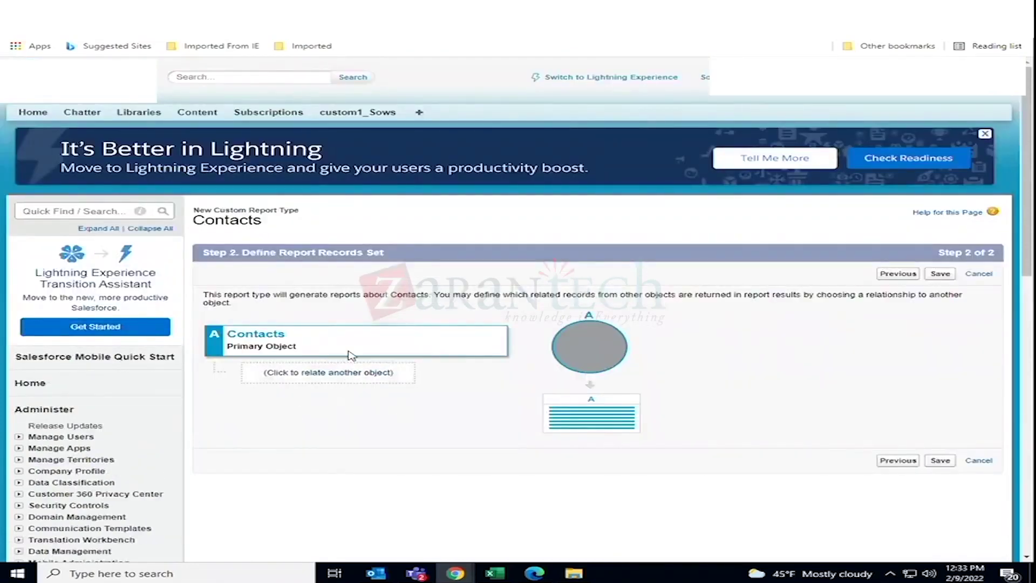
{"action": "left_click_drag", "start_coordinate": [352, 355], "coordinate": [536, 367]}
{"action": "left_click", "coordinate": [507, 419]}
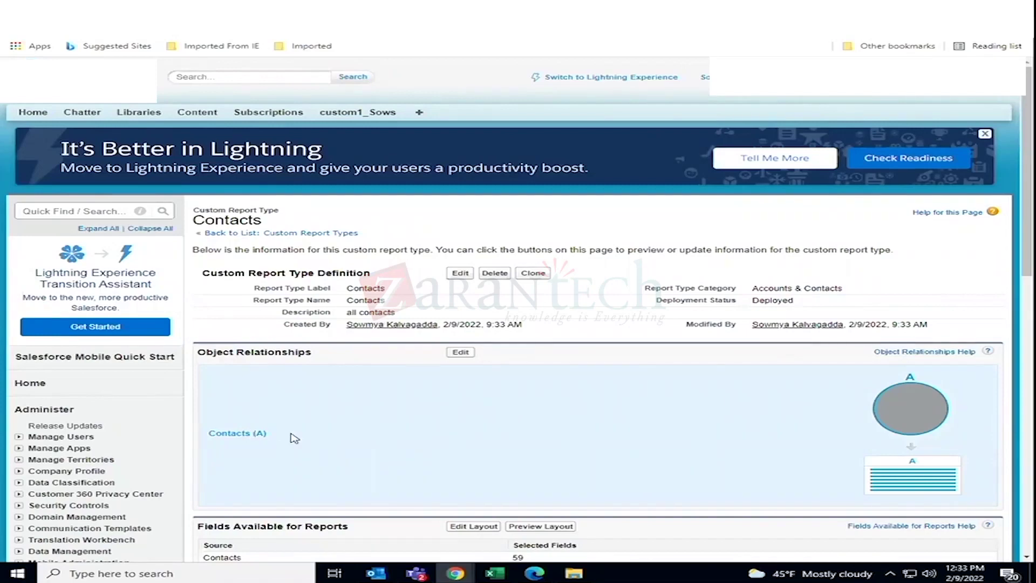
Create a new report based on the Contacts report type in the Accounts & Contacts category
{"action": "scroll", "coordinate": [294, 438], "scroll_direction": "down", "scroll_amount": 2}
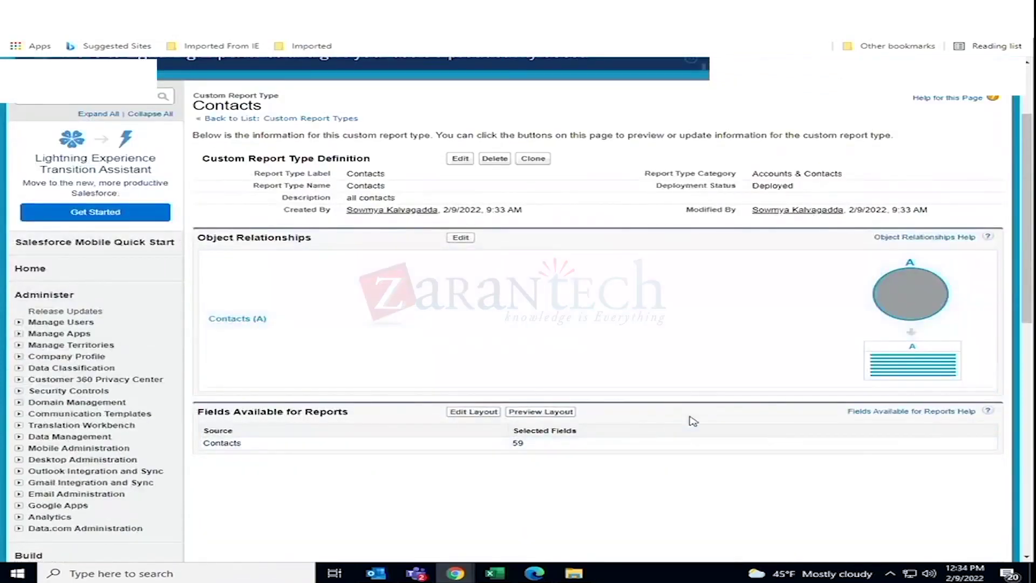
{"action": "scroll", "coordinate": [527, 451], "scroll_direction": "up", "scroll_amount": 2}
{"action": "key", "text": "ctrl+Tab"}
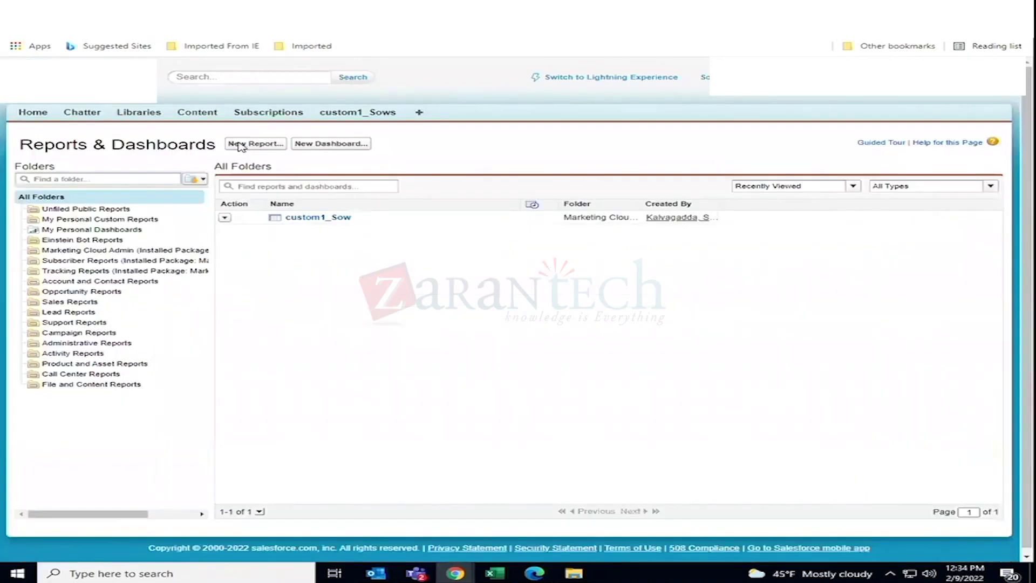
{"action": "left_click", "coordinate": [239, 146]}
{"action": "left_click", "coordinate": [194, 237]}
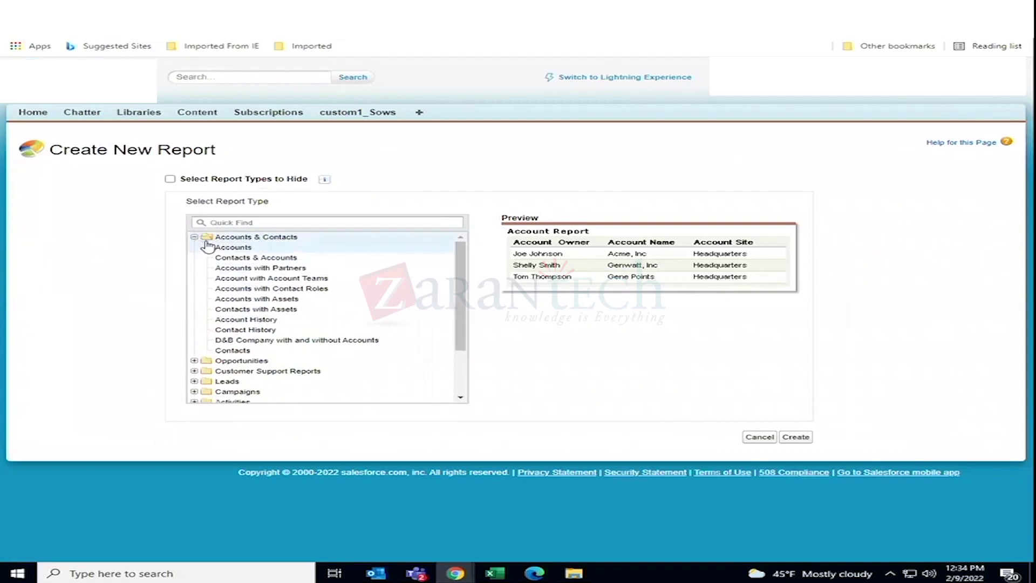
{"action": "left_click", "coordinate": [251, 351]}
{"action": "left_click", "coordinate": [795, 437]}
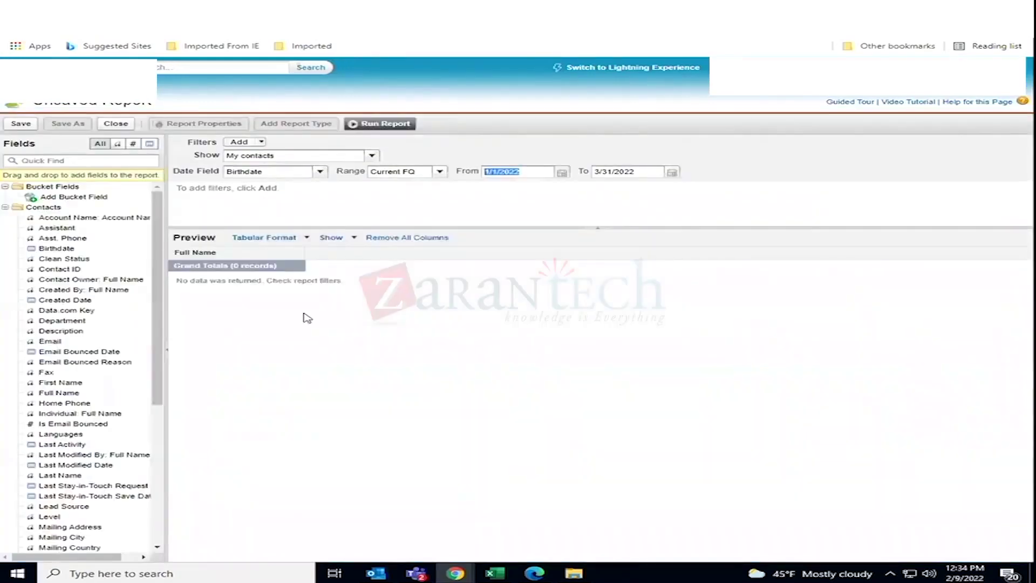
Find the Contact ID field by searching for "id" and add it as a column in the report preview
{"action": "left_click", "coordinate": [42, 160]}
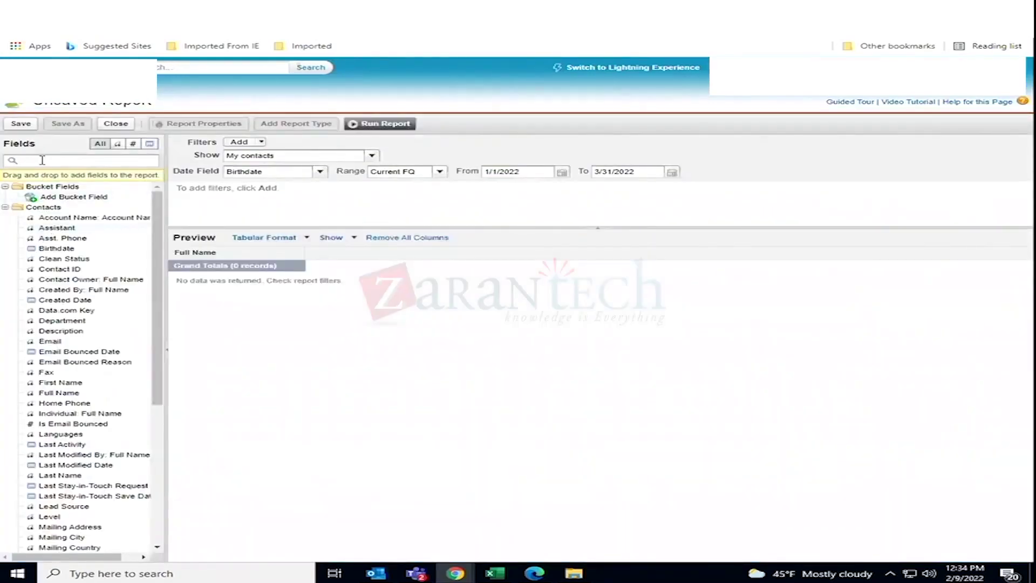
{"action": "type", "text": "id"}
{"action": "left_click_drag", "start_coordinate": [65, 202], "coordinate": [371, 307]}
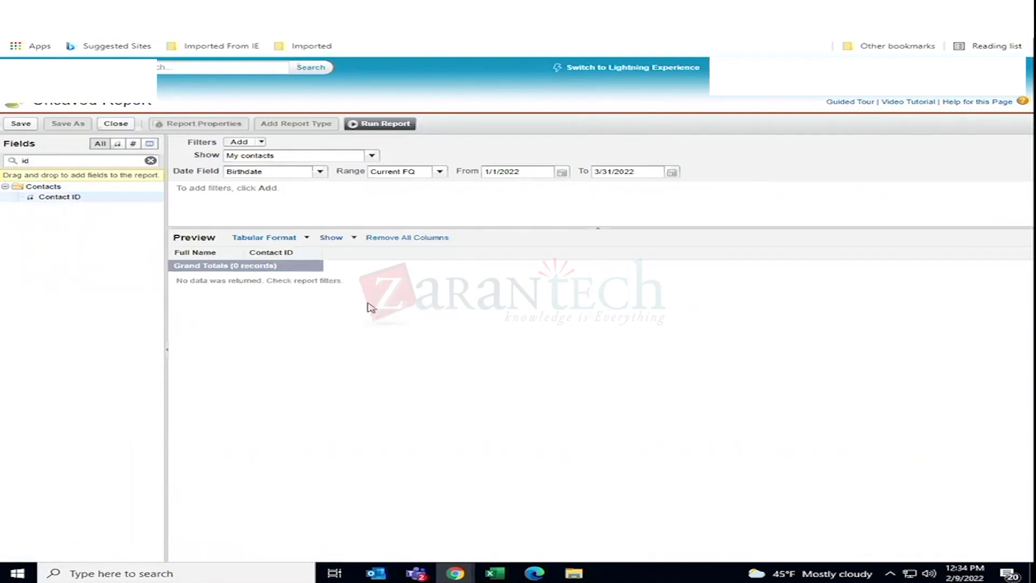
{"action": "left_click_drag", "start_coordinate": [63, 201], "coordinate": [460, 346]}
{"action": "left_click_drag", "start_coordinate": [59, 197], "coordinate": [367, 296]}
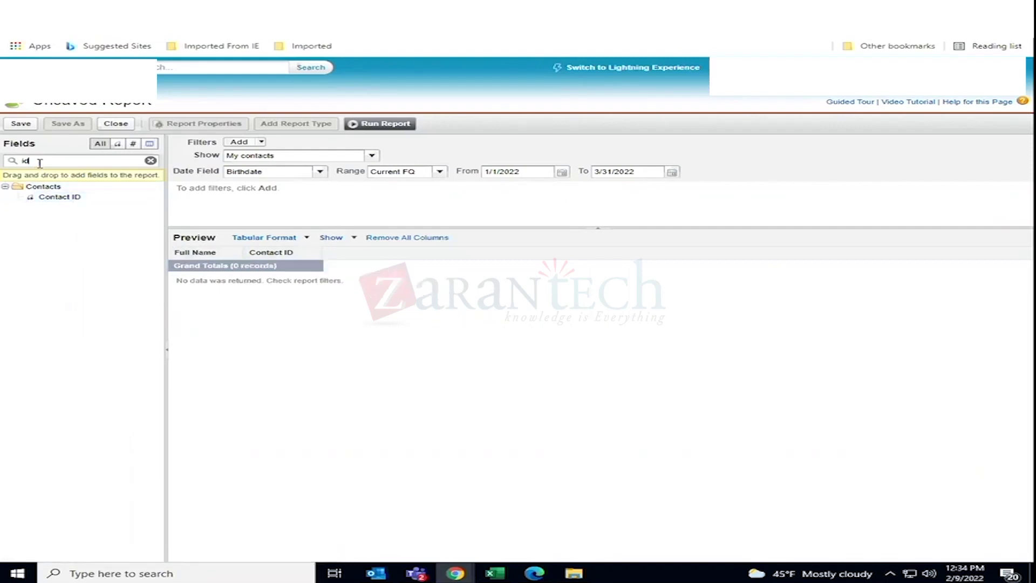
Add the Email and First Name fields as columns in the report preview
{"action": "key", "text": "BackSpace"}
{"action": "key", "text": "BackSpace"}
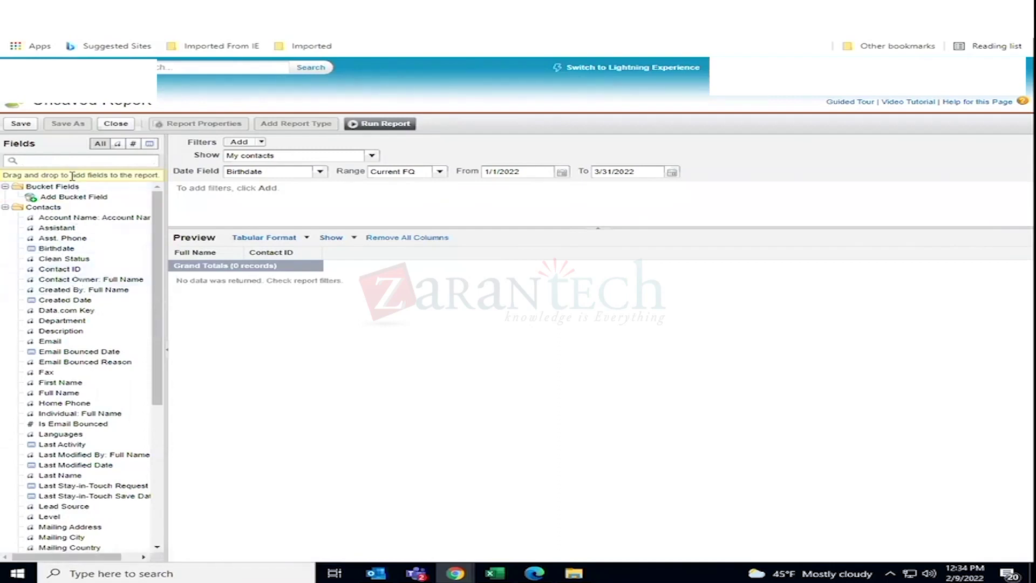
{"action": "type", "text": "e"}
{"action": "left_click_drag", "start_coordinate": [49, 197], "coordinate": [254, 262]}
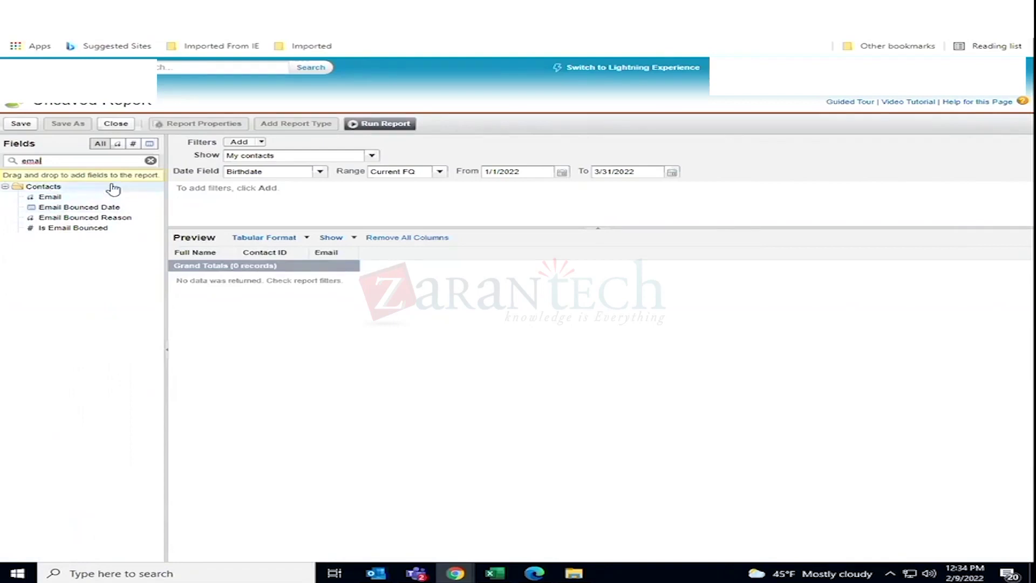
{"action": "left_click", "coordinate": [151, 161]}
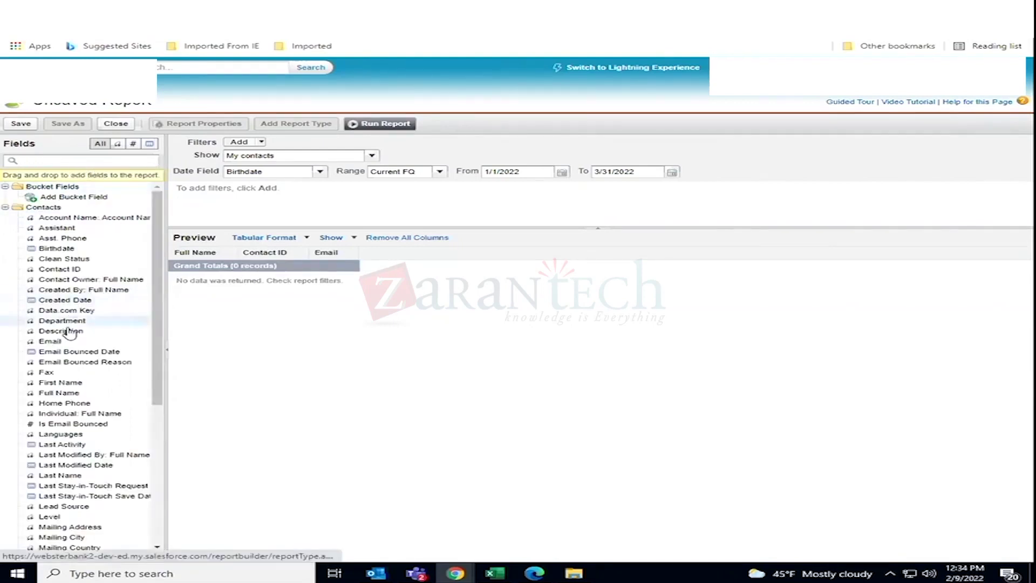
{"action": "left_click_drag", "start_coordinate": [76, 383], "coordinate": [389, 319]}
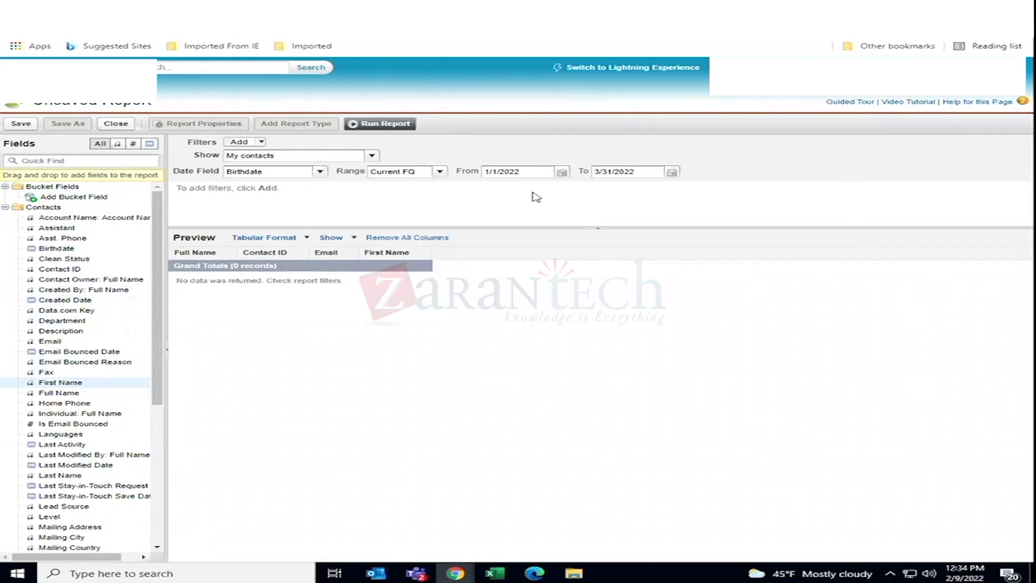
Run the report and save it as Contacts, with unique name Contacts, in the Marketing Cloud Admin folder
{"action": "left_click", "coordinate": [381, 124]}
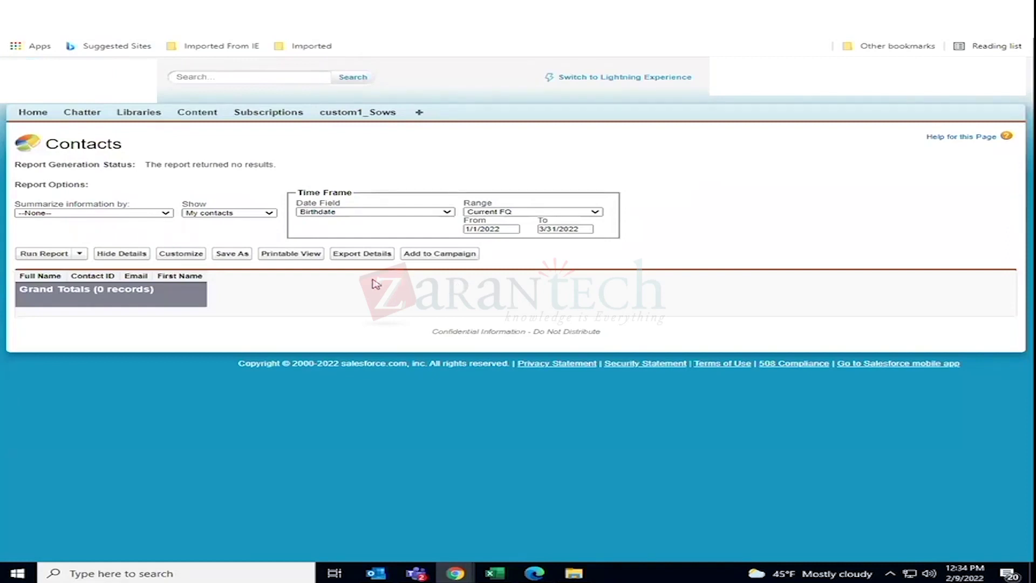
{"action": "left_click", "coordinate": [243, 258]}
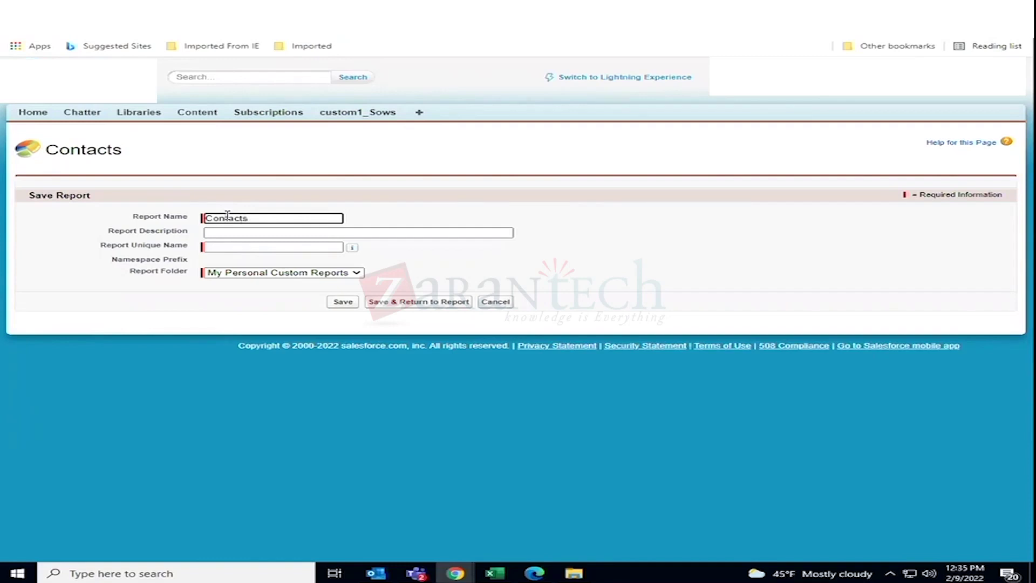
{"action": "left_click", "coordinate": [304, 246]}
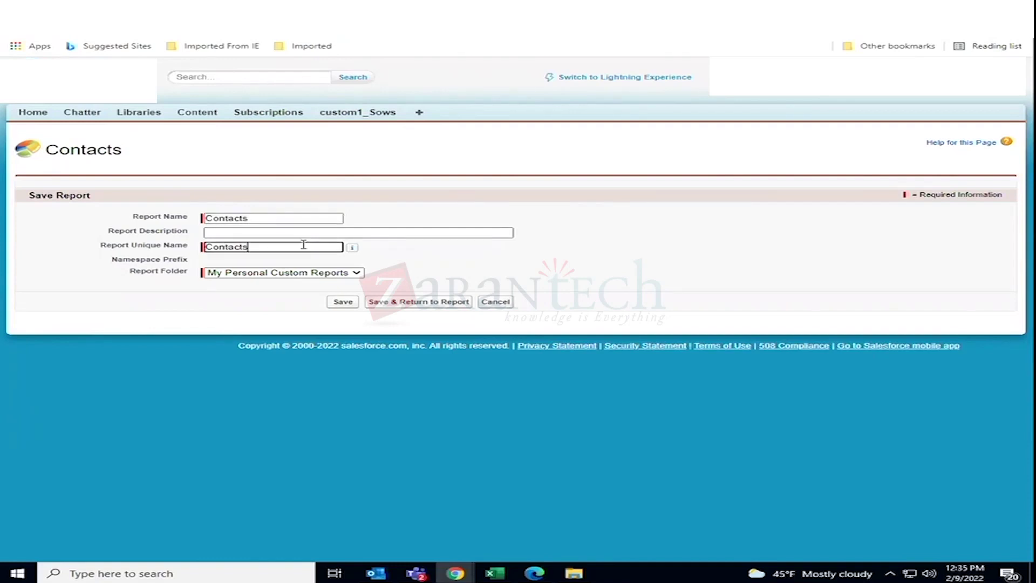
{"action": "left_click", "coordinate": [319, 272]}
{"action": "left_click", "coordinate": [317, 310]}
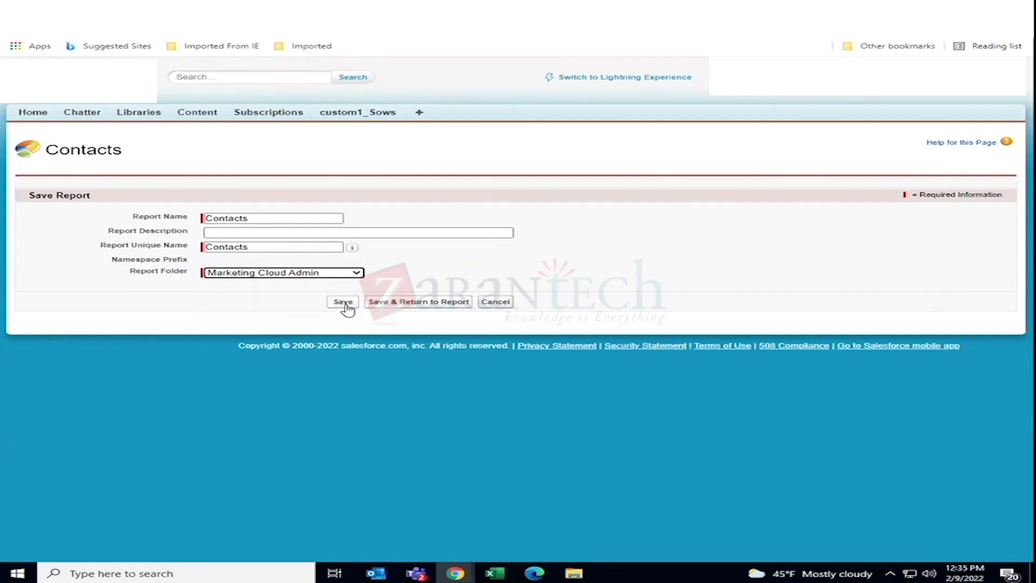
{"action": "left_click", "coordinate": [385, 308]}
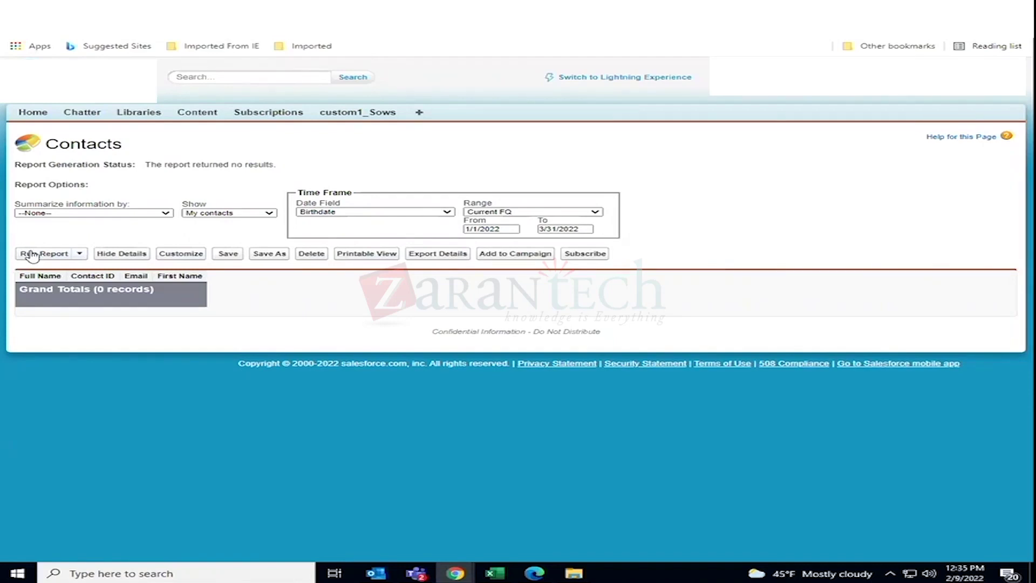
Set the report to show All contacts and run it again
{"action": "left_click", "coordinate": [232, 214]}
{"action": "left_click", "coordinate": [219, 239]}
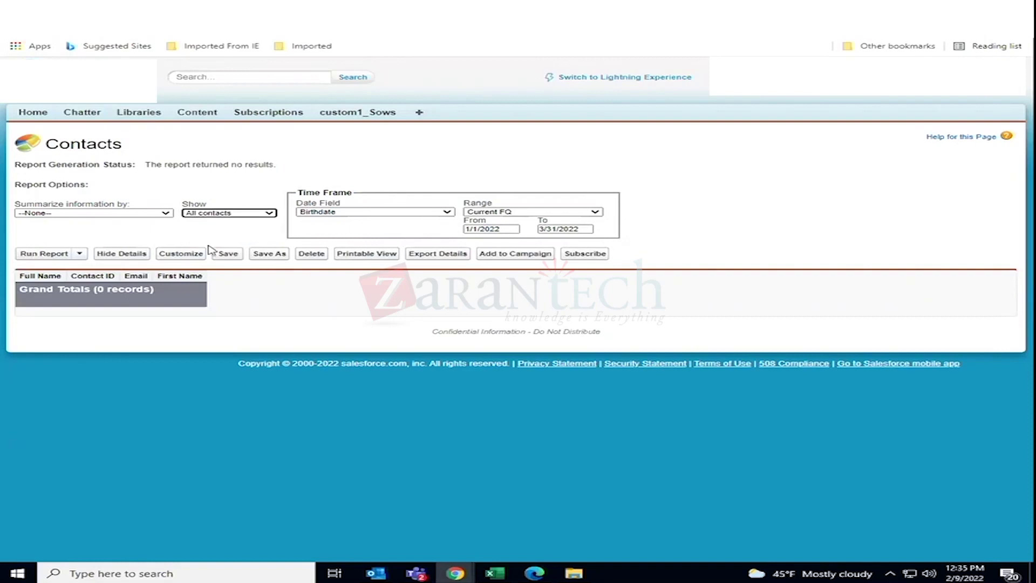
{"action": "left_click", "coordinate": [41, 256]}
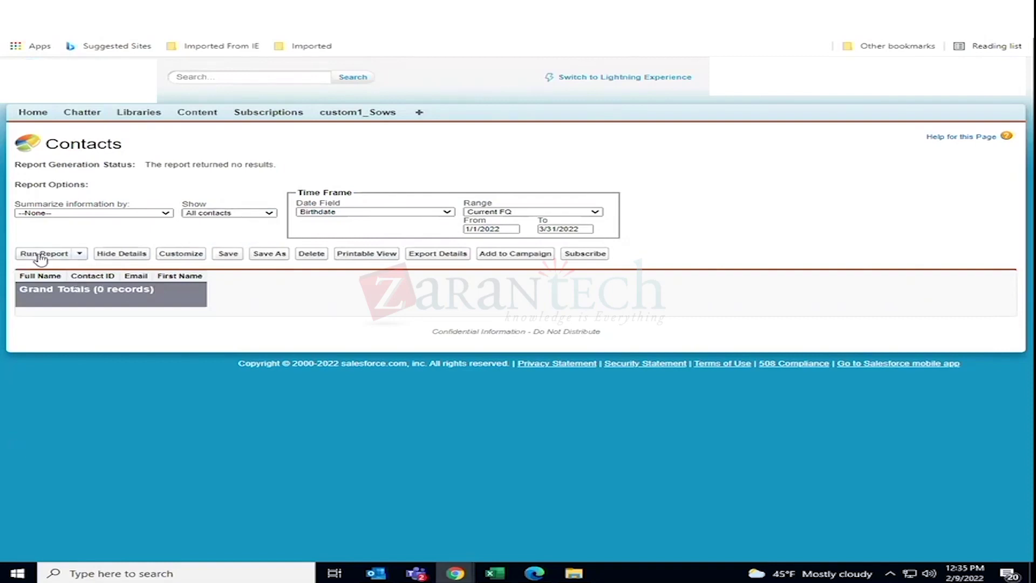
{"action": "left_click", "coordinate": [41, 256]}
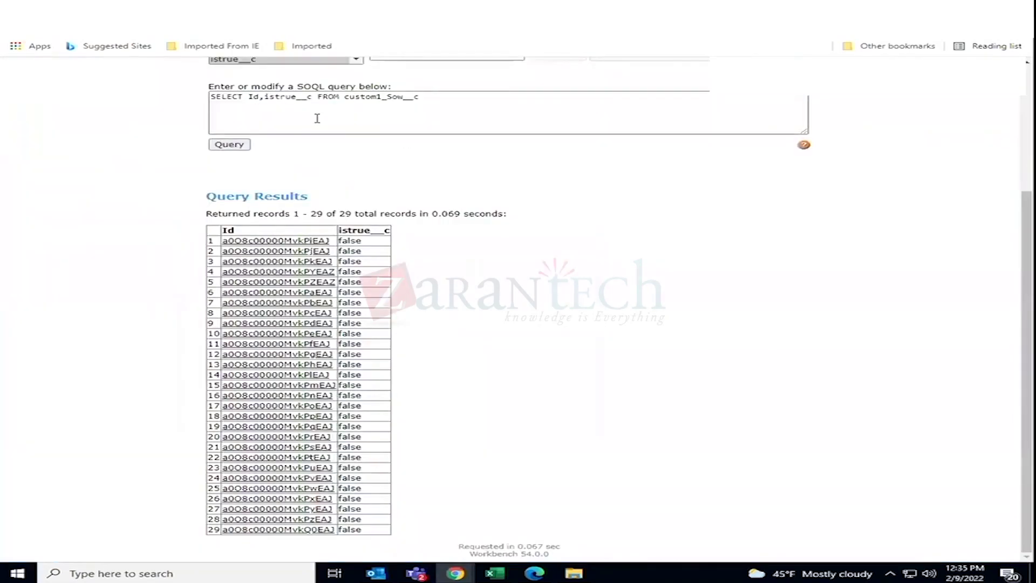
Switch to the Workbench SOQL query page and try to change the query object from custom1_Sow__c to Contact
{"action": "scroll", "coordinate": [319, 115], "scroll_direction": "up", "scroll_amount": 2}
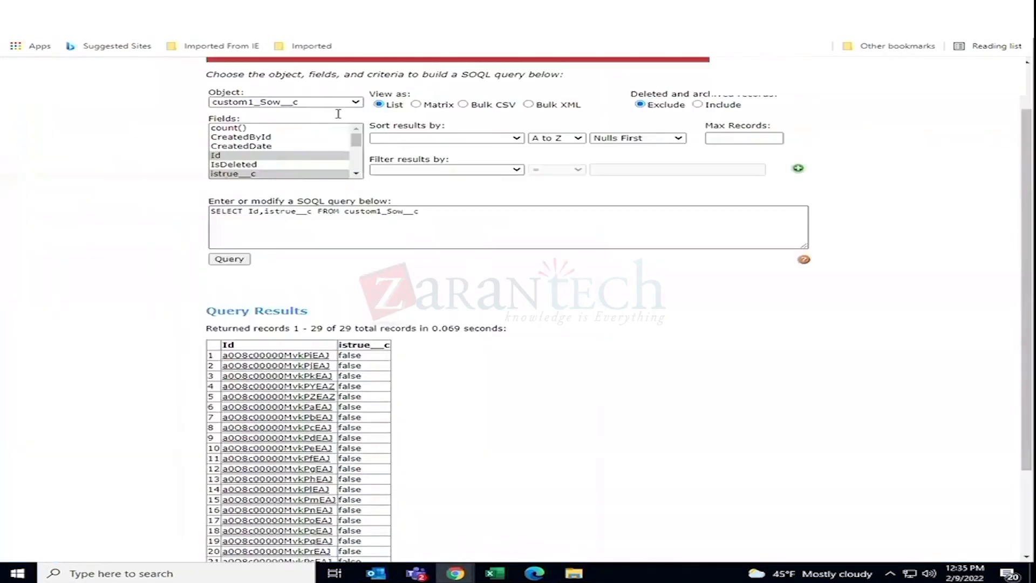
{"action": "left_click", "coordinate": [338, 102]}
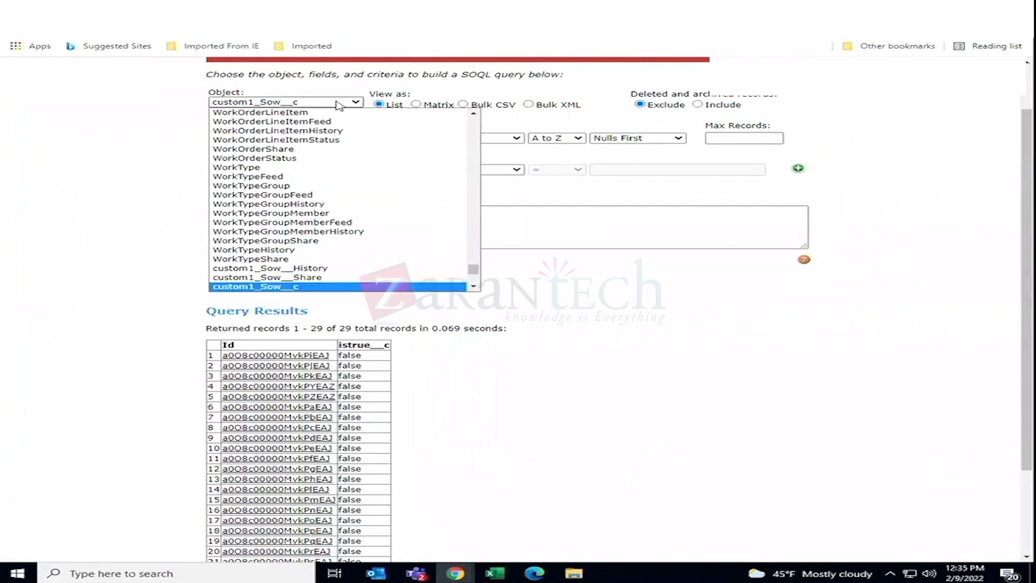
{"action": "type", "text": "c"}
{"action": "key", "text": "Down"}
{"action": "key", "text": "Down"}
{"action": "key", "text": "Down"}
{"action": "key", "text": "Down"}
{"action": "key", "text": "Down"}
{"action": "key", "text": "Down"}
{"action": "key", "text": "Down"}
{"action": "key", "text": "Down"}
{"action": "key", "text": "Down"}
{"action": "key", "text": "Down"}
{"action": "key", "text": "Down"}
{"action": "key", "text": "Down"}
{"action": "key", "text": "Down"}
{"action": "key", "text": "Down"}
{"action": "key", "text": "Down"}
{"action": "key", "text": "Down"}
{"action": "key", "text": "Down"}
{"action": "key", "text": "Down"}
{"action": "key", "text": "Down"}
{"action": "key", "text": "Down"}
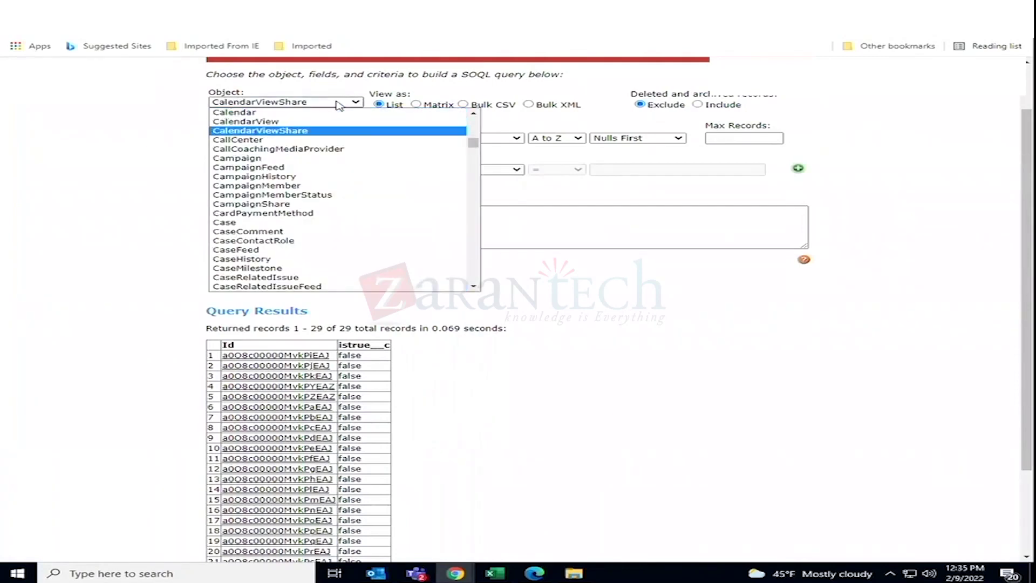
{"action": "key", "text": "Down"}
{"action": "key", "text": "Down"}
{"action": "key", "text": "Down"}
{"action": "key", "text": "Down"}
{"action": "key", "text": "Down"}
{"action": "key", "text": "Down"}
{"action": "key", "text": "Down"}
{"action": "key", "text": "Down"}
{"action": "key", "text": "Down"}
{"action": "key", "text": "Down"}
{"action": "key", "text": "Down"}
{"action": "key", "text": "Down"}
{"action": "key", "text": "Down"}
{"action": "key", "text": "Down"}
{"action": "key", "text": "Down"}
{"action": "key", "text": "Down"}
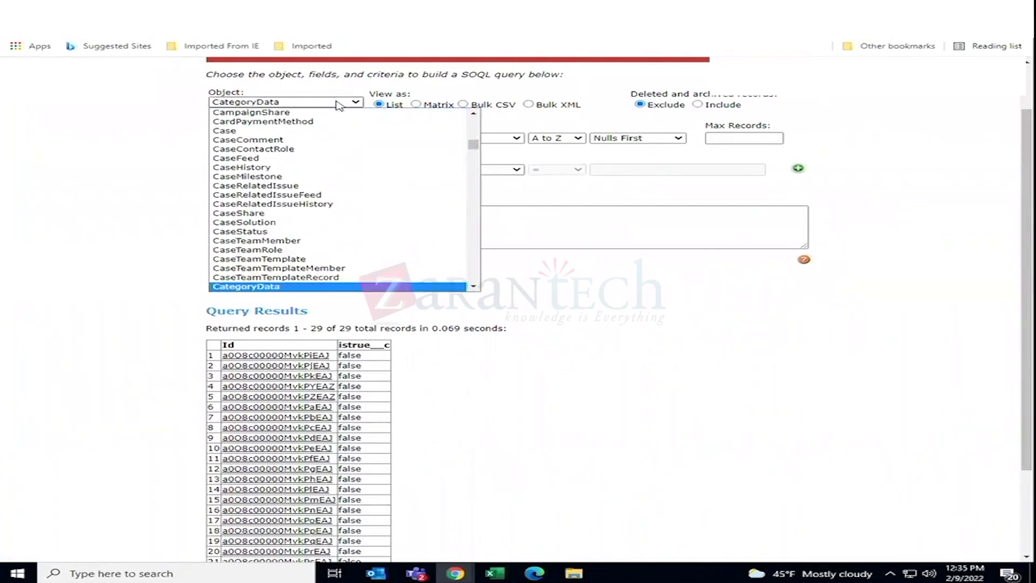
{"action": "key", "text": "Down"}
{"action": "key", "text": "Down"}
{"action": "key", "text": "Down"}
{"action": "key", "text": "Down"}
{"action": "key", "text": "Down"}
{"action": "key", "text": "Down"}
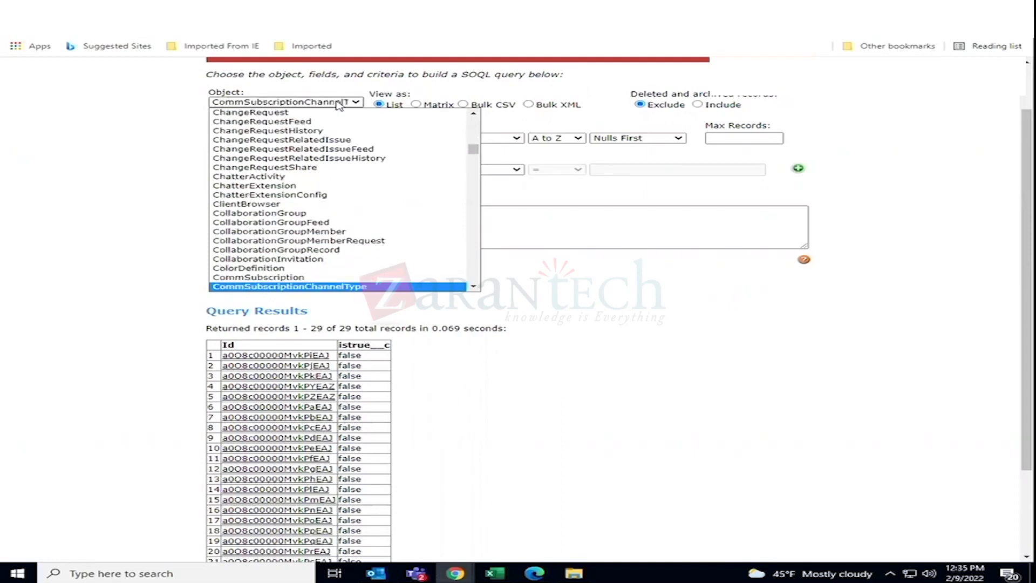
{"action": "scroll", "coordinate": [281, 270], "scroll_direction": "down", "scroll_amount": 4}
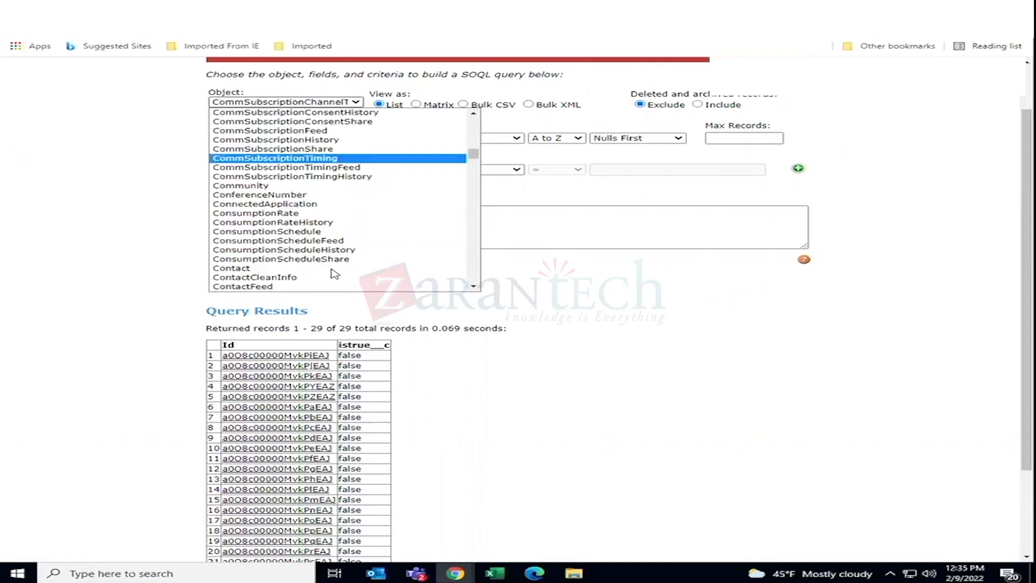
{"action": "left_click", "coordinate": [279, 269]}
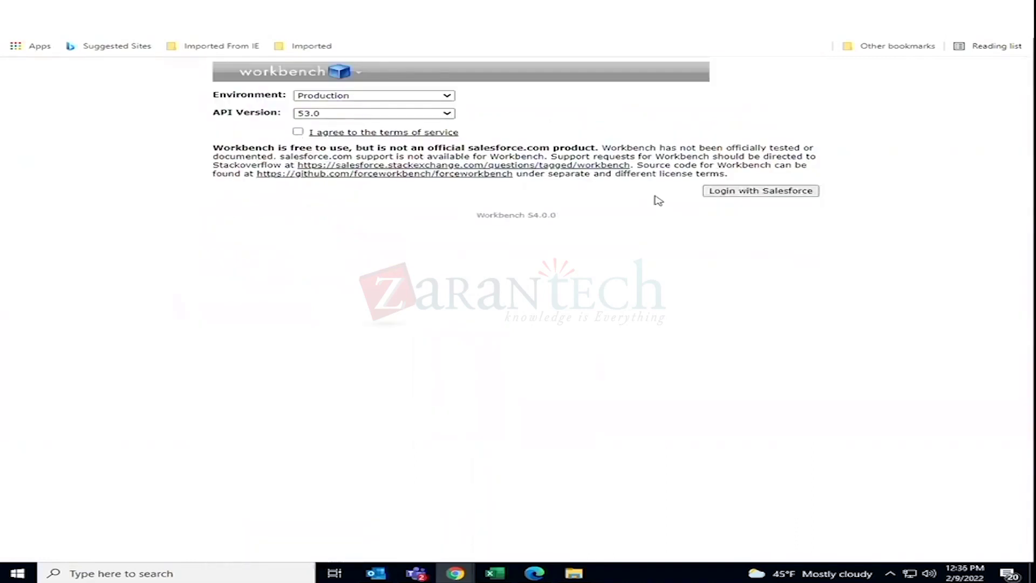
Agree to the Workbench terms of service, log in with Salesforce, and select Contact as the SOQL query object
{"action": "left_click", "coordinate": [298, 132]}
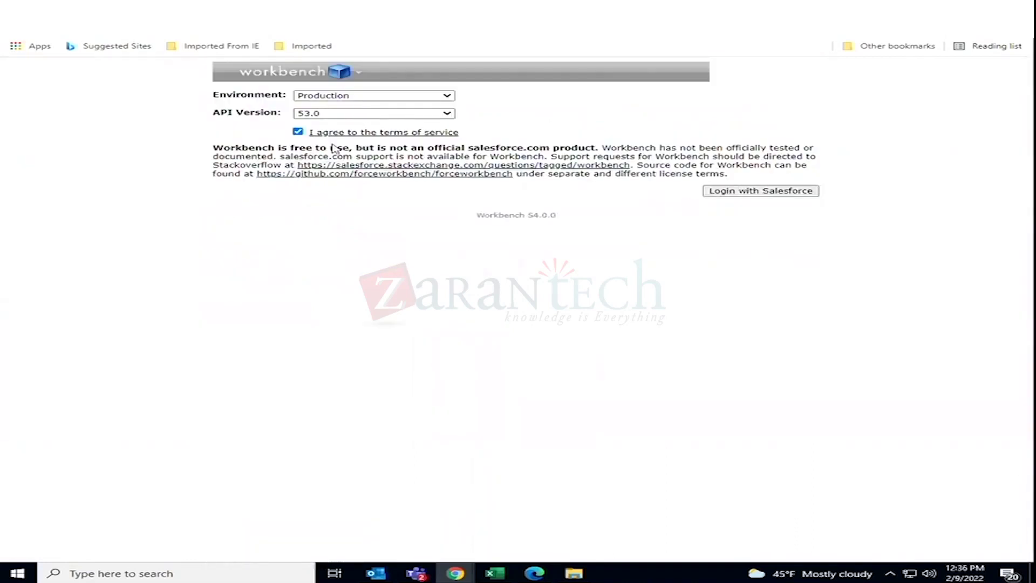
{"action": "left_click", "coordinate": [747, 193]}
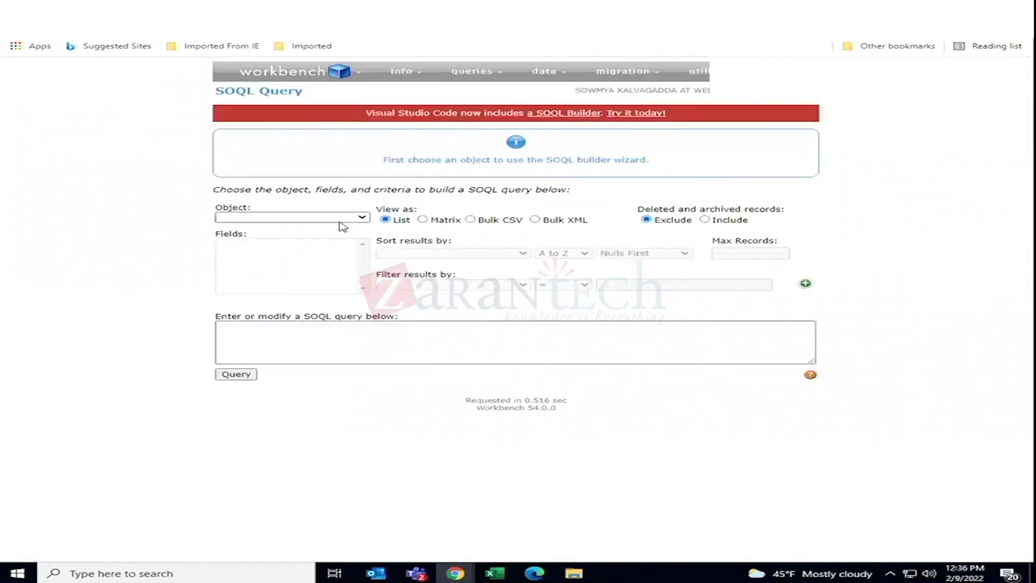
{"action": "left_click", "coordinate": [348, 218]}
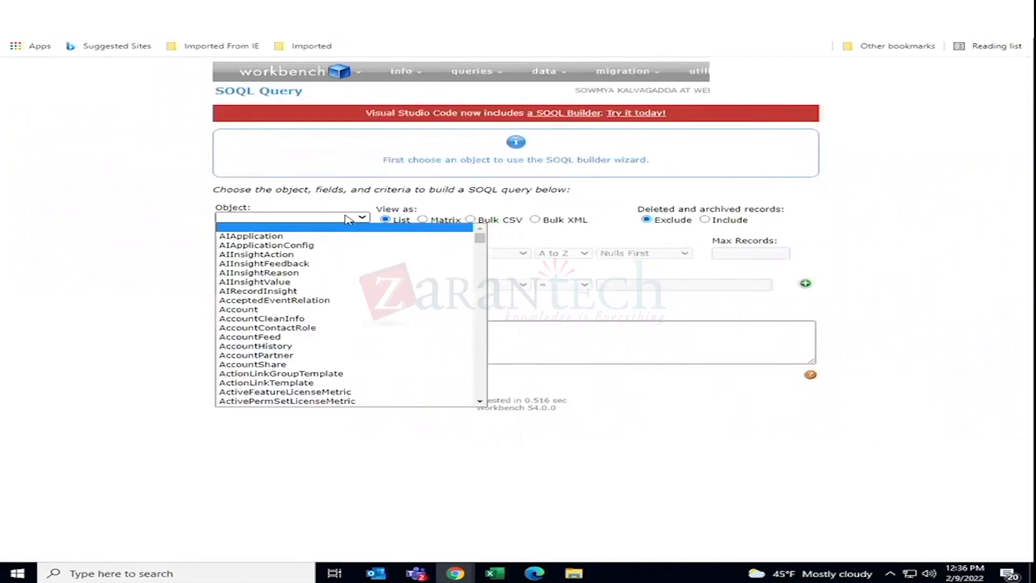
{"action": "key", "text": "c"}
{"action": "key", "text": "Down"}
{"action": "key", "text": "Down"}
{"action": "key", "text": "Down"}
{"action": "key", "text": "Down"}
{"action": "key", "text": "Down"}
{"action": "key", "text": "Down"}
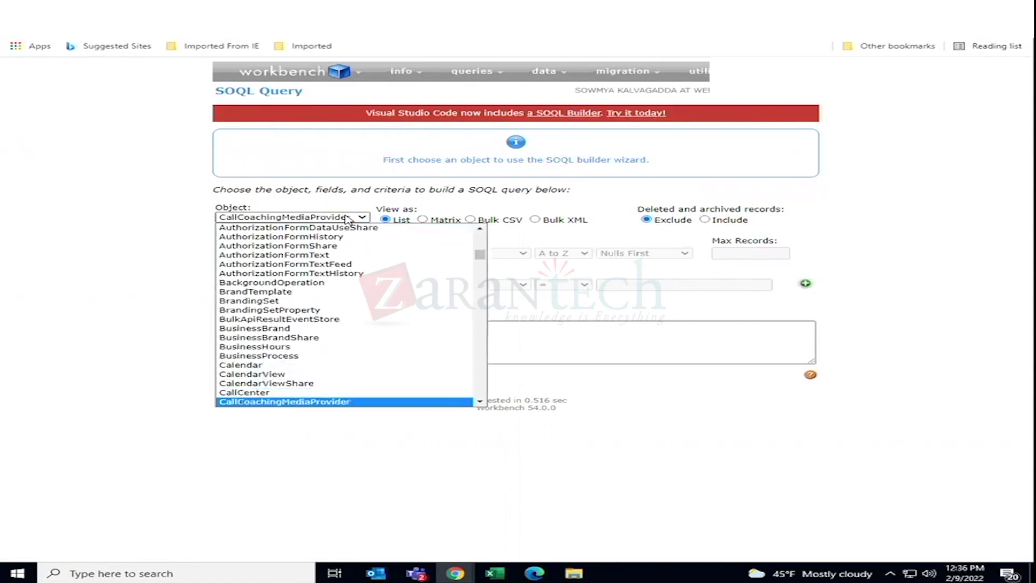
{"action": "key", "text": "Down"}
{"action": "key", "text": "Down"}
{"action": "key", "text": "Down"}
{"action": "key", "text": "Down"}
{"action": "key", "text": "Down"}
{"action": "key", "text": "Down"}
{"action": "key", "text": "Down"}
{"action": "key", "text": "Down"}
{"action": "key", "text": "Down"}
{"action": "key", "text": "Down"}
{"action": "key", "text": "Down"}
{"action": "key", "text": "Down"}
{"action": "key", "text": "Down"}
{"action": "key", "text": "Down"}
{"action": "key", "text": "Down"}
{"action": "key", "text": "Down"}
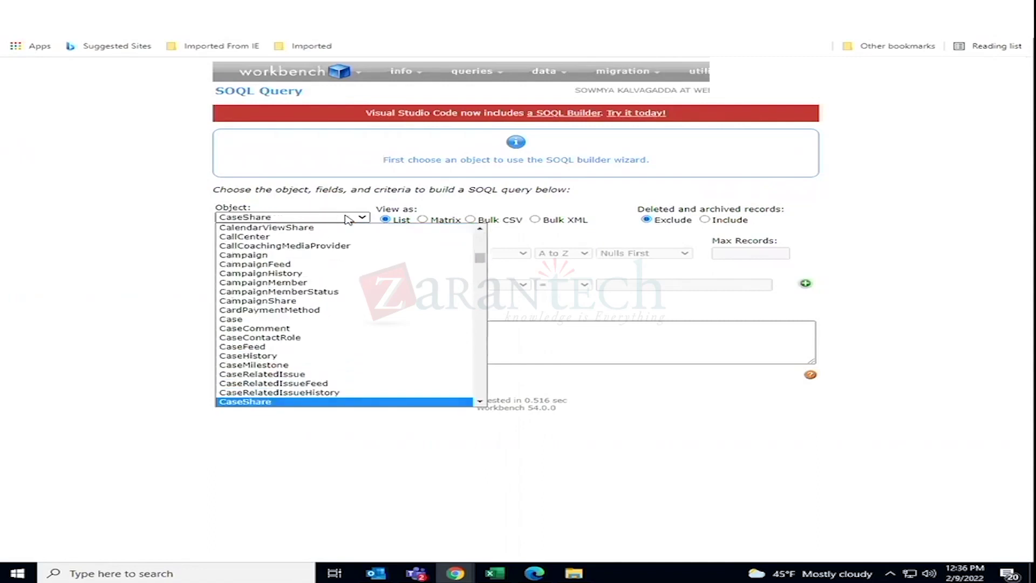
{"action": "key", "text": "Down"}
{"action": "key", "text": "Down"}
{"action": "key", "text": "Down"}
{"action": "key", "text": "Down"}
{"action": "key", "text": "Down"}
{"action": "key", "text": "Down"}
{"action": "key", "text": "Down"}
{"action": "key", "text": "Down"}
{"action": "key", "text": "Down"}
{"action": "key", "text": "Down"}
{"action": "key", "text": "Down"}
{"action": "key", "text": "Down"}
{"action": "key", "text": "Down"}
{"action": "key", "text": "Down"}
{"action": "key", "text": "Down"}
{"action": "key", "text": "Down"}
{"action": "key", "text": "Down"}
{"action": "key", "text": "Down"}
{"action": "key", "text": "Down"}
{"action": "key", "text": "Down"}
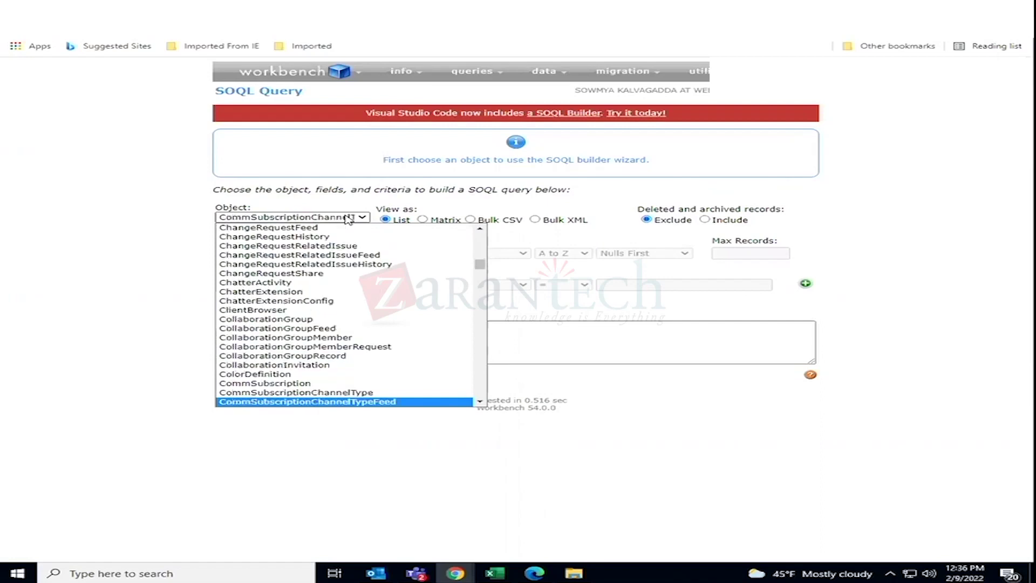
{"action": "key", "text": "Down"}
{"action": "key", "text": "Down"}
{"action": "key", "text": "Down"}
{"action": "key", "text": "Down"}
{"action": "key", "text": "Down"}
{"action": "key", "text": "Down"}
{"action": "key", "text": "Down"}
{"action": "key", "text": "Down"}
{"action": "key", "text": "Down"}
{"action": "key", "text": "Down"}
{"action": "key", "text": "Down"}
{"action": "key", "text": "Down"}
{"action": "key", "text": "Down"}
{"action": "key", "text": "Down"}
{"action": "key", "text": "Down"}
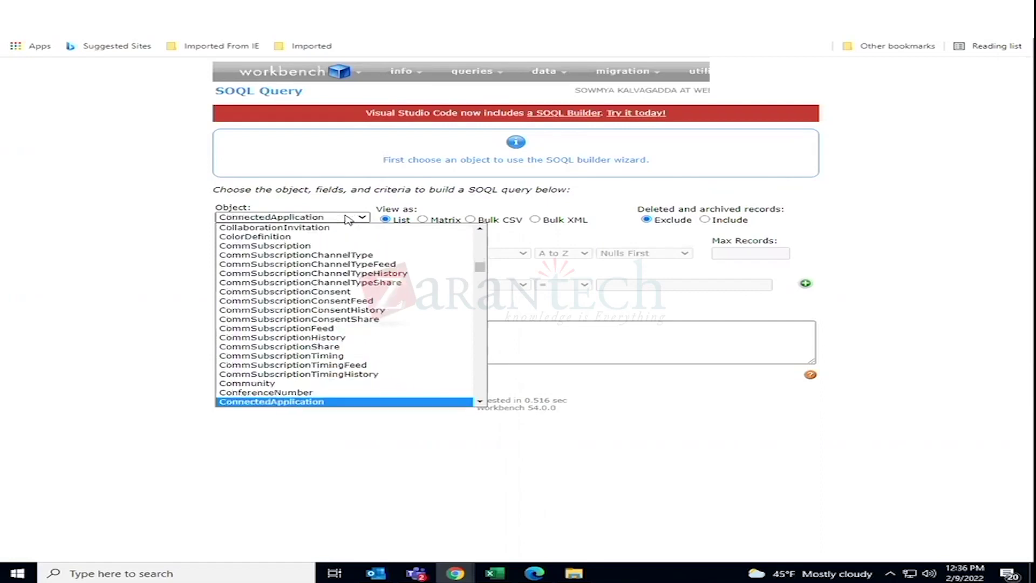
{"action": "key", "text": "Down"}
{"action": "key", "text": "Down"}
{"action": "key", "text": "Down"}
{"action": "key", "text": "Down"}
{"action": "key", "text": "Down"}
{"action": "key", "text": "Down"}
{"action": "key", "text": "Down"}
{"action": "key", "text": "Down"}
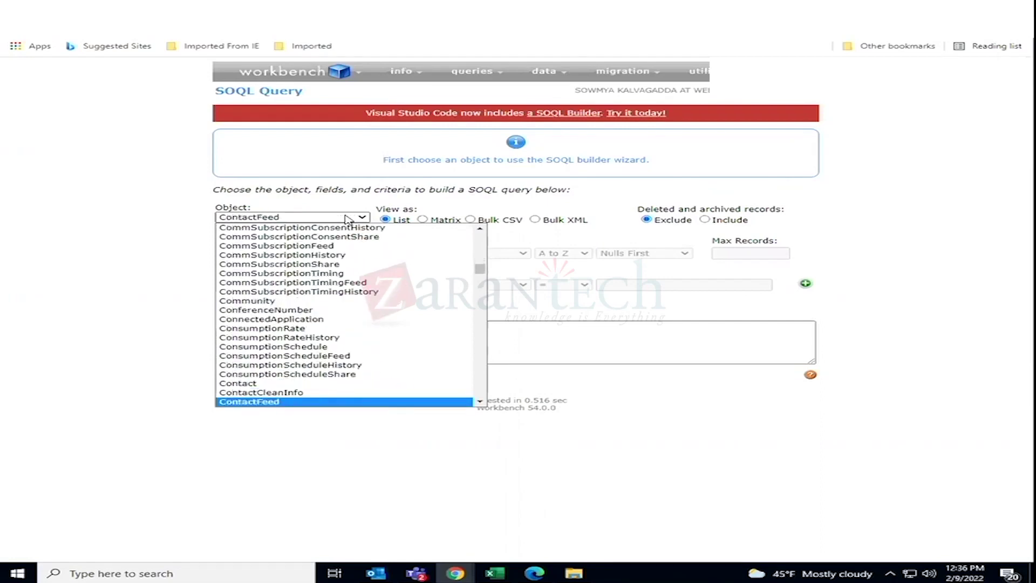
{"action": "left_click", "coordinate": [235, 383]}
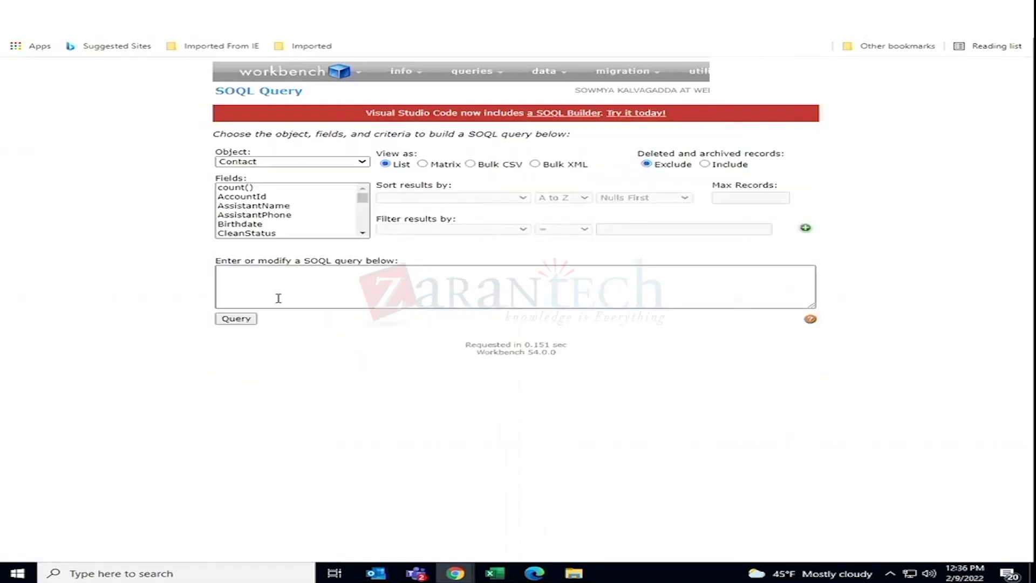
Run a count() SOQL query on the Contact object and return to the Salesforce Contacts report
{"action": "left_click", "coordinate": [244, 188]}
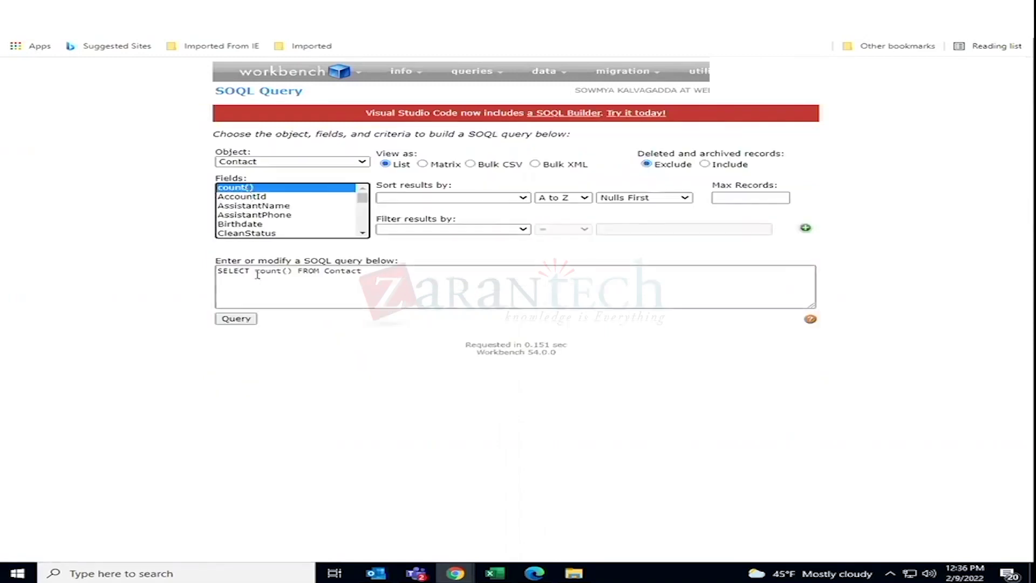
{"action": "left_click", "coordinate": [239, 319]}
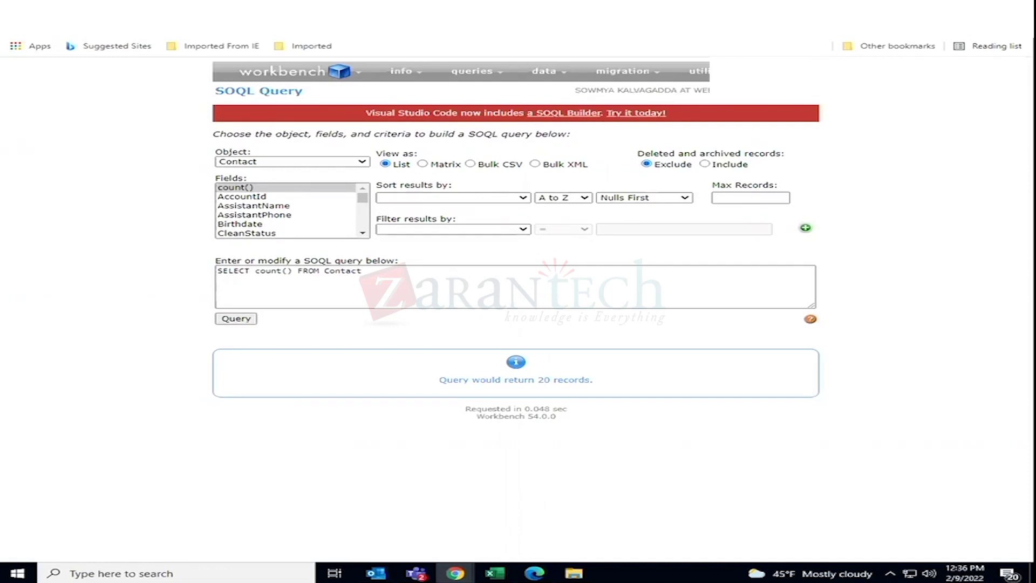
{"action": "key", "text": "ctrl+Tab"}
{"action": "key", "text": "ctrl+shift+Tab"}
{"action": "key", "text": "ctrl+shift+Tab"}
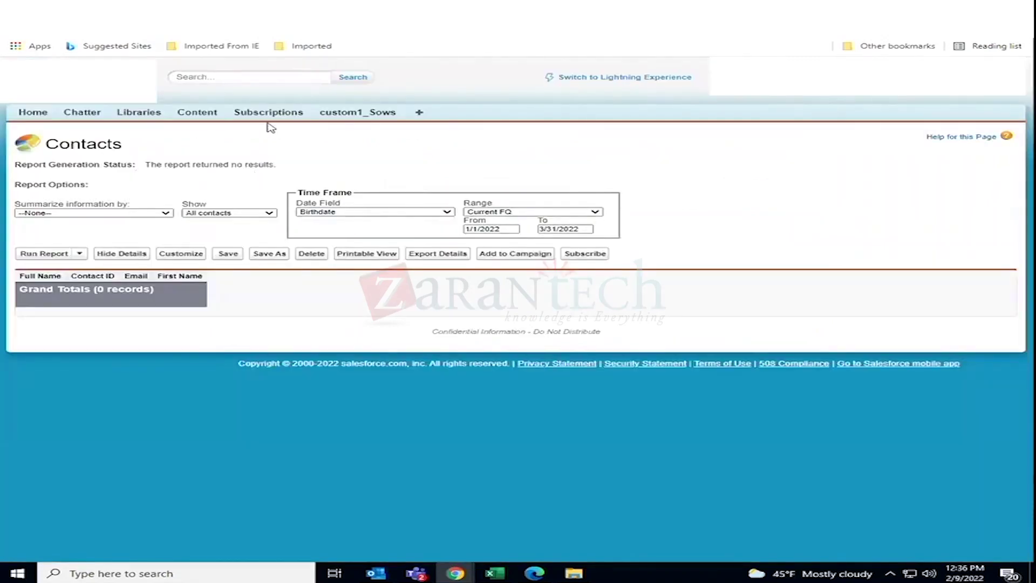
Look at the Leads home page and return to the list of all Salesforce tabs
{"action": "left_click", "coordinate": [420, 116]}
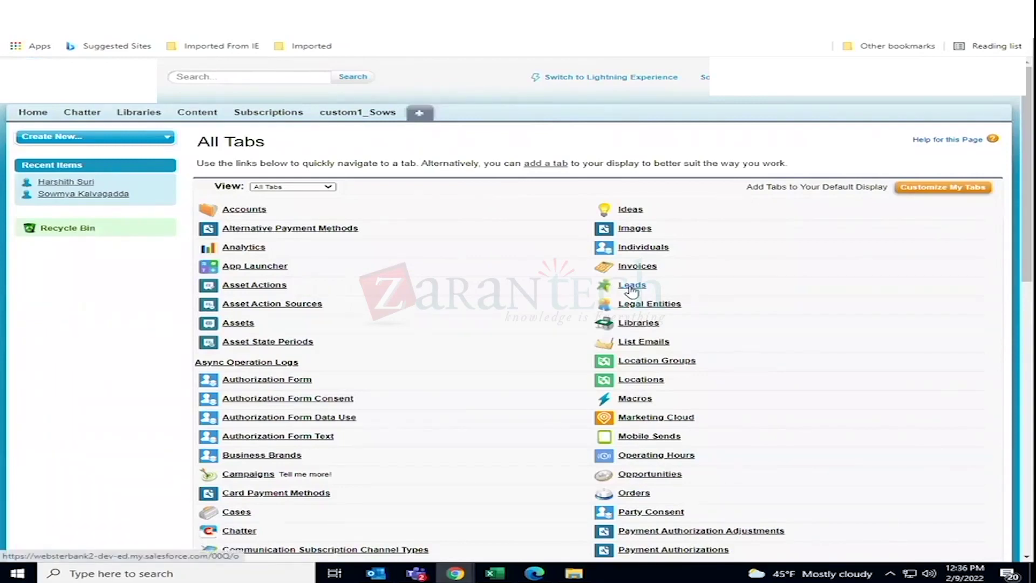
{"action": "left_click", "coordinate": [631, 285]}
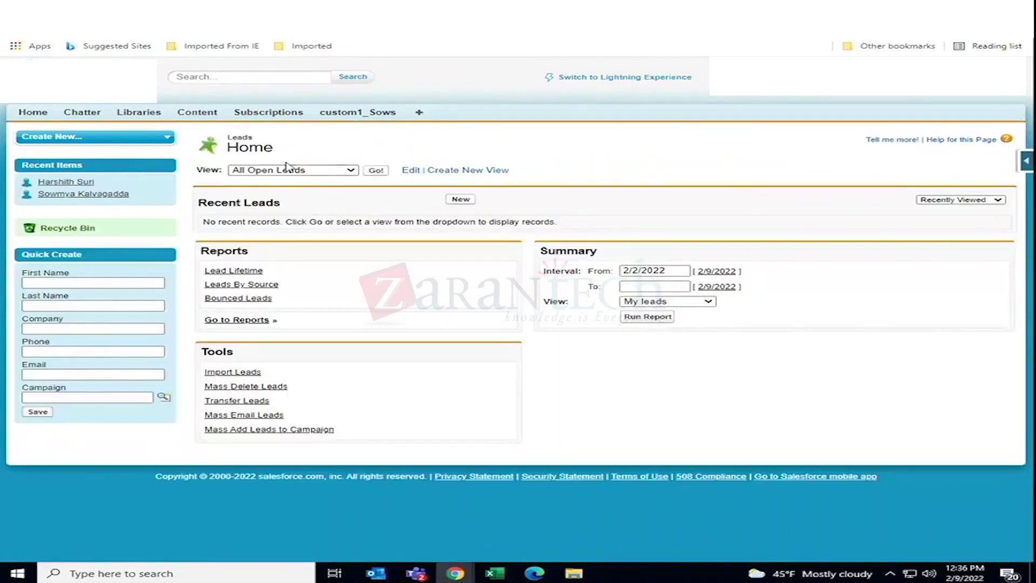
{"action": "left_click", "coordinate": [420, 112]}
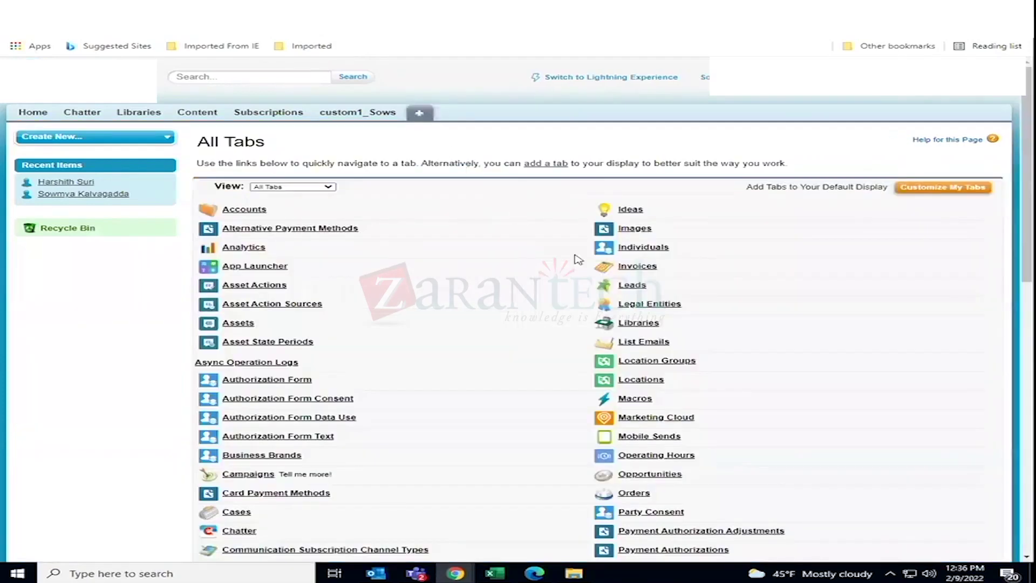
Open Reports & Dashboards and create a new report of type Contacts & Accounts
{"action": "scroll", "coordinate": [658, 367], "scroll_direction": "down", "scroll_amount": 3}
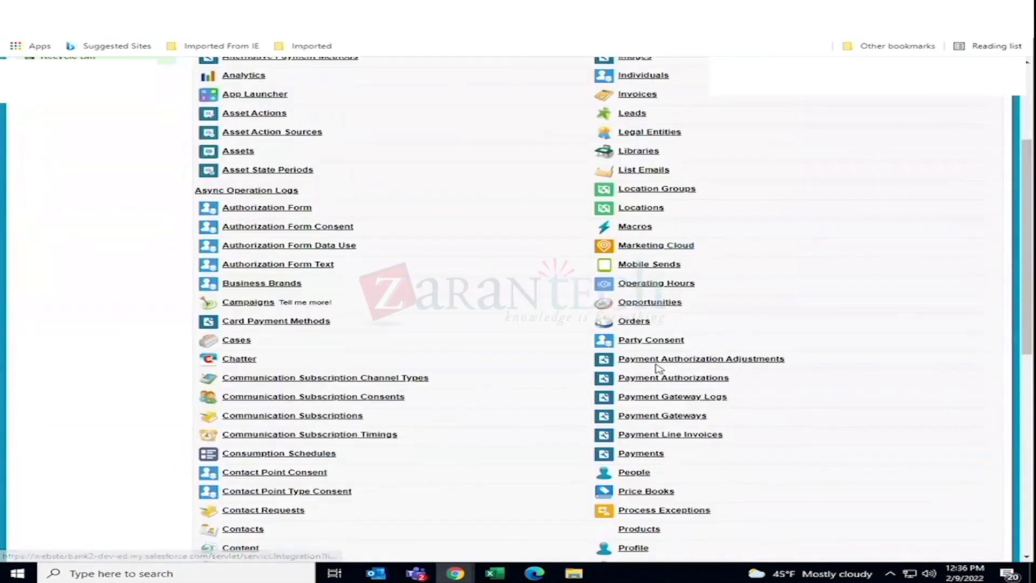
{"action": "scroll", "coordinate": [658, 367], "scroll_direction": "down", "scroll_amount": 7}
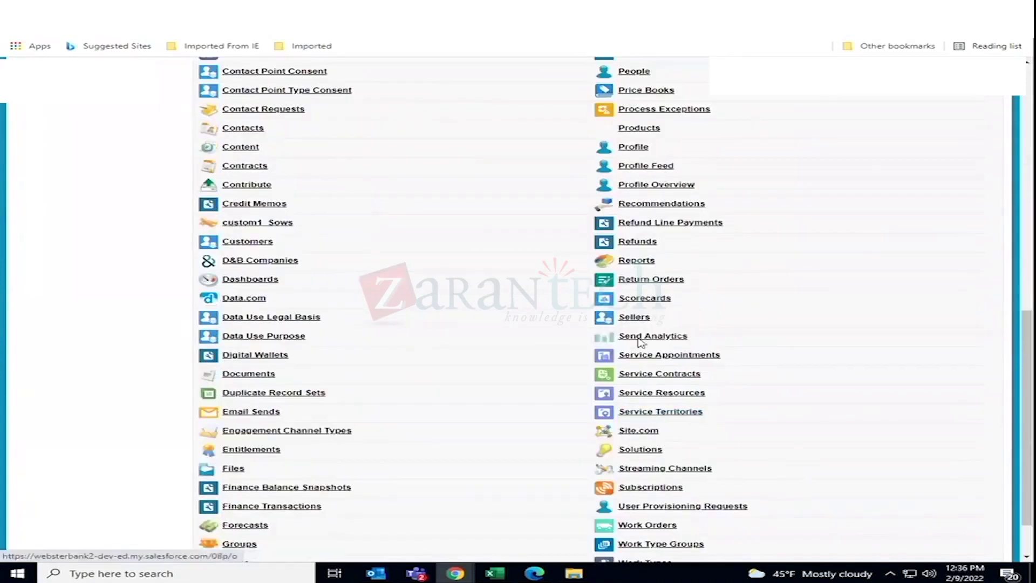
{"action": "left_click", "coordinate": [639, 262]}
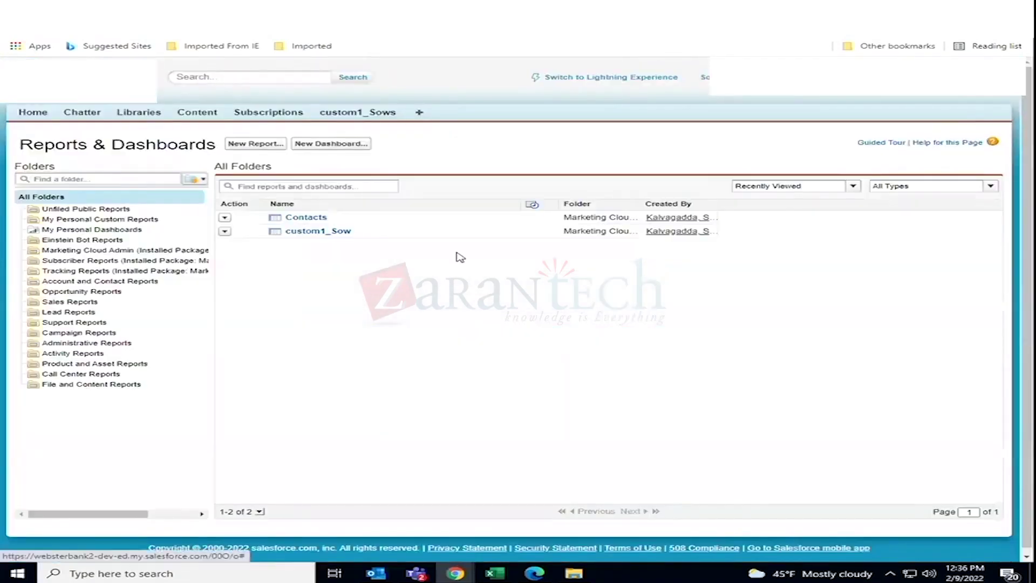
{"action": "left_click", "coordinate": [254, 144]}
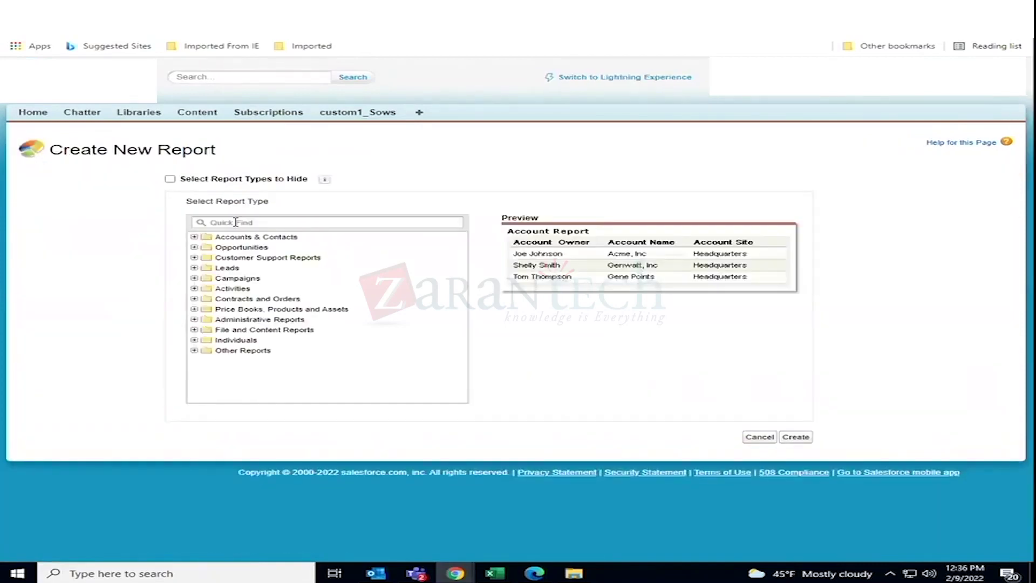
{"action": "left_click", "coordinate": [195, 237]}
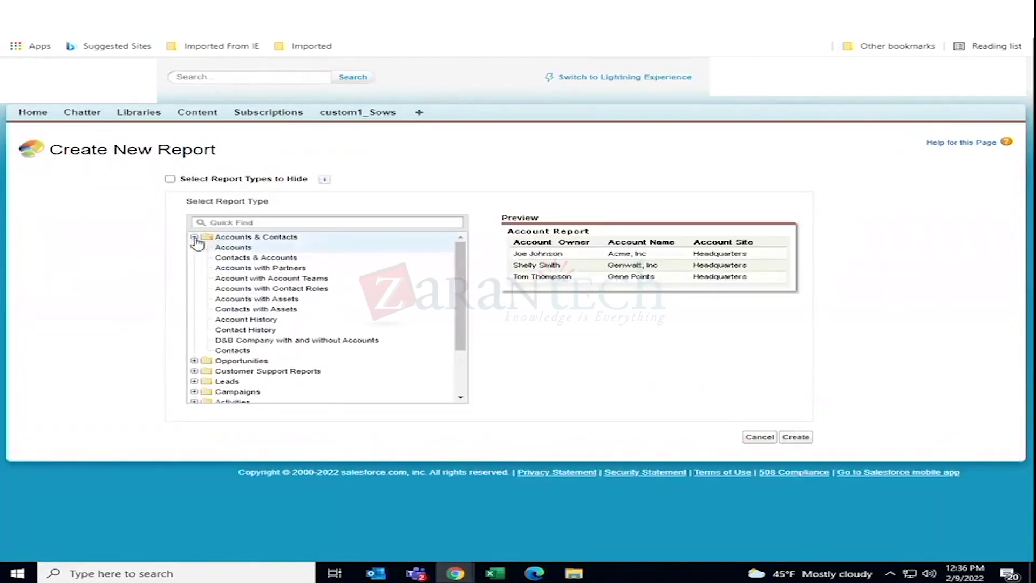
{"action": "left_click", "coordinate": [248, 259]}
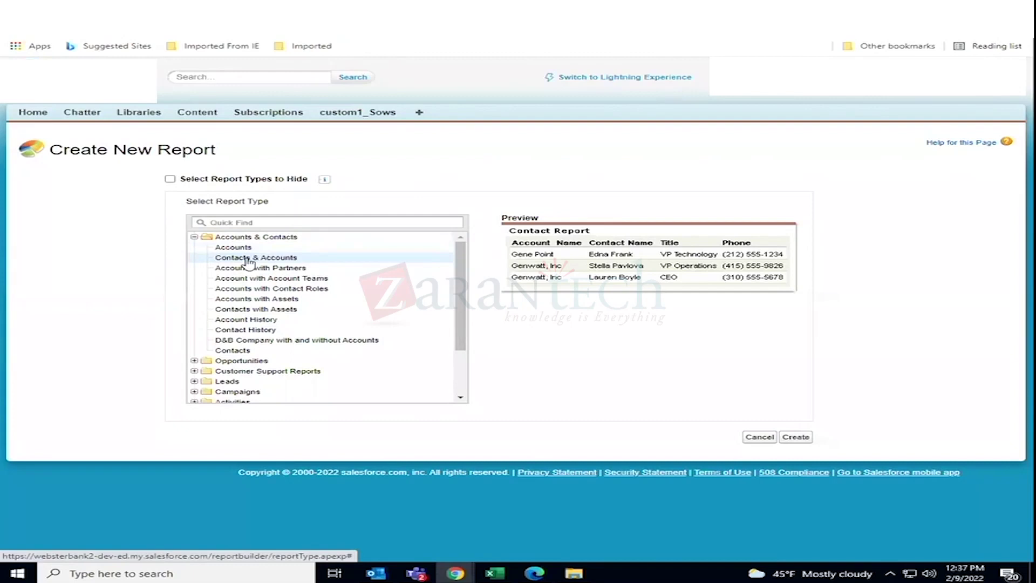
{"action": "left_click", "coordinate": [796, 438]}
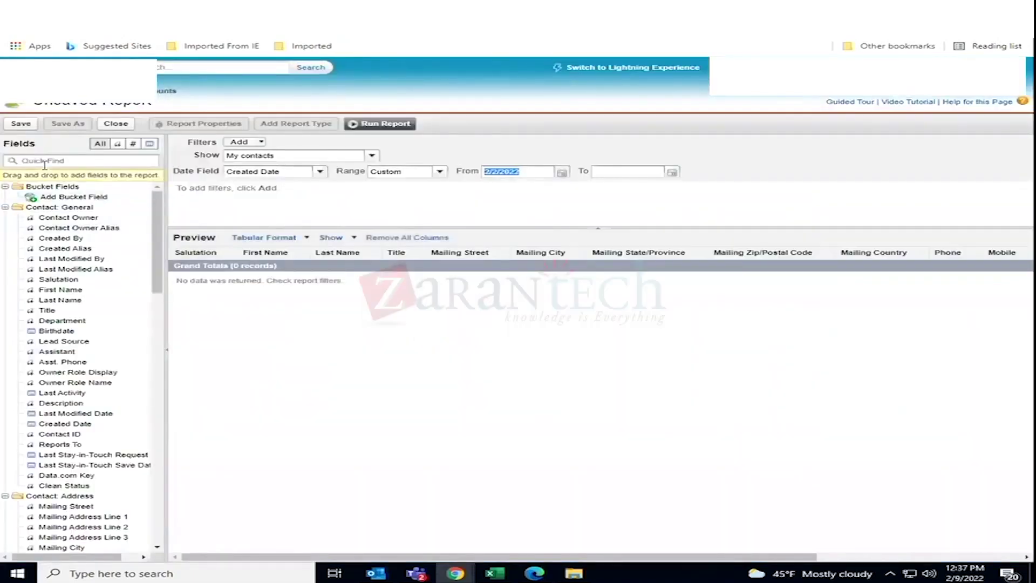
Try to add the Contact ID and Account ID fields to the report, and close it without saving
{"action": "left_click", "coordinate": [45, 161]}
{"action": "type", "text": "id"}
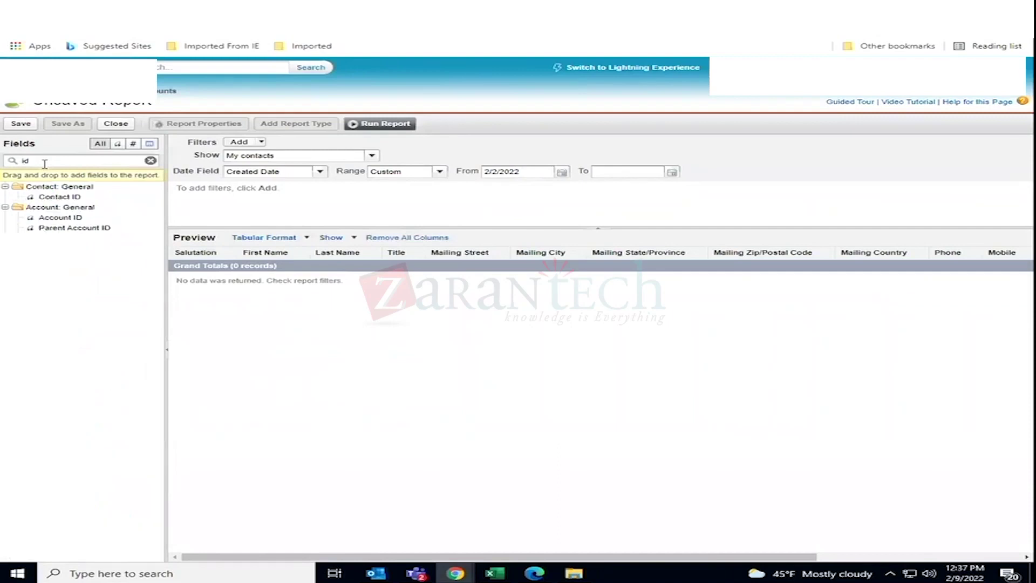
{"action": "left_click_drag", "start_coordinate": [69, 197], "coordinate": [244, 288]}
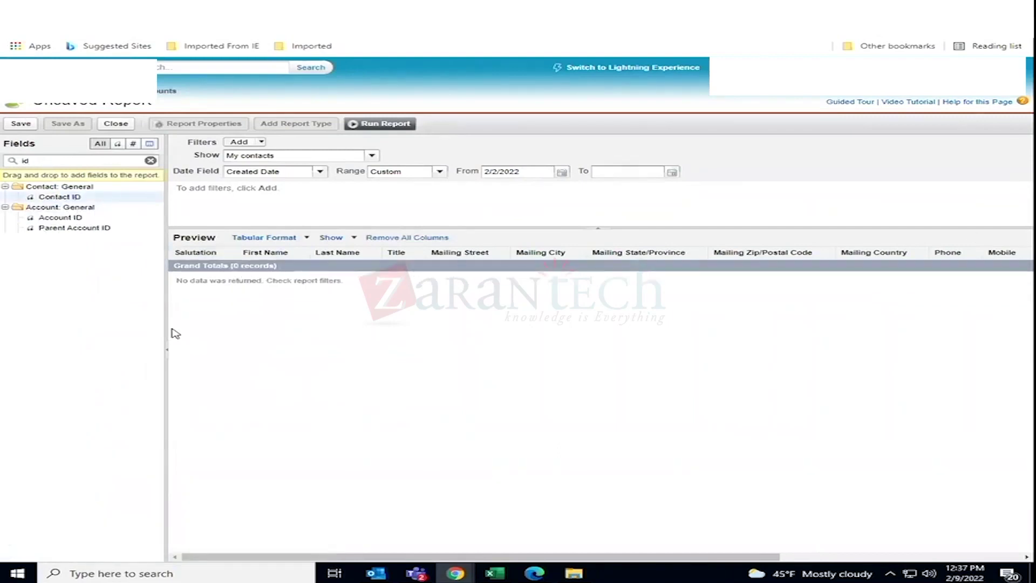
{"action": "left_click_drag", "start_coordinate": [69, 198], "coordinate": [140, 264]}
{"action": "left_click_drag", "start_coordinate": [60, 217], "coordinate": [218, 289]}
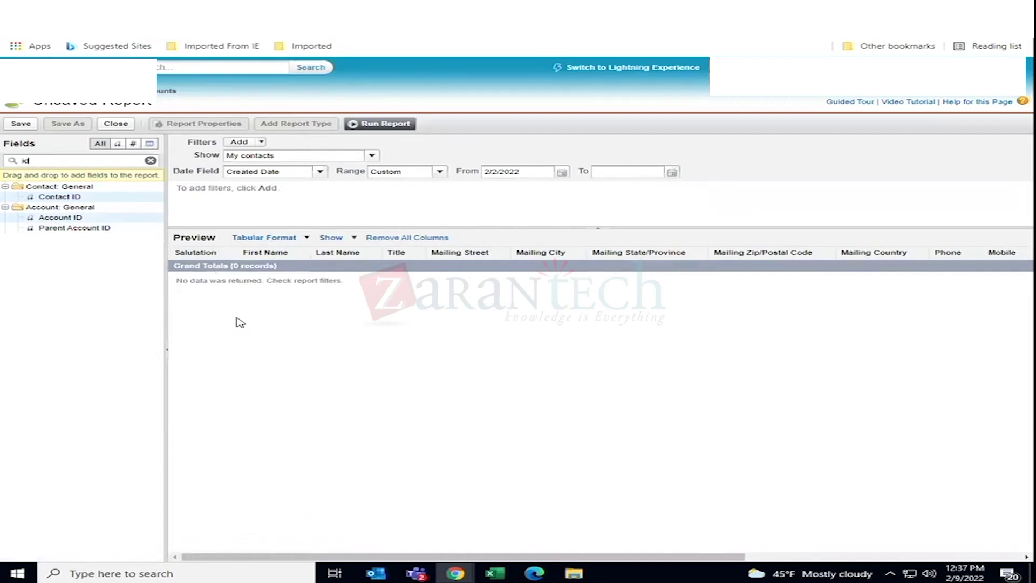
{"action": "left_click", "coordinate": [115, 127]}
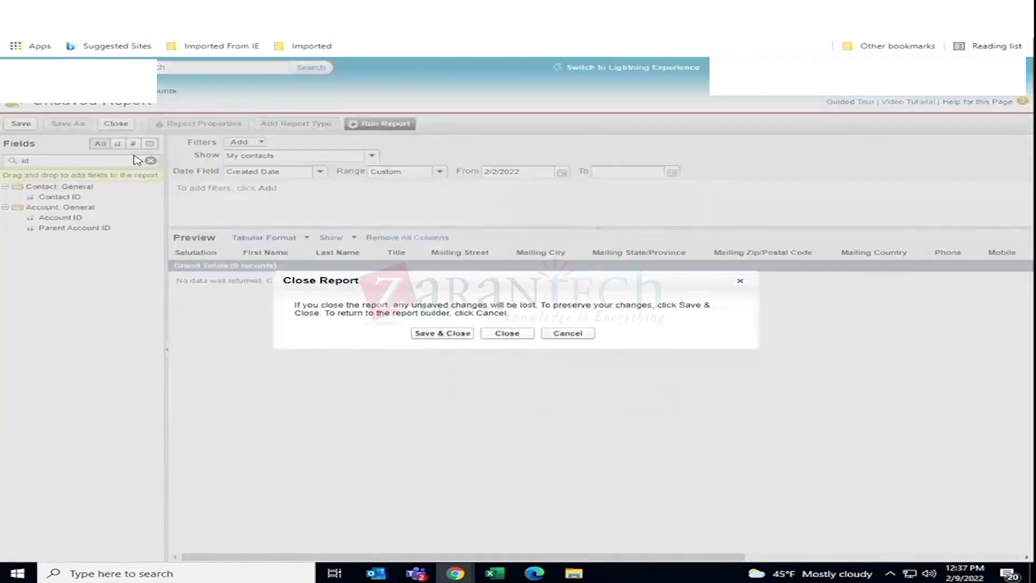
{"action": "left_click", "coordinate": [521, 338]}
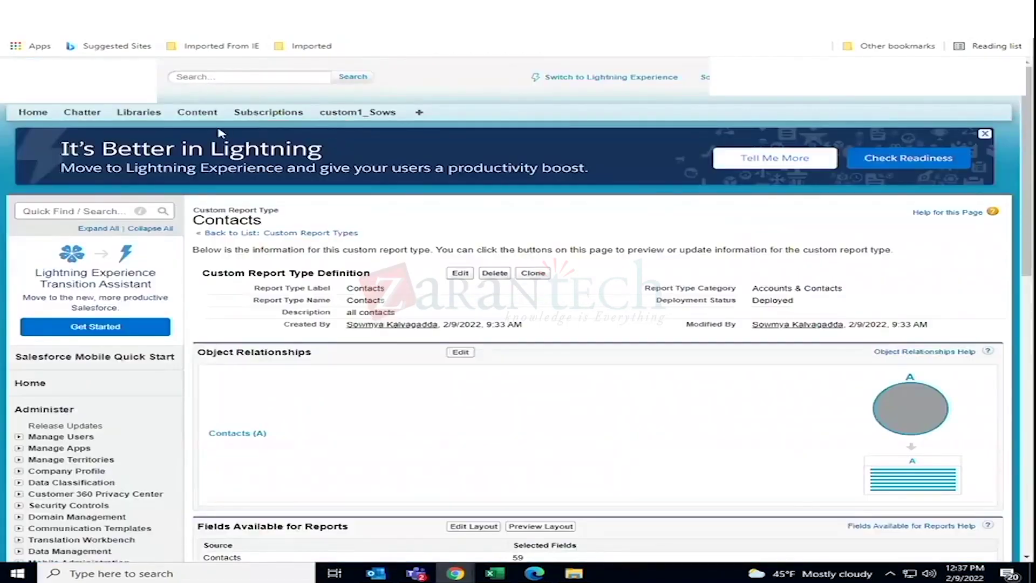
Create and save a new lead, filling in the lead's last name and company
{"action": "left_click", "coordinate": [420, 114]}
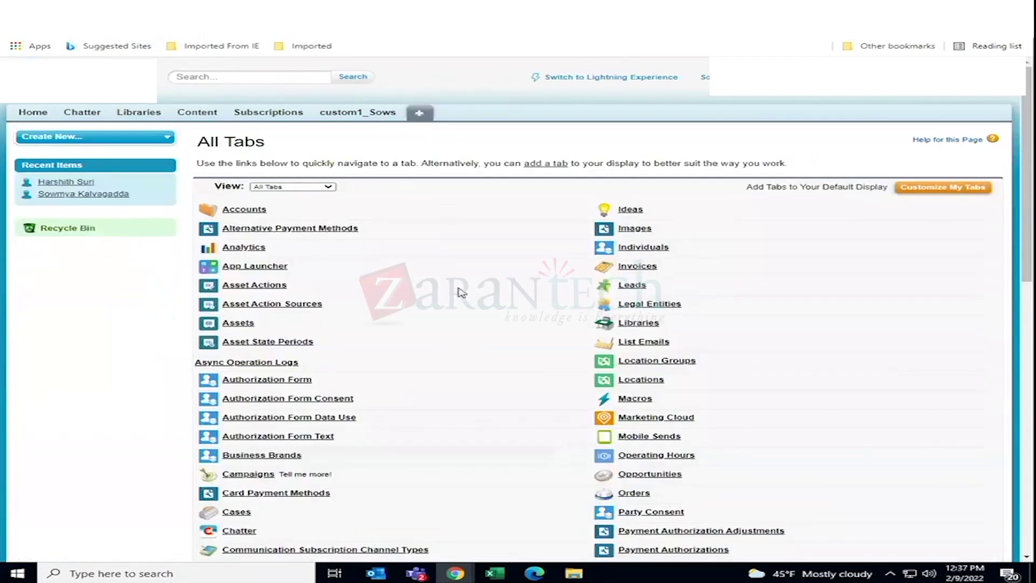
{"action": "left_click", "coordinate": [630, 286]}
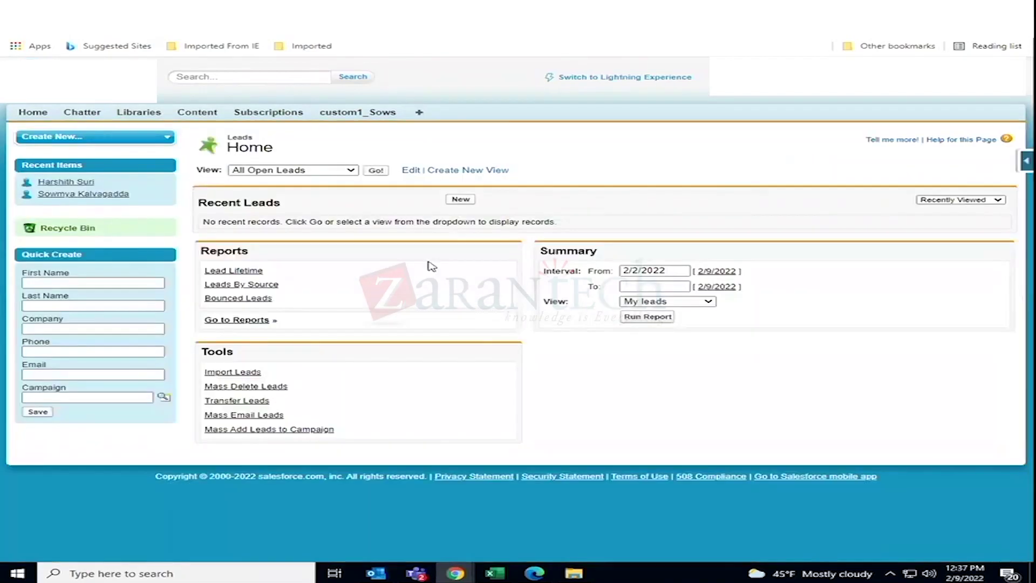
{"action": "left_click", "coordinate": [461, 200]}
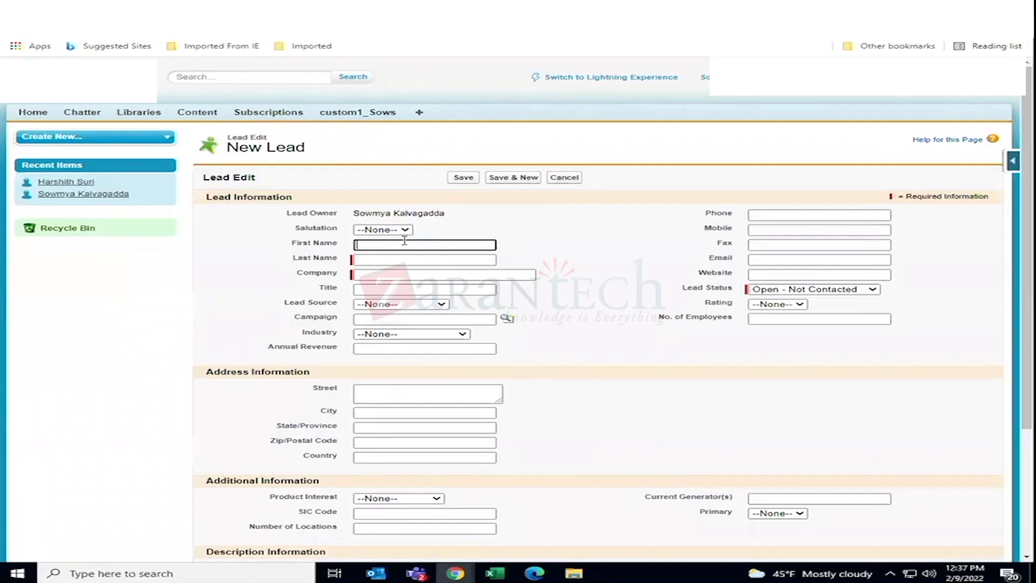
{"action": "left_click", "coordinate": [380, 260]}
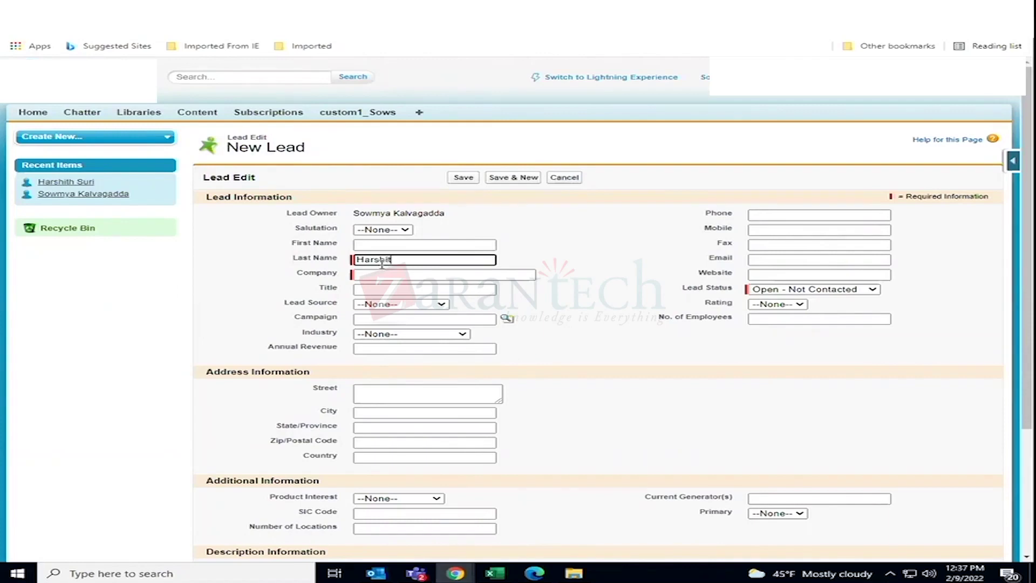
{"action": "left_click", "coordinate": [371, 272]}
{"action": "type", "text": "Harshit"}
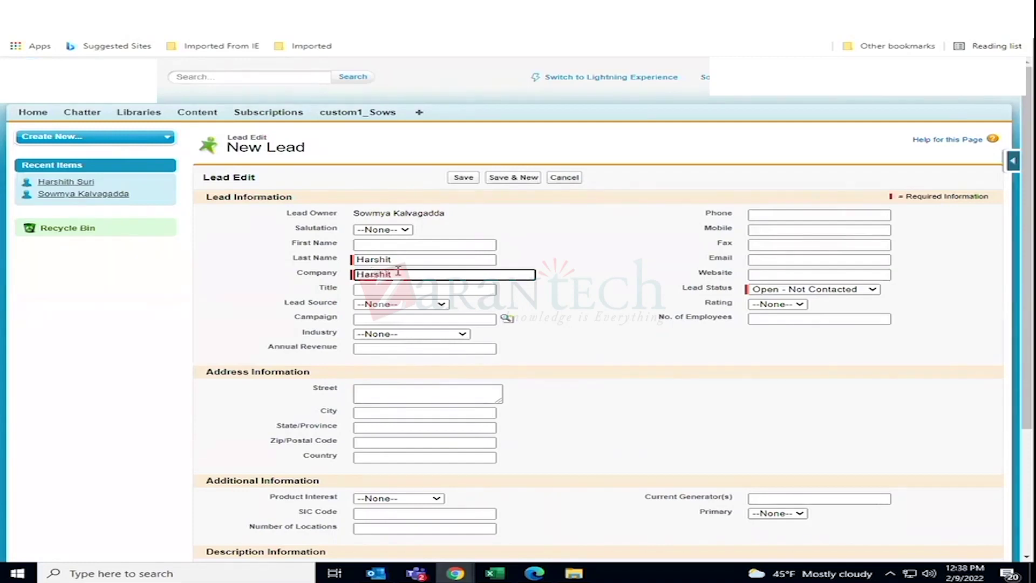
{"action": "scroll", "coordinate": [518, 324], "scroll_direction": "down", "scroll_amount": 3}
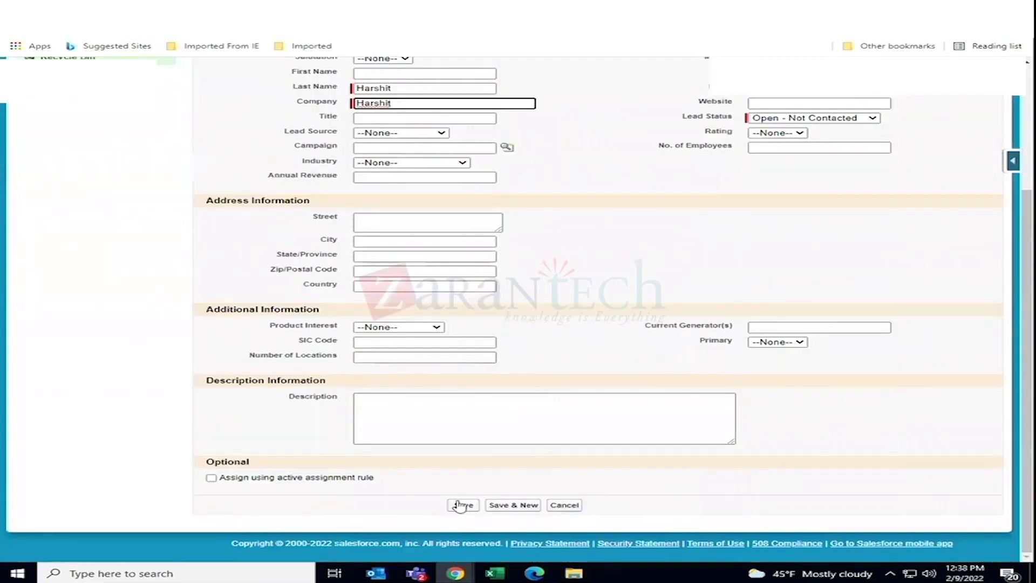
{"action": "left_click", "coordinate": [460, 508]}
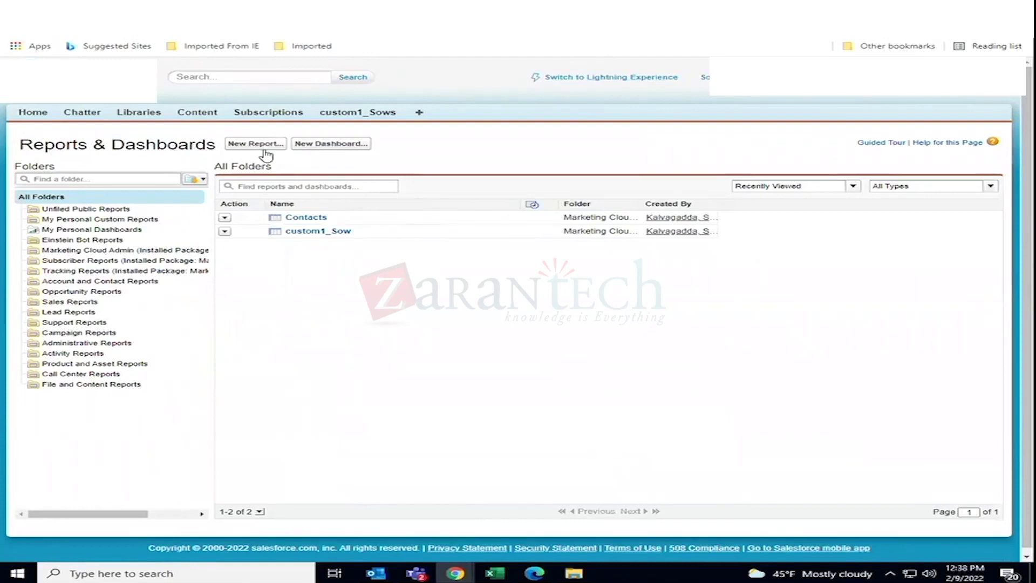
Create a new report of type Leads from Reports & Dashboards
{"action": "left_click", "coordinate": [264, 144]}
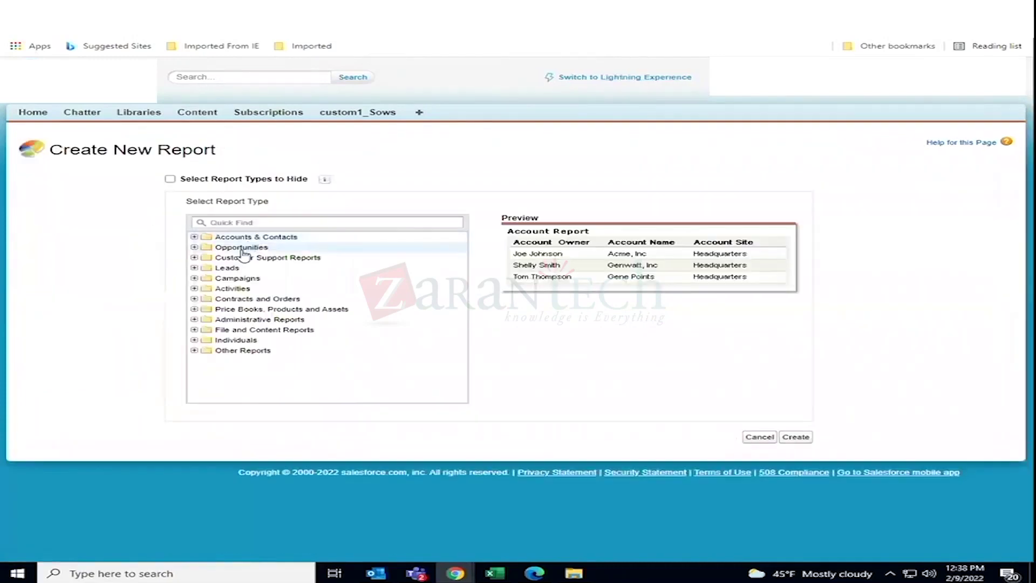
{"action": "left_click", "coordinate": [197, 268]}
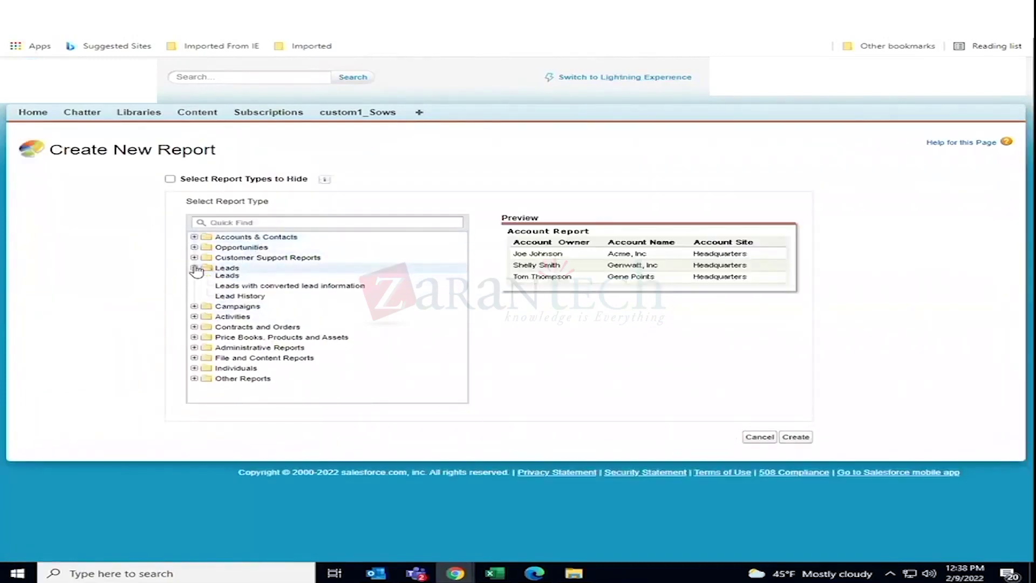
{"action": "left_click", "coordinate": [217, 279]}
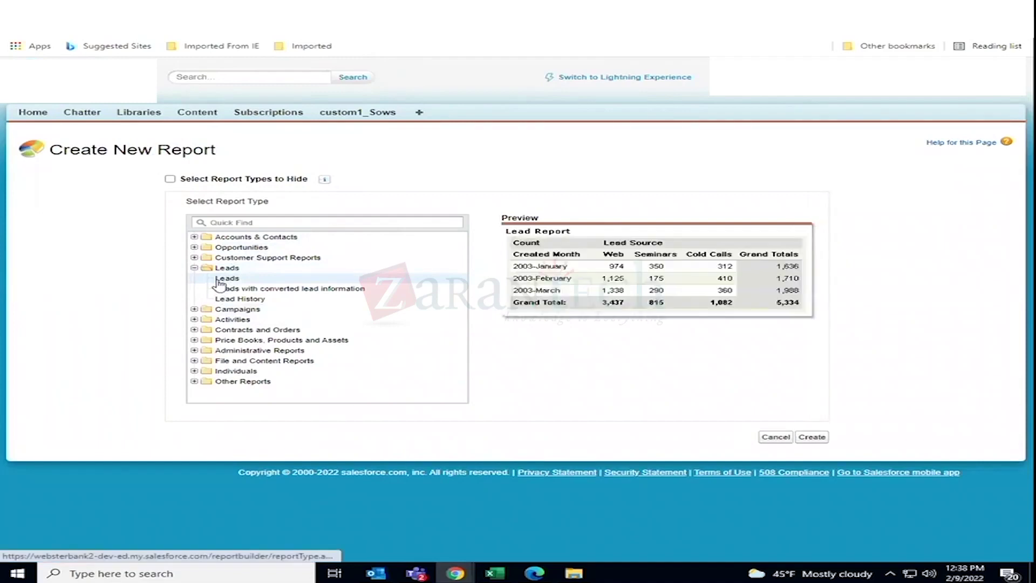
{"action": "left_click", "coordinate": [822, 439]}
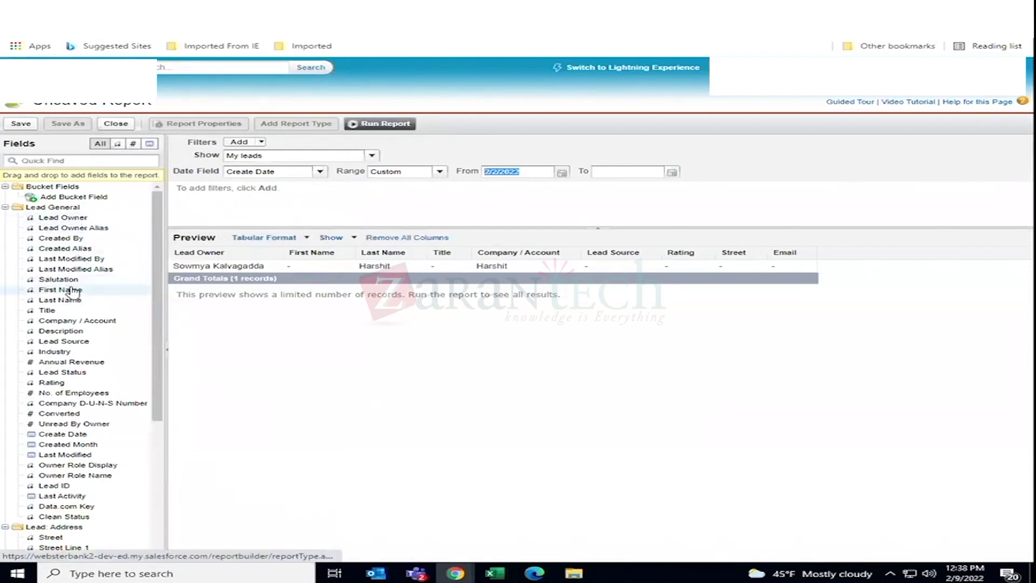
Add the Salutation and Lead ID fields to the leads report
{"action": "left_click_drag", "start_coordinate": [71, 292], "coordinate": [350, 326]}
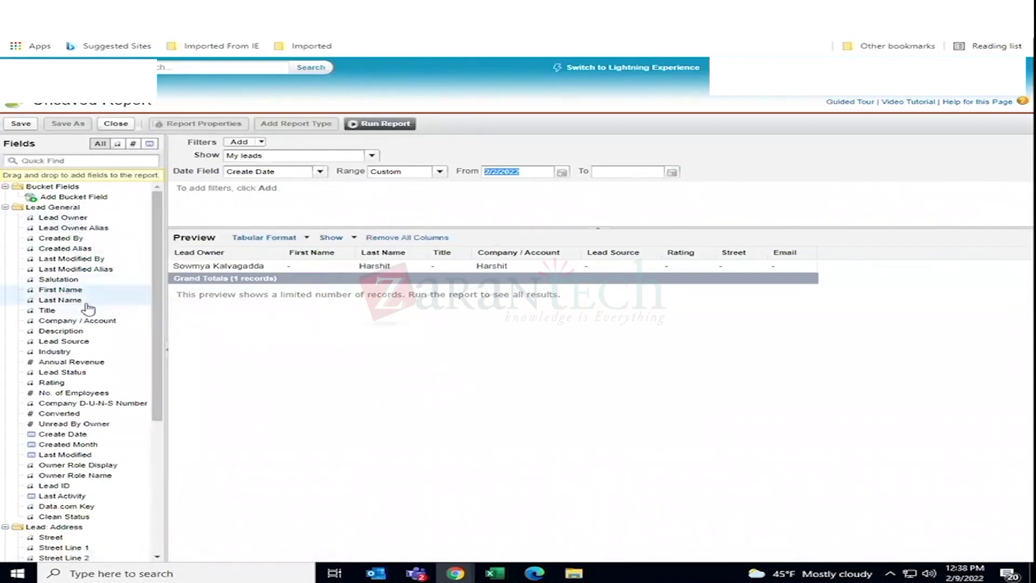
{"action": "left_click_drag", "start_coordinate": [68, 280], "coordinate": [203, 290]}
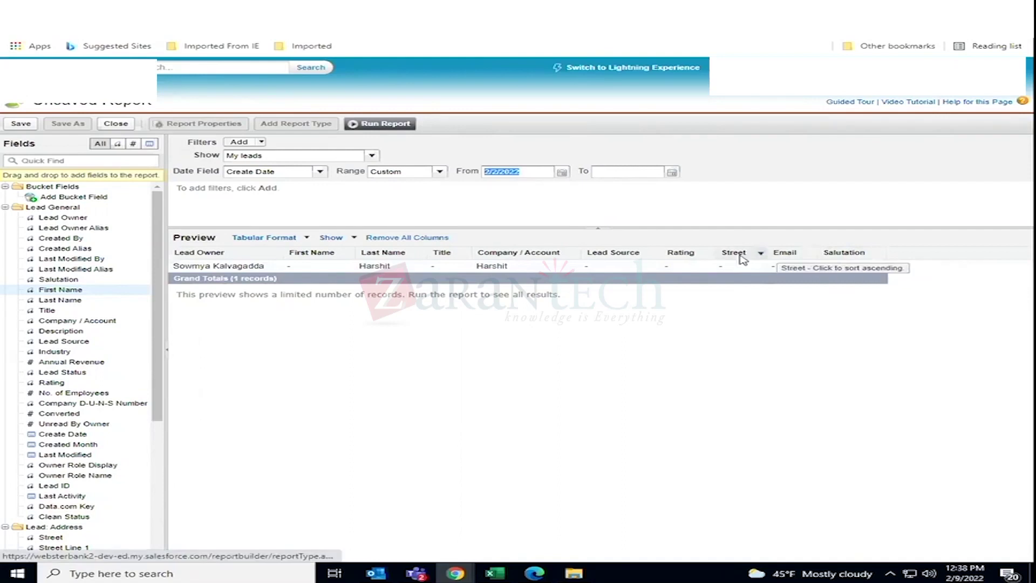
{"action": "left_click", "coordinate": [68, 162]}
{"action": "type", "text": "id"}
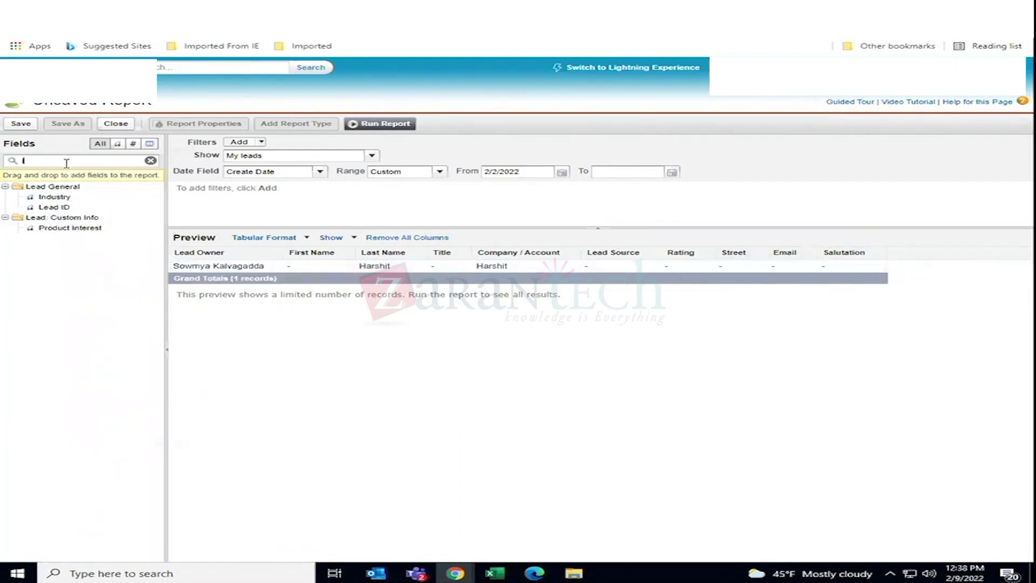
{"action": "left_click_drag", "start_coordinate": [62, 197], "coordinate": [624, 306]}
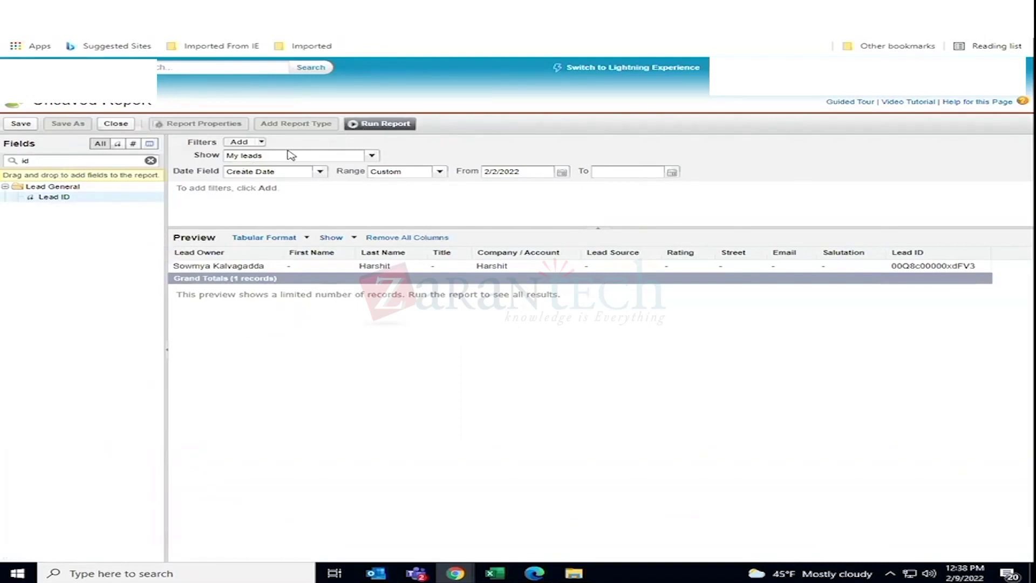
Save the leads report as Leads_salesforce_report in the Marketing Cloud Admin folder and run it
{"action": "left_click", "coordinate": [21, 125]}
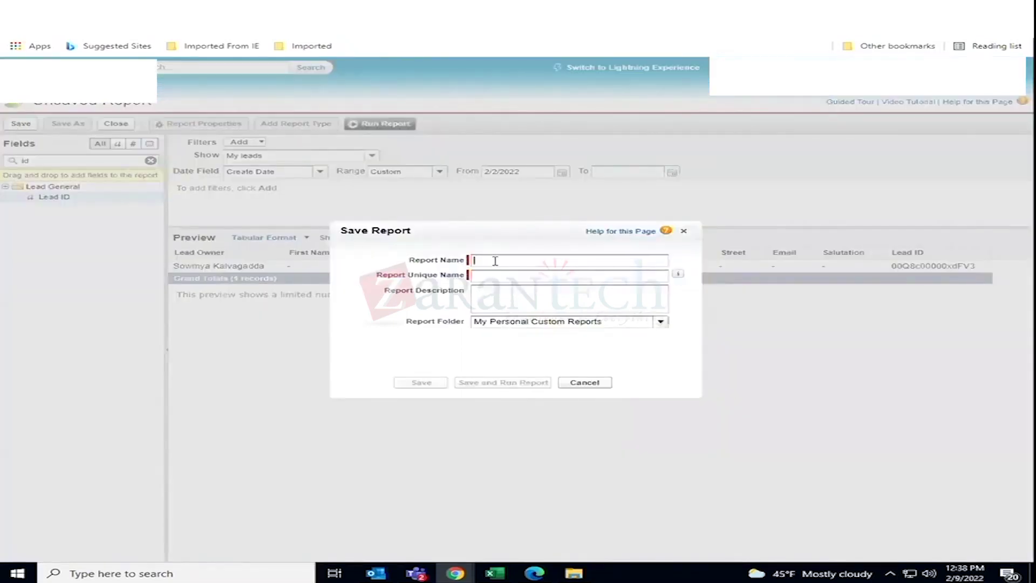
{"action": "type", "text": "L"}
{"action": "left_click", "coordinate": [502, 273]}
{"action": "left_click", "coordinate": [561, 324]}
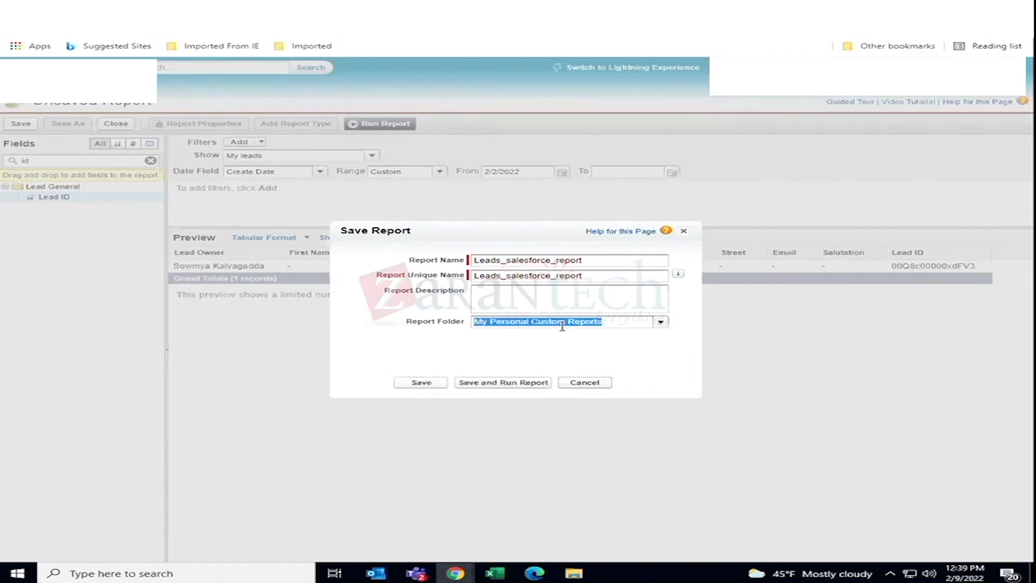
{"action": "left_click", "coordinate": [659, 322]}
{"action": "left_click", "coordinate": [576, 371]}
{"action": "left_click", "coordinate": [485, 383]}
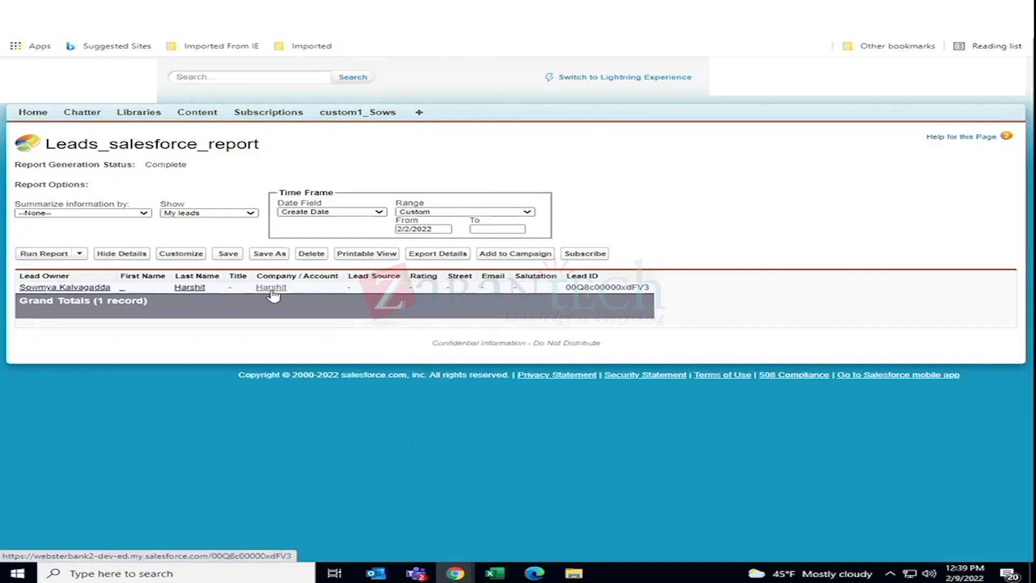
Open Salesforce's Marketing Cloud page in a new browser tab to start an email send
{"action": "key", "text": "ctrl+Tab"}
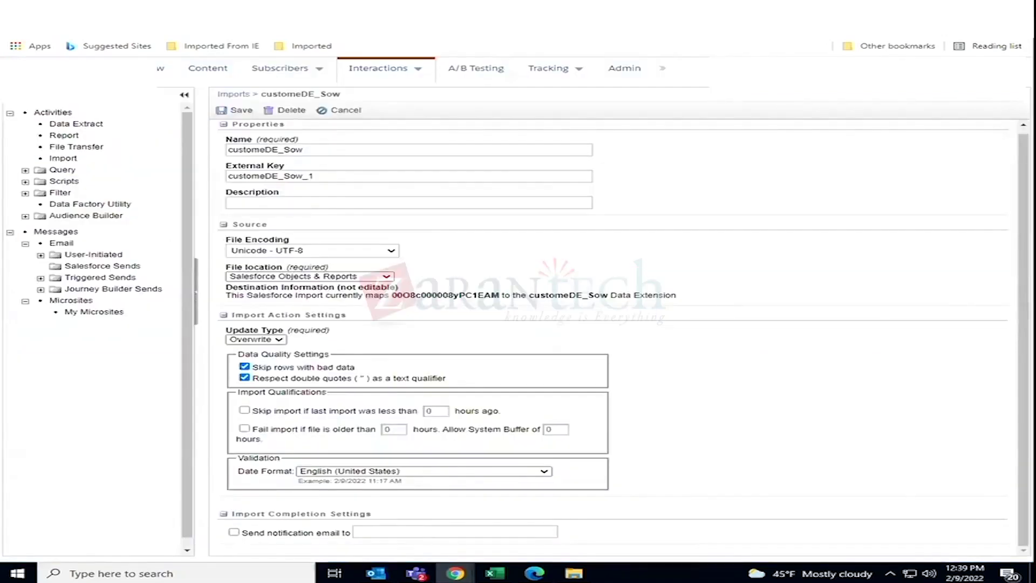
{"action": "key", "text": "ctrl+Tab"}
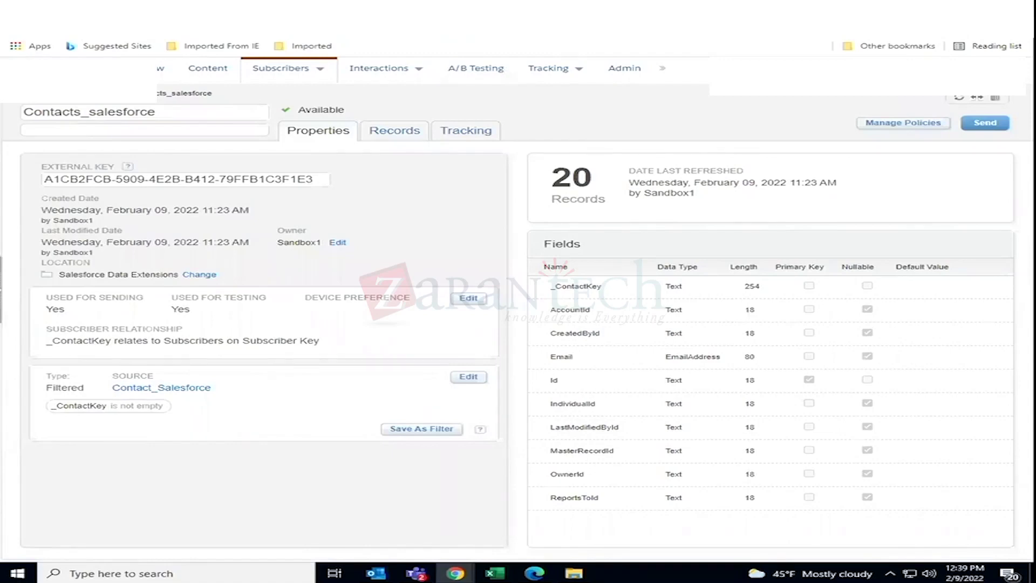
{"action": "key", "text": "ctrl+Tab"}
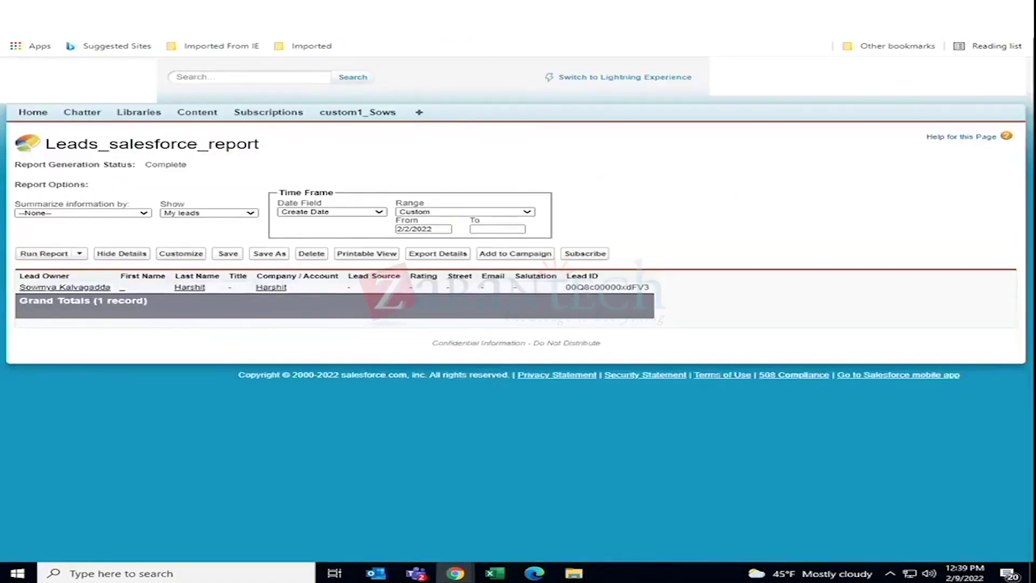
{"action": "left_click", "coordinate": [419, 114]}
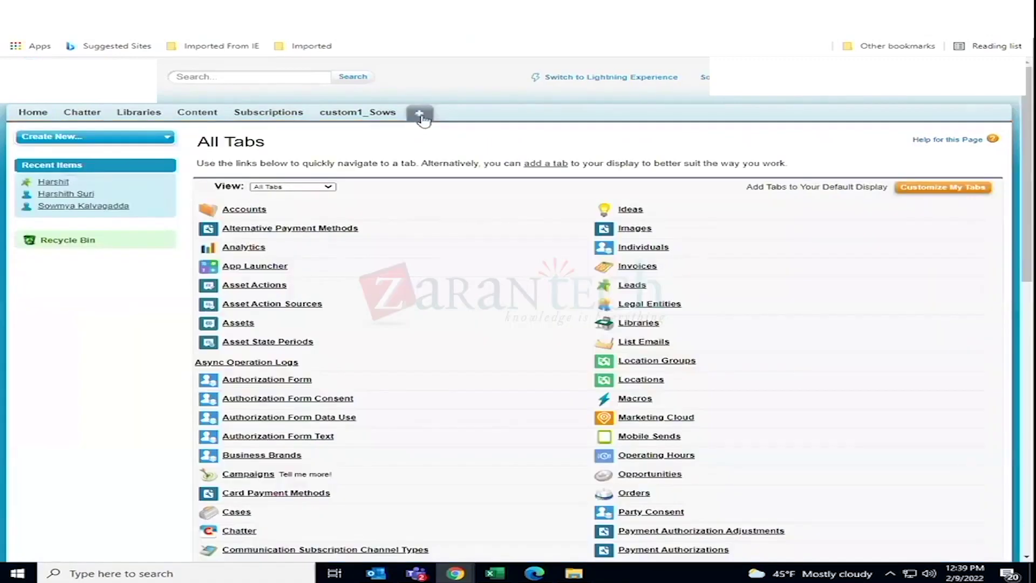
{"action": "right_click", "coordinate": [662, 421]}
{"action": "left_click", "coordinate": [698, 430]}
{"action": "key", "text": "ctrl+Tab"}
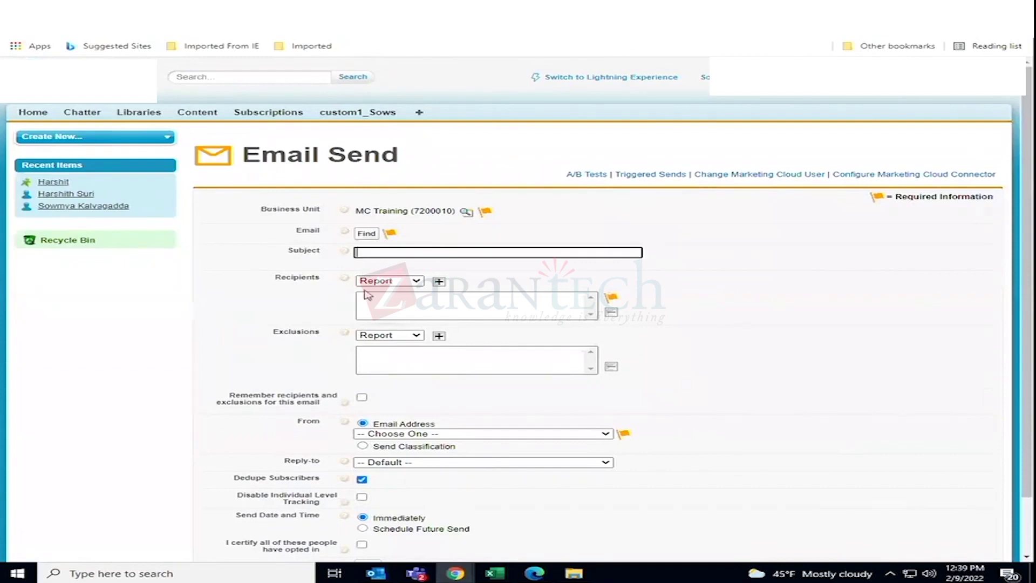
Add the Leads_salesforce_report report from the Marketing Cloud Admin folder as the recipients of the email send
{"action": "left_click", "coordinate": [416, 282]}
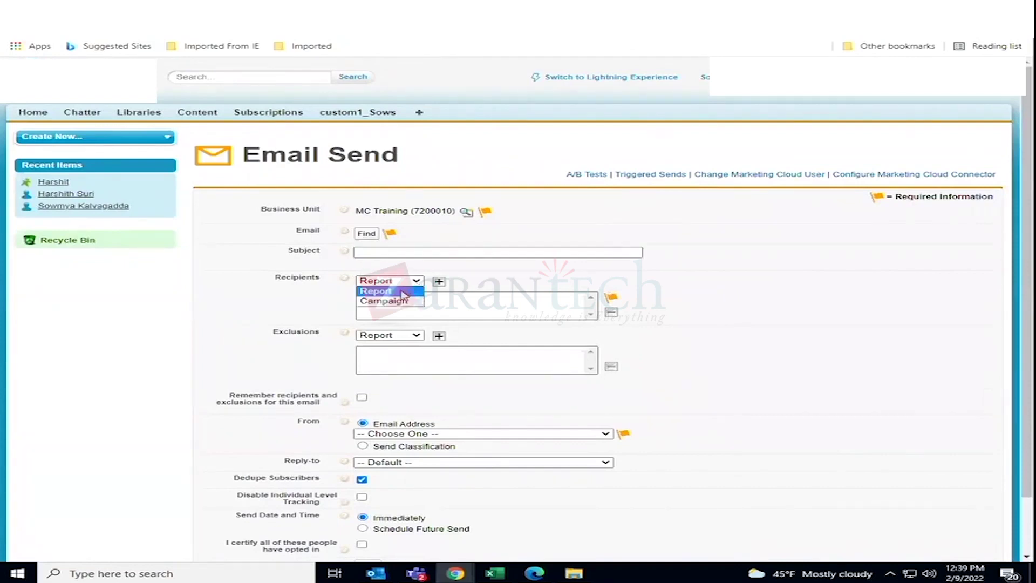
{"action": "left_click", "coordinate": [402, 291]}
{"action": "left_click", "coordinate": [367, 235]}
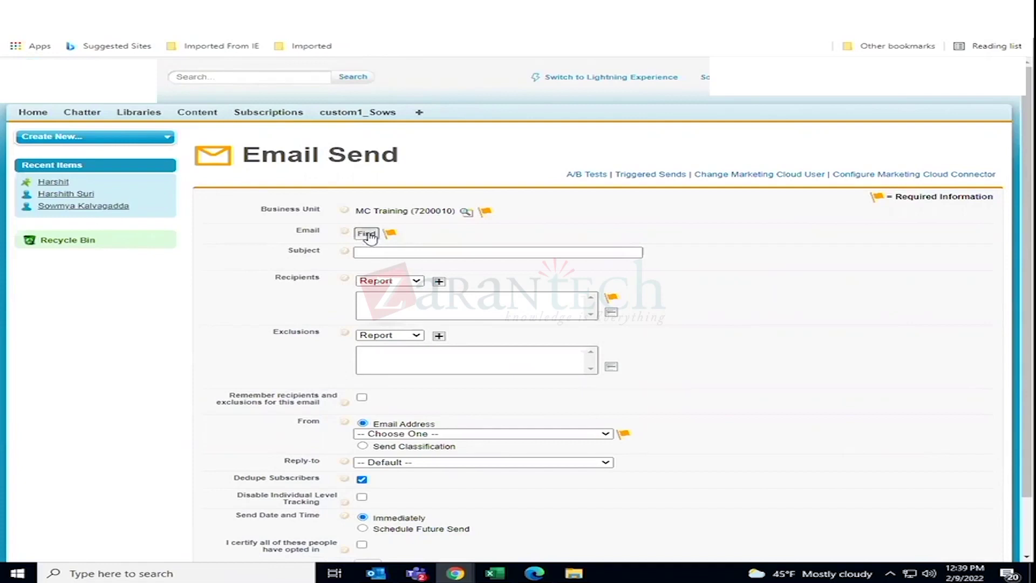
{"action": "left_click", "coordinate": [438, 268]}
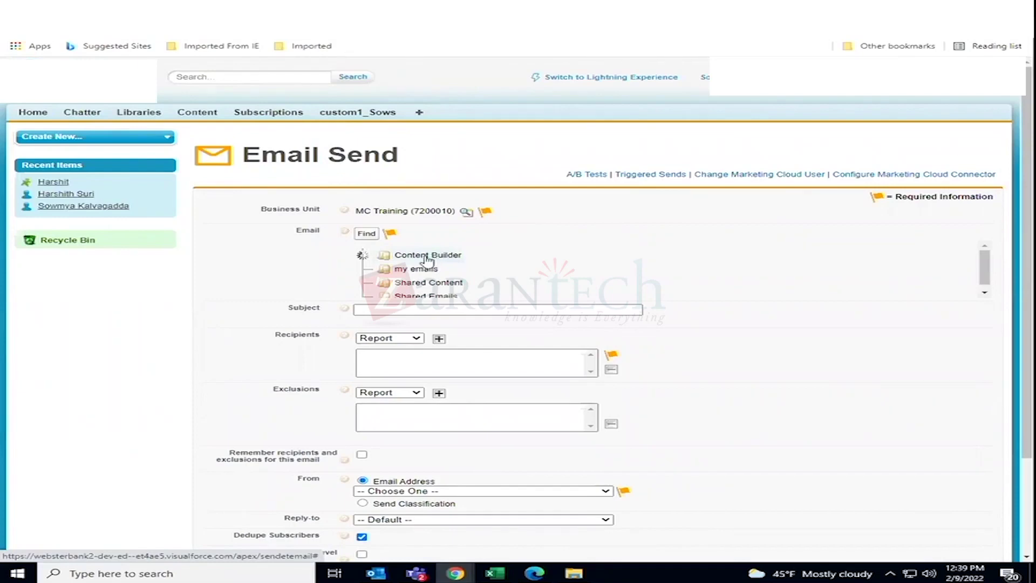
{"action": "scroll", "coordinate": [614, 434], "scroll_direction": "down", "scroll_amount": 1}
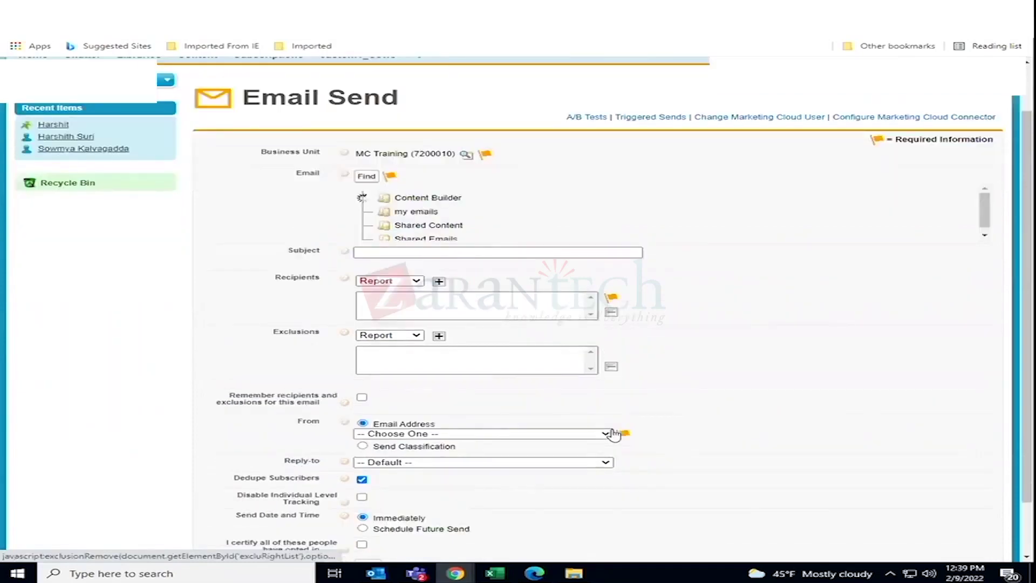
{"action": "left_click", "coordinate": [439, 281]}
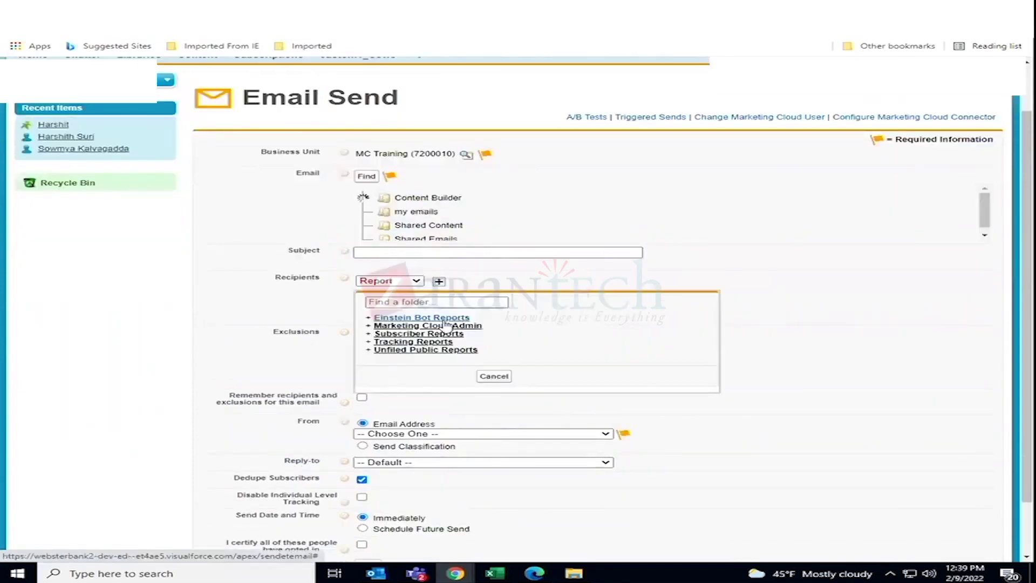
{"action": "left_click", "coordinate": [407, 334]}
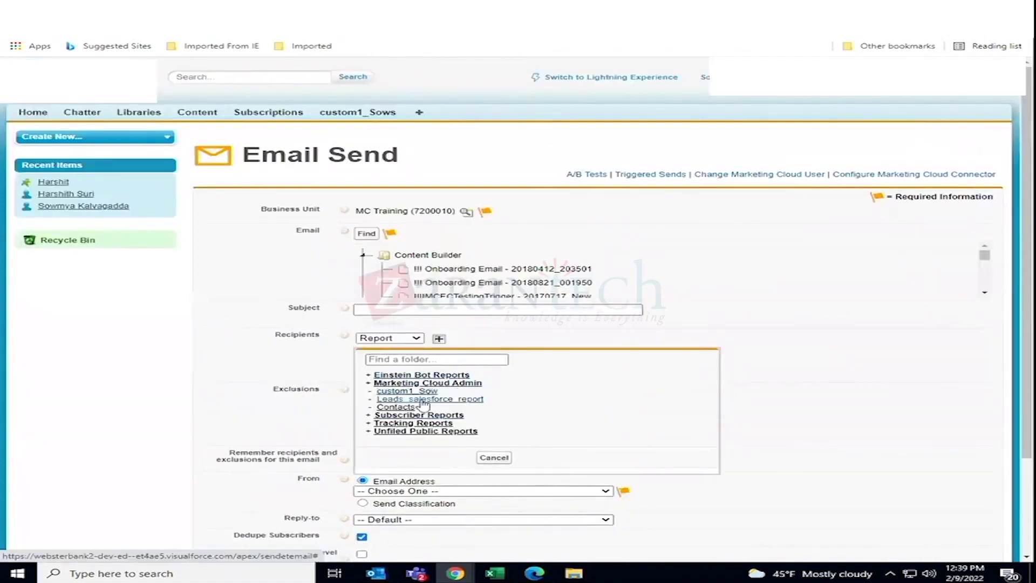
{"action": "left_click", "coordinate": [432, 400]}
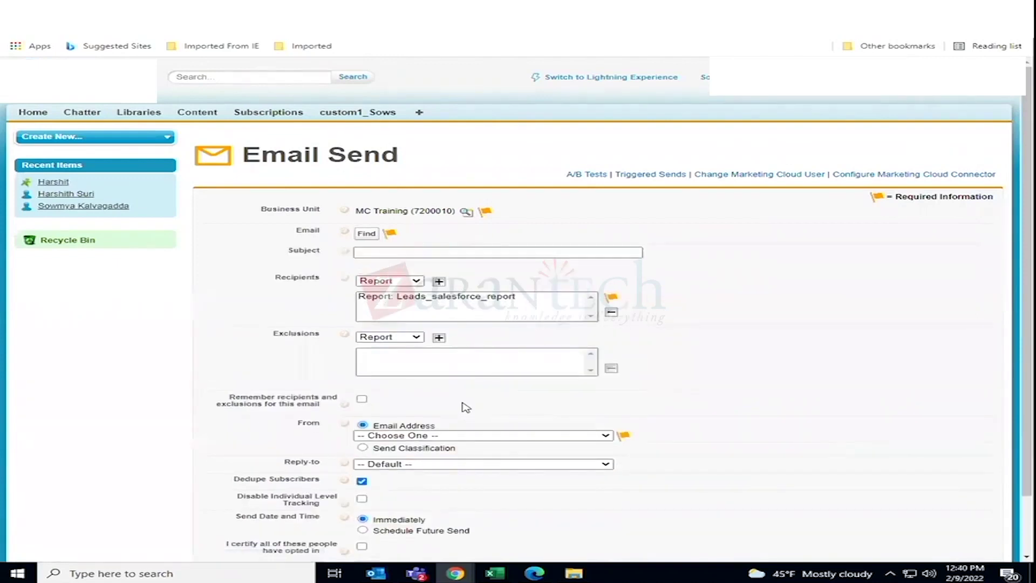
Choose the email "!!! Onboarding Email - 20180412_203501" and set the sender's own address as both From and Reply-to
{"action": "left_click", "coordinate": [367, 234]}
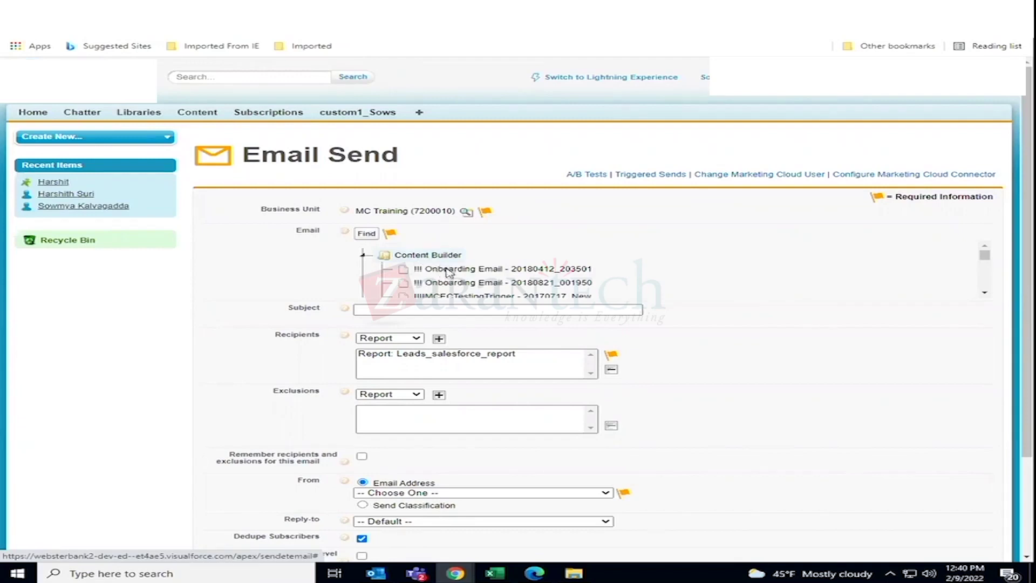
{"action": "left_click", "coordinate": [442, 269]}
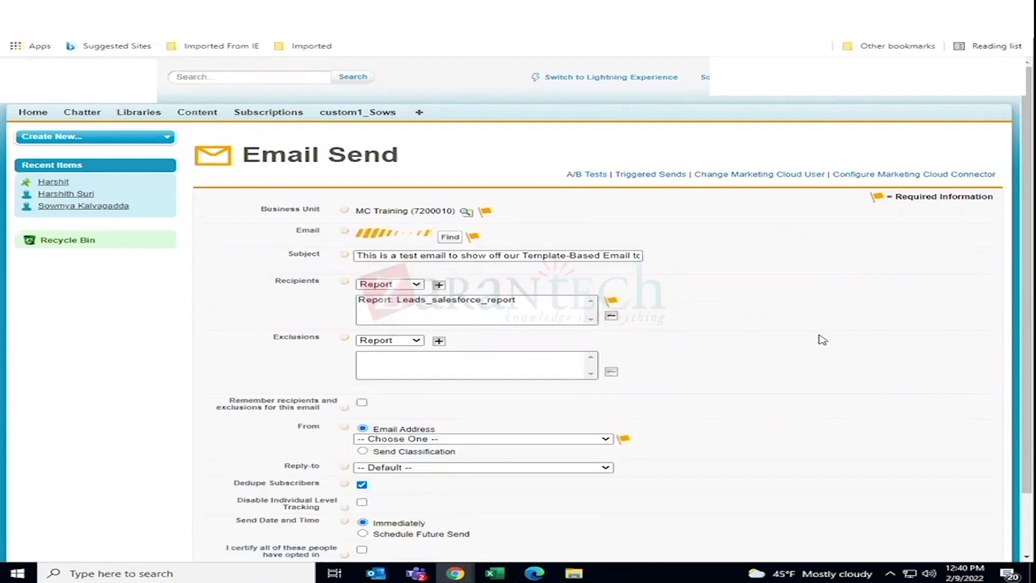
{"action": "left_click", "coordinate": [497, 437]}
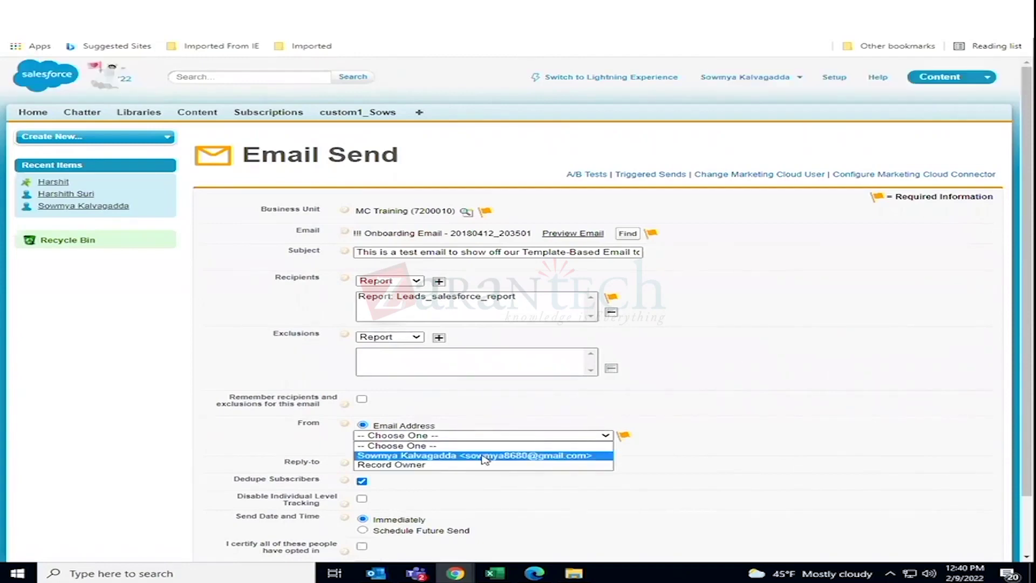
{"action": "scroll", "coordinate": [682, 384], "scroll_direction": "down", "scroll_amount": 1}
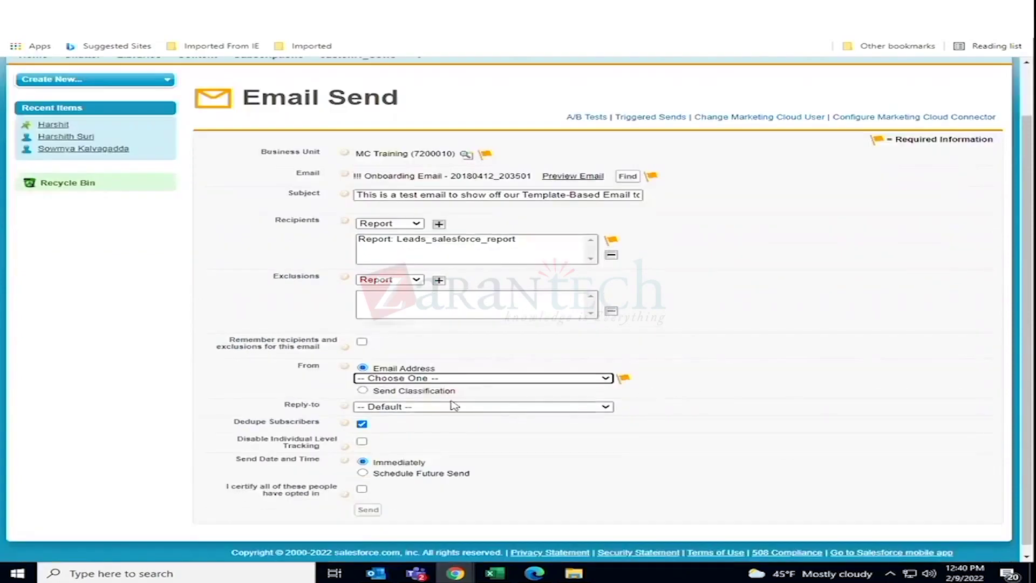
{"action": "left_click", "coordinate": [430, 380]}
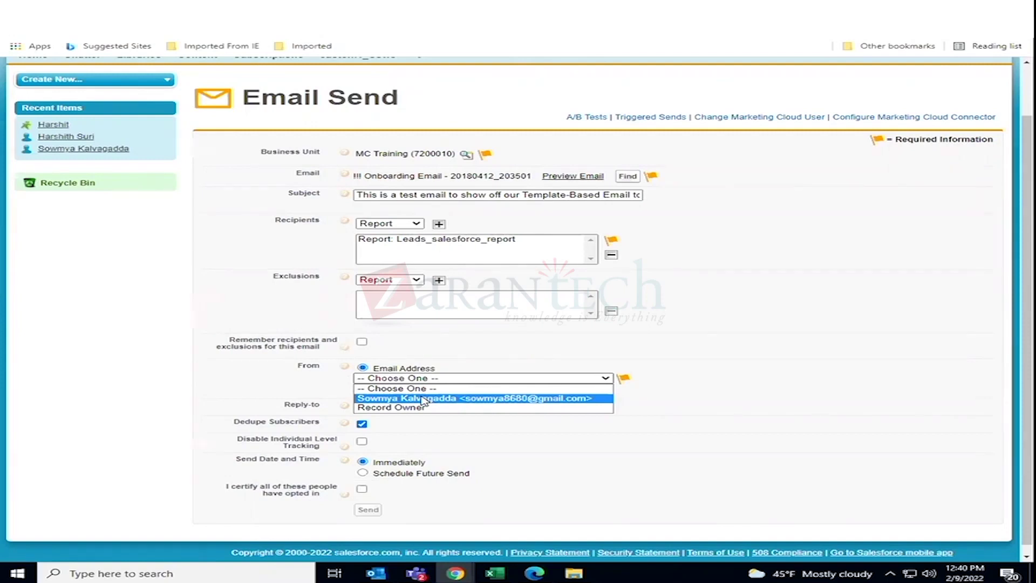
{"action": "left_click", "coordinate": [424, 400]}
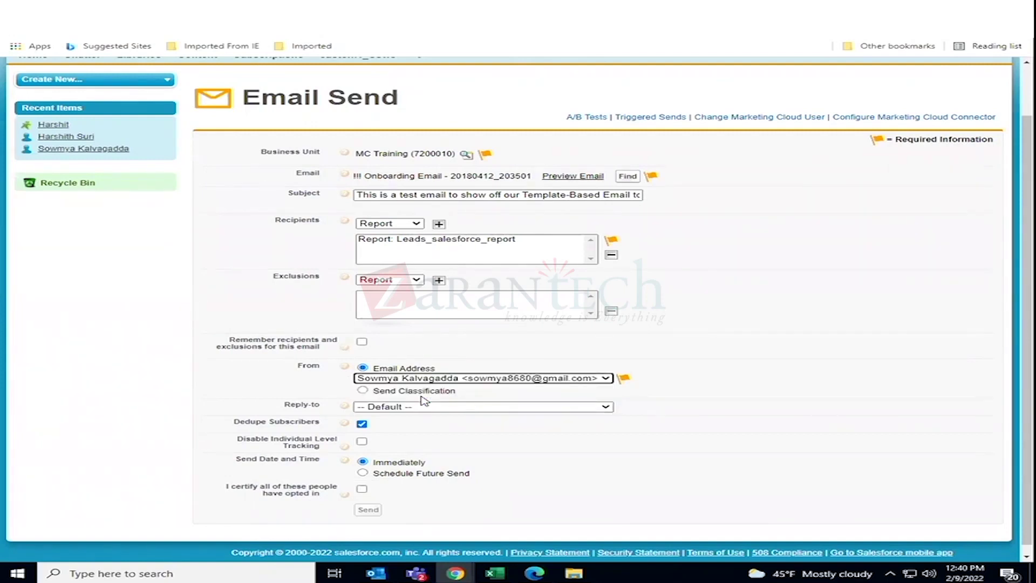
{"action": "left_click", "coordinate": [408, 407]}
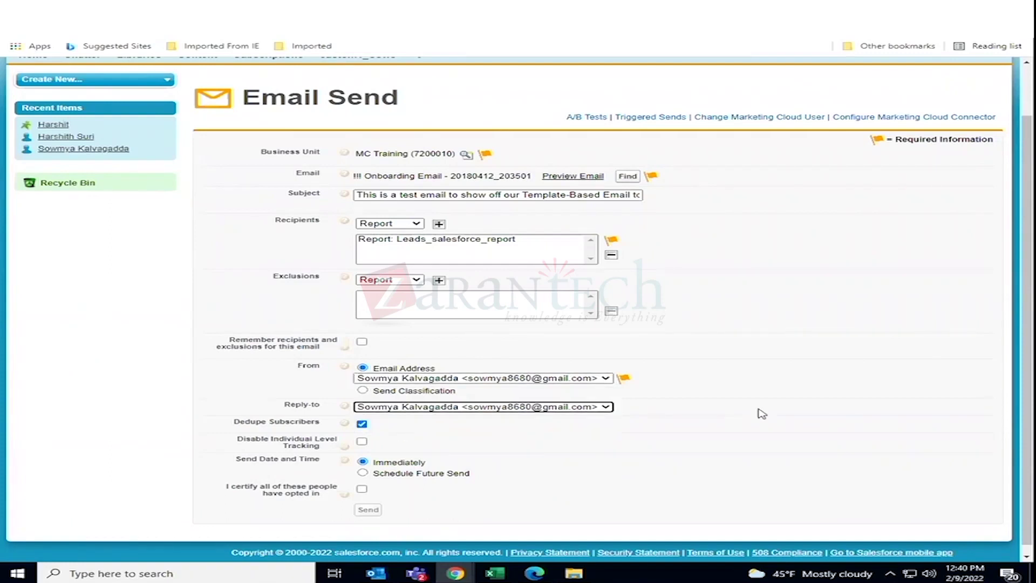
Certify that all recipients have opted in and send the email immediately
{"action": "scroll", "coordinate": [761, 413], "scroll_direction": "down", "scroll_amount": 1}
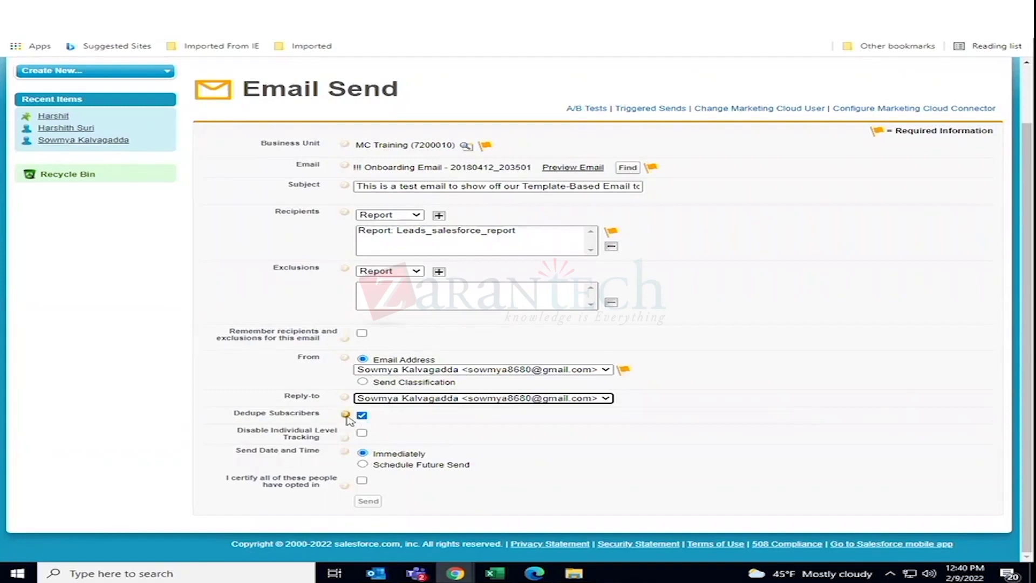
{"action": "mouse_move", "coordinate": [346, 416]}
{"action": "left_click", "coordinate": [362, 481]}
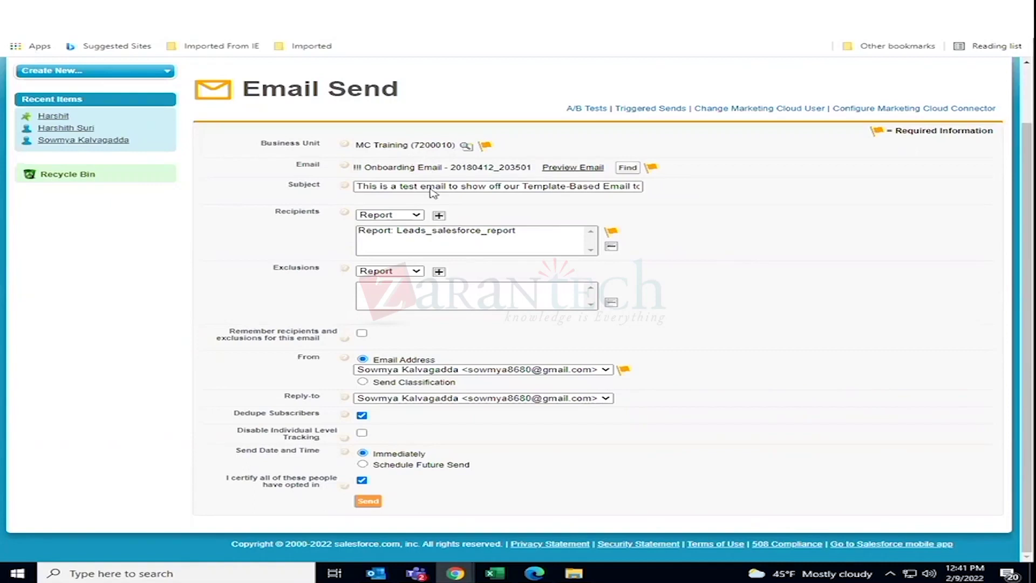
{"action": "left_click", "coordinate": [368, 501]}
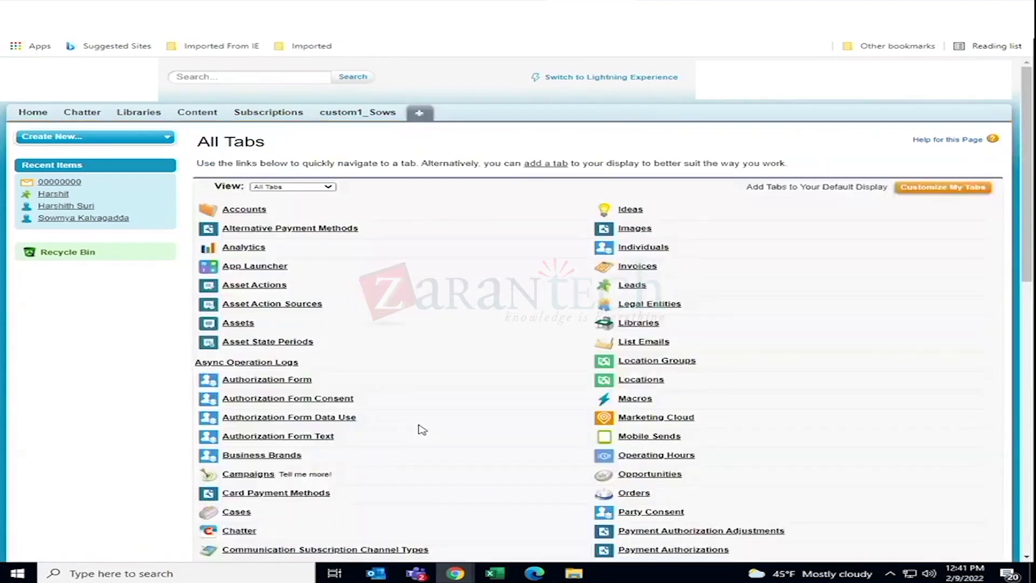
Search the list of all tabs for "ema", go to Email Sends, and open the recent onboarding email send to check its status
{"action": "scroll", "coordinate": [284, 481], "scroll_direction": "down", "scroll_amount": 10}
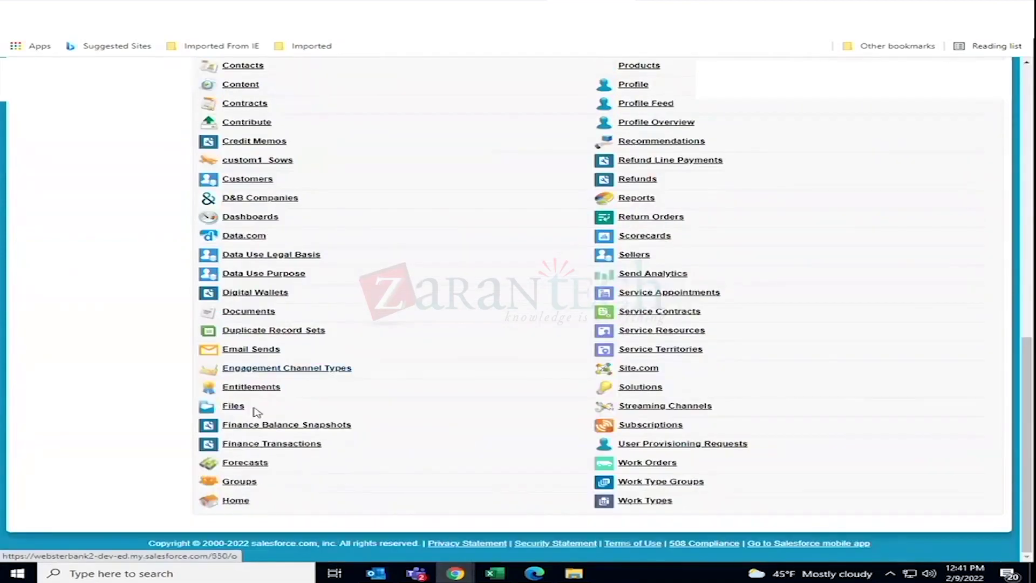
{"action": "scroll", "coordinate": [253, 410], "scroll_direction": "up", "scroll_amount": 3}
{"action": "scroll", "coordinate": [250, 424], "scroll_direction": "up", "scroll_amount": 4}
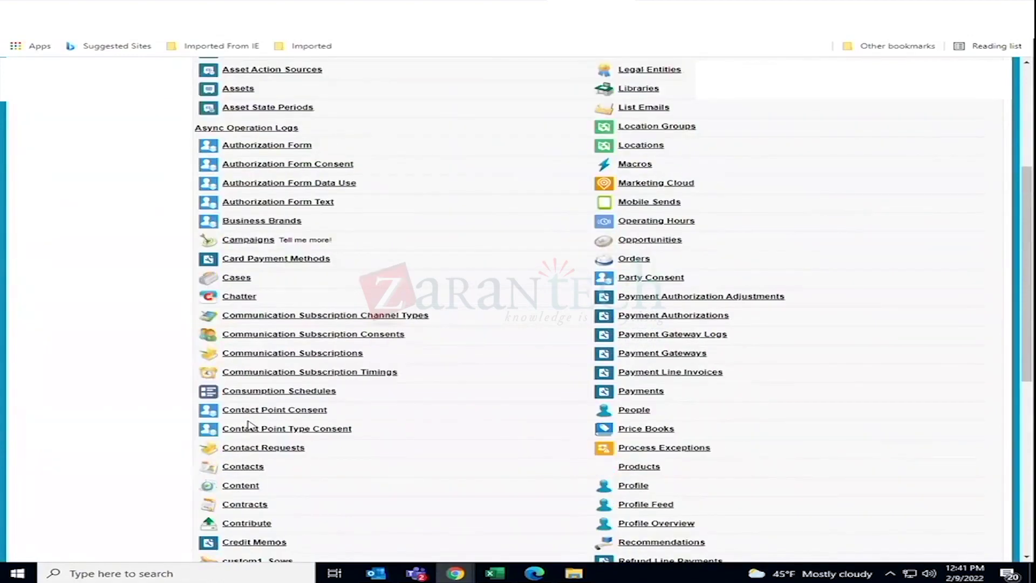
{"action": "scroll", "coordinate": [249, 425], "scroll_direction": "up", "scroll_amount": 2}
{"action": "scroll", "coordinate": [254, 423], "scroll_direction": "down", "scroll_amount": 6}
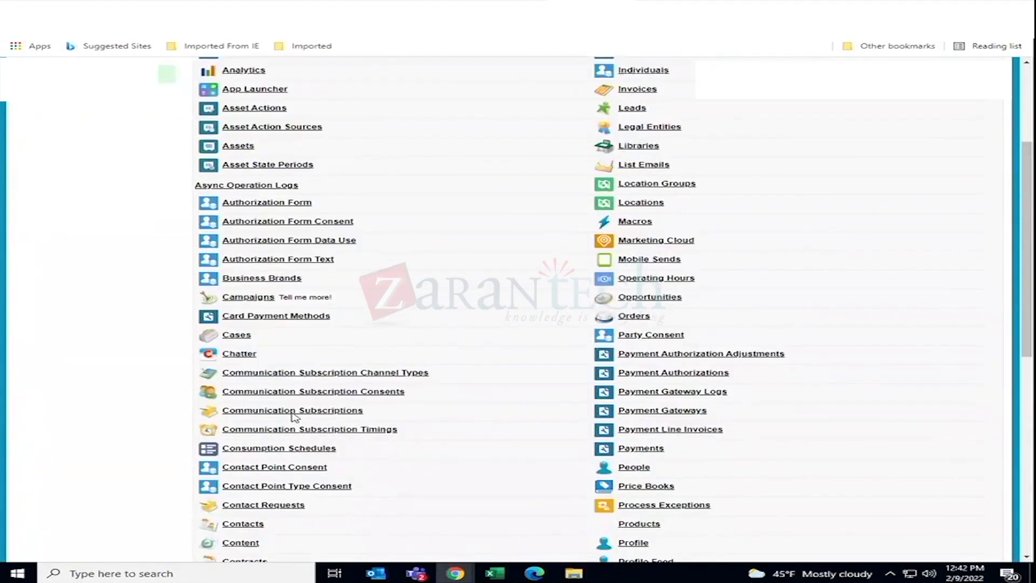
{"action": "scroll", "coordinate": [294, 418], "scroll_direction": "down", "scroll_amount": 1}
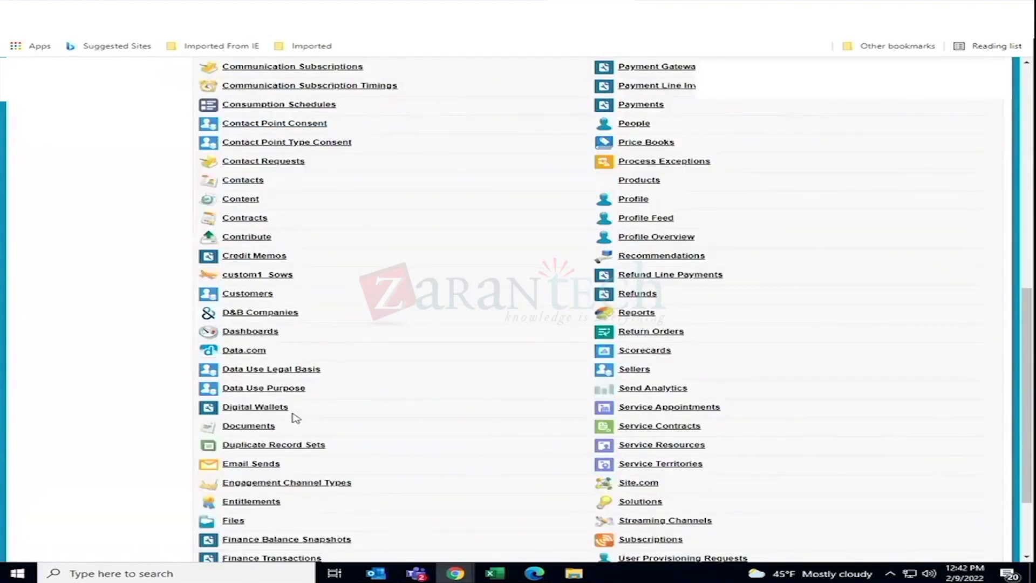
{"action": "key", "text": "ctrl+f"}
{"action": "type", "text": "ema"}
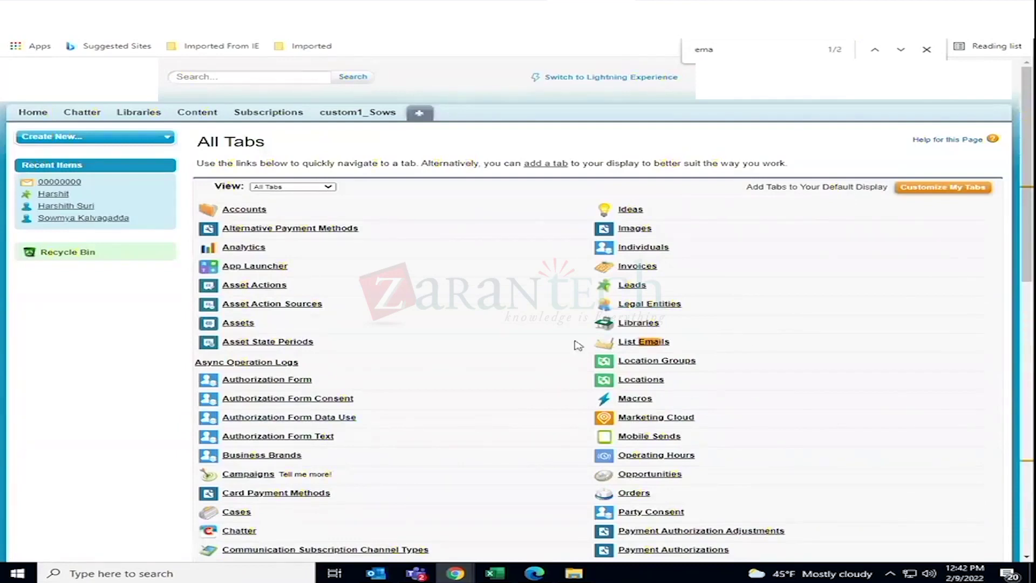
{"action": "left_click", "coordinate": [901, 49]}
{"action": "left_click", "coordinate": [262, 354]}
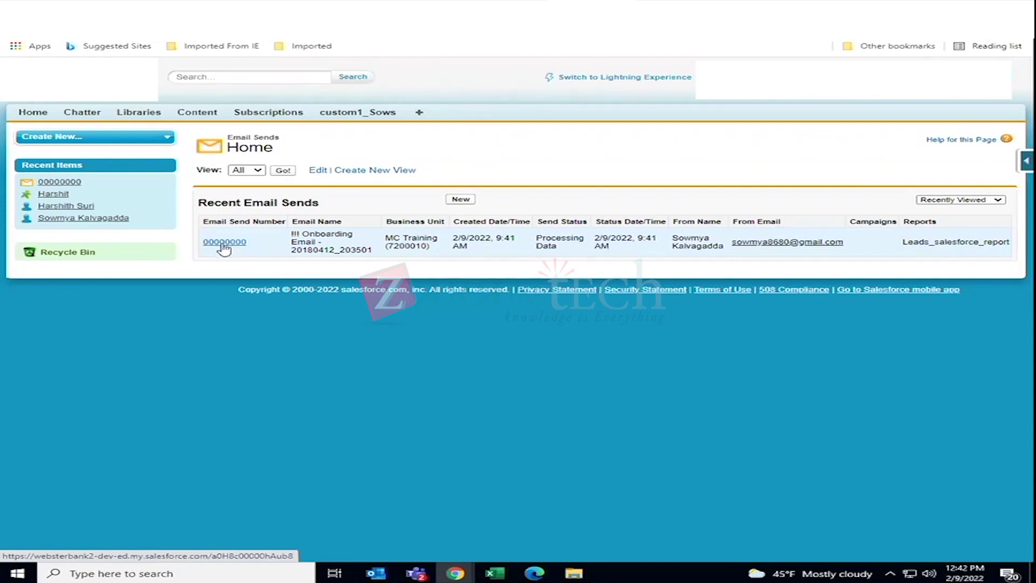
{"action": "left_click", "coordinate": [223, 243]}
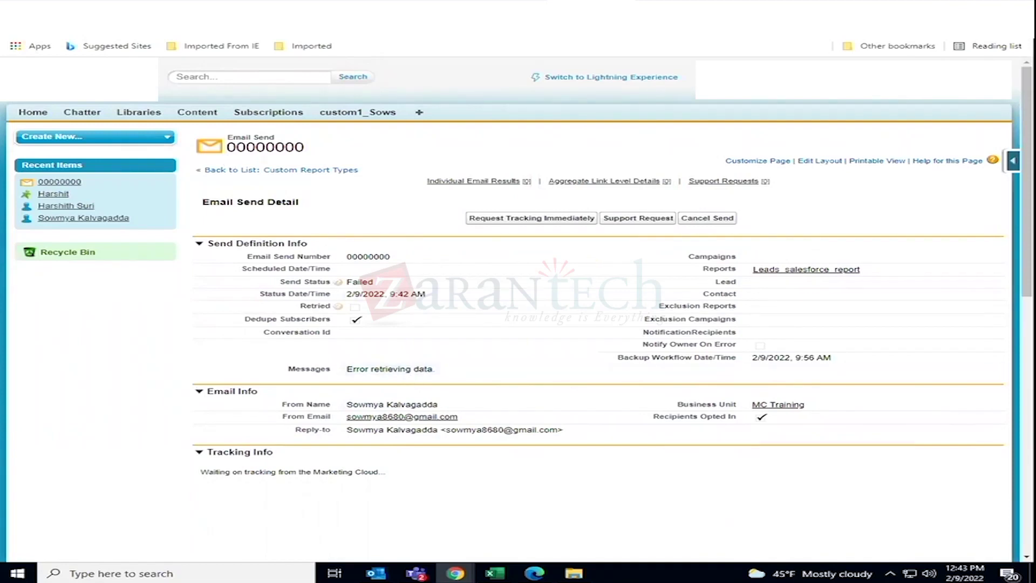
Switch to the Marketing Cloud Contact Builder page and open Email Studio from there
{"action": "left_click", "coordinate": [232, 7]}
{"action": "mouse_move", "coordinate": [33, 70]}
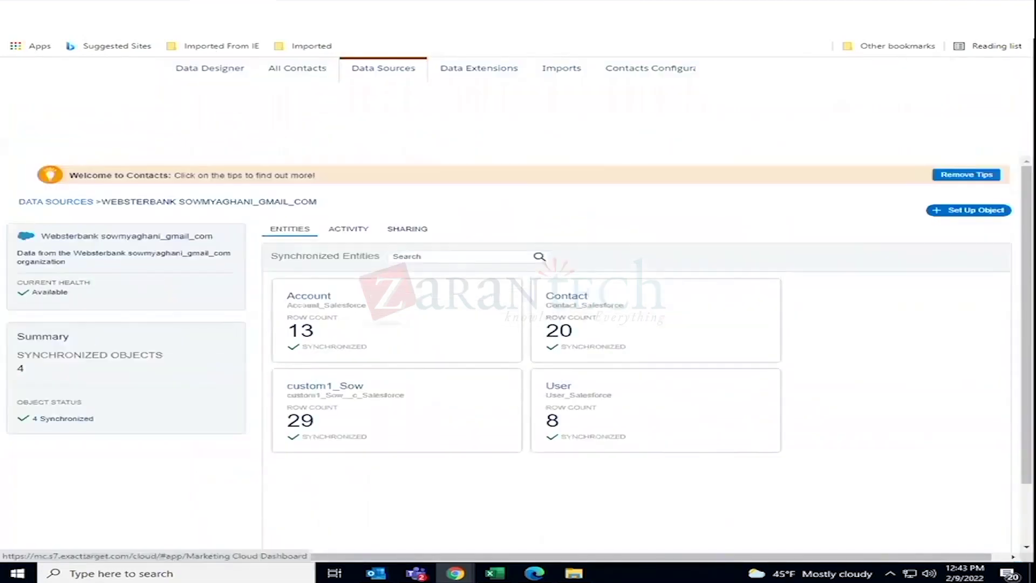
{"action": "mouse_move", "coordinate": [391, 135]}
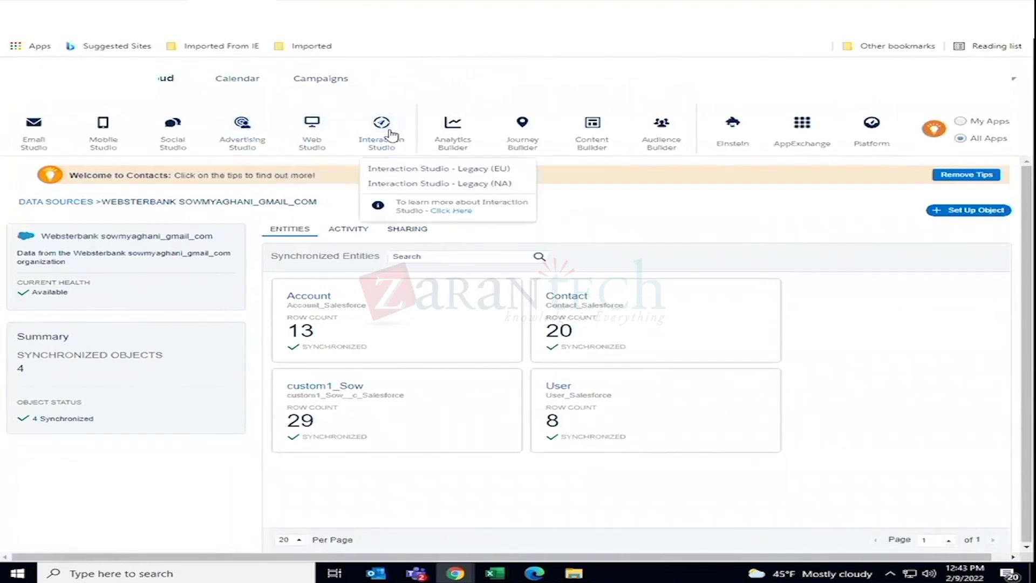
{"action": "mouse_move", "coordinate": [33, 142]}
{"action": "left_click", "coordinate": [38, 170]}
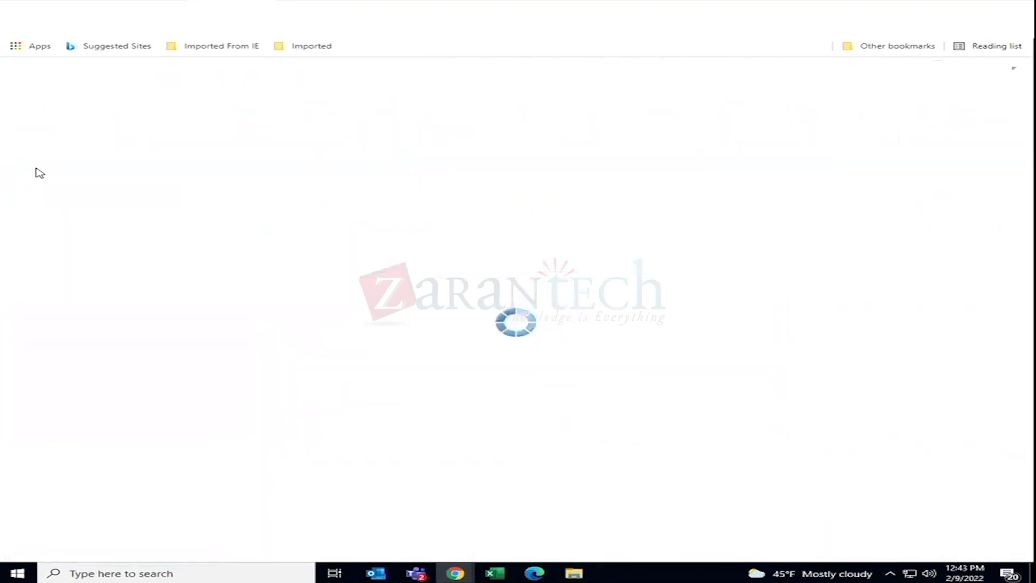
Open the email send tracking and check the Salesforce Single Sends and Salesforce Mass Sends folders
{"action": "mouse_move", "coordinate": [547, 74]}
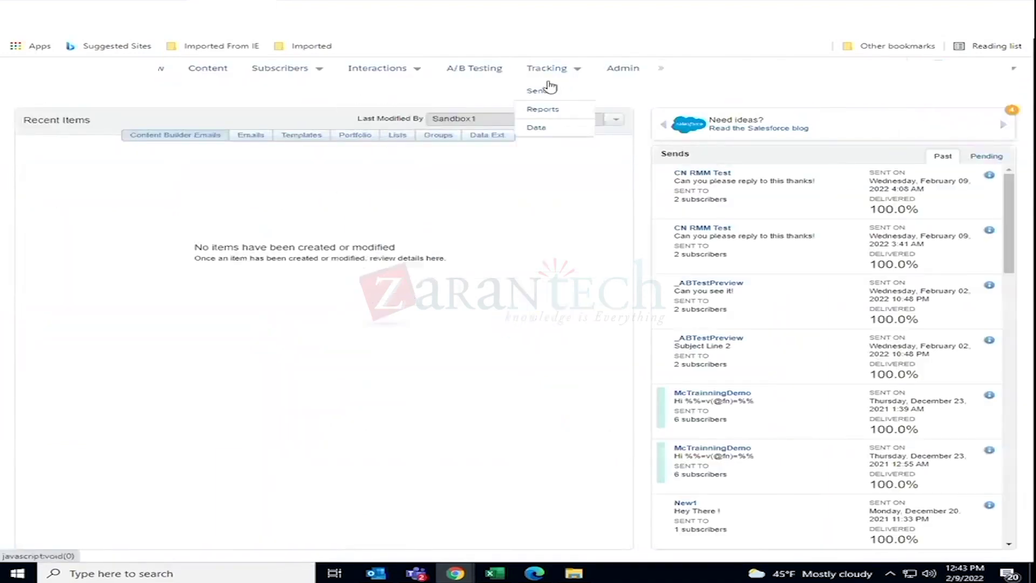
{"action": "left_click", "coordinate": [542, 94]}
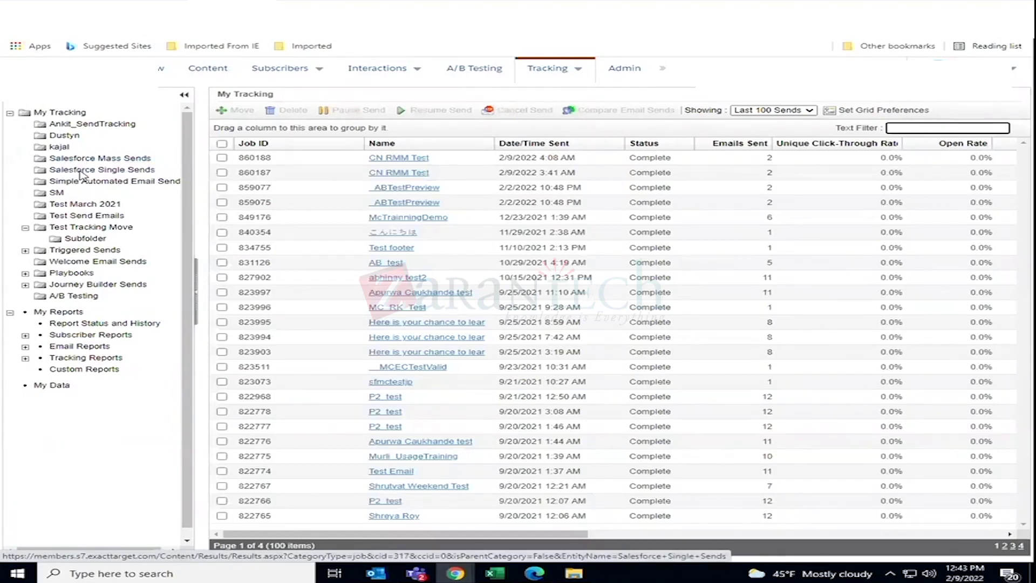
{"action": "left_click", "coordinate": [79, 170]}
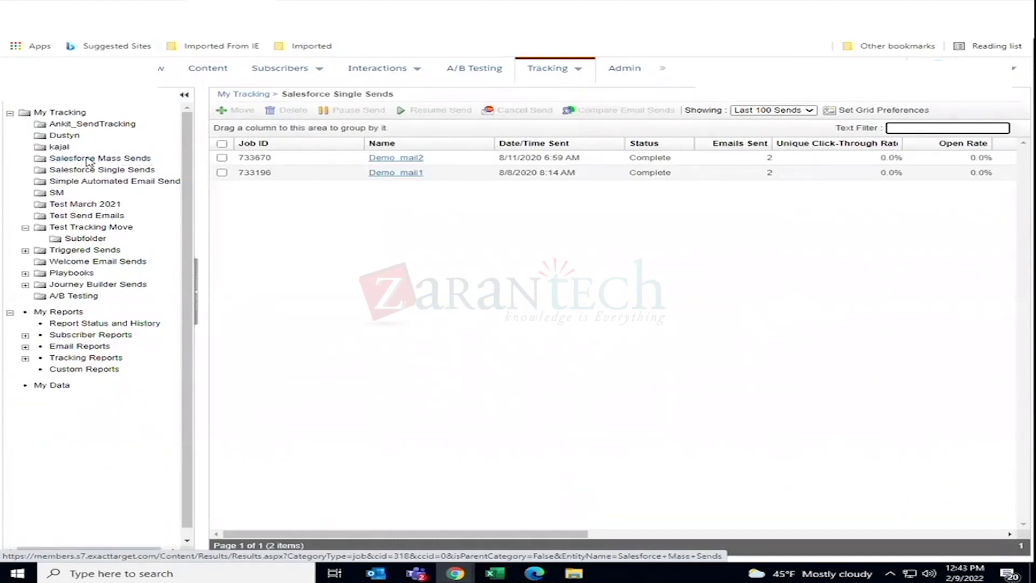
{"action": "left_click", "coordinate": [88, 161]}
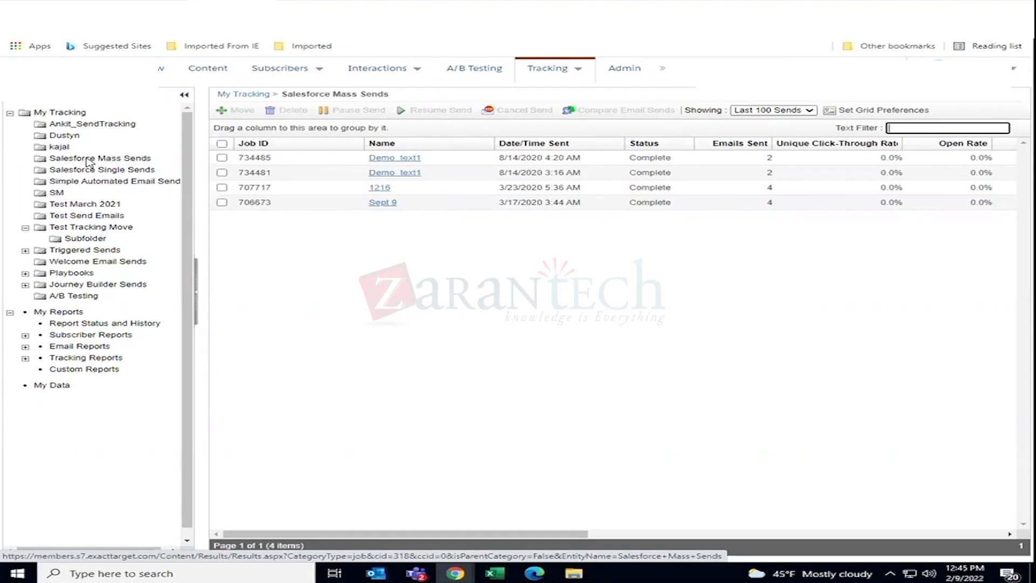
Go to Journey Builder and create a new Multi-Step Journey
{"action": "mouse_move", "coordinate": [80, 76]}
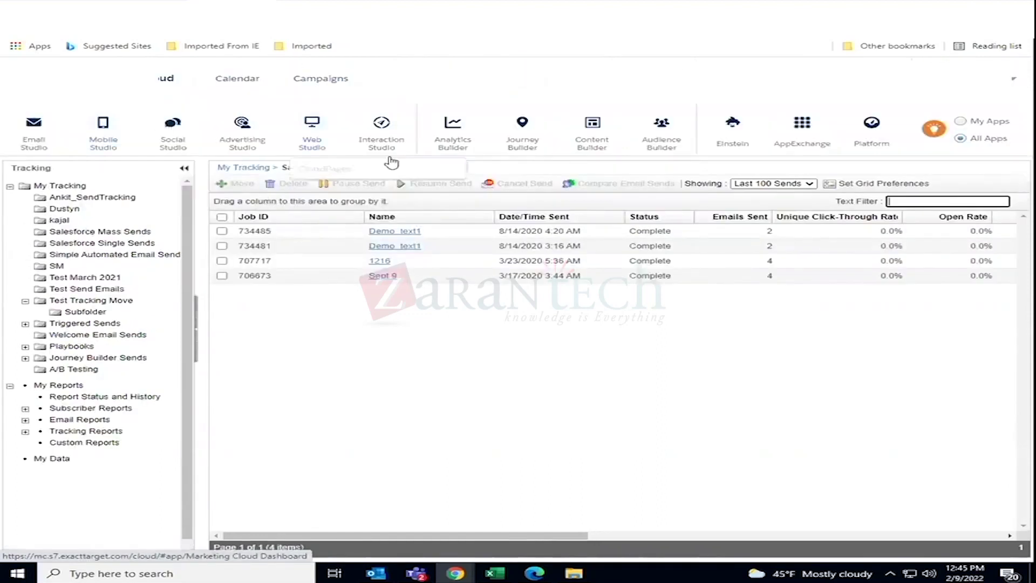
{"action": "mouse_move", "coordinate": [522, 144]}
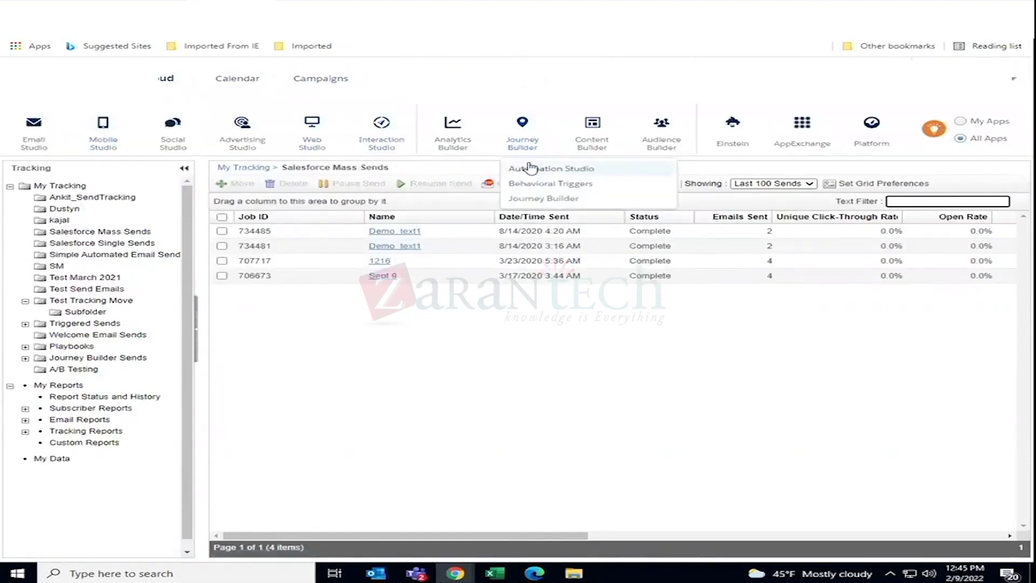
{"action": "left_click", "coordinate": [535, 197]}
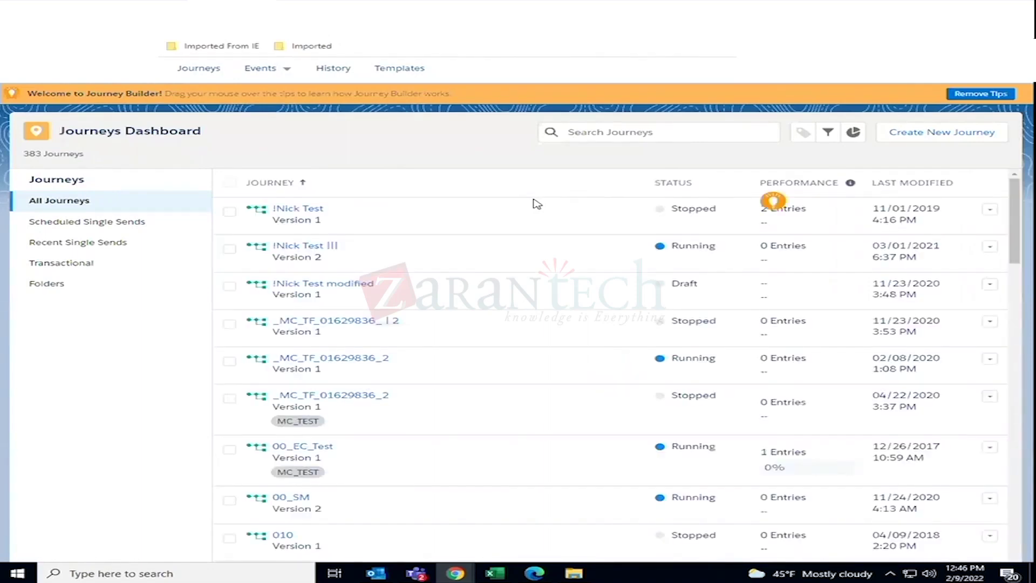
{"action": "left_click", "coordinate": [948, 135]}
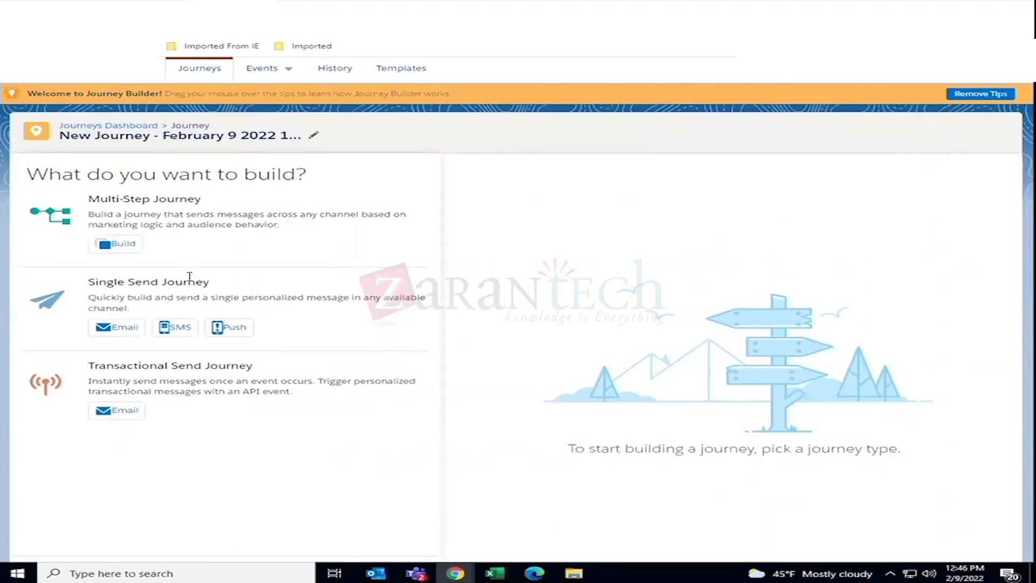
{"action": "left_click", "coordinate": [123, 244]}
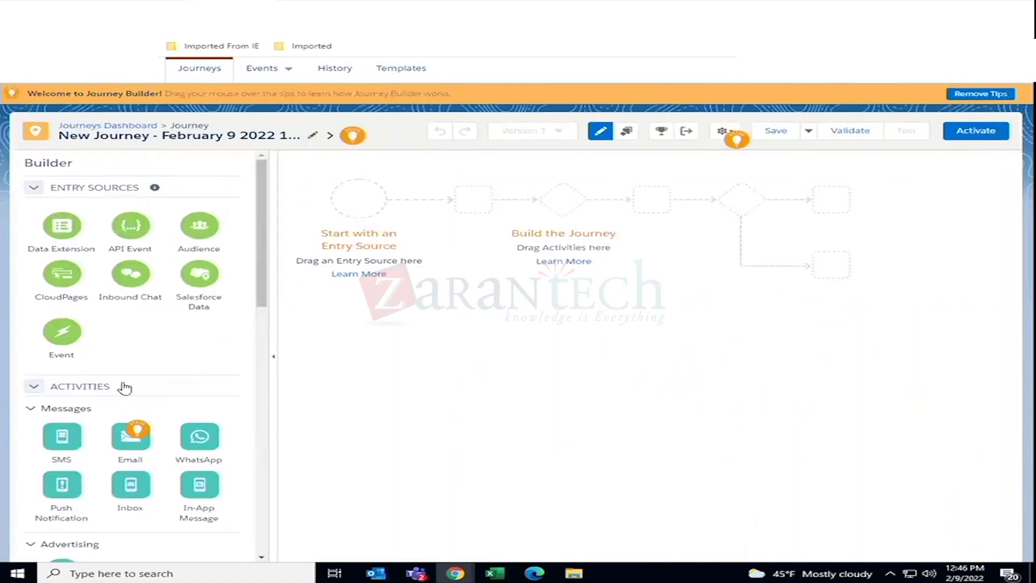
Review the Sales & Service Cloud activities and place a Salesforce Data entry source at the start of the journey
{"action": "scroll", "coordinate": [126, 388], "scroll_direction": "down", "scroll_amount": 10}
{"action": "scroll", "coordinate": [127, 389], "scroll_direction": "down", "scroll_amount": 1}
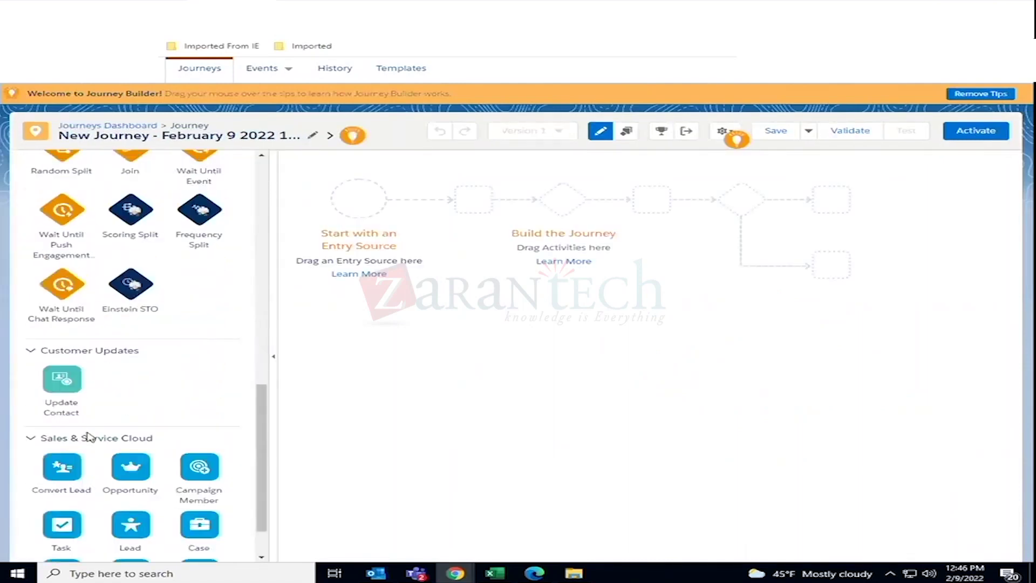
{"action": "scroll", "coordinate": [75, 432], "scroll_direction": "down", "scroll_amount": 1}
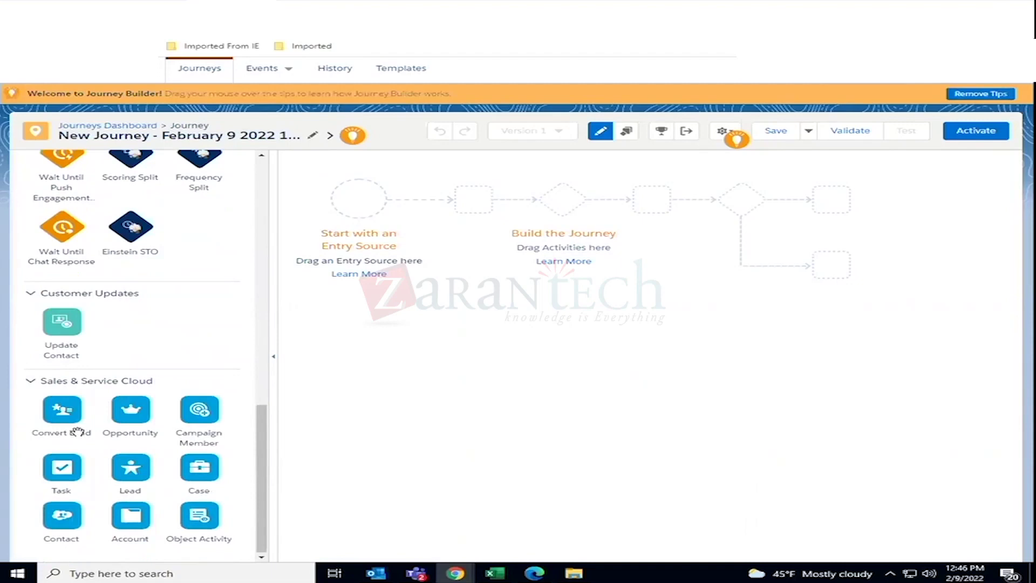
{"action": "scroll", "coordinate": [100, 355], "scroll_direction": "up", "scroll_amount": 12}
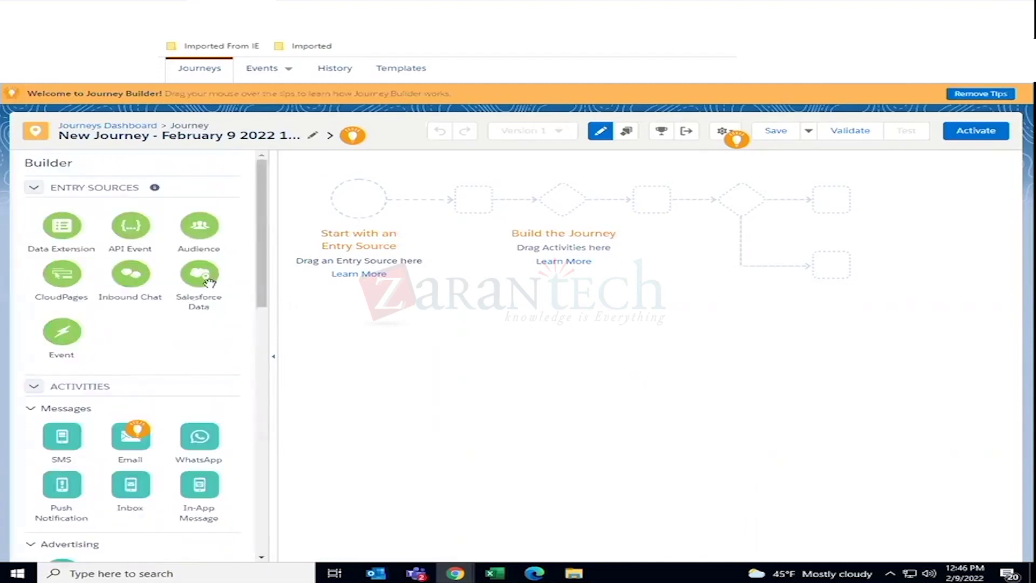
{"action": "left_click_drag", "start_coordinate": [202, 278], "coordinate": [359, 201]}
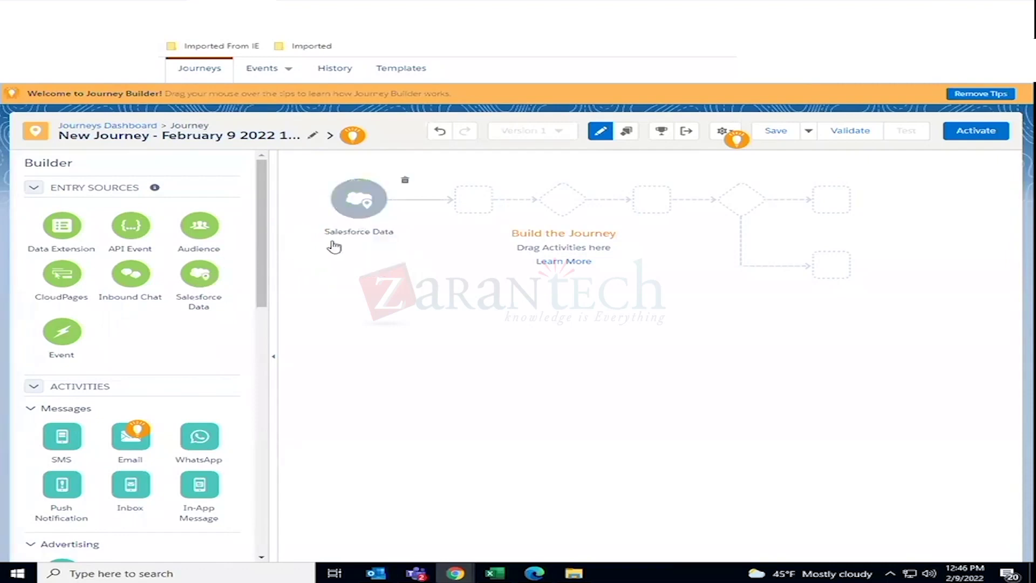
Start defining the journey's entry source with the new Salesforce Data event and choose the Account object
{"action": "left_click", "coordinate": [359, 201]}
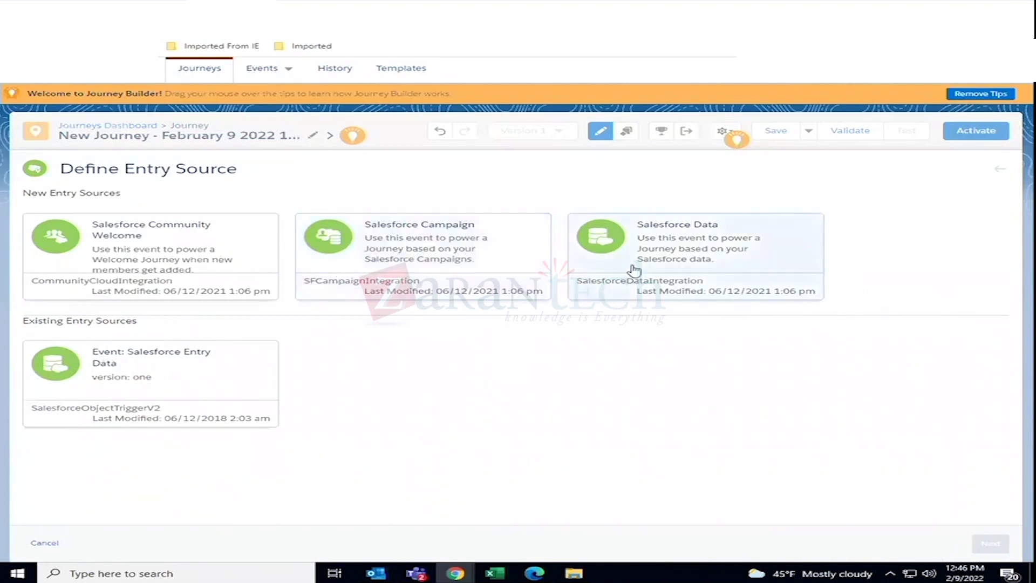
{"action": "left_click", "coordinate": [608, 242]}
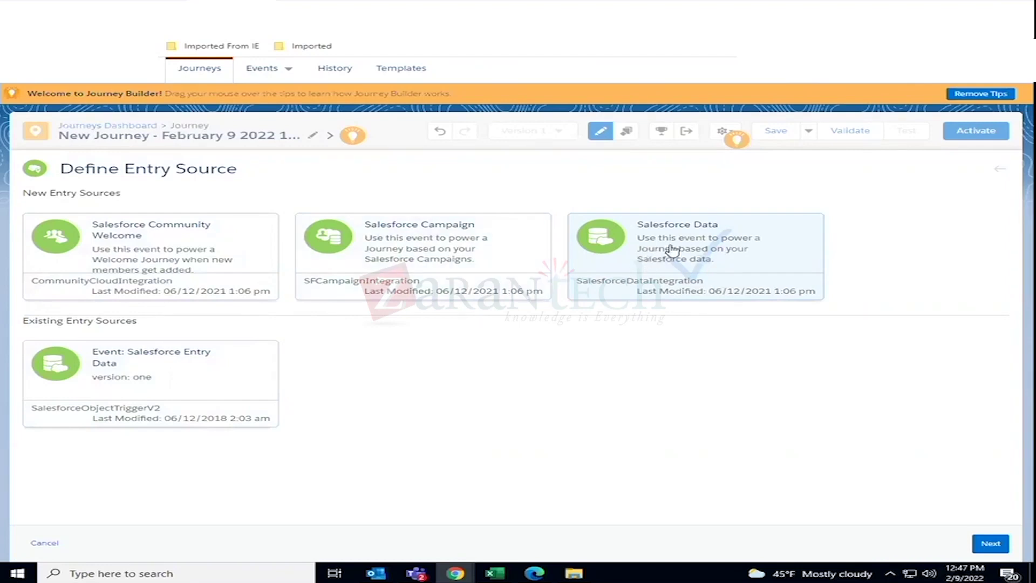
{"action": "left_click", "coordinate": [991, 544]}
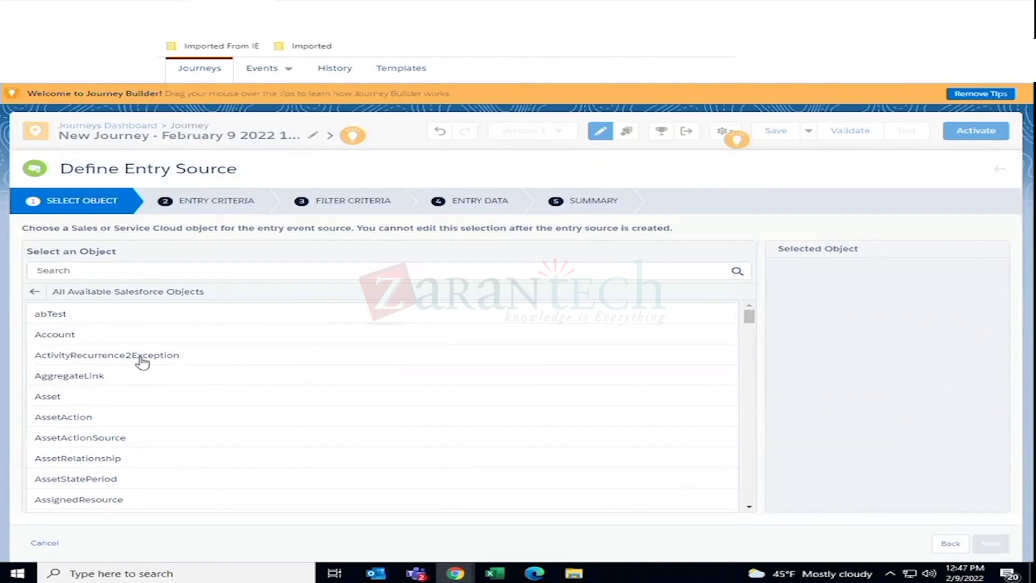
{"action": "left_click", "coordinate": [54, 337]}
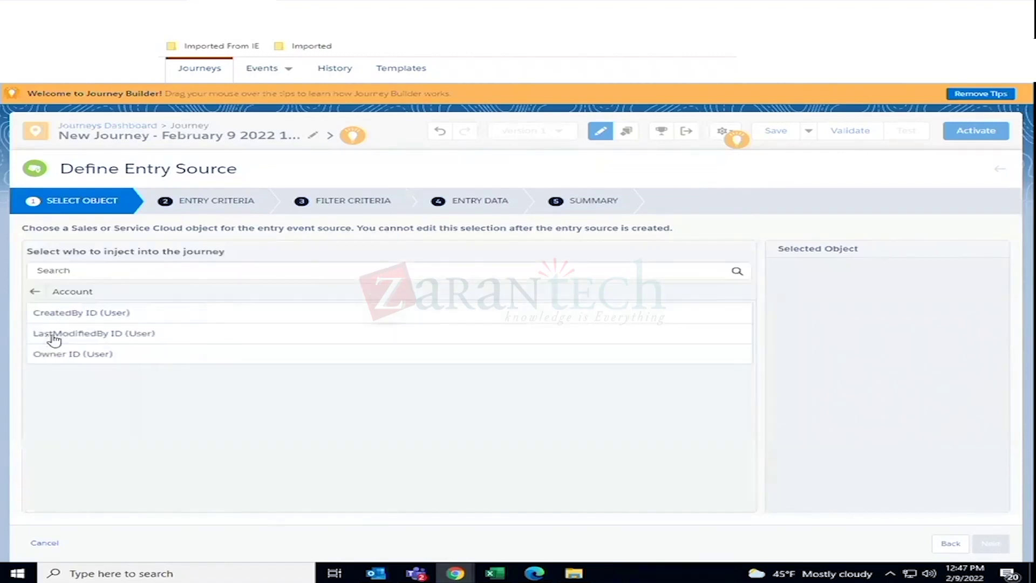
Return to all available objects, search for "custom", choose custom1_Sow, and discard the entry source changes
{"action": "left_click", "coordinate": [44, 270]}
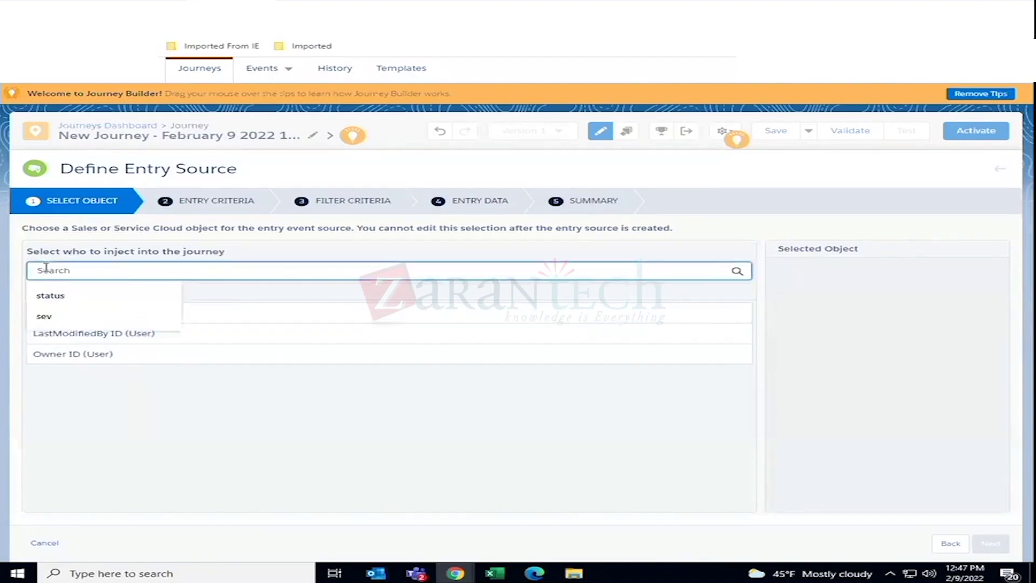
{"action": "type", "text": "custom"}
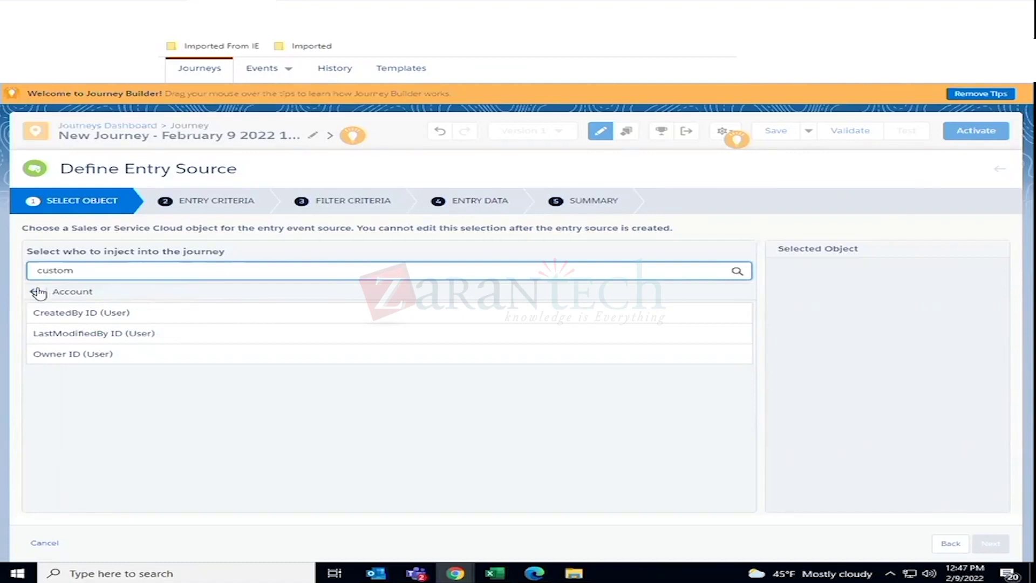
{"action": "left_click", "coordinate": [36, 292]}
{"action": "left_click", "coordinate": [81, 268]}
{"action": "left_click", "coordinate": [737, 270]}
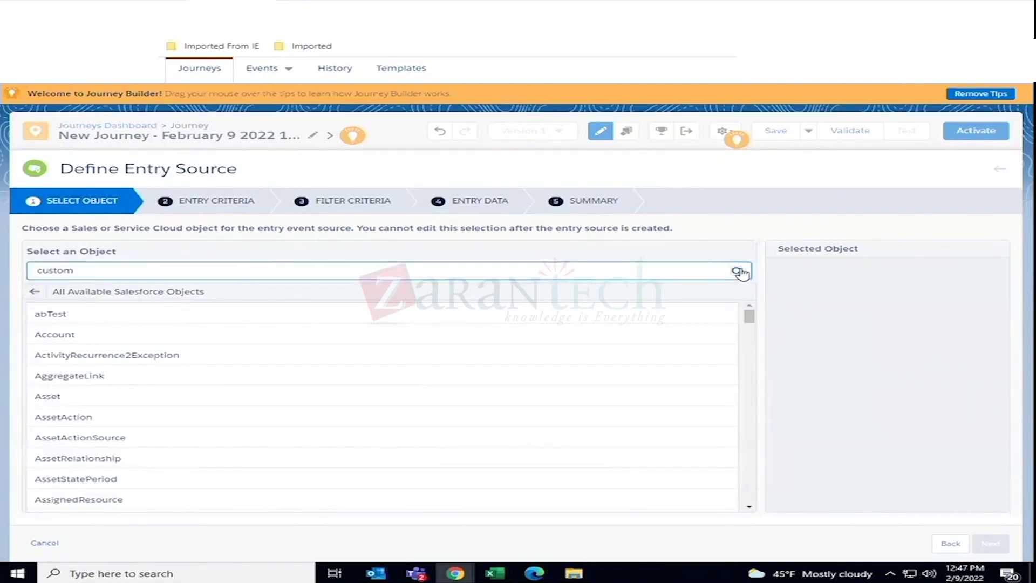
{"action": "left_click", "coordinate": [465, 322]}
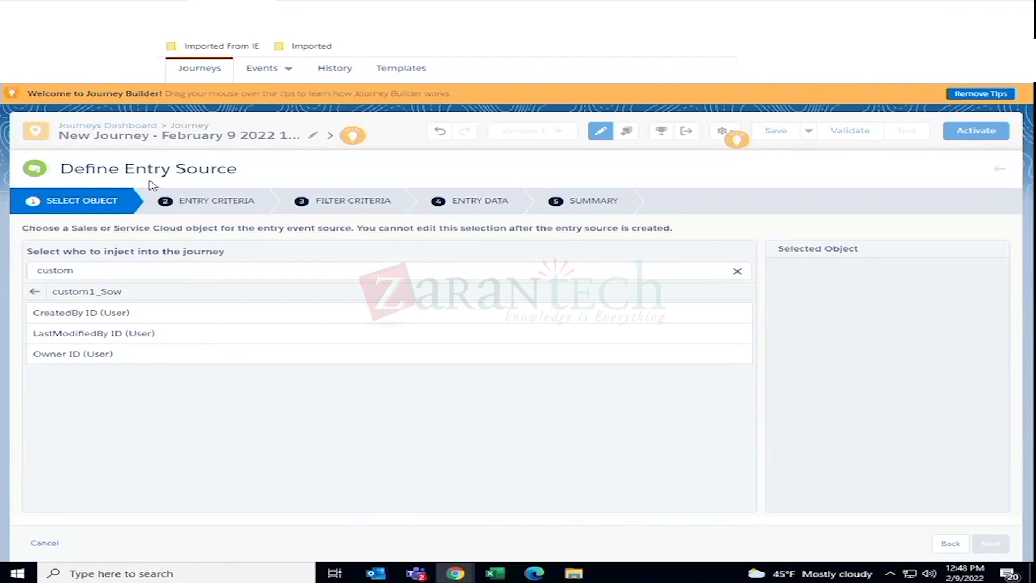
{"action": "left_click", "coordinate": [45, 543]}
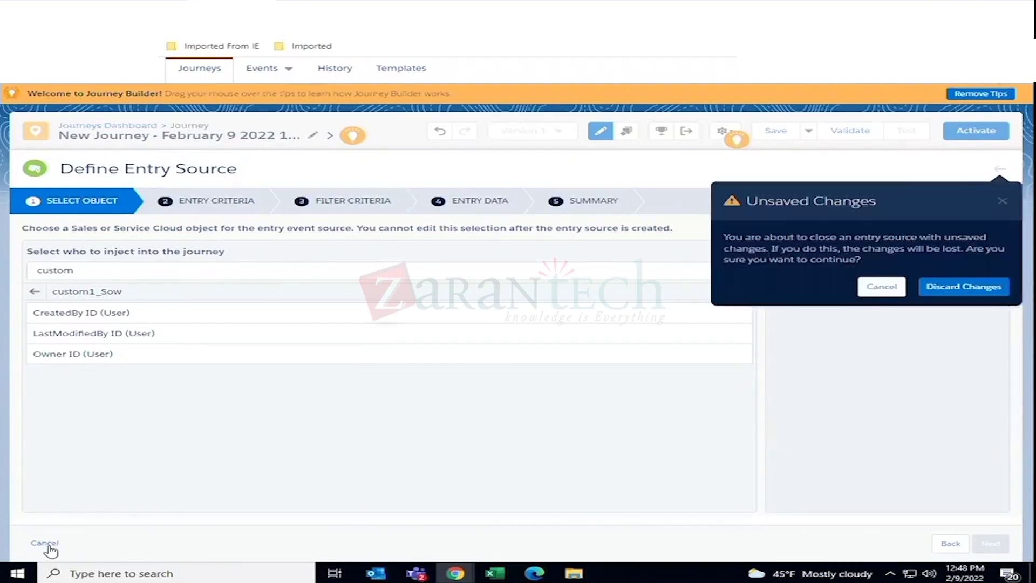
{"action": "left_click", "coordinate": [980, 288]}
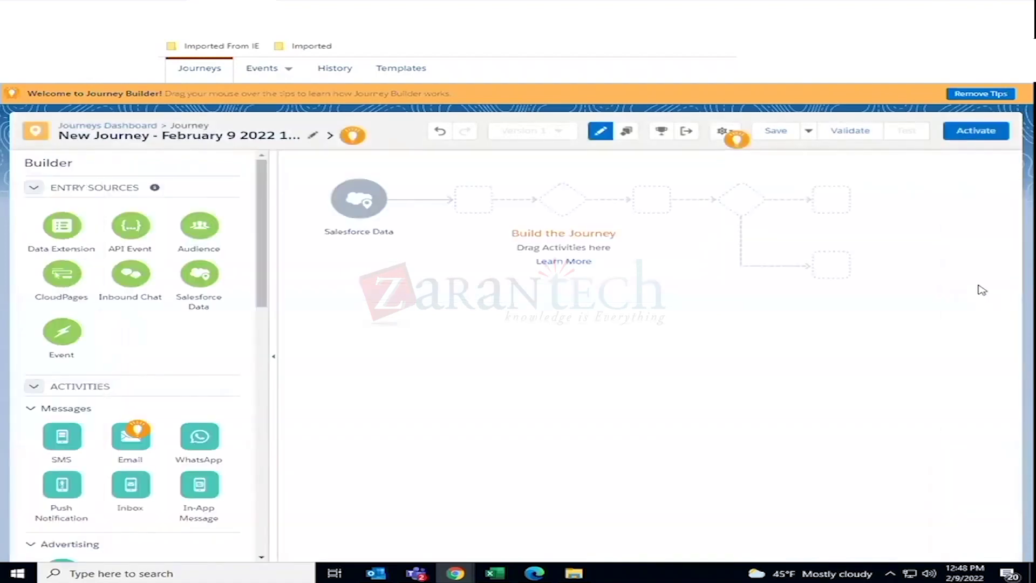